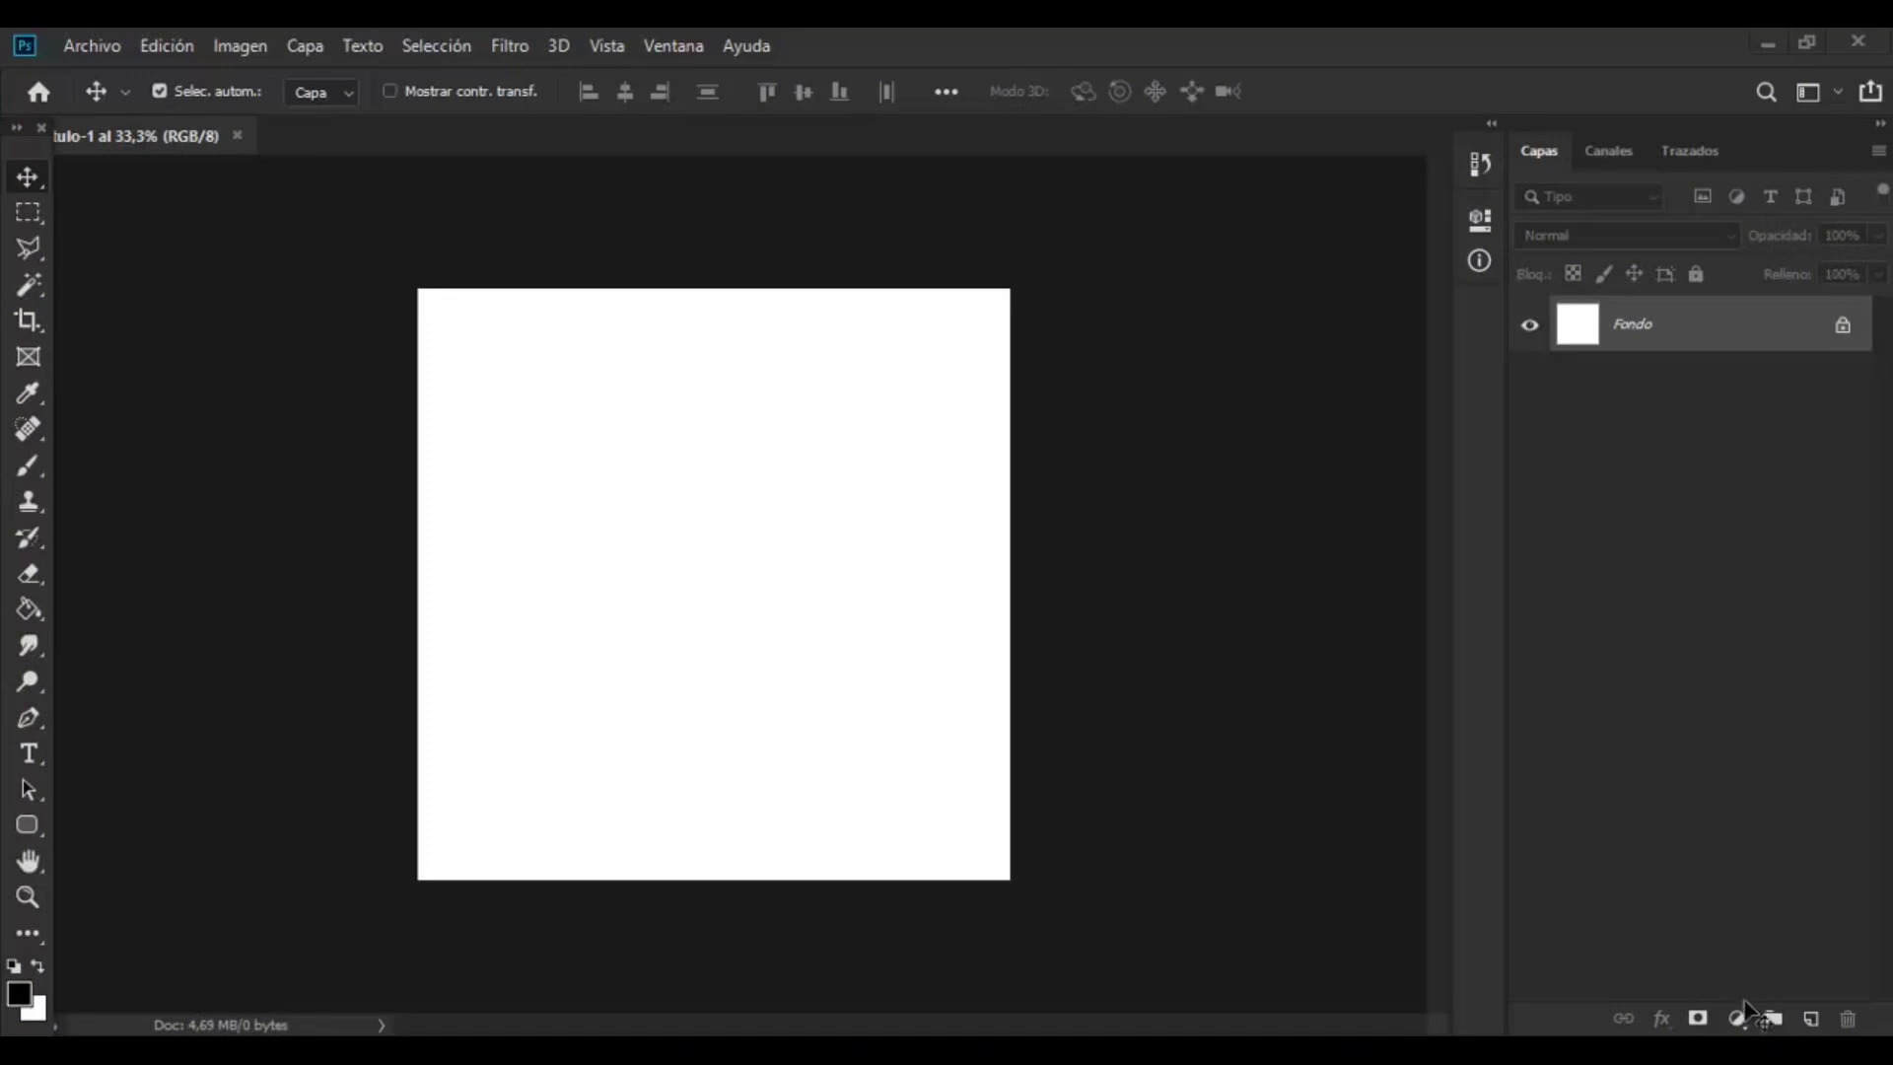
- Add a gradient fill layer over the white background using the Radial style with the gradient inverted
{"action": "left_click", "coordinate": [1737, 1019]}
{"action": "left_click", "coordinate": [1741, 548]}
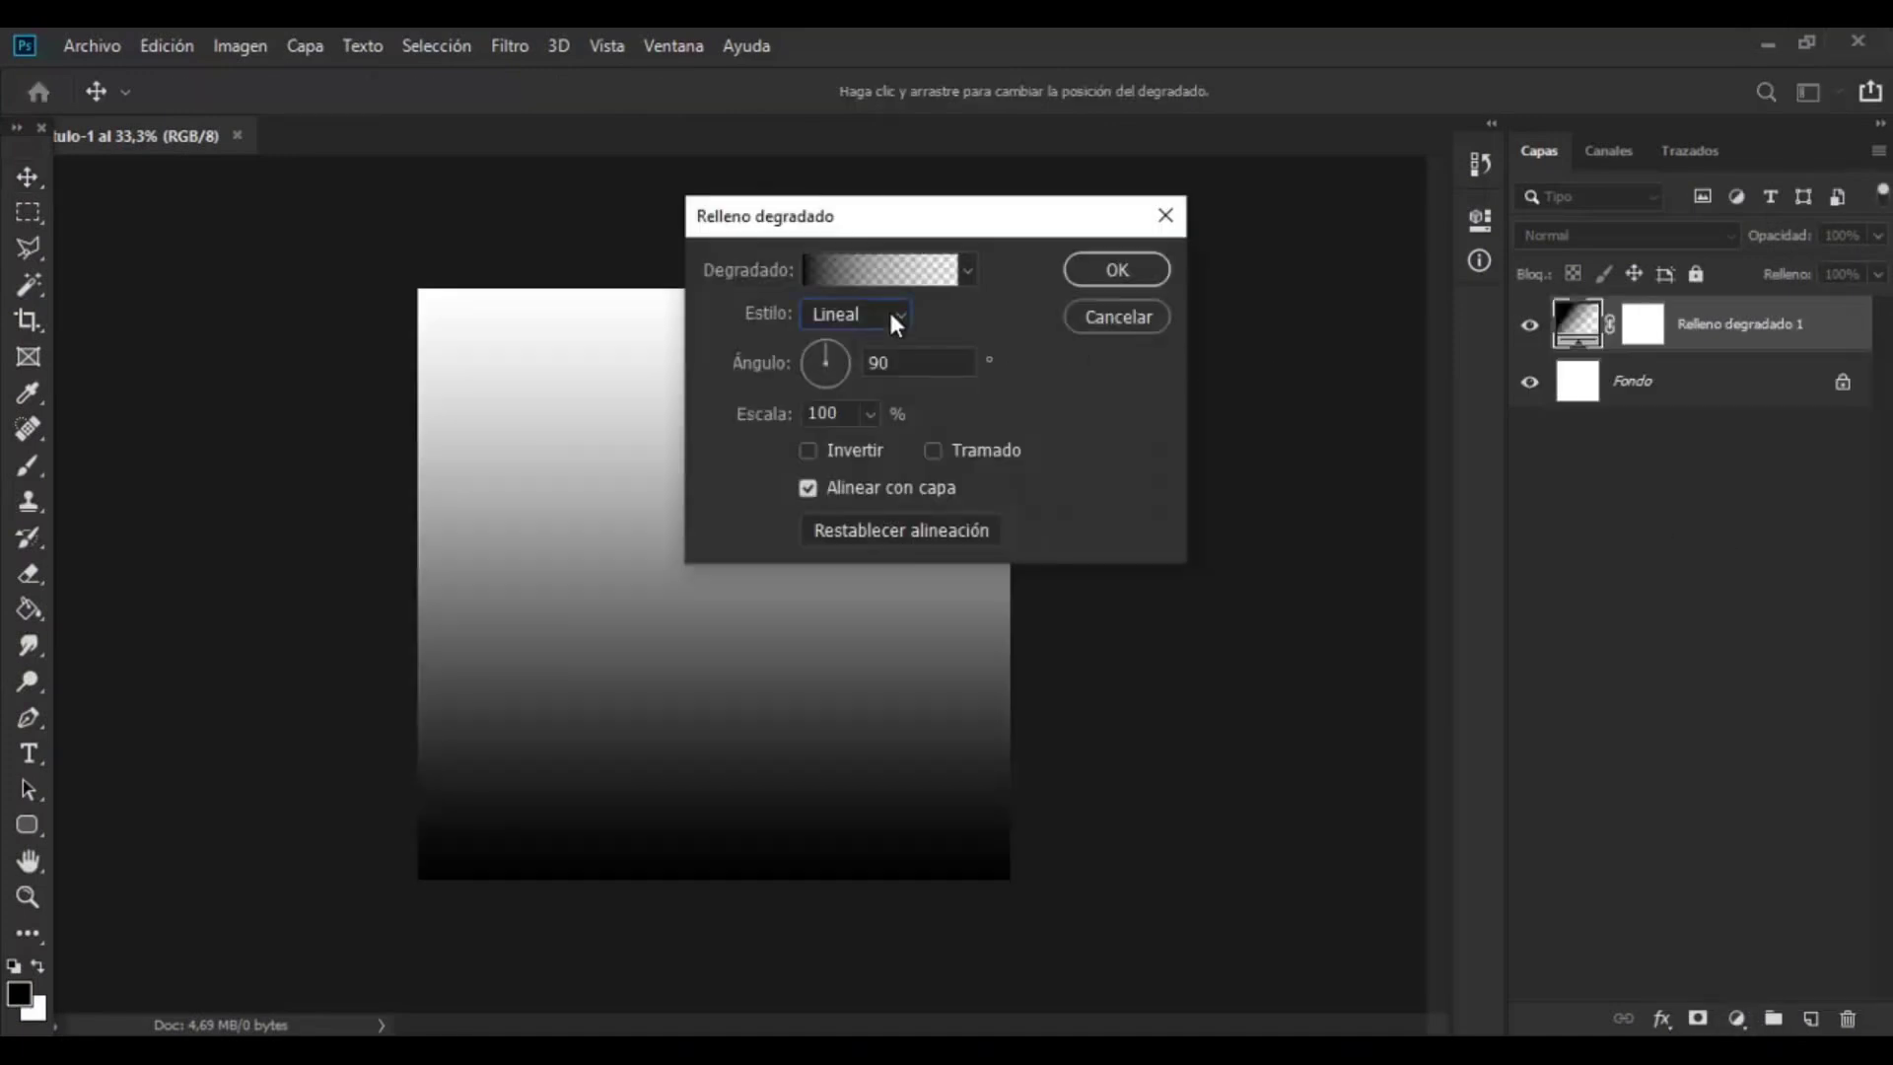
{"action": "left_click", "coordinate": [809, 451]}
- Edit the fill's gradient, applying the foreground-to-background preset and recolouring its start stop to orange ff7800
{"action": "left_click", "coordinate": [871, 269]}
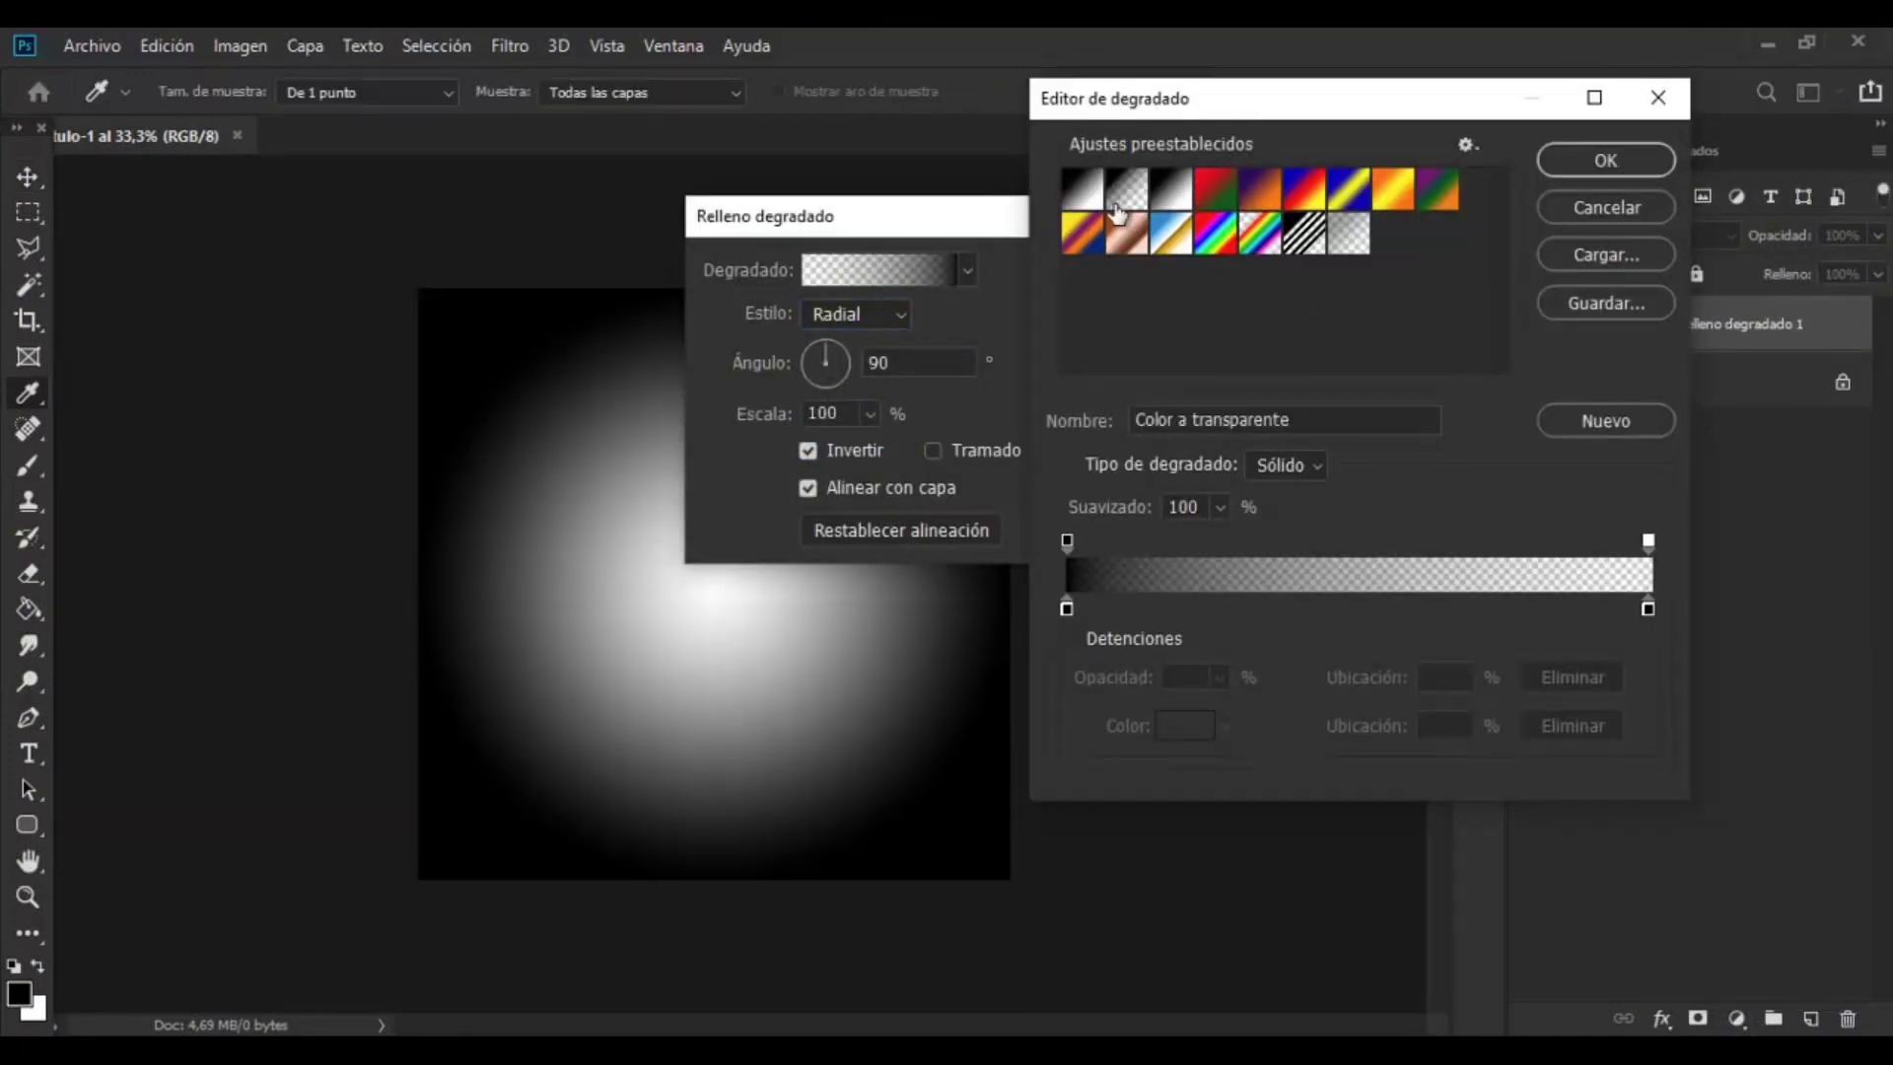
{"action": "left_click", "coordinate": [1084, 192]}
{"action": "double_click", "coordinate": [1067, 609]}
{"action": "left_click", "coordinate": [1429, 554]}
{"action": "left_click_drag", "start_coordinate": [1374, 286], "coordinate": [1396, 228]}
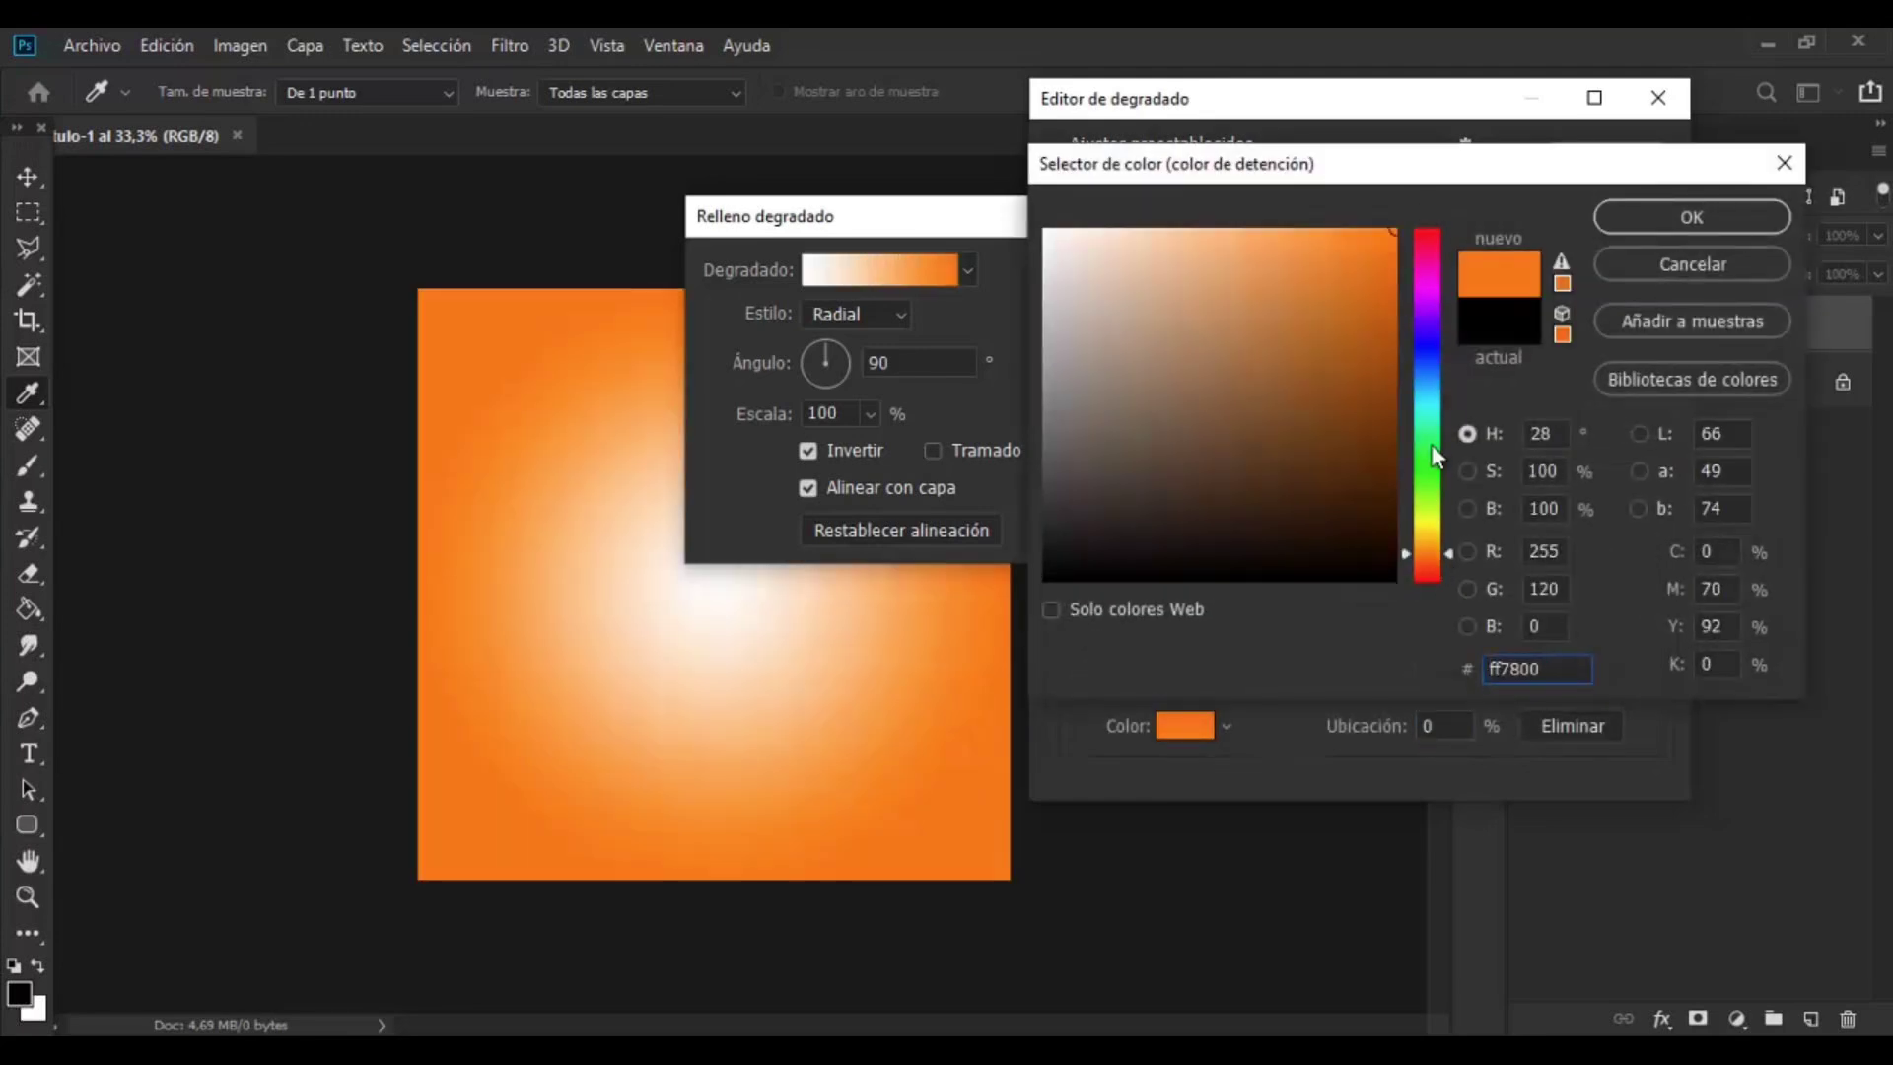
{"action": "left_click", "coordinate": [1656, 219]}
- Recolour the gradient's end stop to a warm golden yellow
{"action": "double_click", "coordinate": [1646, 609]}
{"action": "left_click", "coordinate": [1425, 528]}
{"action": "left_click", "coordinate": [1395, 229]}
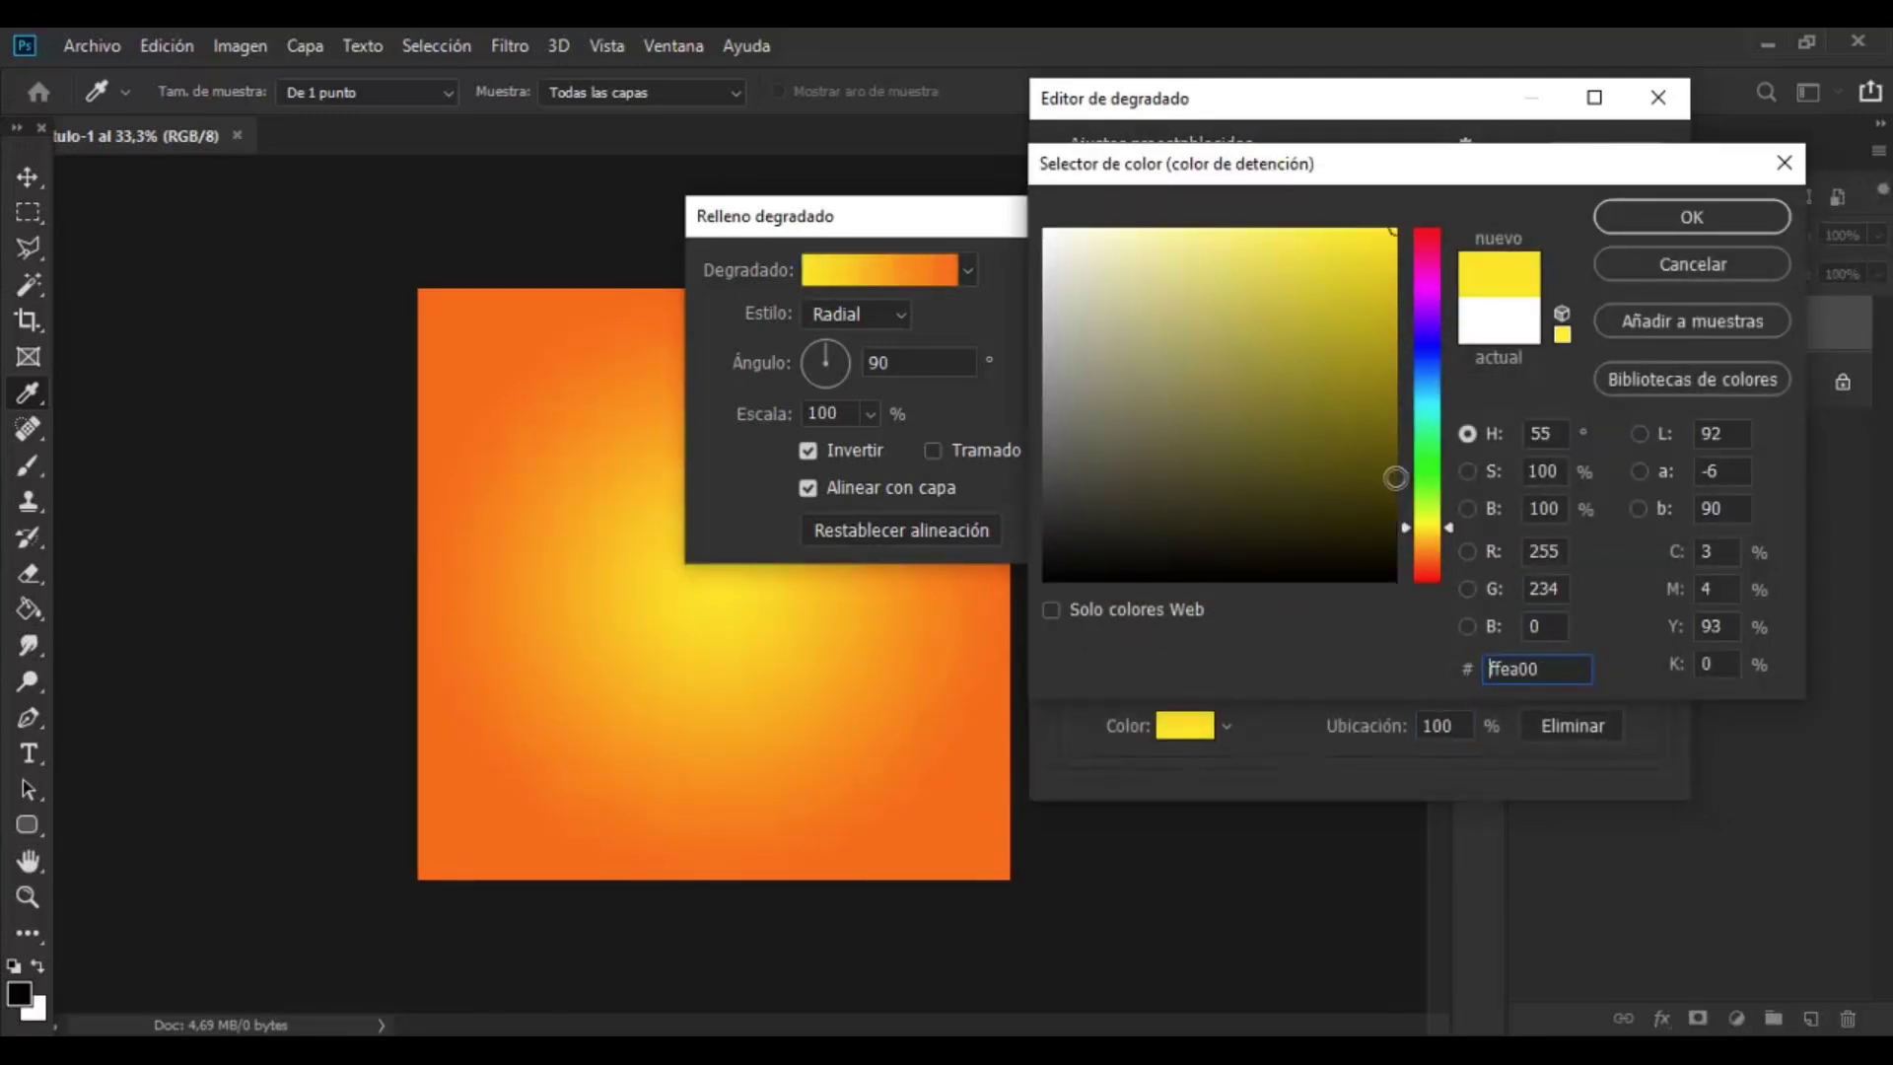
{"action": "left_click", "coordinate": [1430, 534]}
{"action": "left_click_drag", "start_coordinate": [1446, 534], "coordinate": [1401, 564]}
{"action": "left_click", "coordinate": [1648, 213]}
- Recolour the gradient's start stop to red-orange ff4800 and accept the edited gradient
{"action": "left_click", "coordinate": [1067, 610]}
{"action": "double_click", "coordinate": [1066, 610]}
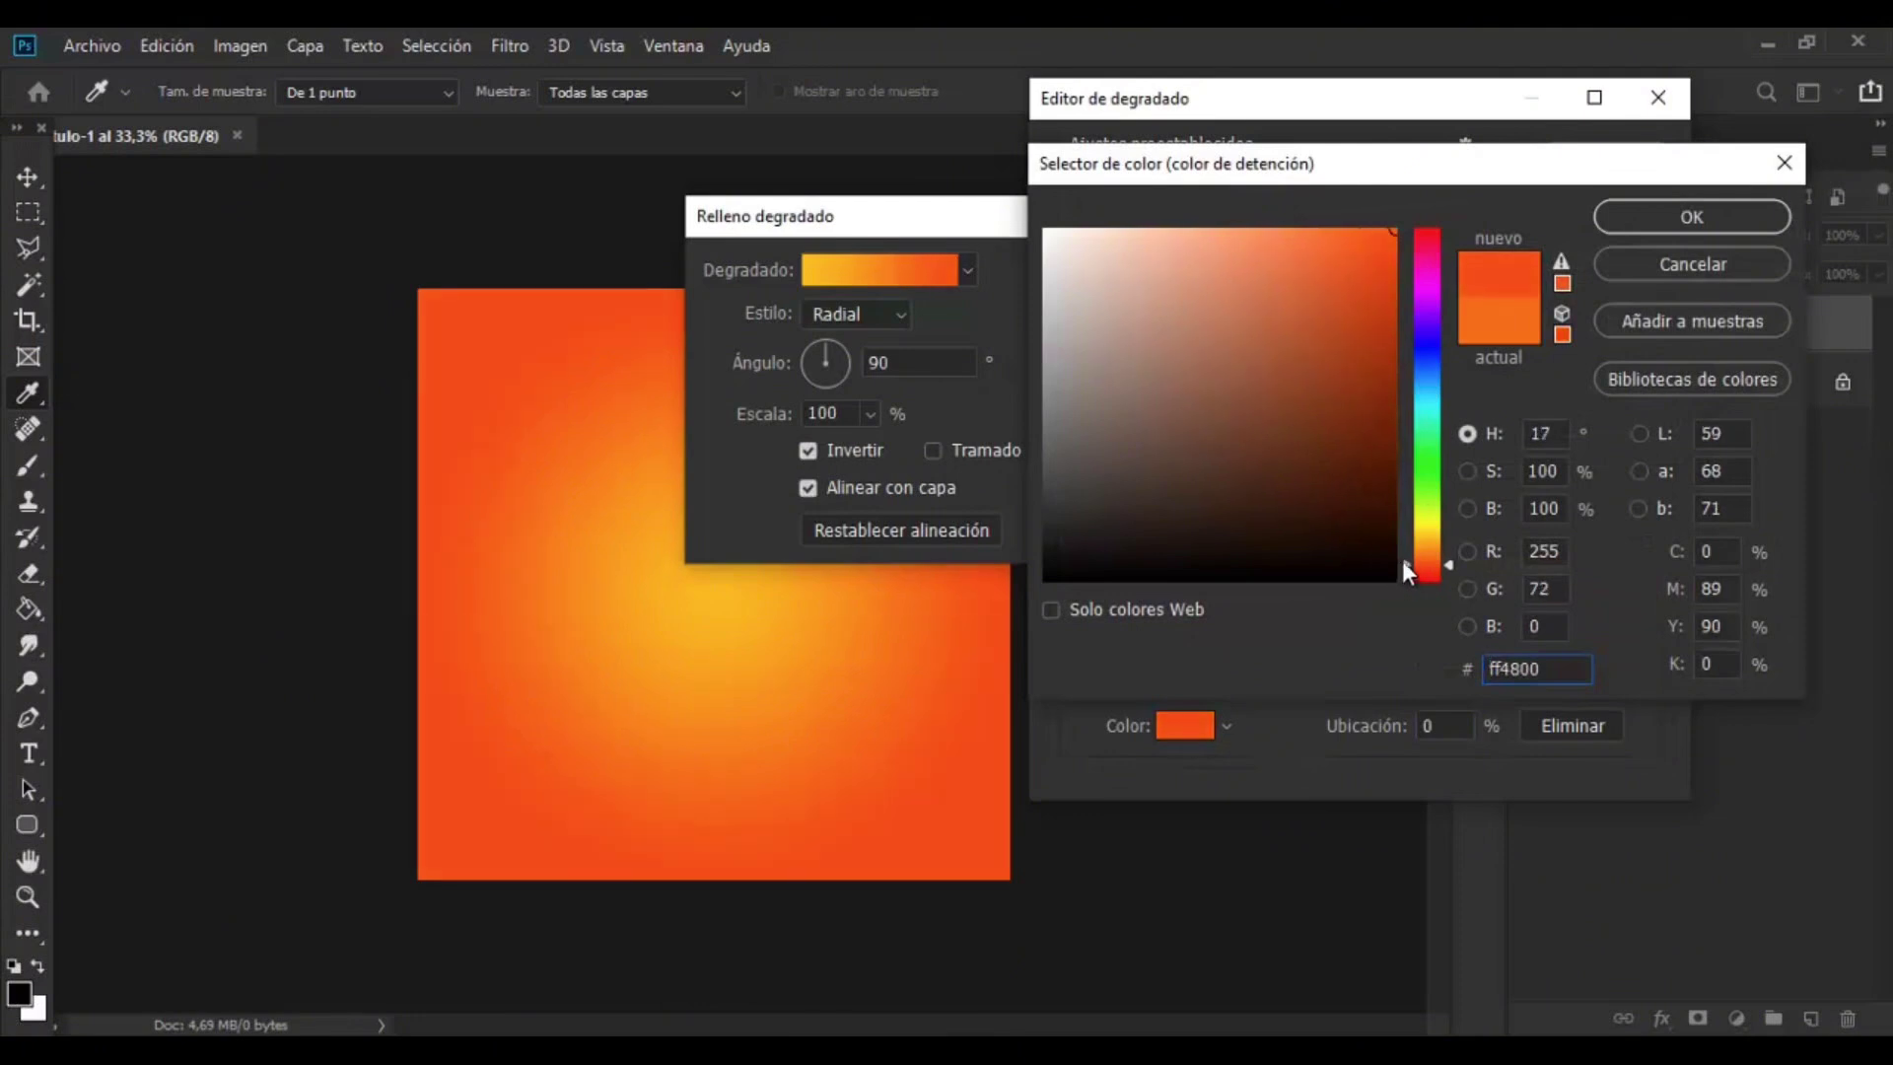
{"action": "left_click", "coordinate": [1629, 213]}
{"action": "left_click", "coordinate": [1630, 158]}
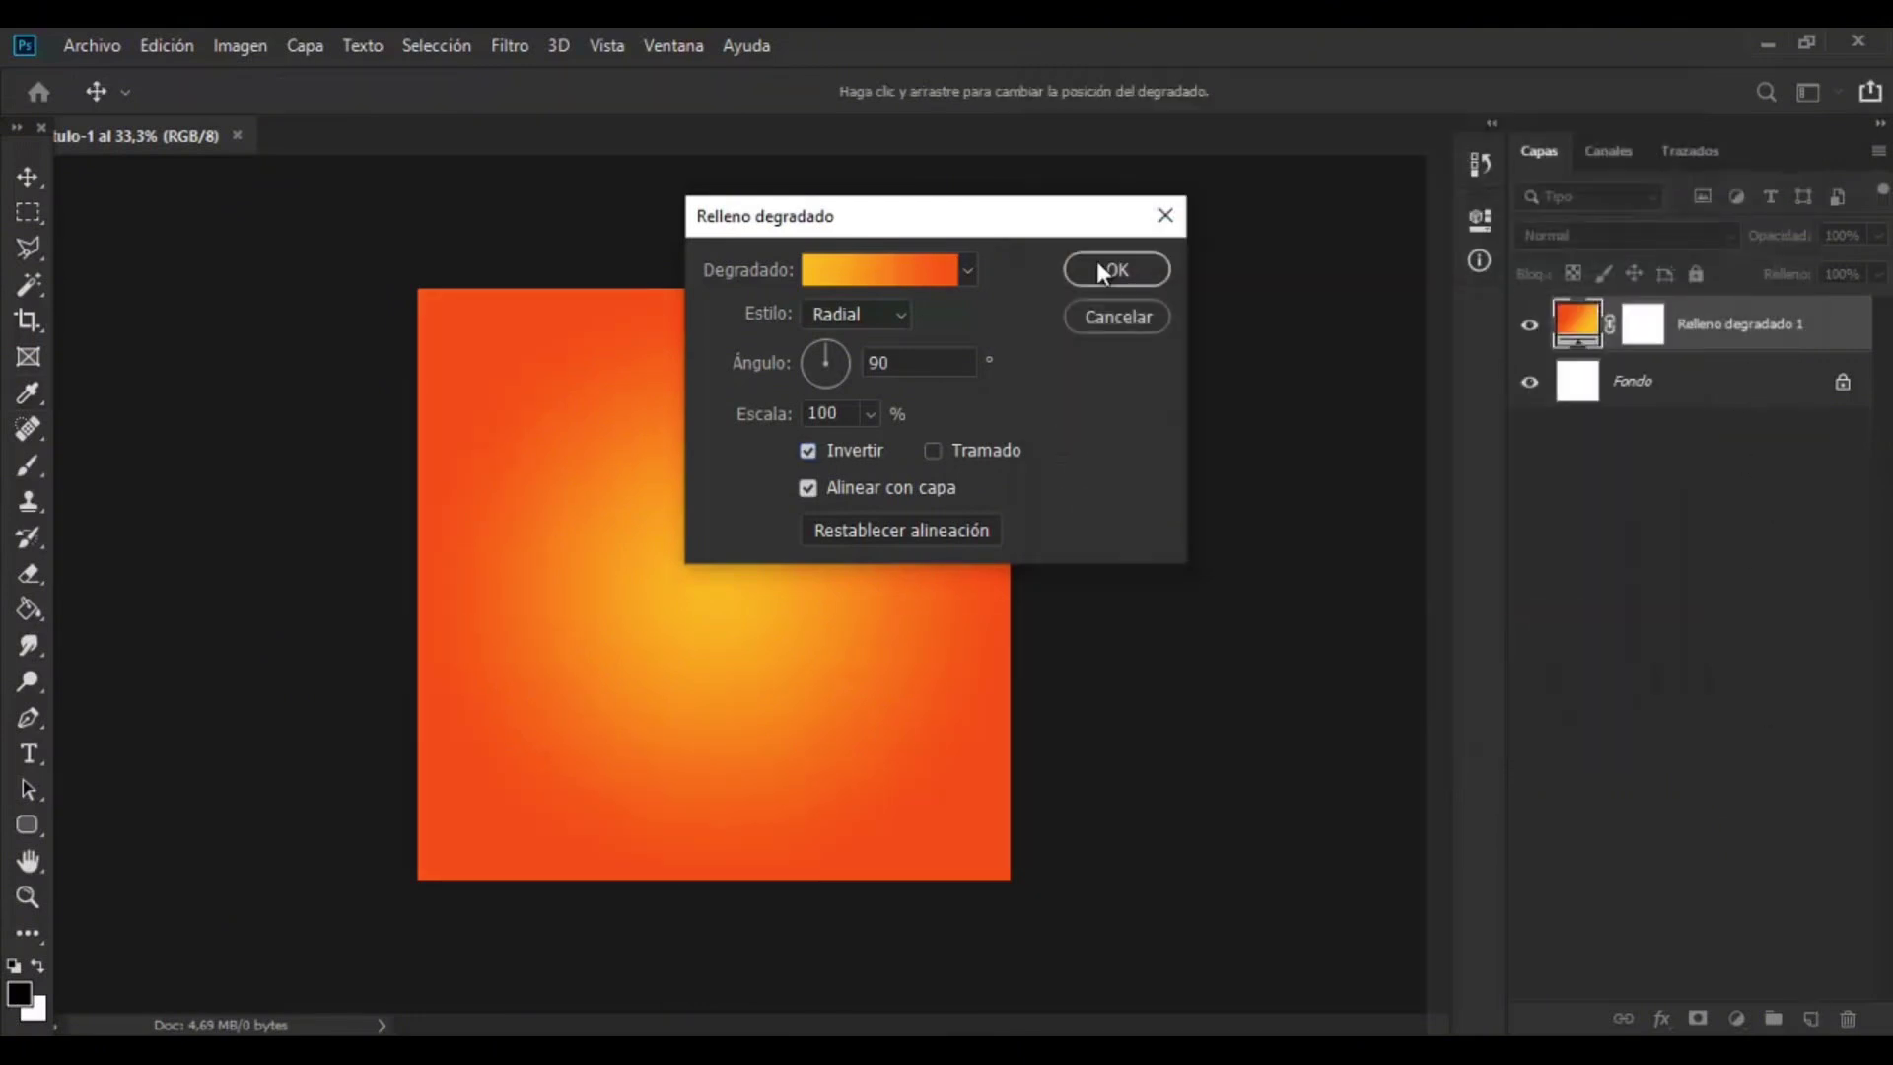
- Confirm the radial gradient fill and merge it with a new empty layer to rasterize it
{"action": "left_click", "coordinate": [1163, 271]}
{"action": "left_click", "coordinate": [1810, 1019]}
{"action": "key", "text": "ctrl+e"}
{"action": "left_click", "coordinate": [510, 46]}
{"action": "mouse_move", "coordinate": [592, 360]}
{"action": "left_click", "coordinate": [976, 466]}
{"action": "left_click", "coordinate": [1441, 603]}
{"action": "left_click_drag", "start_coordinate": [1305, 724], "coordinate": [1360, 725]}
{"action": "left_click", "coordinate": [1565, 274]}
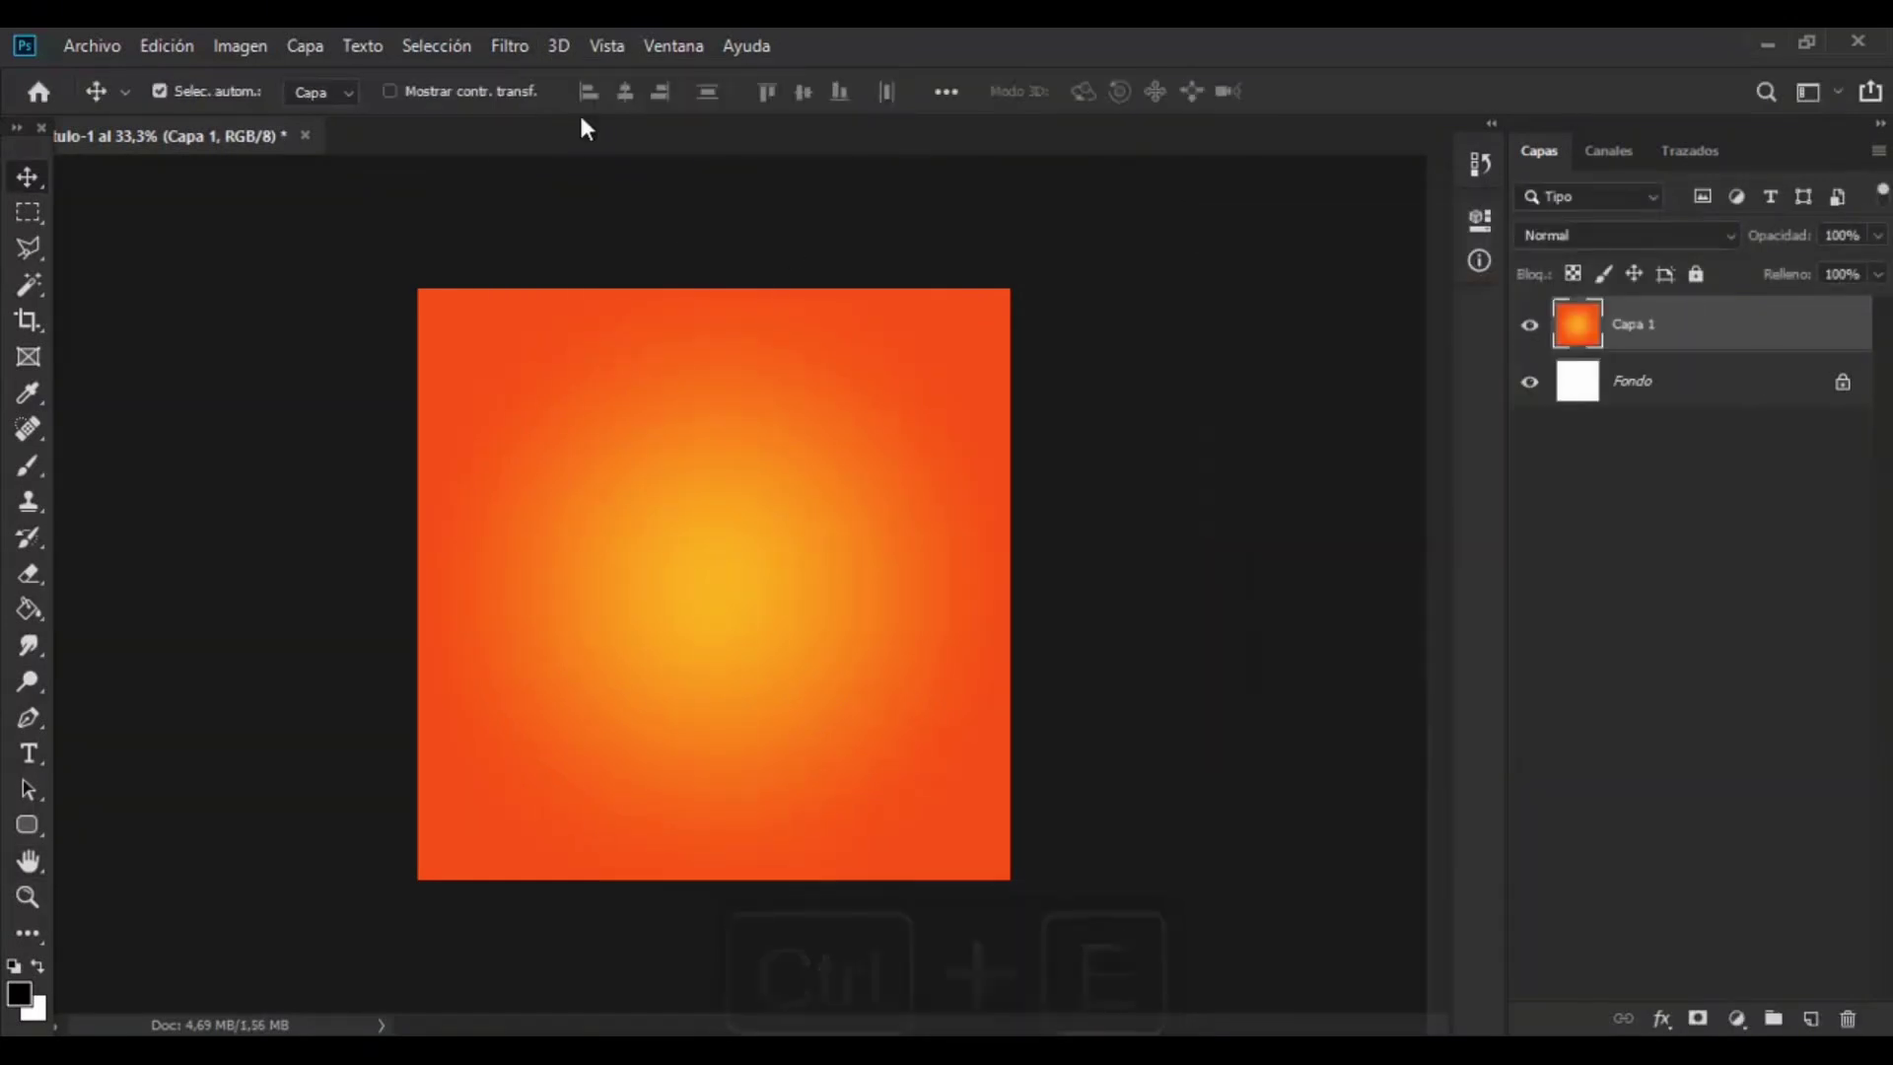
- Apply a Gaussian Blur with a 161.8-pixel radius to the orange gradient layer
{"action": "left_click", "coordinate": [510, 45]}
{"action": "mouse_move", "coordinate": [601, 360]}
{"action": "left_click", "coordinate": [976, 508]}
{"action": "left_click_drag", "start_coordinate": [1347, 596], "coordinate": [1299, 603]}
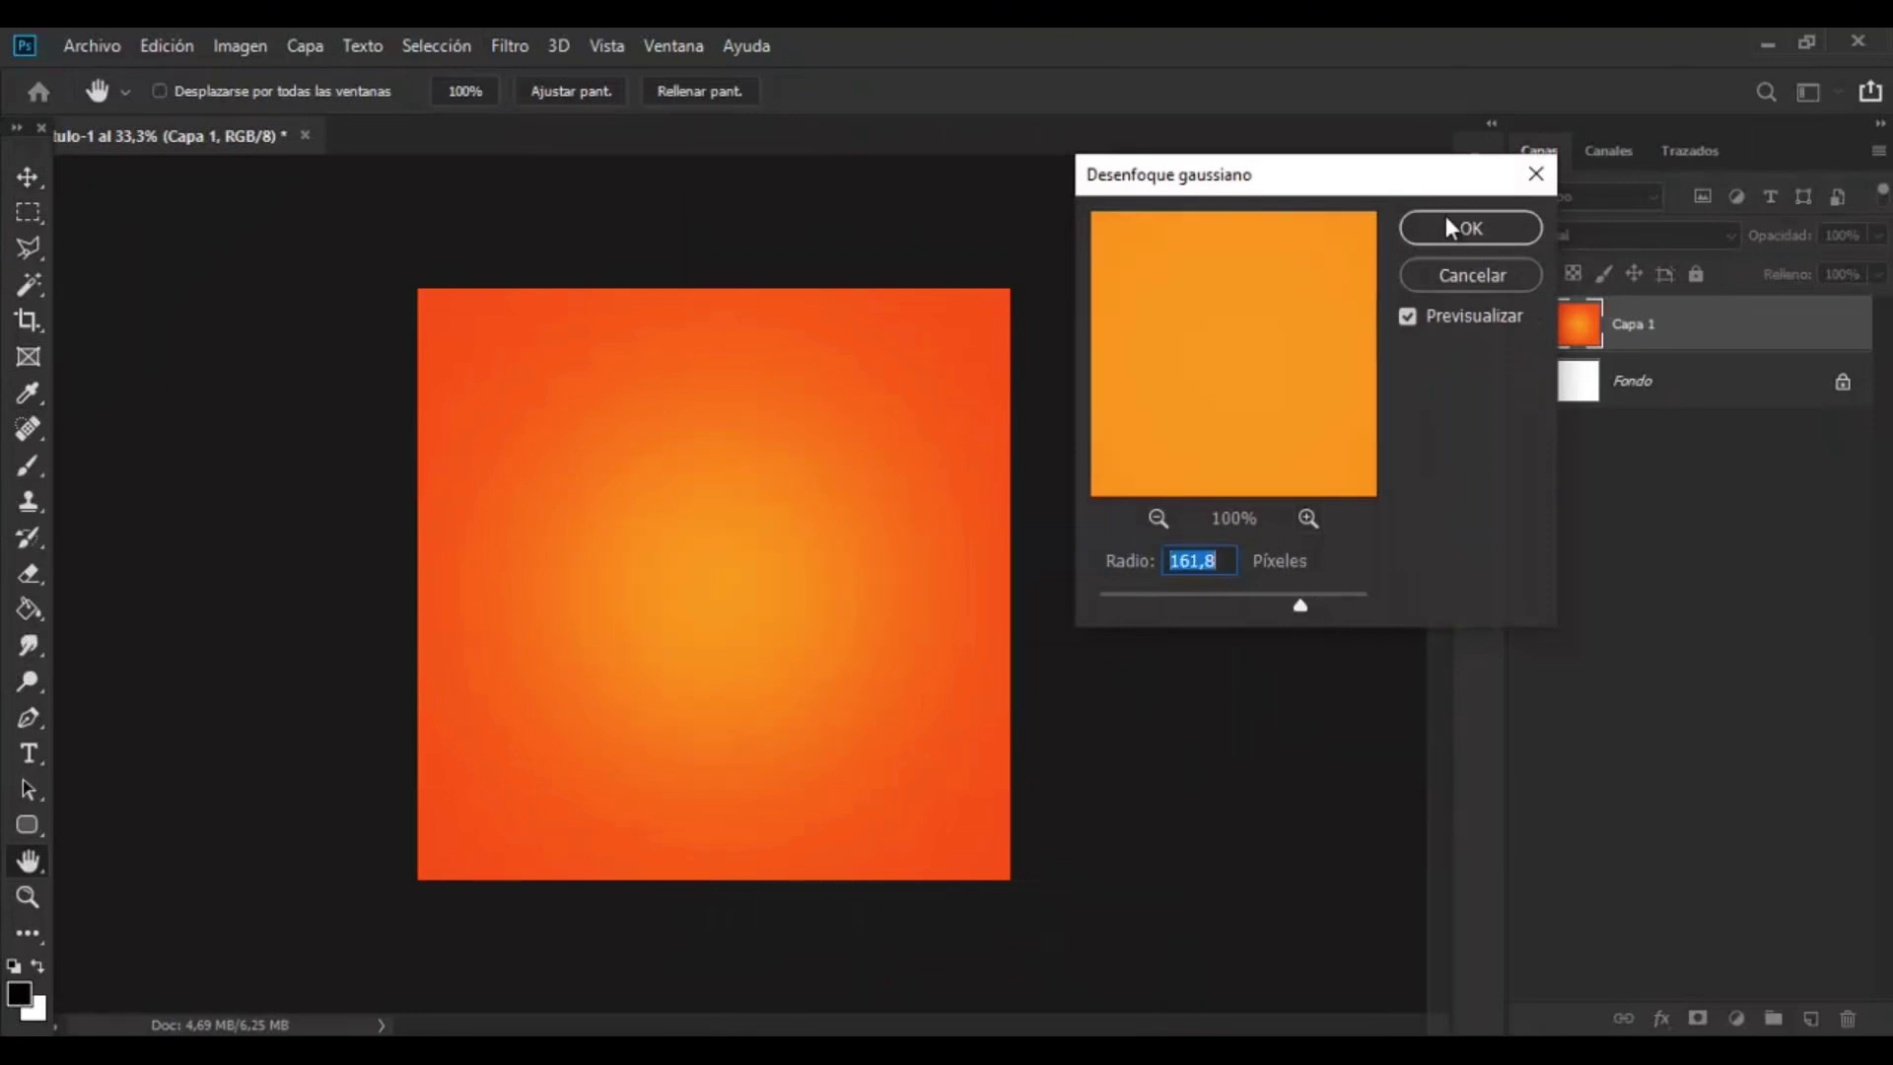
{"action": "left_click", "coordinate": [1450, 227]}
- Scale the blurred gradient layer up slightly so that it extends beyond the canvas edges
{"action": "key", "text": "ctrl+t"}
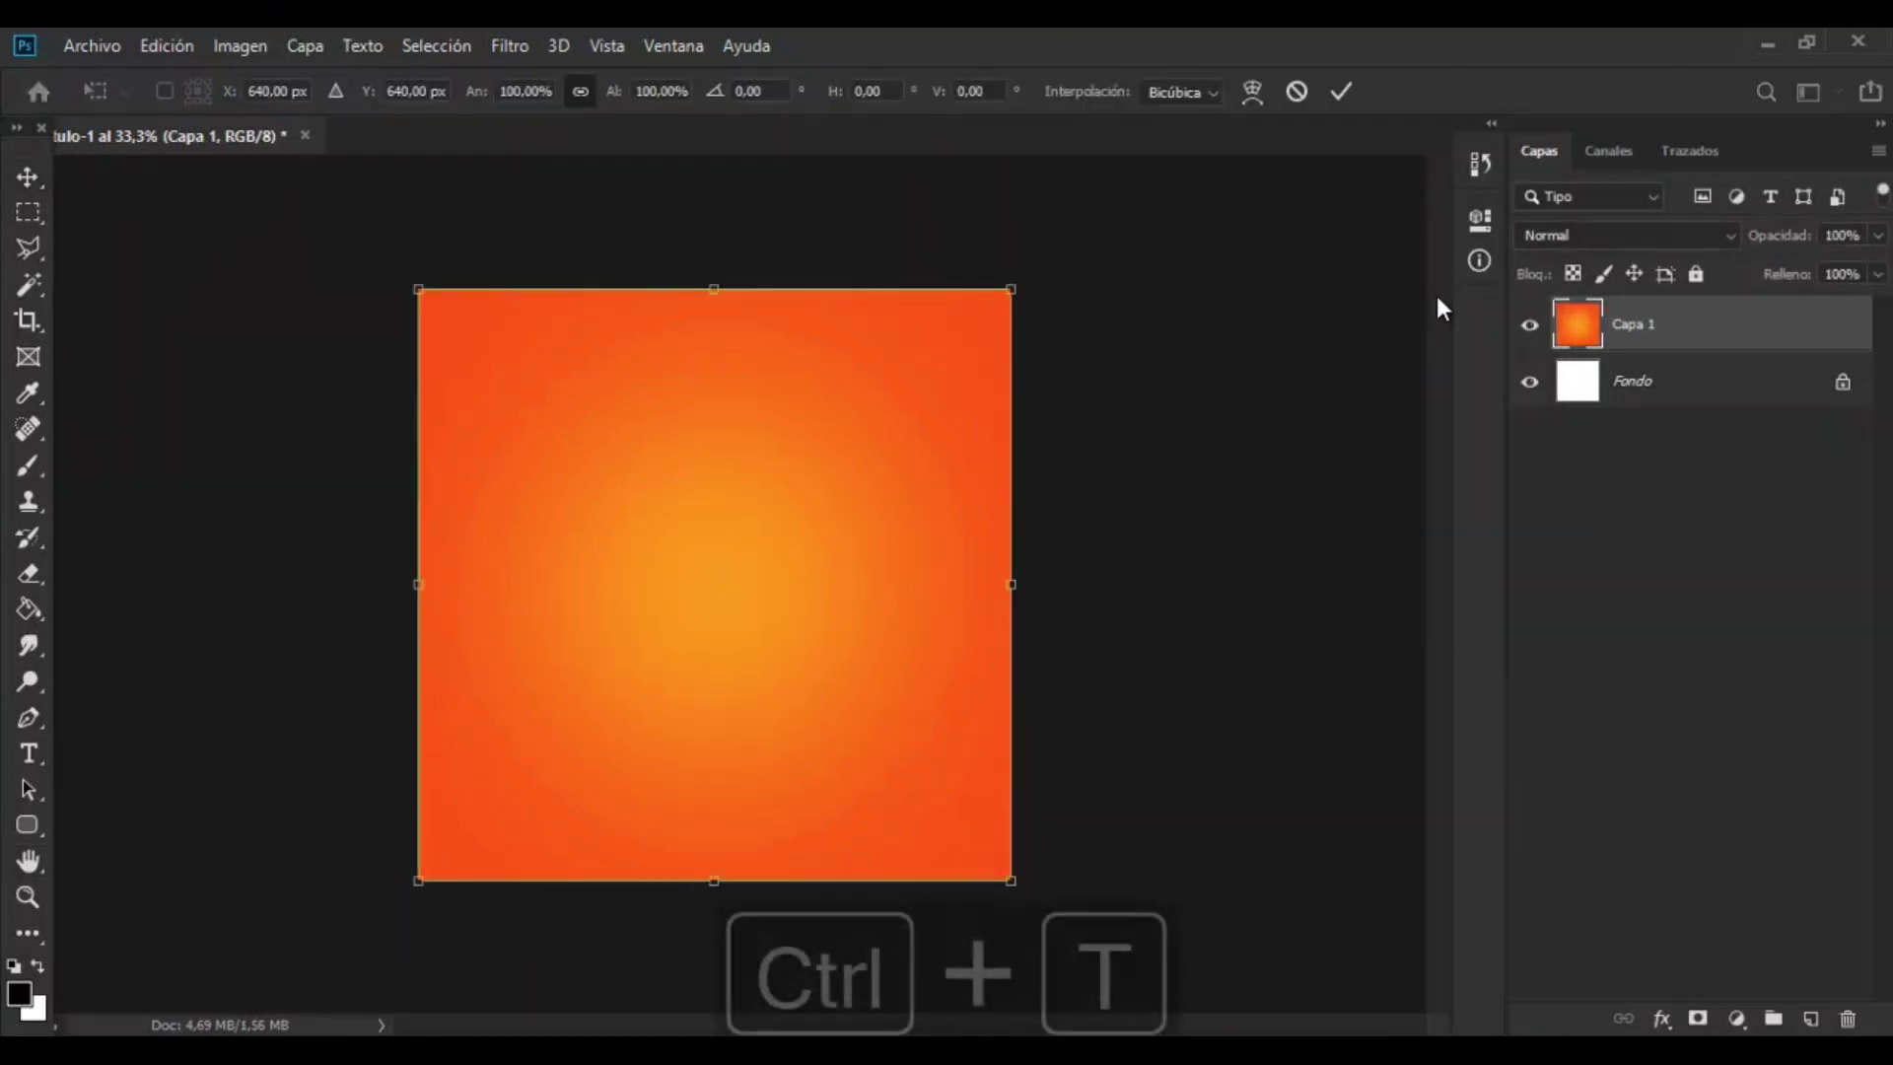
{"action": "left_click_drag", "start_coordinate": [1012, 287], "coordinate": [1067, 248]}
{"action": "key", "text": "Return"}
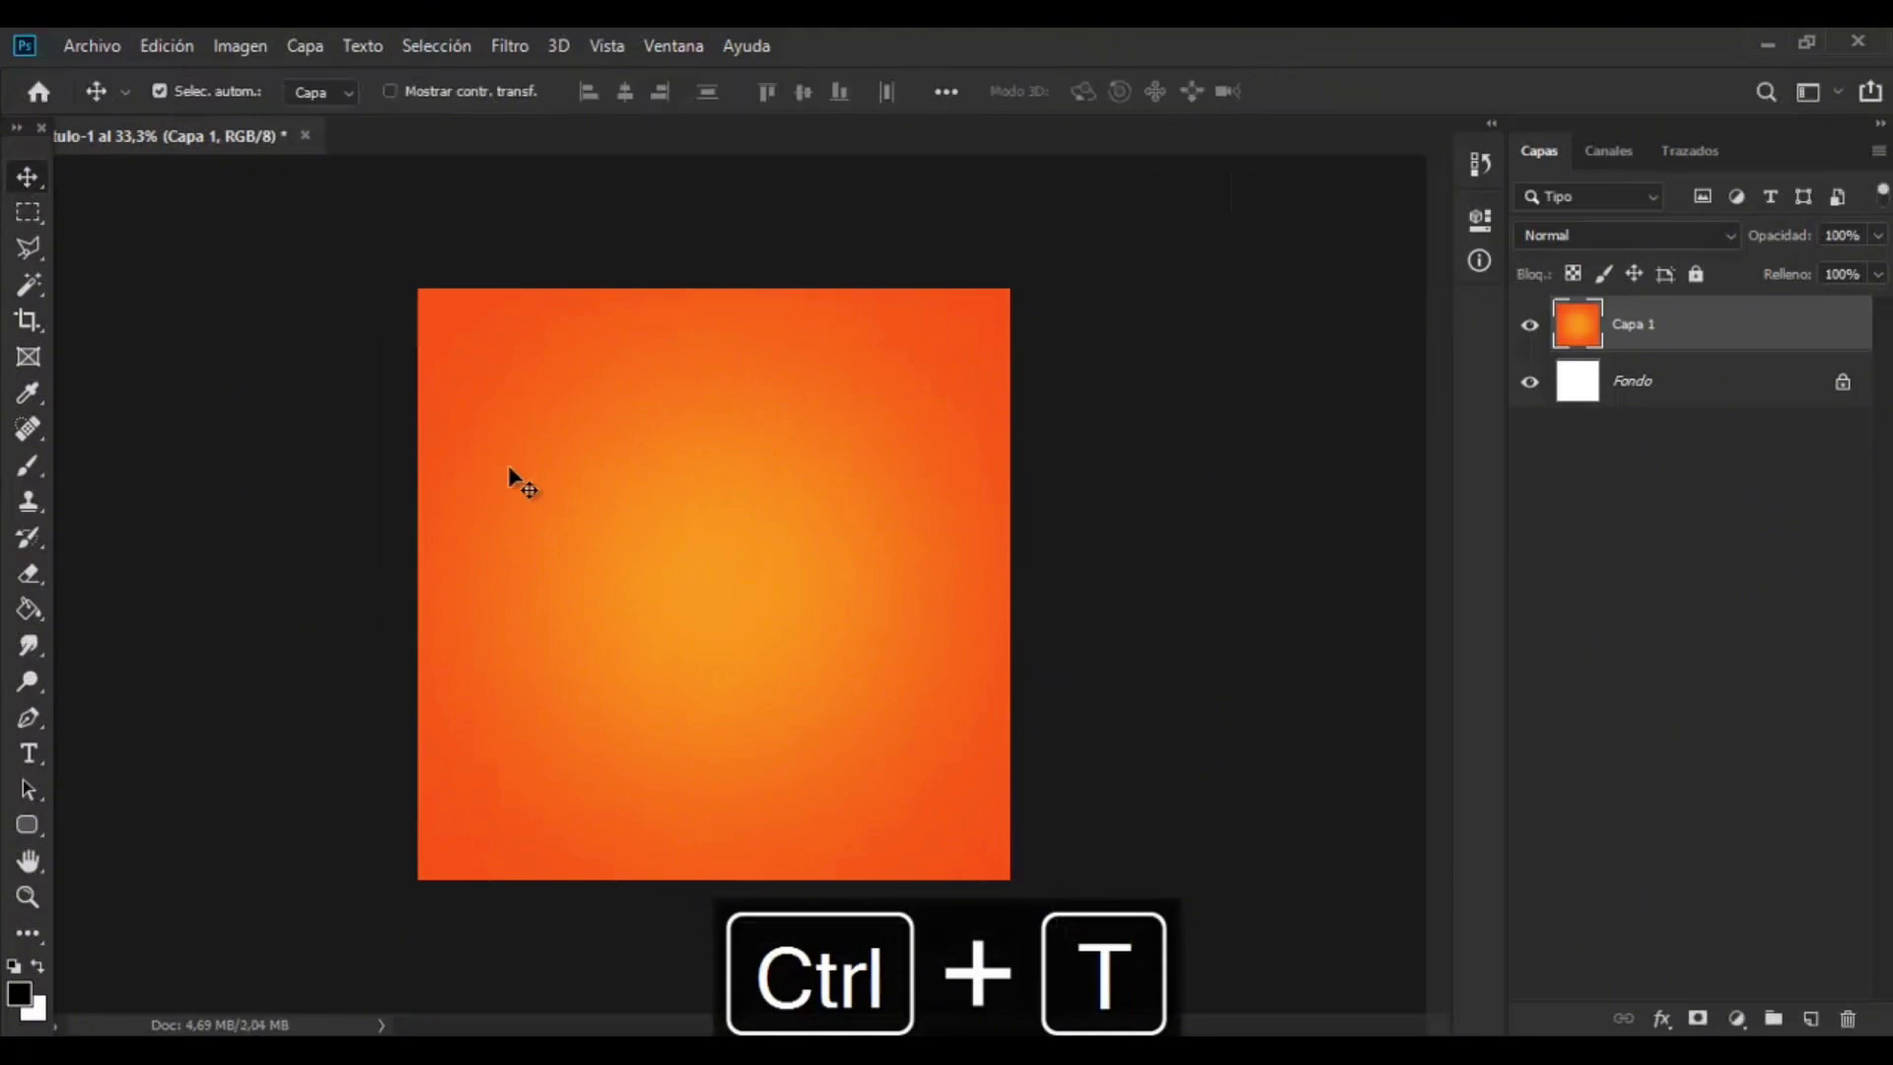
- Add a new layer above the gradient and set the foreground colour to ff4800 for the Brush tool
{"action": "left_click", "coordinate": [20, 994]}
{"action": "left_click_drag", "start_coordinate": [1120, 486], "coordinate": [1395, 228]}
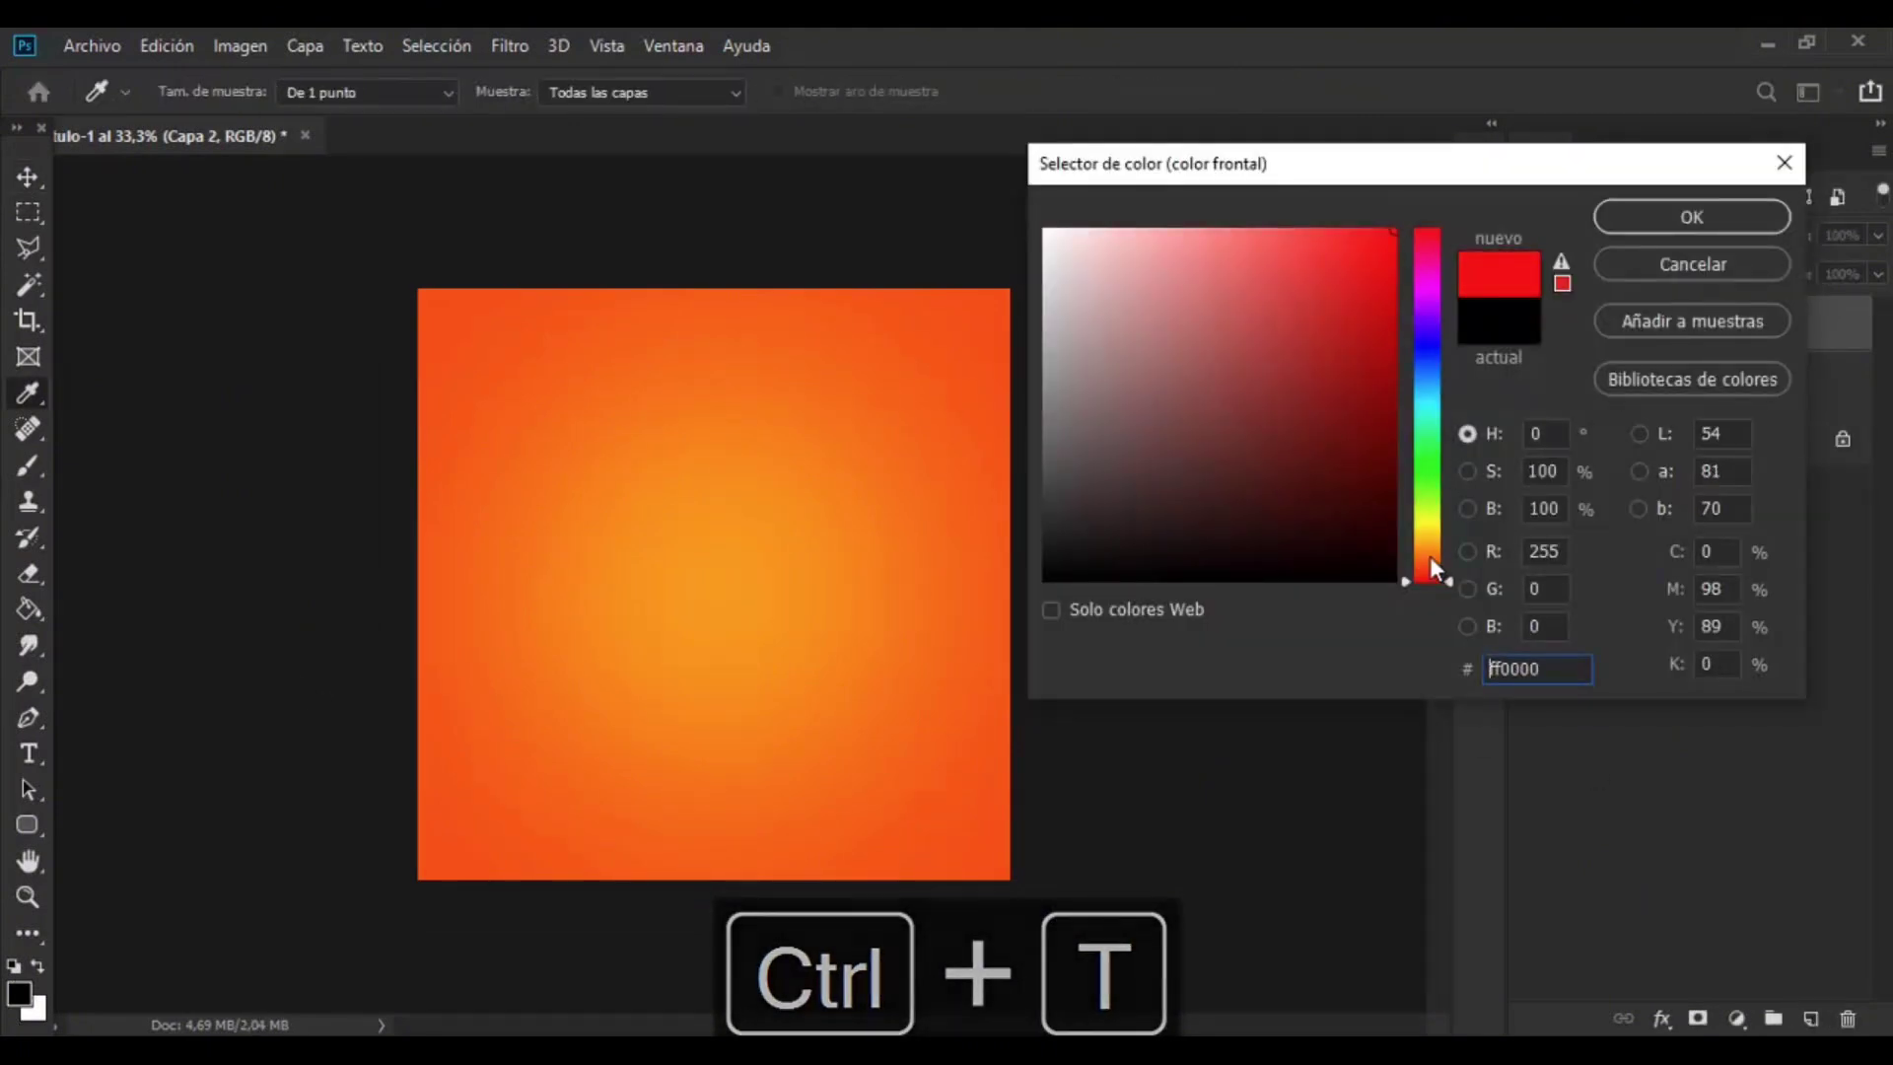
{"action": "left_click", "coordinate": [1427, 561]}
{"action": "left_click", "coordinate": [1648, 220]}
{"action": "left_click", "coordinate": [28, 465]}
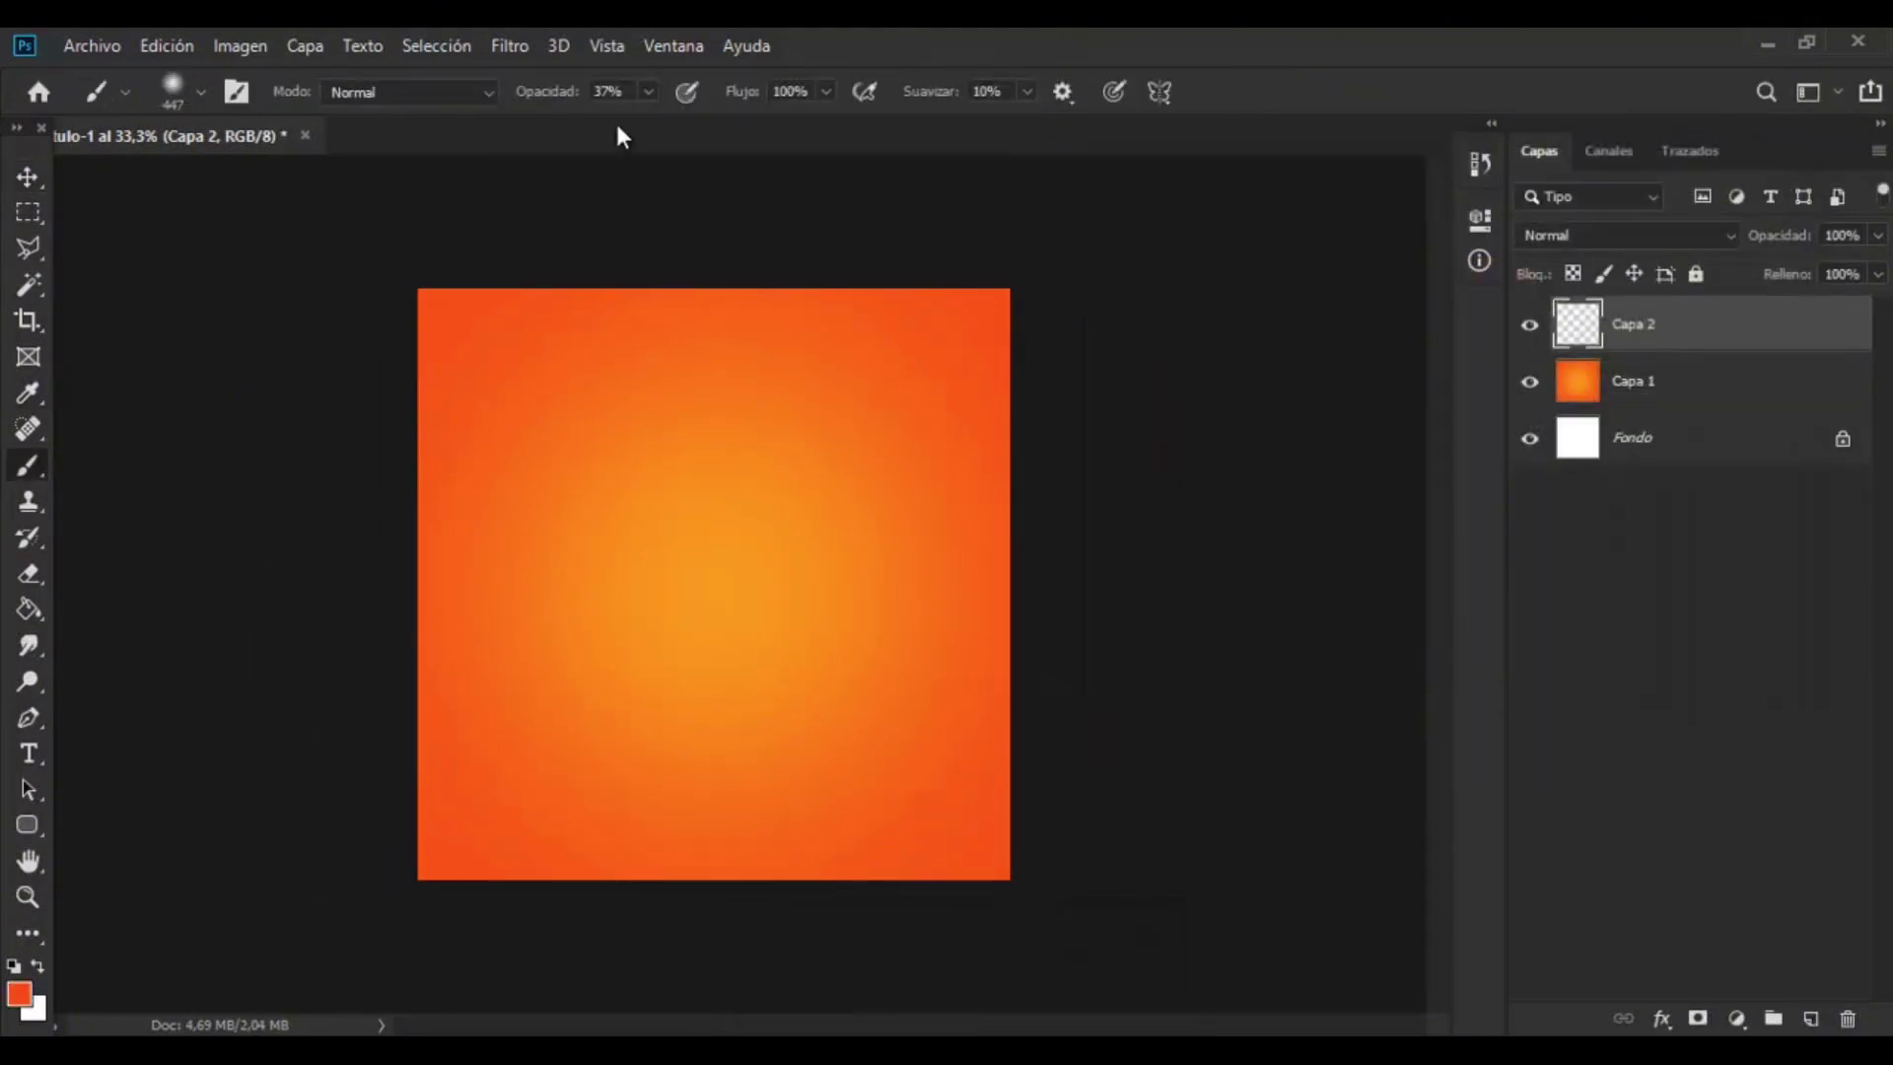
- Paint the canvas corners in a brighter red with a large soft brush at 100% opacity
{"action": "left_click", "coordinate": [20, 993]}
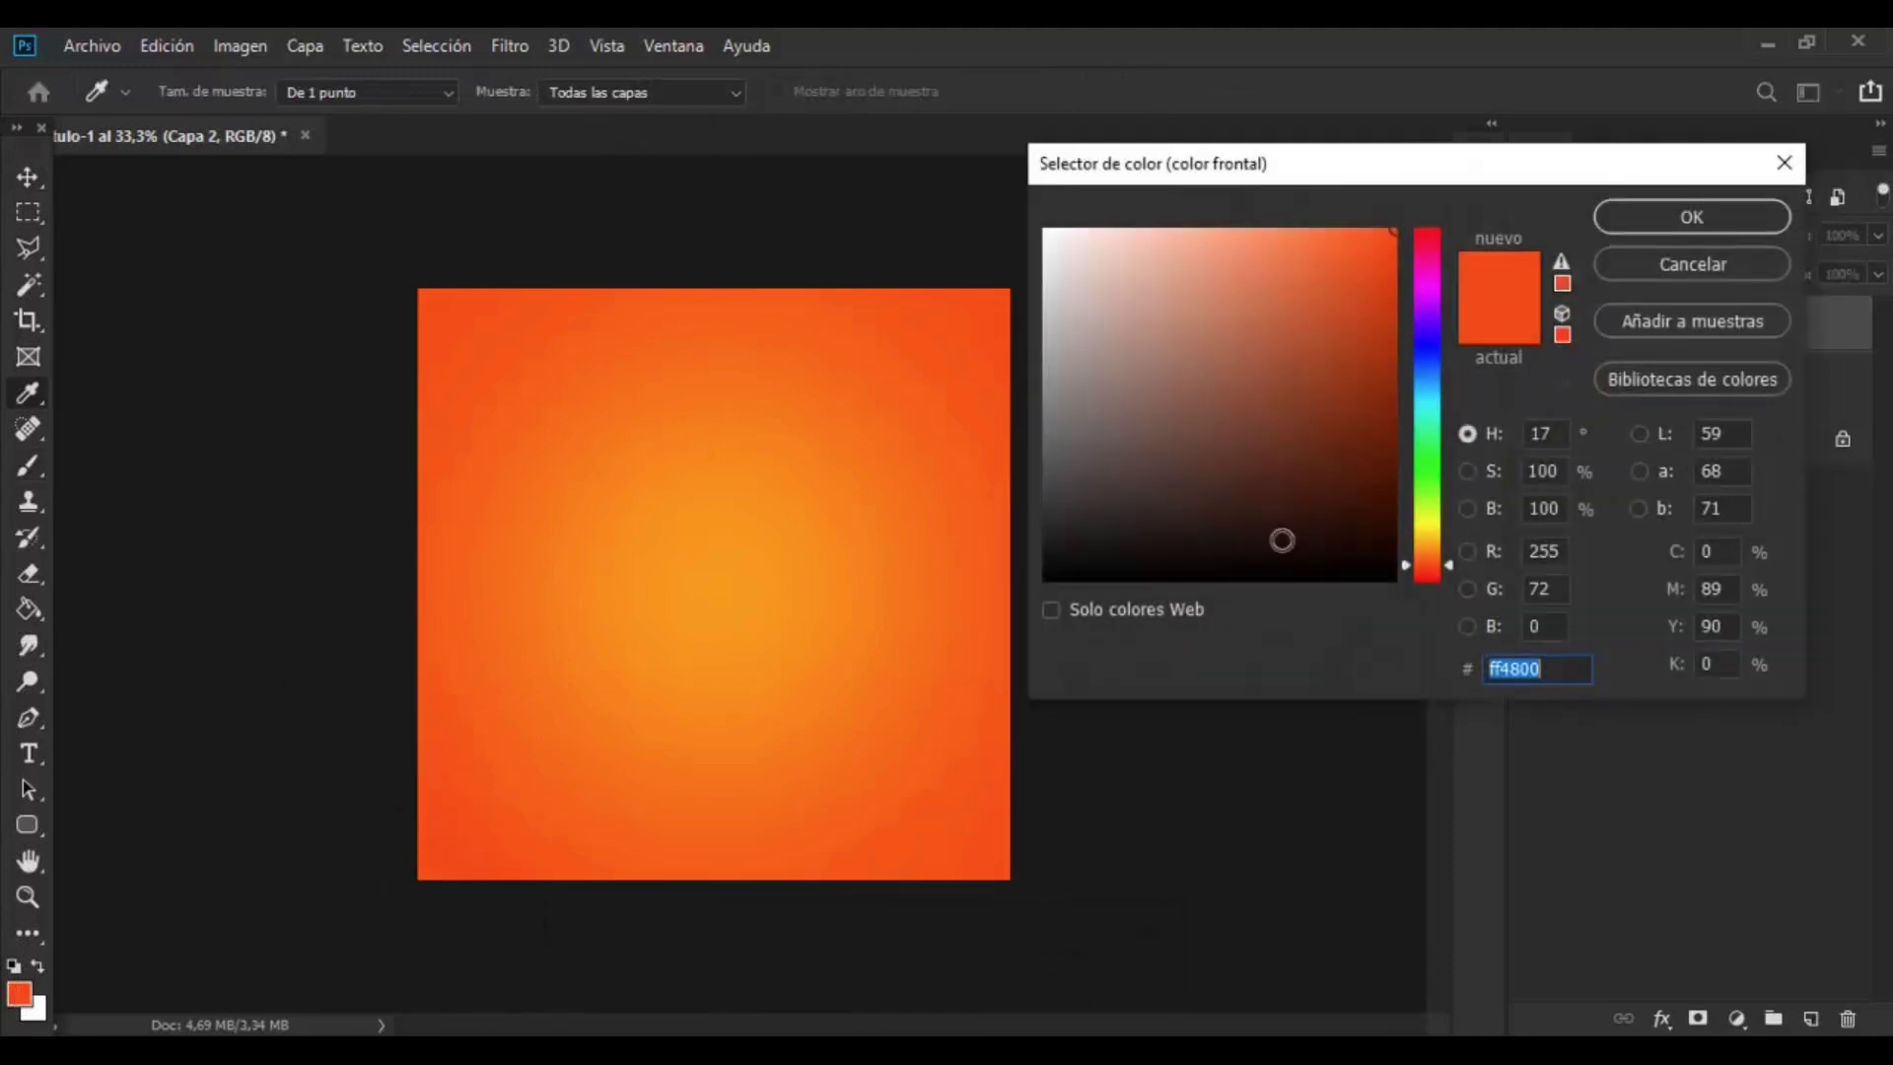
{"action": "left_click", "coordinate": [1434, 576]}
{"action": "left_click", "coordinate": [1656, 218]}
{"action": "left_click_drag", "start_coordinate": [507, 956], "coordinate": [330, 668]}
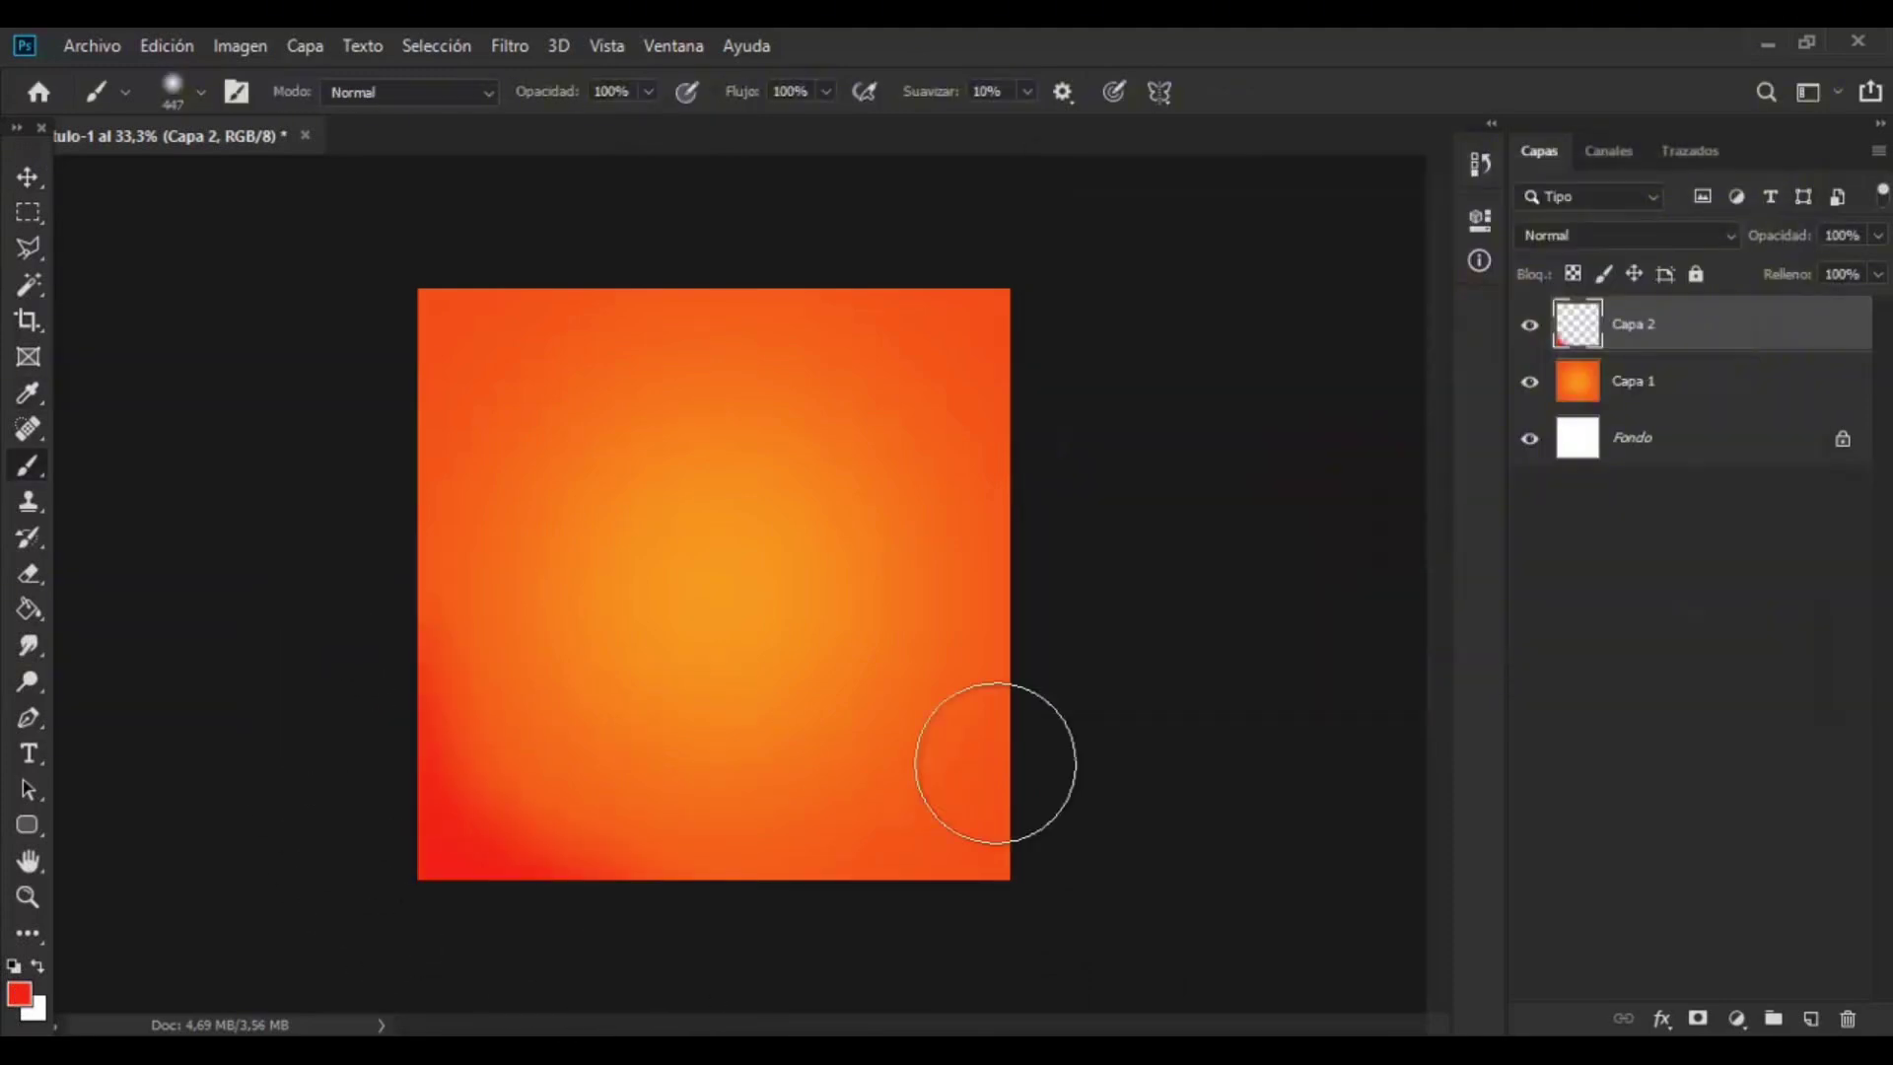
{"action": "left_click_drag", "start_coordinate": [1090, 404], "coordinate": [947, 257]}
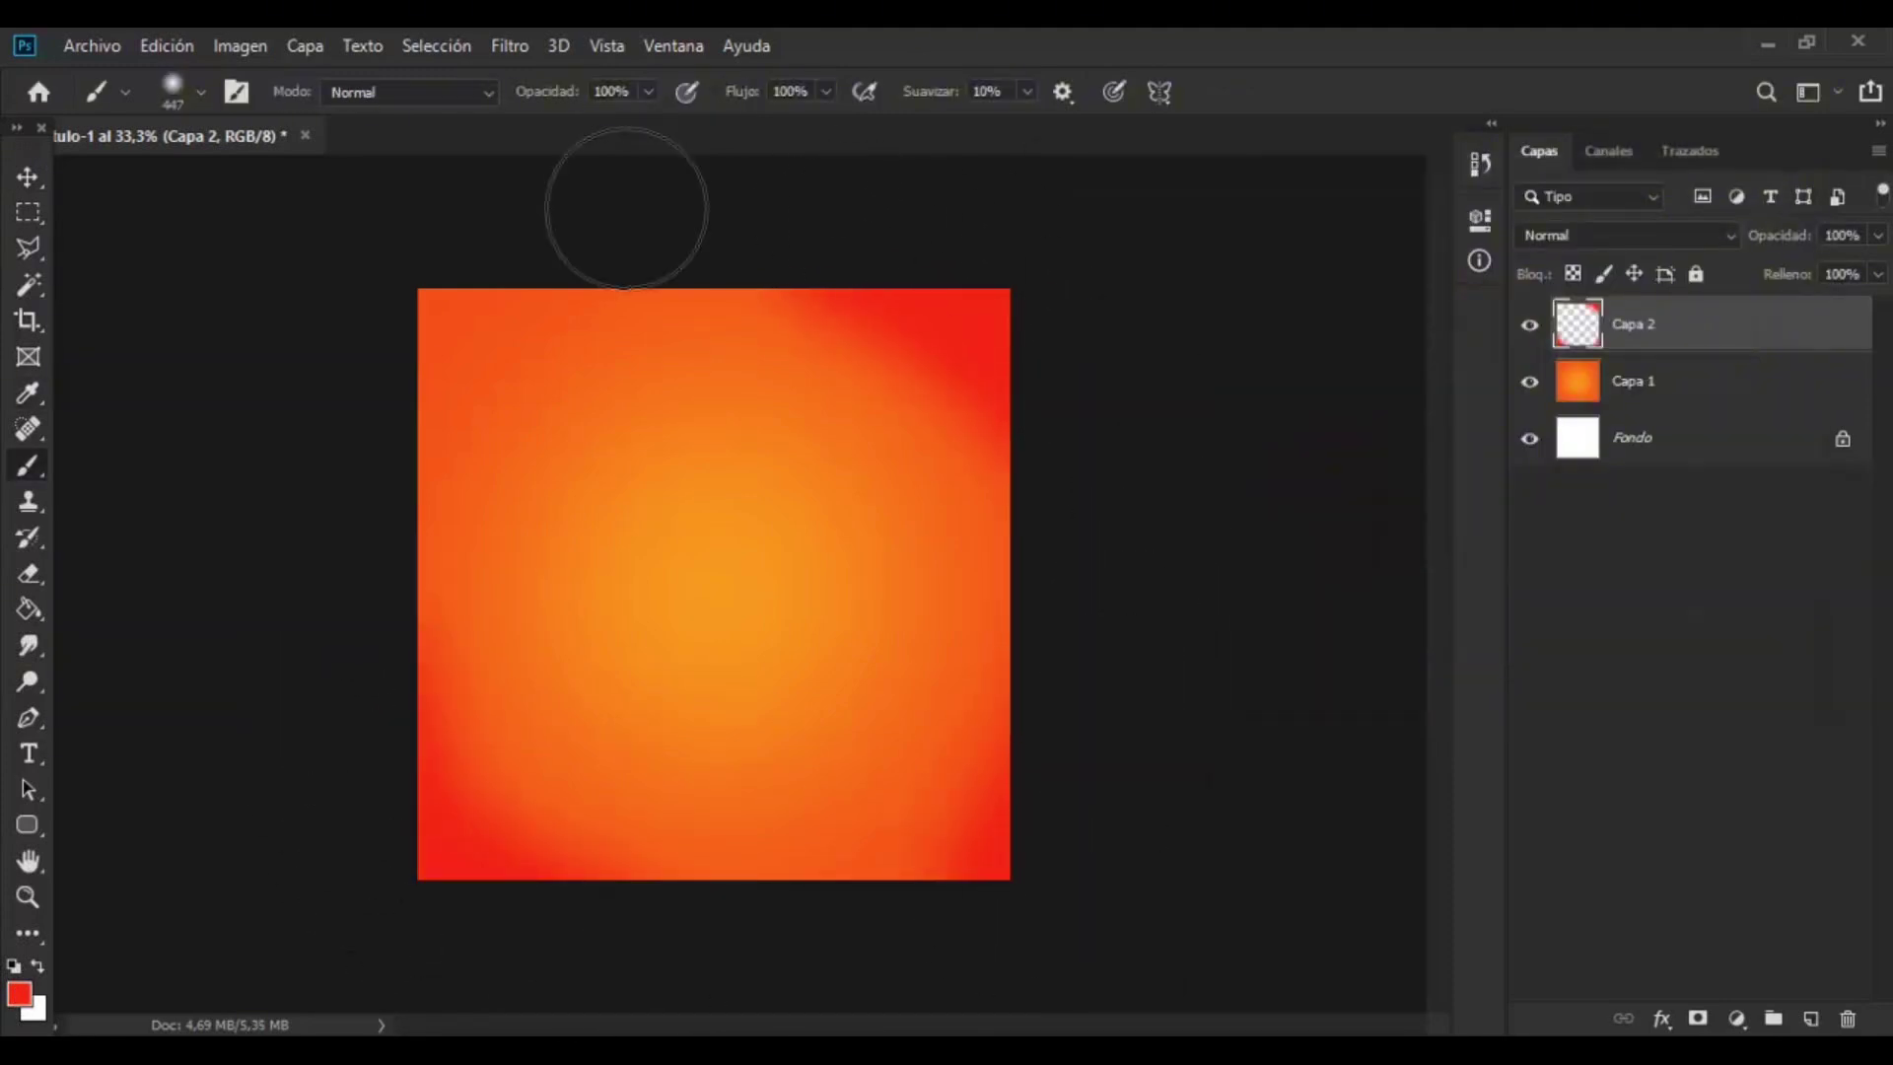
{"action": "key", "text": "h"}
- Apply a strong Gaussian Blur to the painted red corners so they blend into the gradient
{"action": "left_click", "coordinate": [510, 46]}
{"action": "mouse_move", "coordinate": [592, 364]}
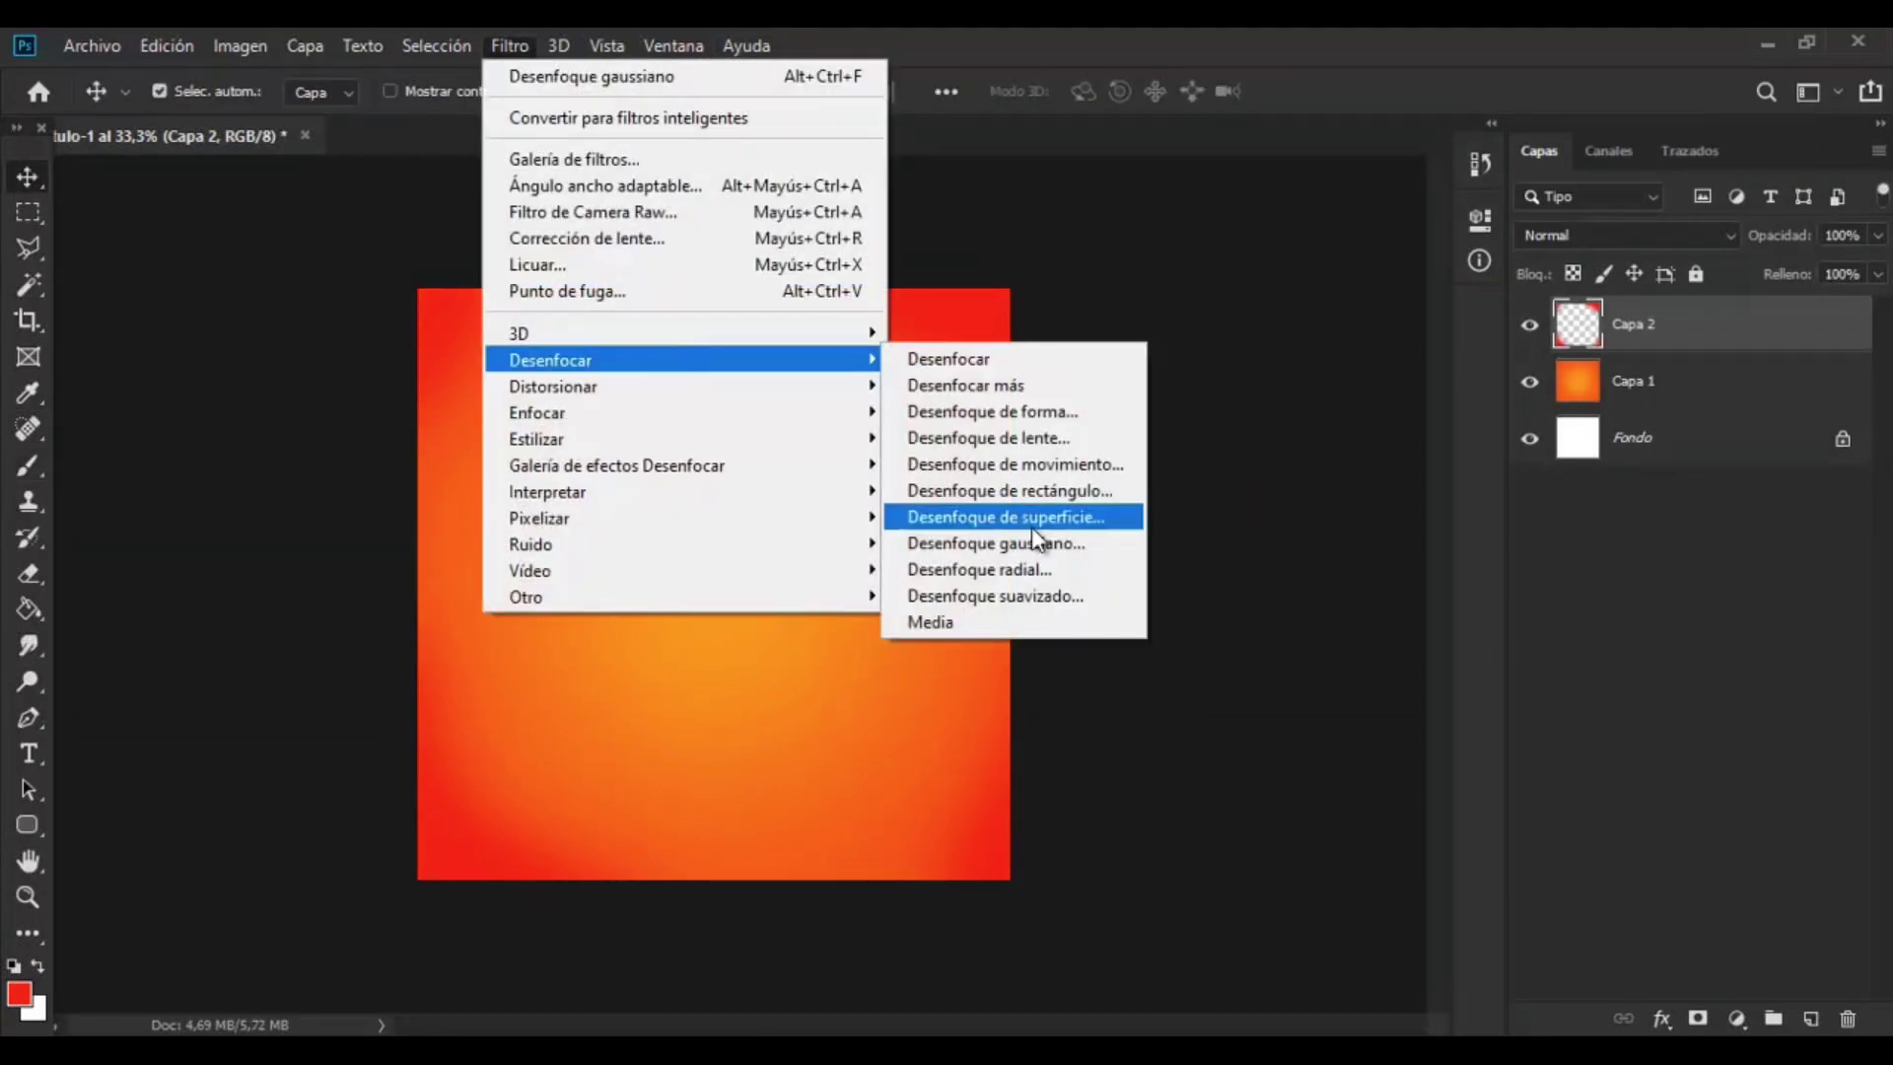
{"action": "left_click", "coordinate": [993, 536]}
{"action": "left_click_drag", "start_coordinate": [1319, 600], "coordinate": [1347, 593]}
{"action": "left_click", "coordinate": [1435, 229]}
{"action": "key", "text": "v"}
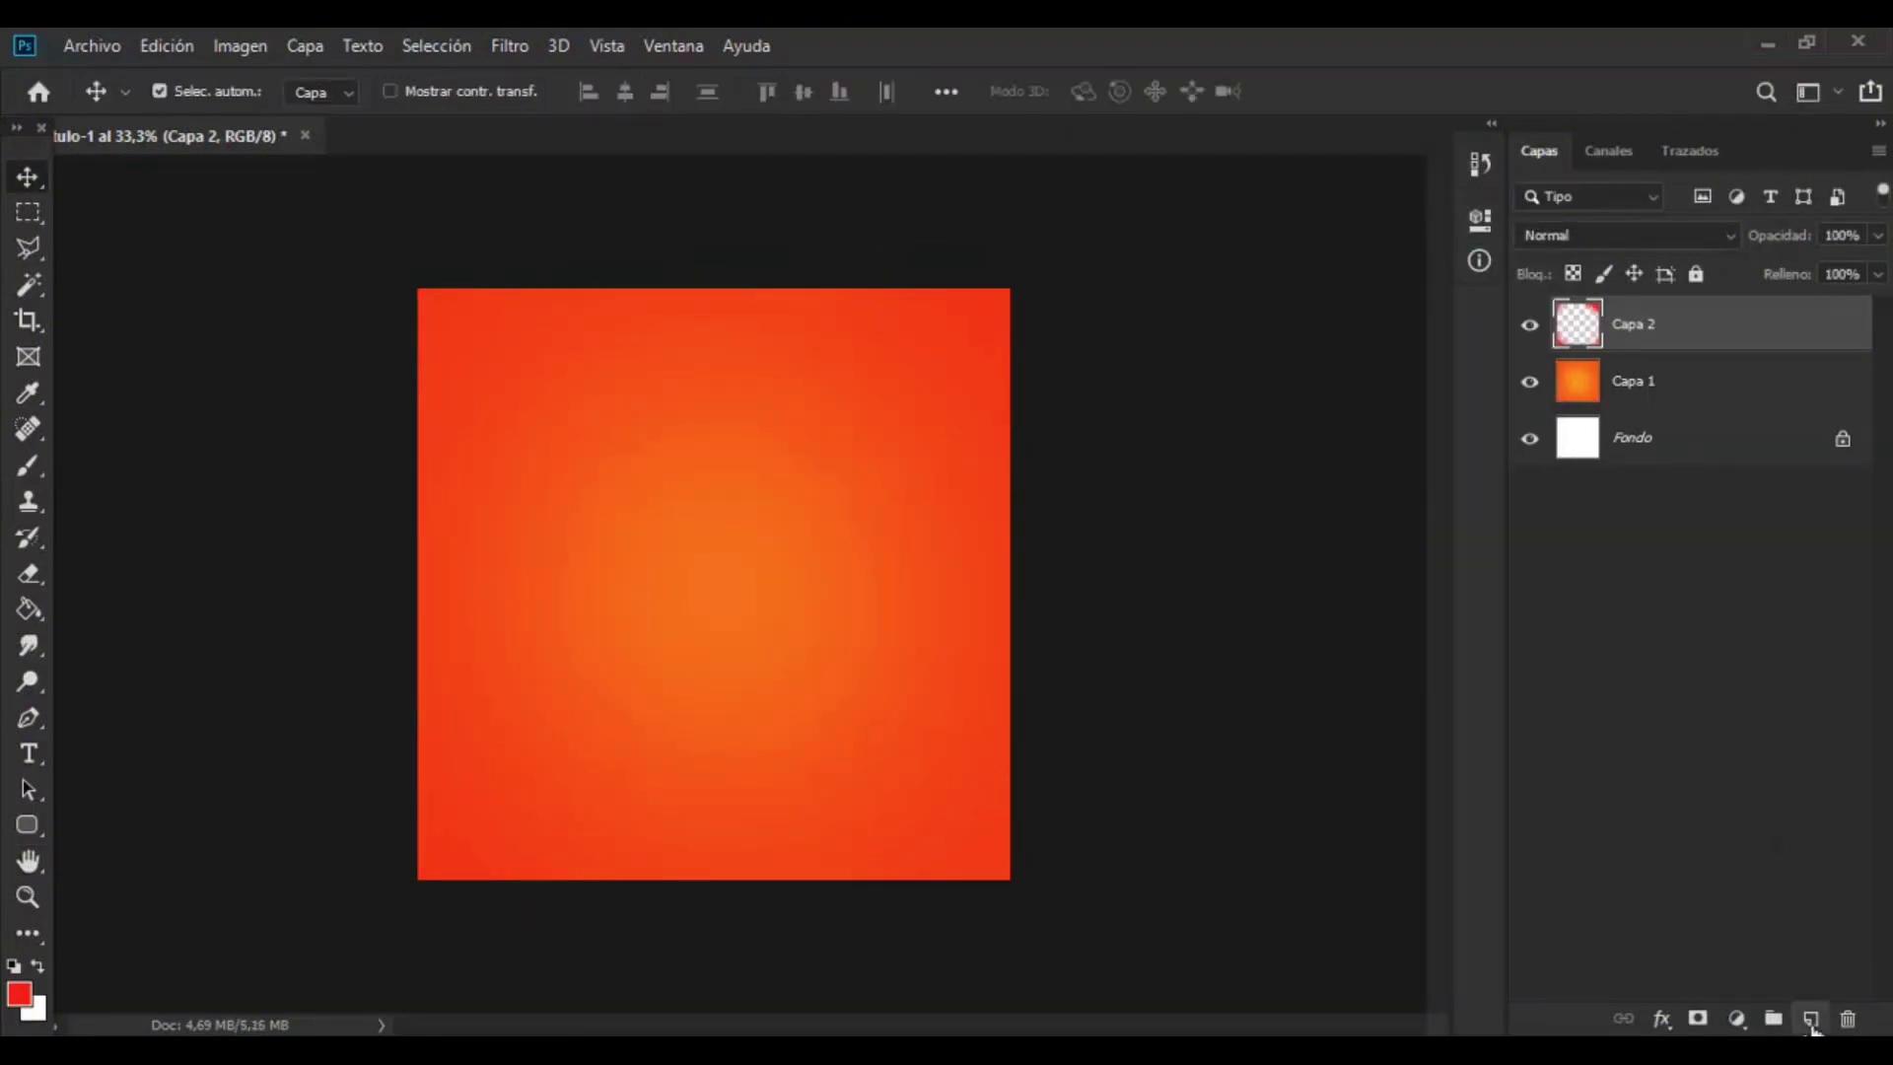
- Add another new layer and set the foreground colour to golden yellow
{"action": "left_click", "coordinate": [1811, 1021]}
{"action": "left_click", "coordinate": [20, 994]}
{"action": "left_click", "coordinate": [1426, 531]}
{"action": "left_click", "coordinate": [1629, 213]}
- Enlarge the soft brush to about 807 px and paint a yellow dab at the canvas centre
{"action": "left_click", "coordinate": [27, 466]}
{"action": "left_click_drag", "start_coordinate": [725, 569], "coordinate": [769, 570]}
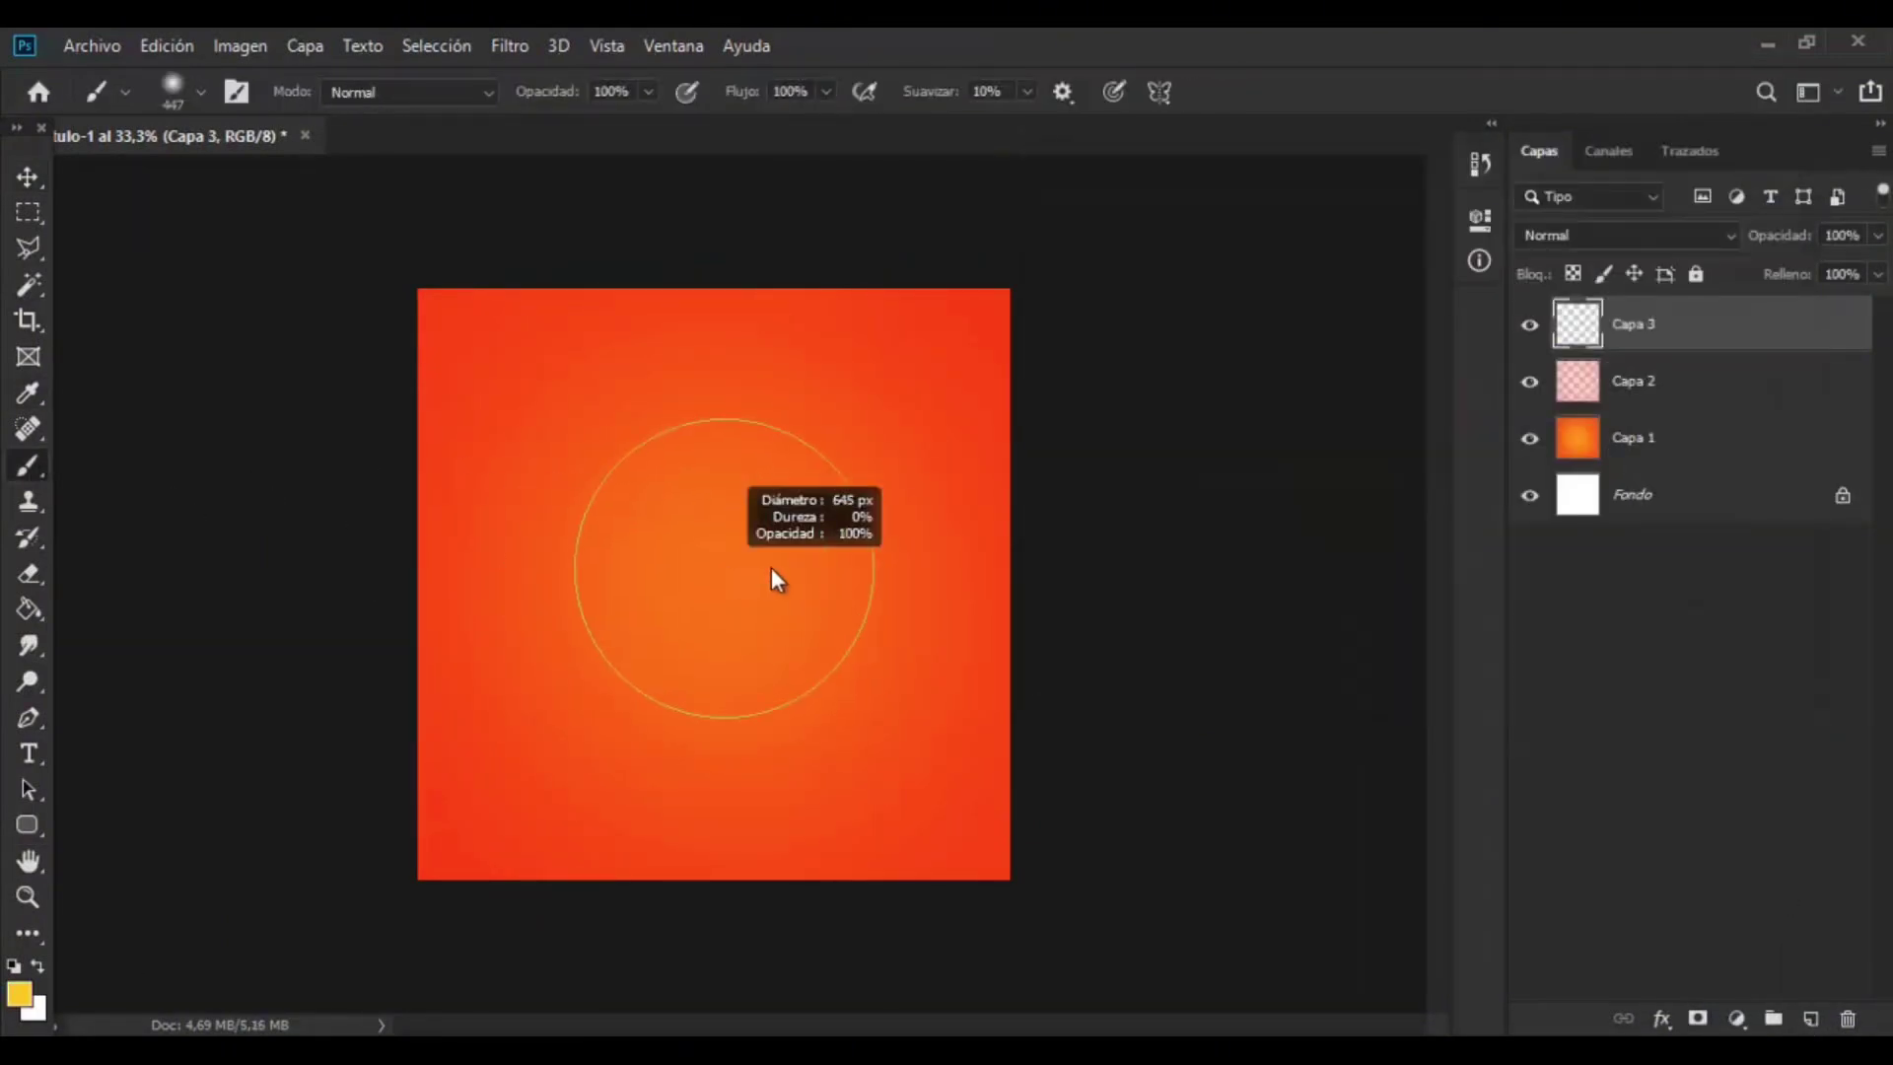
{"action": "left_click", "coordinate": [681, 570]}
{"action": "key", "text": "h"}
- Apply a Gaussian Blur with a radius of about 170 pixels to the yellow glow layer
{"action": "left_click", "coordinate": [509, 46]}
{"action": "mouse_move", "coordinate": [592, 364]}
{"action": "left_click", "coordinate": [1015, 545]}
{"action": "left_click_drag", "start_coordinate": [1343, 605], "coordinate": [1319, 601]}
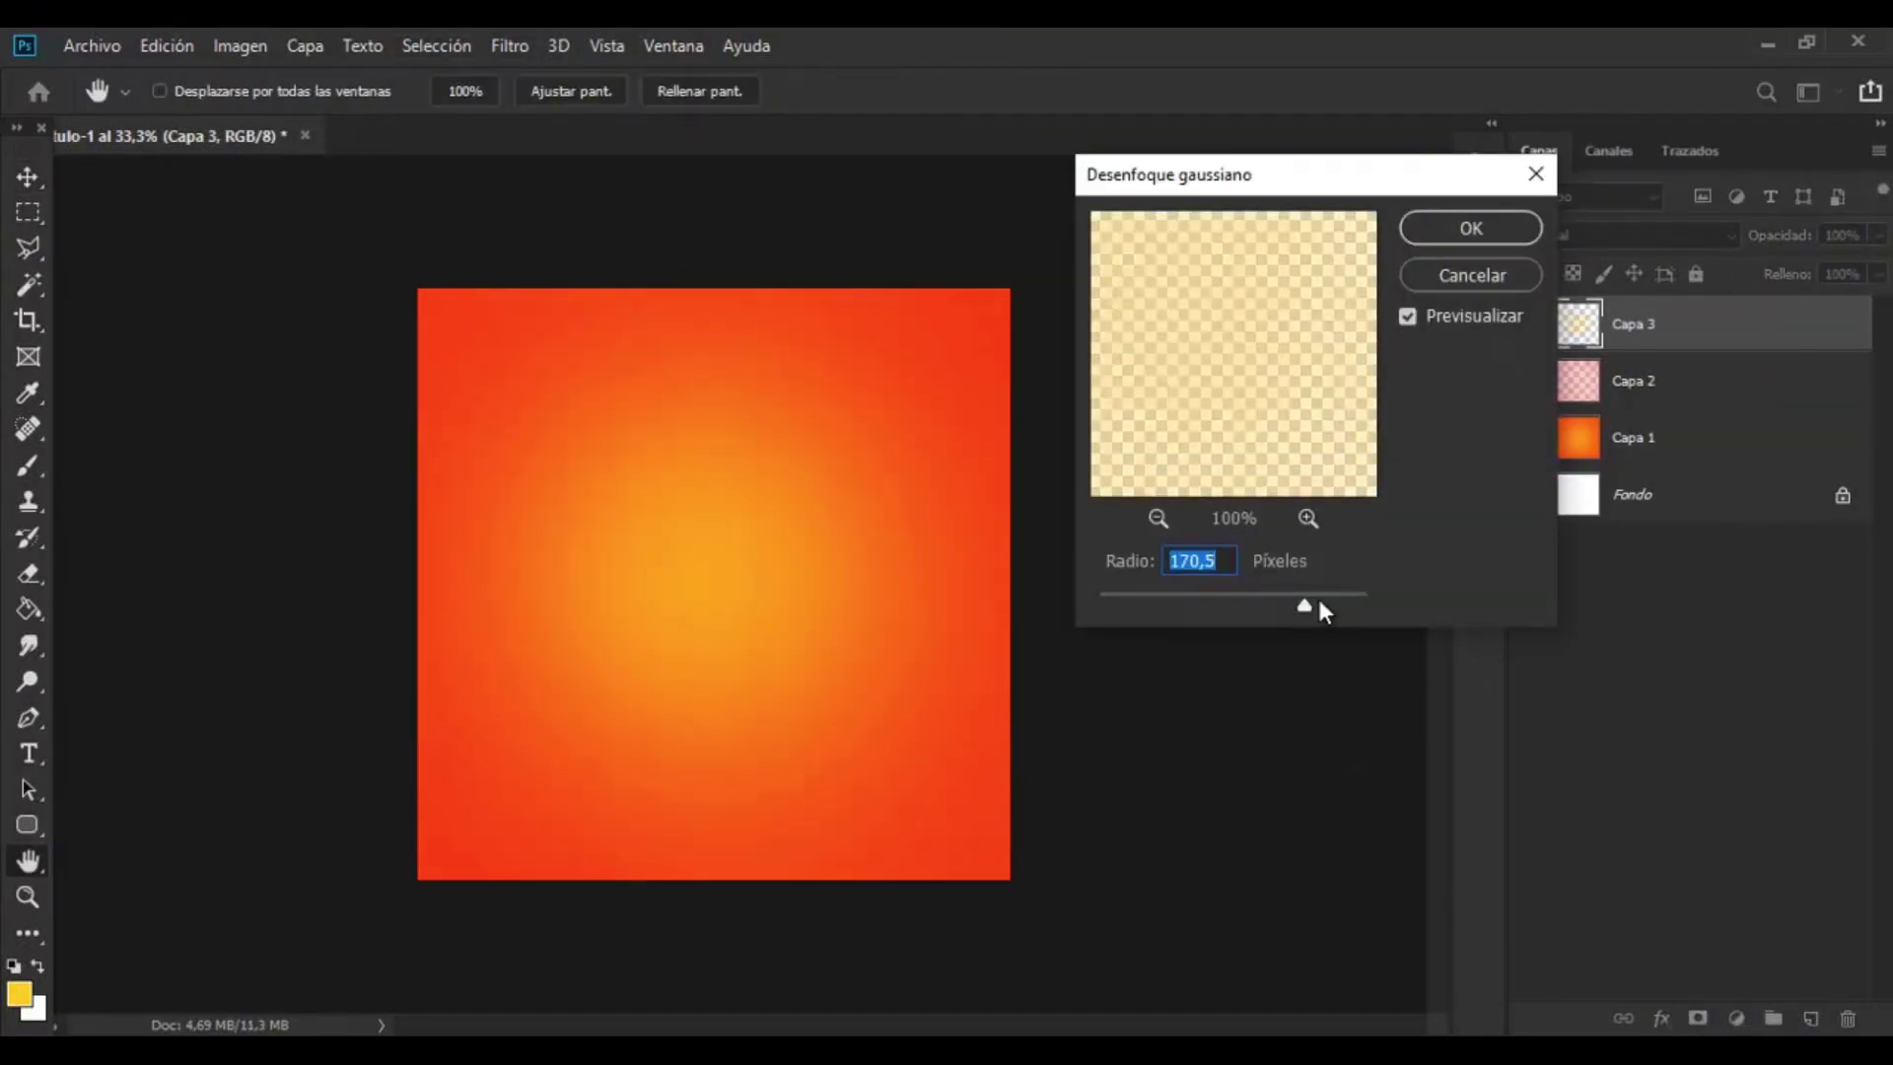
{"action": "left_click", "coordinate": [1461, 228]}
- Scale up the yellow glow layer and merge it with the two colour layers beneath it
{"action": "key", "text": "ctrl+t"}
{"action": "left_click_drag", "start_coordinate": [722, 270], "coordinate": [719, 233]}
{"action": "key", "text": "Return"}
{"action": "left_click", "coordinate": [1641, 436], "text": "shift"}
{"action": "key", "text": "ctrl+e"}
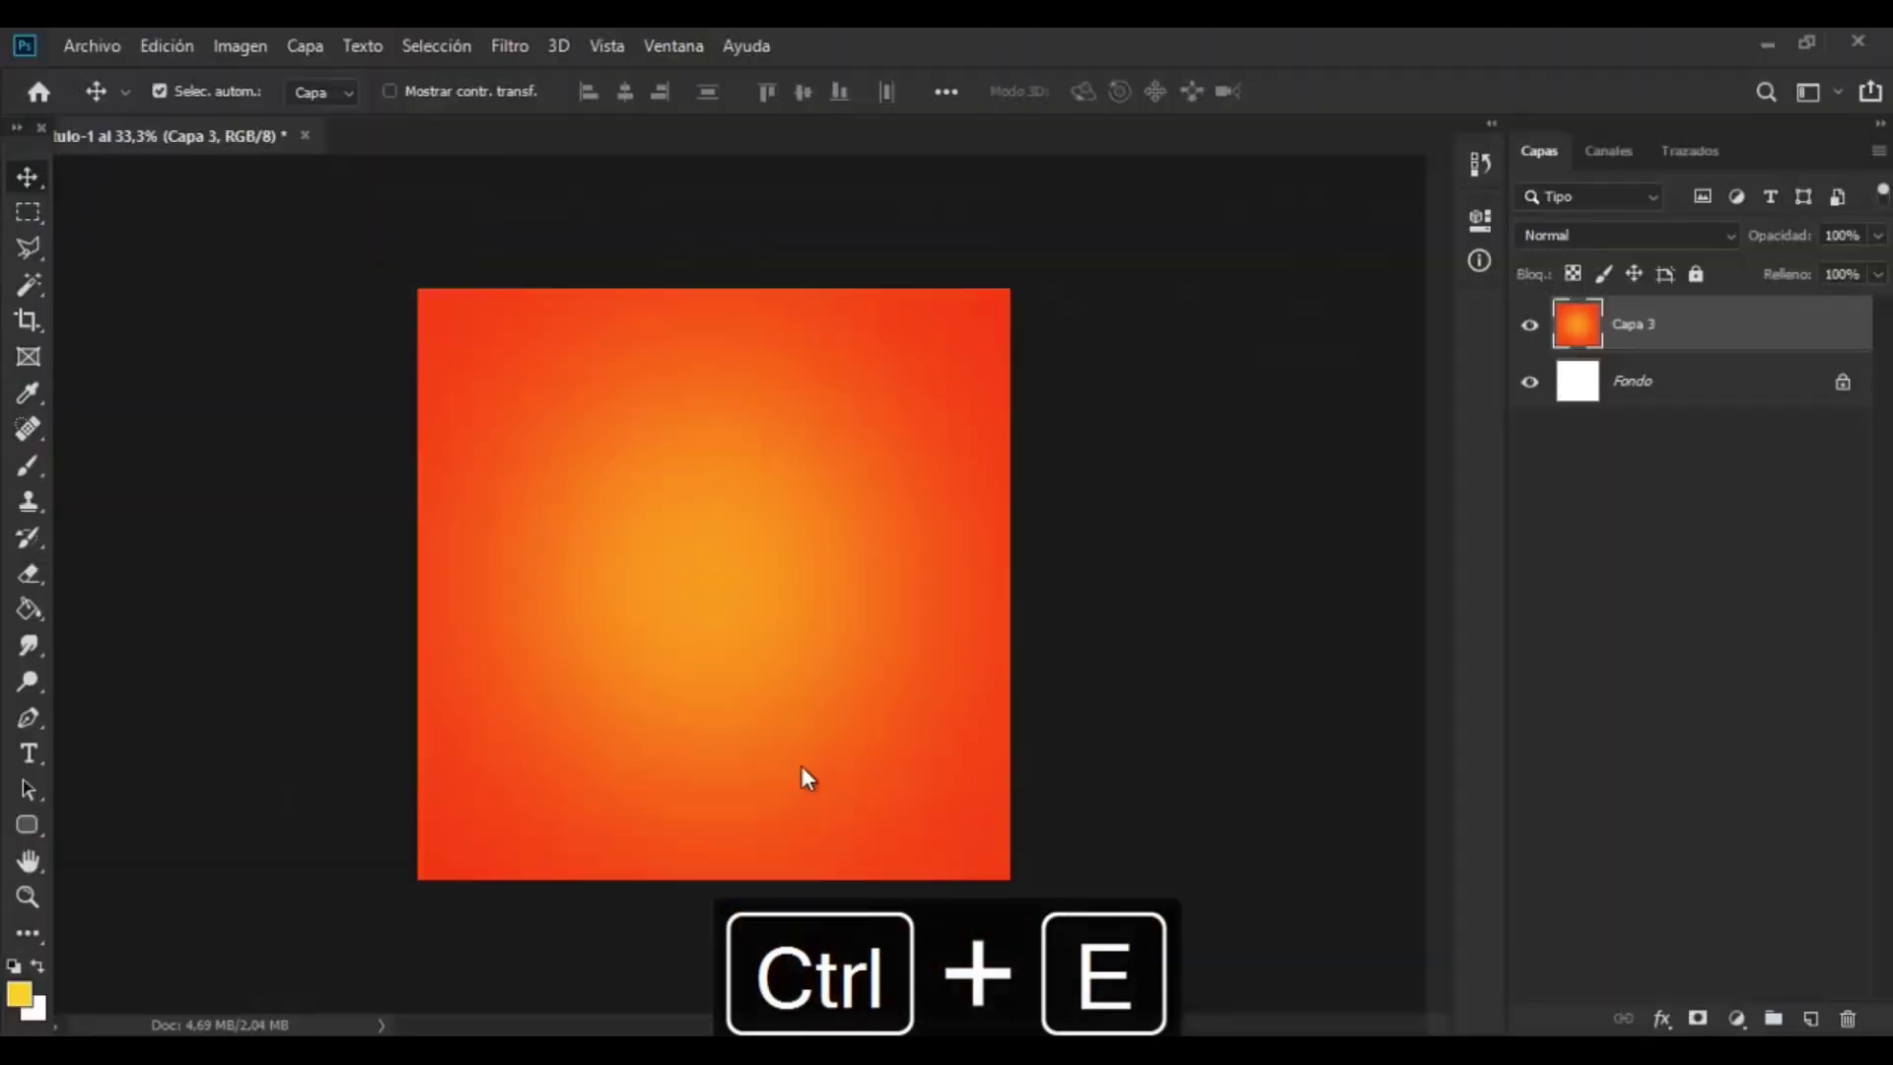
- Place the Fanta can image MIN_234585_CSA-900x925 and select its white background with the Magic Wand at an adjusted tolerance
{"action": "left_click_drag", "start_coordinate": [800, 765], "coordinate": [798, 763]}
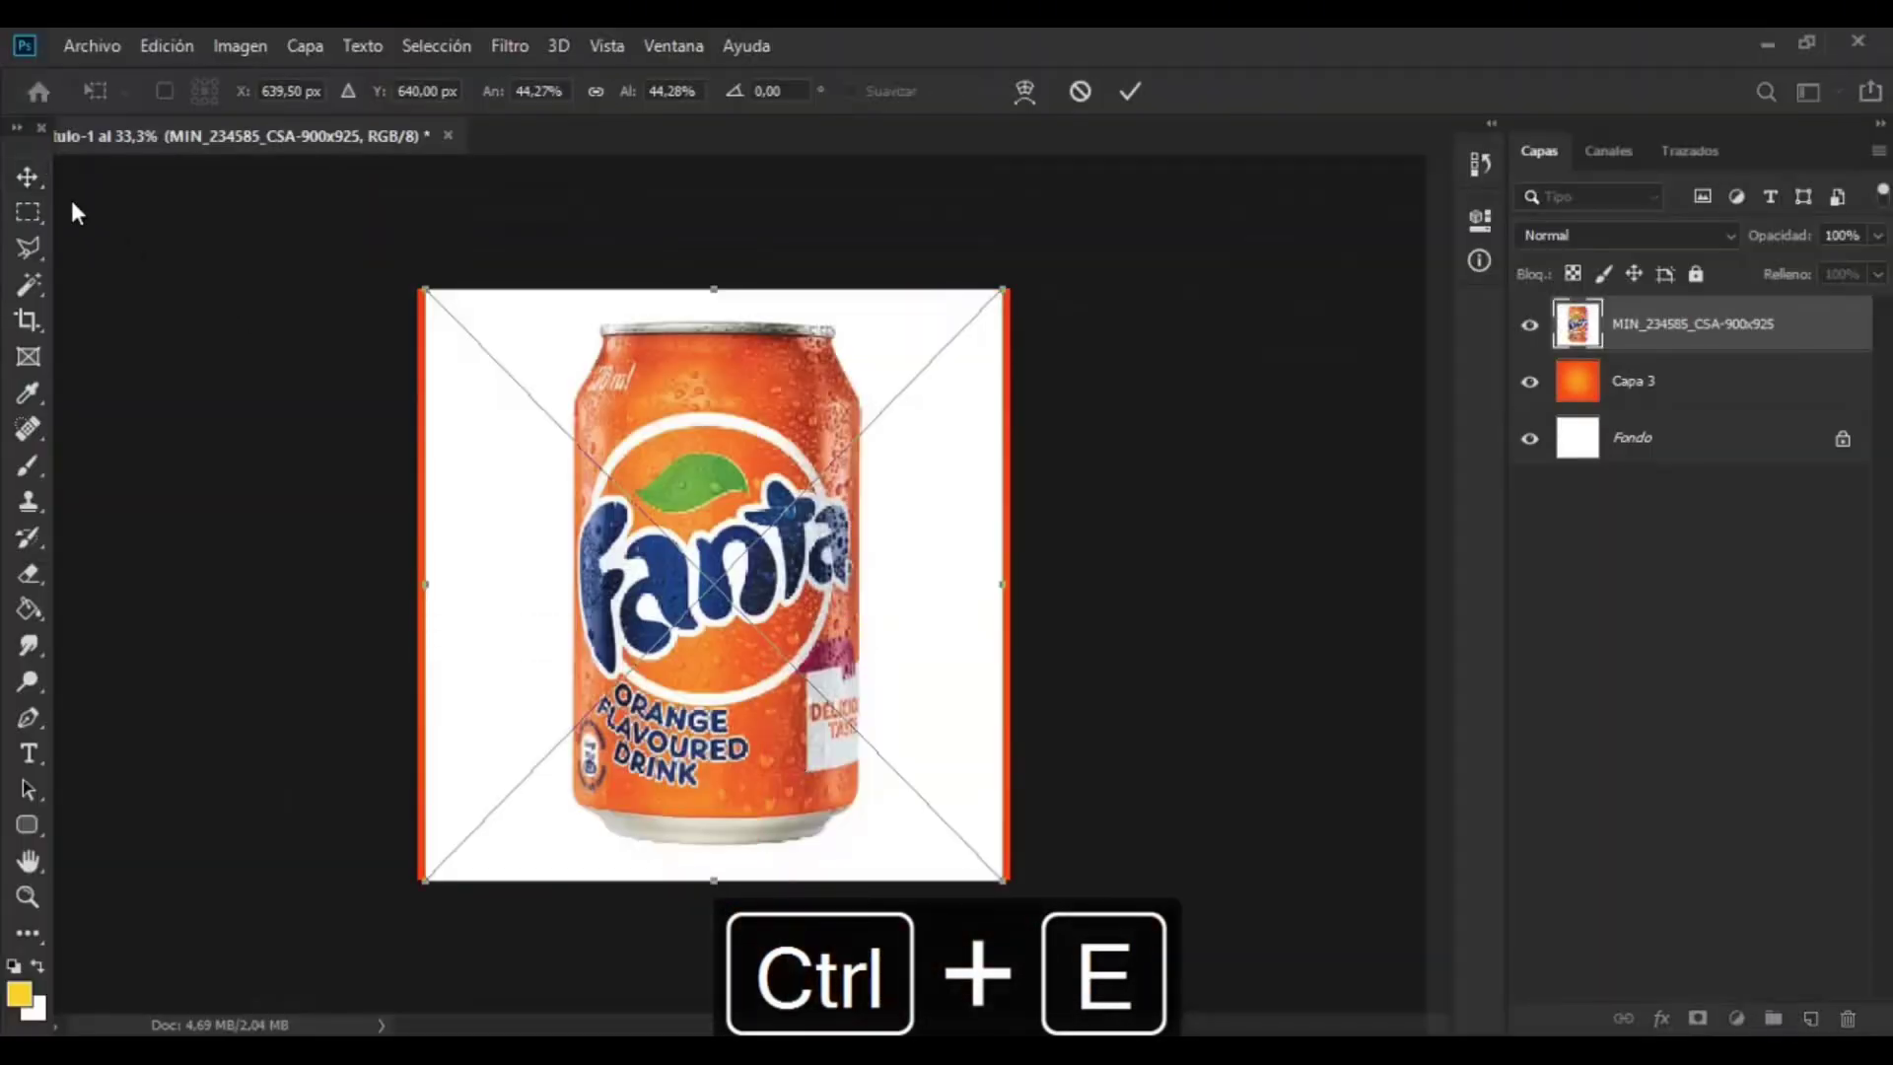
{"action": "left_click", "coordinate": [27, 285]}
{"action": "left_click", "coordinate": [546, 377]}
{"action": "double_click", "coordinate": [711, 93]}
{"action": "key", "text": "ctrl+d"}
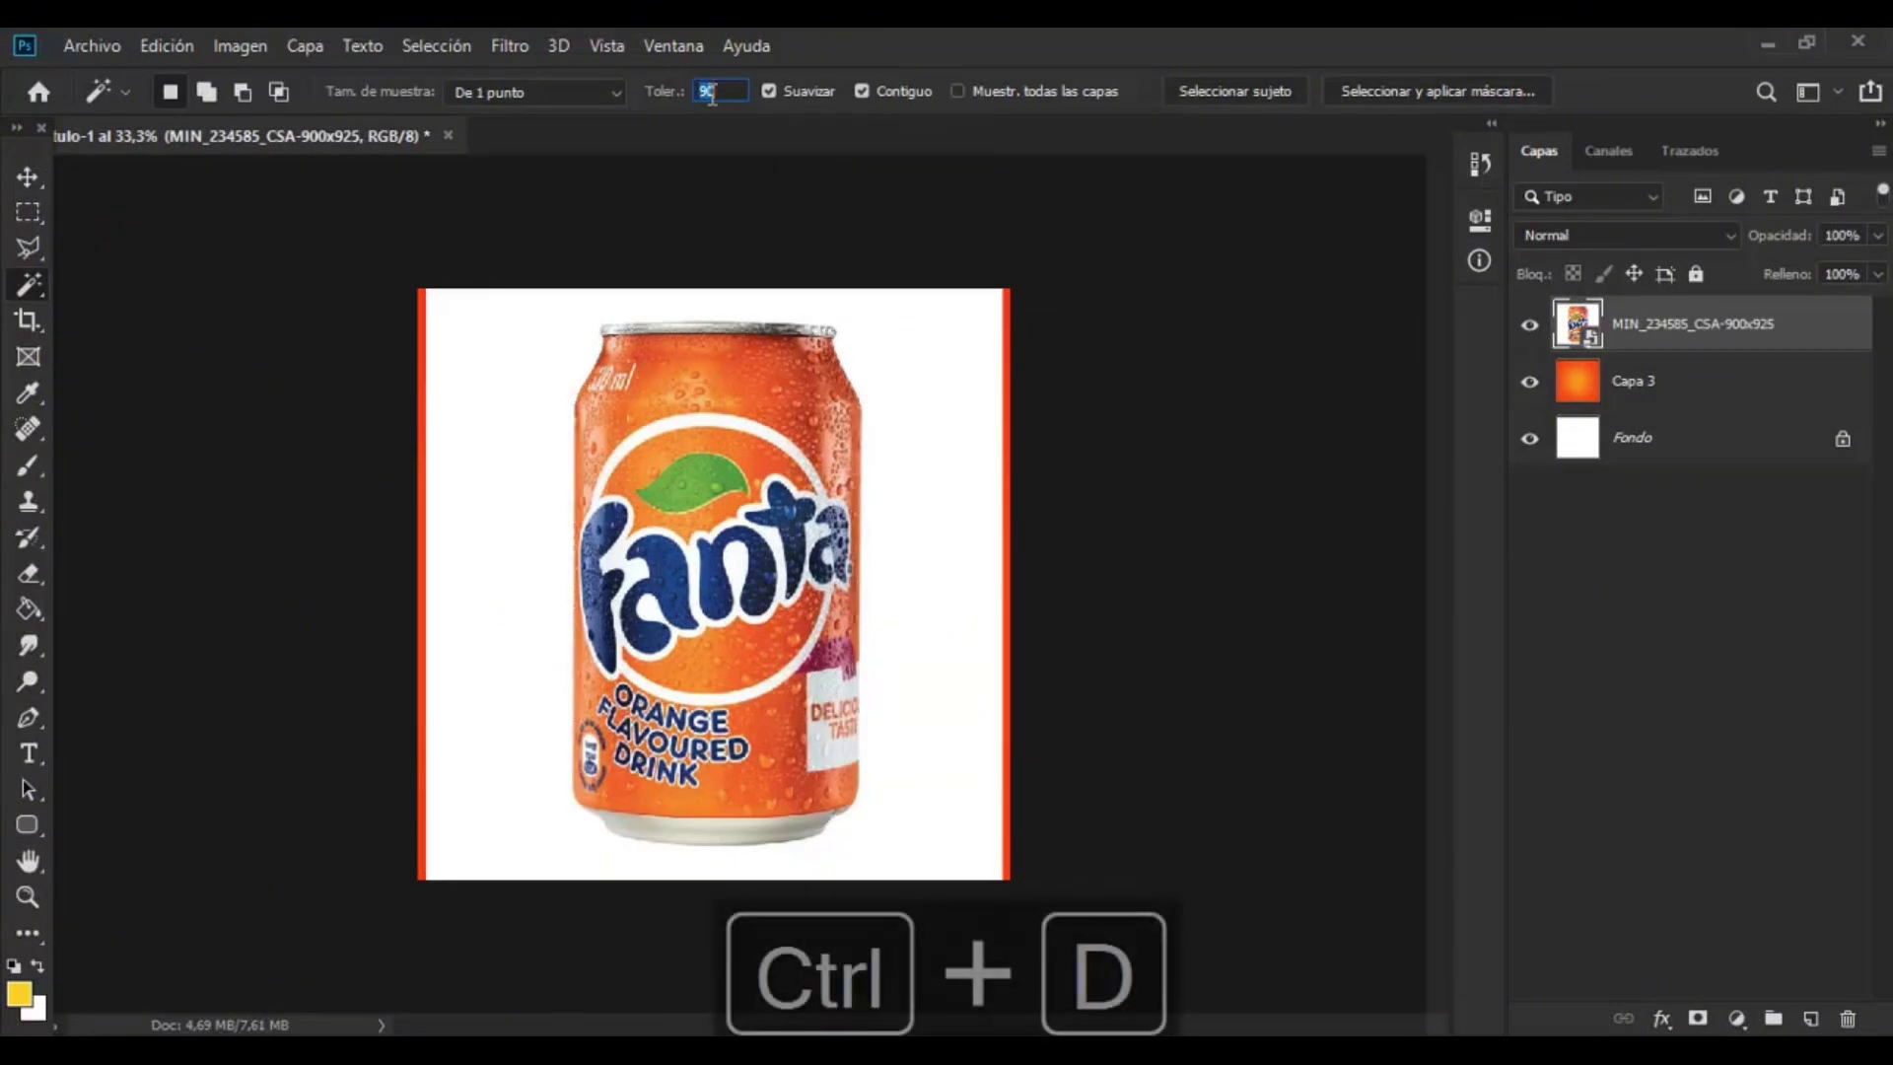
{"action": "left_click", "coordinate": [503, 337]}
- Create a layer mask from the background selection and invert it so only the can shows
{"action": "left_click", "coordinate": [27, 248]}
{"action": "key", "text": "ctrl+plus"}
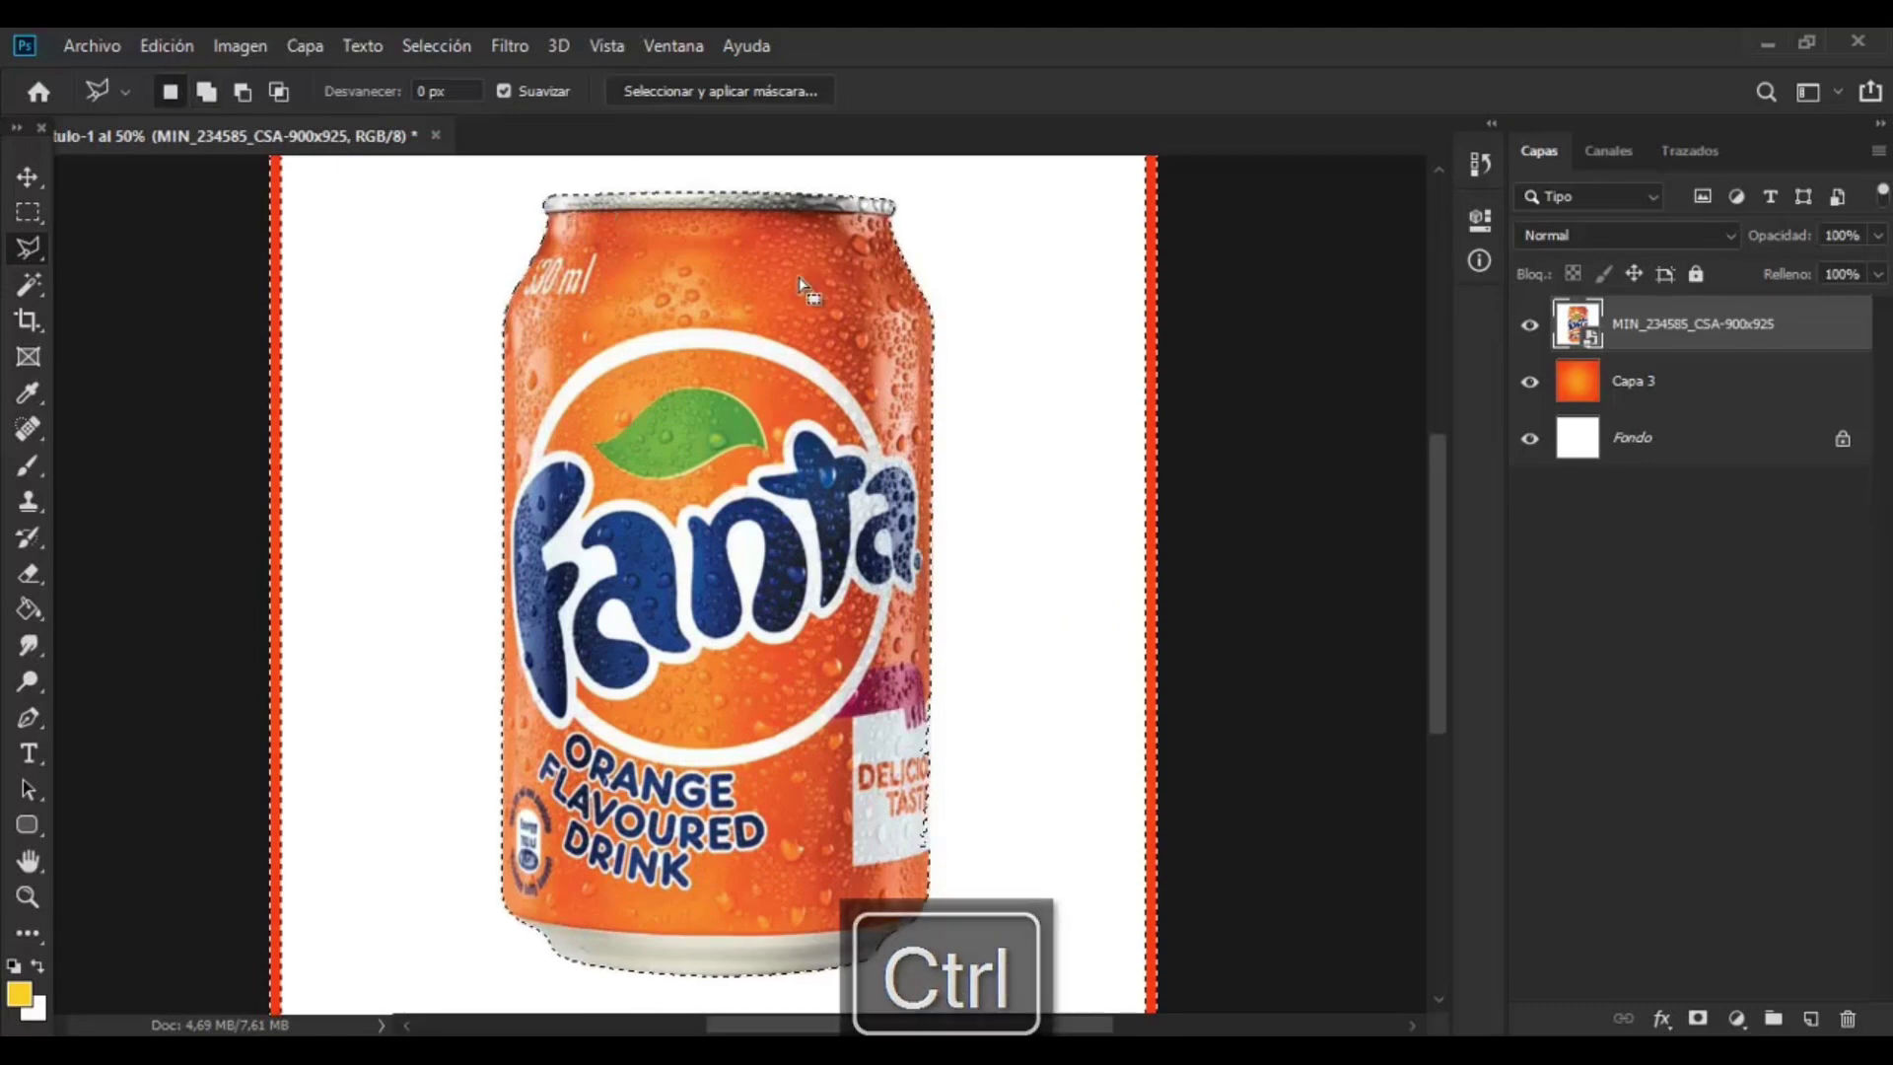
{"action": "scroll", "coordinate": [880, 816], "scroll_direction": "right", "scroll_amount": 3}
{"action": "key", "text": "ctrl+z"}
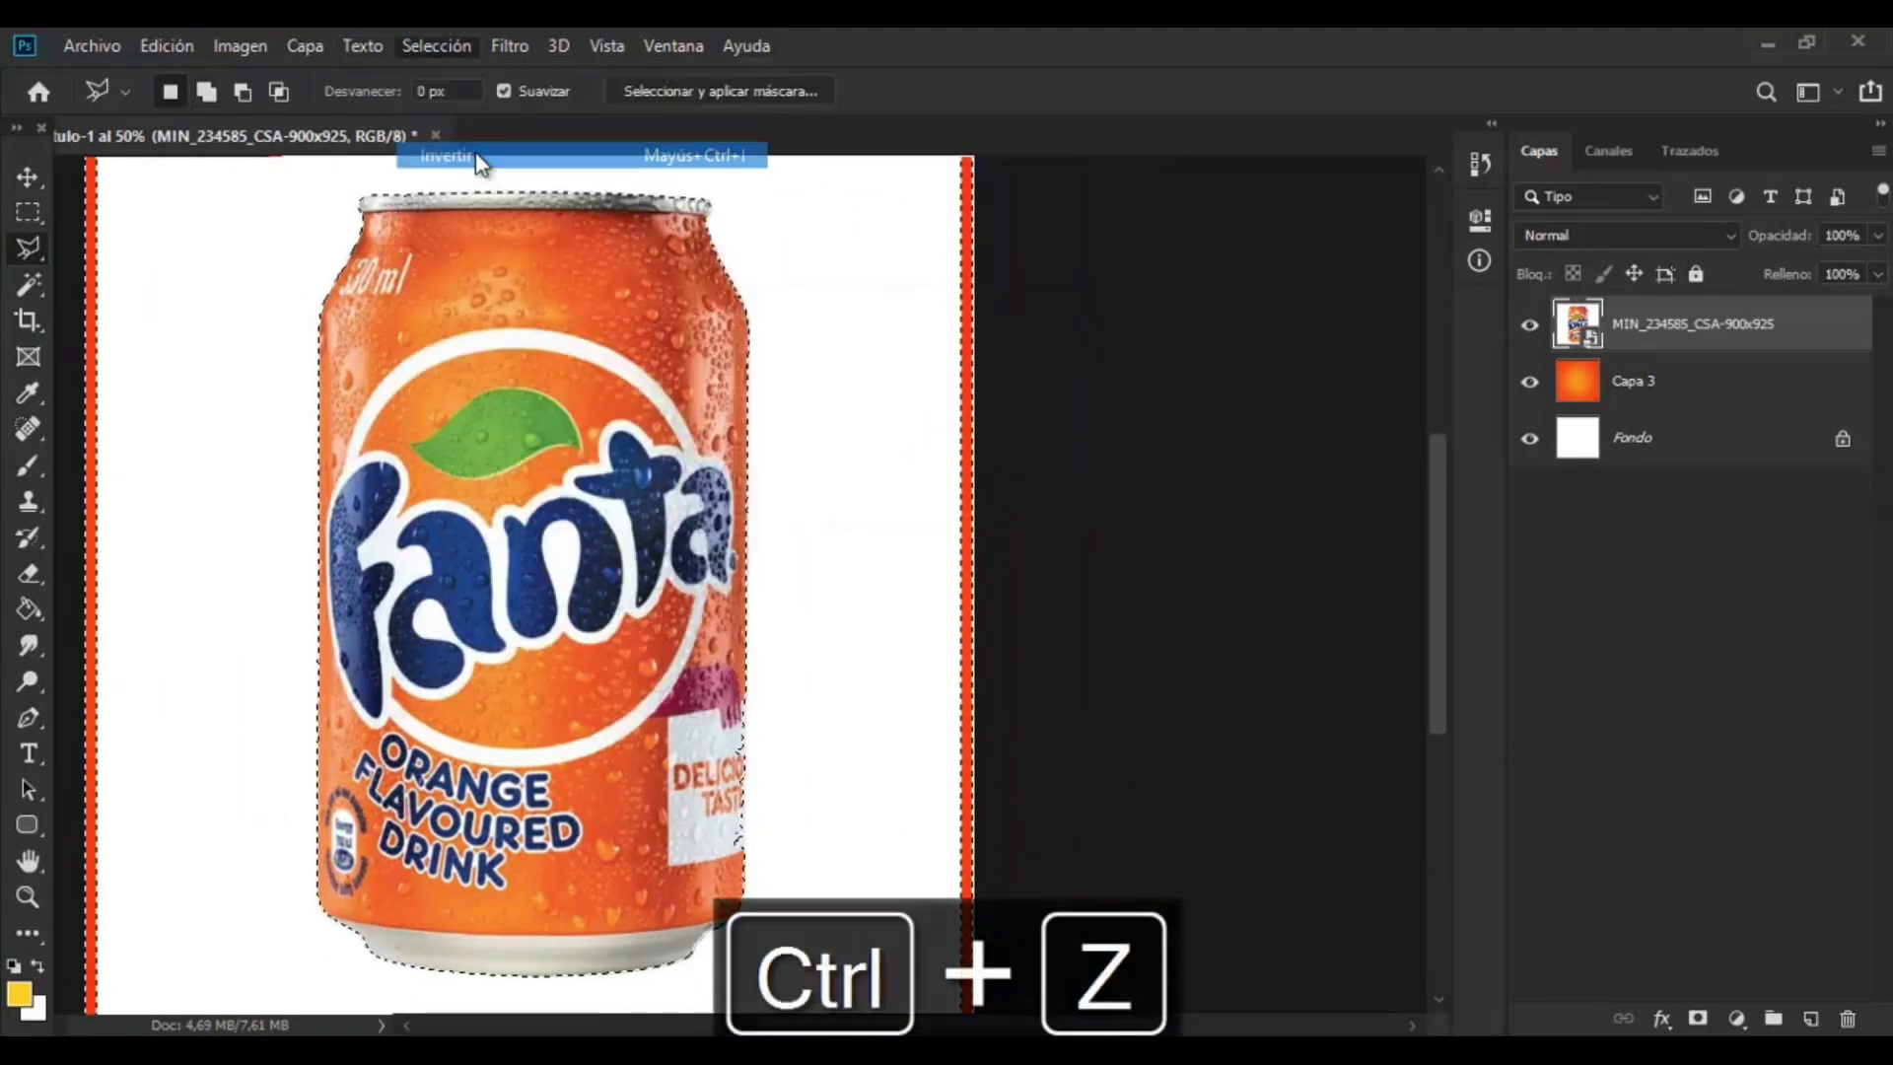
{"action": "left_click", "coordinate": [1697, 1020]}
{"action": "key", "text": "ctrl+i"}
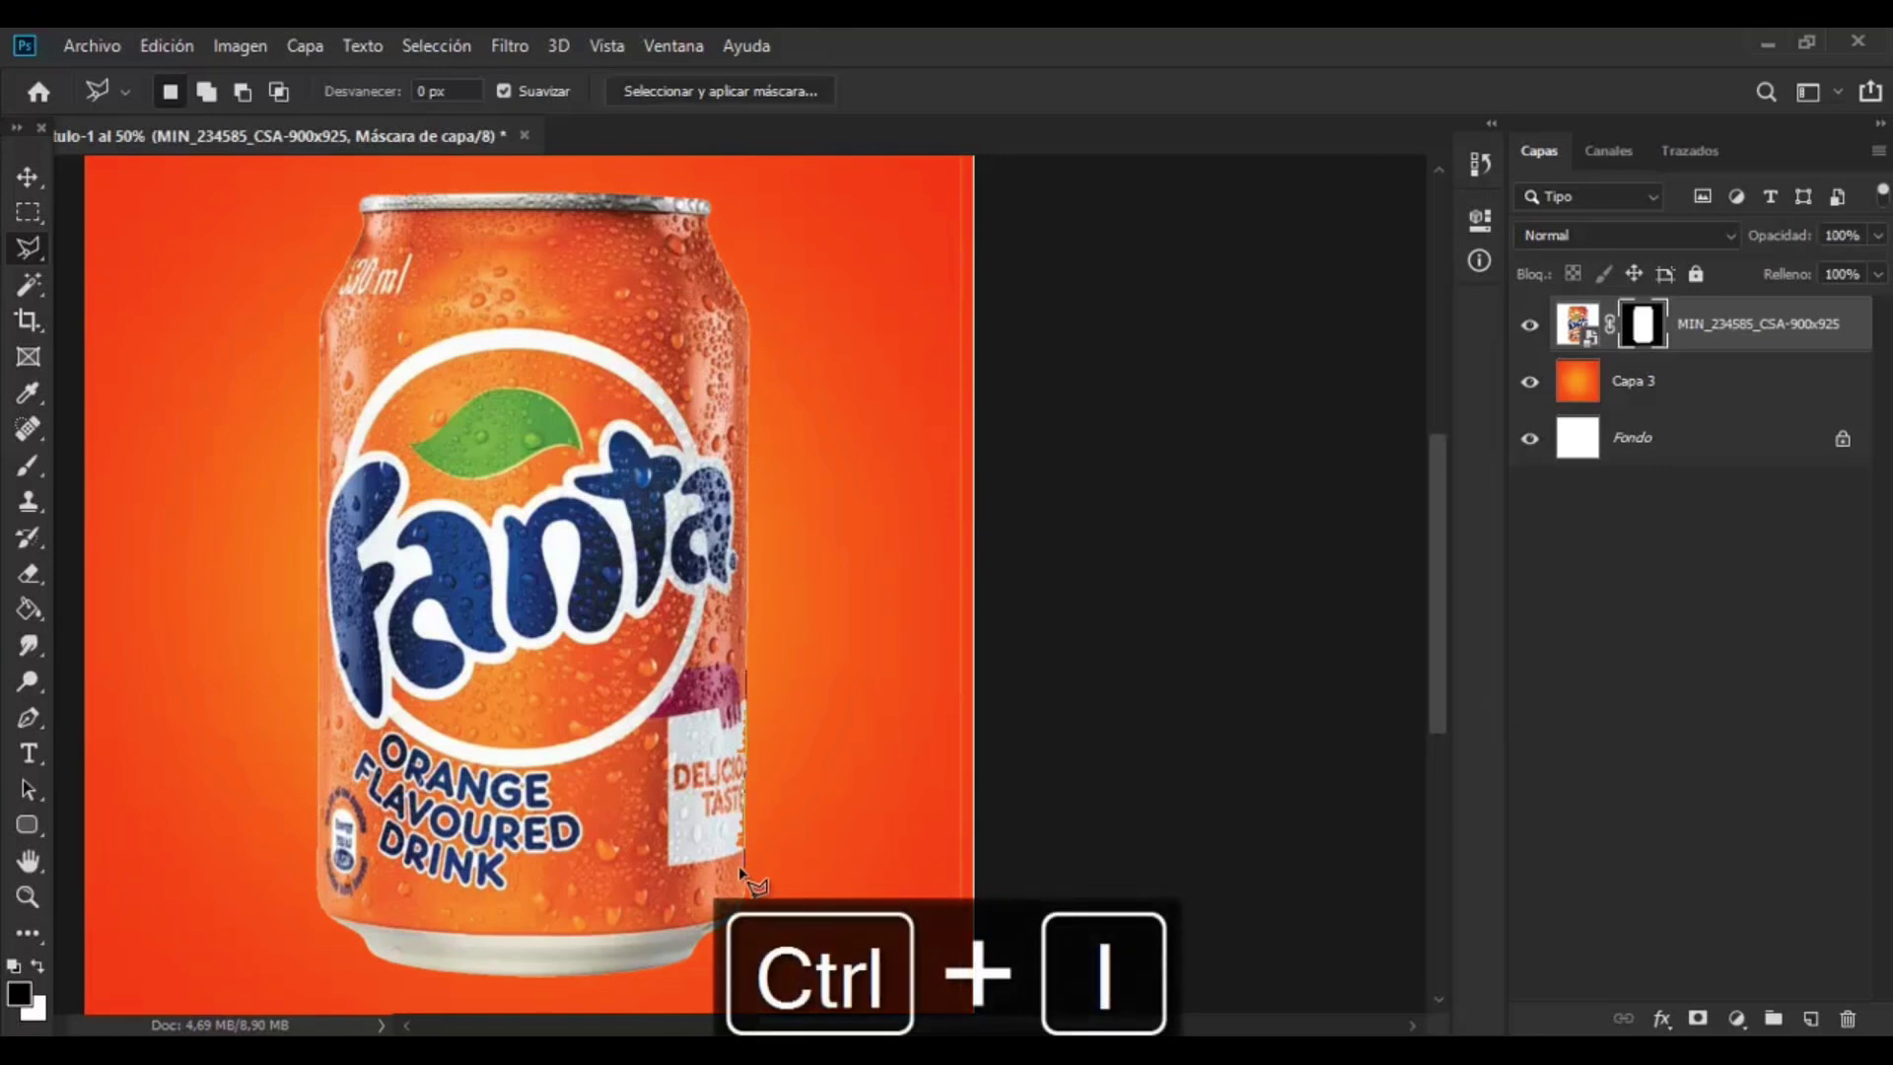
- Restore the can's edge beside the white label in the mask with white, and merge the masked can into a new empty layer
{"action": "key", "text": "b"}
{"action": "left_click", "coordinate": [38, 966]}
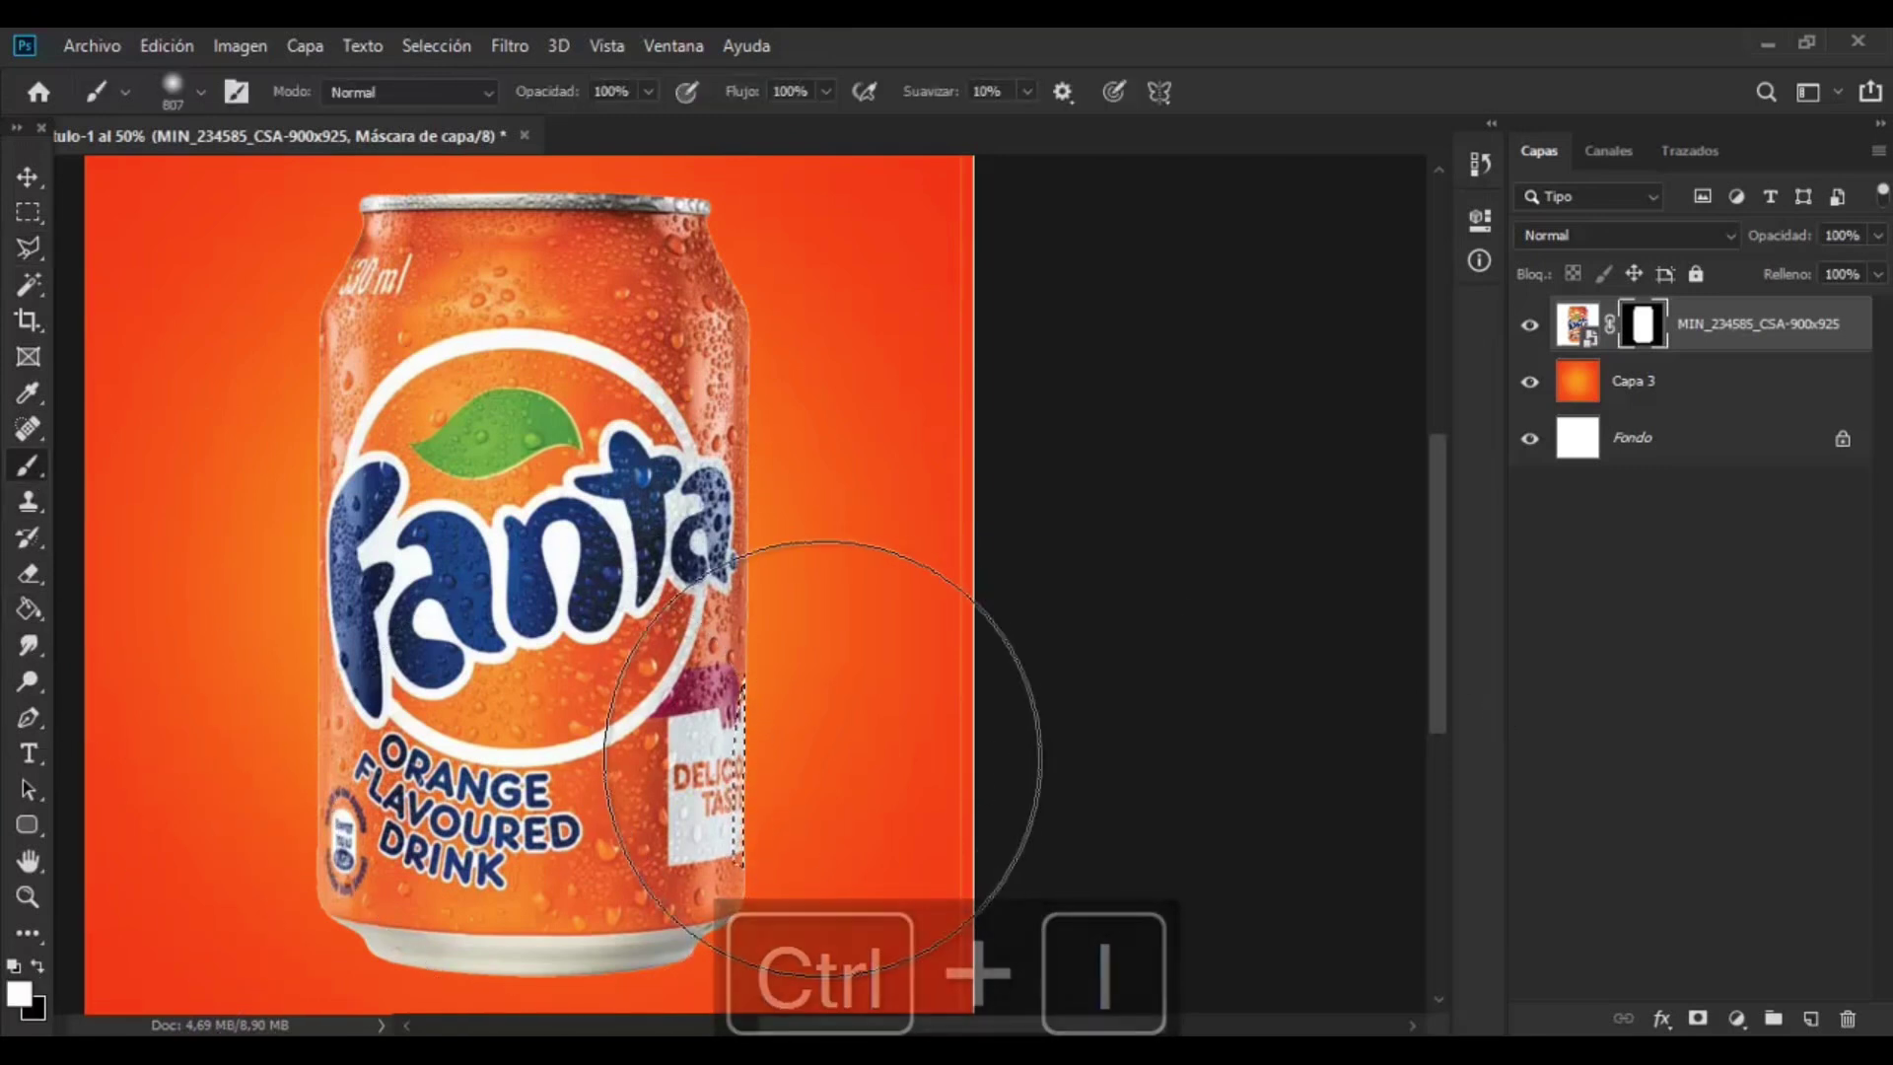
{"action": "left_click", "coordinate": [1809, 1020]}
{"action": "key", "text": "ctrl+e"}
- Try contracting the can selection and masking the can layer with it, and undo the attempt
{"action": "left_click", "coordinate": [456, 46]}
{"action": "mouse_move", "coordinate": [473, 439]}
{"action": "left_click", "coordinate": [840, 515]}
{"action": "key", "text": "Return"}
{"action": "left_click", "coordinate": [1696, 1019]}
{"action": "key", "text": "ctrl+z"}
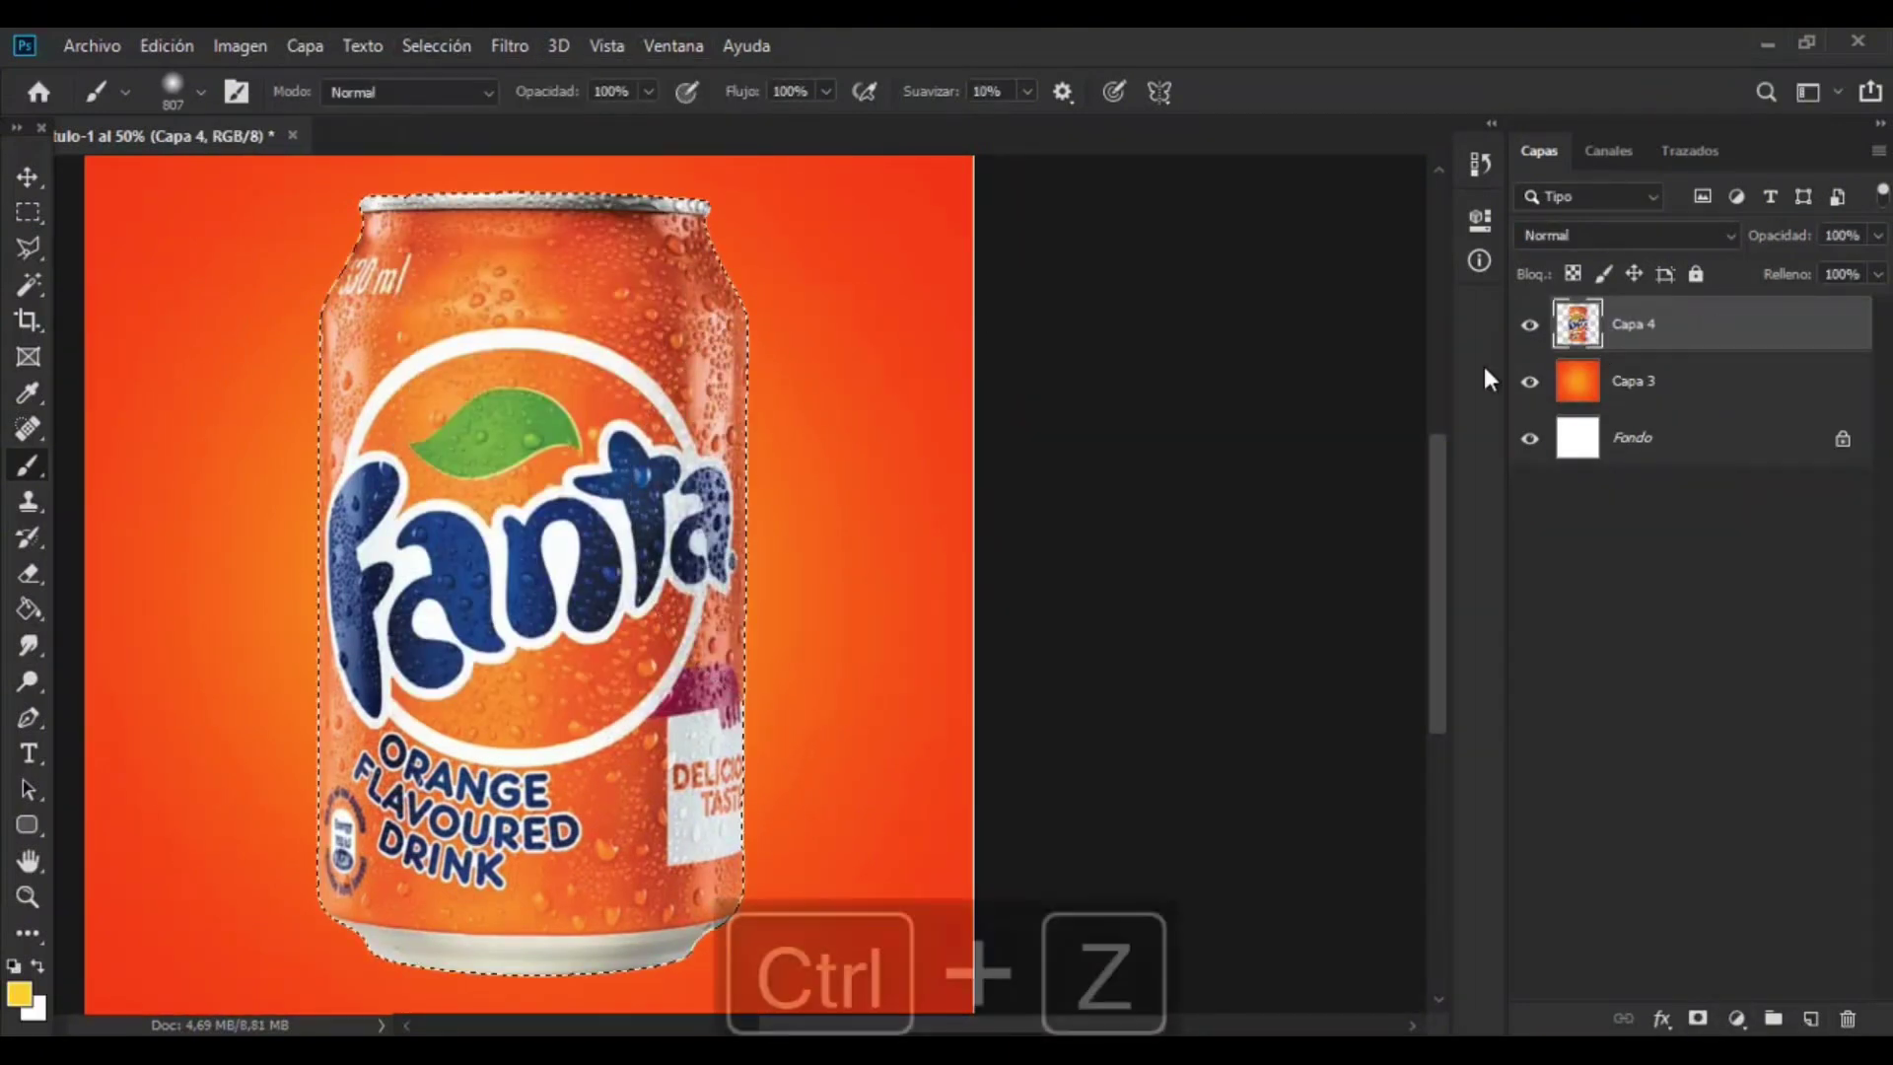
- Contract the can selection and apply it as a layer mask to trim the can's white fringe
{"action": "left_click", "coordinate": [437, 45]}
{"action": "mouse_move", "coordinate": [473, 438]}
{"action": "left_click", "coordinate": [848, 516]}
{"action": "key", "text": "Return"}
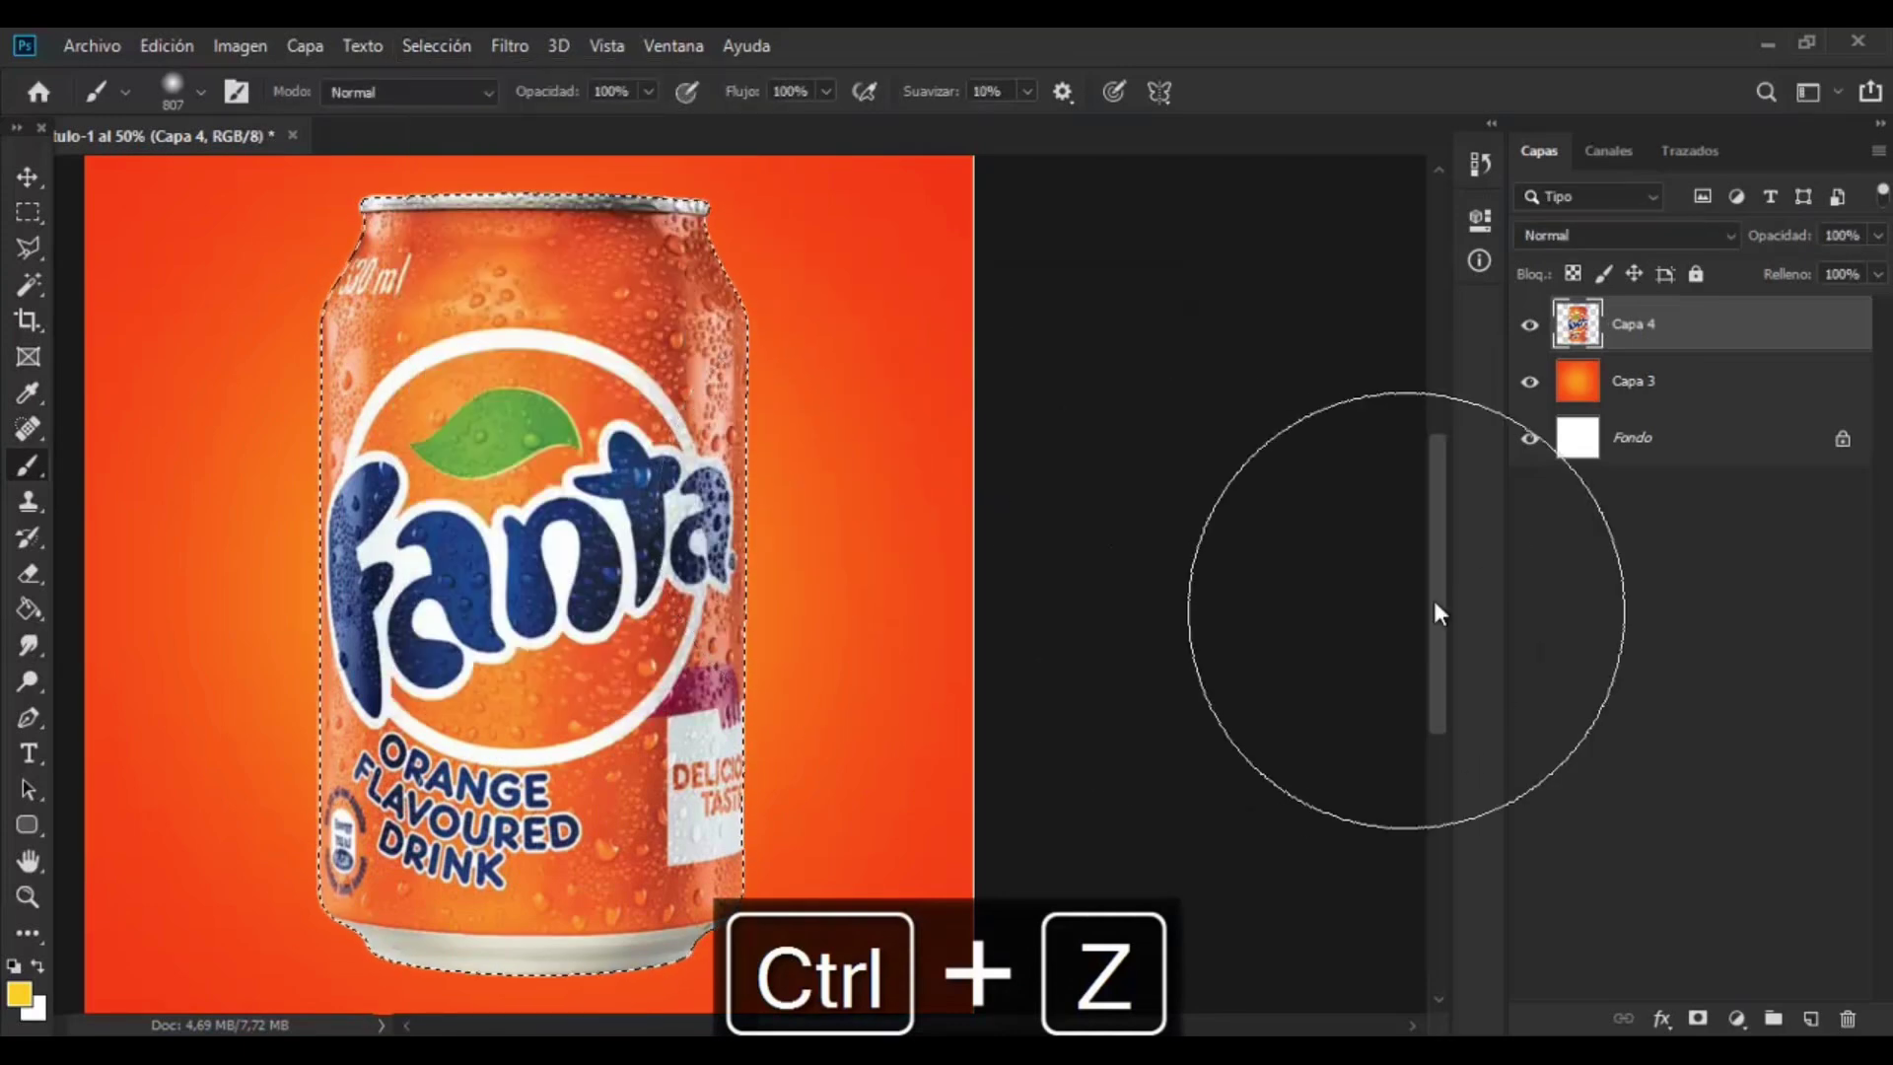
{"action": "left_click", "coordinate": [1696, 1018]}
- Boost the can's contrast with an S-shaped RGB Curves adjustment, raising the highlights and lowering the shadows
{"action": "key", "text": "ctrl+minus"}
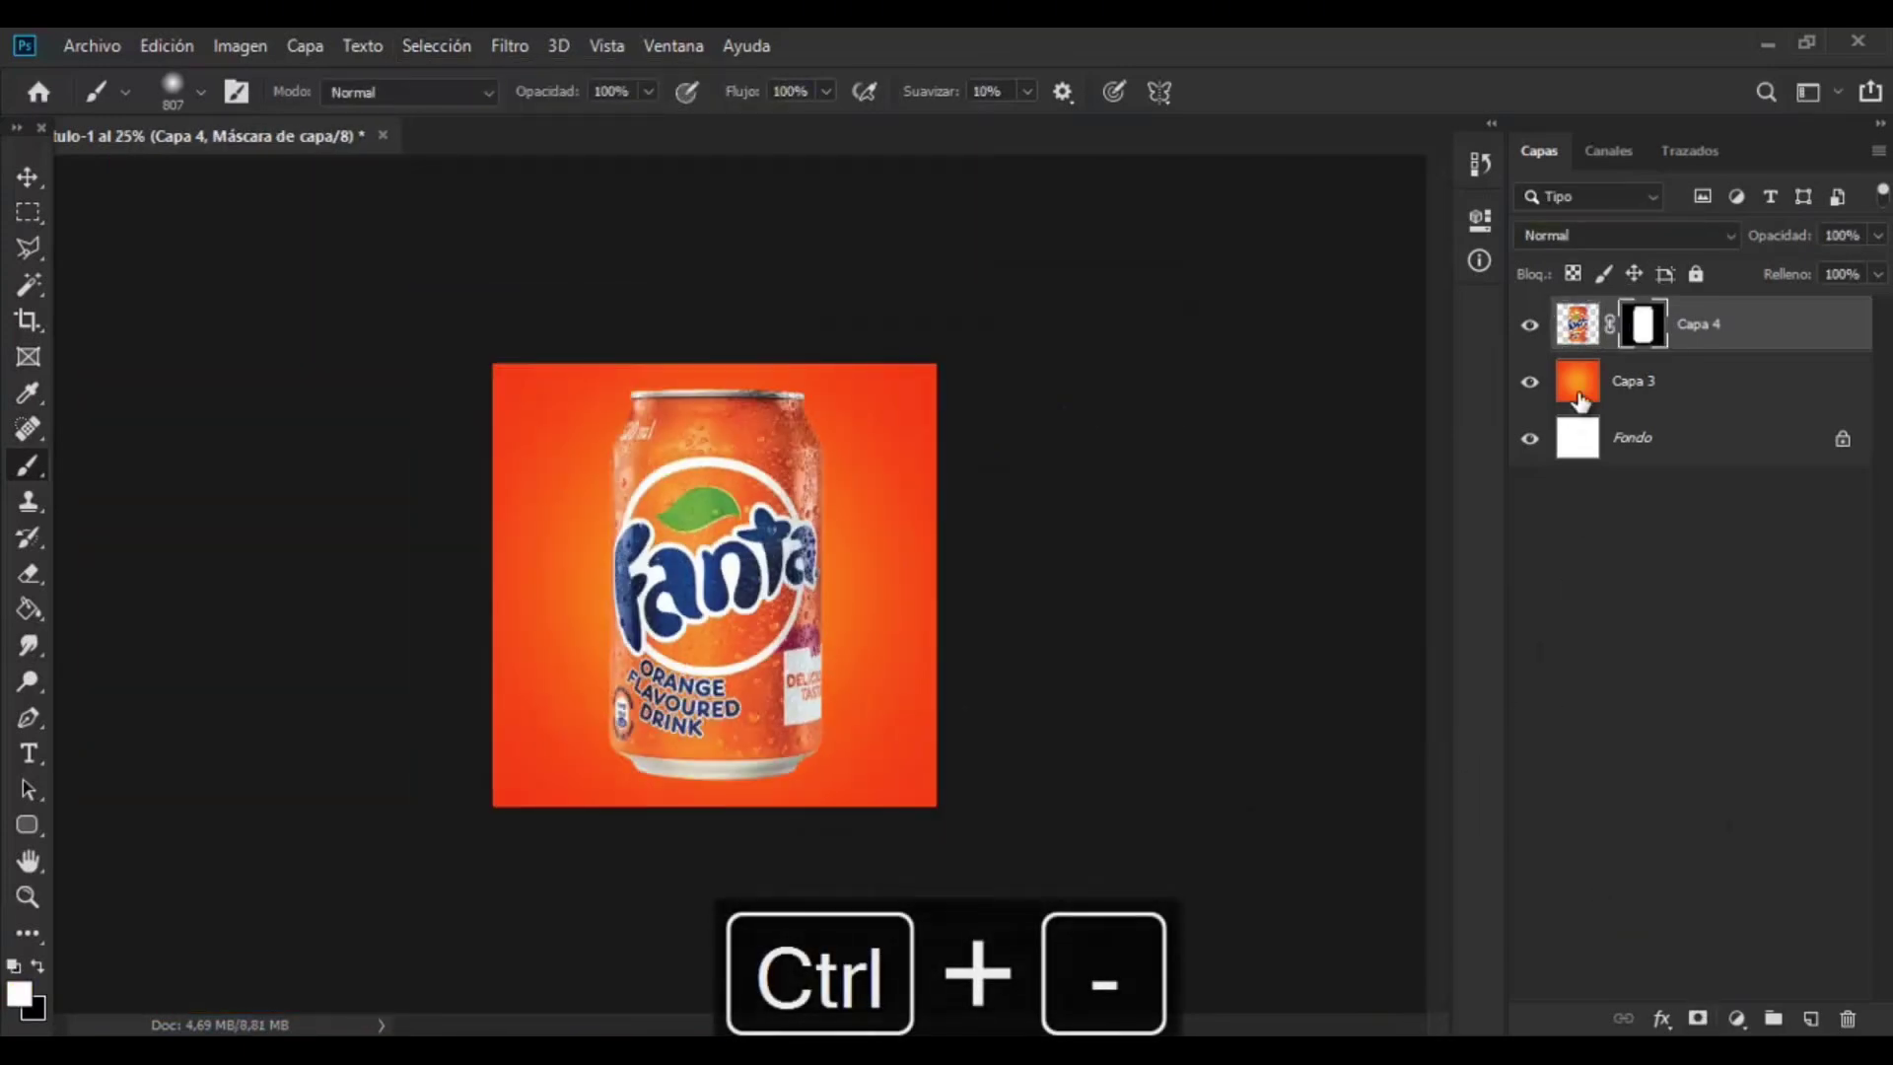
{"action": "left_click", "coordinate": [239, 46]}
{"action": "mouse_move", "coordinate": [266, 114]}
{"action": "left_click", "coordinate": [631, 165]}
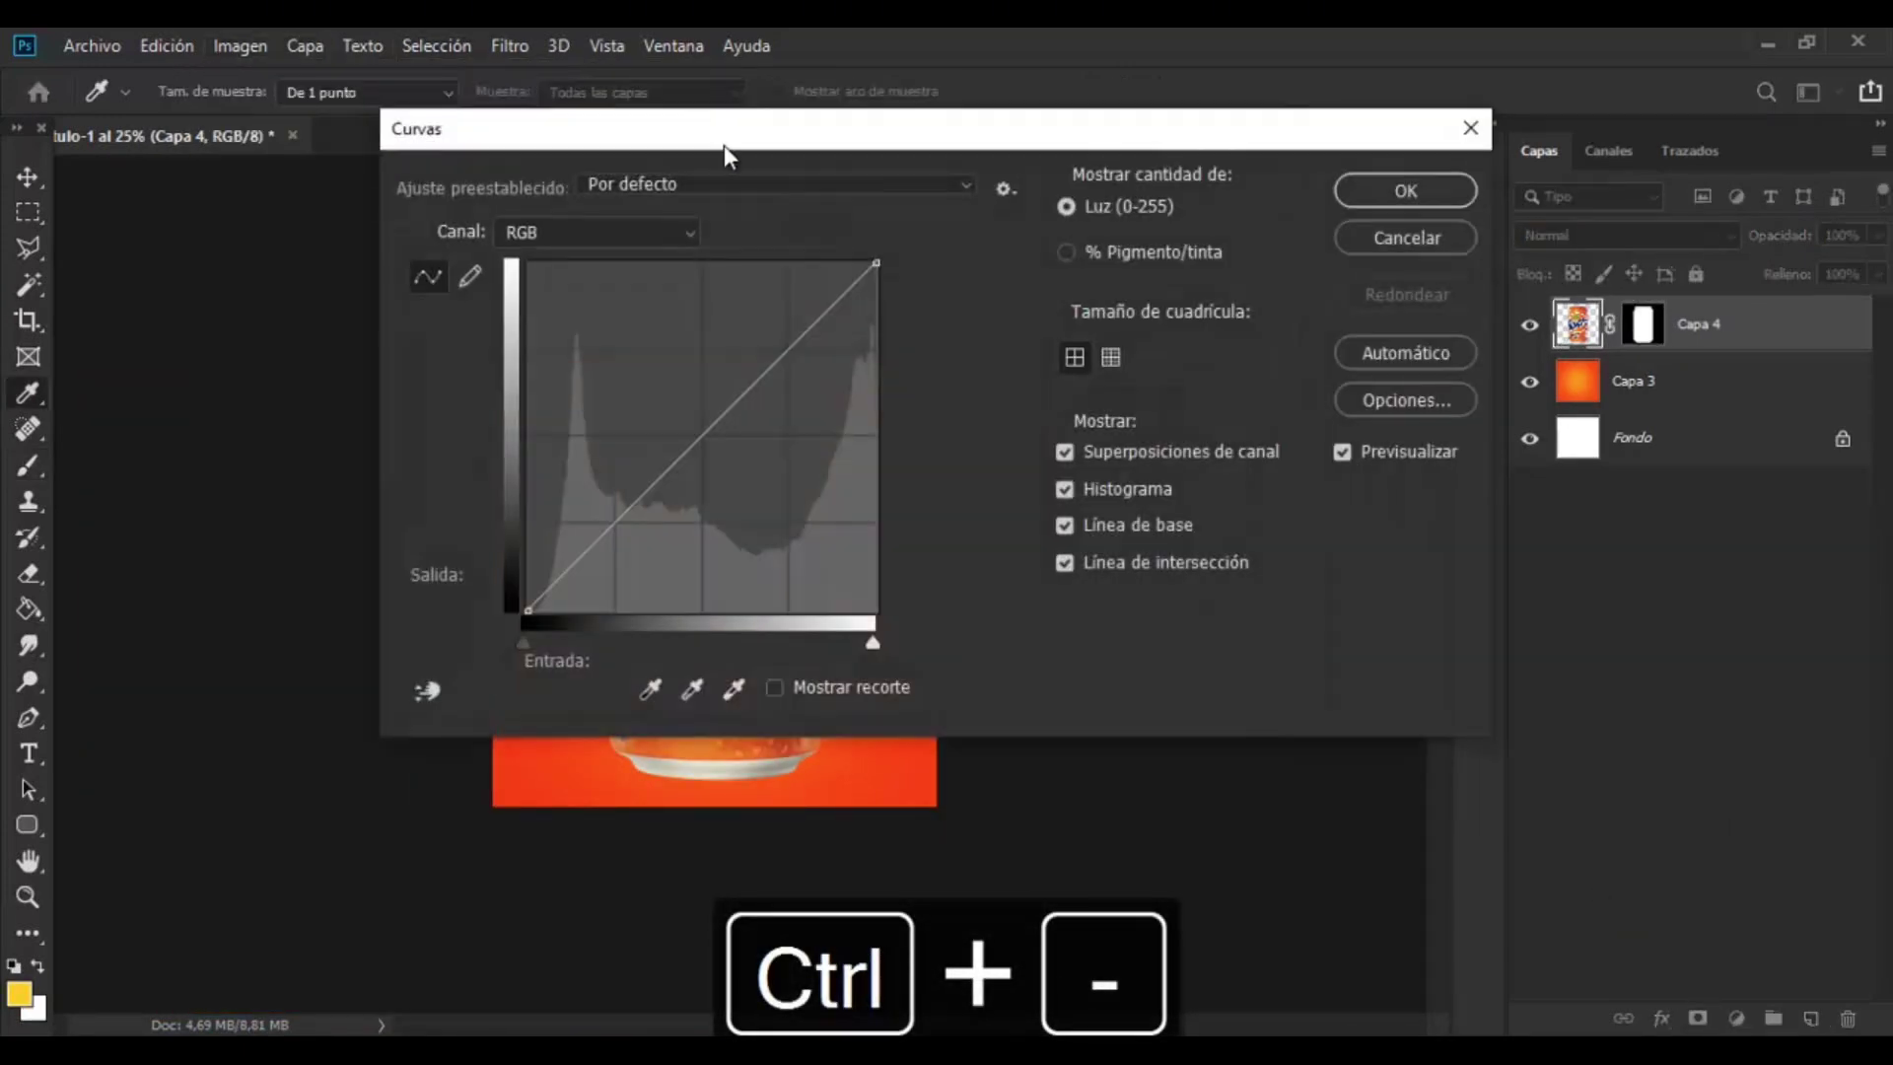
{"action": "left_click_drag", "start_coordinate": [1306, 540], "coordinate": [1372, 475]}
{"action": "left_click", "coordinate": [1259, 603]}
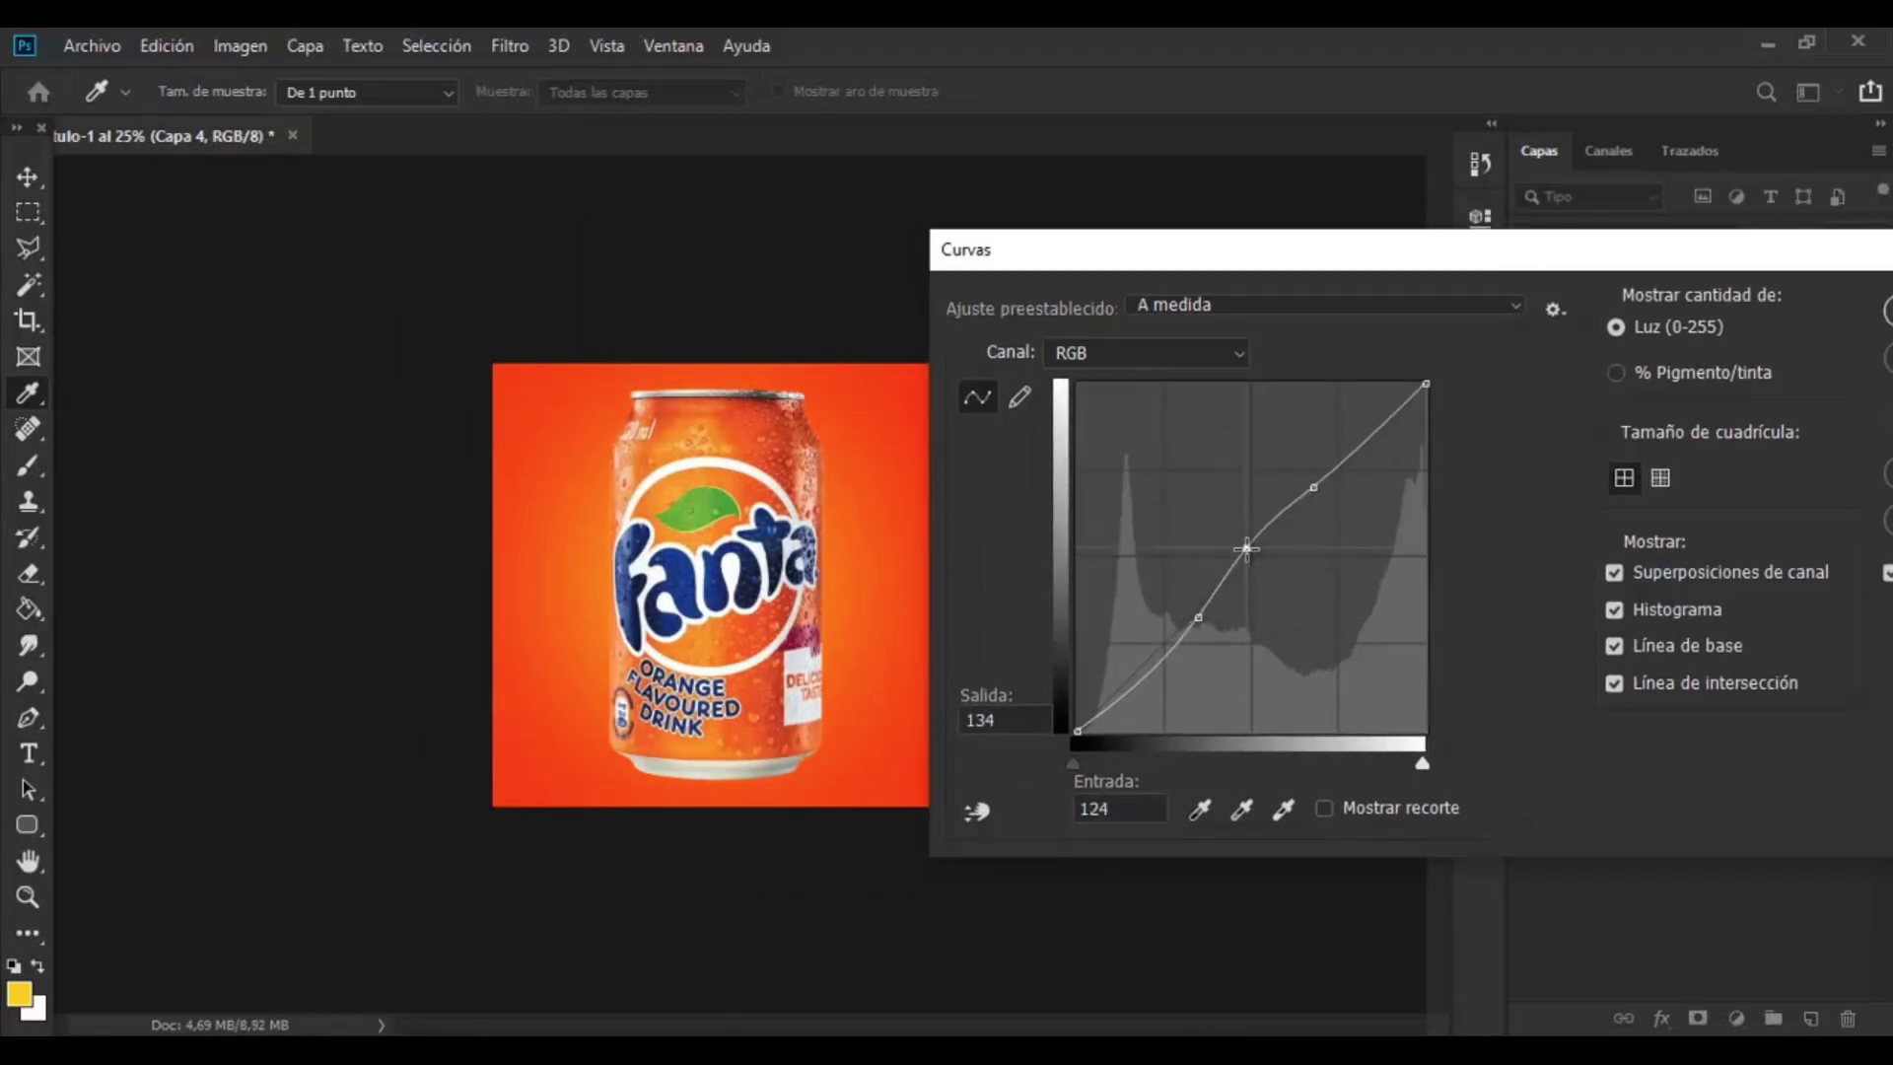
{"action": "key", "text": "Return"}
- Increase the can layer's saturation to +17 with Hue/Saturation
{"action": "left_click", "coordinate": [239, 45]}
{"action": "mouse_move", "coordinate": [321, 122]}
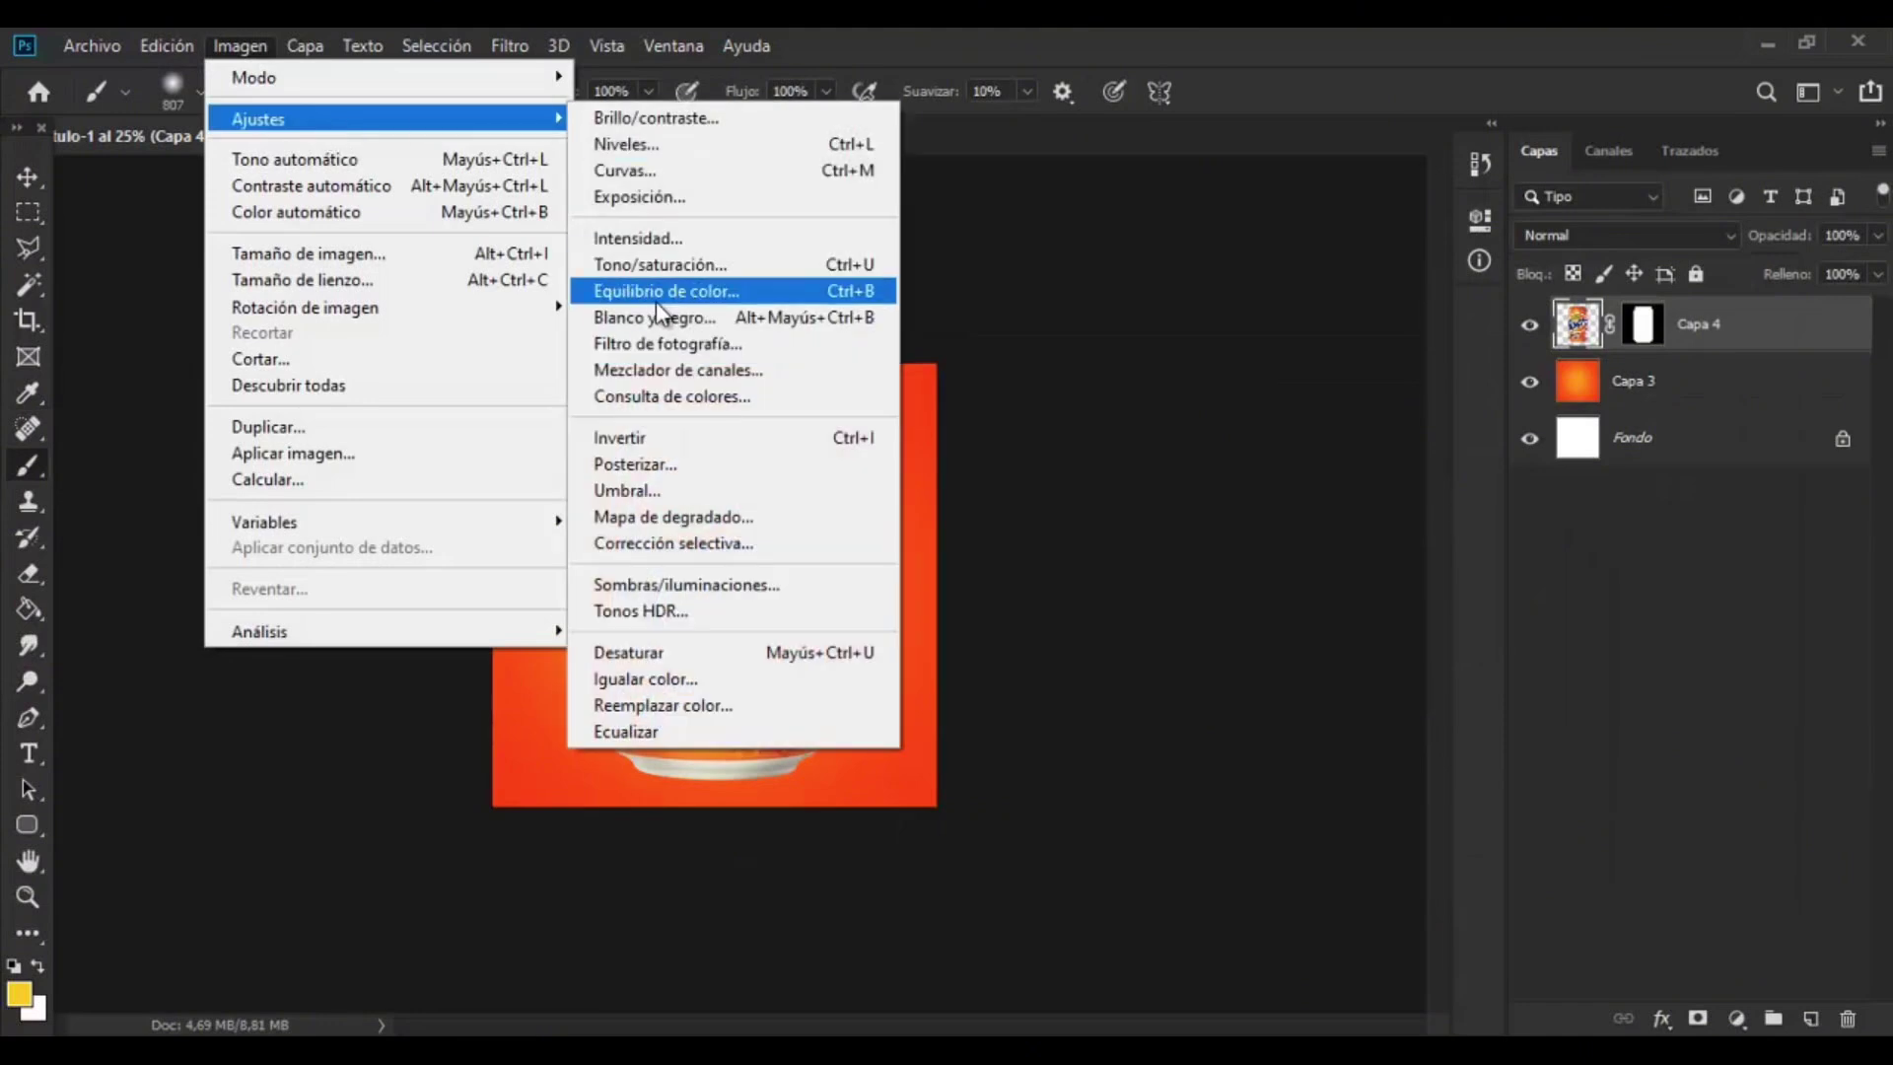
{"action": "left_click", "coordinate": [661, 288]}
{"action": "left_click_drag", "start_coordinate": [1285, 426], "coordinate": [1311, 422]}
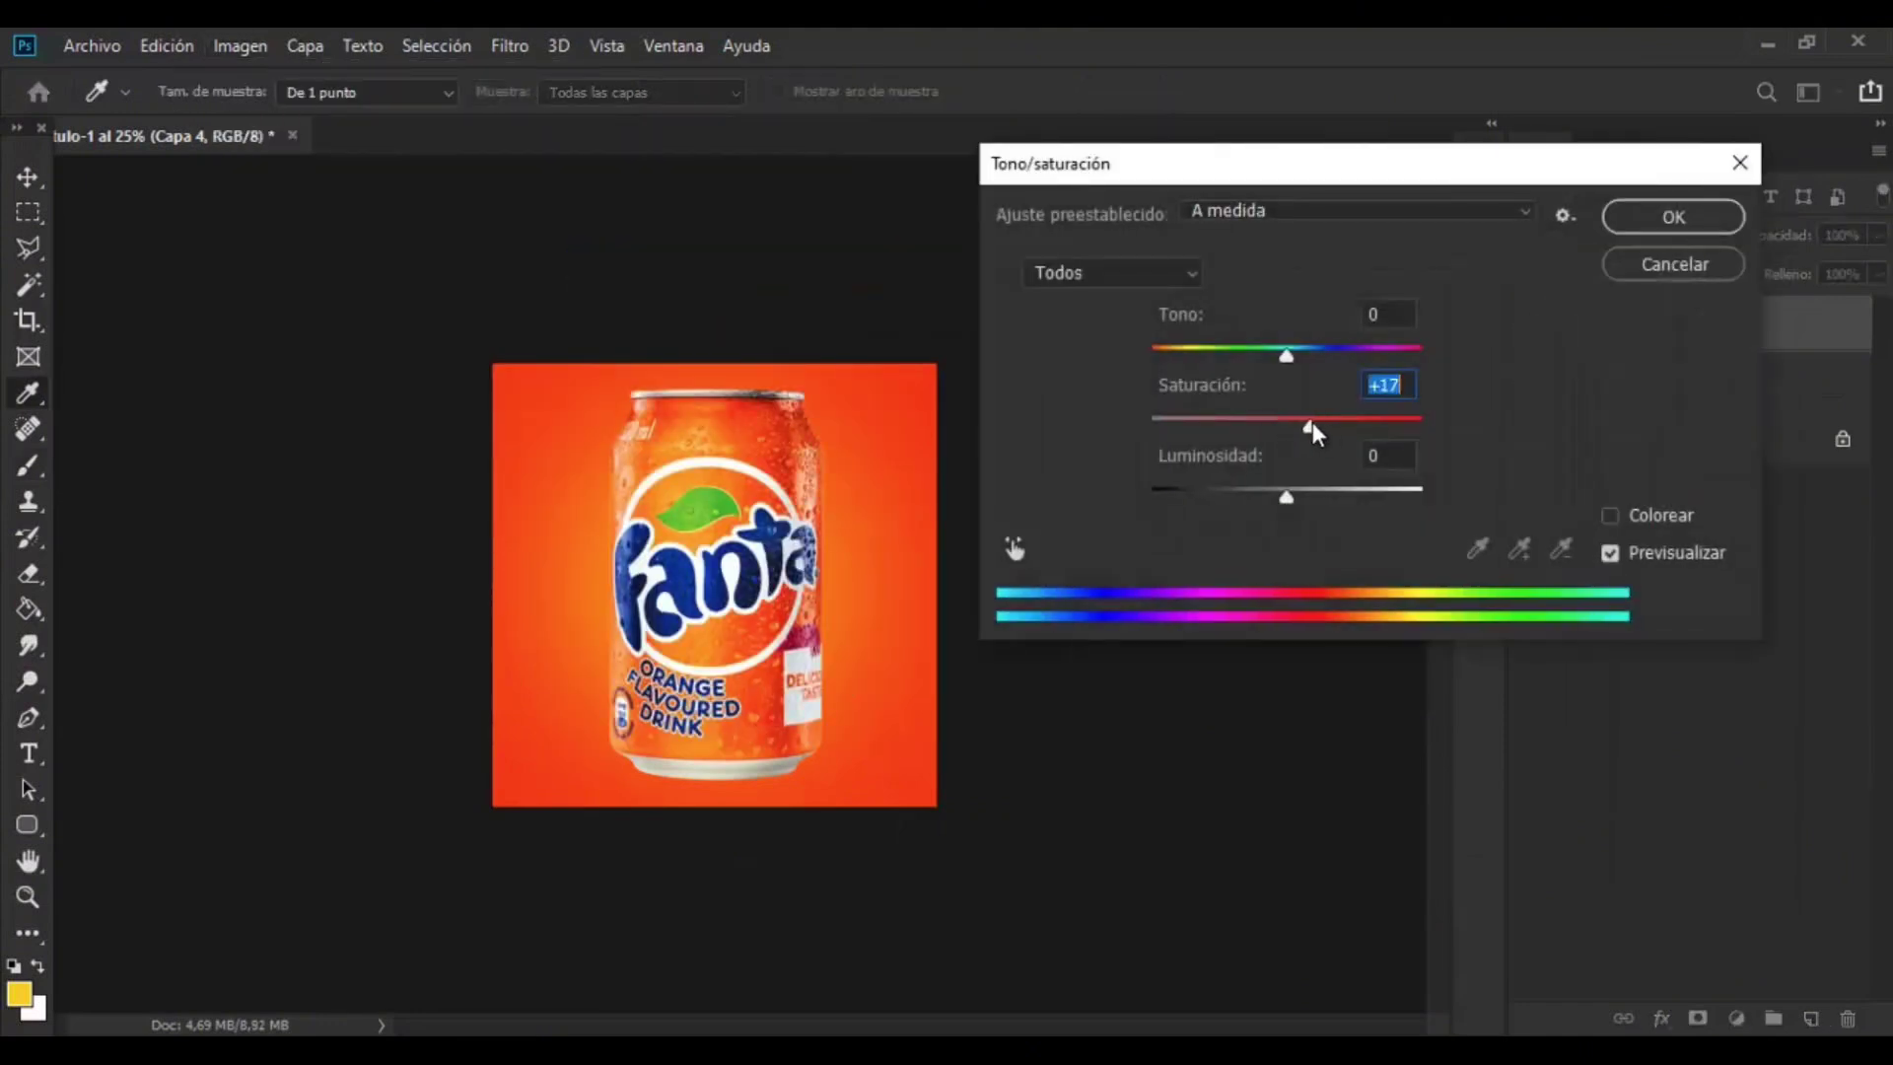
{"action": "left_click", "coordinate": [1731, 217]}
- Refine the can layer's colours with the Camera Raw filter and apply the result
{"action": "left_click", "coordinate": [510, 45]}
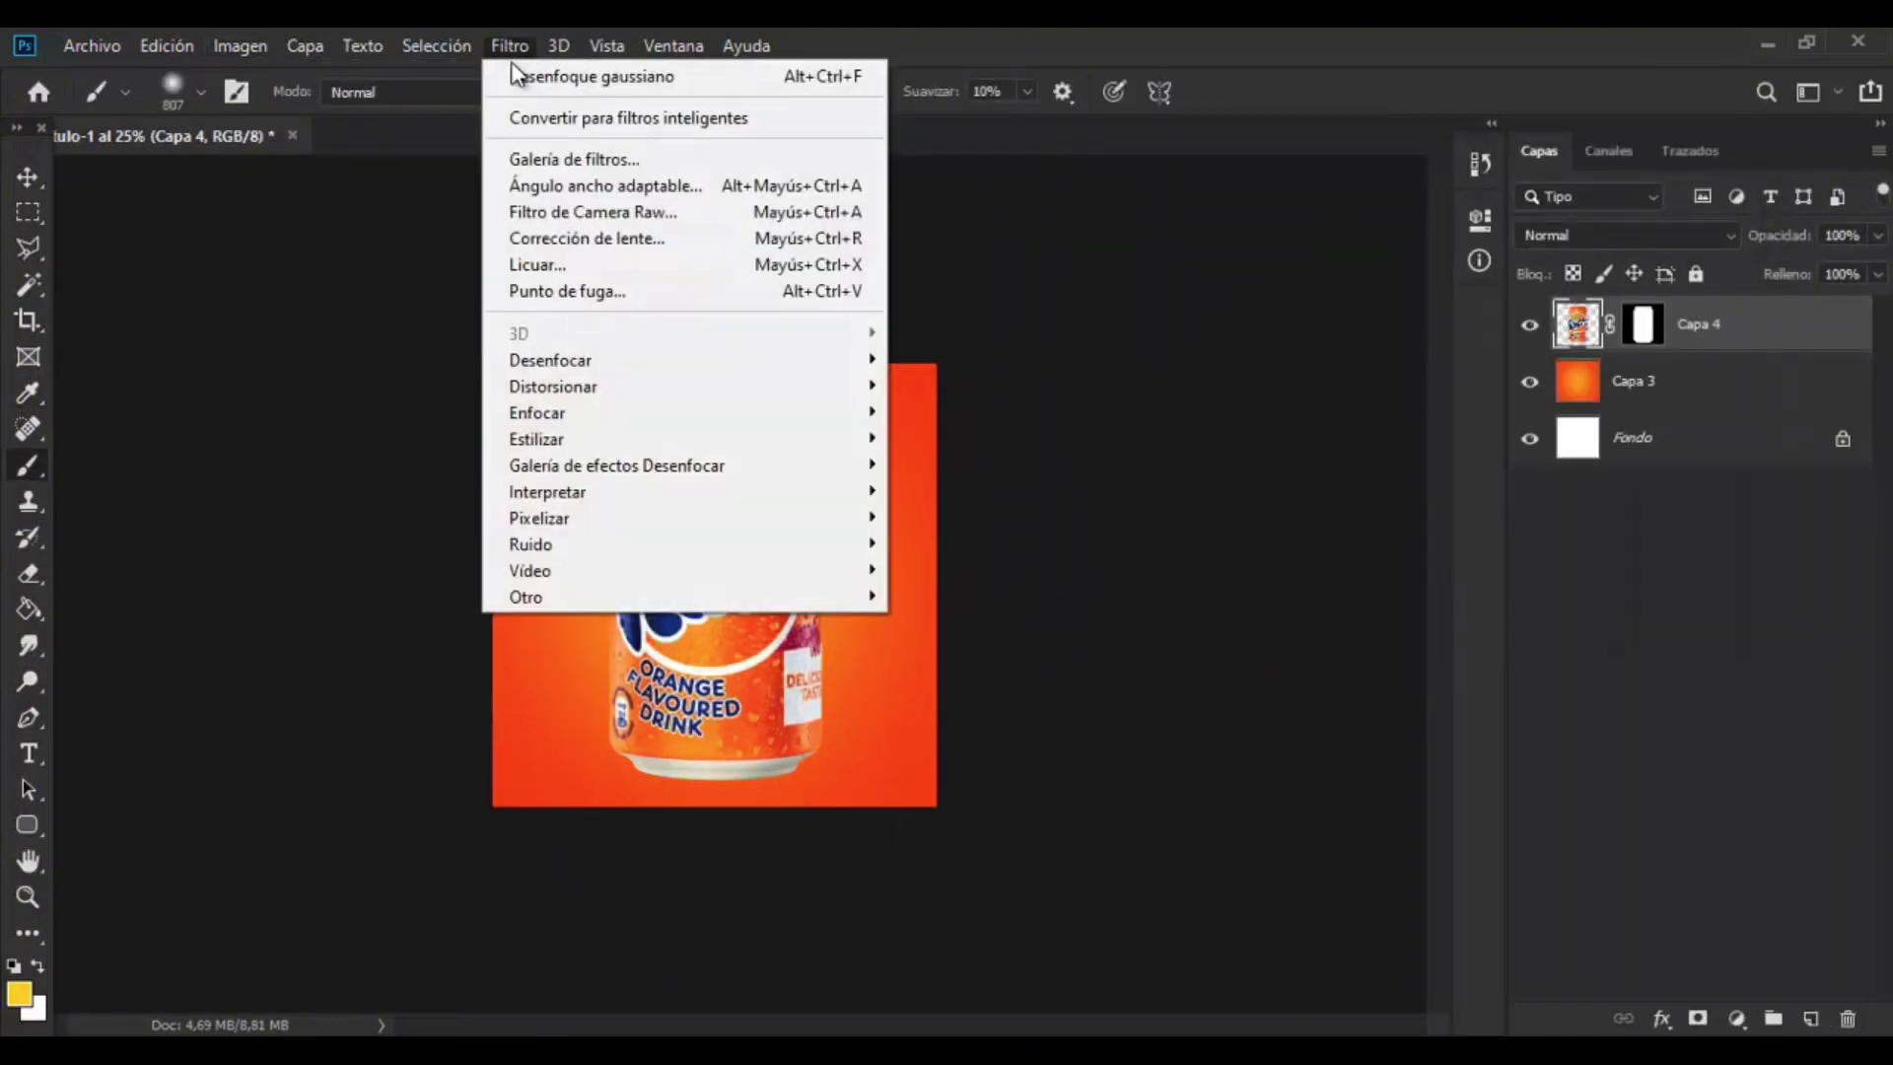
{"action": "left_click", "coordinate": [612, 212]}
{"action": "left_click", "coordinate": [1557, 331]}
{"action": "left_click", "coordinate": [1586, 404]}
{"action": "left_click", "coordinate": [1705, 404]}
{"action": "mouse_move", "coordinate": [1675, 552]}
{"action": "left_mouse_down"}
{"action": "mouse_move", "coordinate": [1727, 557]}
{"action": "mouse_move", "coordinate": [1652, 553]}
{"action": "mouse_move", "coordinate": [1670, 554]}
{"action": "left_mouse_up"}
{"action": "left_click", "coordinate": [1487, 405]}
{"action": "left_click", "coordinate": [1748, 998]}
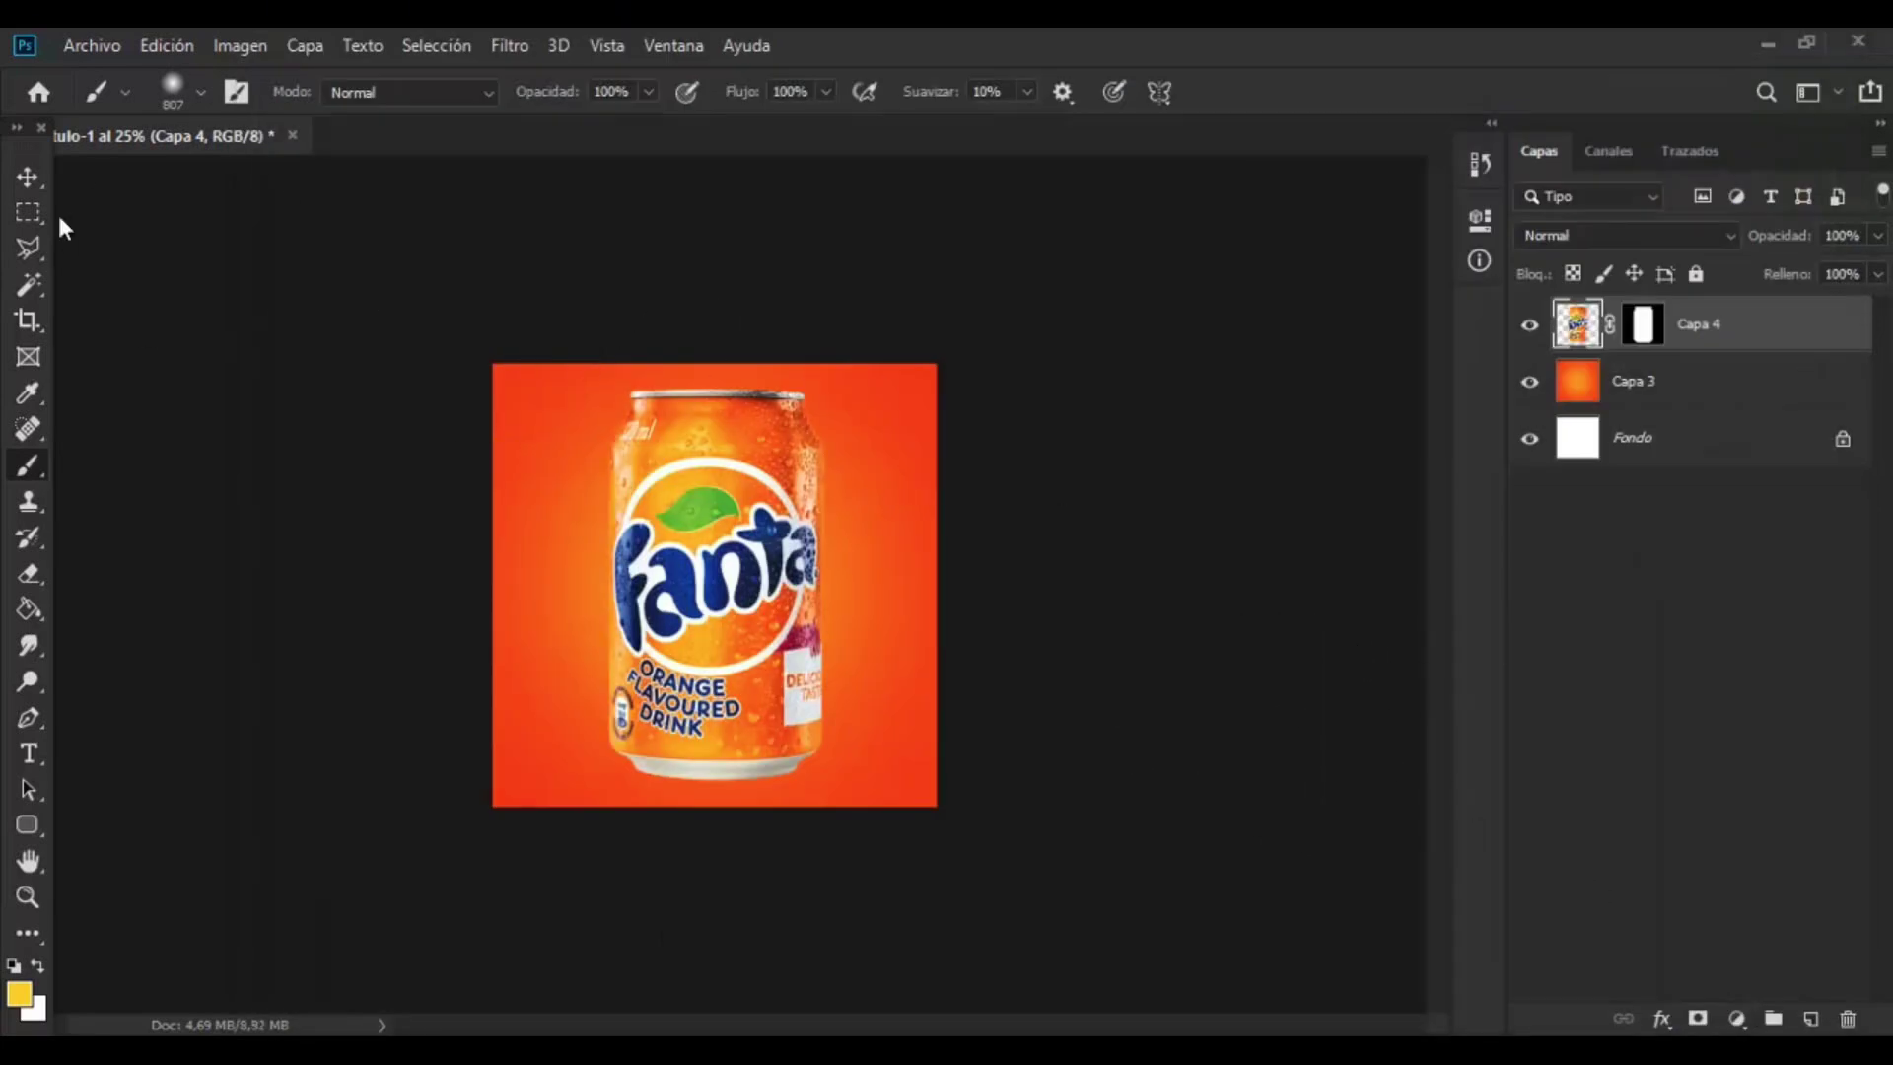
- Place the orange slice image in the document and scale it to span the can's lower part
{"action": "key", "text": "v"}
{"action": "key", "text": "ctrl+plus"}
{"action": "key", "text": "alt+Tab"}
{"action": "left_click_drag", "start_coordinate": [550, 785], "coordinate": [728, 707]}
{"action": "key", "text": "alt+Tab"}
{"action": "left_click_drag", "start_coordinate": [1009, 290], "coordinate": [898, 410]}
{"action": "left_click_drag", "start_coordinate": [898, 582], "coordinate": [893, 581]}
{"action": "left_click_drag", "start_coordinate": [717, 410], "coordinate": [676, 703]}
{"action": "left_click", "coordinate": [28, 176]}
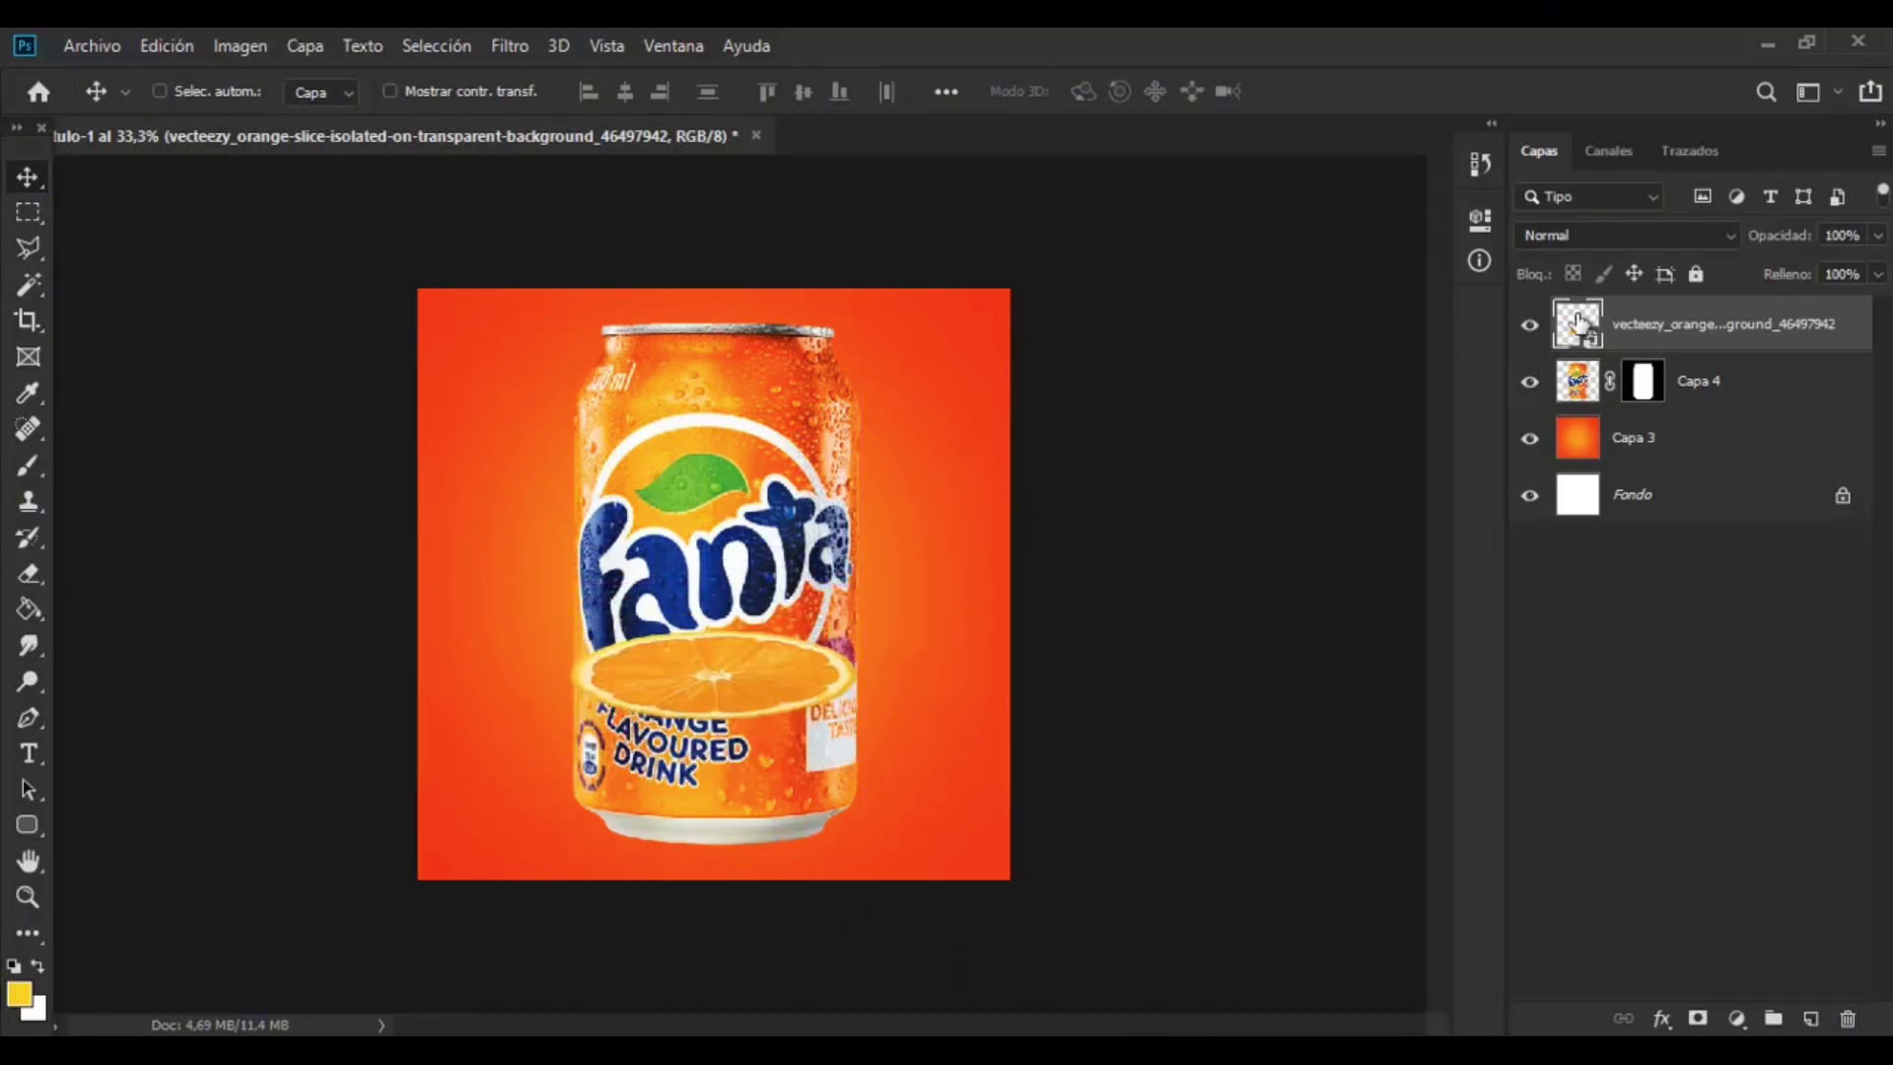
- Duplicate the can layer, hide the original and merge the copy with a new empty layer to flatten its mask
{"action": "left_click", "coordinate": [1577, 381]}
{"action": "key", "text": "ctrl+j"}
{"action": "left_click", "coordinate": [1529, 436]}
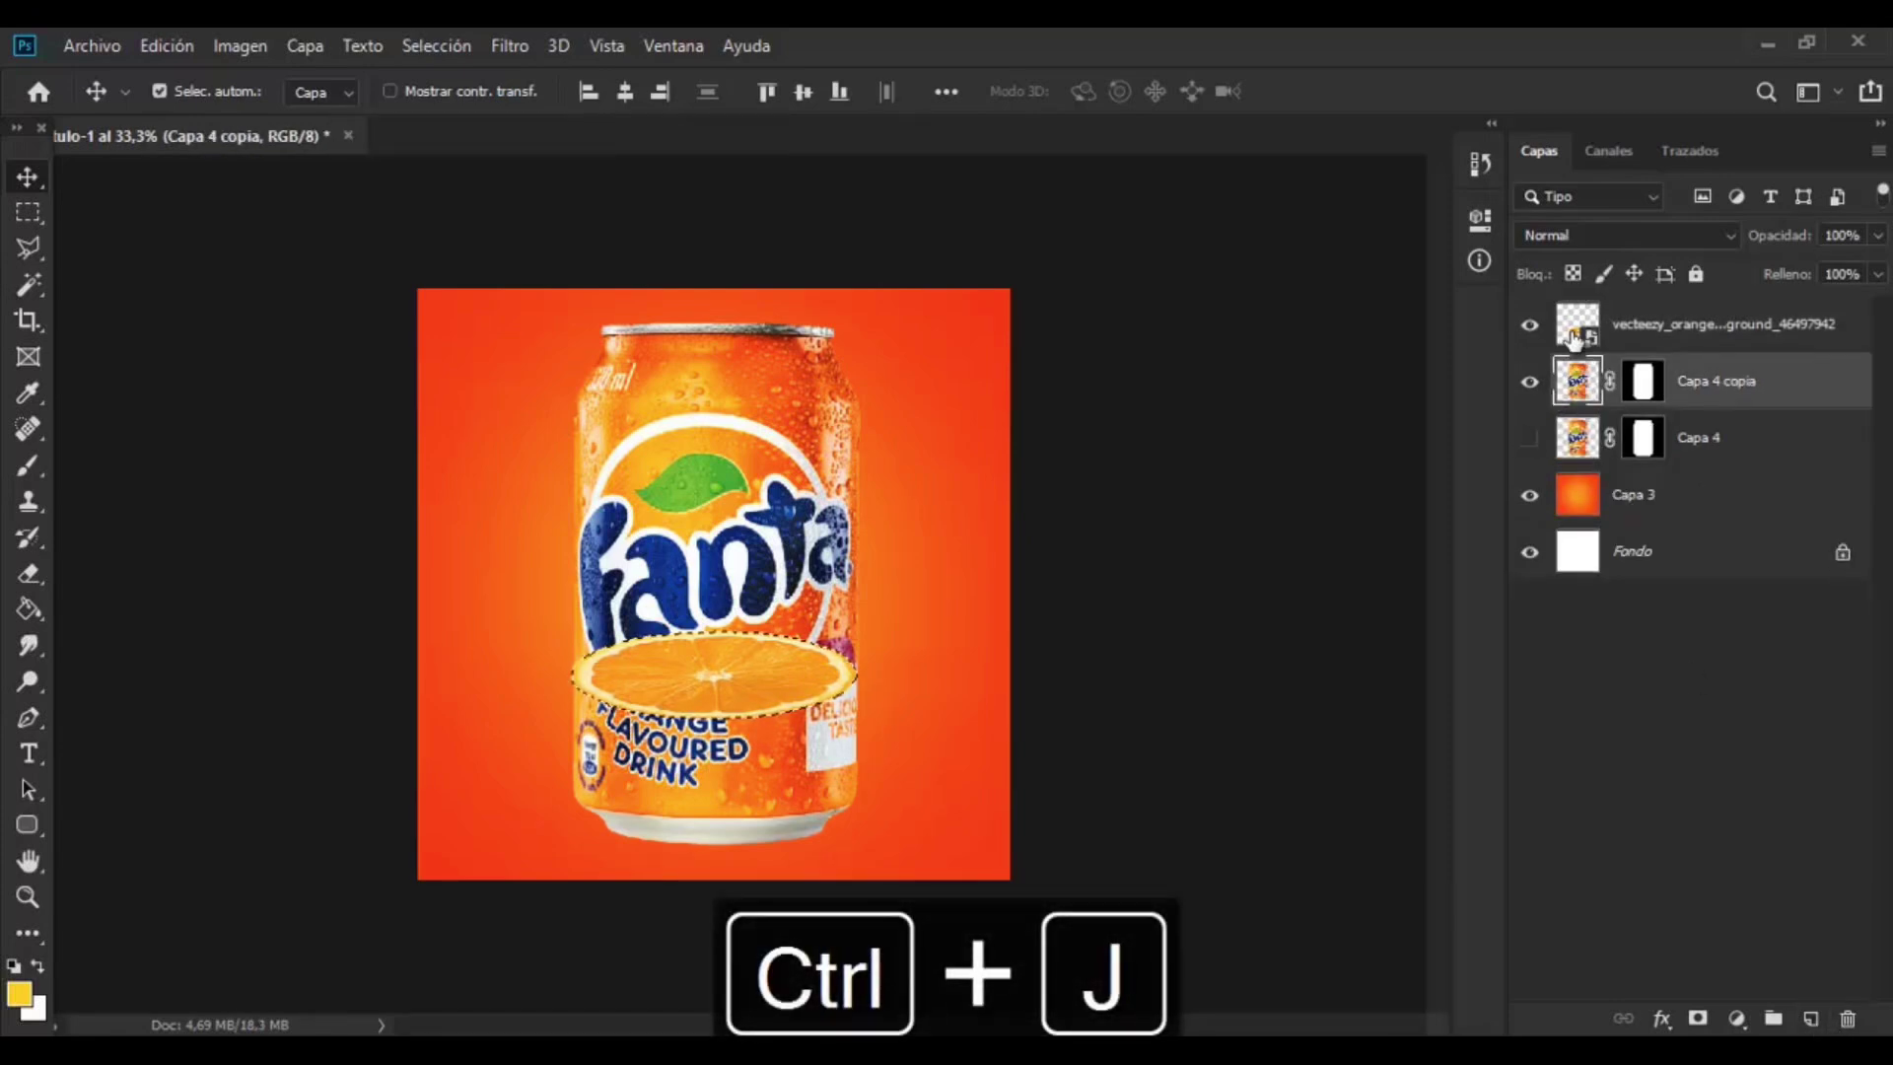
{"action": "key", "text": "ctrl+d"}
{"action": "left_click", "coordinate": [1810, 1019]}
{"action": "left_click", "coordinate": [1695, 441], "text": "ctrl"}
{"action": "key", "text": "ctrl+e"}
- Hide the orange slice and mask the Capa 5 can layer to the slice's elliptical outline
{"action": "left_click", "coordinate": [1580, 327], "text": "ctrl"}
{"action": "left_click", "coordinate": [1529, 325]}
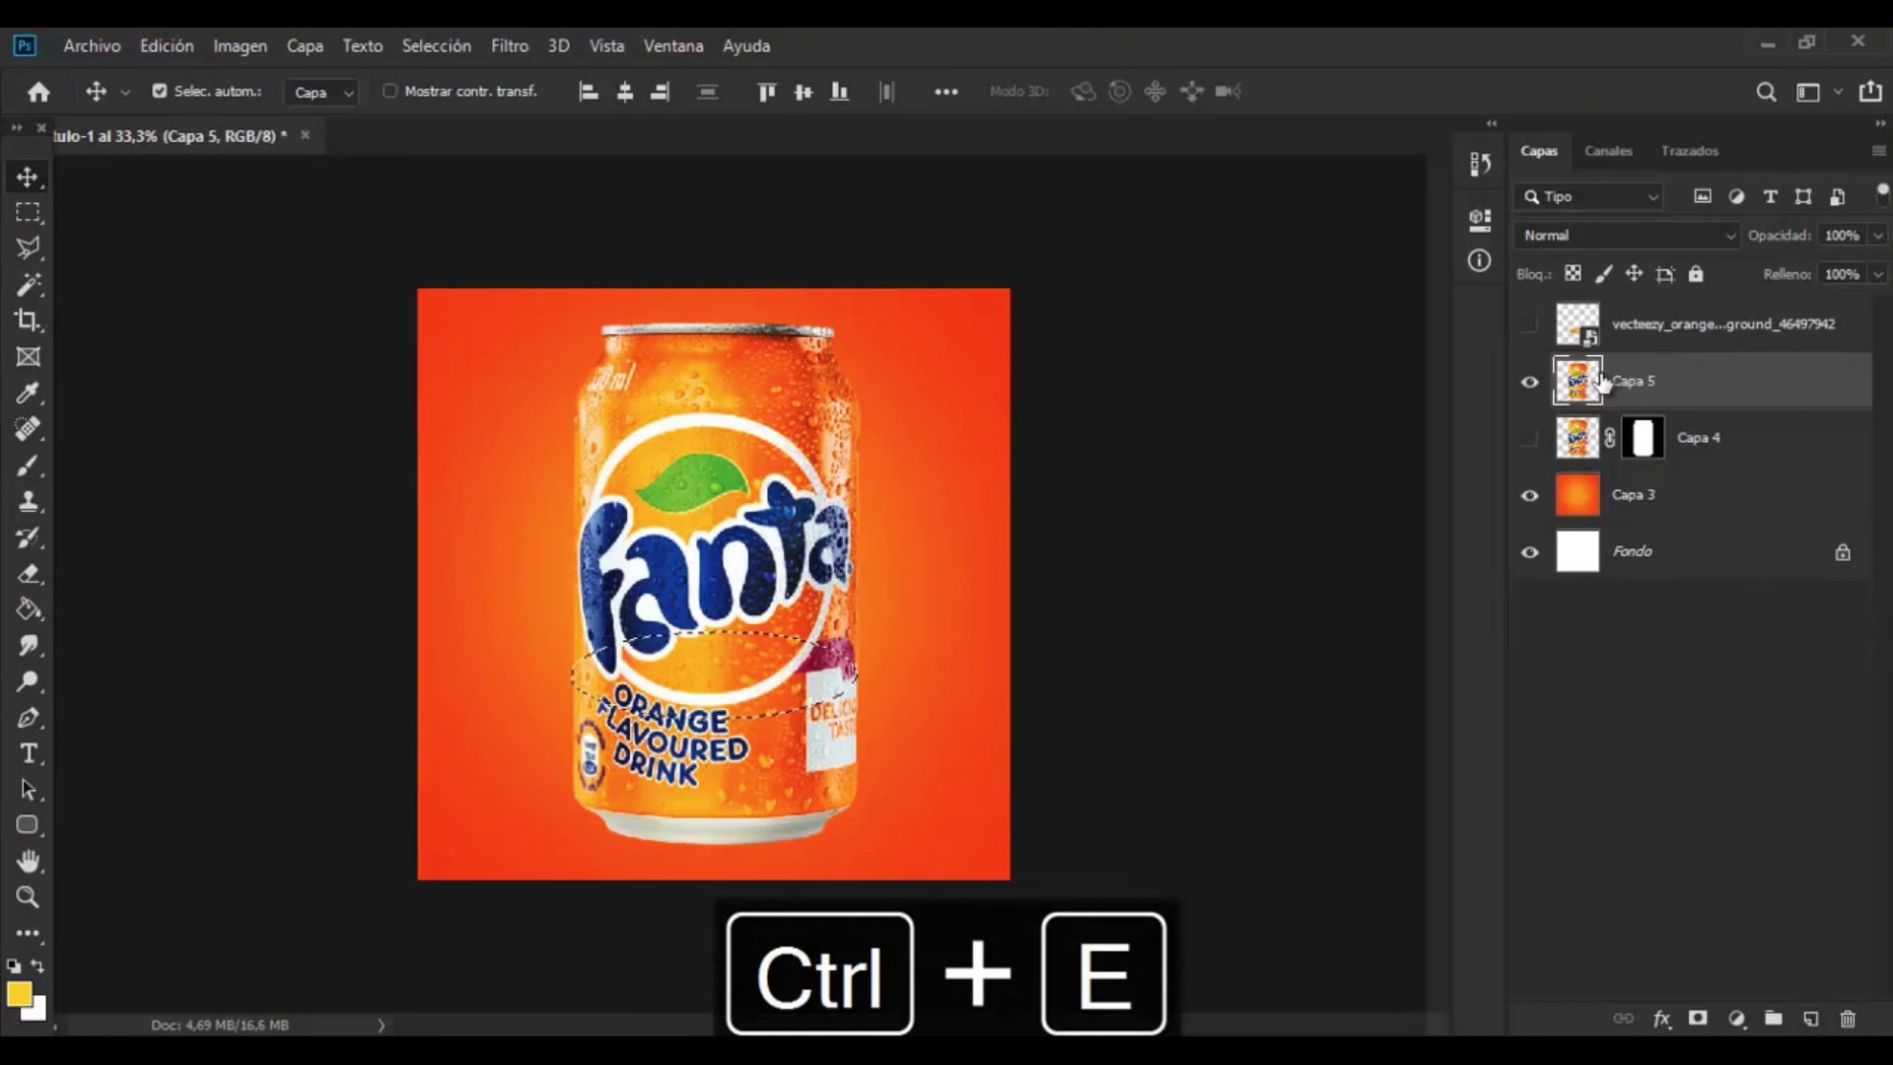
{"action": "left_click", "coordinate": [437, 46]}
{"action": "left_click", "coordinate": [483, 148]}
{"action": "key", "text": "b"}
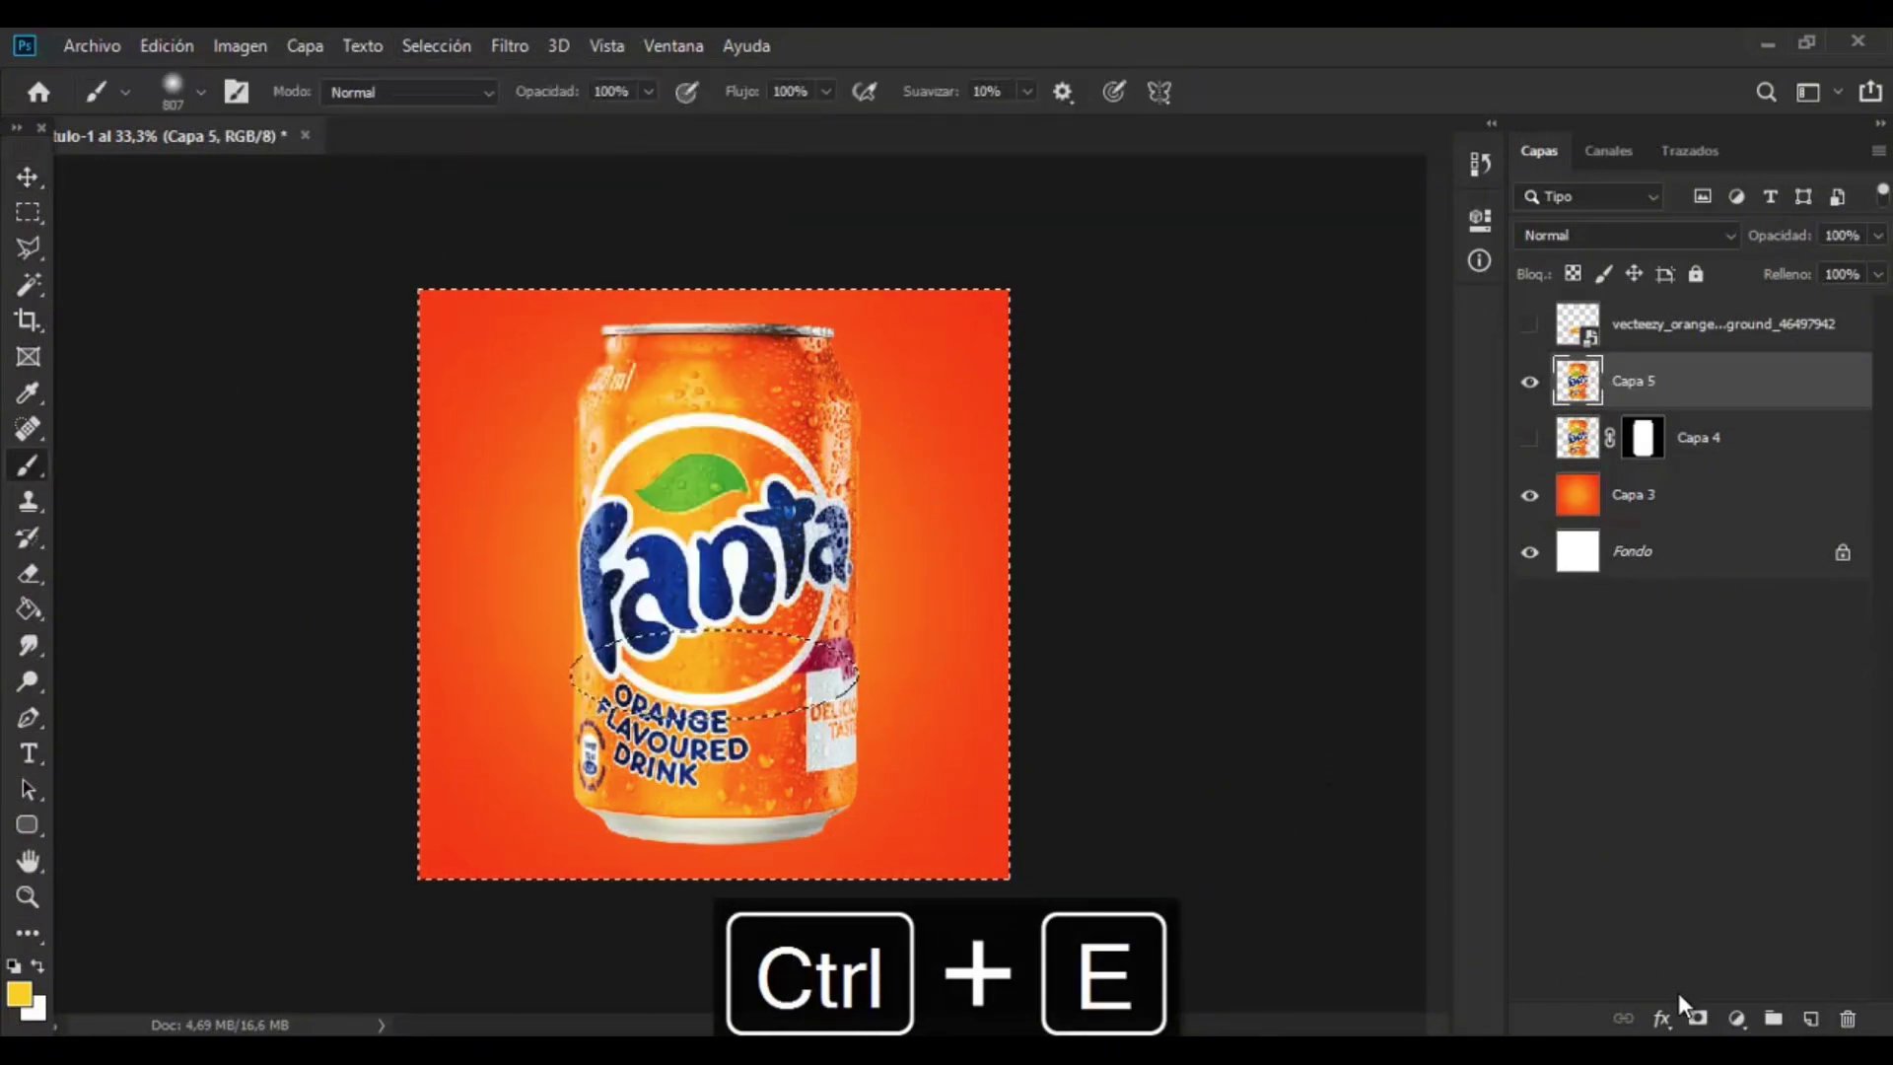
{"action": "left_click", "coordinate": [1698, 1018]}
{"action": "key", "text": "d"}
{"action": "key", "text": "ctrl+i"}
{"action": "left_click_drag", "start_coordinate": [634, 541], "coordinate": [611, 542]}
{"action": "key", "text": "ctrl+z"}
- Select the area above the ellipse and paint white on Capa 5's mask to restore the can's upper part
{"action": "left_click", "coordinate": [28, 247]}
{"action": "left_click", "coordinate": [573, 682]}
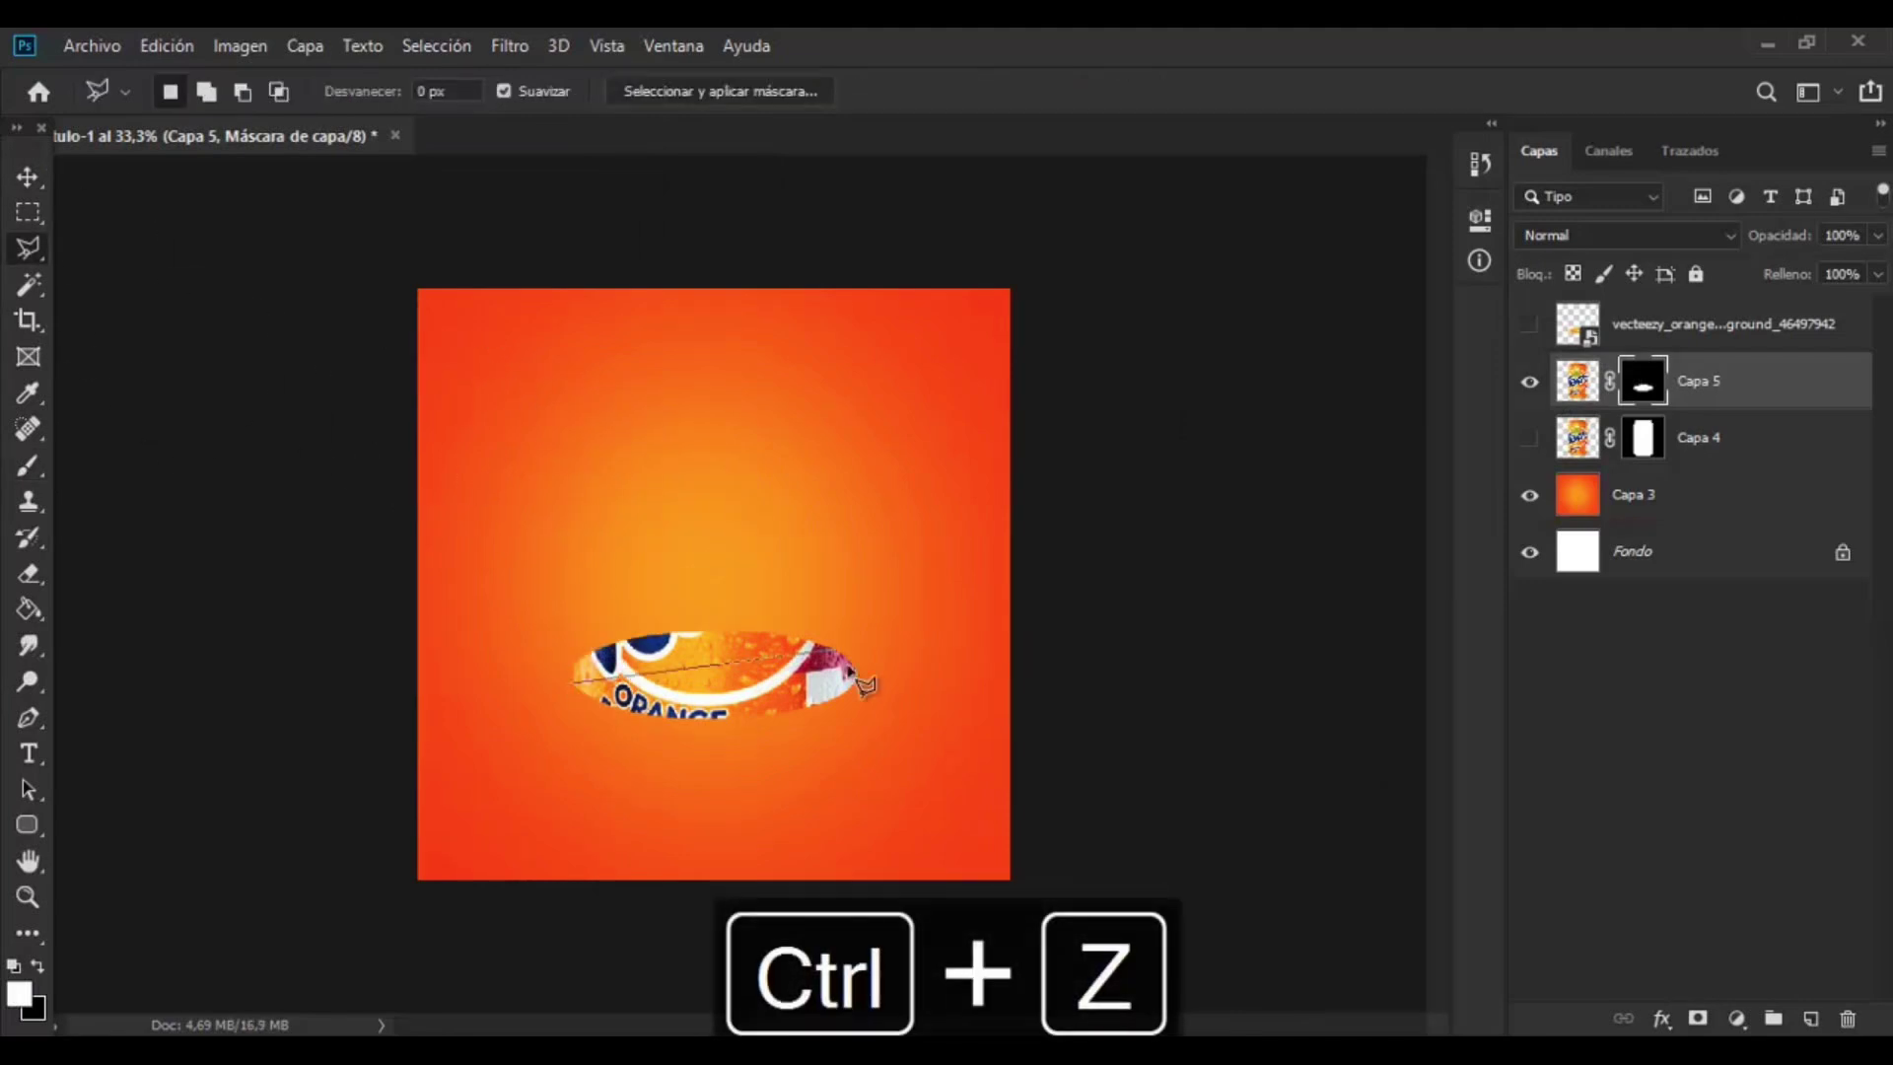
{"action": "left_click", "coordinate": [578, 711]}
{"action": "key", "text": "b"}
{"action": "mouse_move", "coordinate": [730, 424]}
{"action": "left_mouse_down"}
{"action": "mouse_move", "coordinate": [571, 486]}
{"action": "mouse_move", "coordinate": [649, 680]}
{"action": "left_mouse_up"}
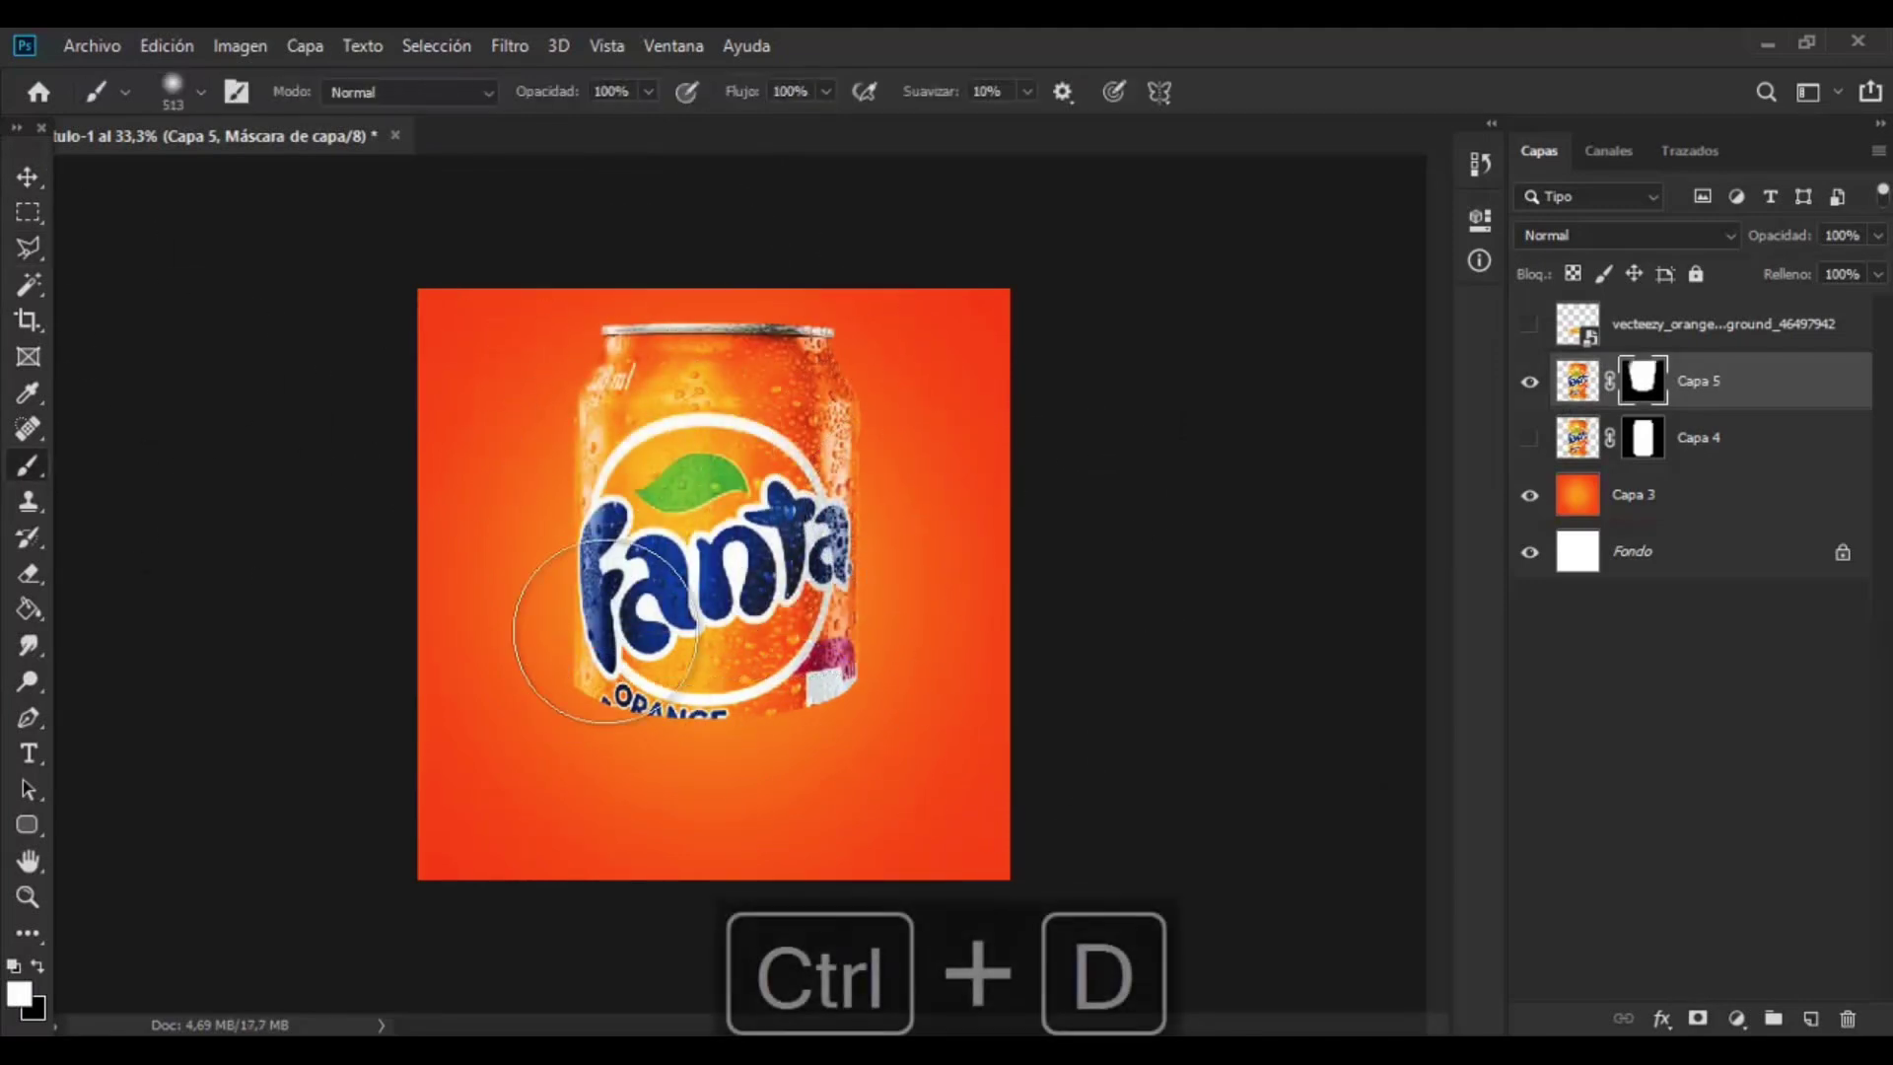
- Show Capa 4 and paint black on its mask to hide the can above the slice's outline, leaving the base
{"action": "left_click", "coordinate": [1534, 439]}
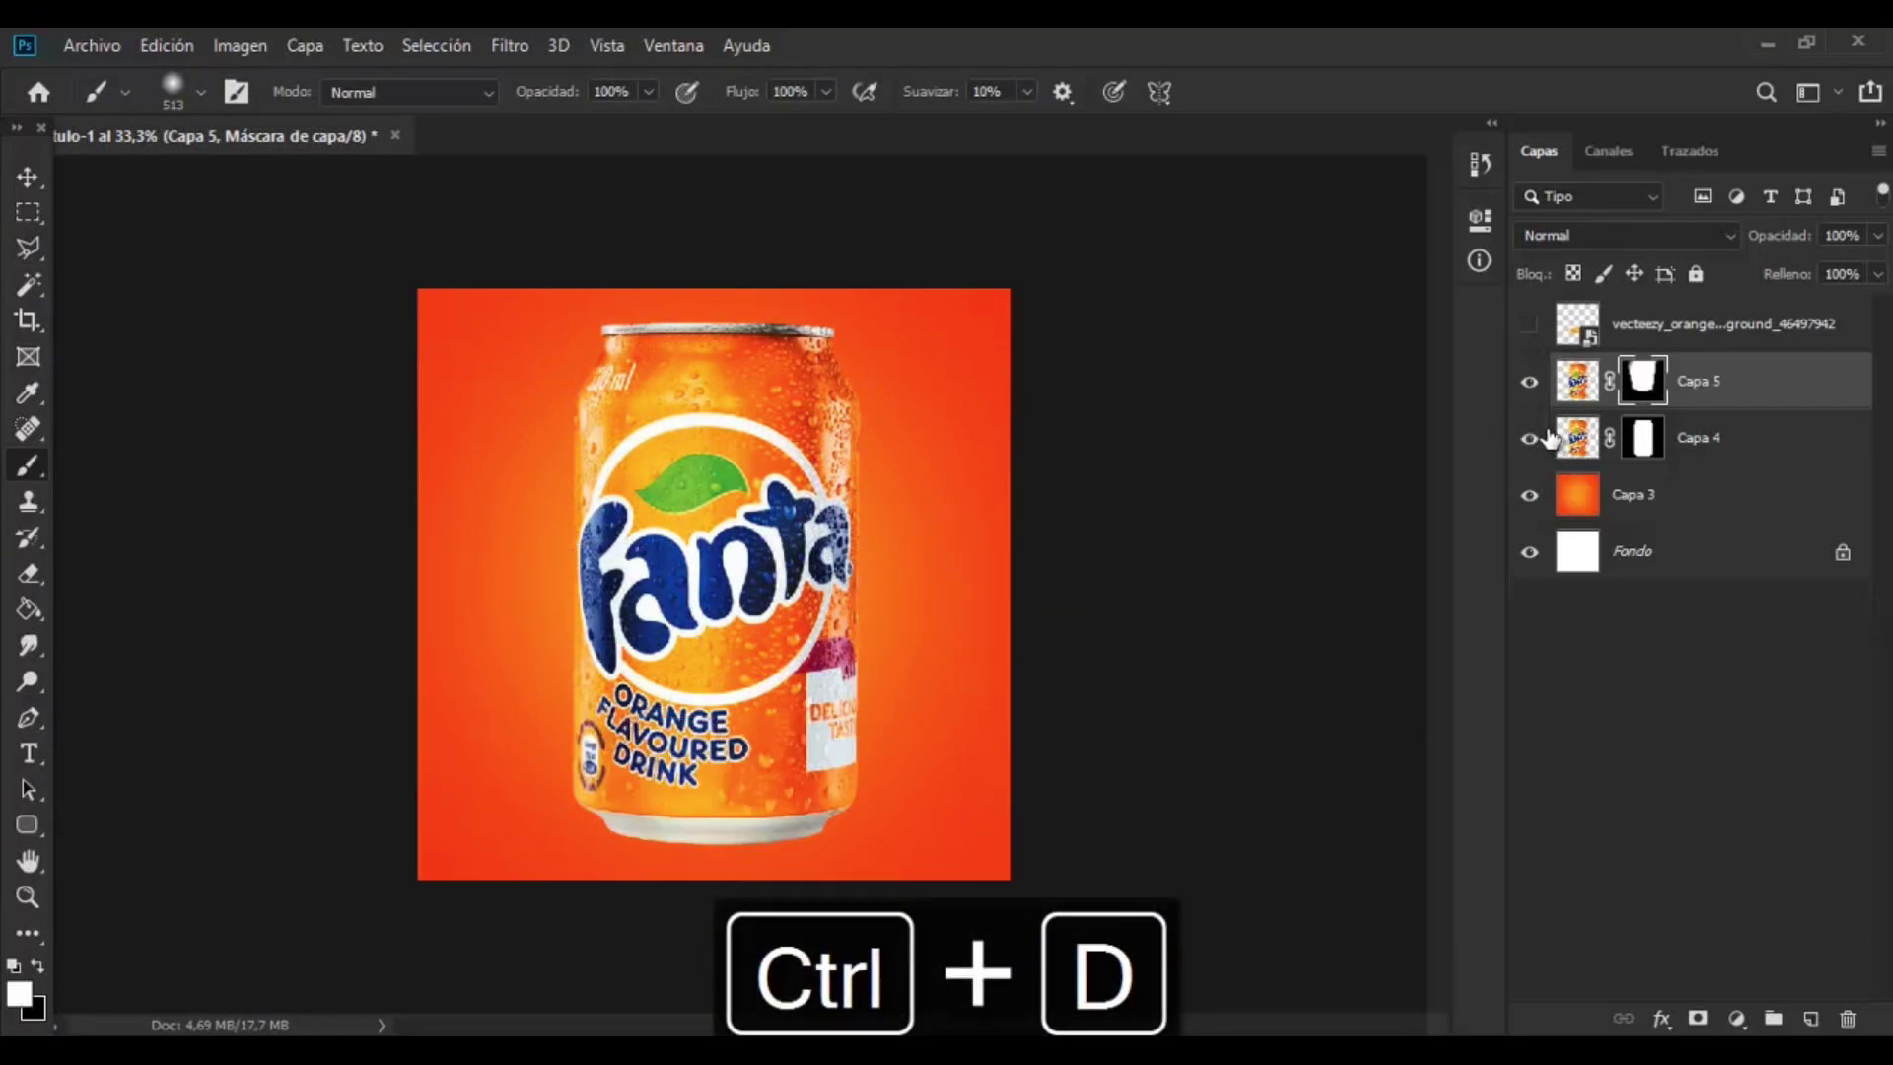
{"action": "left_click", "coordinate": [1647, 441]}
{"action": "left_click", "coordinate": [361, 45]}
{"action": "left_click", "coordinate": [483, 150]}
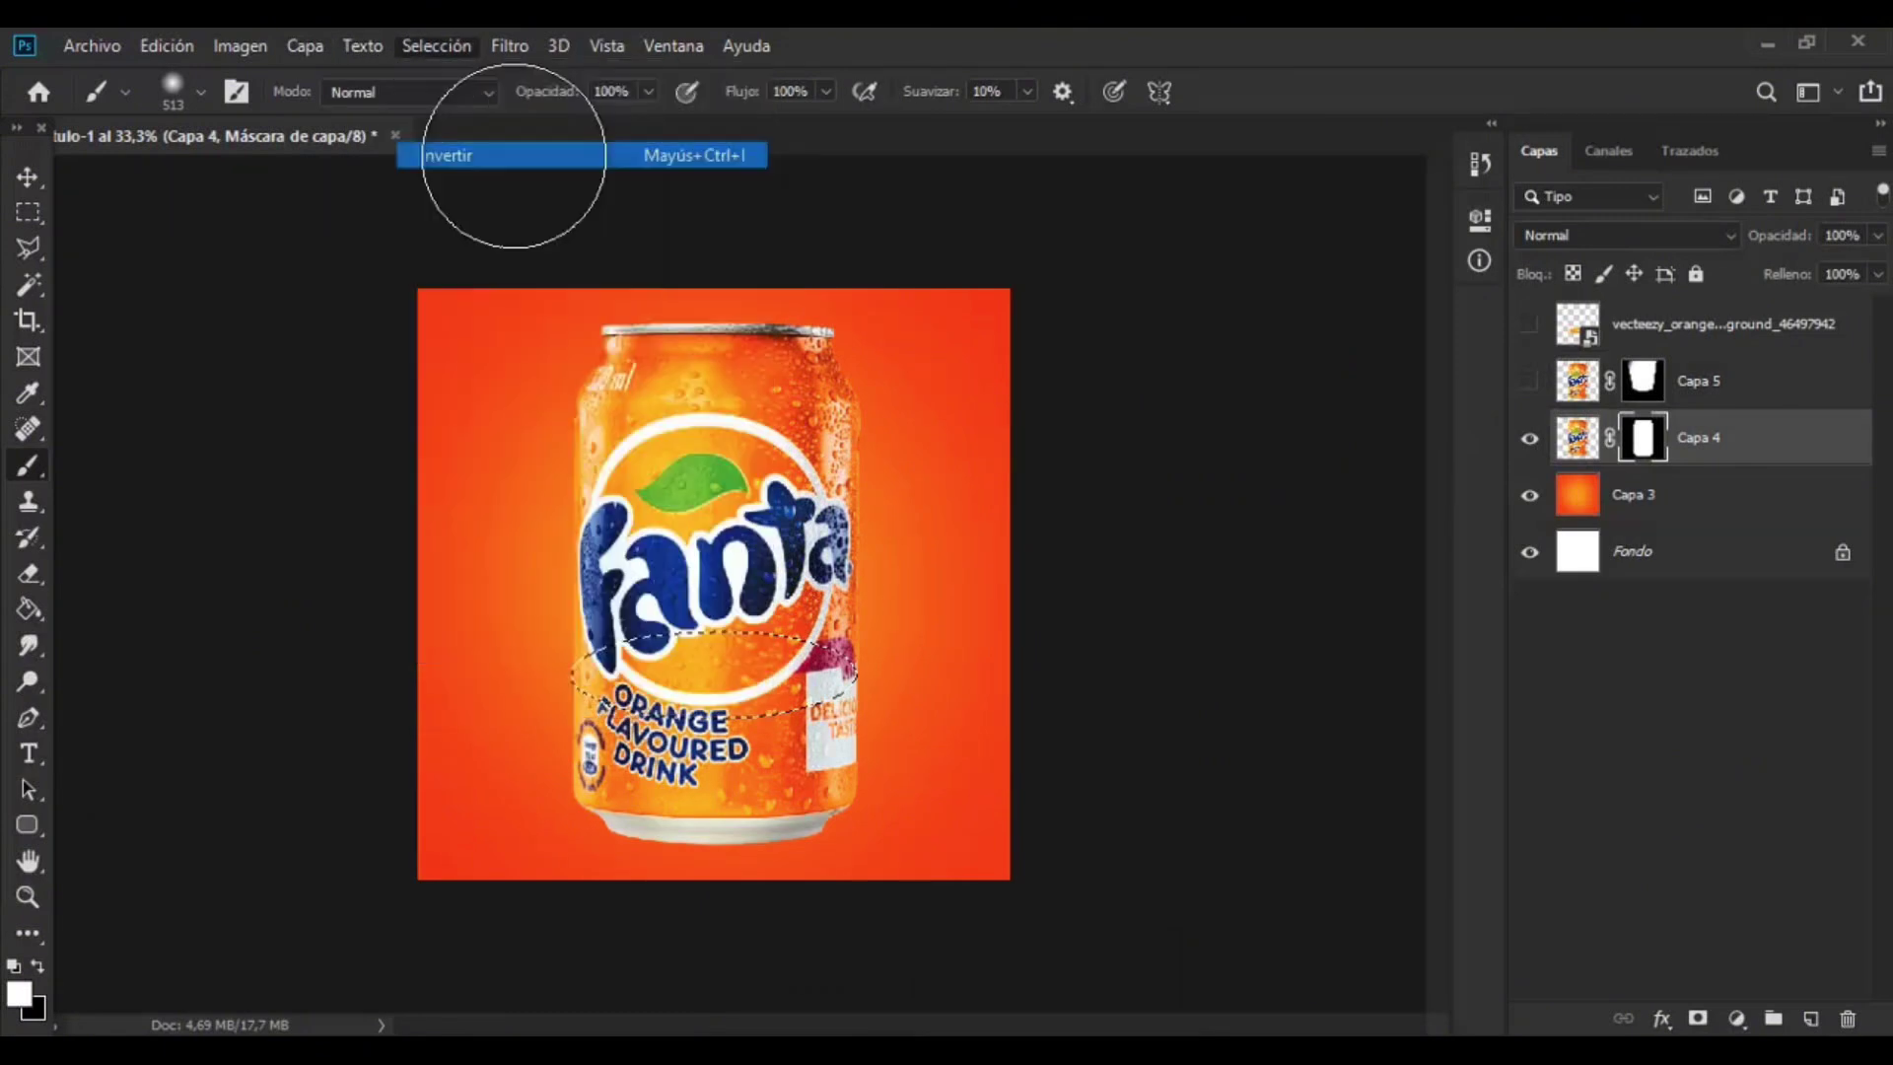
{"action": "key", "text": "ctrl+z"}
{"action": "key", "text": "x"}
{"action": "mouse_move", "coordinate": [553, 630]}
{"action": "left_mouse_down"}
{"action": "mouse_move", "coordinate": [643, 569]}
{"action": "mouse_move", "coordinate": [702, 387]}
{"action": "mouse_move", "coordinate": [811, 520]}
{"action": "mouse_move", "coordinate": [718, 409]}
{"action": "left_mouse_up"}
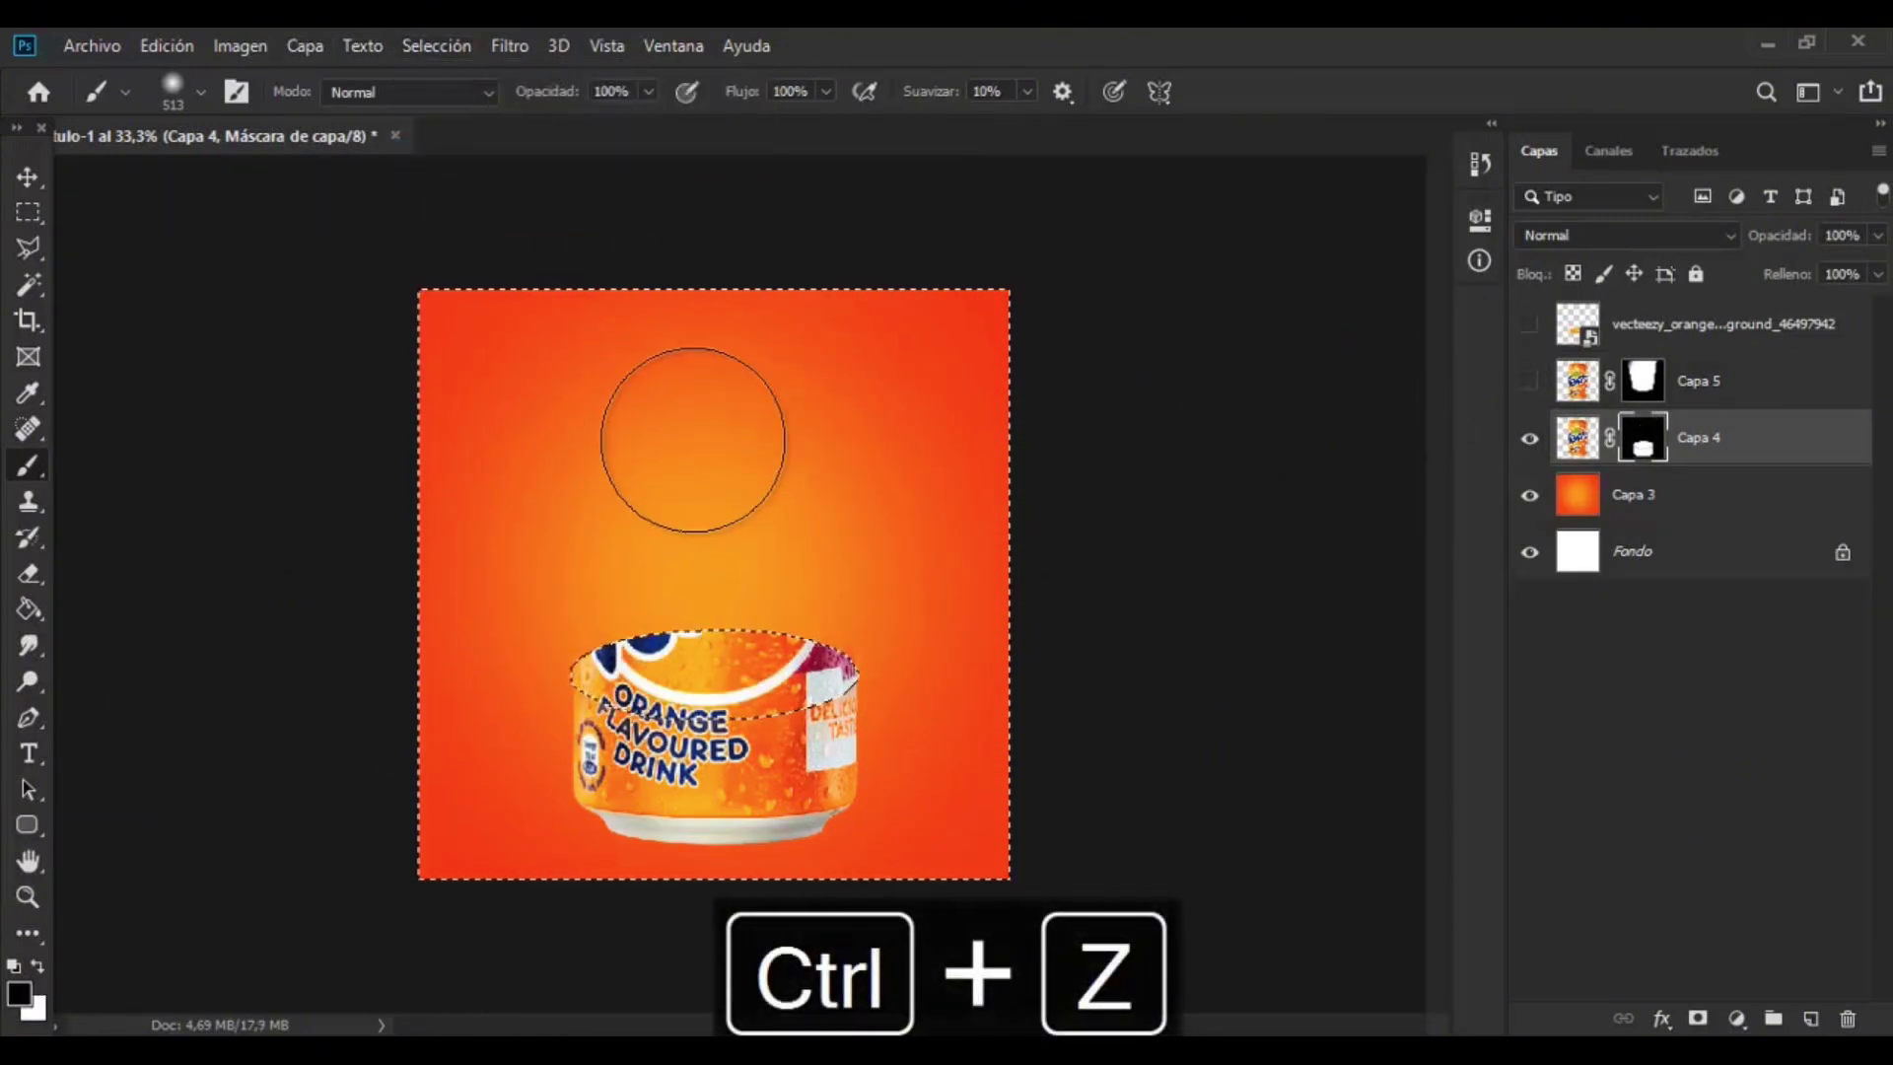
{"action": "left_click_drag", "start_coordinate": [839, 566], "coordinate": [785, 569]}
{"action": "key", "text": "ctrl+d"}
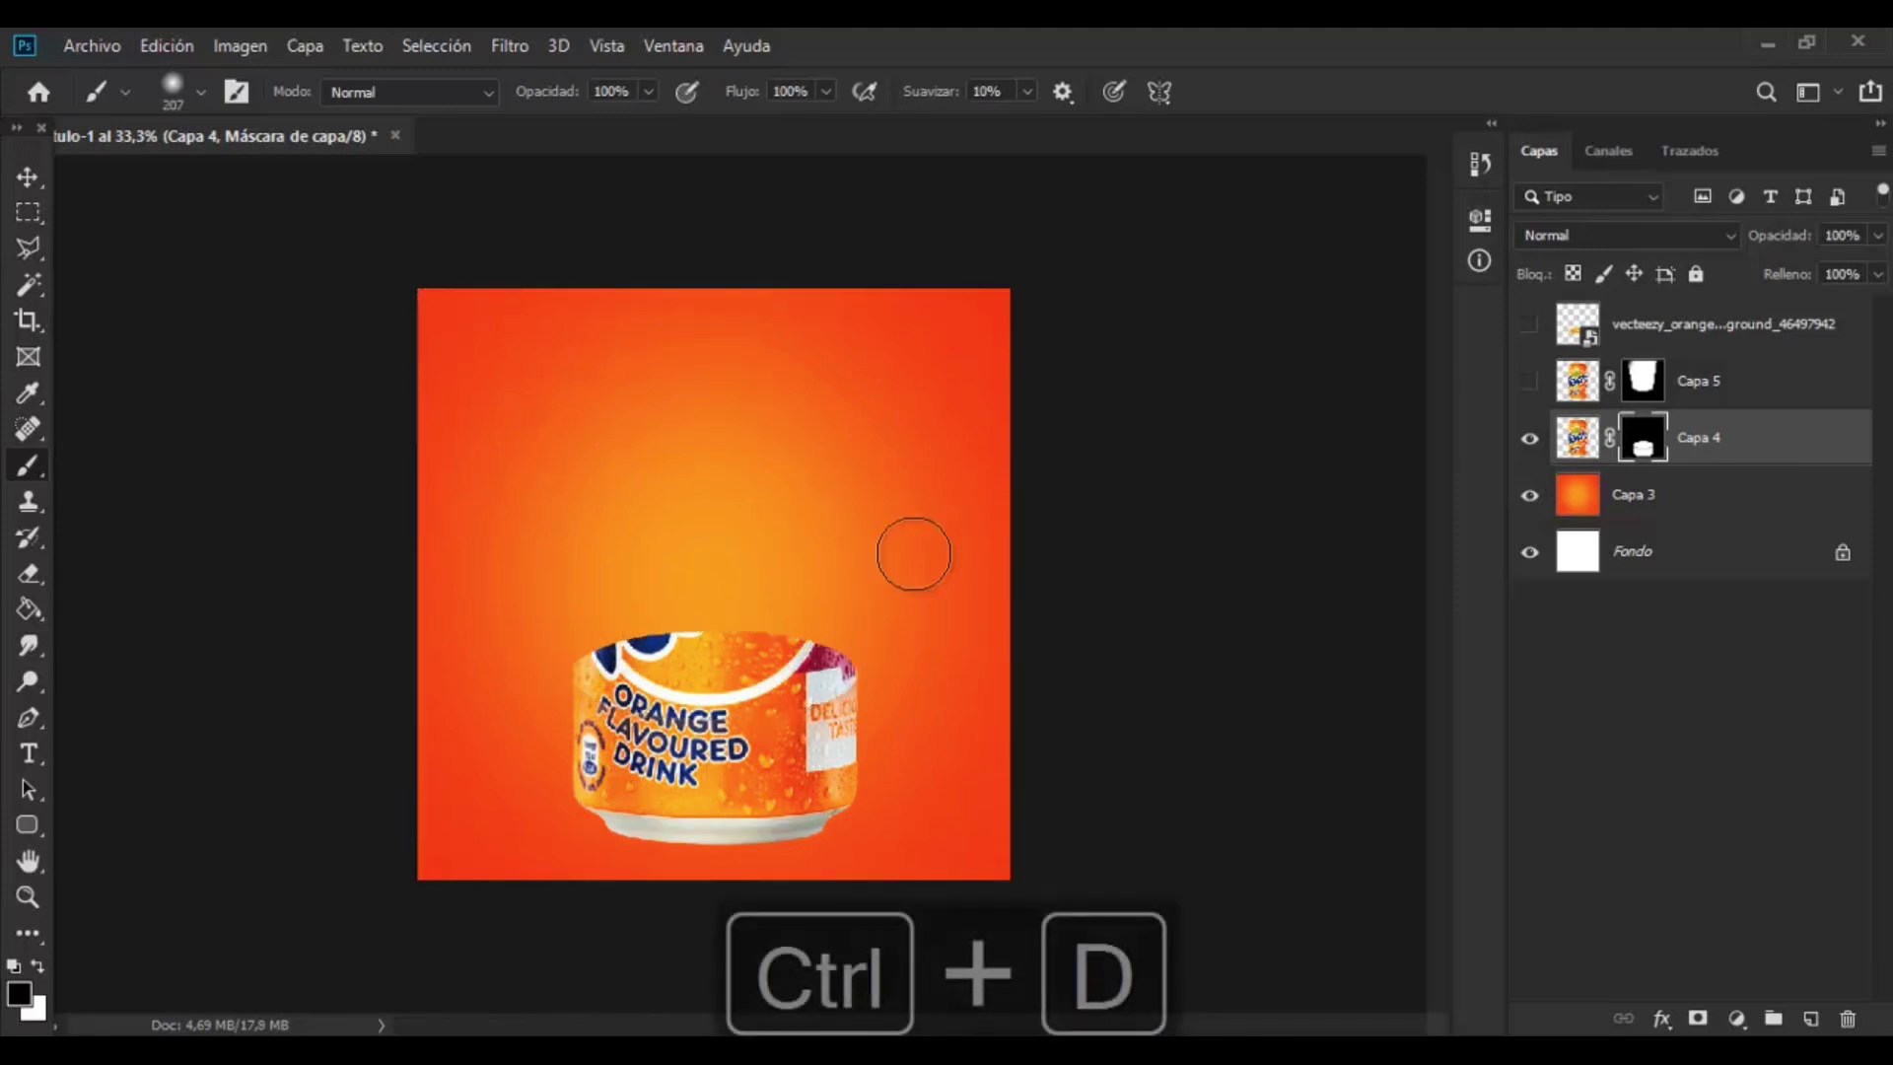
- Show the orange slice, outline the can body beneath it and fill that selection with sampled orange on a new layer
{"action": "left_click", "coordinate": [1529, 323]}
{"action": "key", "text": "ctrl+plus"}
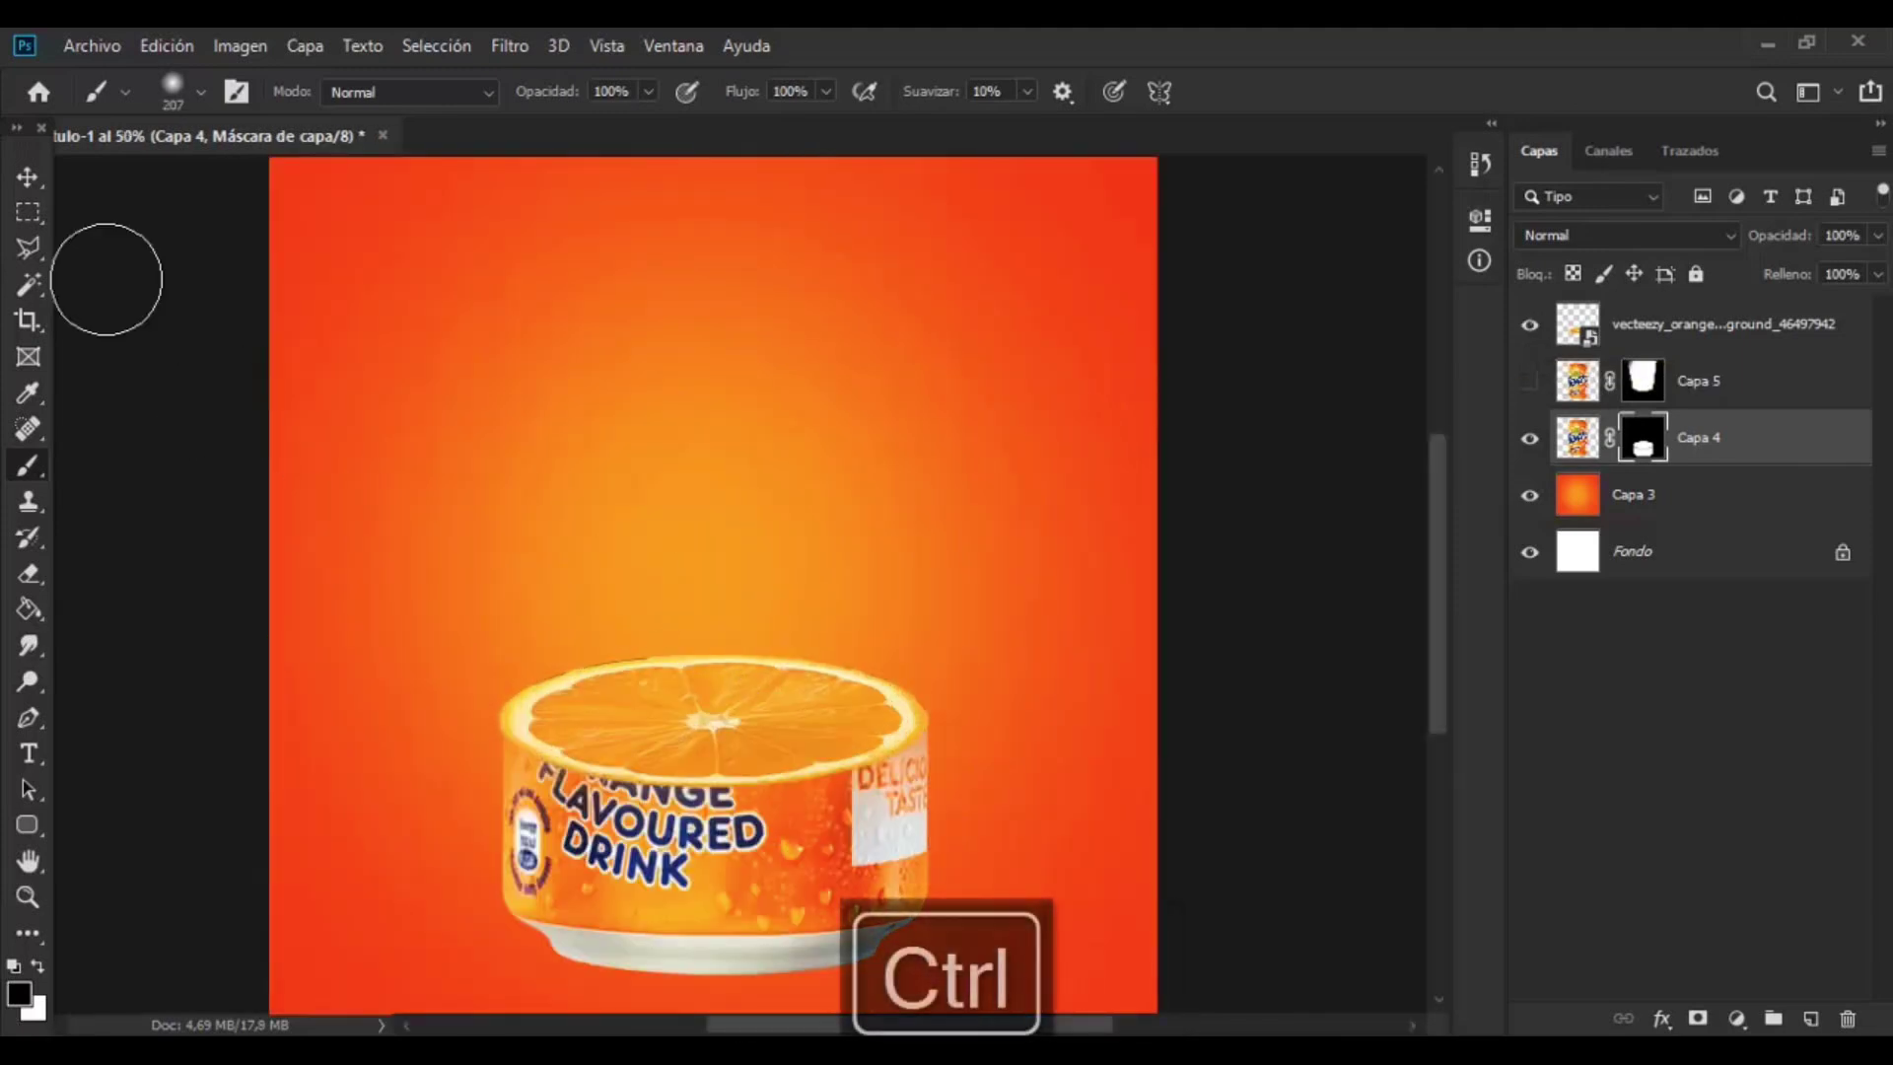
{"action": "left_click", "coordinate": [28, 248]}
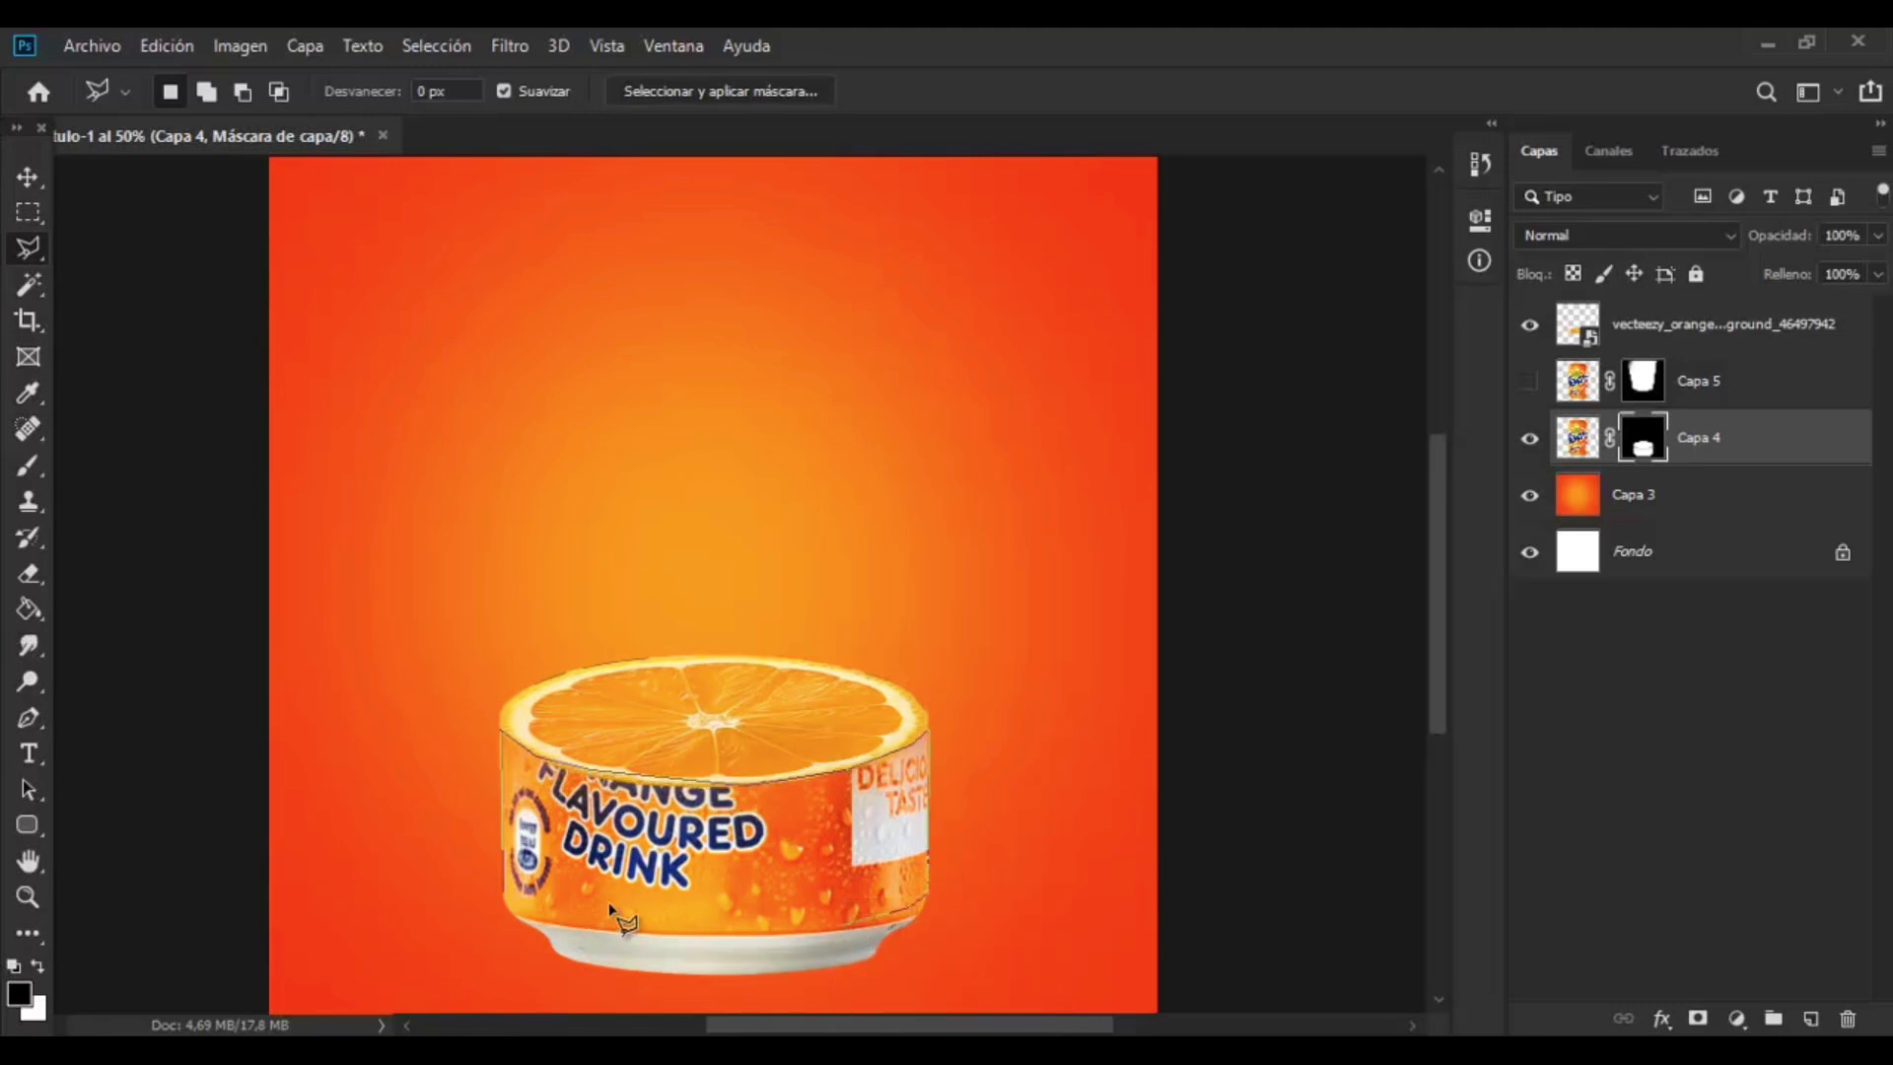
{"action": "left_click", "coordinate": [1810, 1018]}
{"action": "left_click", "coordinate": [28, 393]}
{"action": "left_click", "coordinate": [613, 869]}
{"action": "left_click", "coordinate": [28, 610]}
{"action": "left_click", "coordinate": [861, 820]}
{"action": "key", "text": "ctrl+d"}
{"action": "key", "text": "F9"}
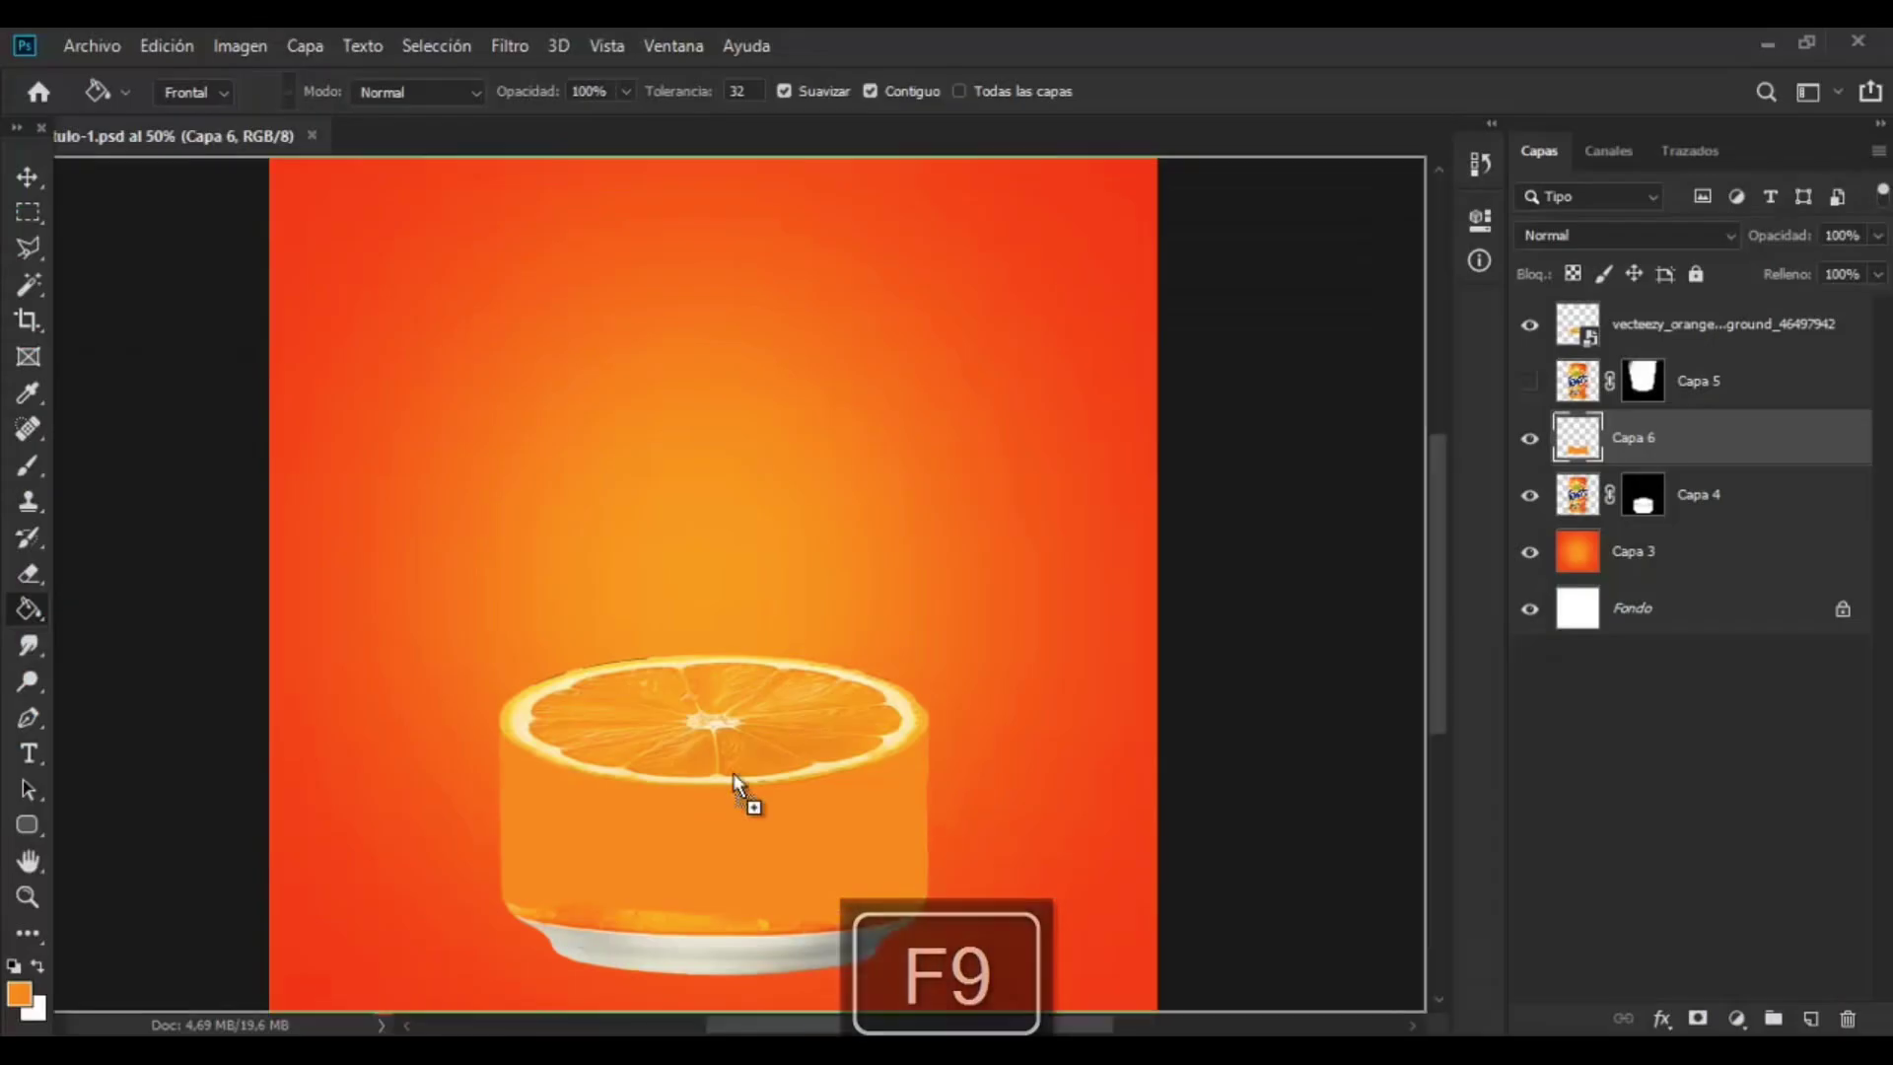
- Place the whole orange image over the can base and mask it to the selected body area below the slice
{"action": "left_click_drag", "start_coordinate": [733, 774], "coordinate": [734, 775]}
{"action": "key", "text": "ctrl+minus"}
{"action": "left_click_drag", "start_coordinate": [937, 805], "coordinate": [870, 741]}
{"action": "left_click_drag", "start_coordinate": [803, 631], "coordinate": [804, 702]}
{"action": "key", "text": "Return"}
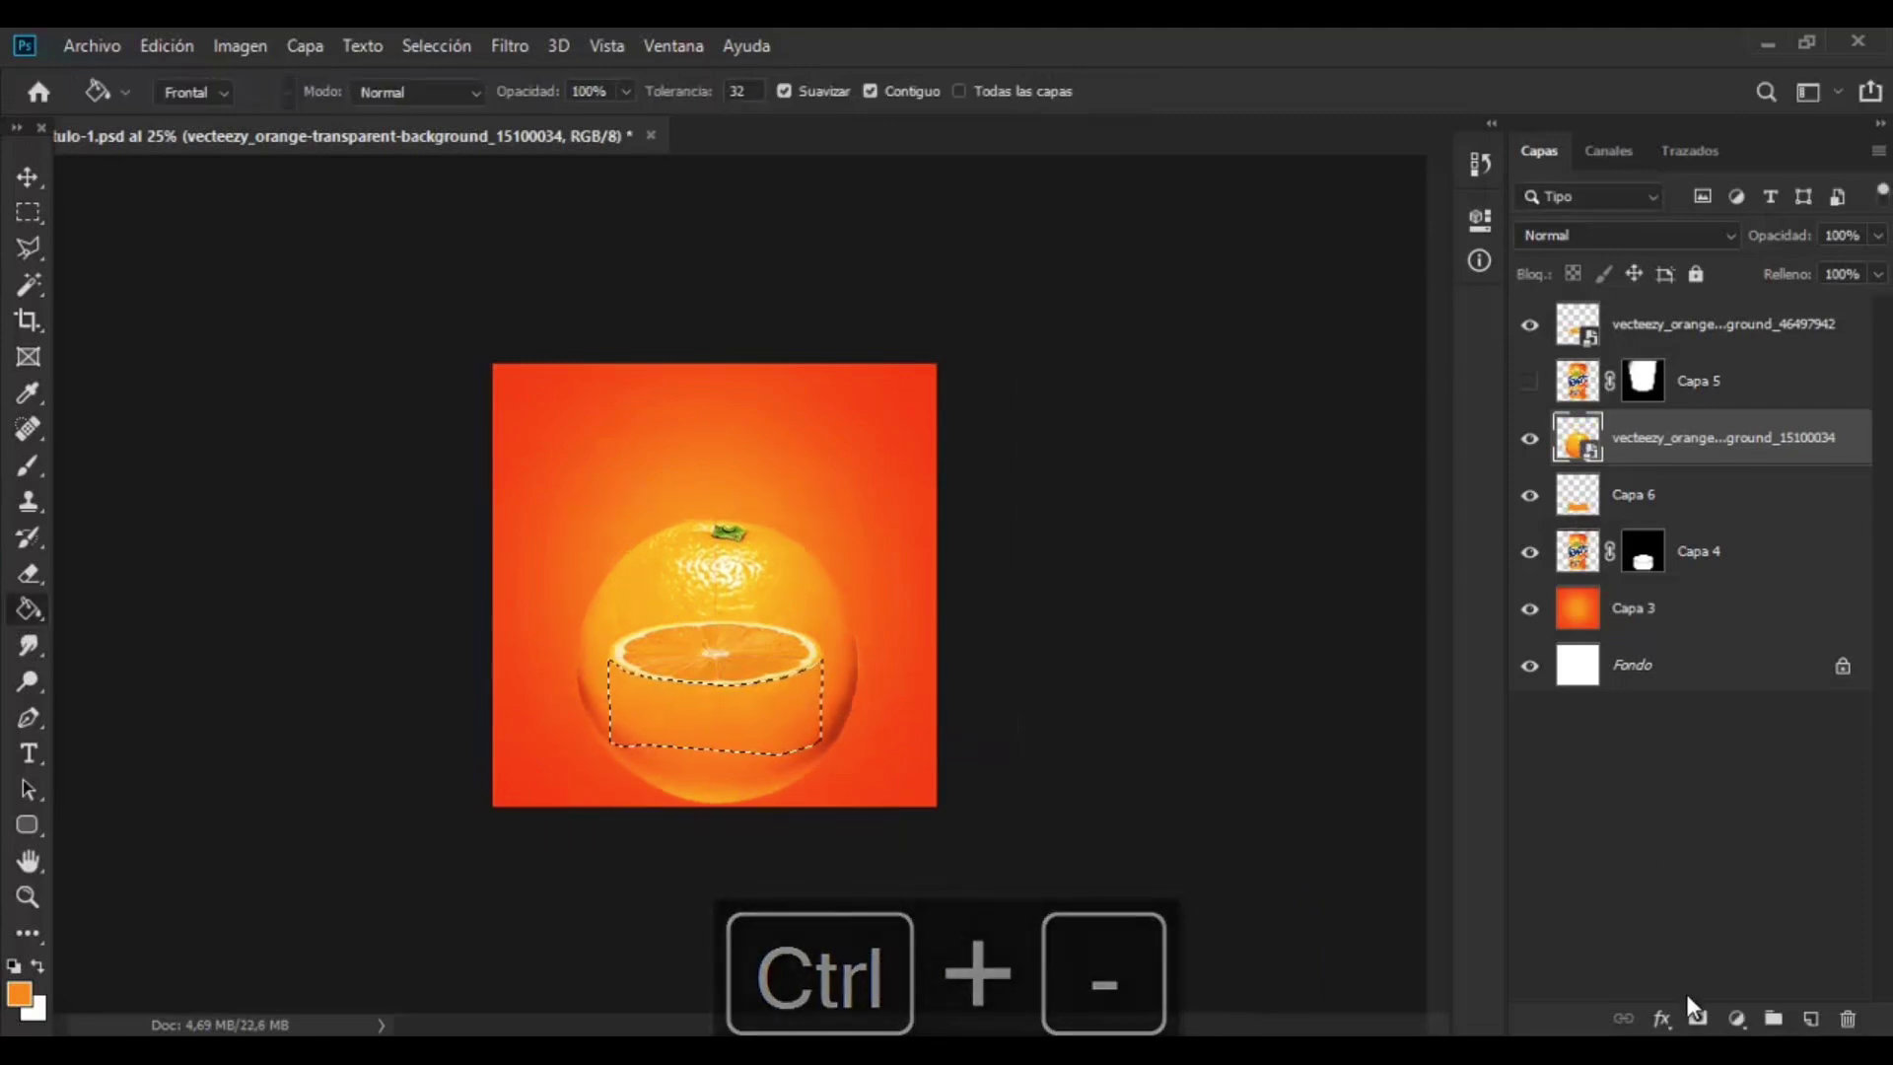
{"action": "left_click", "coordinate": [1698, 1019]}
{"action": "key", "text": "ctrl+plus"}
{"action": "key", "text": "ctrl+plus"}
{"action": "key", "text": "b"}
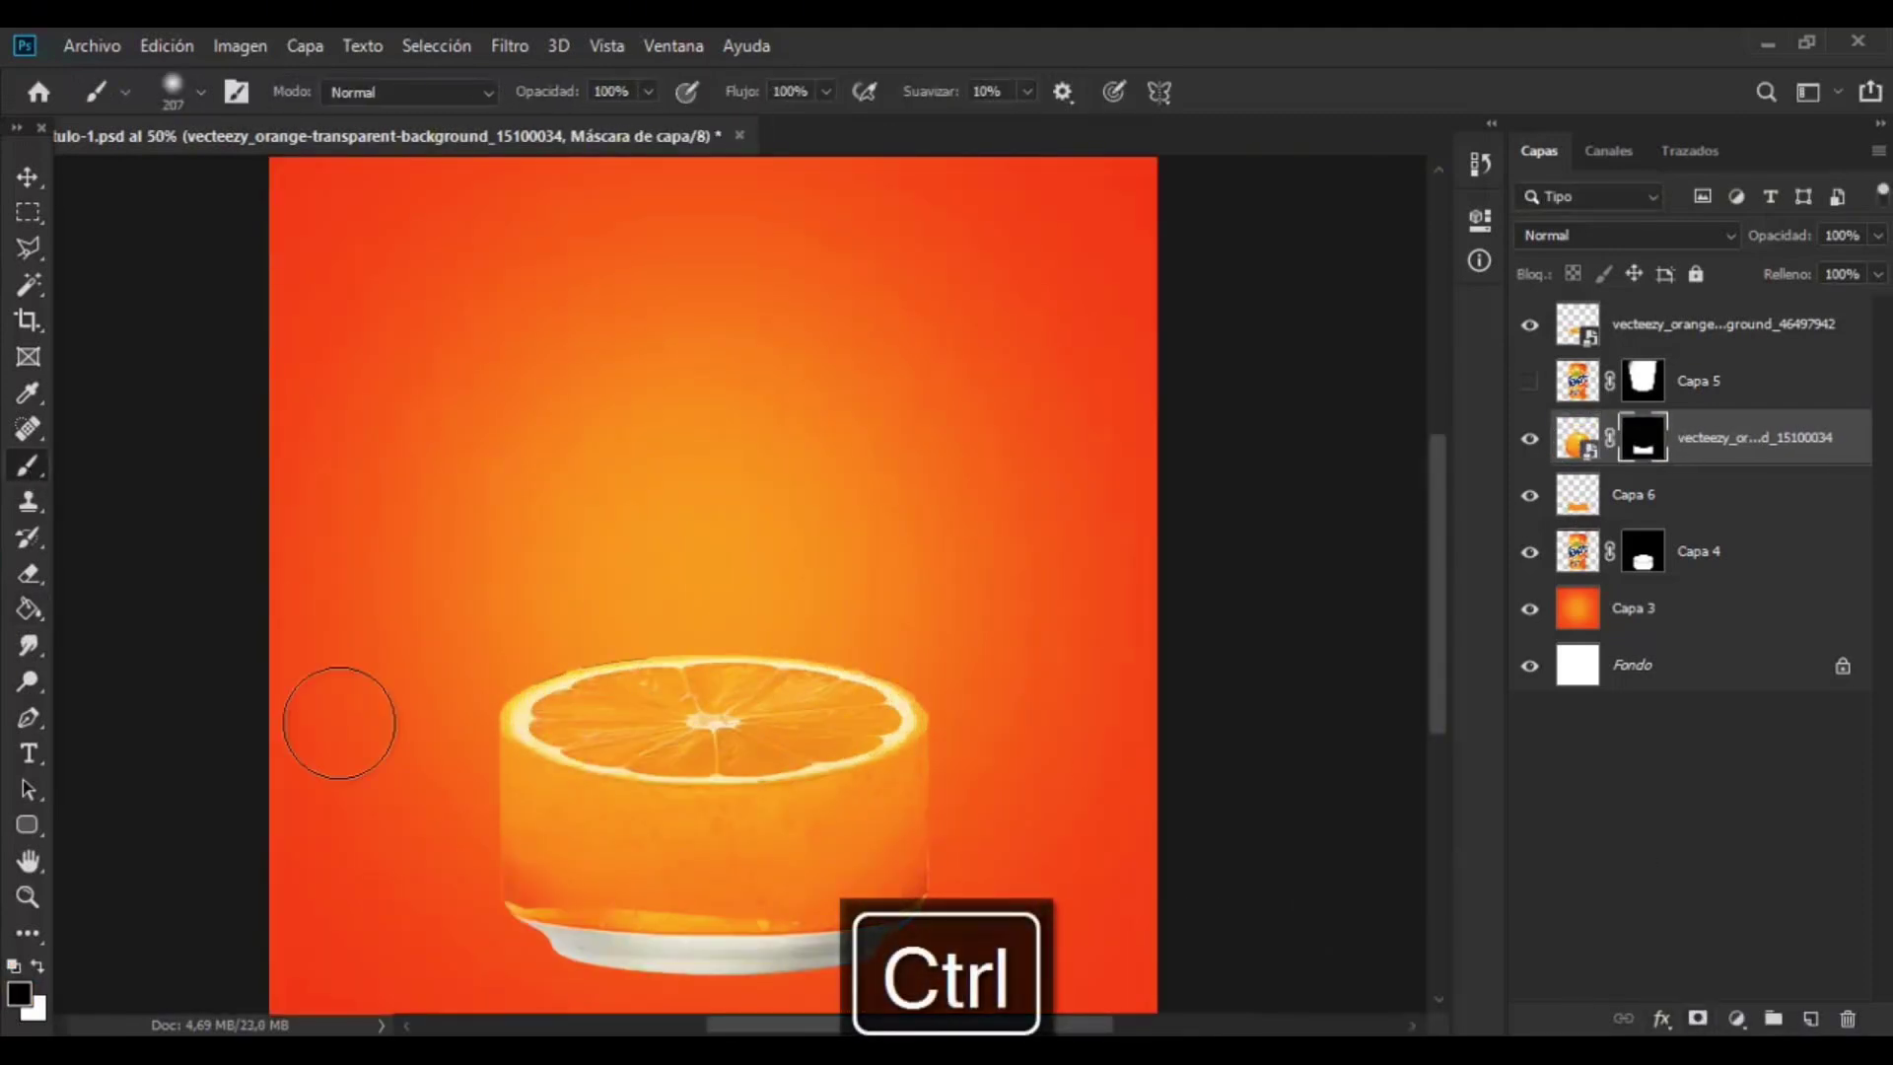
- Hide the flat orange fill layer and lower the whole-orange layer's opacity to 66%
{"action": "left_click", "coordinate": [1529, 438]}
{"action": "left_click", "coordinate": [1530, 495]}
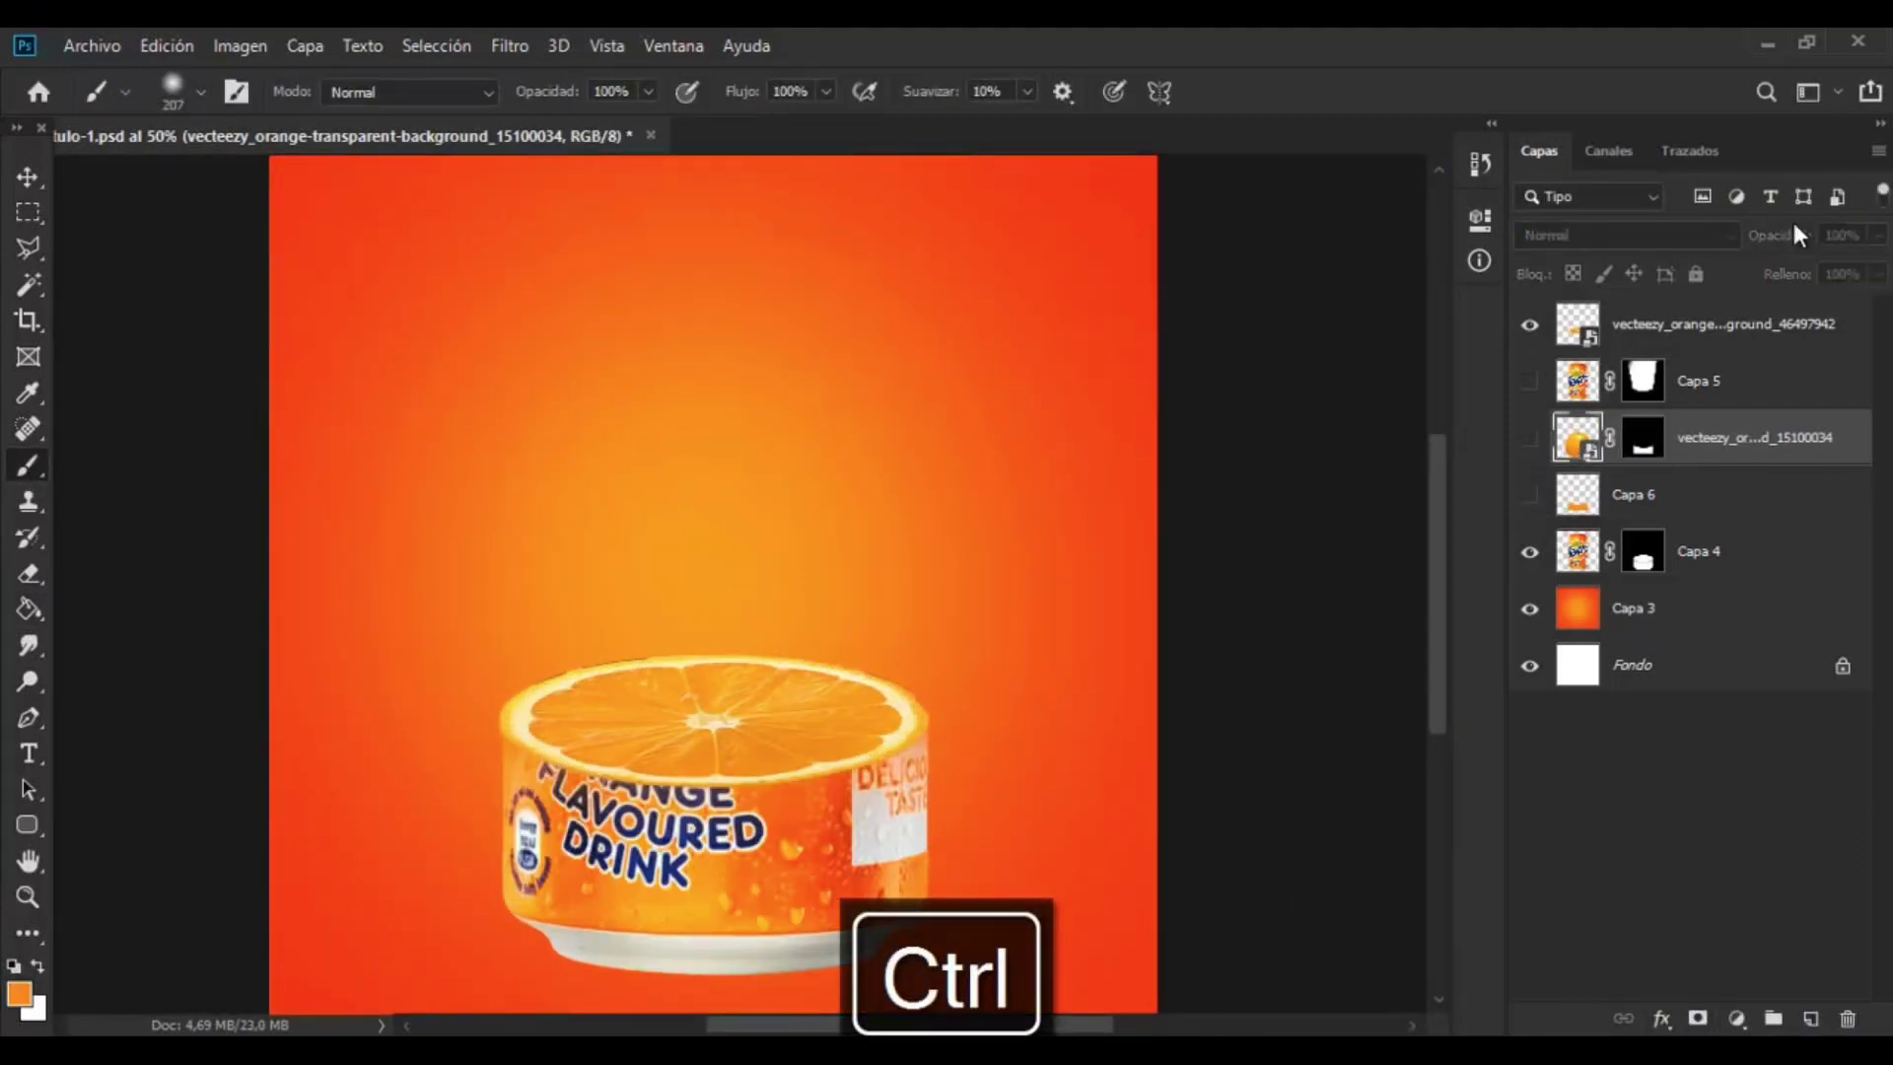
{"action": "left_click", "coordinate": [1529, 437]}
{"action": "left_click", "coordinate": [1878, 234]}
{"action": "left_click_drag", "start_coordinate": [1880, 266], "coordinate": [1826, 269]}
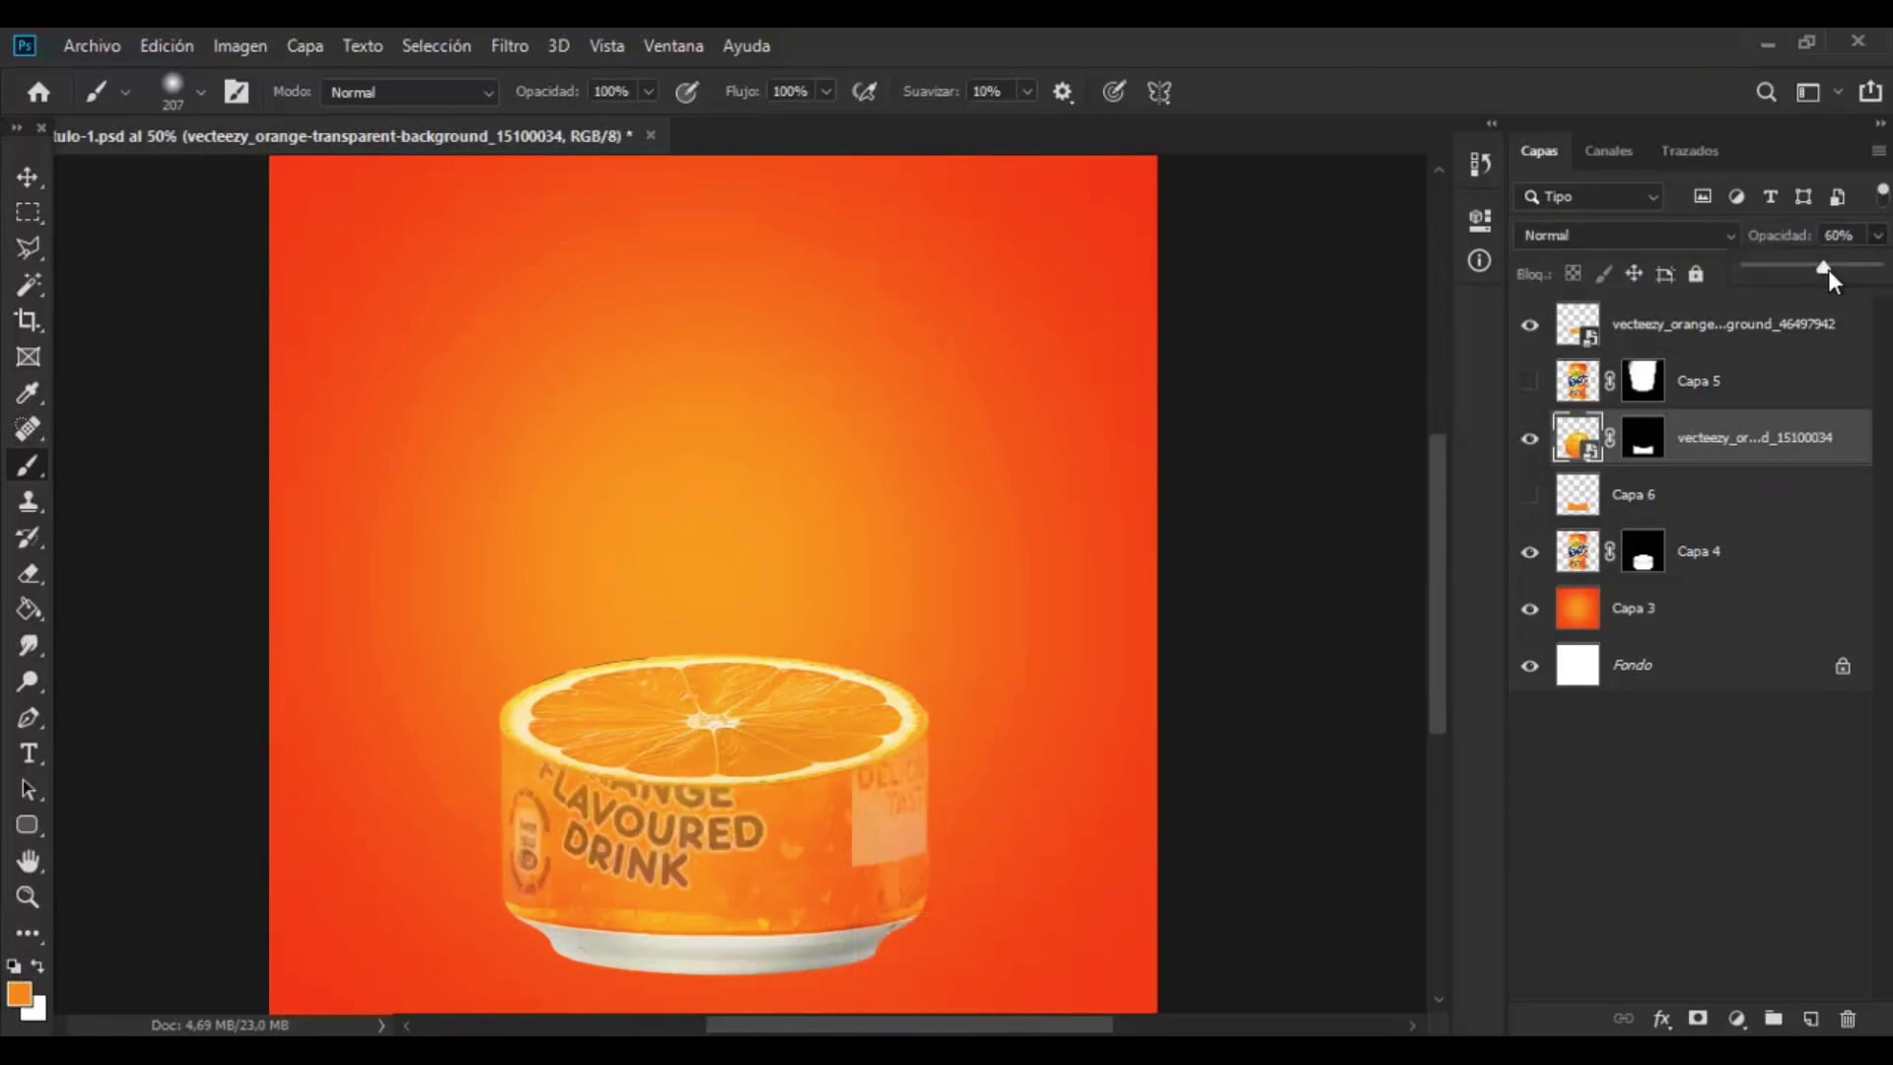
{"action": "left_click", "coordinate": [1642, 437]}
{"action": "key", "text": "ctrl+plus"}
{"action": "left_click_drag", "start_coordinate": [1437, 591], "coordinate": [1438, 663]}
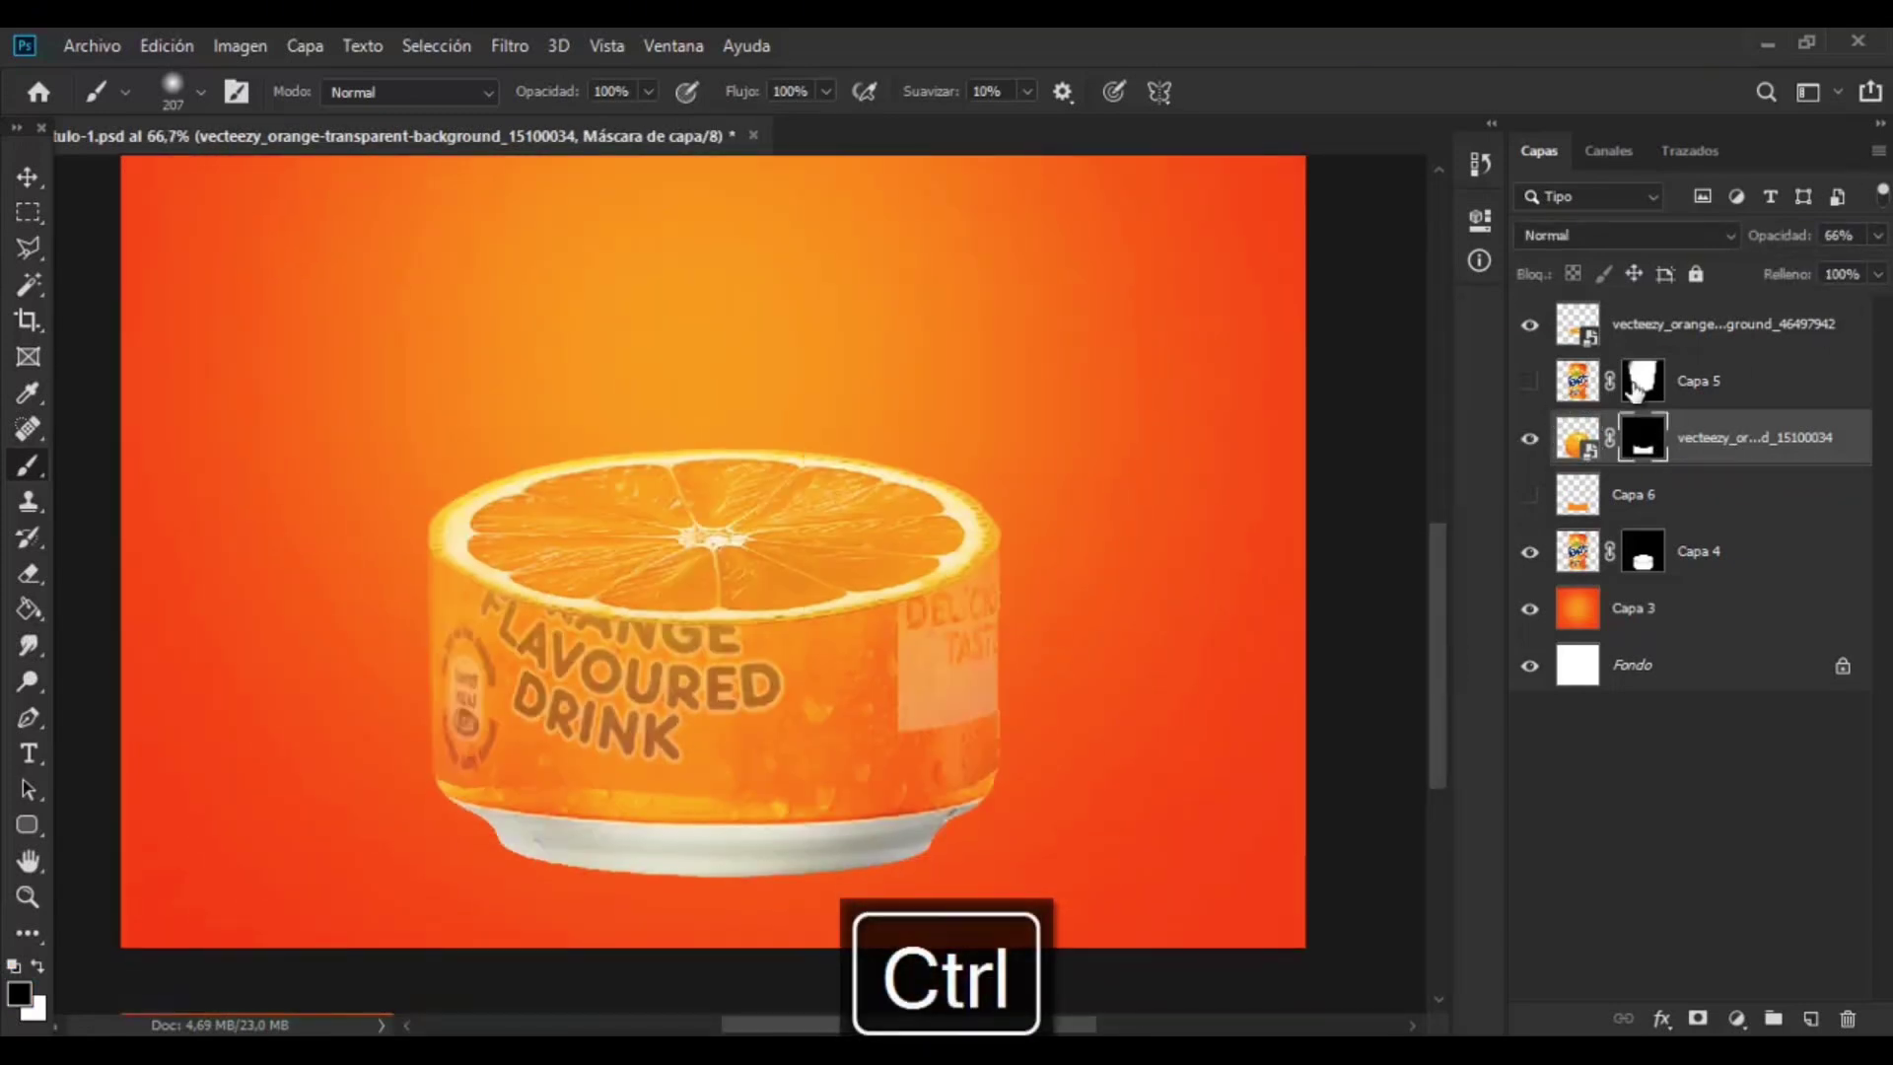
- Restore the whole-orange layer to 100% opacity and paint its mask at 56% brush opacity along the can's lower edge
{"action": "left_click", "coordinate": [1878, 235]}
{"action": "left_click_drag", "start_coordinate": [1833, 267], "coordinate": [1879, 268]}
{"action": "left_click", "coordinate": [648, 92]}
{"action": "left_click_drag", "start_coordinate": [646, 124], "coordinate": [593, 127]}
{"action": "key", "text": "ctrl+z"}
{"action": "mouse_move", "coordinate": [498, 811]}
{"action": "left_mouse_down"}
{"action": "mouse_move", "coordinate": [536, 831]}
{"action": "mouse_move", "coordinate": [471, 776]}
{"action": "left_mouse_up"}
{"action": "left_click", "coordinate": [37, 967]}
{"action": "left_click_drag", "start_coordinate": [537, 772], "coordinate": [550, 767]}
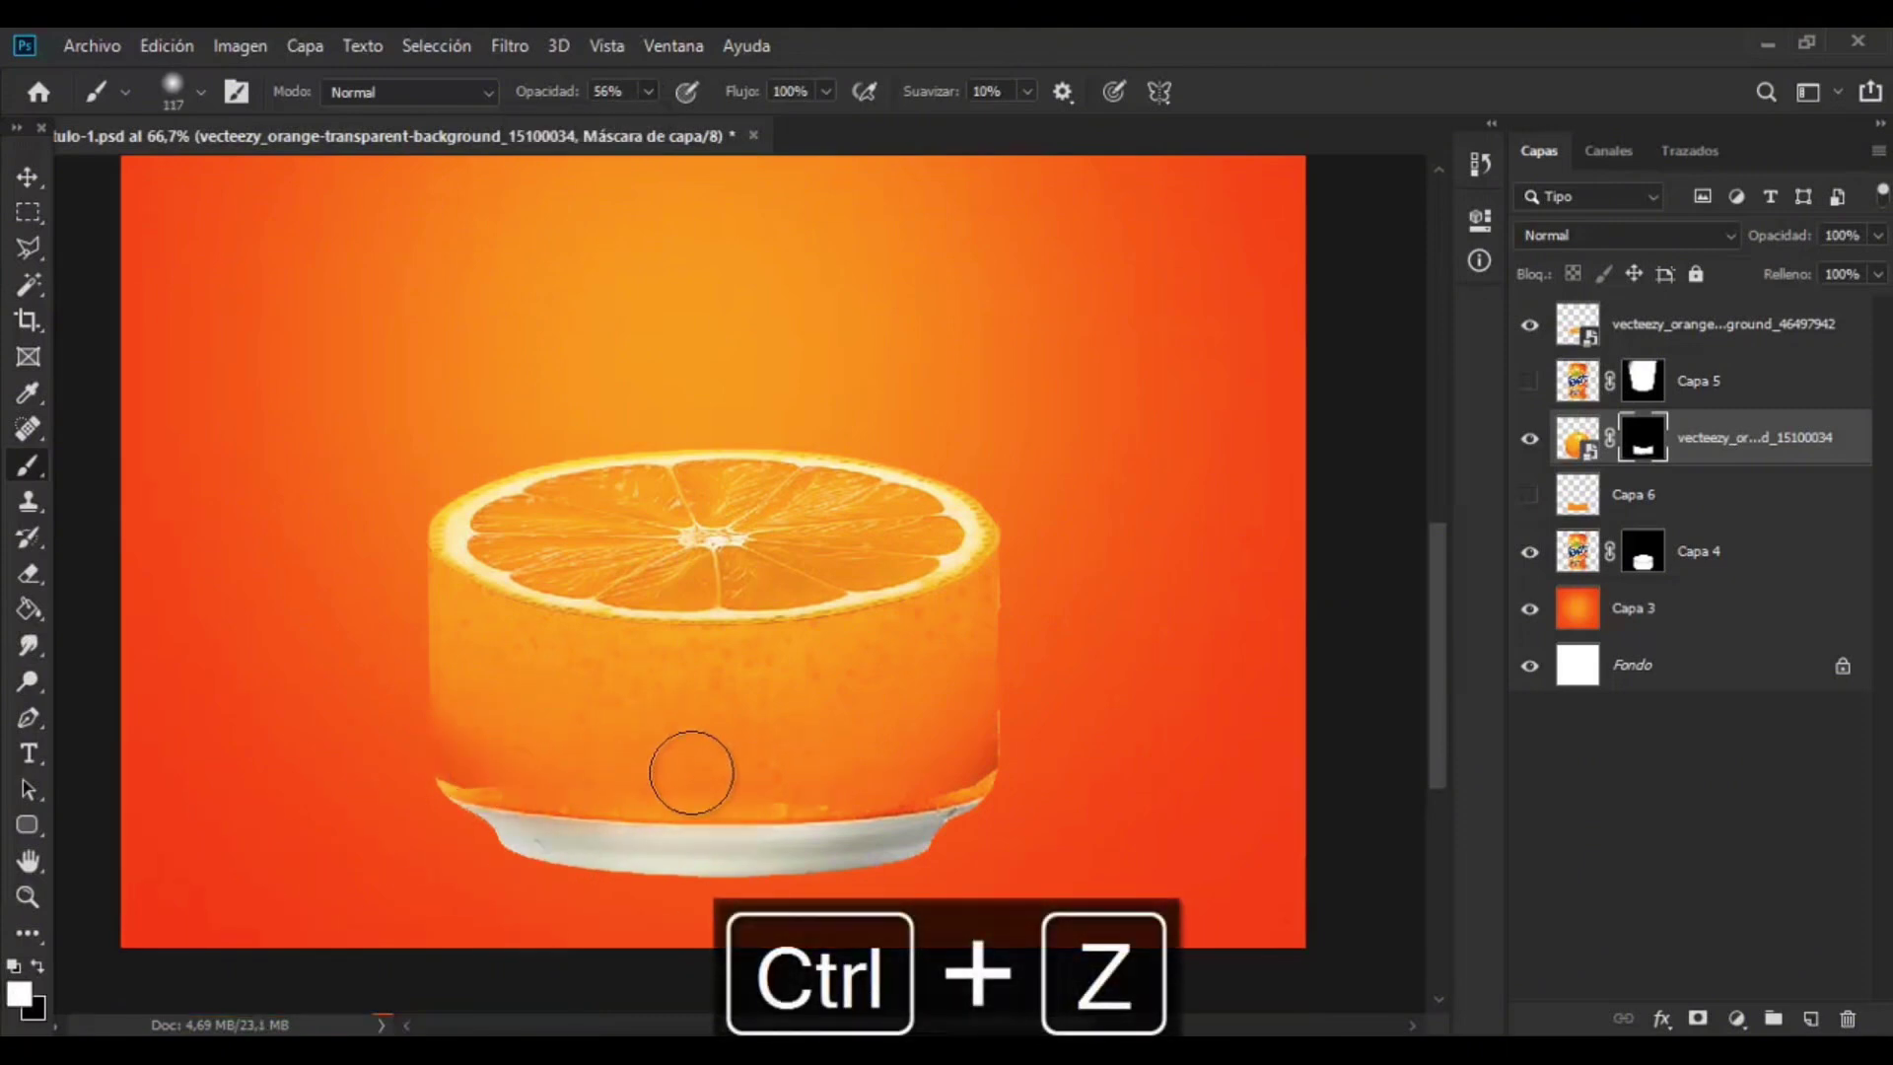
{"action": "left_click_drag", "start_coordinate": [943, 777], "coordinate": [979, 771]}
- Refine the orange peel's mask with a 36% opacity brush around the can's sides and base, comparing with the layer hidden
{"action": "left_click", "coordinate": [1528, 455]}
{"action": "left_click", "coordinate": [1528, 454]}
{"action": "key", "text": "ctrl+z"}
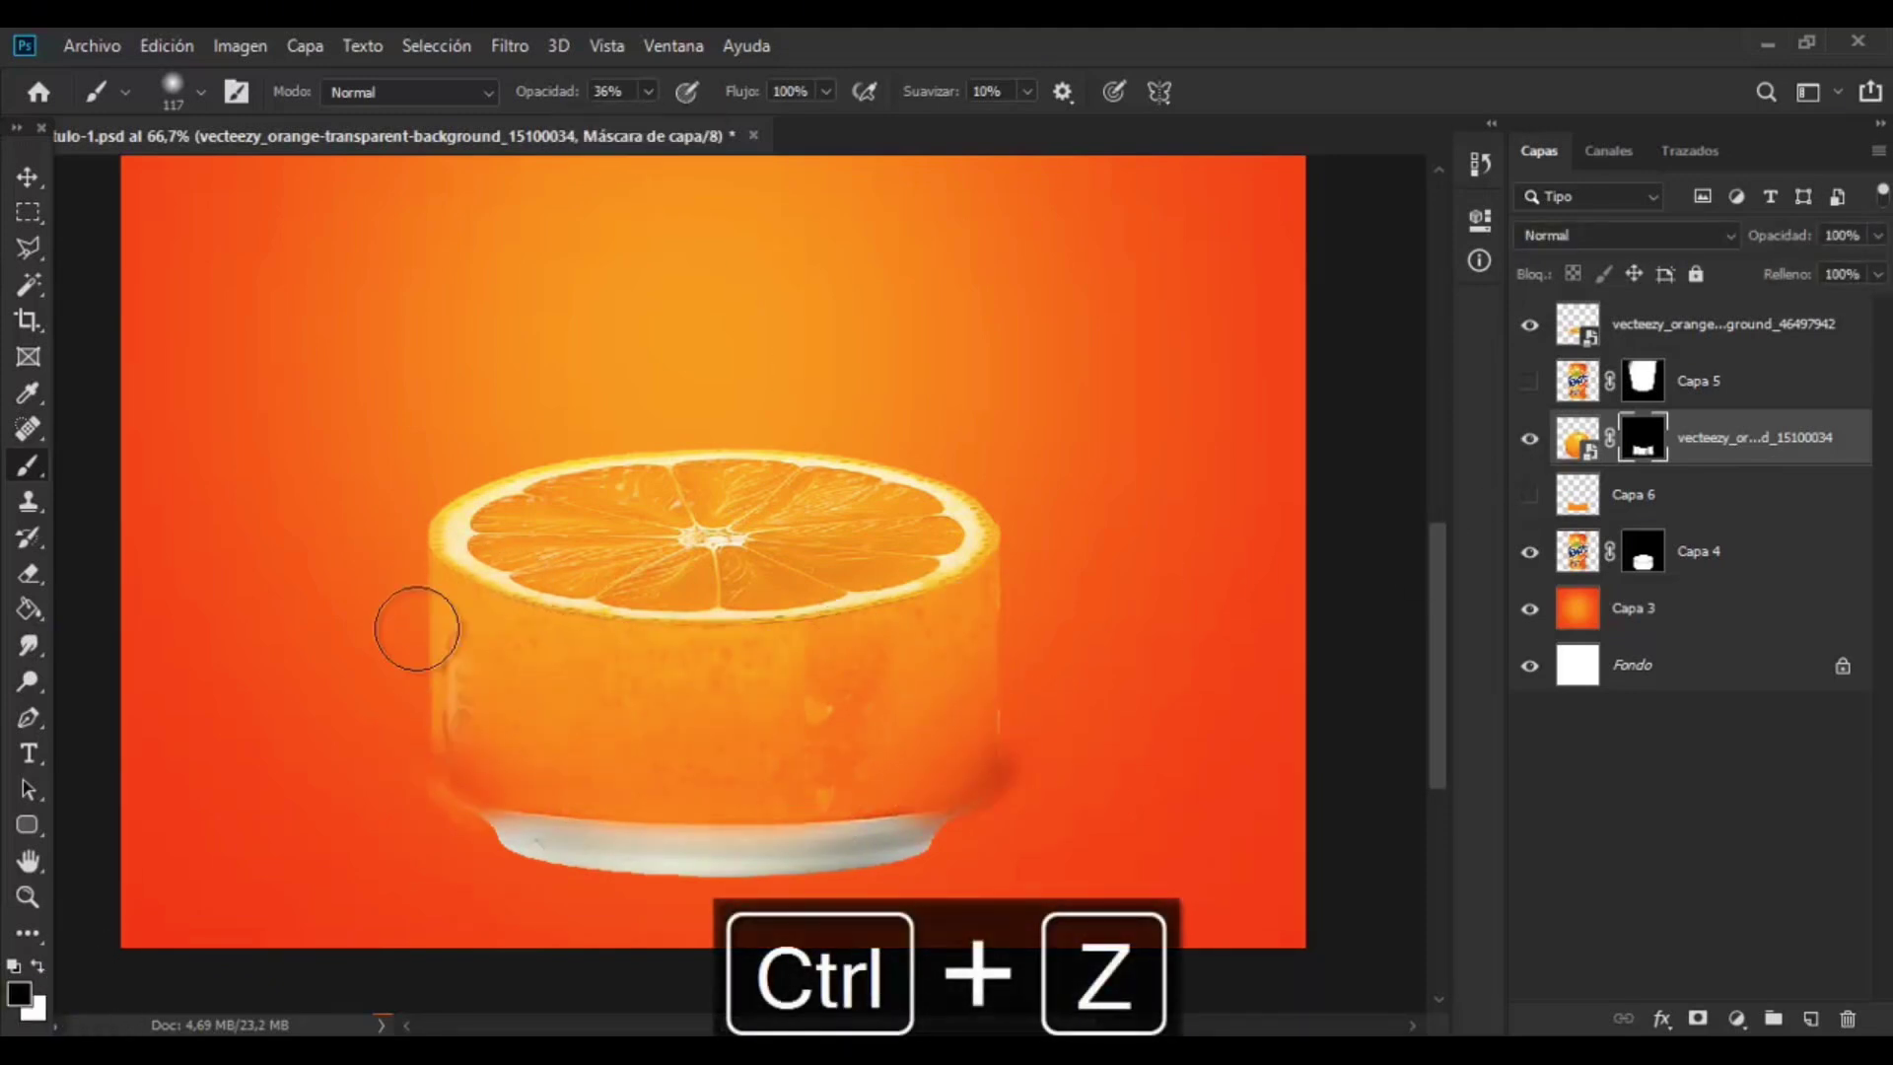
{"action": "left_click", "coordinate": [1529, 438]}
{"action": "left_click", "coordinate": [1529, 438]}
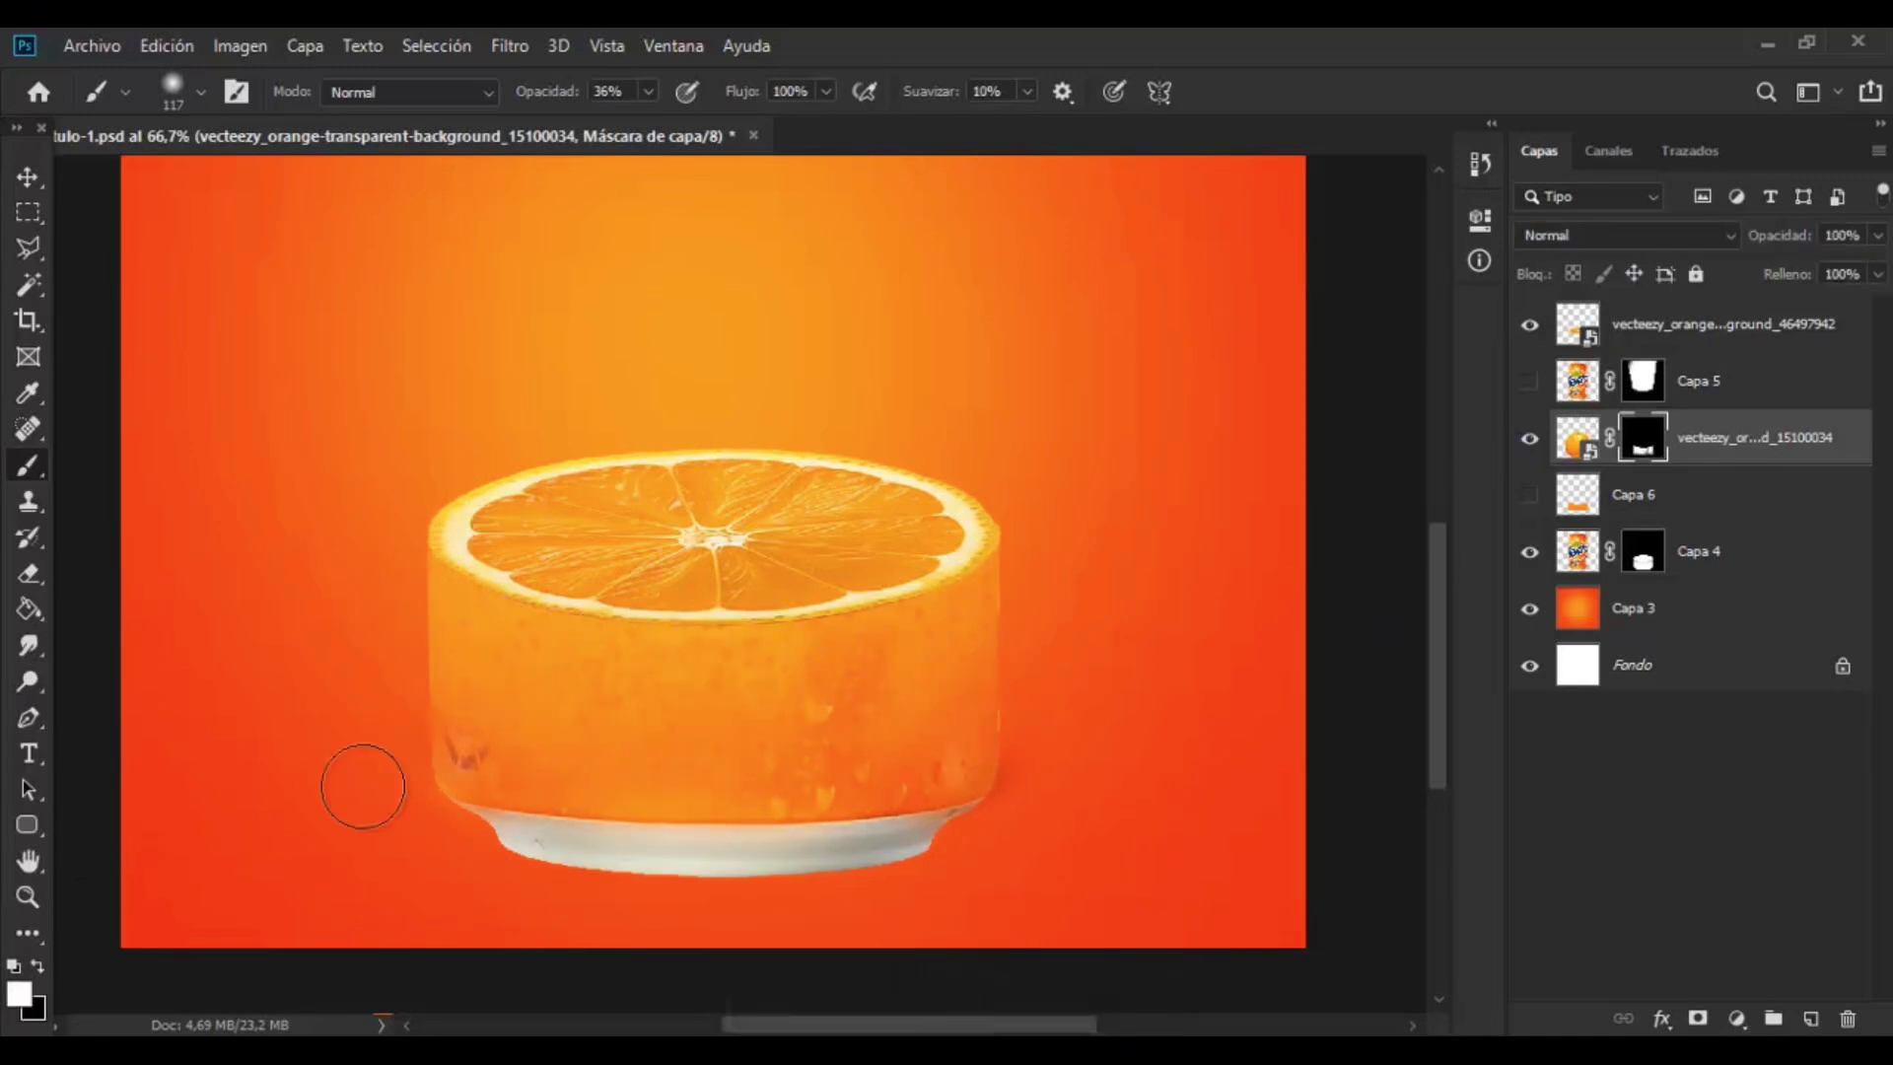
- Rasterize the masked peel into its own layer and mask it with the shape of the can base from Capa 4
{"action": "key", "text": "ctrl+minus"}
{"action": "key", "text": "ctrl+minus"}
{"action": "key", "text": "ctrl+minus"}
{"action": "key", "text": "ctrl+plus"}
{"action": "key", "text": "ctrl+plus"}
{"action": "left_click", "coordinate": [1643, 556], "text": "ctrl"}
{"action": "left_click", "coordinate": [1734, 451]}
{"action": "key", "text": "ctrl+j"}
{"action": "key", "text": "ctrl+e"}
{"action": "left_click", "coordinate": [1698, 1019]}
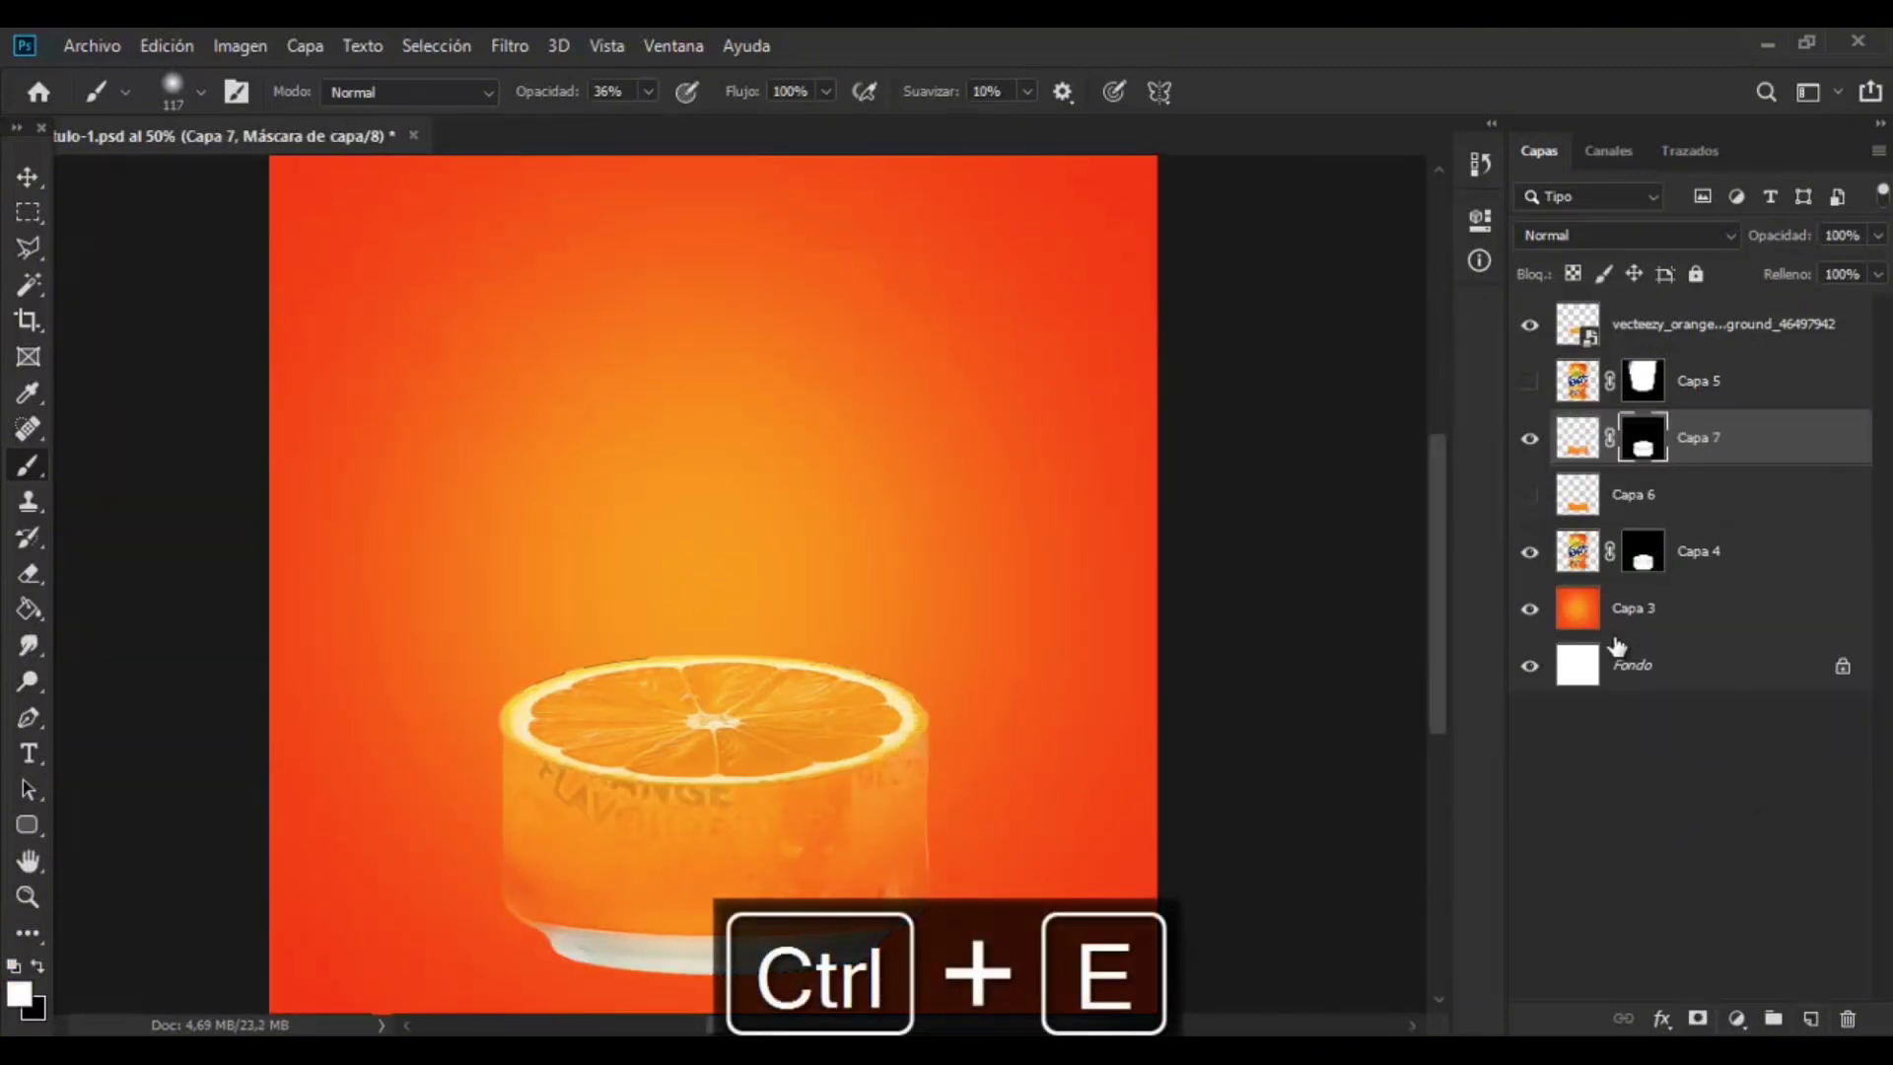
- Paint Capa 7 at 100% brush opacity to cover the label lettering, clear the selection and show the upper can
{"action": "left_click_drag", "start_coordinate": [666, 126], "coordinate": [740, 127]}
{"action": "mouse_move", "coordinate": [726, 824]}
{"action": "left_mouse_down"}
{"action": "mouse_move", "coordinate": [531, 768]}
{"action": "mouse_move", "coordinate": [873, 807]}
{"action": "left_mouse_up"}
{"action": "key", "text": "ctrl+d"}
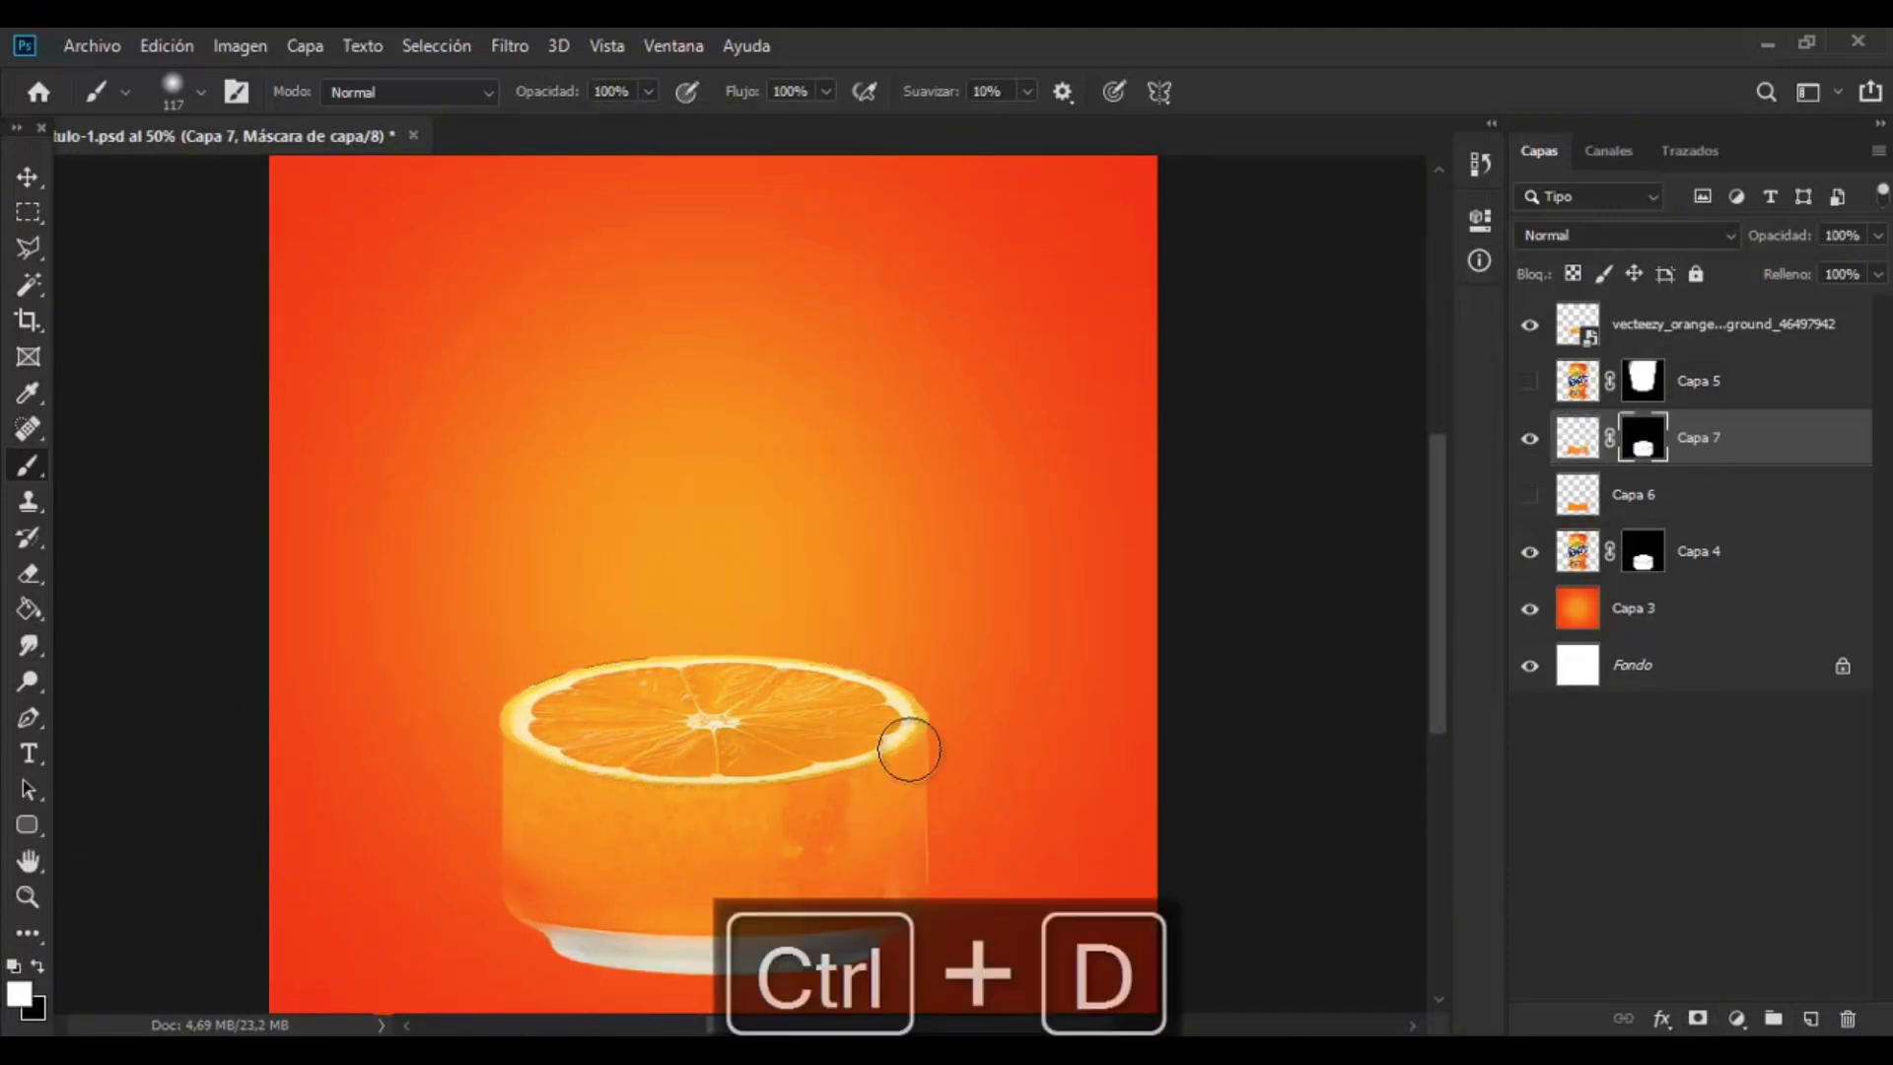
{"action": "key", "text": "ctrl+minus"}
{"action": "left_click", "coordinate": [1527, 382]}
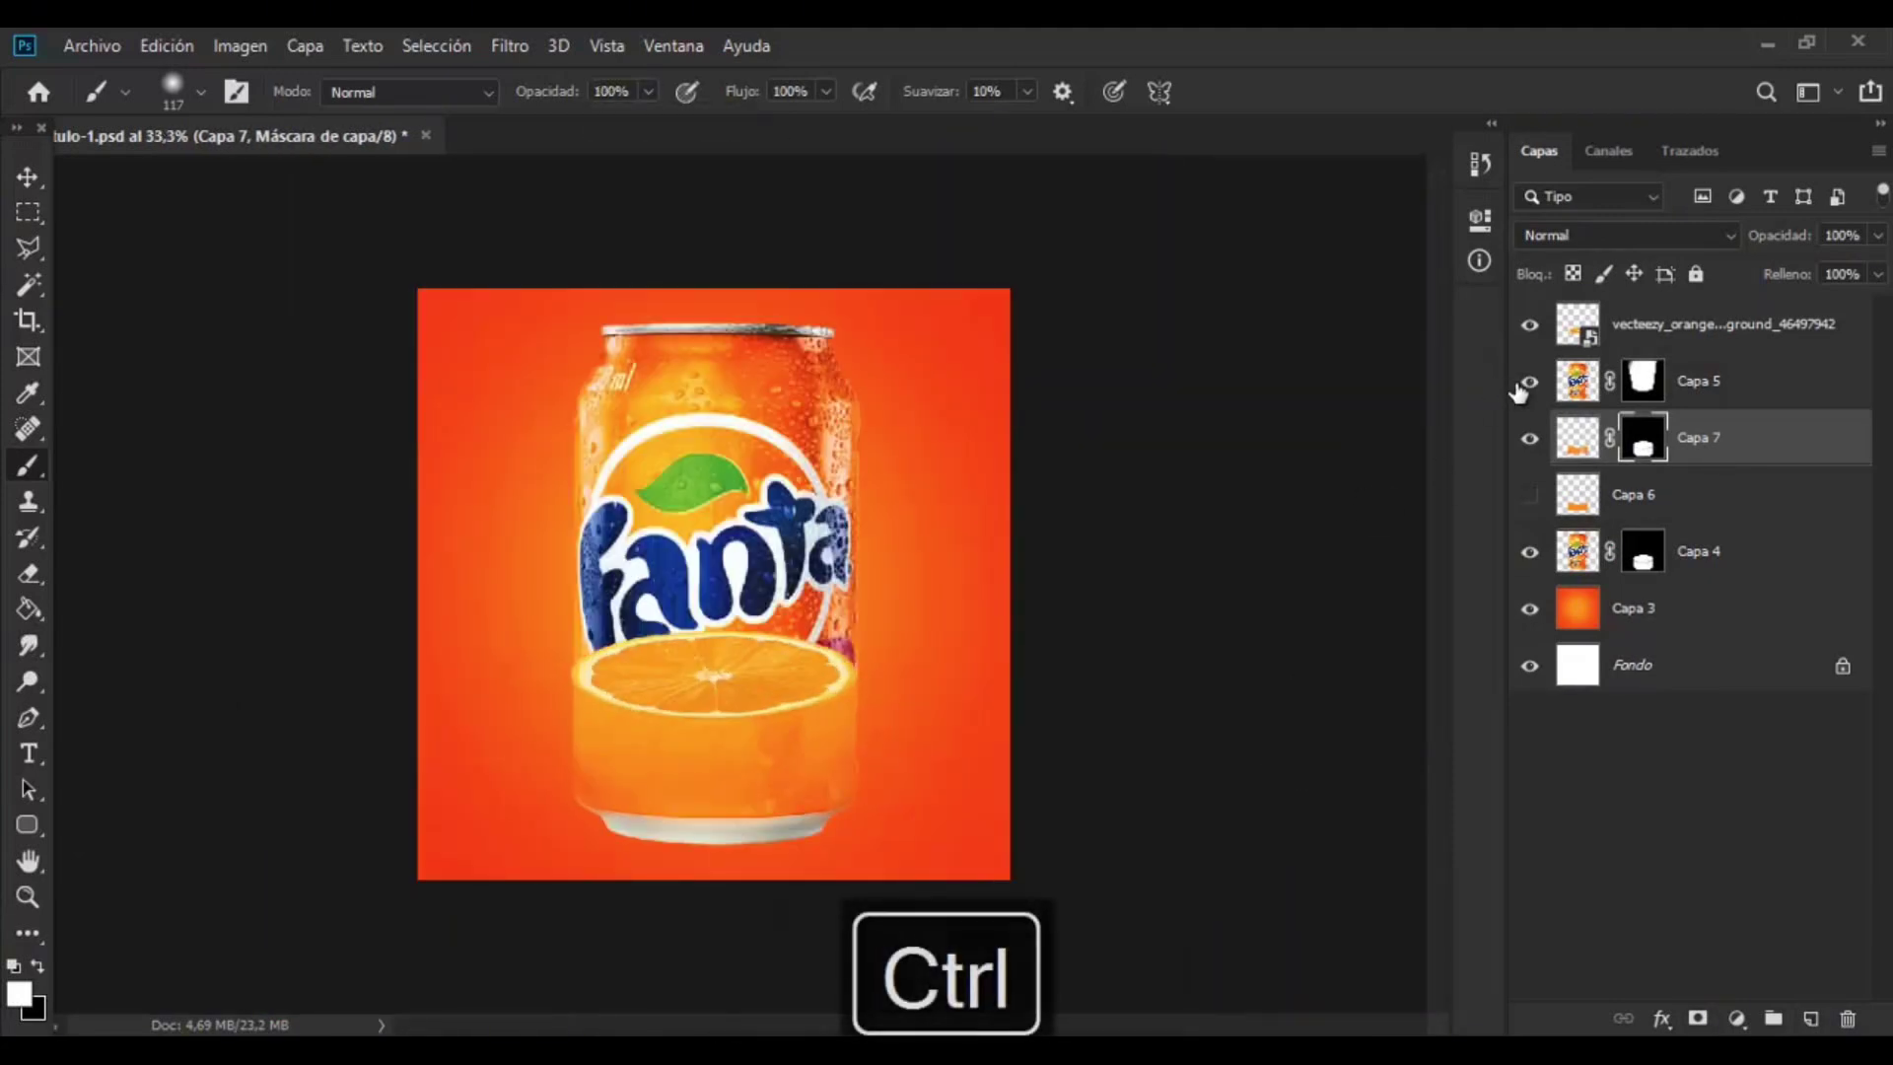
- Select the slice, upper can, peel and can base layers together and scale them down on the canvas
{"action": "left_click", "coordinate": [1571, 393]}
{"action": "left_click", "coordinate": [1530, 439]}
{"action": "left_click", "coordinate": [1530, 439]}
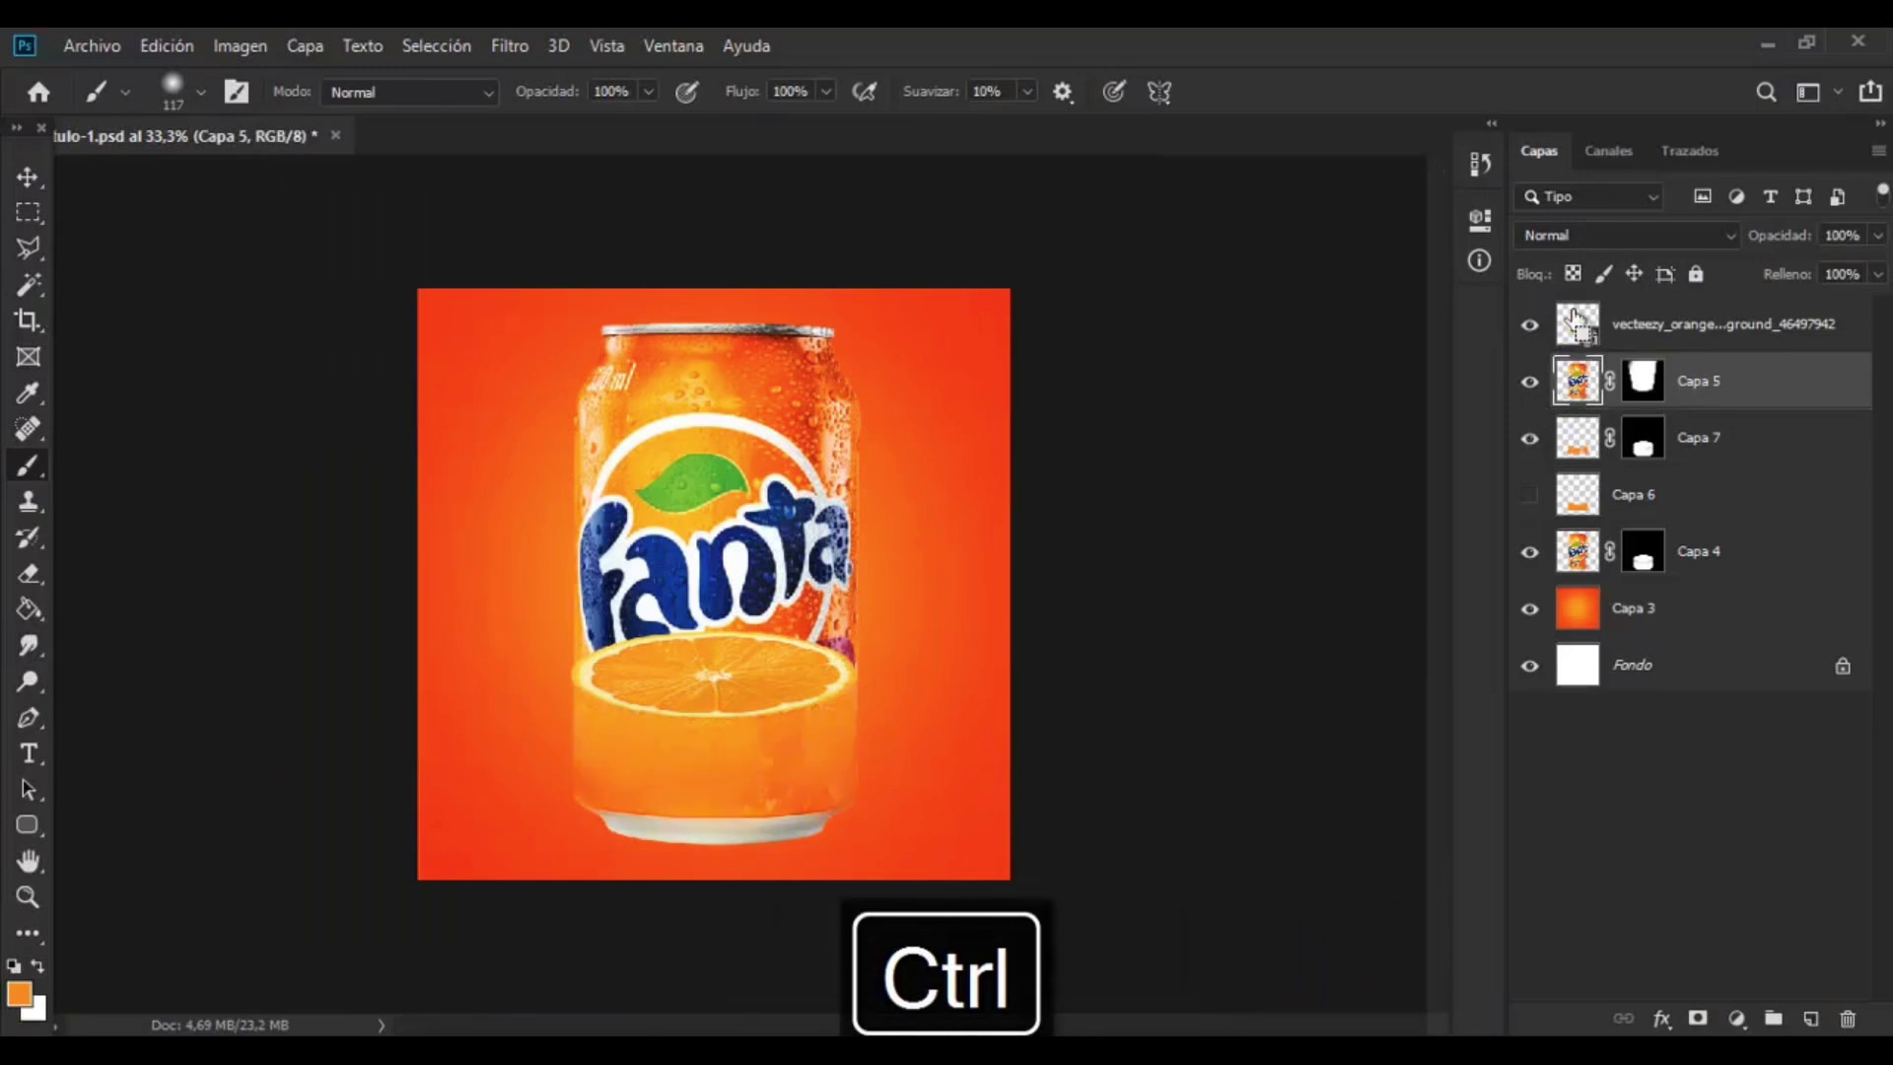
{"action": "left_click", "coordinate": [1649, 330], "text": "ctrl"}
{"action": "left_click", "coordinate": [1688, 449], "text": "ctrl"}
{"action": "left_click", "coordinate": [1727, 558], "text": "ctrl"}
{"action": "key", "text": "ctrl+t"}
{"action": "left_click_drag", "start_coordinate": [890, 326], "coordinate": [793, 397]}
{"action": "left_click", "coordinate": [28, 178]}
{"action": "left_click", "coordinate": [1709, 393]}
{"action": "left_click", "coordinate": [1705, 336], "text": "ctrl"}
{"action": "key", "text": "ctrl+t"}
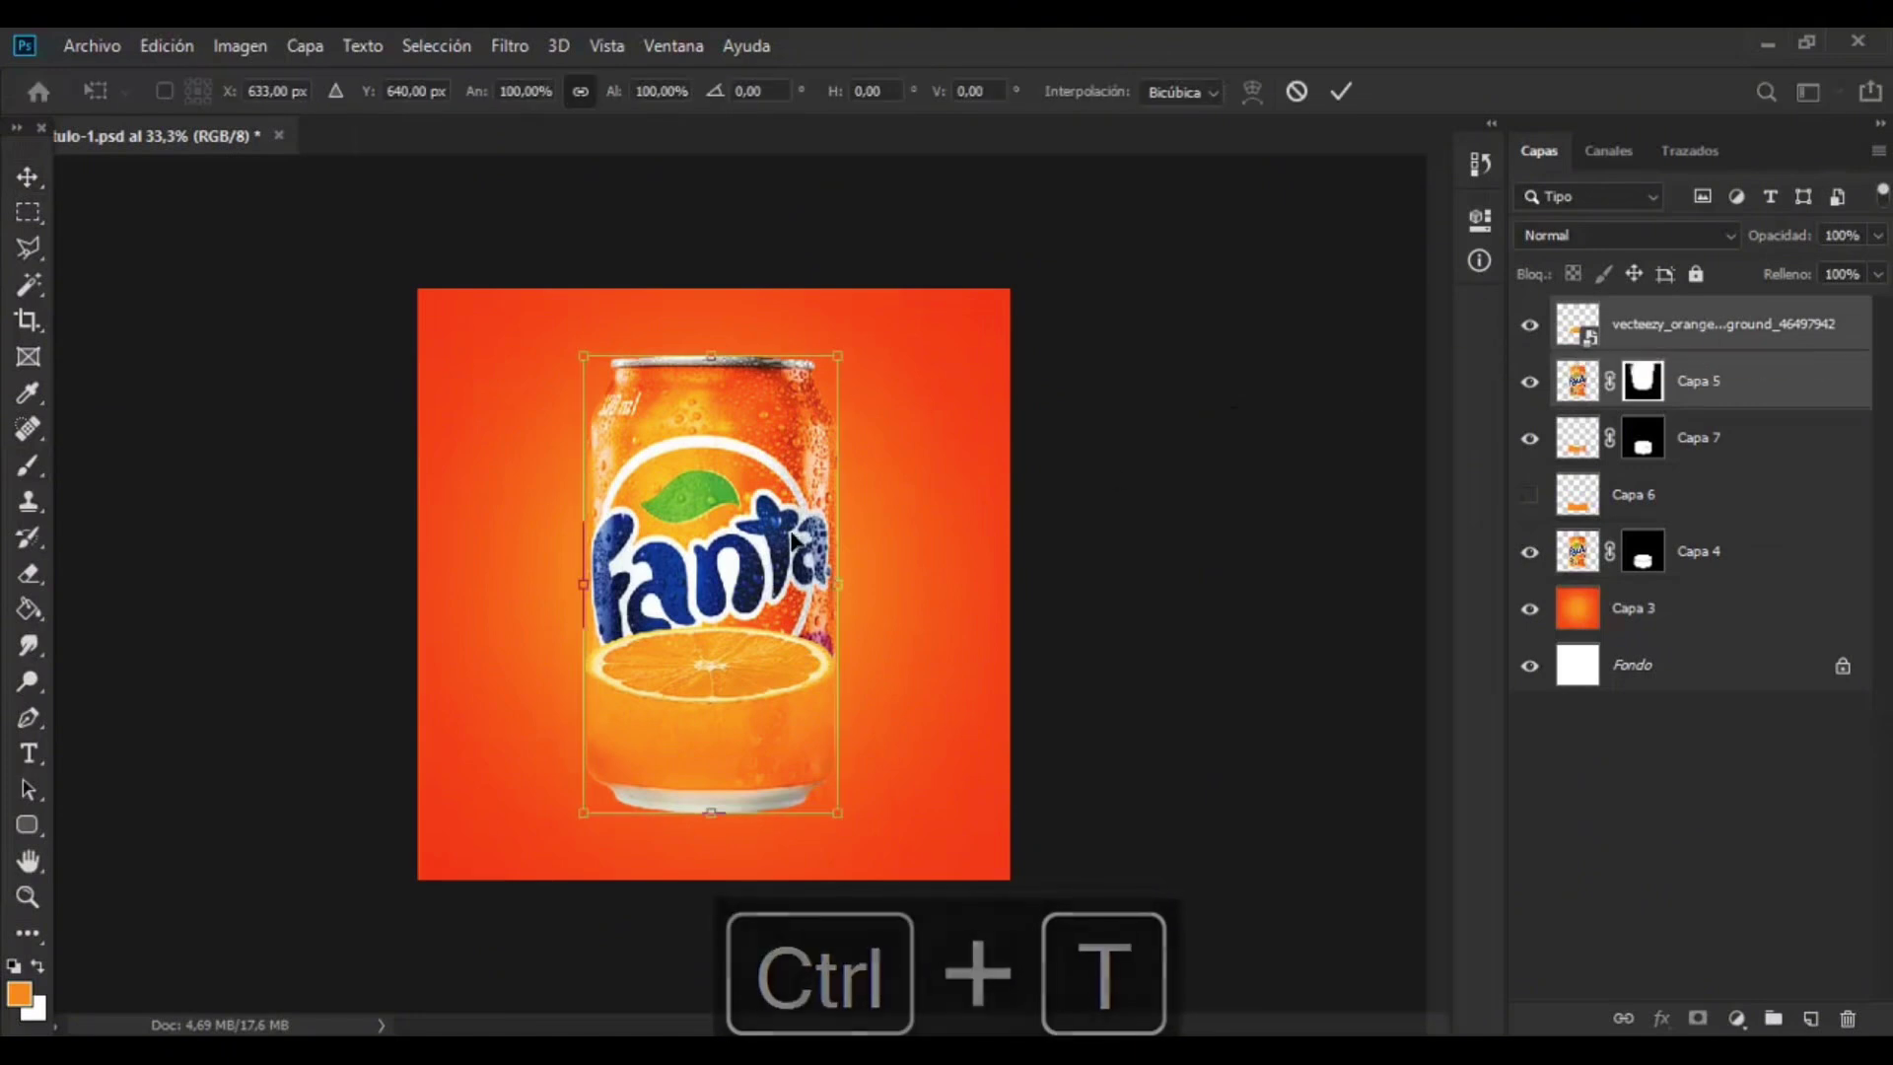
{"action": "key", "text": "ctrl+z"}
- Move the upper can section up off the base, and shift all the can and slice layers lower on the canvas
{"action": "left_click", "coordinate": [1530, 325]}
{"action": "left_click_drag", "start_coordinate": [800, 509], "coordinate": [800, 442]}
{"action": "left_click", "coordinate": [1706, 446], "text": "ctrl"}
{"action": "left_click", "coordinate": [1707, 501], "text": "ctrl"}
{"action": "left_click", "coordinate": [1710, 552], "text": "ctrl"}
{"action": "left_click", "coordinate": [1666, 330], "text": "ctrl"}
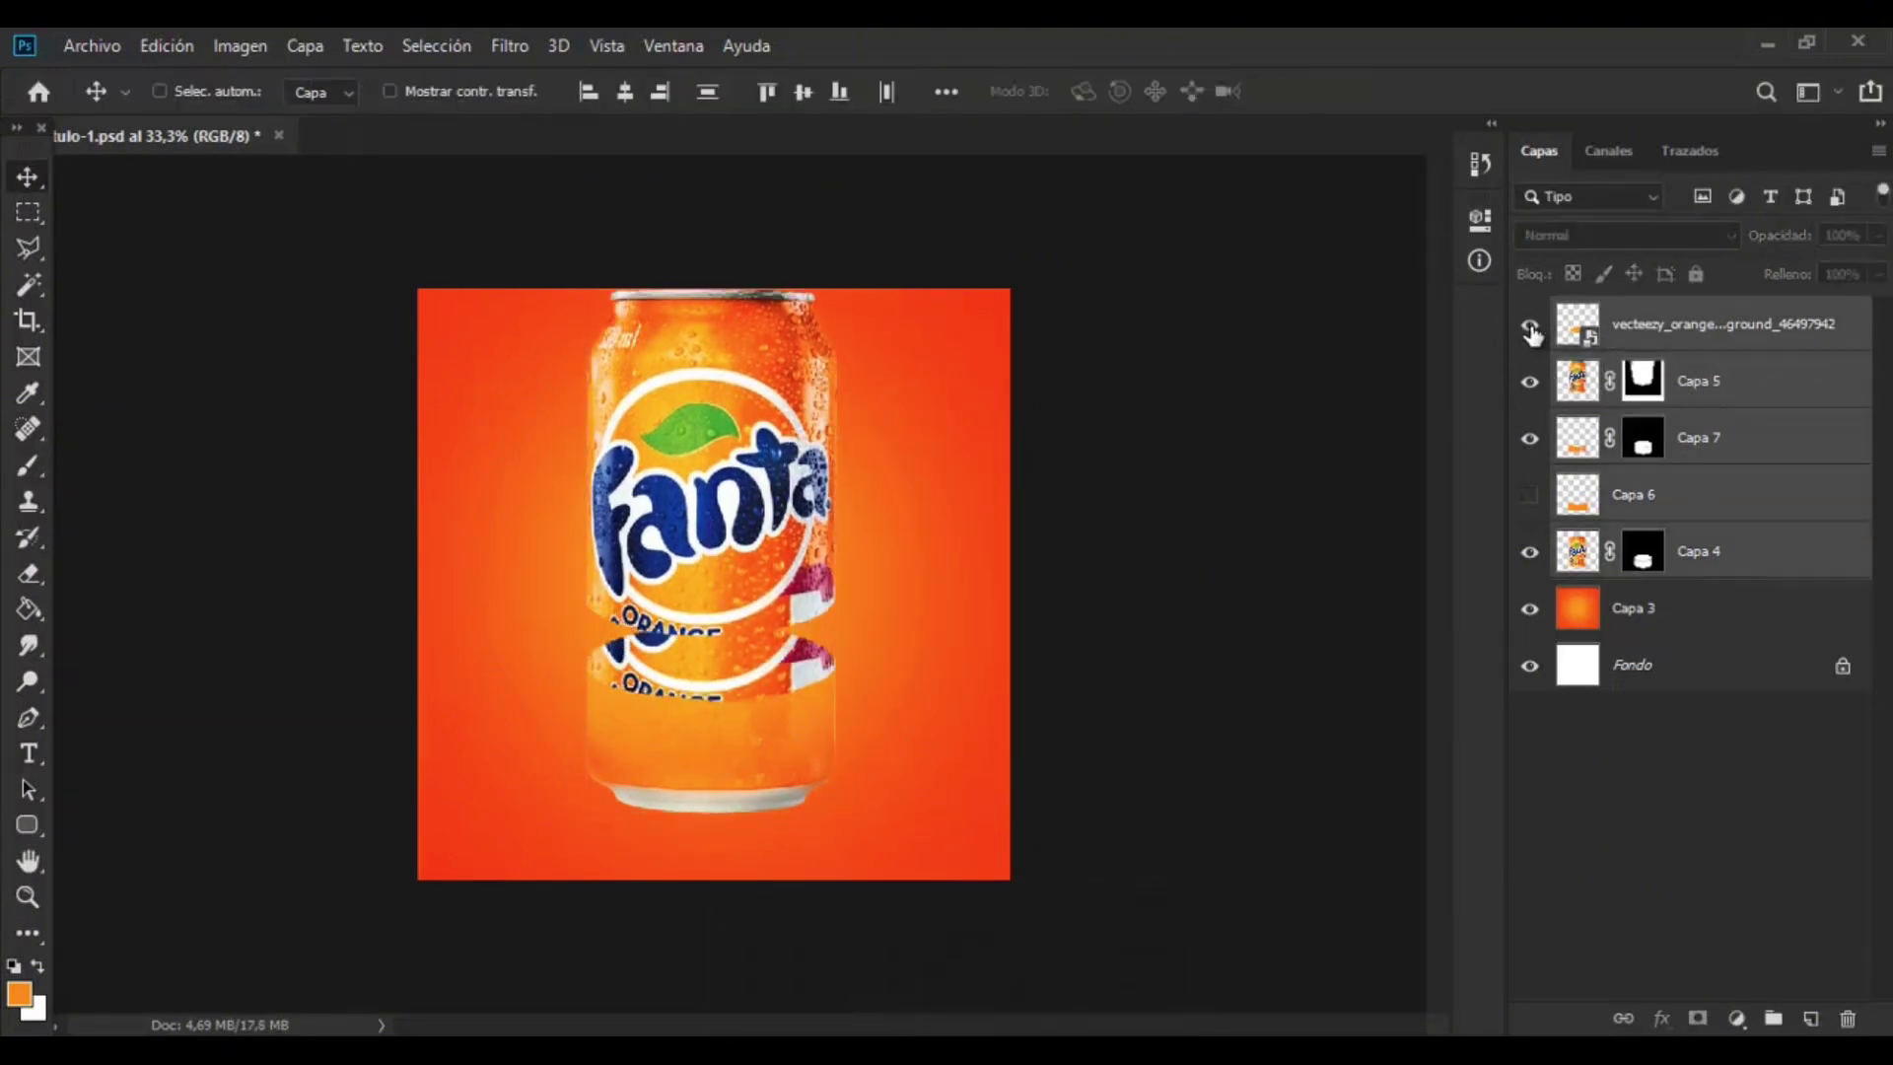
{"action": "left_click", "coordinate": [1530, 325]}
{"action": "key", "text": "ctrl+t"}
{"action": "key", "text": "Return"}
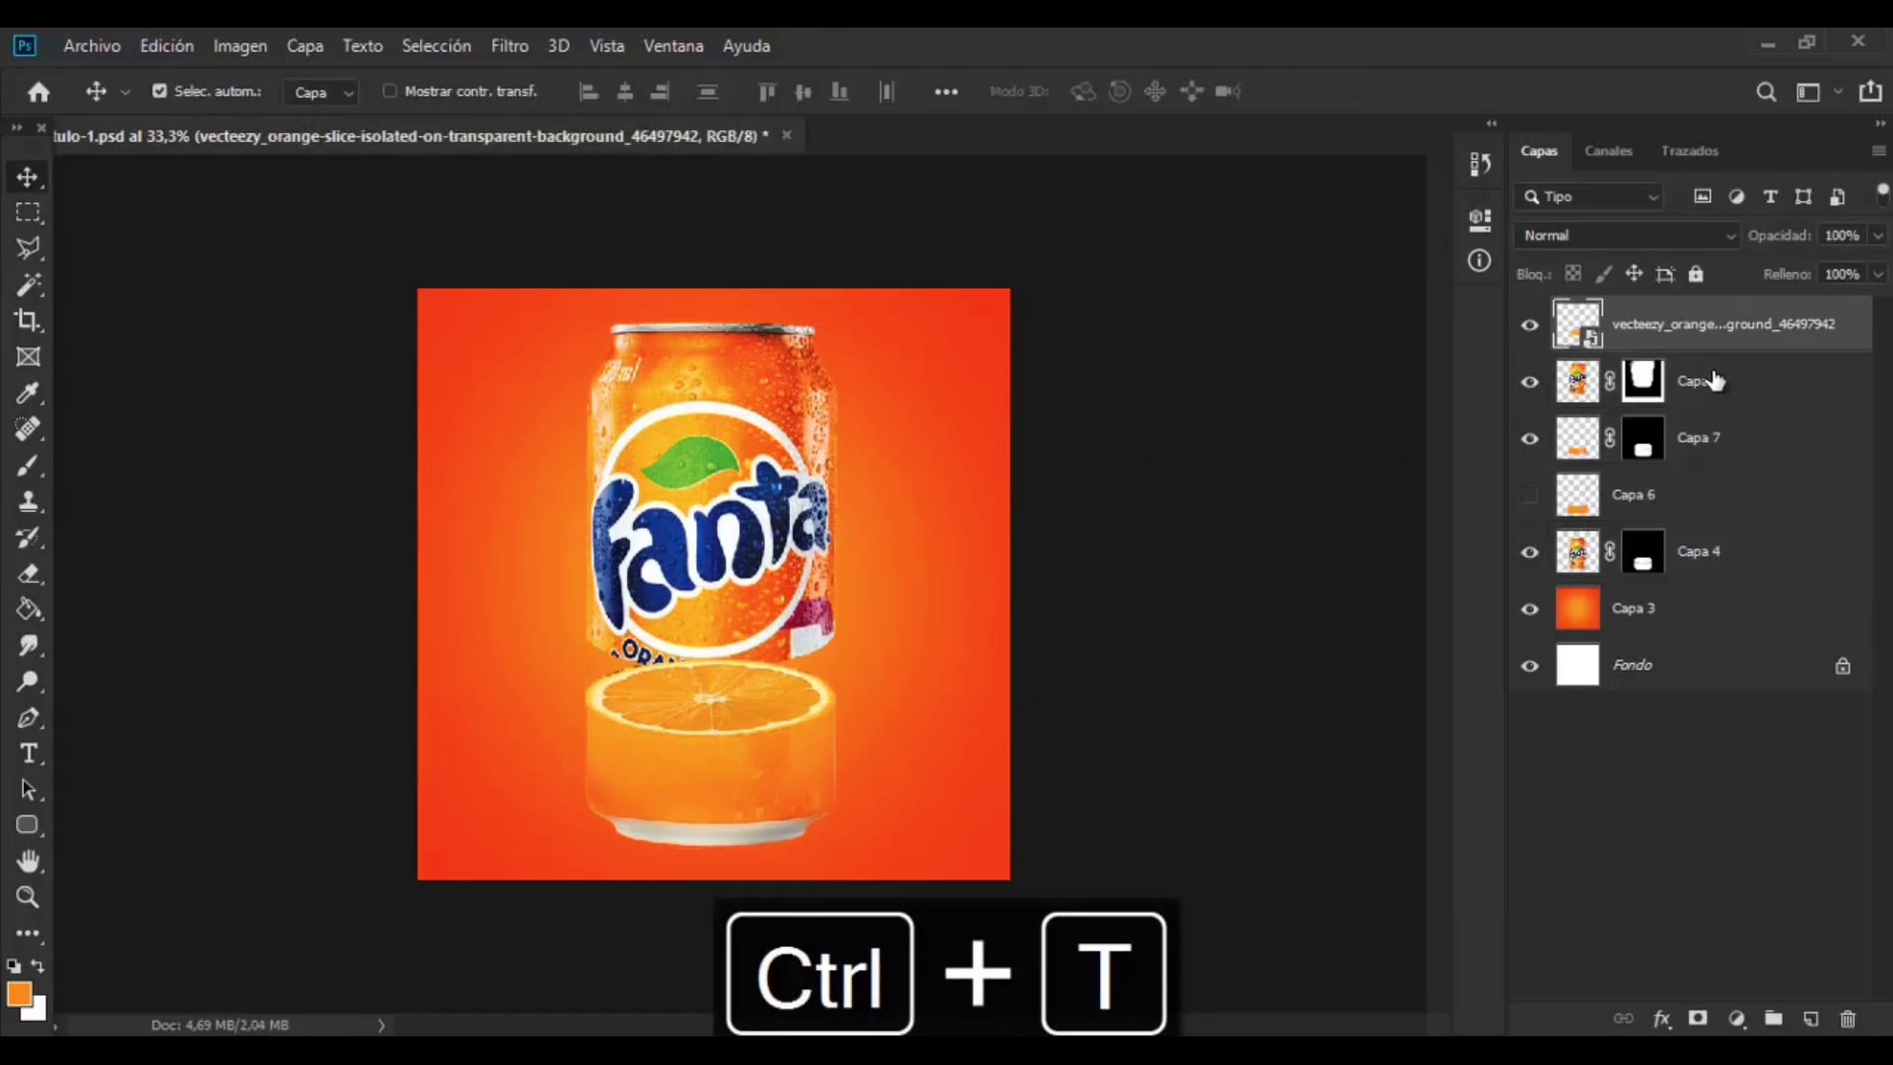
- Raise the upper can slightly to widen the gap above the slice and merge Capa 5 into a plain layer
{"action": "left_click", "coordinate": [1708, 380]}
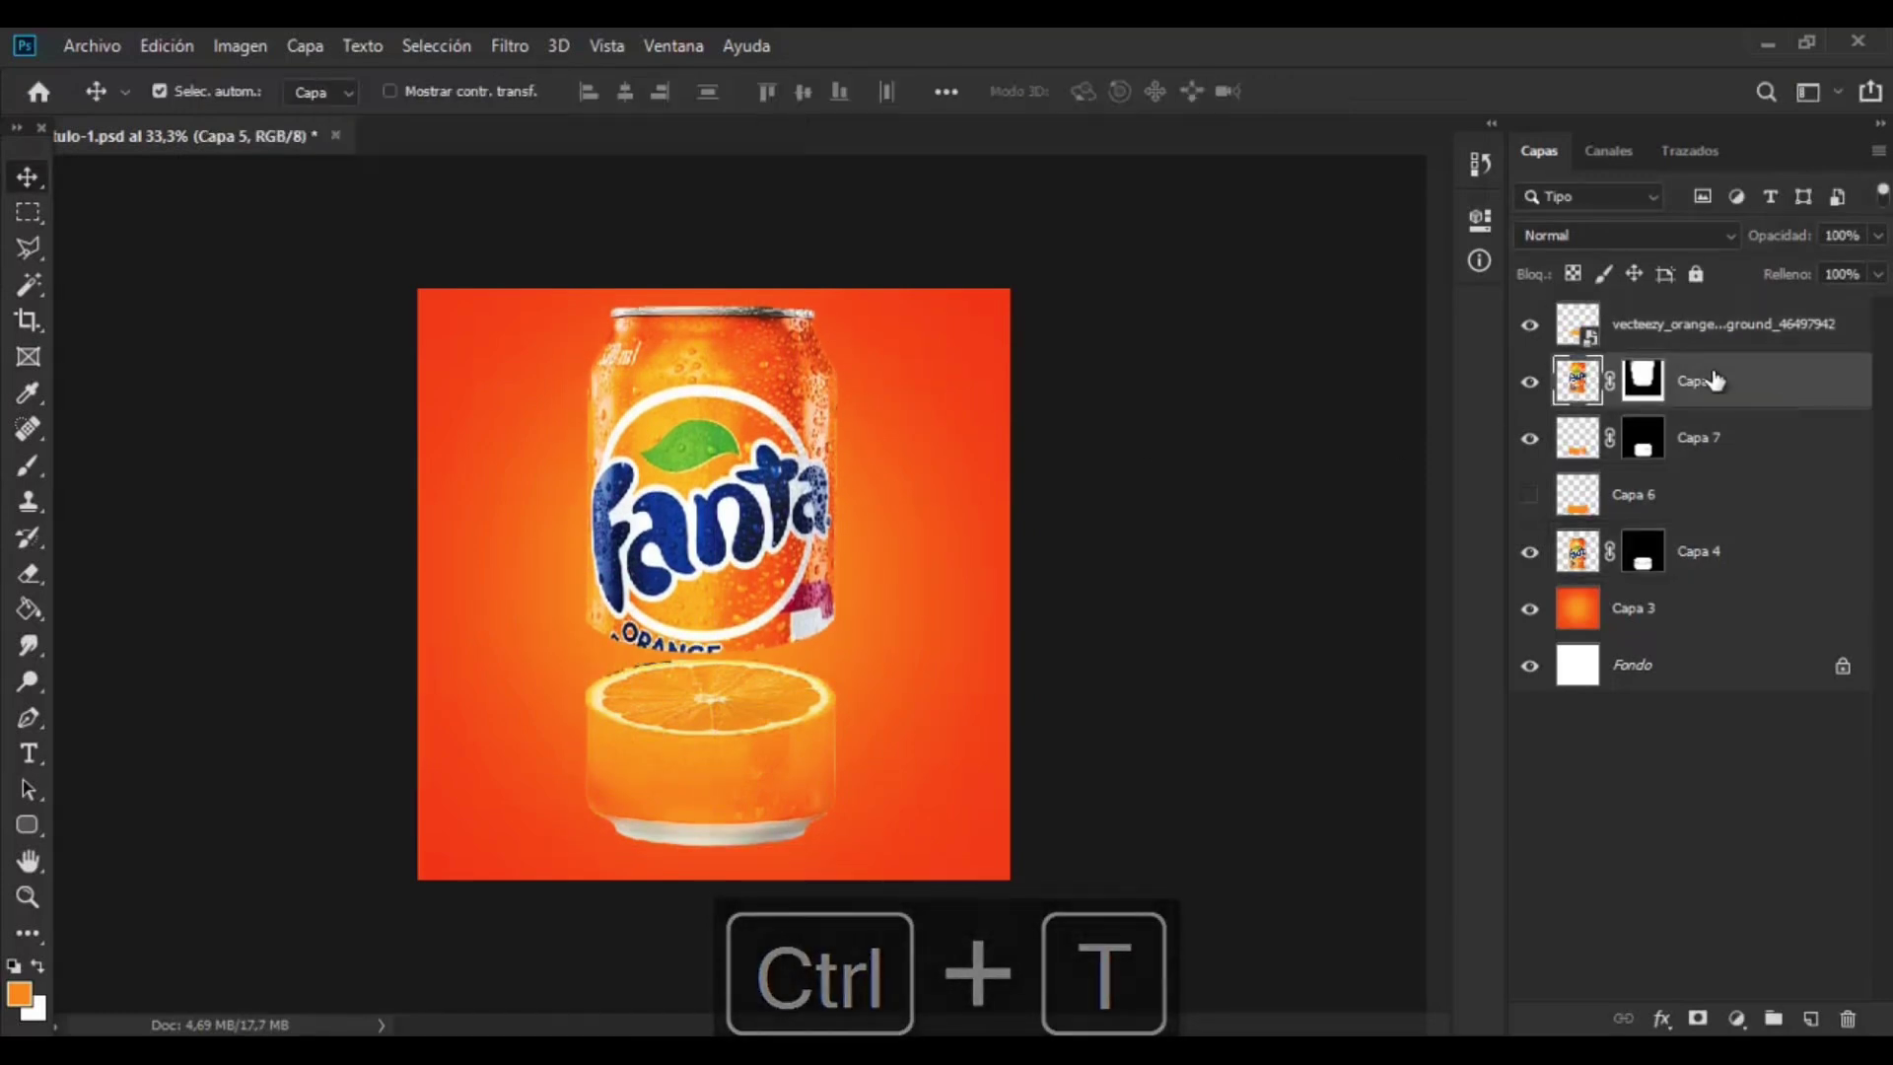
{"action": "key", "text": "ctrl+plus"}
{"action": "key", "text": "ctrl+e"}
{"action": "left_click", "coordinate": [1549, 323]}
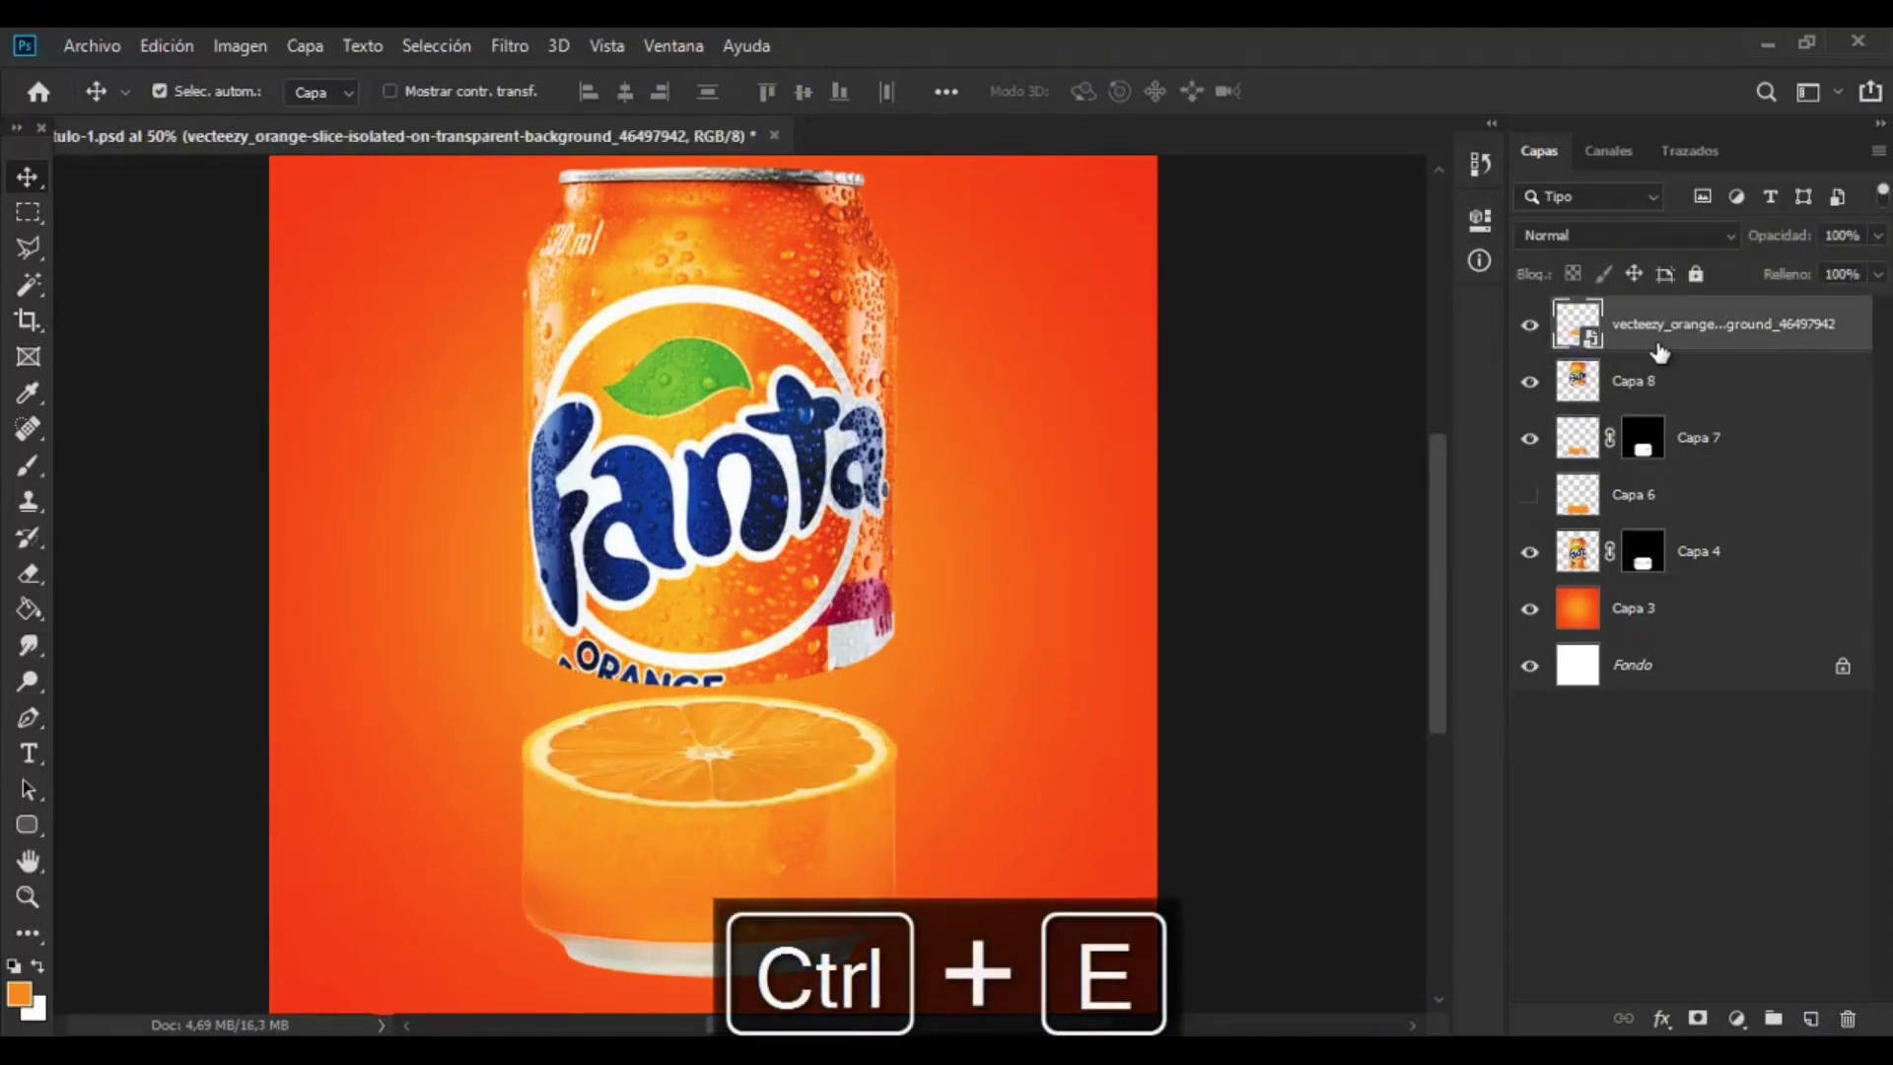
- Load the outline of the merged upper can layer, Capa 8, as a selection
{"action": "left_click", "coordinate": [1589, 390]}
{"action": "key", "text": "ctrl+d"}
{"action": "left_click", "coordinate": [26, 248]}
{"action": "key", "text": "ctrl+plus"}
{"action": "key", "text": "ctrl+plus"}
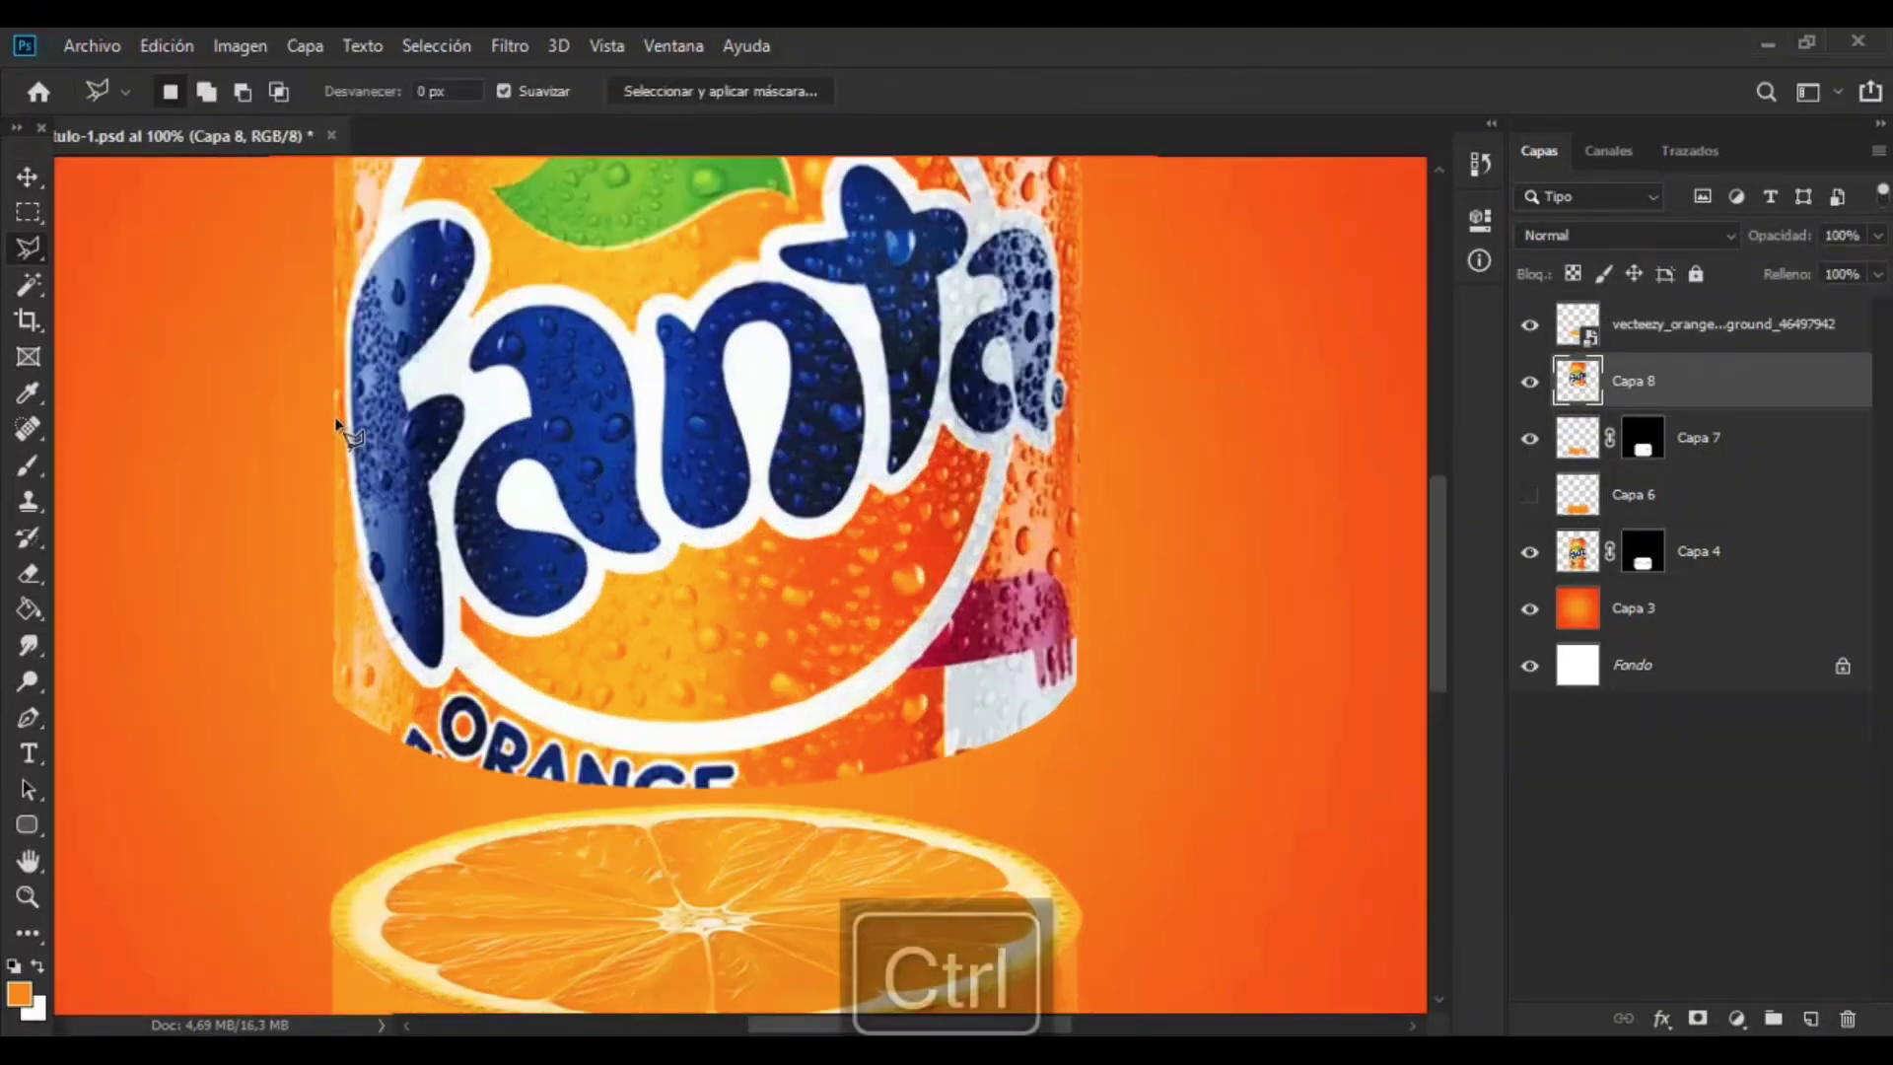
{"action": "left_click", "coordinate": [1589, 390], "text": "ctrl"}
- Retouch the cut-off ORANGE lettering at the upper can's lower edge with the Spot Healing Brush and Patch tools
{"action": "key", "text": "j"}
{"action": "left_click", "coordinate": [938, 469], "text": "alt"}
{"action": "left_click", "coordinate": [897, 471]}
{"action": "right_click", "coordinate": [253, 211]}
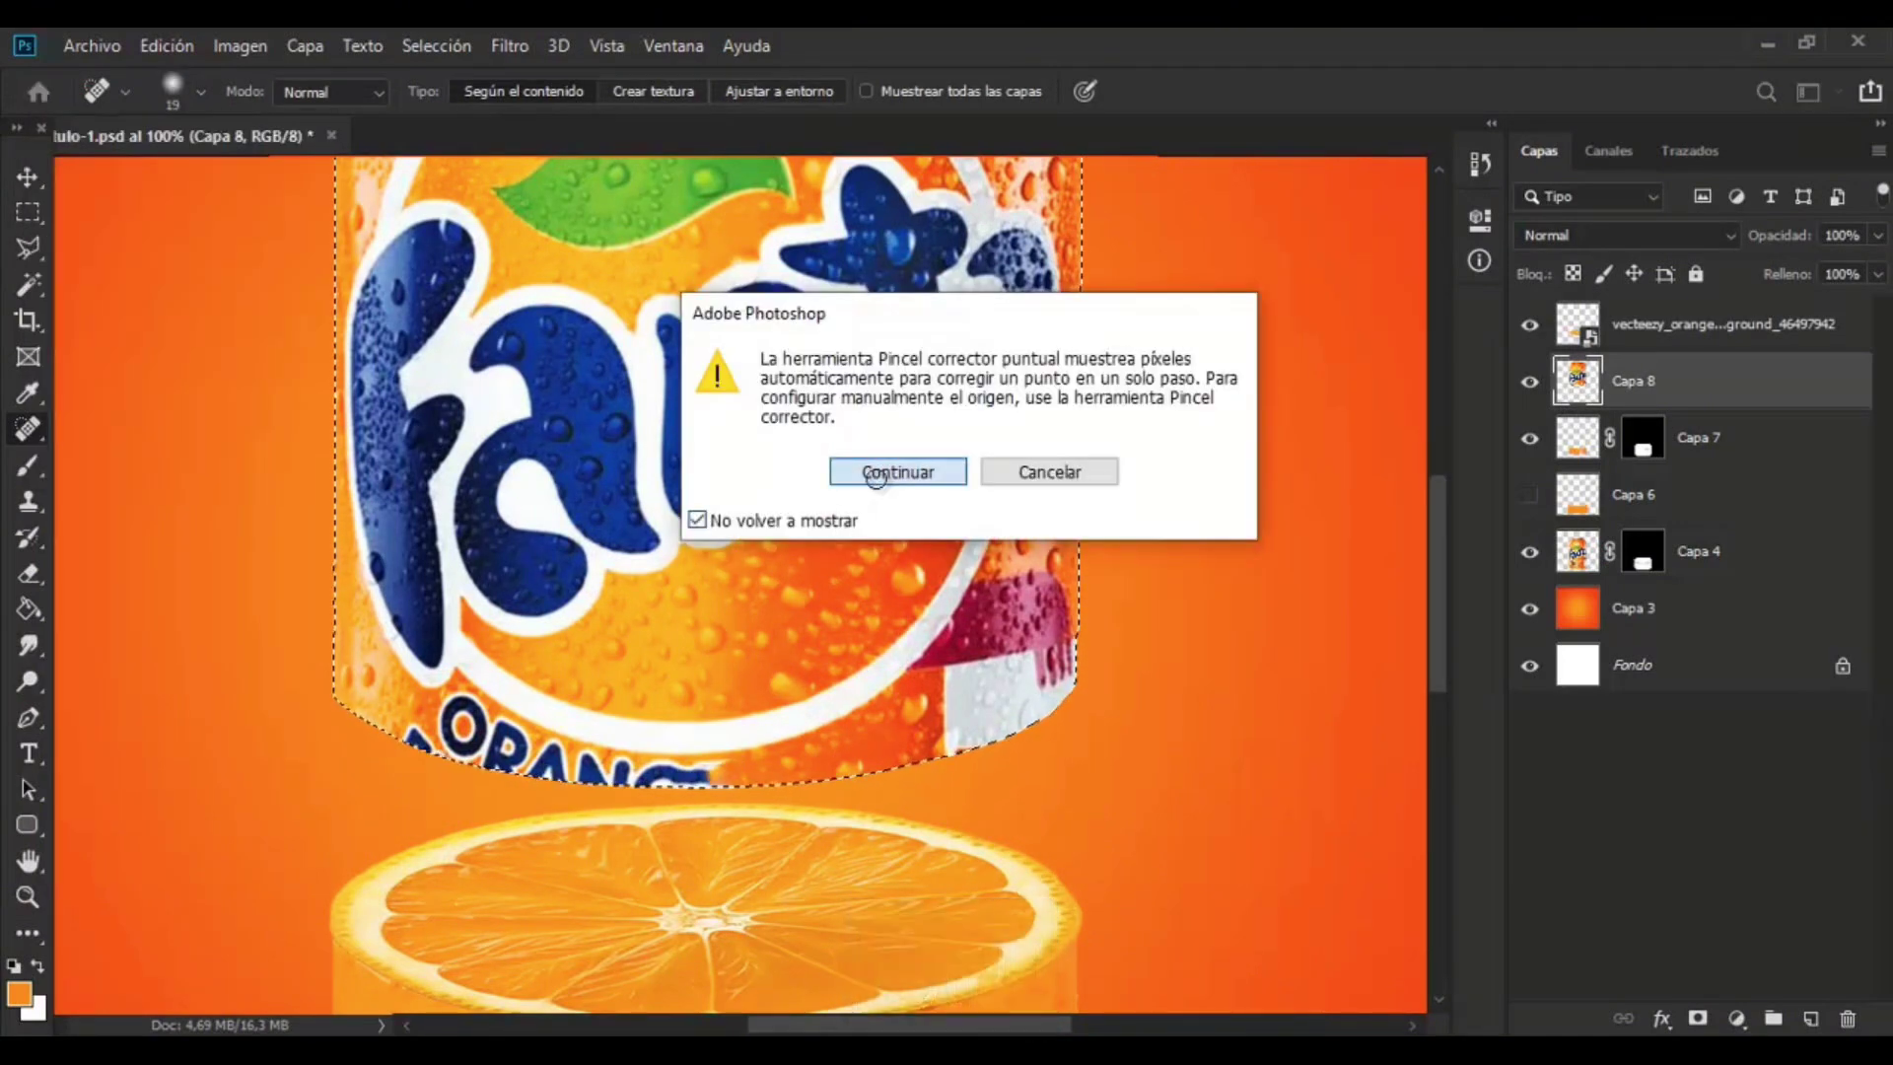
{"action": "left_click", "coordinate": [896, 473]}
{"action": "mouse_move", "coordinate": [379, 690]}
{"action": "left_mouse_down"}
{"action": "mouse_move", "coordinate": [680, 789]}
{"action": "mouse_move", "coordinate": [403, 700]}
{"action": "mouse_move", "coordinate": [428, 746]}
{"action": "left_mouse_up"}
{"action": "mouse_move", "coordinate": [397, 747]}
{"action": "left_mouse_down"}
{"action": "mouse_move", "coordinate": [470, 696]}
{"action": "mouse_move", "coordinate": [504, 719]}
{"action": "mouse_move", "coordinate": [509, 784]}
{"action": "mouse_move", "coordinate": [332, 685]}
{"action": "mouse_move", "coordinate": [380, 681]}
{"action": "left_mouse_up"}
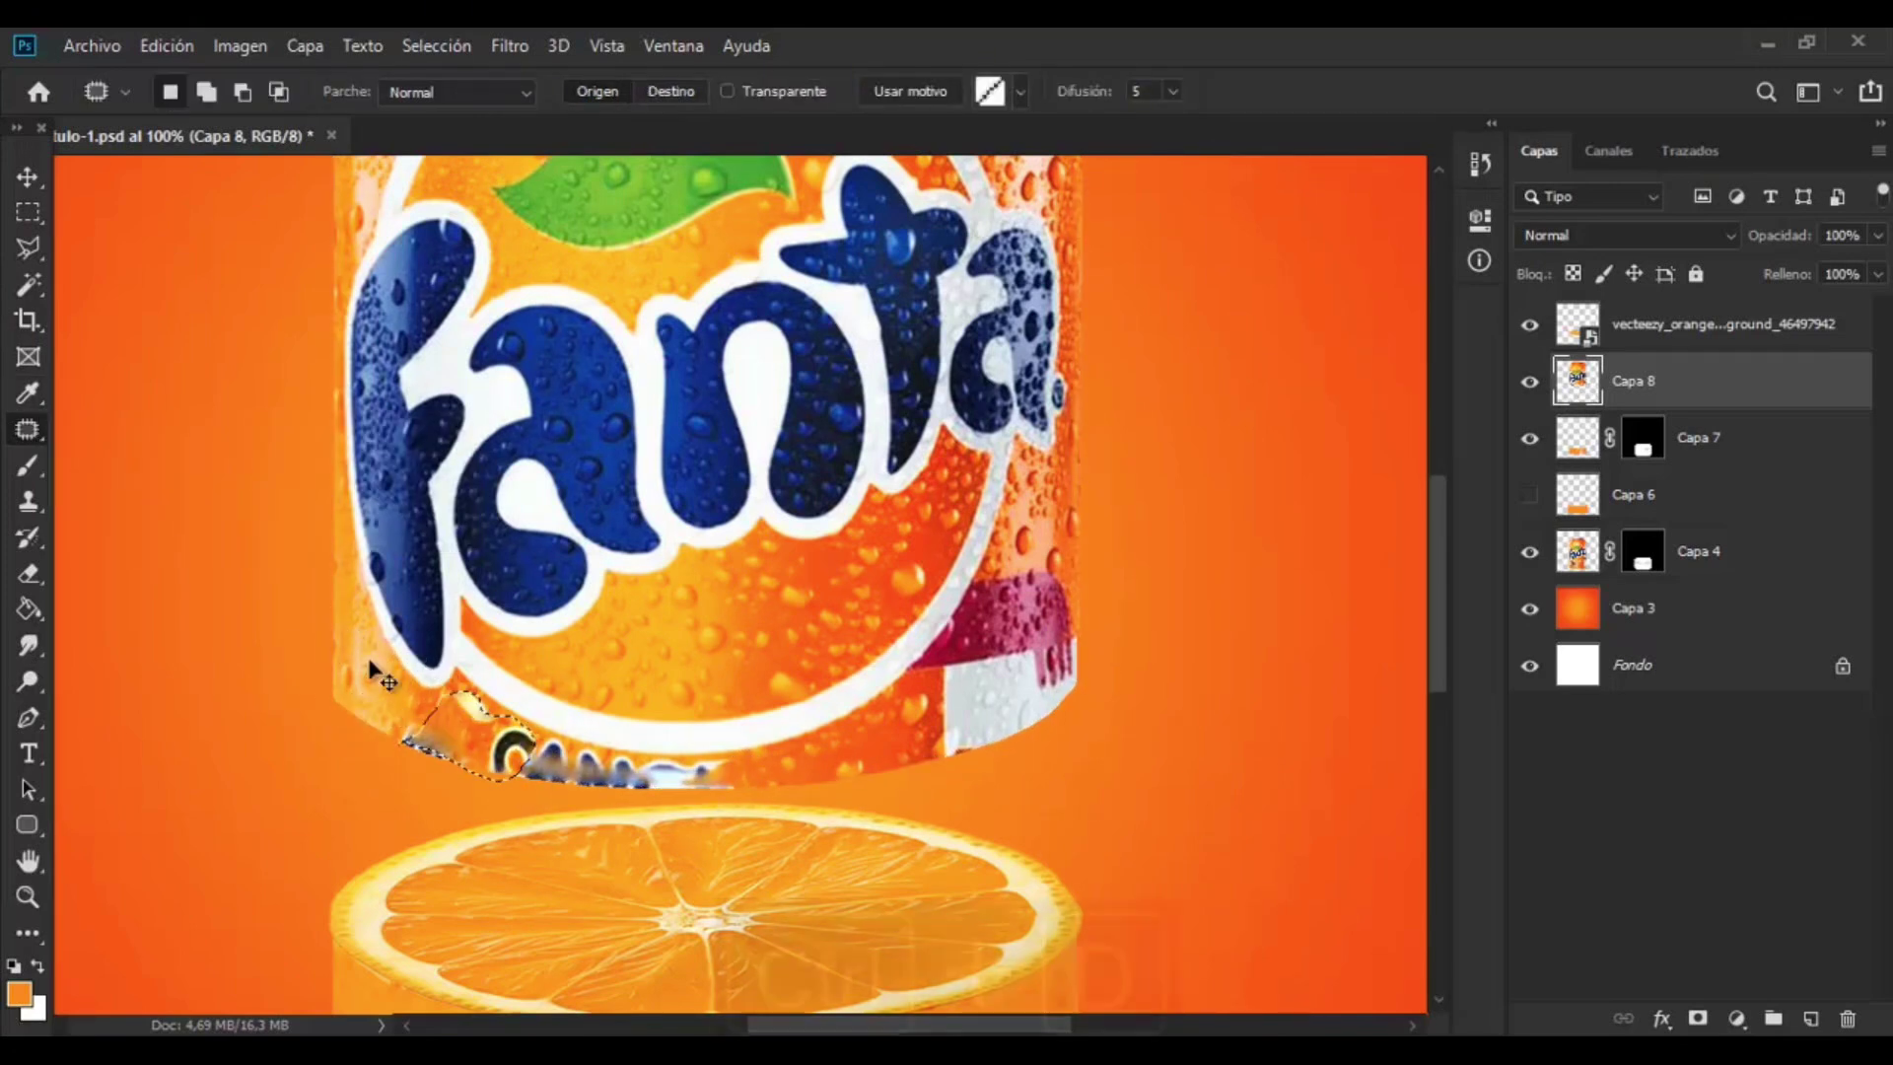
- Duplicate the Capa 8 can layer and patch the remaining ORANGE lettering with clean can texture on the copy
{"action": "key", "text": "ctrl+d"}
{"action": "key", "text": "ctrl+j"}
{"action": "mouse_move", "coordinate": [761, 781]}
{"action": "left_mouse_down"}
{"action": "mouse_move", "coordinate": [652, 764]}
{"action": "mouse_move", "coordinate": [648, 789]}
{"action": "mouse_move", "coordinate": [443, 754]}
{"action": "mouse_move", "coordinate": [557, 812]}
{"action": "left_mouse_up"}
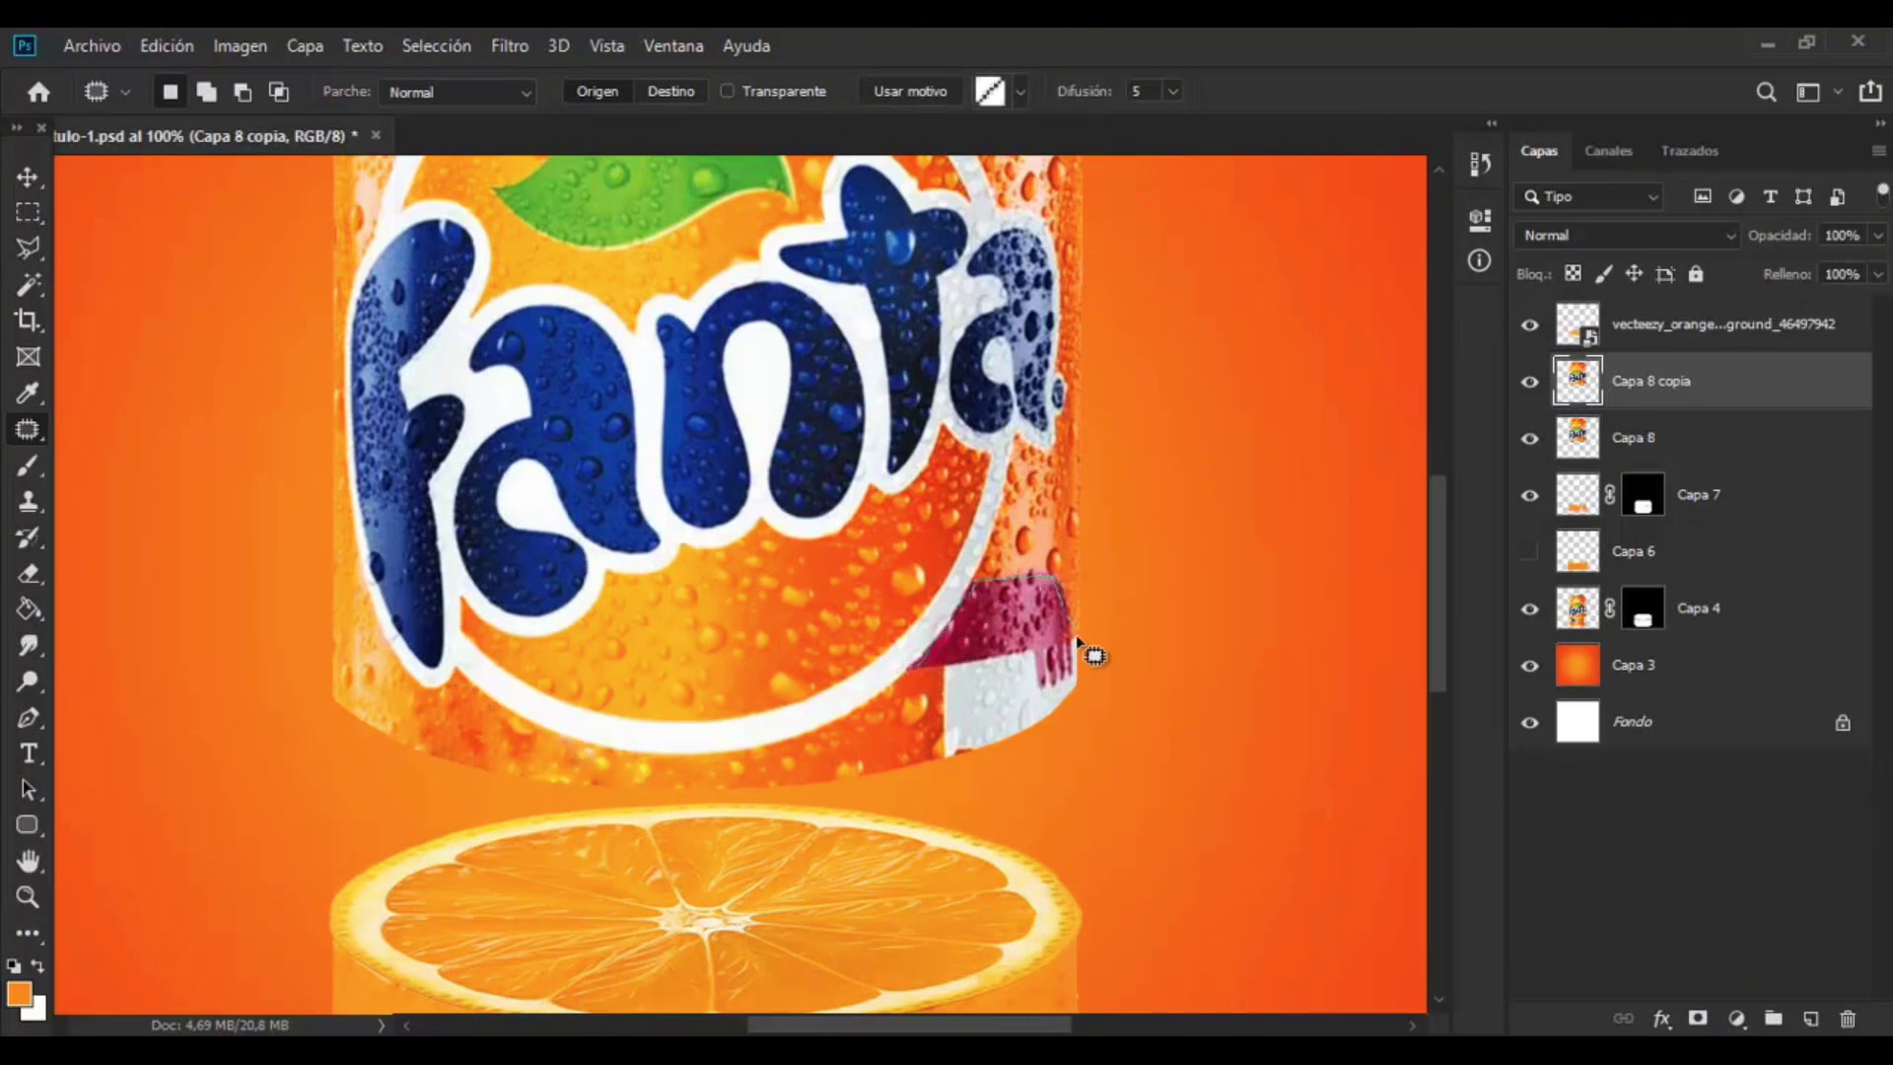
- Cover the leftover purple and white label at the upper can's lower corner with clean can texture using the Patch and Healing Brush tools
{"action": "left_click_drag", "start_coordinate": [927, 669], "coordinate": [942, 690]}
{"action": "left_click_drag", "start_coordinate": [1035, 640], "coordinate": [818, 628]}
{"action": "left_click_drag", "start_coordinate": [1025, 542], "coordinate": [1031, 535]}
{"action": "left_click_drag", "start_coordinate": [1057, 608], "coordinate": [1059, 514]}
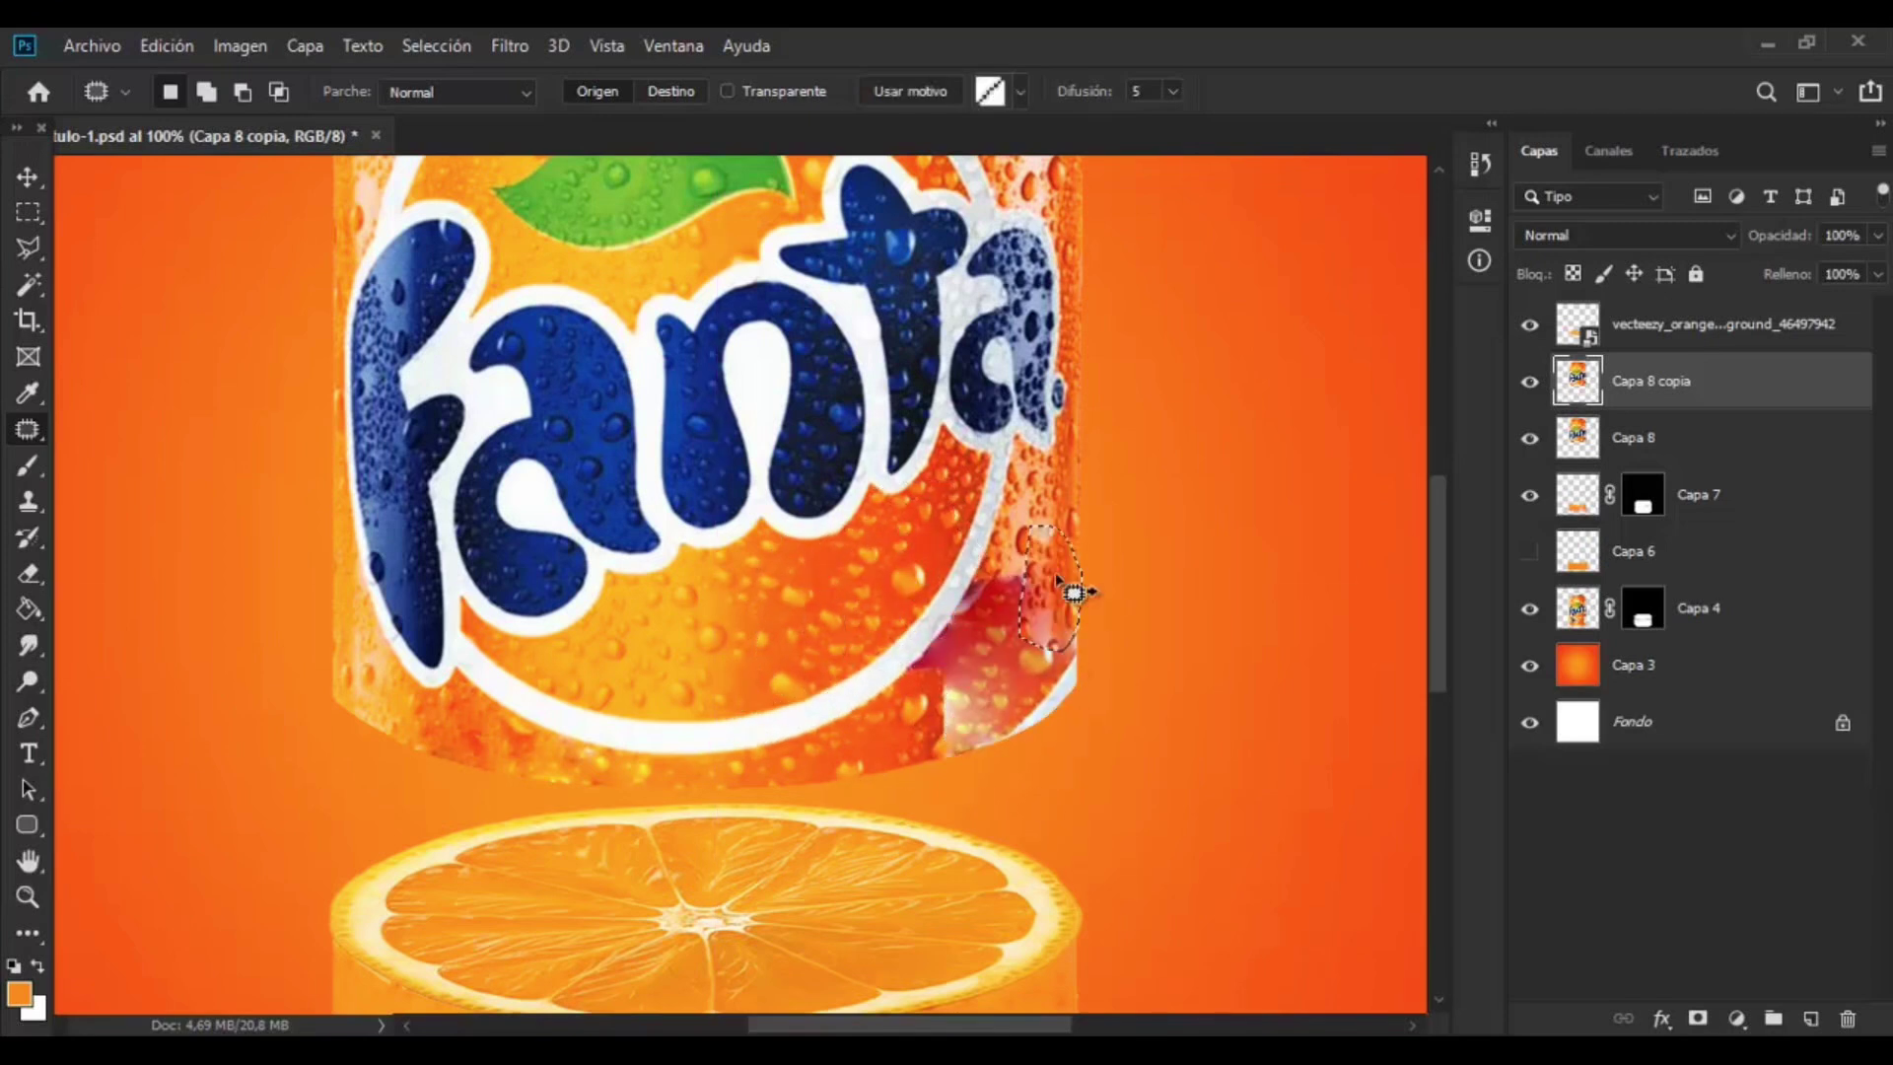
{"action": "left_click_drag", "start_coordinate": [946, 670], "coordinate": [951, 675]}
{"action": "left_click_drag", "start_coordinate": [979, 710], "coordinate": [892, 708]}
{"action": "left_click_drag", "start_coordinate": [1015, 671], "coordinate": [960, 692]}
{"action": "left_click_drag", "start_coordinate": [956, 746], "coordinate": [905, 752]}
{"action": "key", "text": "ctrl+d"}
{"action": "key", "text": "shift+j"}
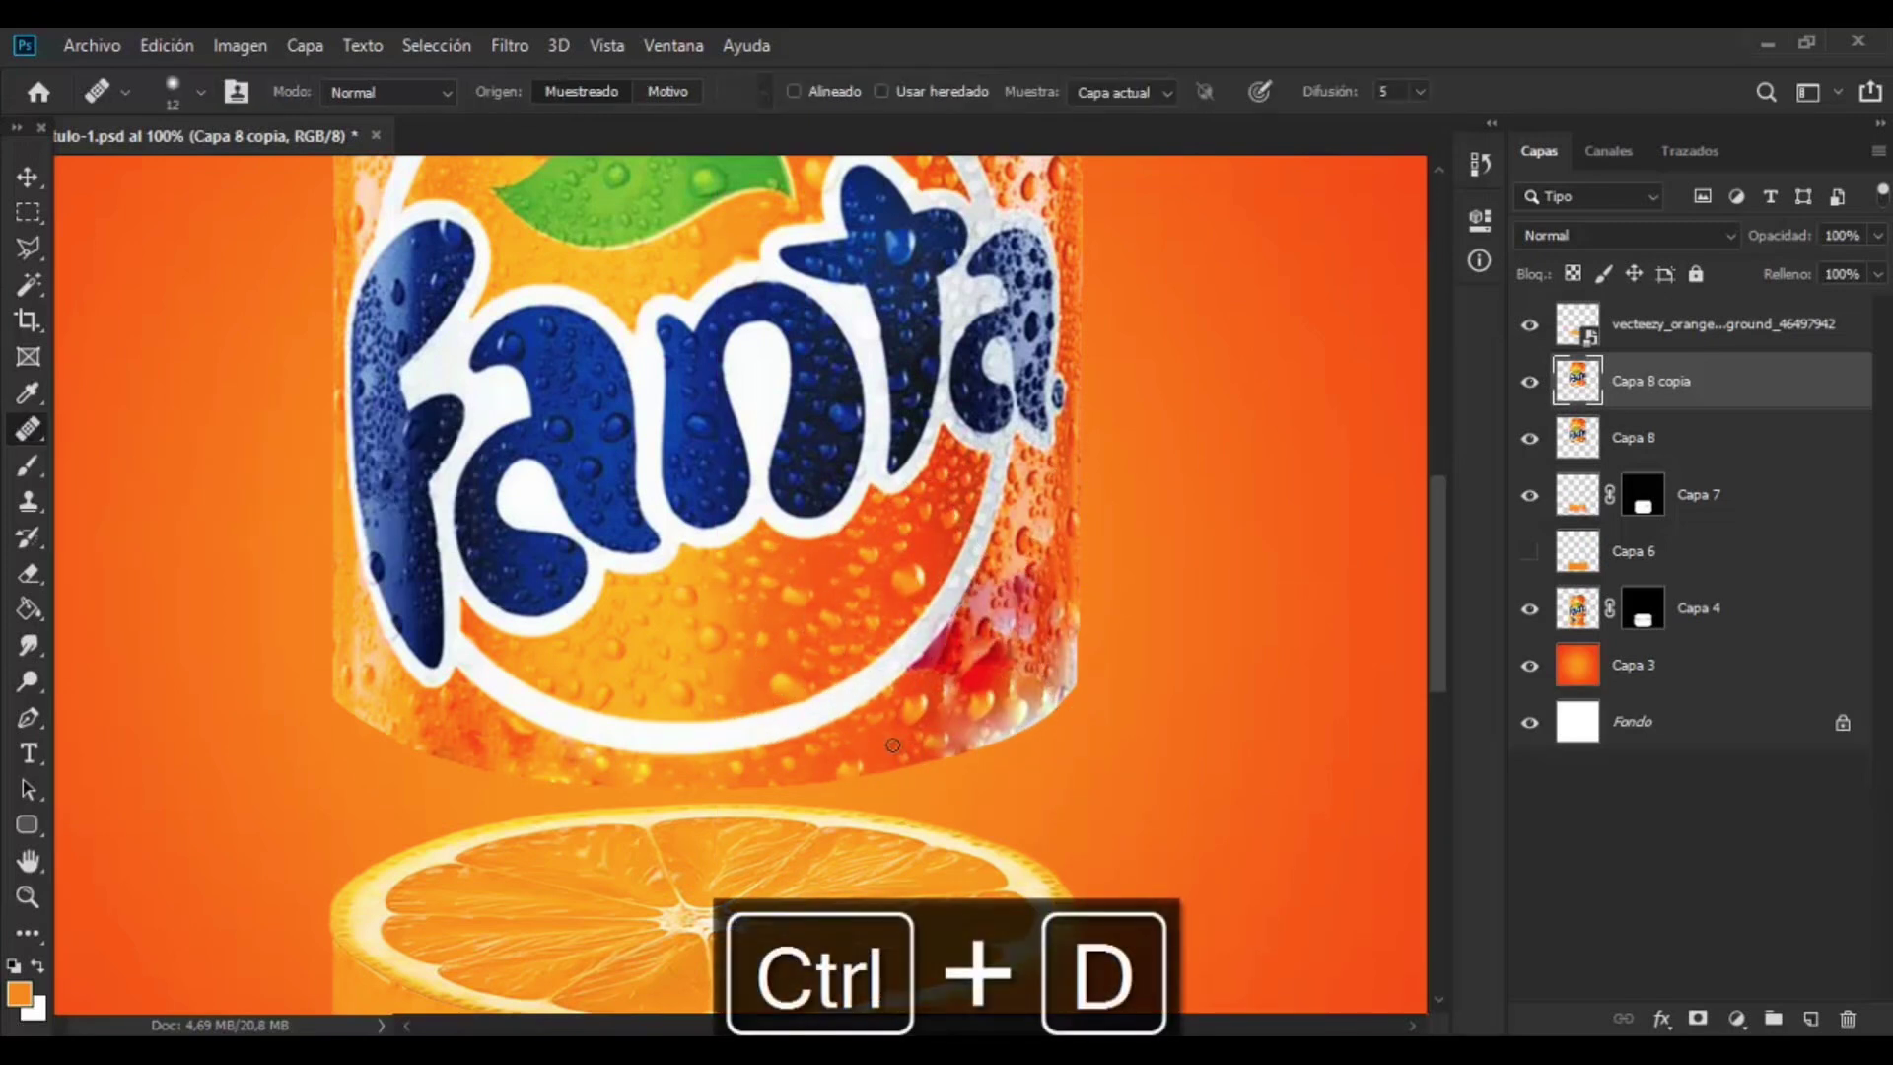
{"action": "left_click_drag", "start_coordinate": [1006, 602], "coordinate": [986, 680]}
- Copy a clean patch of orange can texture to a new layer and transform it to cover the blemished lower corner
{"action": "key", "text": "l"}
{"action": "left_click", "coordinate": [658, 572]}
{"action": "left_click", "coordinate": [662, 716]}
{"action": "key", "text": "ctrl+c"}
{"action": "key", "text": "ctrl+v"}
{"action": "key", "text": "v"}
{"action": "left_click_drag", "start_coordinate": [773, 613], "coordinate": [1006, 613]}
{"action": "key", "text": "ctrl+t"}
{"action": "left_click_drag", "start_coordinate": [1047, 597], "coordinate": [1081, 751]}
{"action": "key", "text": "Return"}
- Set the texture patch to 75% opacity, soften it with a painted layer mask, and merge it into Capa 8 copia
{"action": "left_click_drag", "start_coordinate": [1877, 235], "coordinate": [1832, 264]}
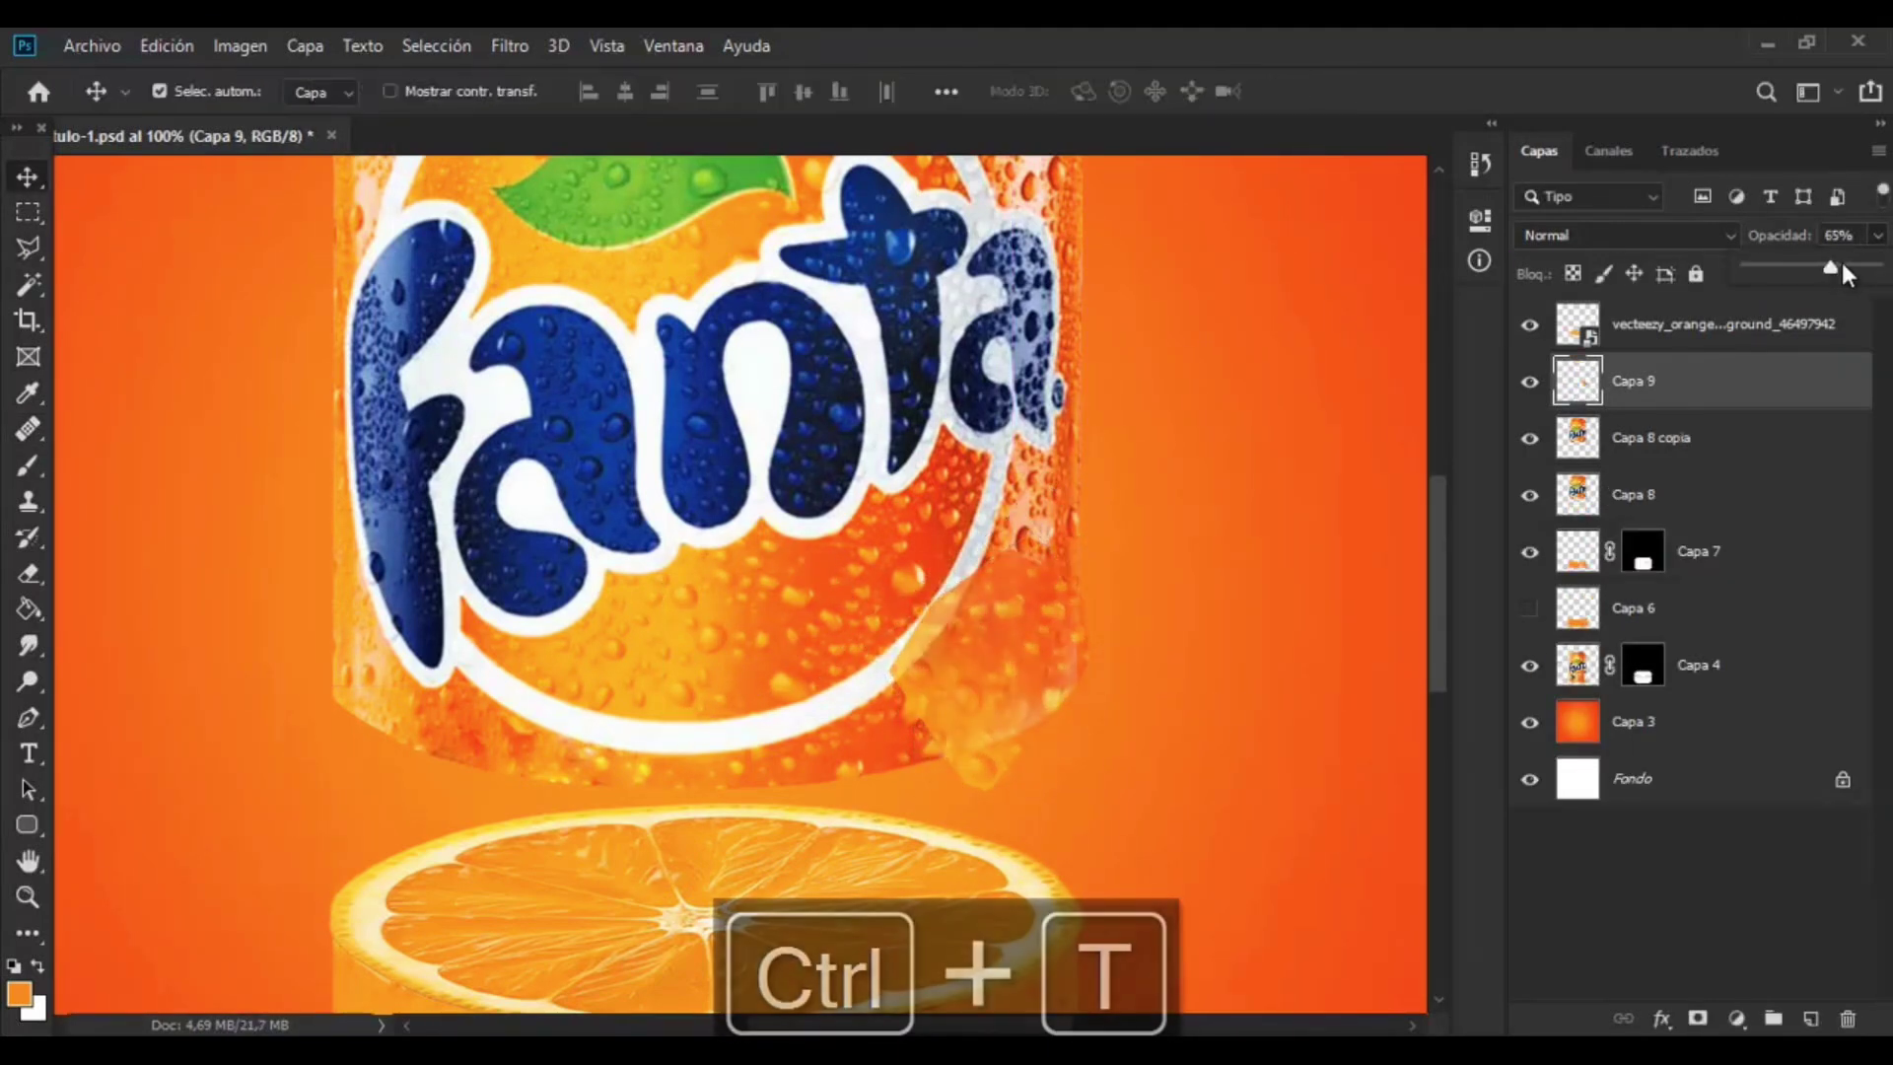
{"action": "left_click", "coordinate": [1697, 1018]}
{"action": "left_click", "coordinate": [27, 465]}
{"action": "key", "text": "ctrl+z"}
{"action": "key", "text": "ctrl+z"}
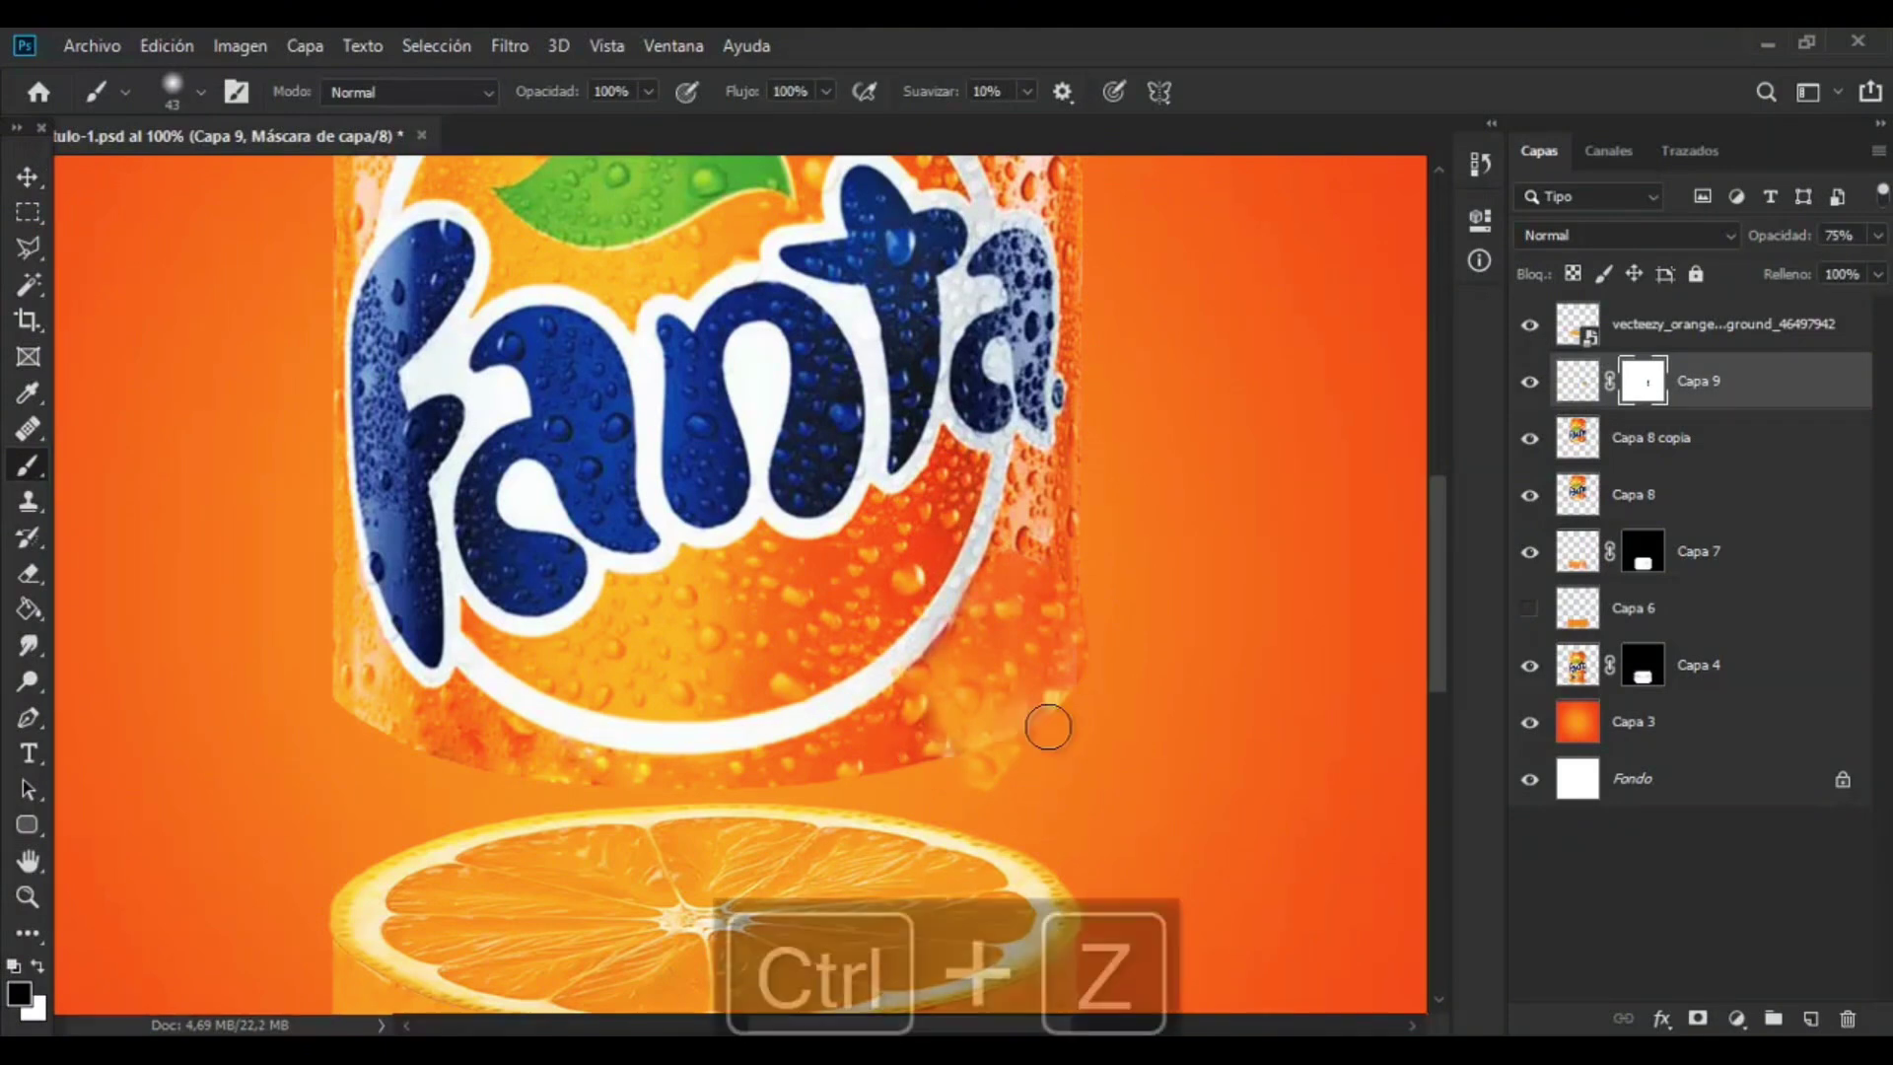
{"action": "key", "text": "ctrl+e"}
- Patch the seams along the can's lower corner and side edge on Capa 9, and clear the selection
{"action": "right_click", "coordinate": [27, 430]}
{"action": "left_click", "coordinate": [128, 490]}
{"action": "left_click_drag", "start_coordinate": [955, 741], "coordinate": [952, 759]}
{"action": "left_click_drag", "start_coordinate": [1035, 729], "coordinate": [1075, 663]}
{"action": "left_click_drag", "start_coordinate": [1025, 537], "coordinate": [1045, 671]}
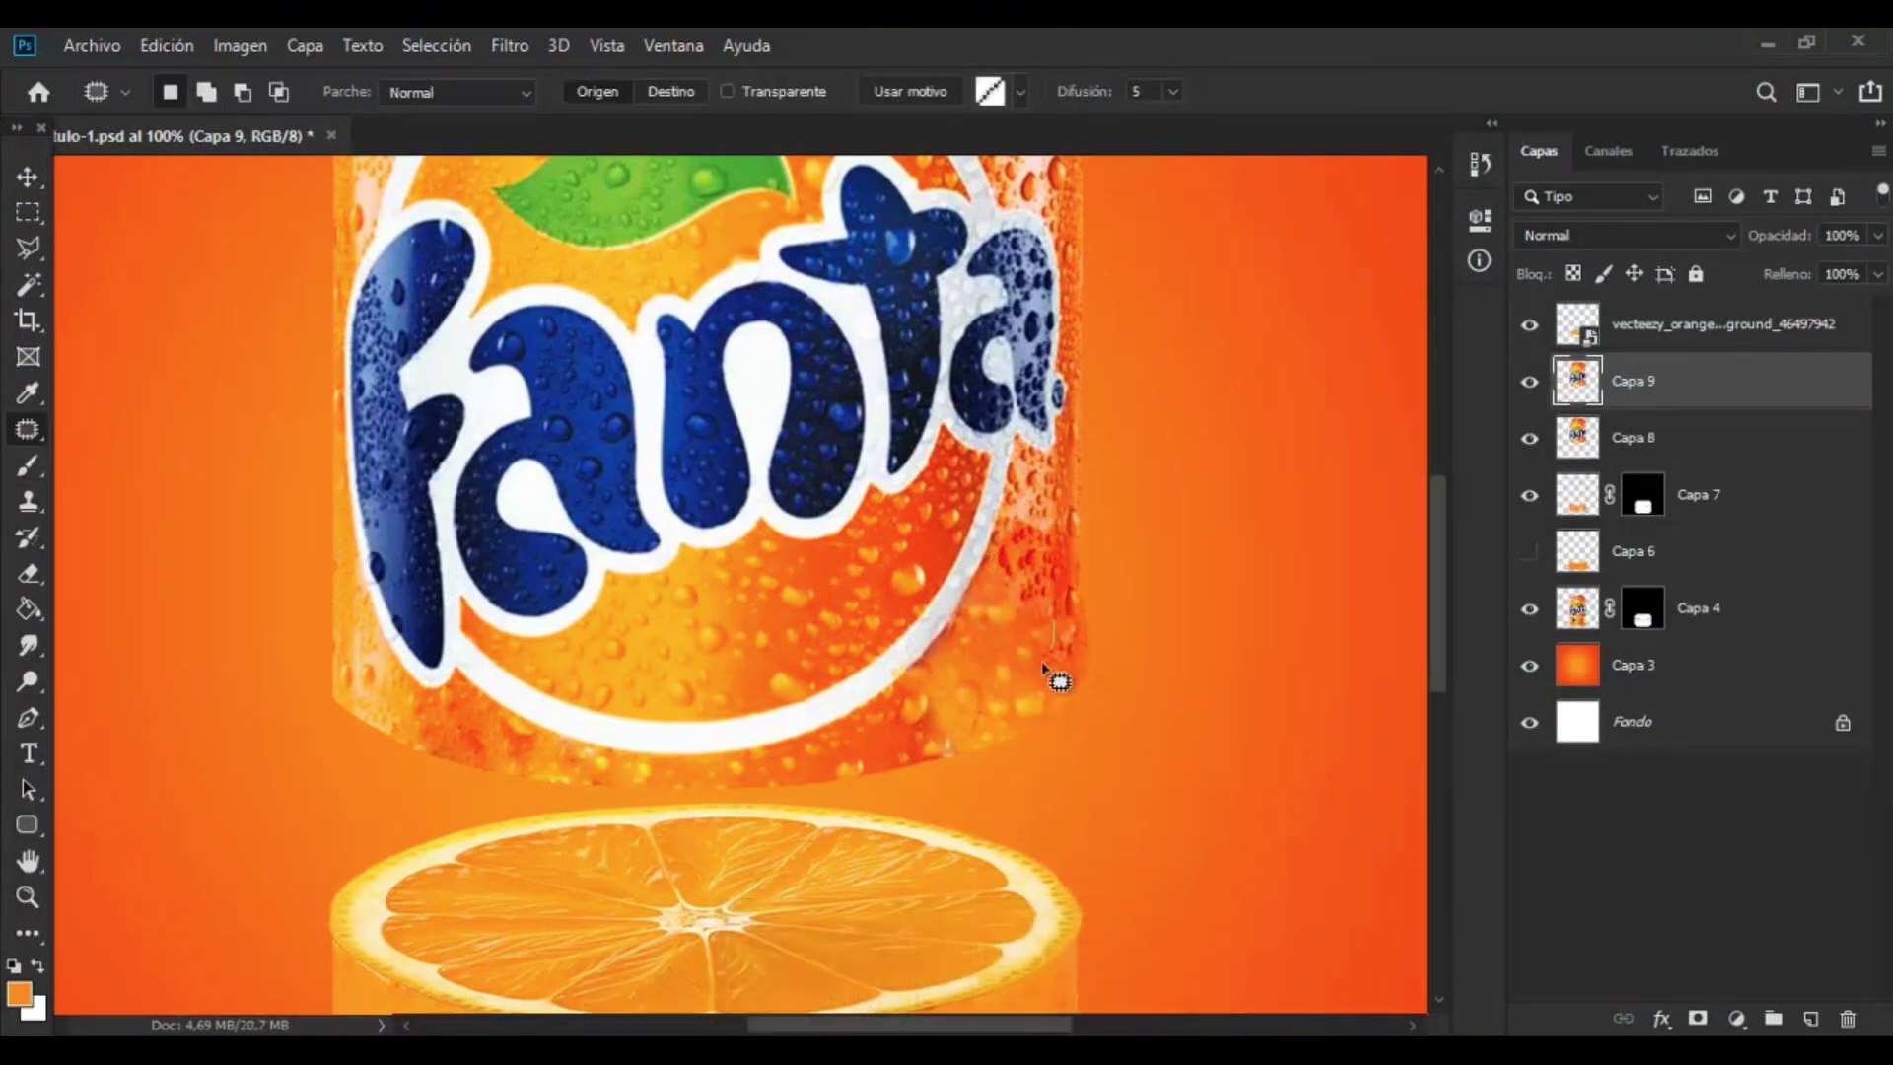
{"action": "right_click", "coordinate": [28, 430]}
{"action": "left_click", "coordinate": [128, 461]}
{"action": "key", "text": "ctrl+d"}
- Mask Capa 9 with the outline of Capa 8 and hide Capa 8
{"action": "left_click", "coordinate": [1577, 437], "text": "ctrl"}
{"action": "left_click", "coordinate": [1697, 1019]}
{"action": "key", "text": "ctrl+minus"}
{"action": "key", "text": "ctrl+minus"}
{"action": "key", "text": "ctrl+minus"}
{"action": "key", "text": "ctrl+plus"}
{"action": "left_click", "coordinate": [1578, 381]}
{"action": "left_click", "coordinate": [1529, 438]}
- Bring Capa 9 in front of the orange-slice layer and lower the can slightly toward the slice
{"action": "key", "text": "v"}
{"action": "key", "text": "ctrl+bracketright"}
{"action": "left_click_drag", "start_coordinate": [787, 459], "coordinate": [786, 485]}
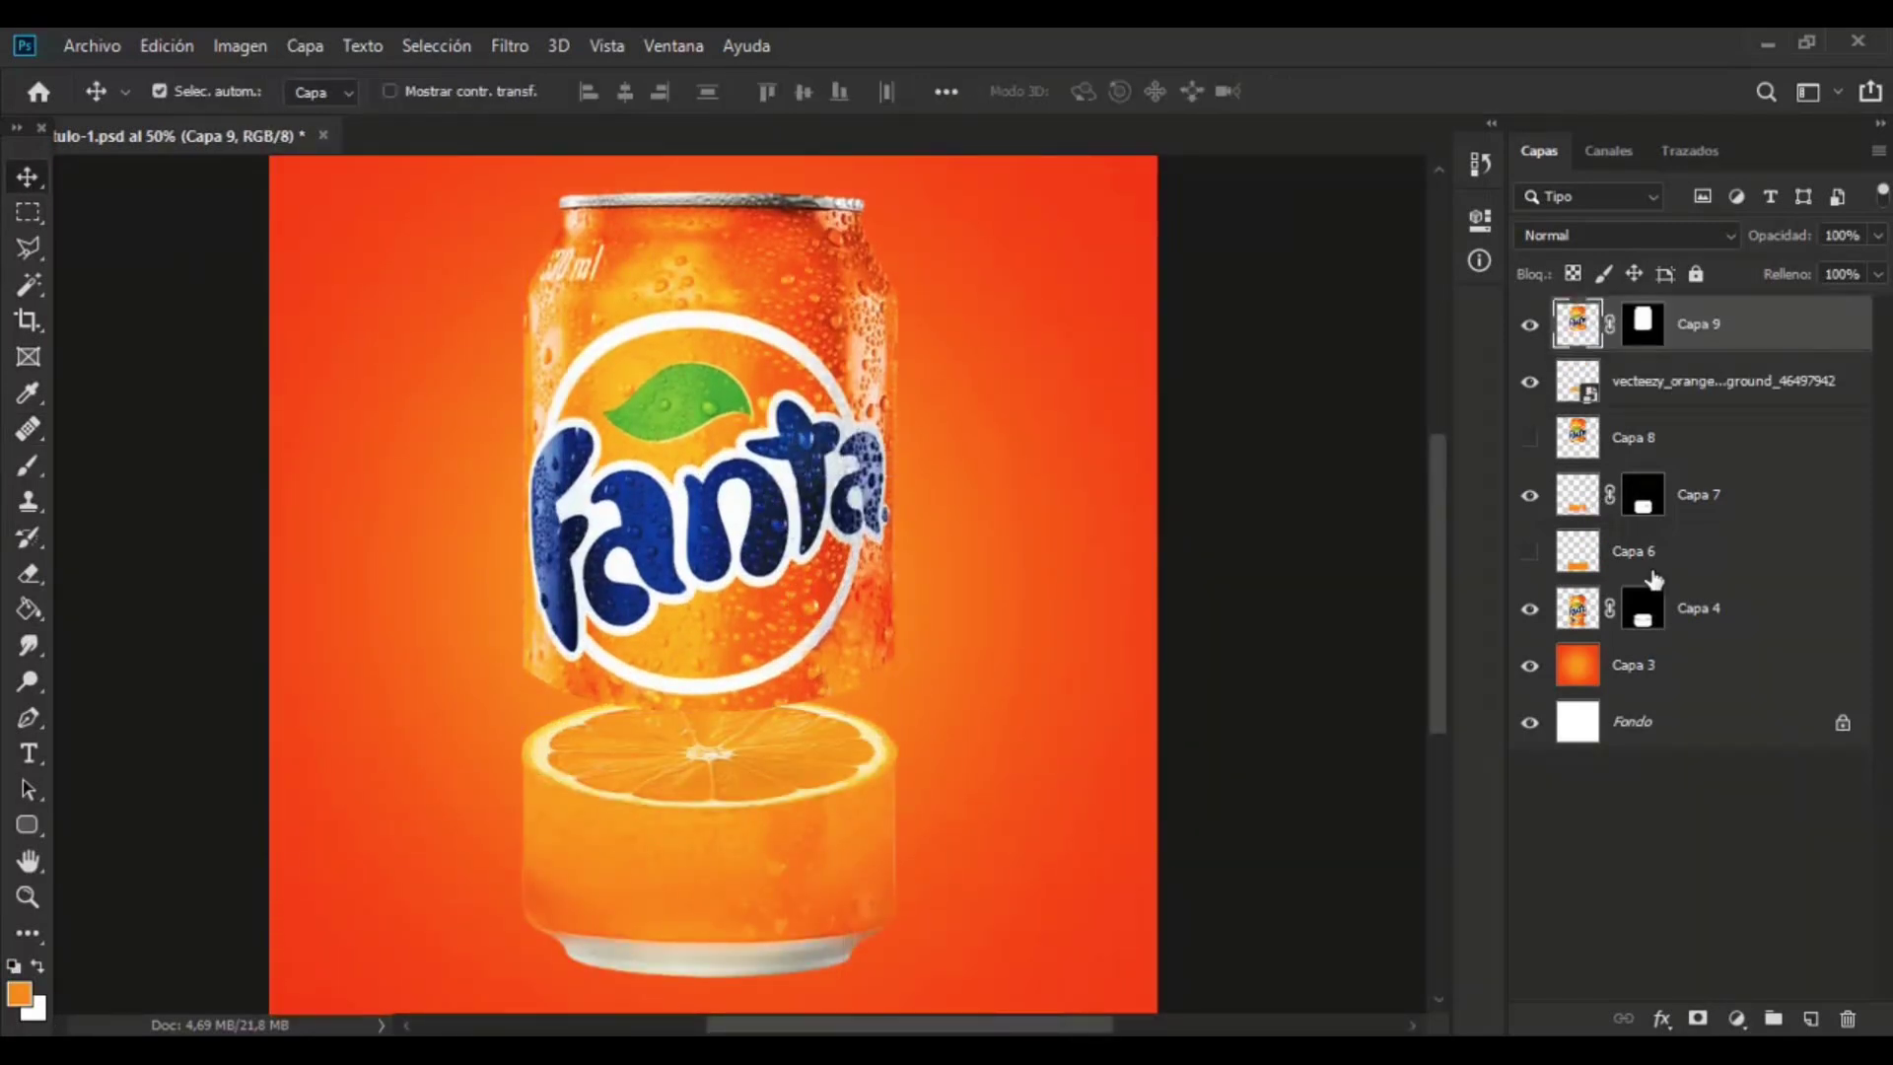
- Merge the orange-slice layer with Capa 7 and Capa 4 into a single base layer
{"action": "key", "text": "alt+bracketleft"}
{"action": "left_click", "coordinate": [1529, 495]}
{"action": "left_click", "coordinate": [1529, 495]}
{"action": "left_click", "coordinate": [1696, 495], "text": "ctrl"}
{"action": "left_click", "coordinate": [1704, 608], "text": "ctrl"}
{"action": "key", "text": "ctrl+e"}
- Flatten the masked Capa 9 by merging it with a new empty layer
{"action": "left_click", "coordinate": [1529, 326]}
{"action": "left_click", "coordinate": [1529, 327]}
{"action": "left_click", "coordinate": [1710, 325]}
{"action": "left_click", "coordinate": [1810, 1018]}
{"action": "left_click", "coordinate": [1724, 385], "text": "ctrl"}
{"action": "key", "text": "ctrl+e"}
- Delete the unused hidden layers Capa 8 and Capa 6
{"action": "left_click", "coordinate": [1682, 437]}
{"action": "key", "text": "Delete"}
{"action": "key", "text": "Delete"}
- Tilt the upper can and the orange base together clockwise, keeping them centred on the canvas
{"action": "left_click", "coordinate": [1656, 378]}
{"action": "left_click", "coordinate": [1636, 325], "text": "shift"}
{"action": "key", "text": "ctrl+t"}
{"action": "key", "text": "ctrl+minus"}
{"action": "left_click_drag", "start_coordinate": [857, 549], "coordinate": [841, 579]}
{"action": "left_click_drag", "start_coordinate": [864, 315], "coordinate": [901, 378]}
{"action": "key", "text": "Return"}
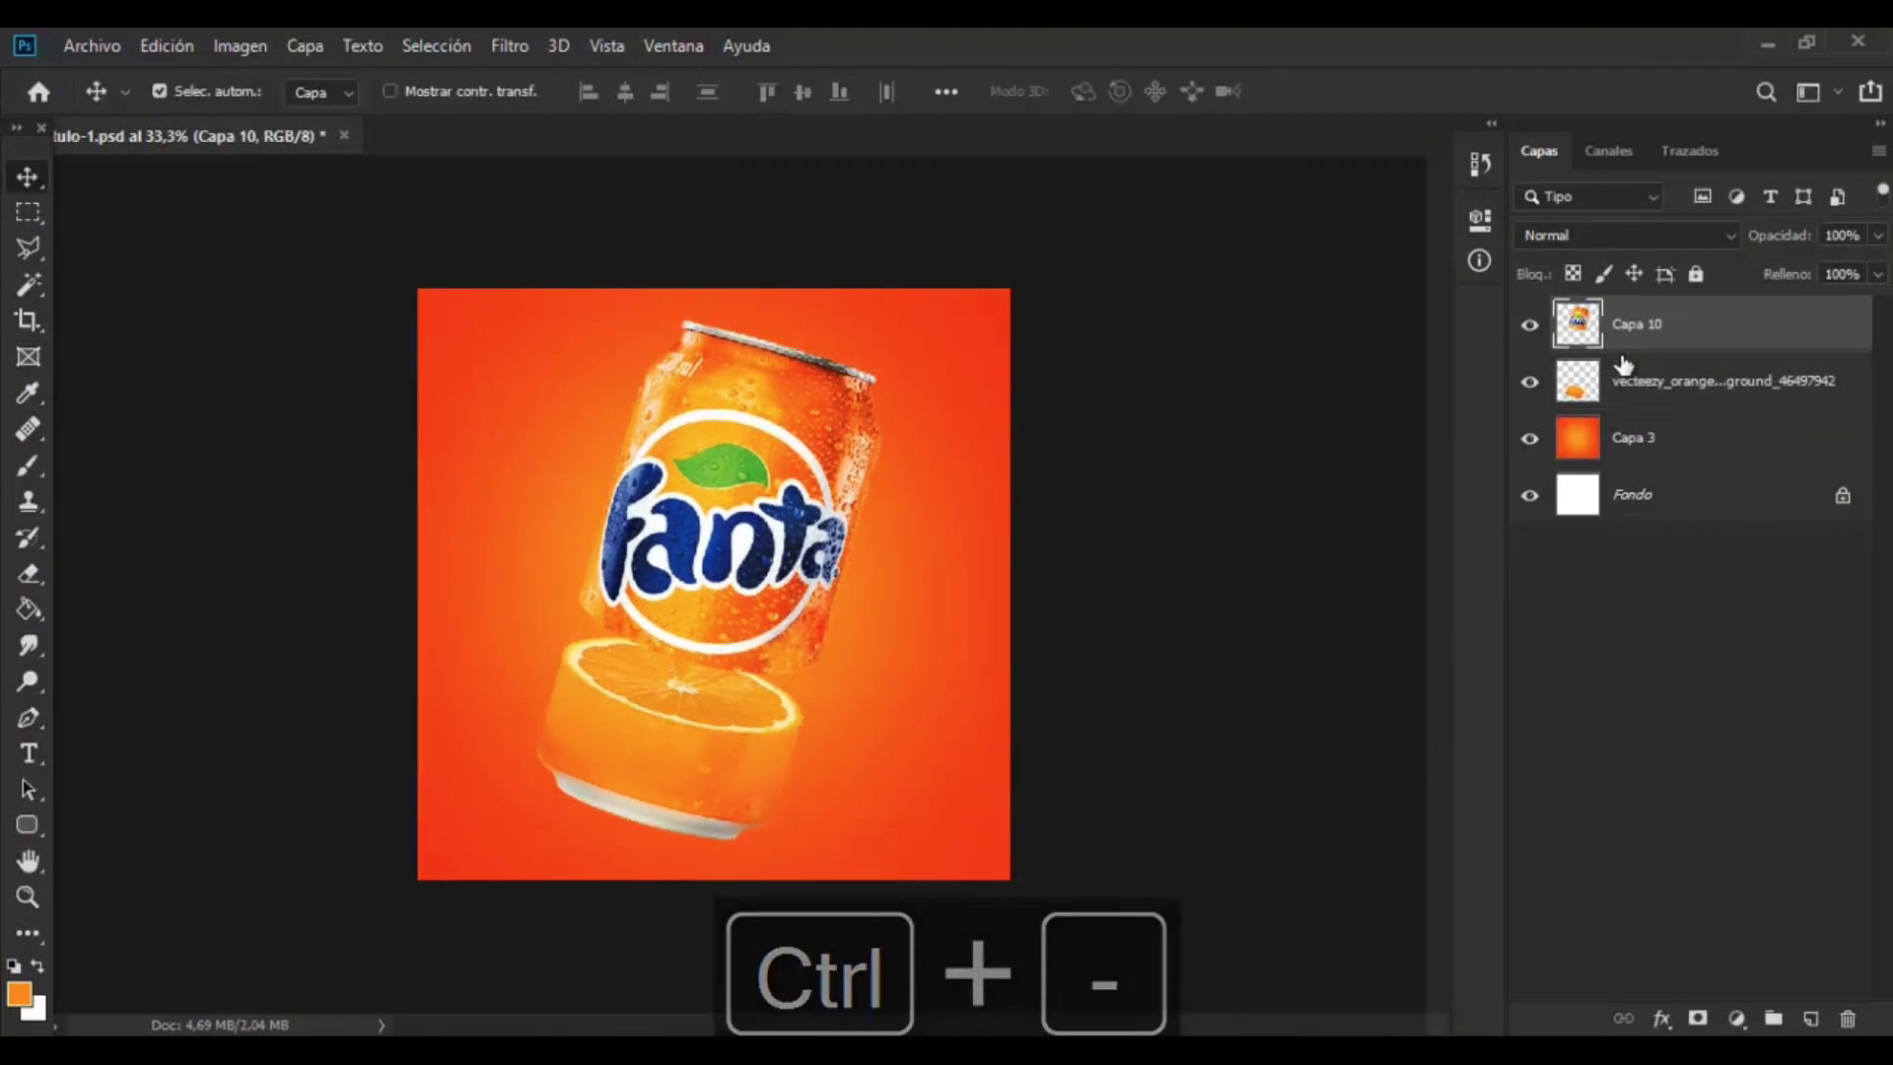
- Paint sampled orange shading inside the base's outline on a new layer set to Luz fuerte at 49% opacity
{"action": "left_click", "coordinate": [1666, 382]}
{"action": "left_click", "coordinate": [1579, 383], "text": "ctrl"}
{"action": "key", "text": "i"}
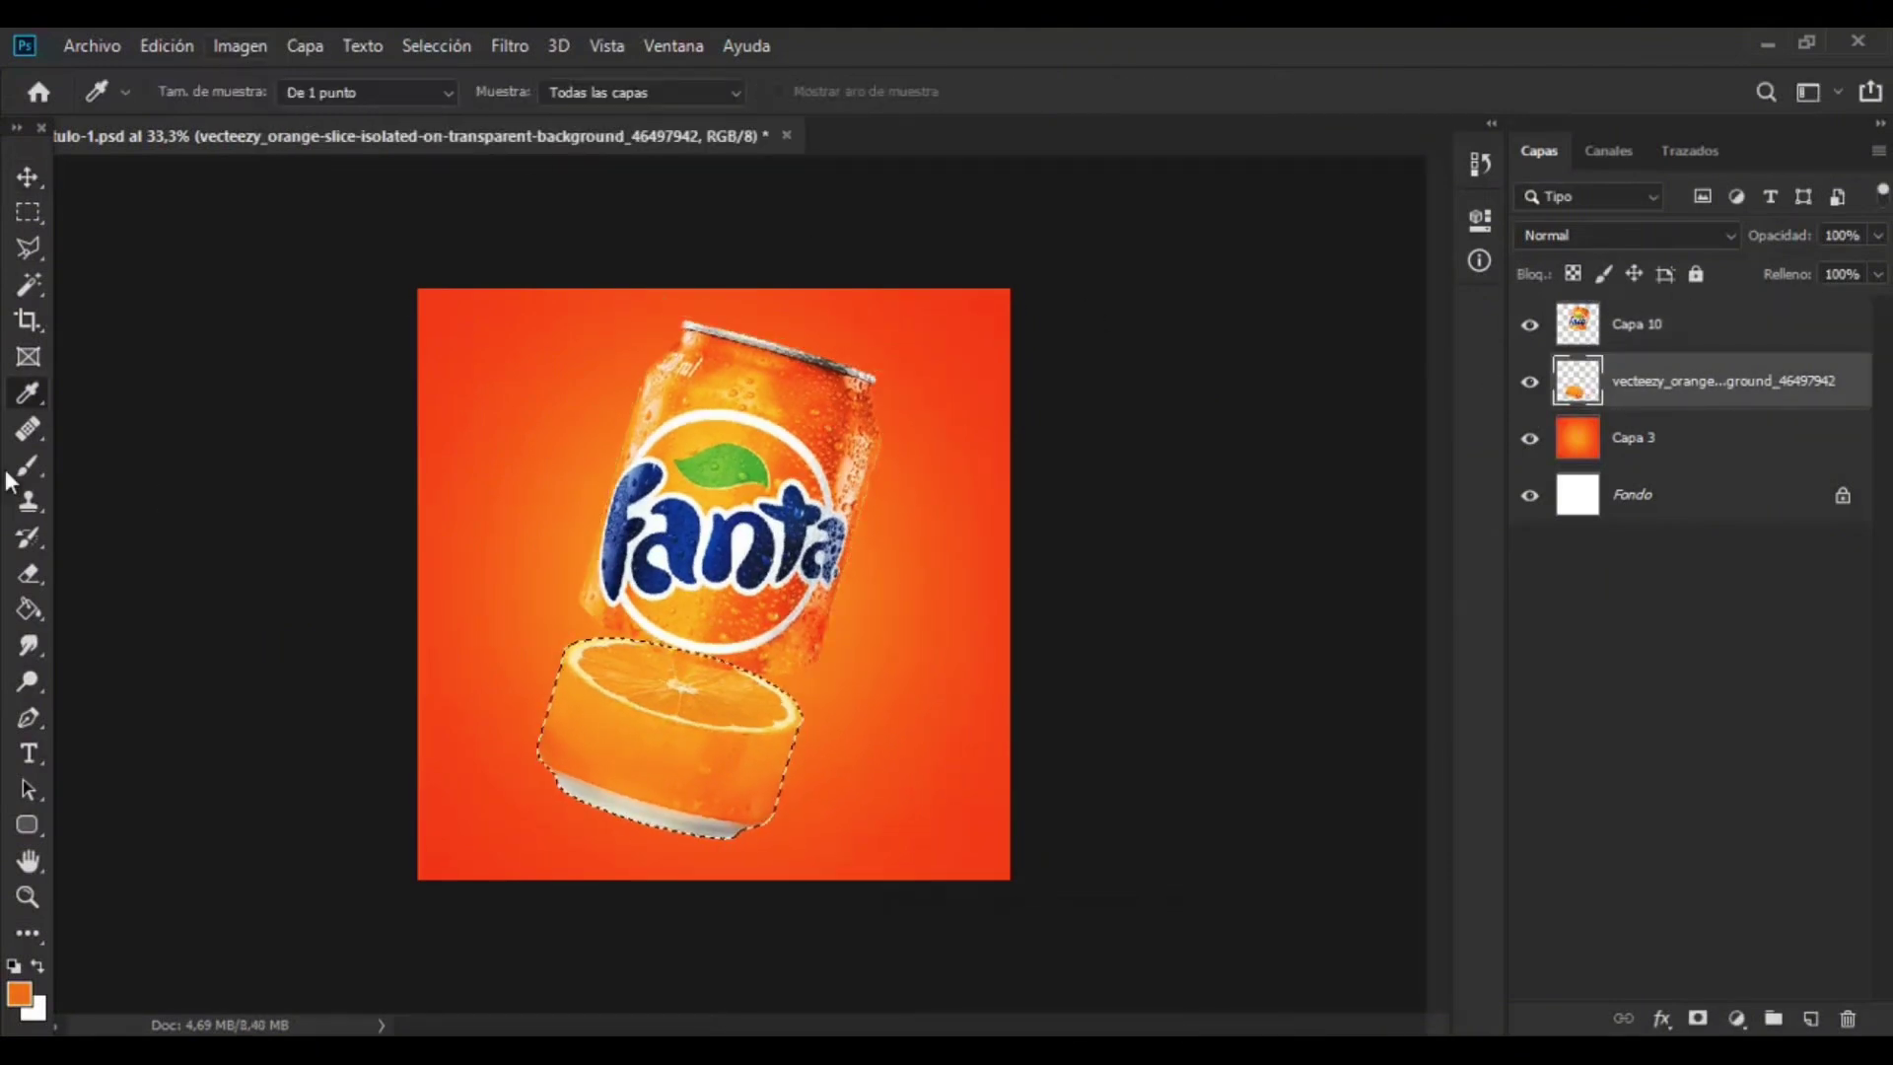
{"action": "left_click", "coordinate": [28, 465]}
{"action": "left_click", "coordinate": [1811, 1018]}
{"action": "left_click", "coordinate": [1624, 234]}
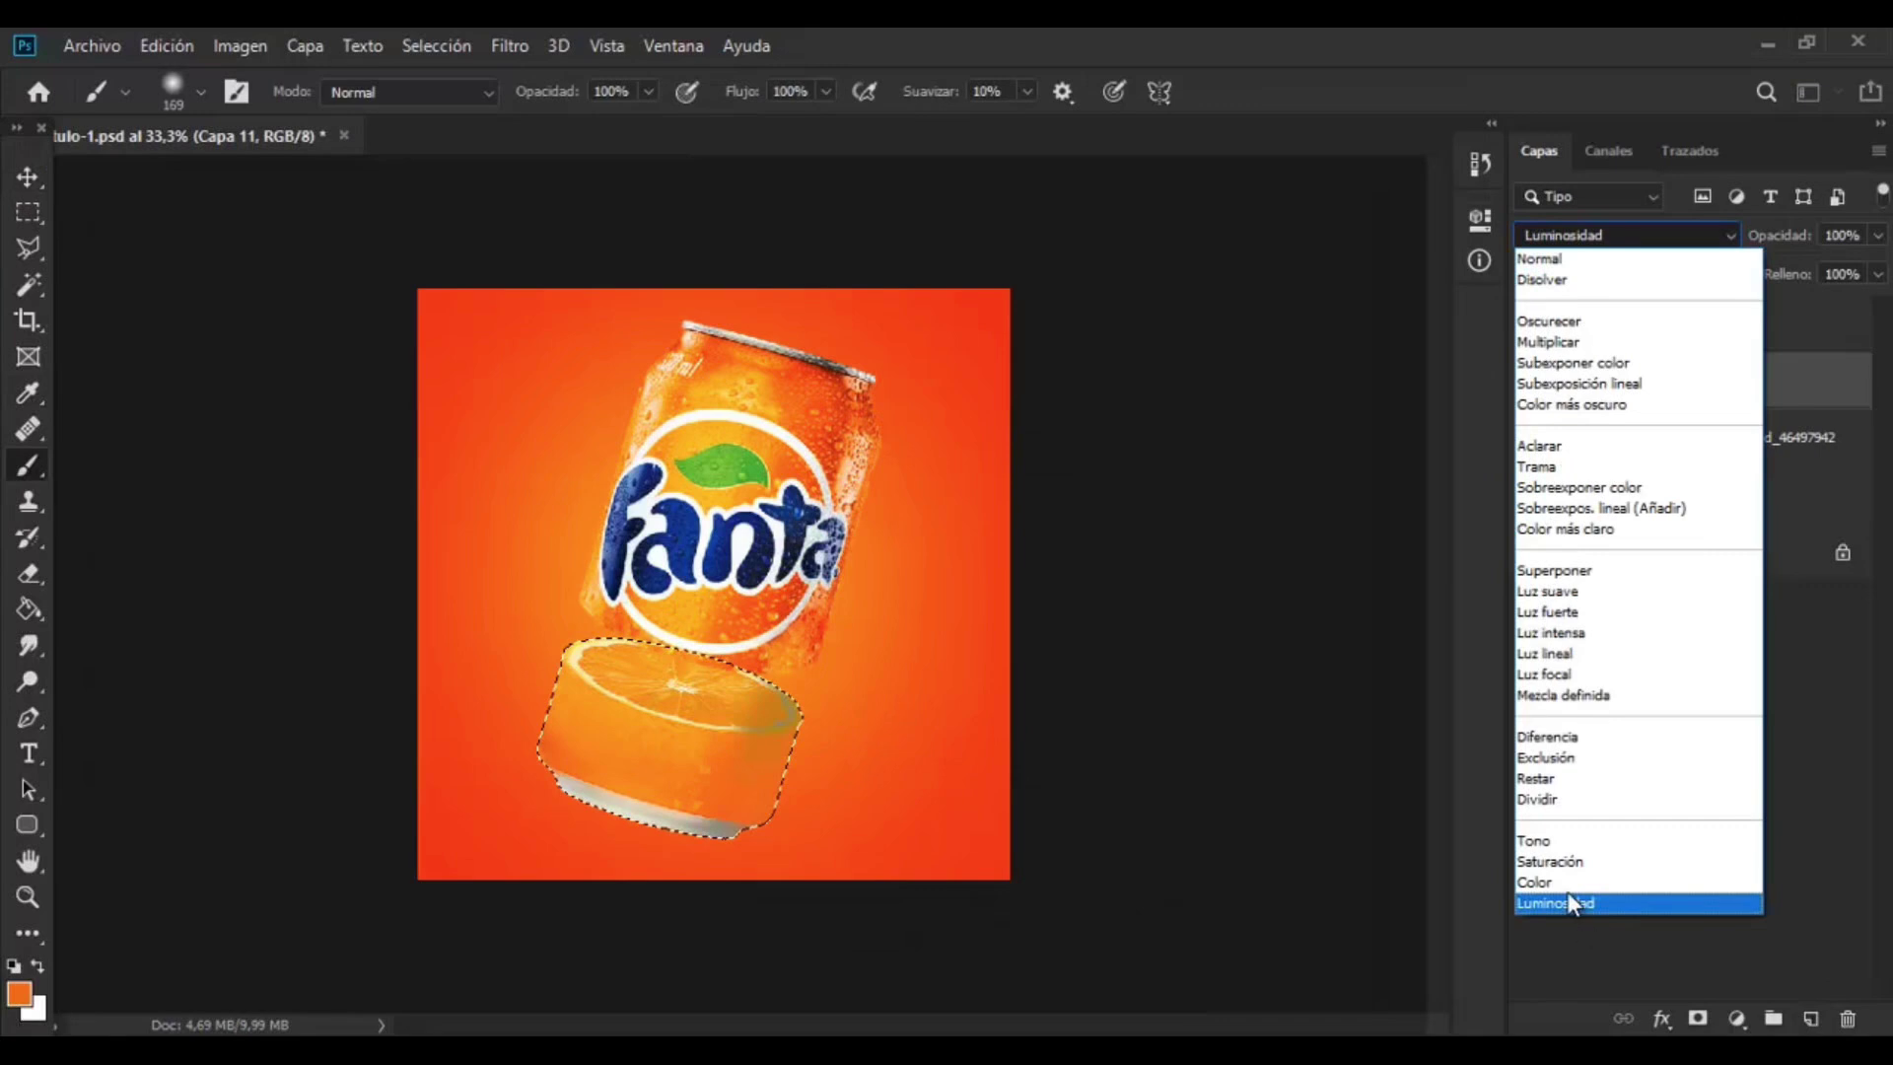
{"action": "left_click", "coordinate": [1575, 618]}
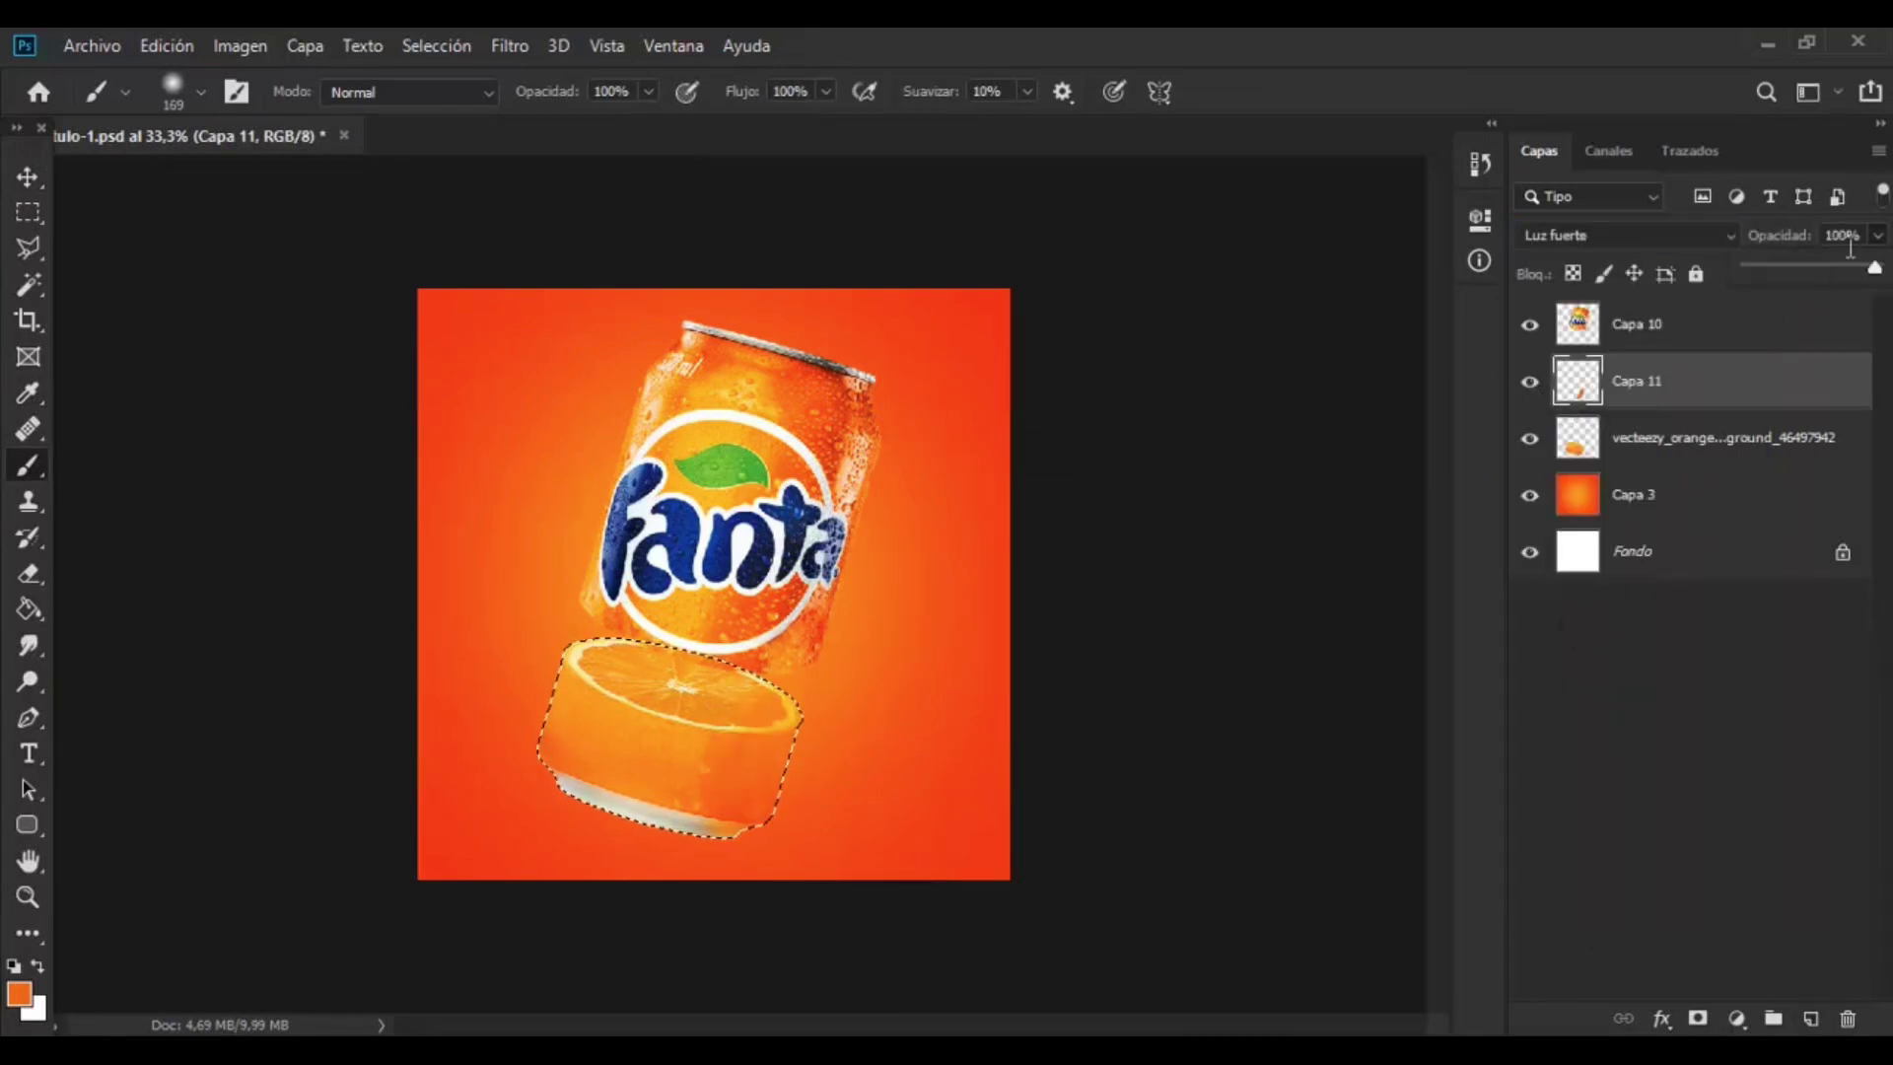
- Darken the lower rim of the orange base with the Burn tool on midtones and undo the last stroke
{"action": "left_click_drag", "start_coordinate": [28, 680], "coordinate": [168, 704]}
{"action": "key", "text": "alt+bracketleft"}
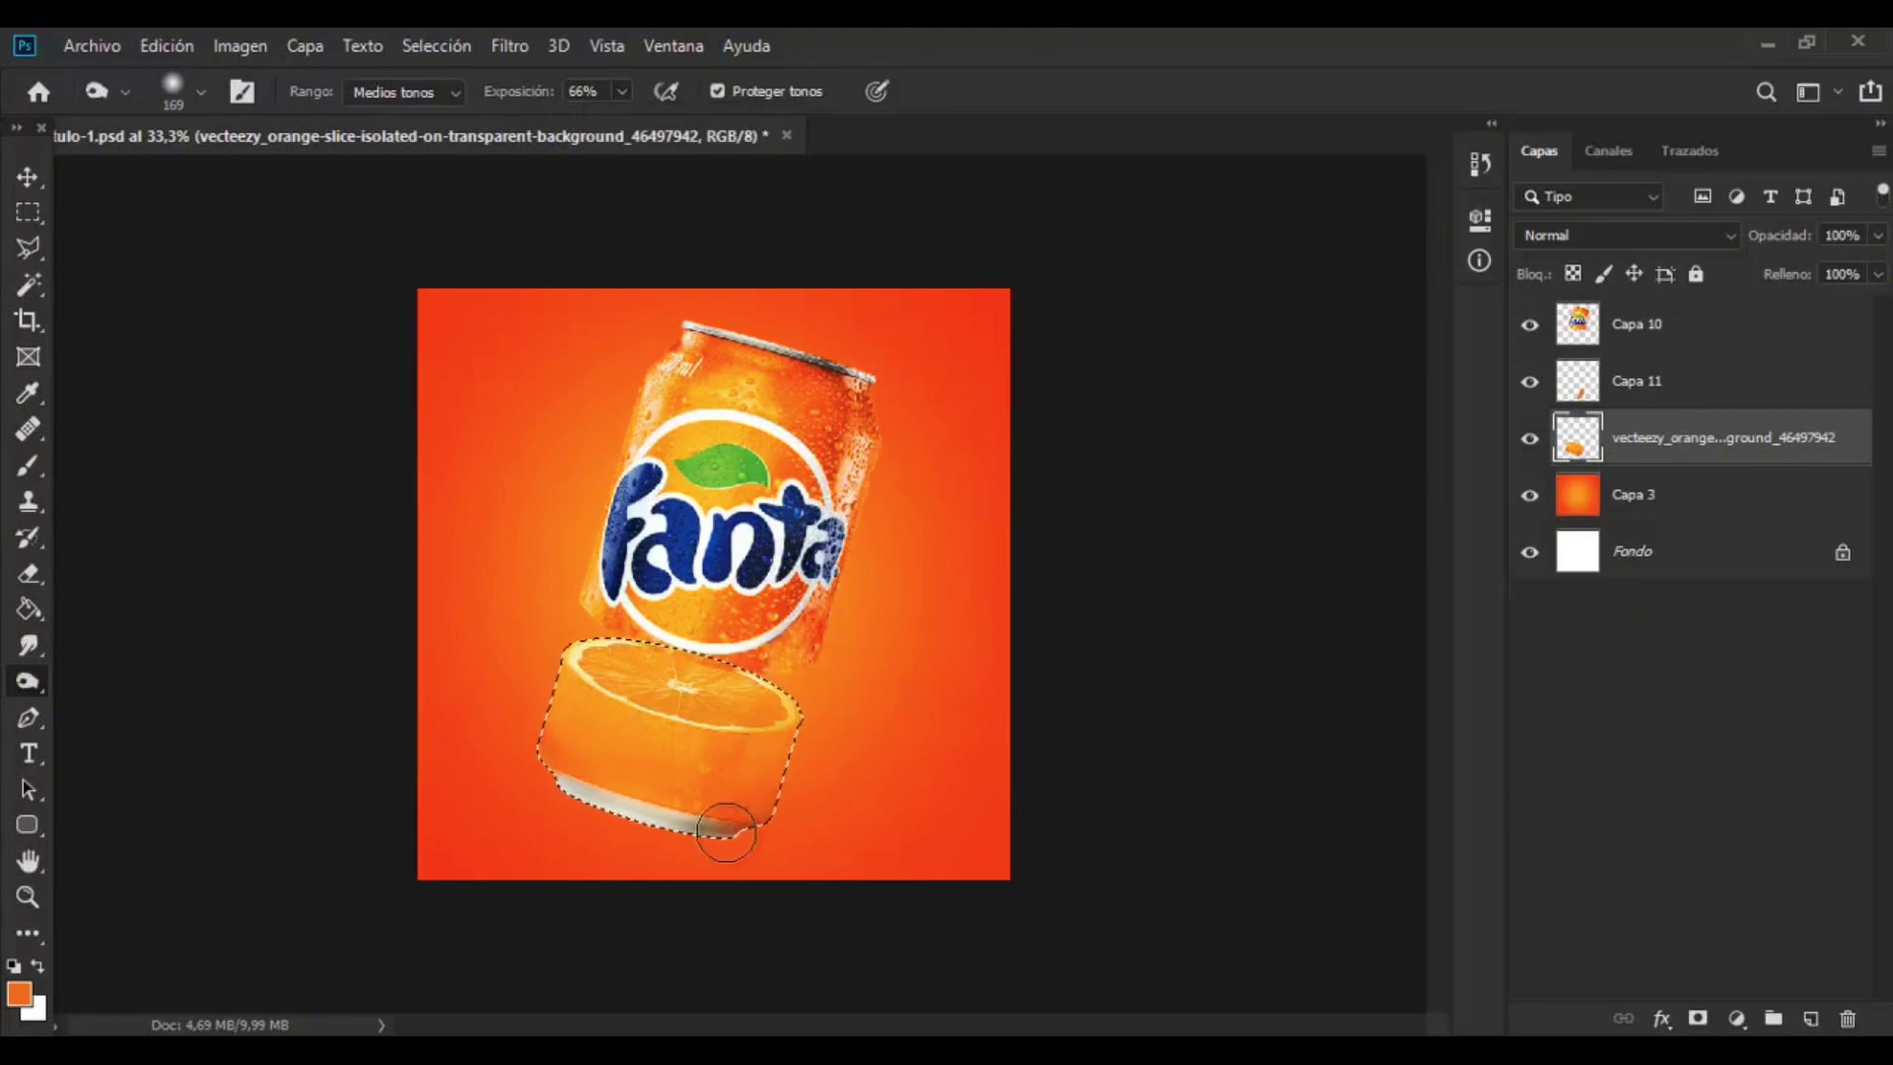
{"action": "key", "text": "ctrl+z"}
- Adjust the orange base with Hue/Saturation, setting saturation to +27 and hue to about -6
{"action": "key", "text": "v"}
{"action": "left_click", "coordinate": [240, 46]}
{"action": "mouse_move", "coordinate": [266, 116]}
{"action": "left_click", "coordinate": [804, 275]}
{"action": "left_click_drag", "start_coordinate": [1286, 418], "coordinate": [1327, 422]}
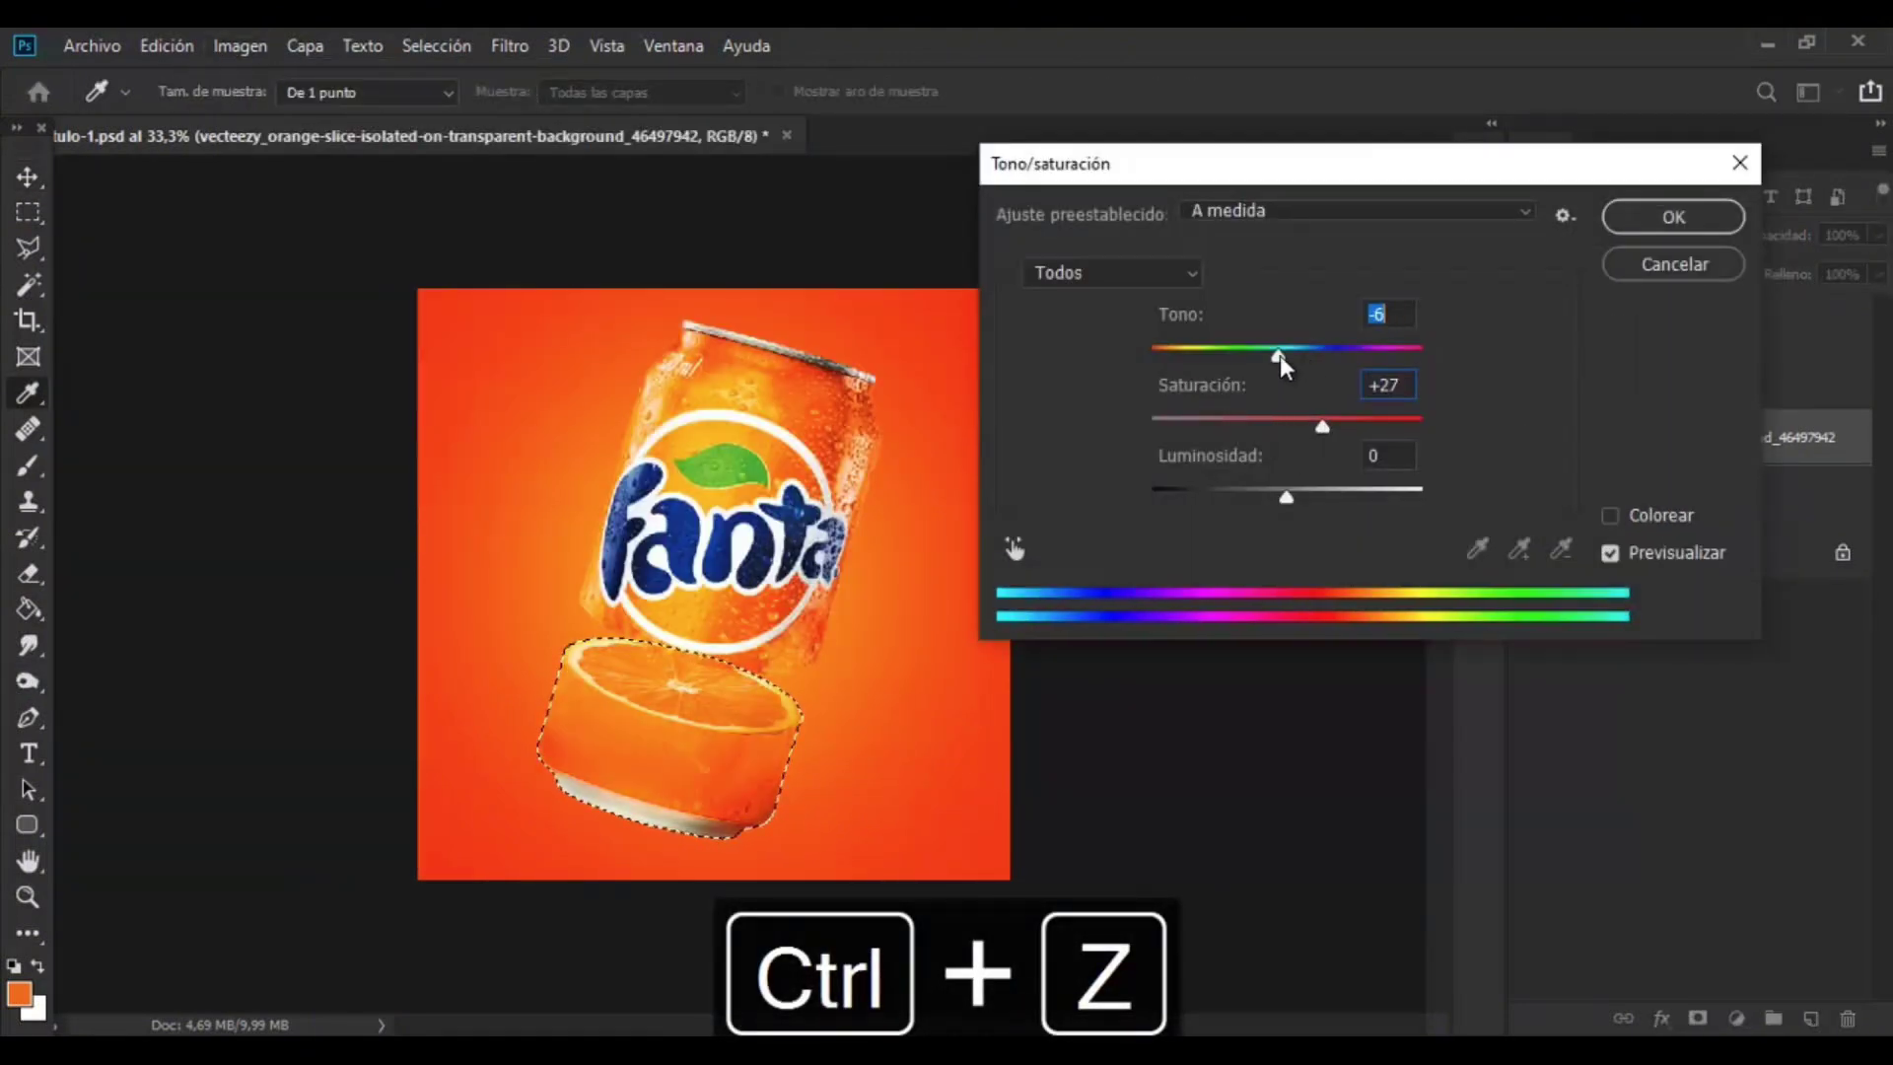
{"action": "key", "text": "Return"}
- Lighten the slice's face with the Dodge tool and add contrast to the base with an S-shaped Curves adjustment
{"action": "left_click", "coordinate": [28, 680]}
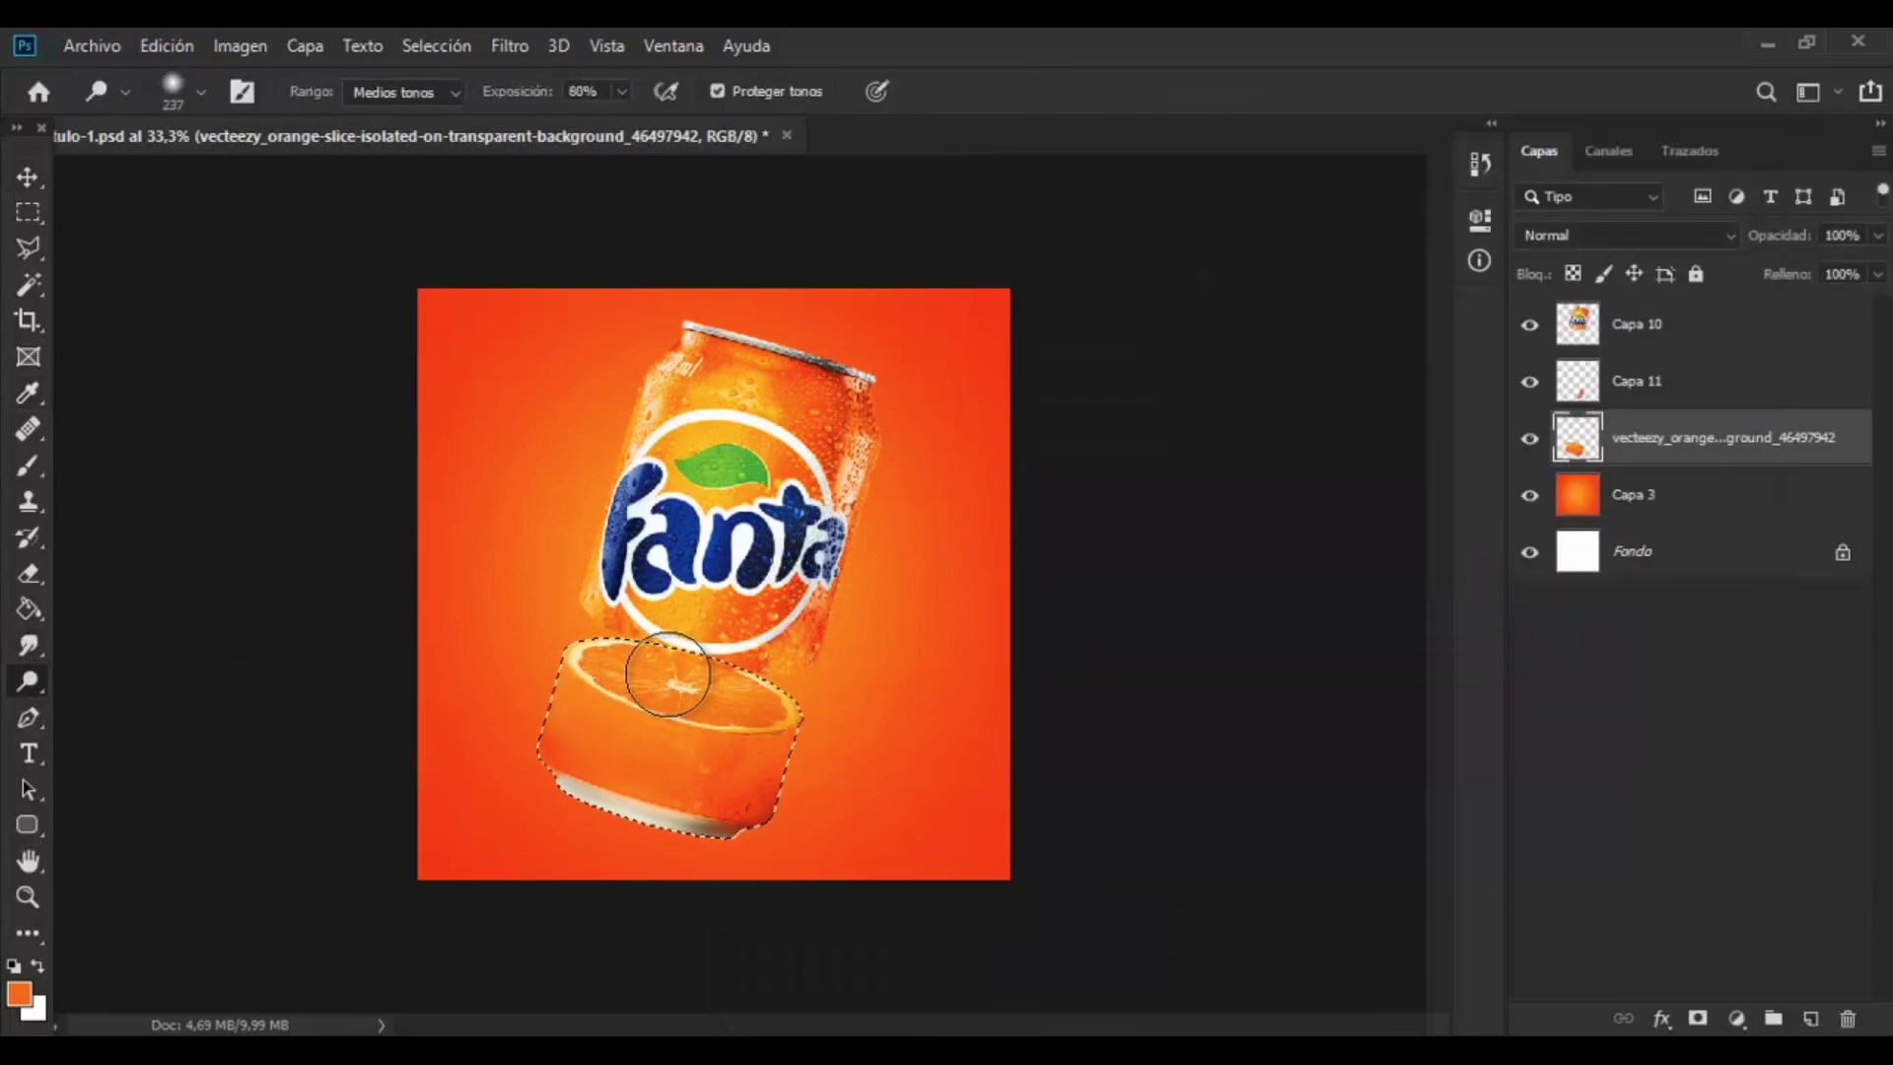
{"action": "left_click", "coordinate": [256, 49]}
{"action": "mouse_move", "coordinate": [266, 117]}
{"action": "left_click", "coordinate": [710, 173]}
{"action": "left_click_drag", "start_coordinate": [1006, 567], "coordinate": [1005, 596]}
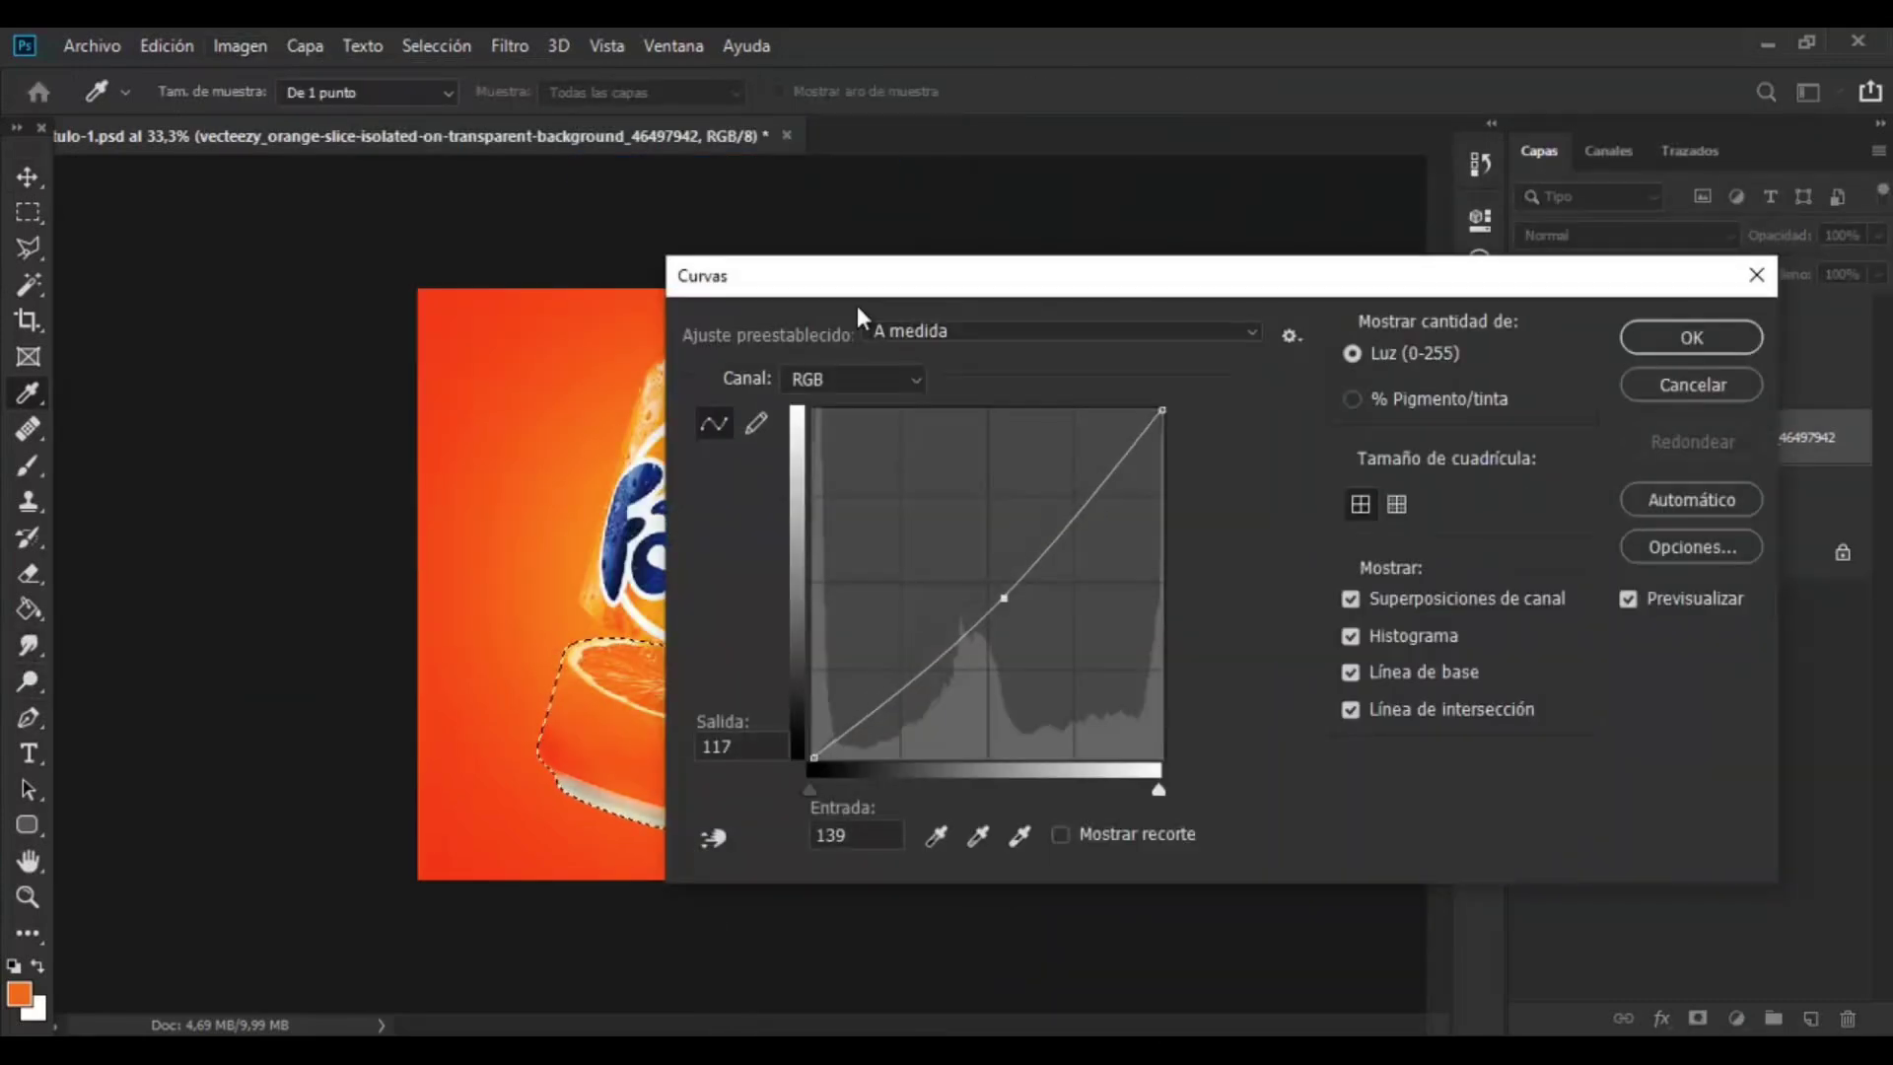
{"action": "left_click_drag", "start_coordinate": [864, 276], "coordinate": [1126, 299]}
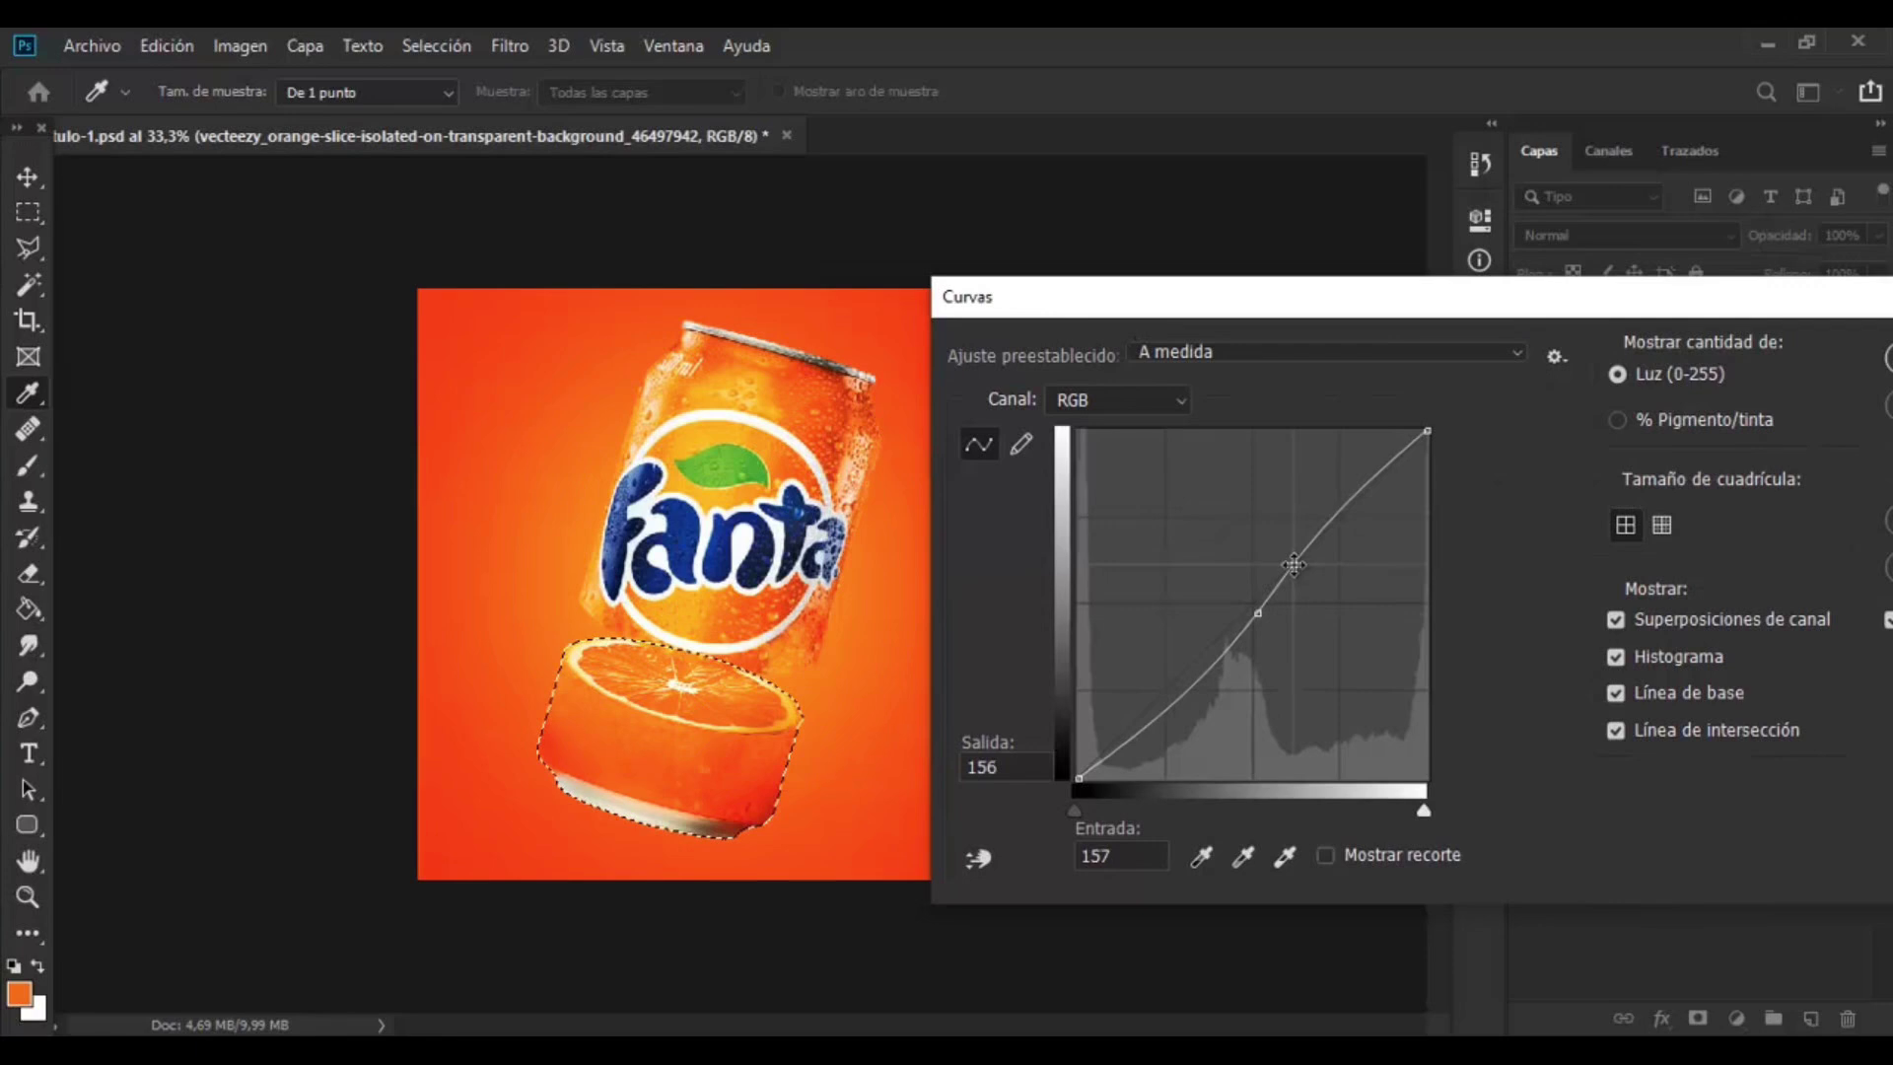
{"action": "left_click", "coordinate": [1816, 359]}
{"action": "key", "text": "ctrl+d"}
- Check the can without the Capa 3 background, restore it, and merge Capa 11 with the orange base layer
{"action": "left_click", "coordinate": [1529, 494]}
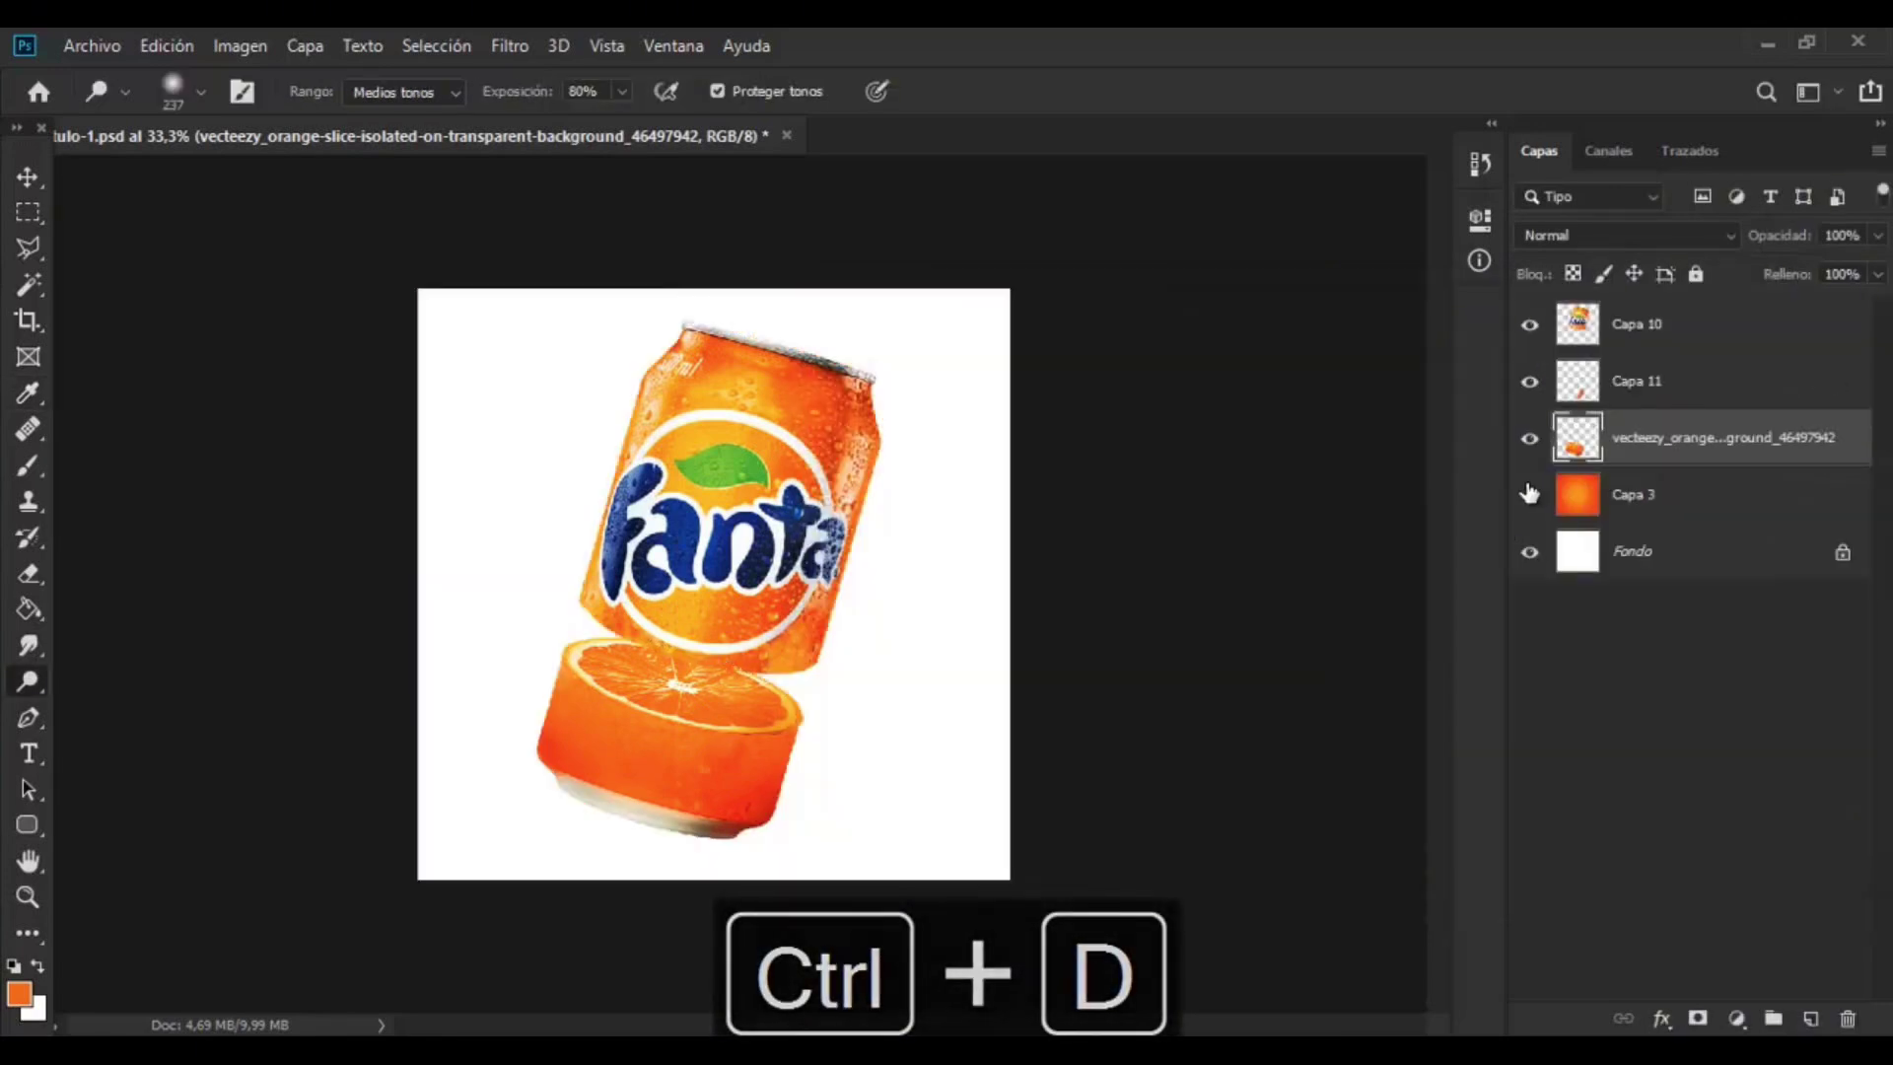
{"action": "left_click", "coordinate": [1529, 494]}
{"action": "key", "text": "F9"}
{"action": "left_click", "coordinate": [1672, 397], "text": "ctrl"}
{"action": "key", "text": "ctrl+e"}
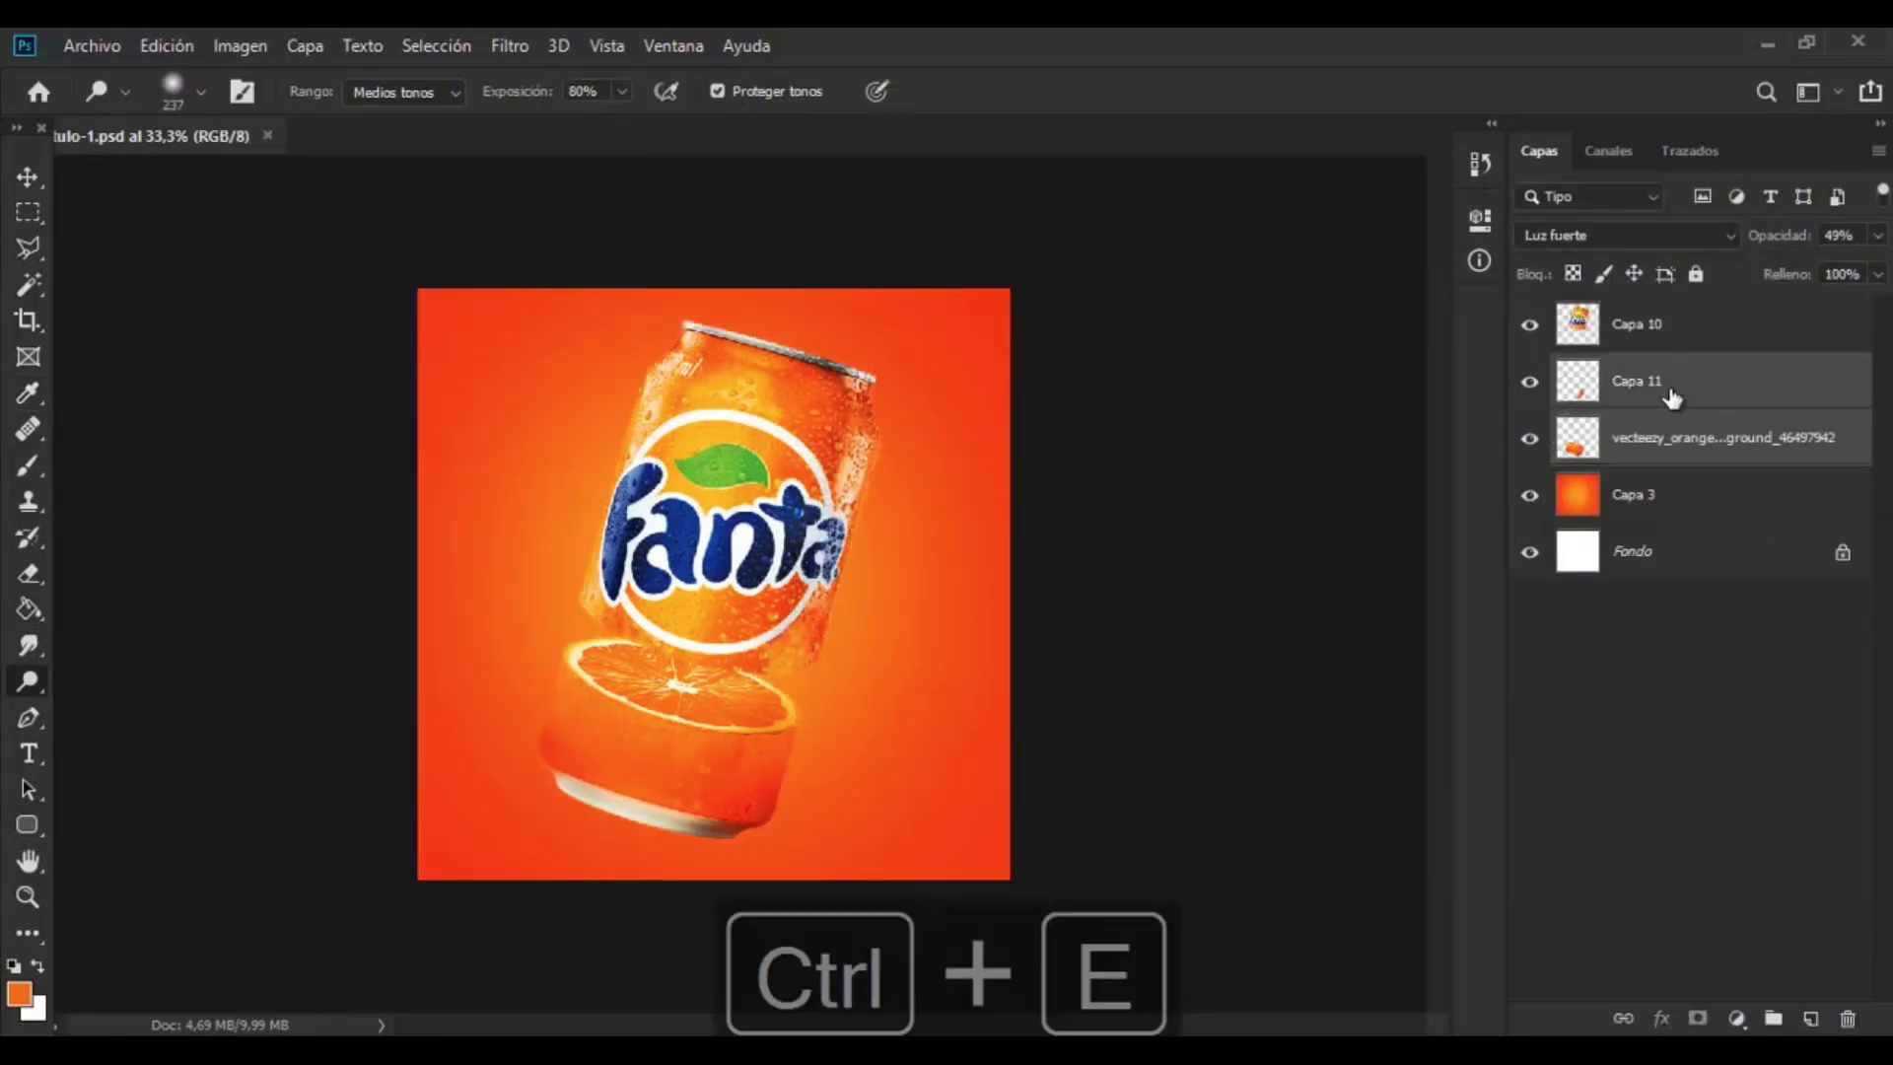
- Scale the upper can and base together to about 84%, rotate them about 3° and centre them on the canvas
{"action": "left_click", "coordinate": [1670, 340], "text": "ctrl"}
{"action": "key", "text": "ctrl+t"}
{"action": "mouse_move", "coordinate": [881, 320]}
{"action": "left_mouse_down"}
{"action": "mouse_move", "coordinate": [854, 360]}
{"action": "mouse_move", "coordinate": [881, 344]}
{"action": "left_mouse_up"}
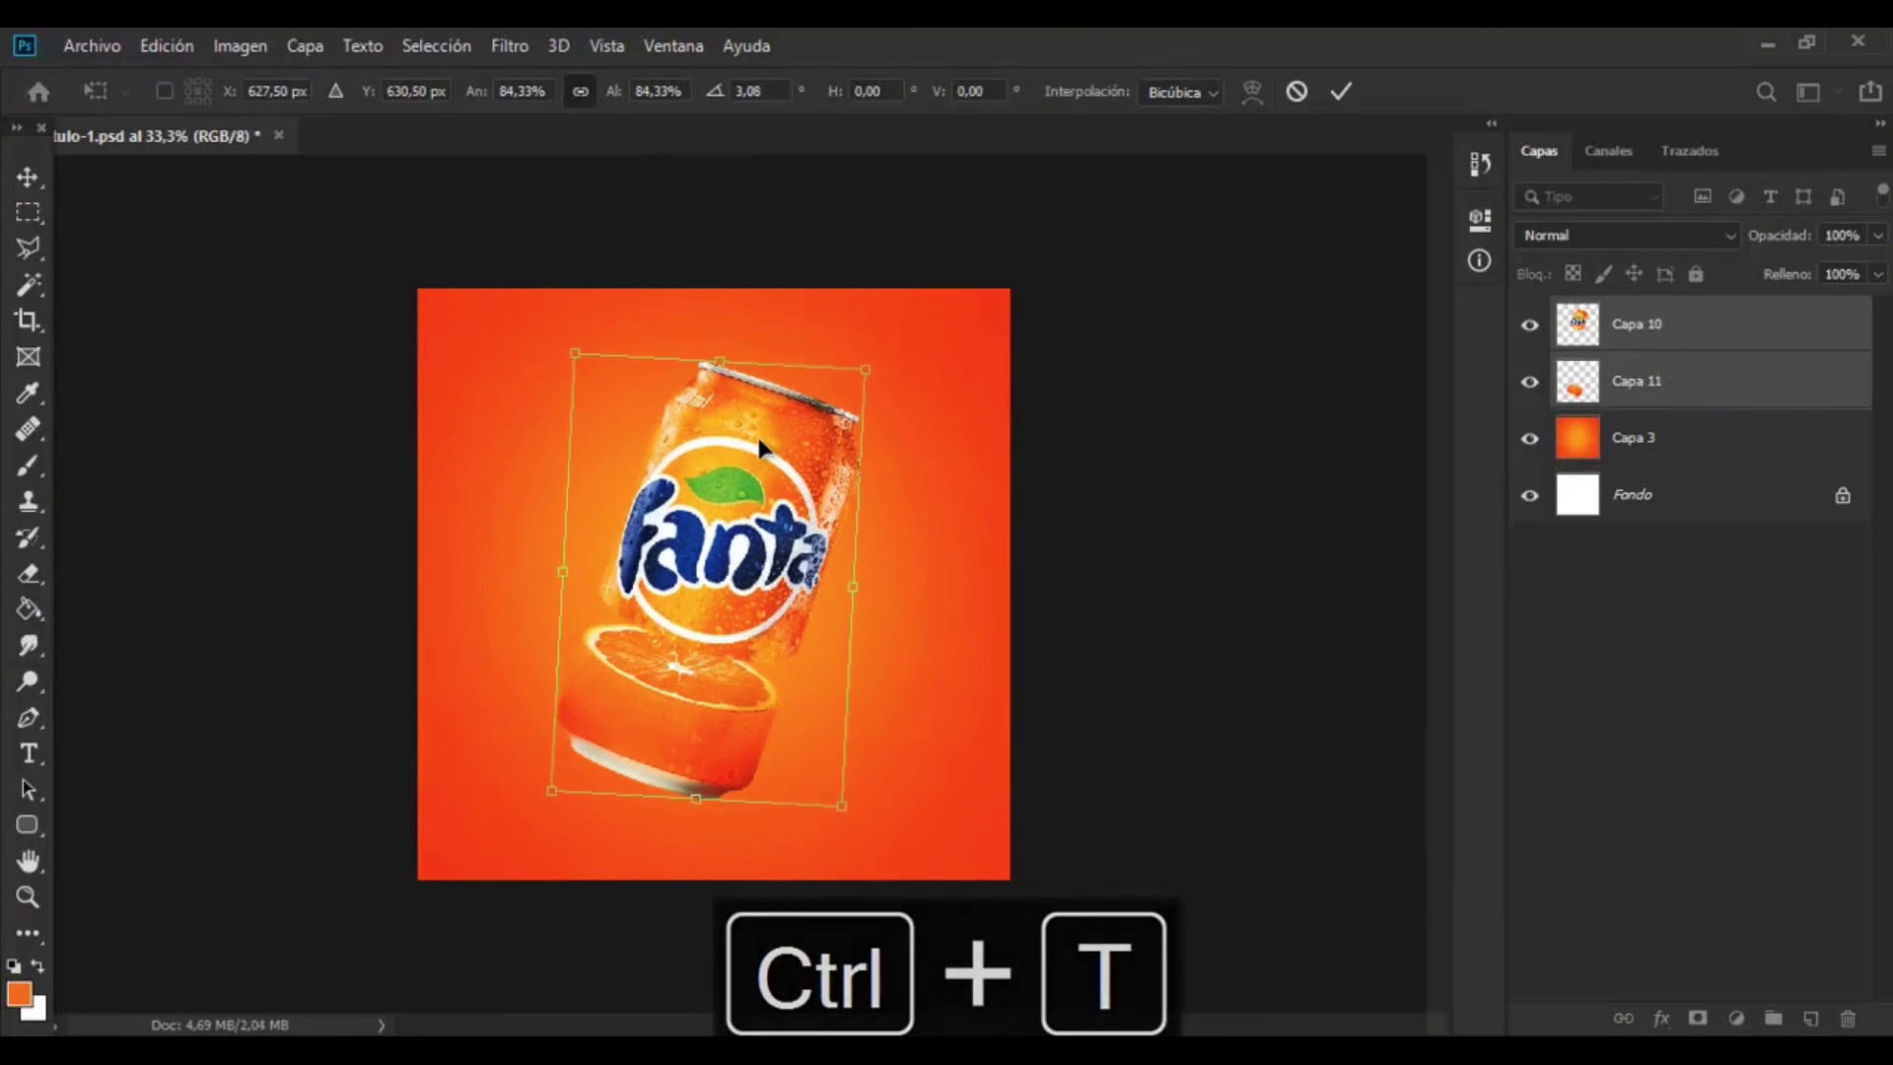
{"action": "left_click_drag", "start_coordinate": [759, 449], "coordinate": [765, 454]}
{"action": "left_click", "coordinate": [28, 177]}
{"action": "key", "text": "ctrl+plus"}
{"action": "key", "text": "ctrl+minus"}
- Lock the Capa 3 background and paint a light orange glow behind both can parts on a new layer
{"action": "left_click", "coordinate": [1697, 437]}
{"action": "left_click", "coordinate": [1695, 274]}
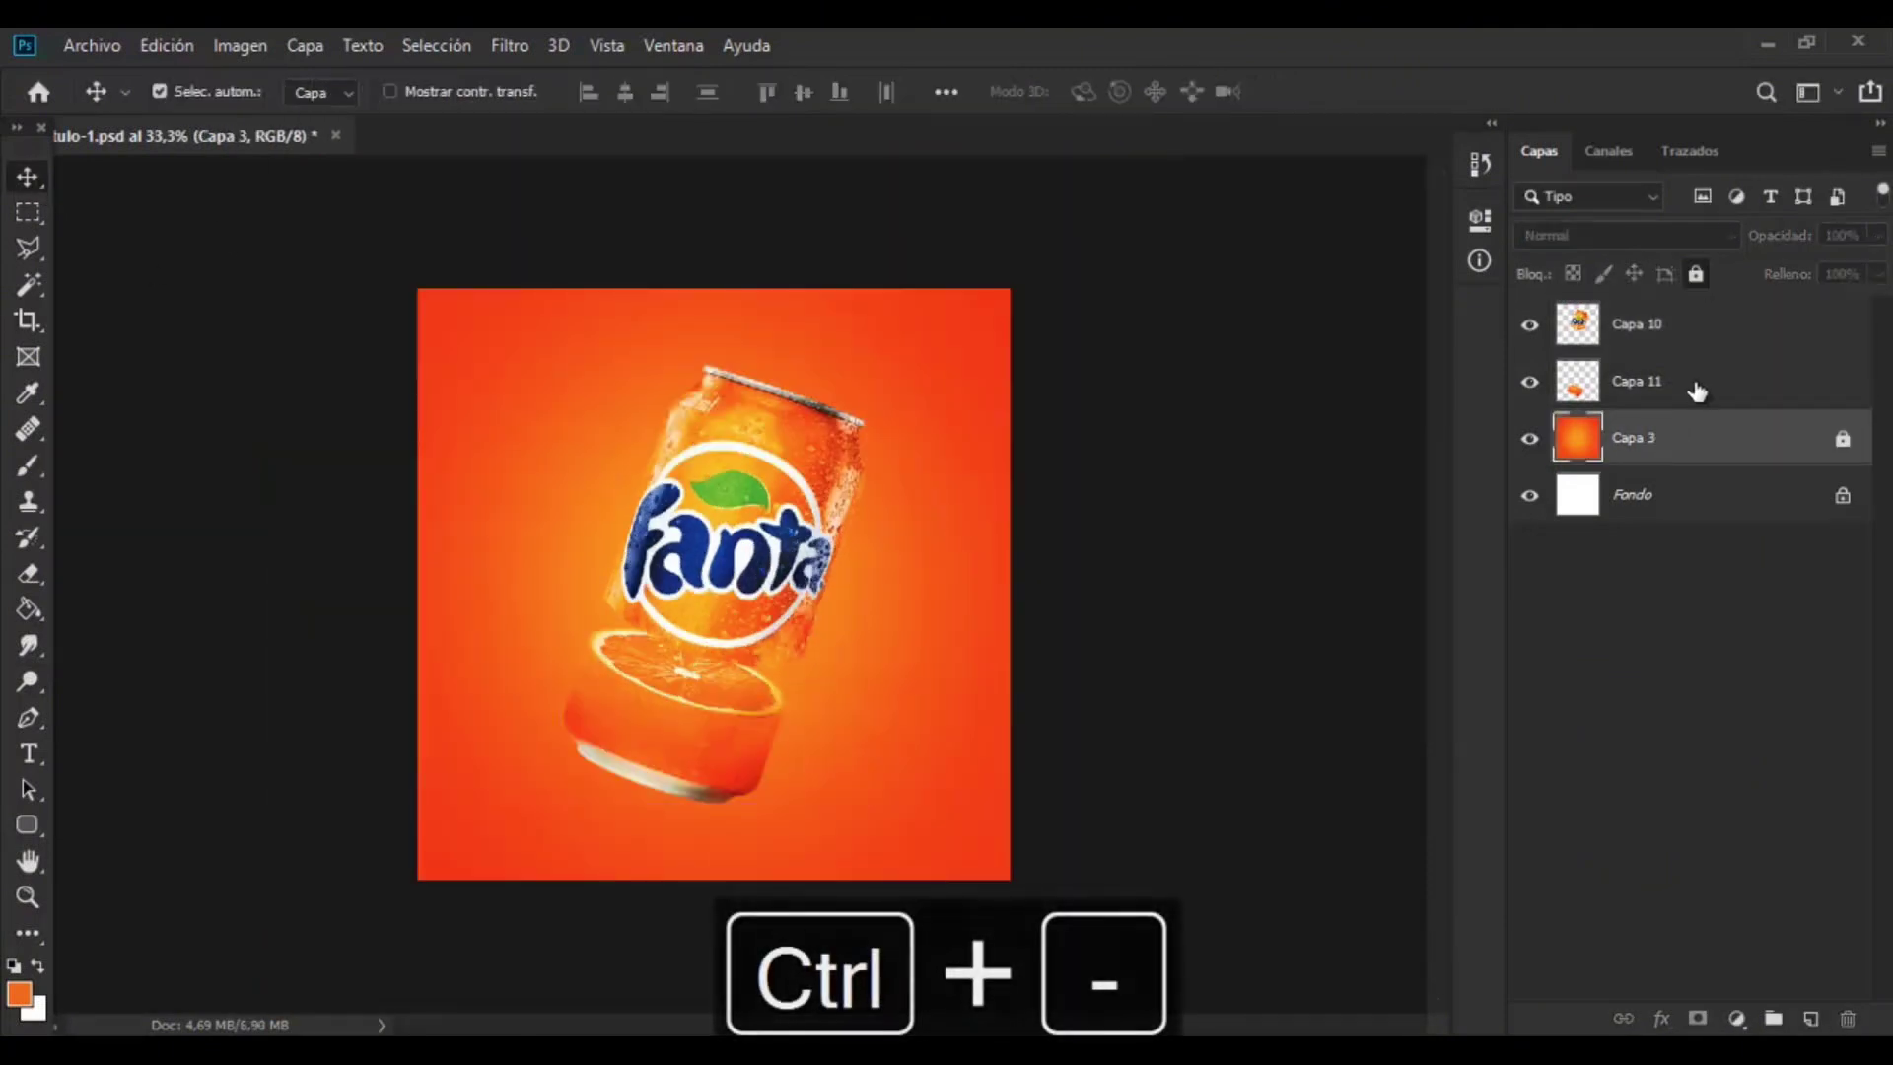
{"action": "key", "text": "ctrl+shift+alt+n"}
{"action": "key", "text": "i"}
{"action": "left_click", "coordinate": [761, 431]}
{"action": "key", "text": "b"}
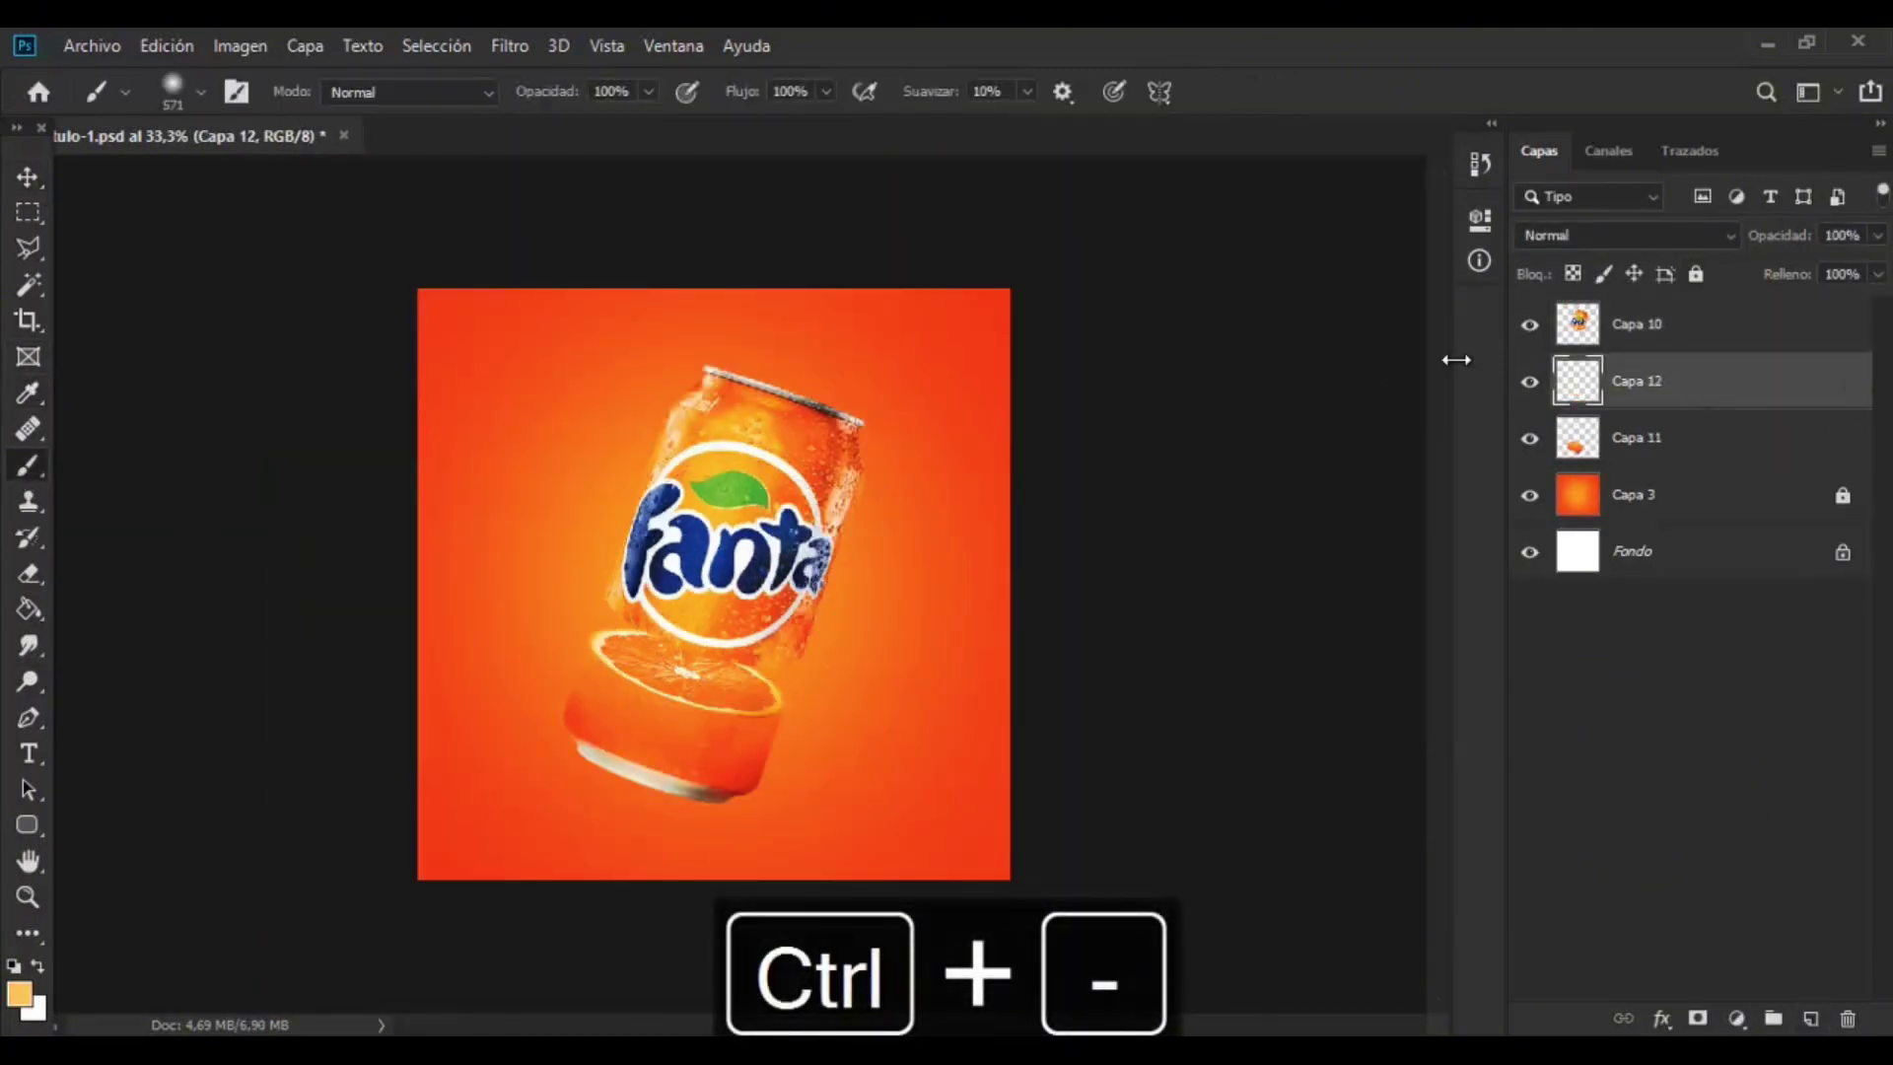
{"action": "left_click_drag", "start_coordinate": [1696, 385], "coordinate": [1695, 458]}
{"action": "left_click_drag", "start_coordinate": [655, 545], "coordinate": [763, 627]}
- Paint a bright yellow glow behind the can on another new layer, Capa 13
{"action": "left_click", "coordinate": [1811, 1018]}
{"action": "left_click", "coordinate": [19, 994]}
{"action": "left_click", "coordinate": [1427, 521]}
{"action": "left_click_drag", "start_coordinate": [1433, 530], "coordinate": [1433, 534]}
{"action": "left_click", "coordinate": [1692, 217]}
{"action": "mouse_move", "coordinate": [655, 536]}
{"action": "left_mouse_down"}
{"action": "mouse_move", "coordinate": [808, 560]}
{"action": "mouse_move", "coordinate": [763, 655]}
{"action": "mouse_move", "coordinate": [696, 740]}
{"action": "left_mouse_up"}
- Soften the yellow glow on Capa 13 with a Gaussian Blur of 792.7 pixels
{"action": "left_click", "coordinate": [510, 46]}
{"action": "mouse_move", "coordinate": [591, 359]}
{"action": "left_click", "coordinate": [1054, 545]}
{"action": "left_click_drag", "start_coordinate": [1322, 602], "coordinate": [1354, 604]}
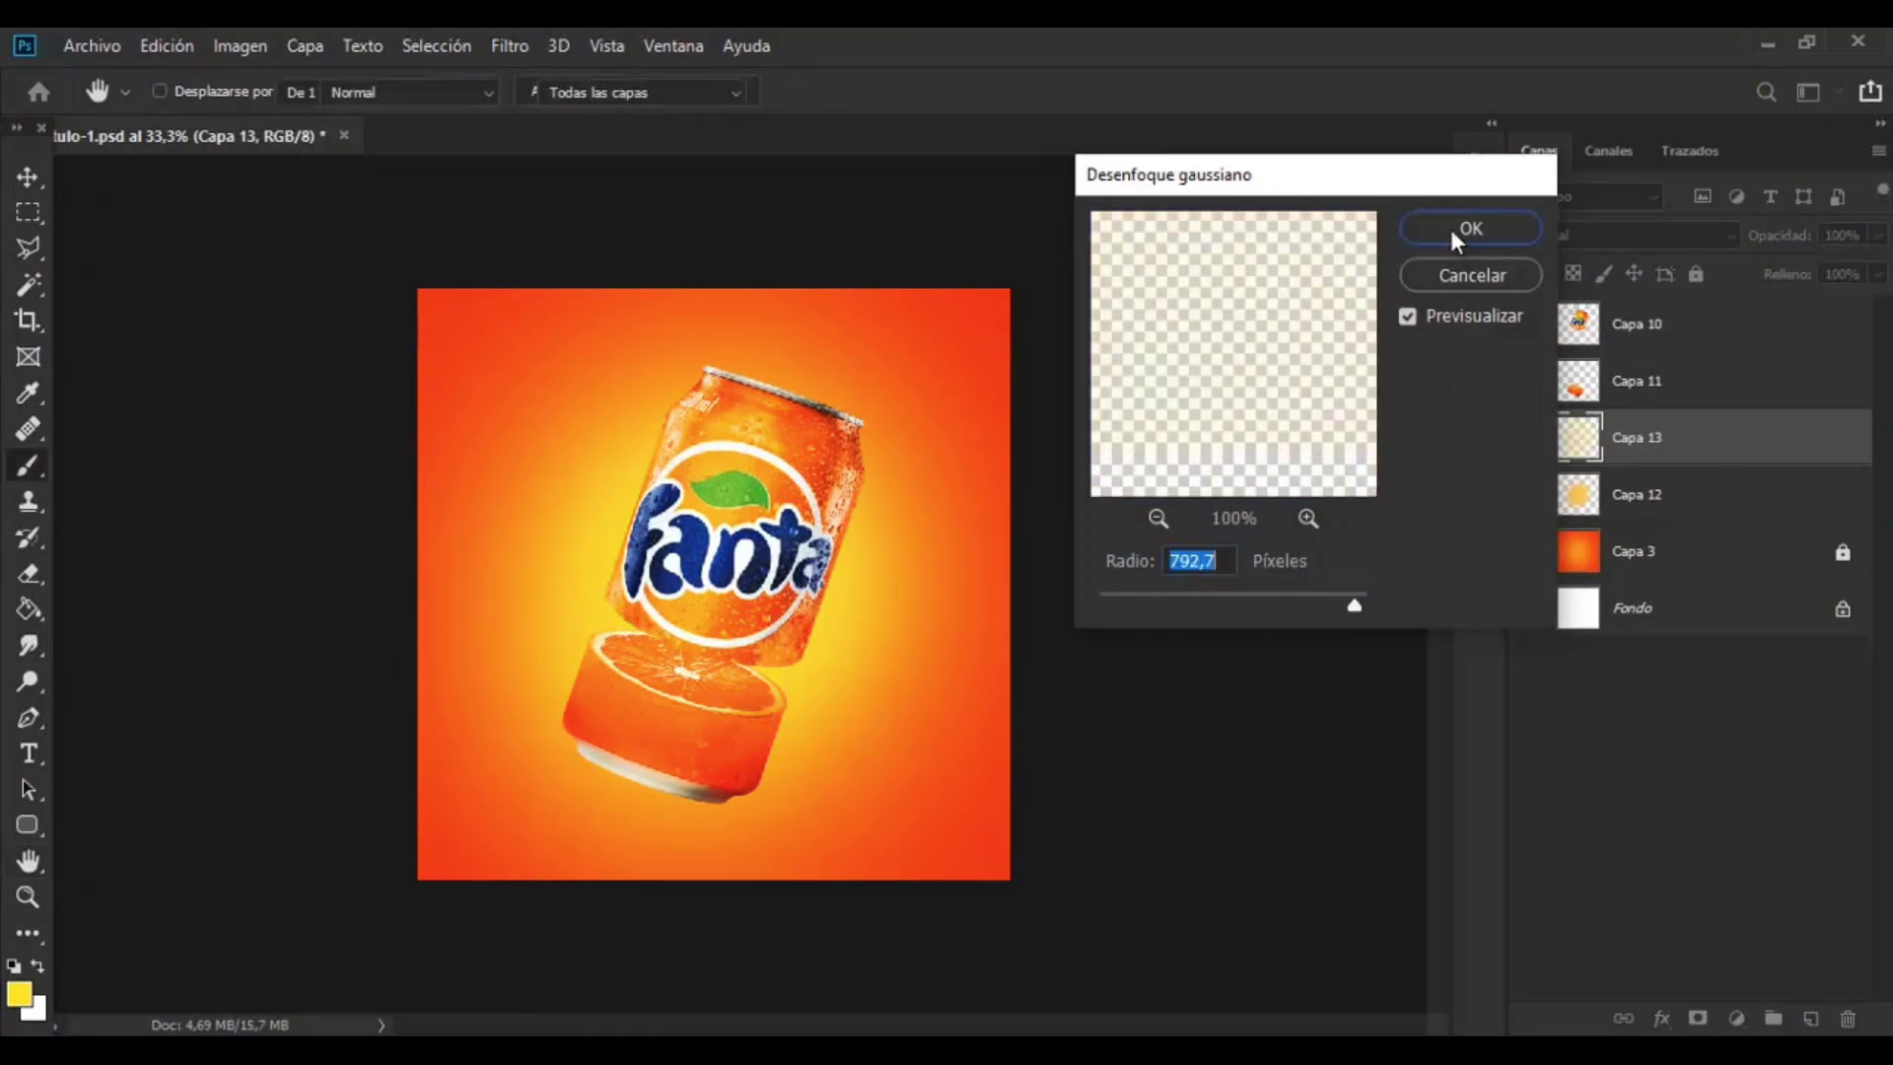
{"action": "left_click", "coordinate": [1454, 232]}
- Move Capa 12 above the blurred Capa 13 and compare the glow with the layer hidden and shown
{"action": "left_click_drag", "start_coordinate": [1562, 498], "coordinate": [1605, 418]}
{"action": "left_click", "coordinate": [1525, 437]}
{"action": "left_click", "coordinate": [1525, 438]}
{"action": "left_click", "coordinate": [1525, 438]}
{"action": "left_click", "coordinate": [1525, 438]}
- Add a yellow brush spot behind the can on a new layer, Capa 14, placed above Capa 12
{"action": "left_click", "coordinate": [1666, 499]}
{"action": "left_click", "coordinate": [1811, 1020]}
{"action": "left_click", "coordinate": [712, 572]}
{"action": "left_click_drag", "start_coordinate": [1630, 487], "coordinate": [1624, 420]}
- Apply a Gaussian Blur of 153.2 pixels to the yellow spot on Capa 14
{"action": "left_click", "coordinate": [510, 46]}
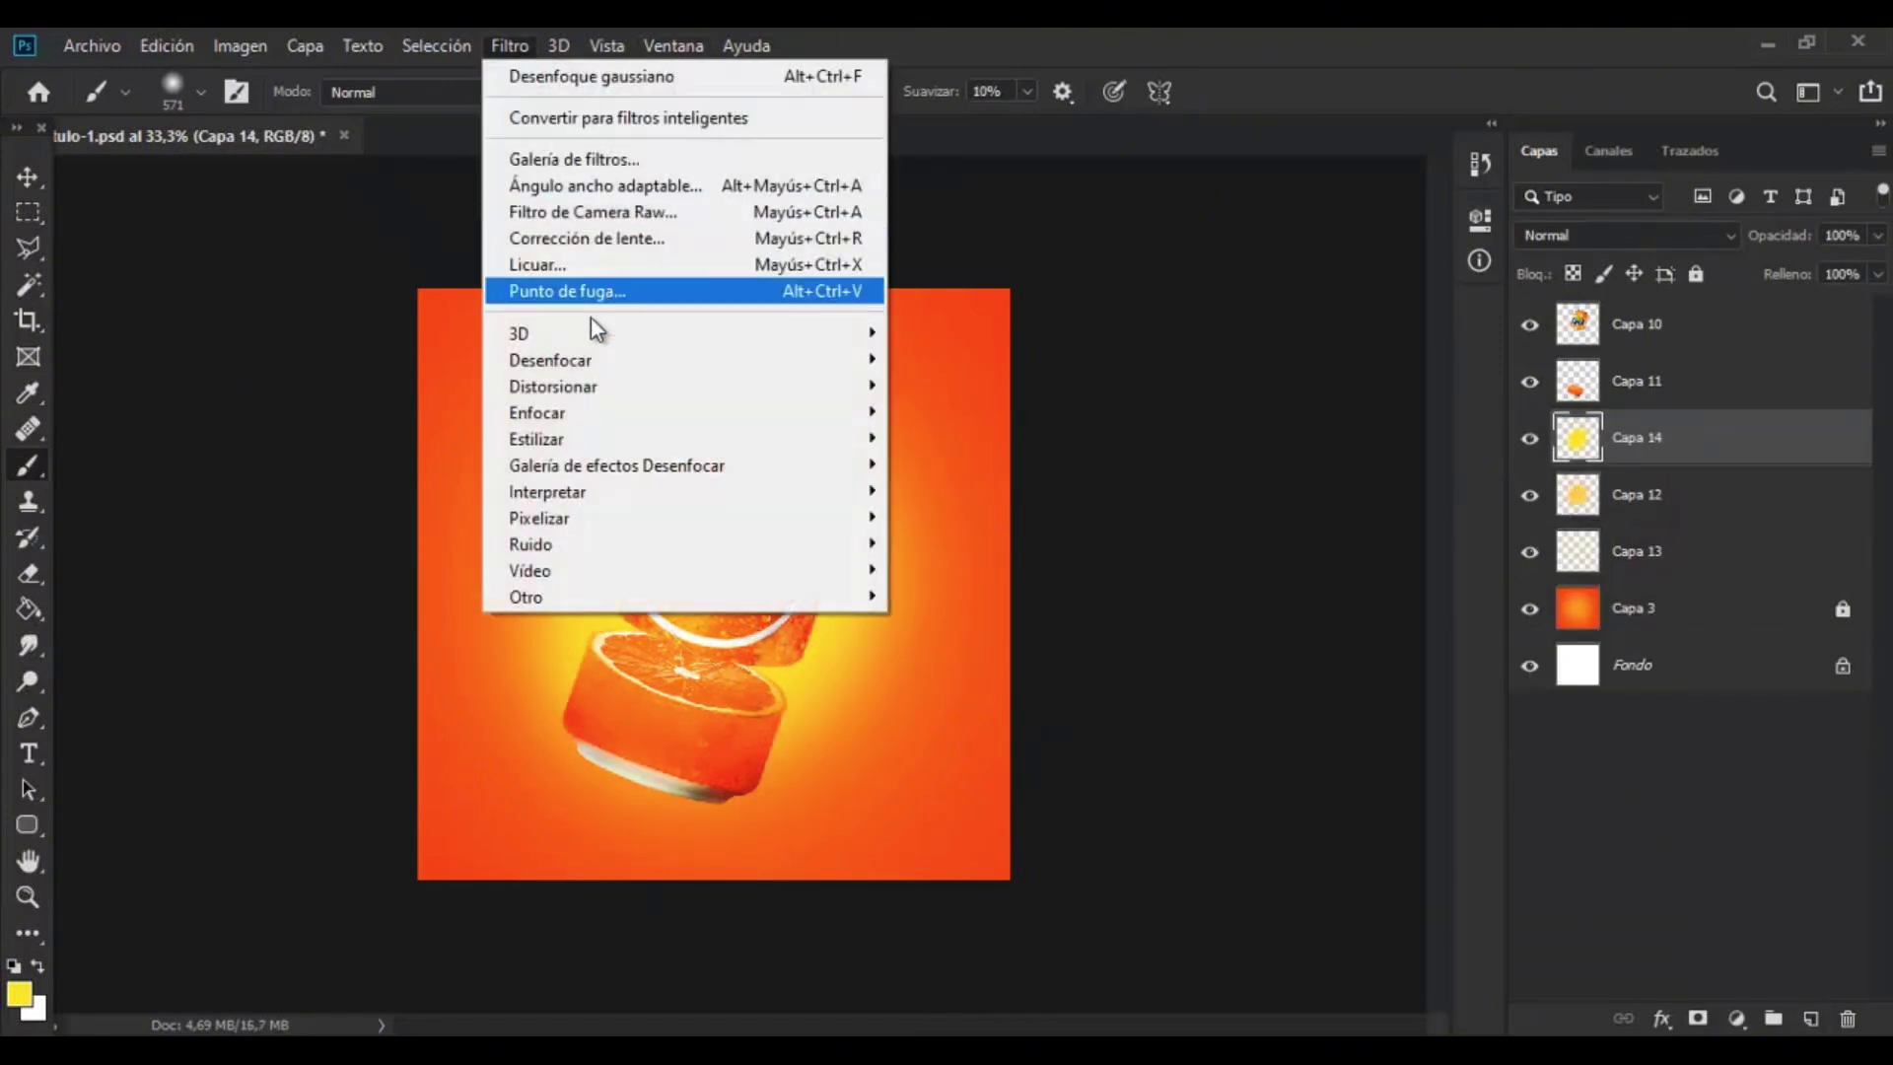
{"action": "mouse_move", "coordinate": [631, 362]}
{"action": "left_click", "coordinate": [971, 546]}
{"action": "left_click", "coordinate": [1233, 598]}
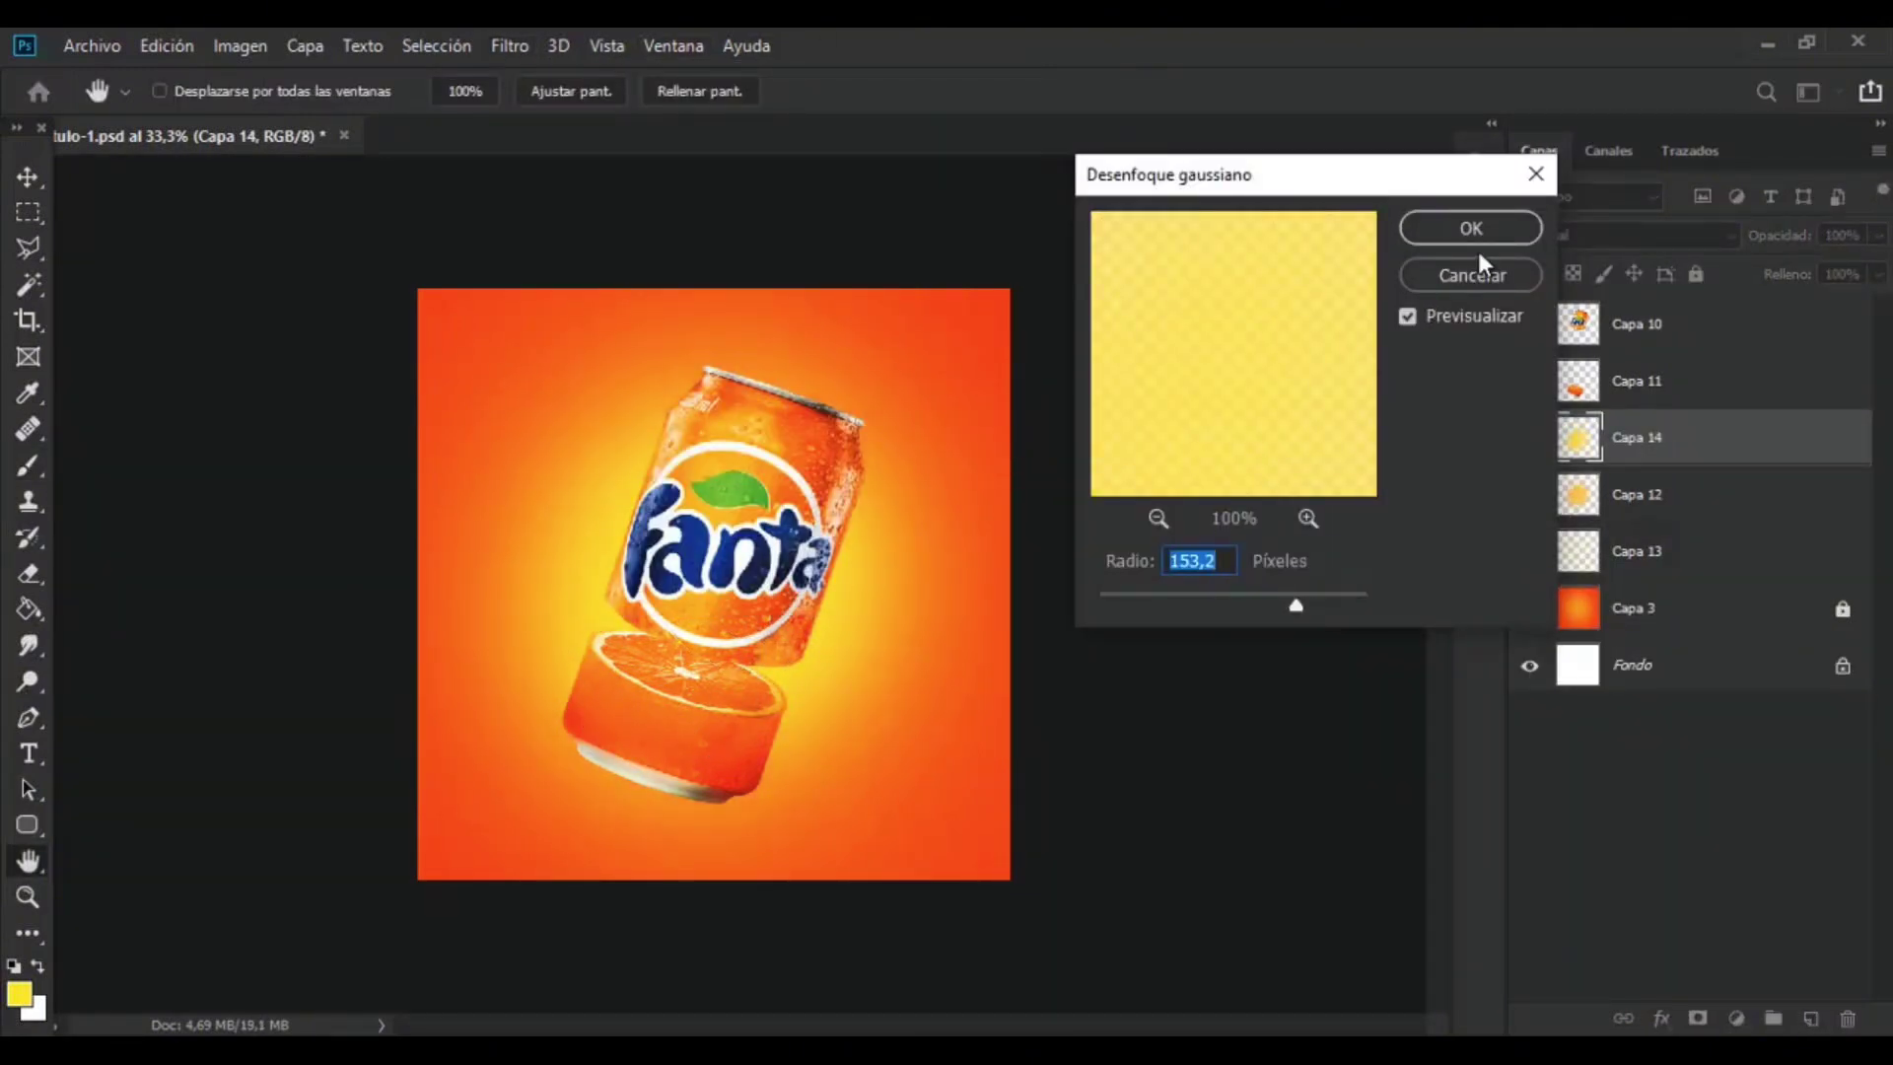
{"action": "left_click", "coordinate": [1473, 233]}
- Merge the three glow layers, Capa 12, Capa 13 and Capa 14, into one
{"action": "left_click", "coordinate": [1636, 550]}
{"action": "left_click", "coordinate": [1631, 439], "text": "shift"}
{"action": "key", "text": "ctrl+e"}
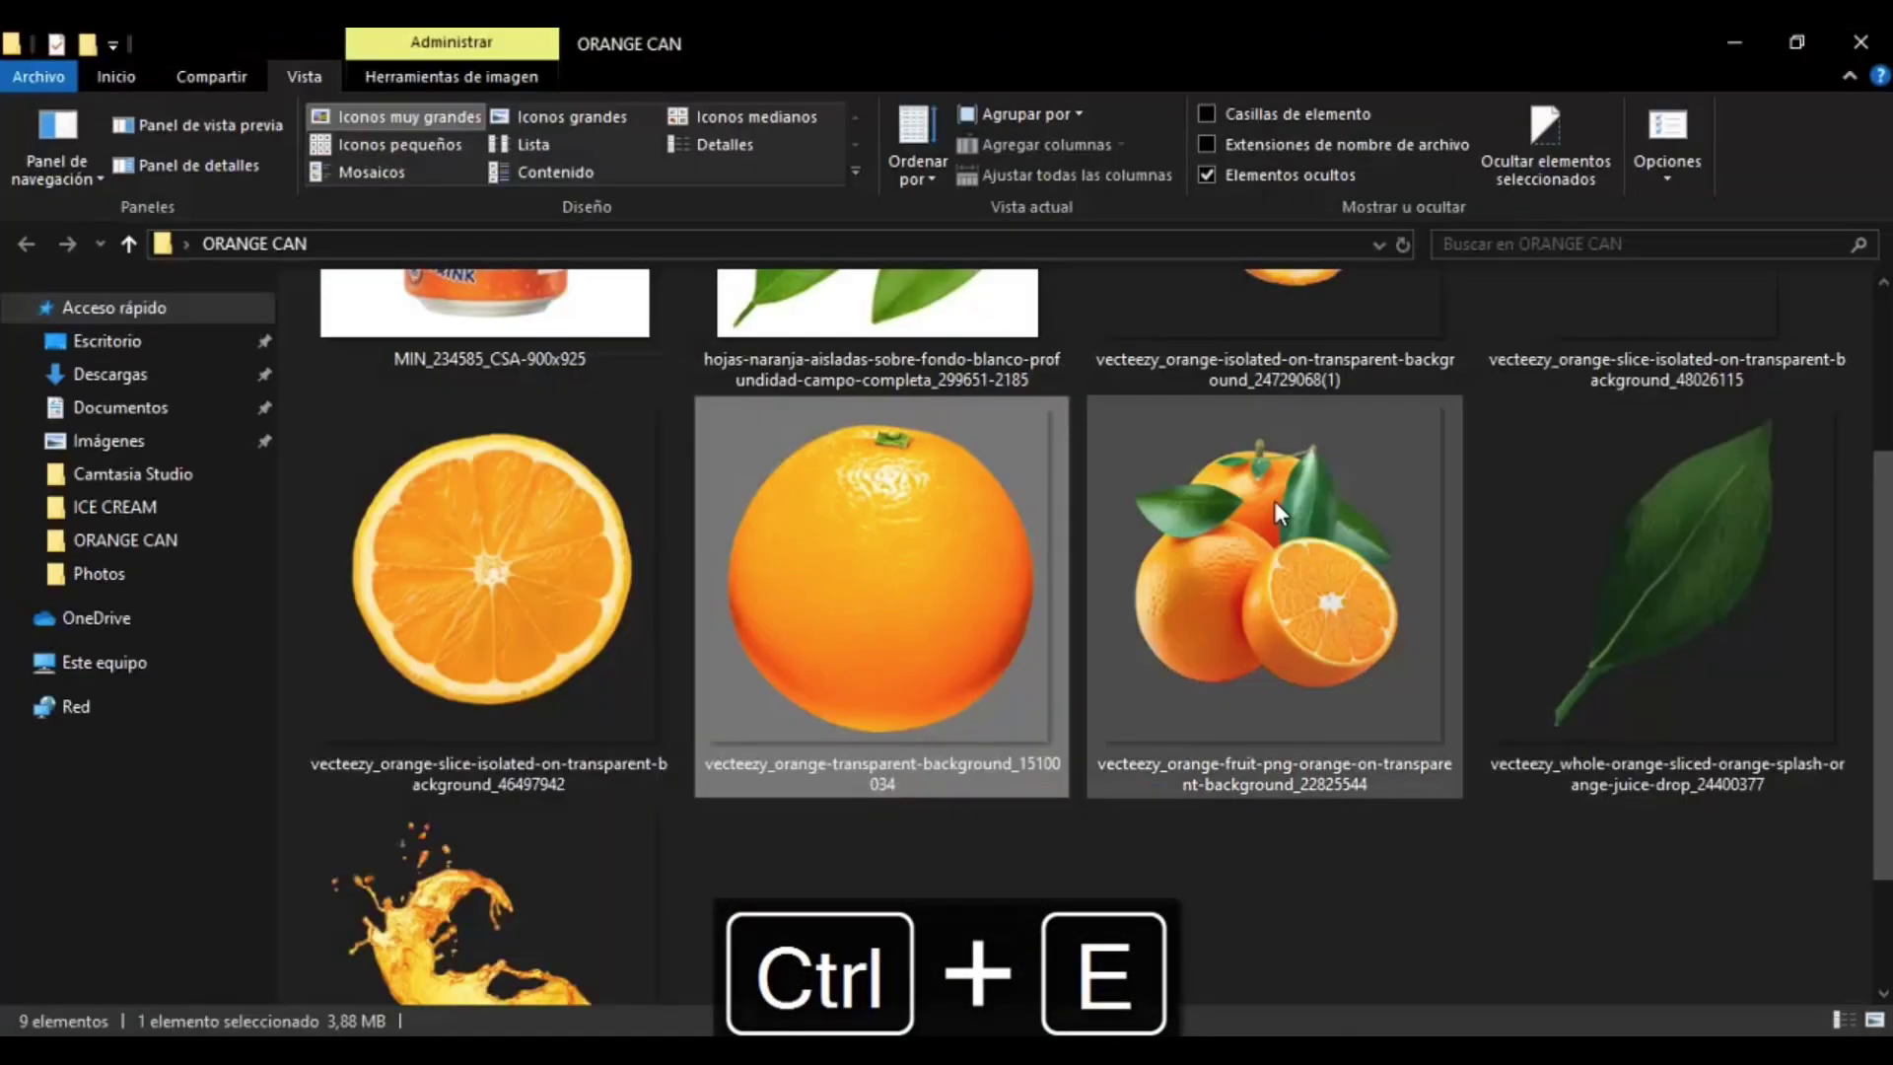
- Place the orange-fruit image ending in 22825544 as the top layer, scaled to 21.31% and flipped horizontally, beside the can's base
{"action": "left_click", "coordinate": [1275, 532]}
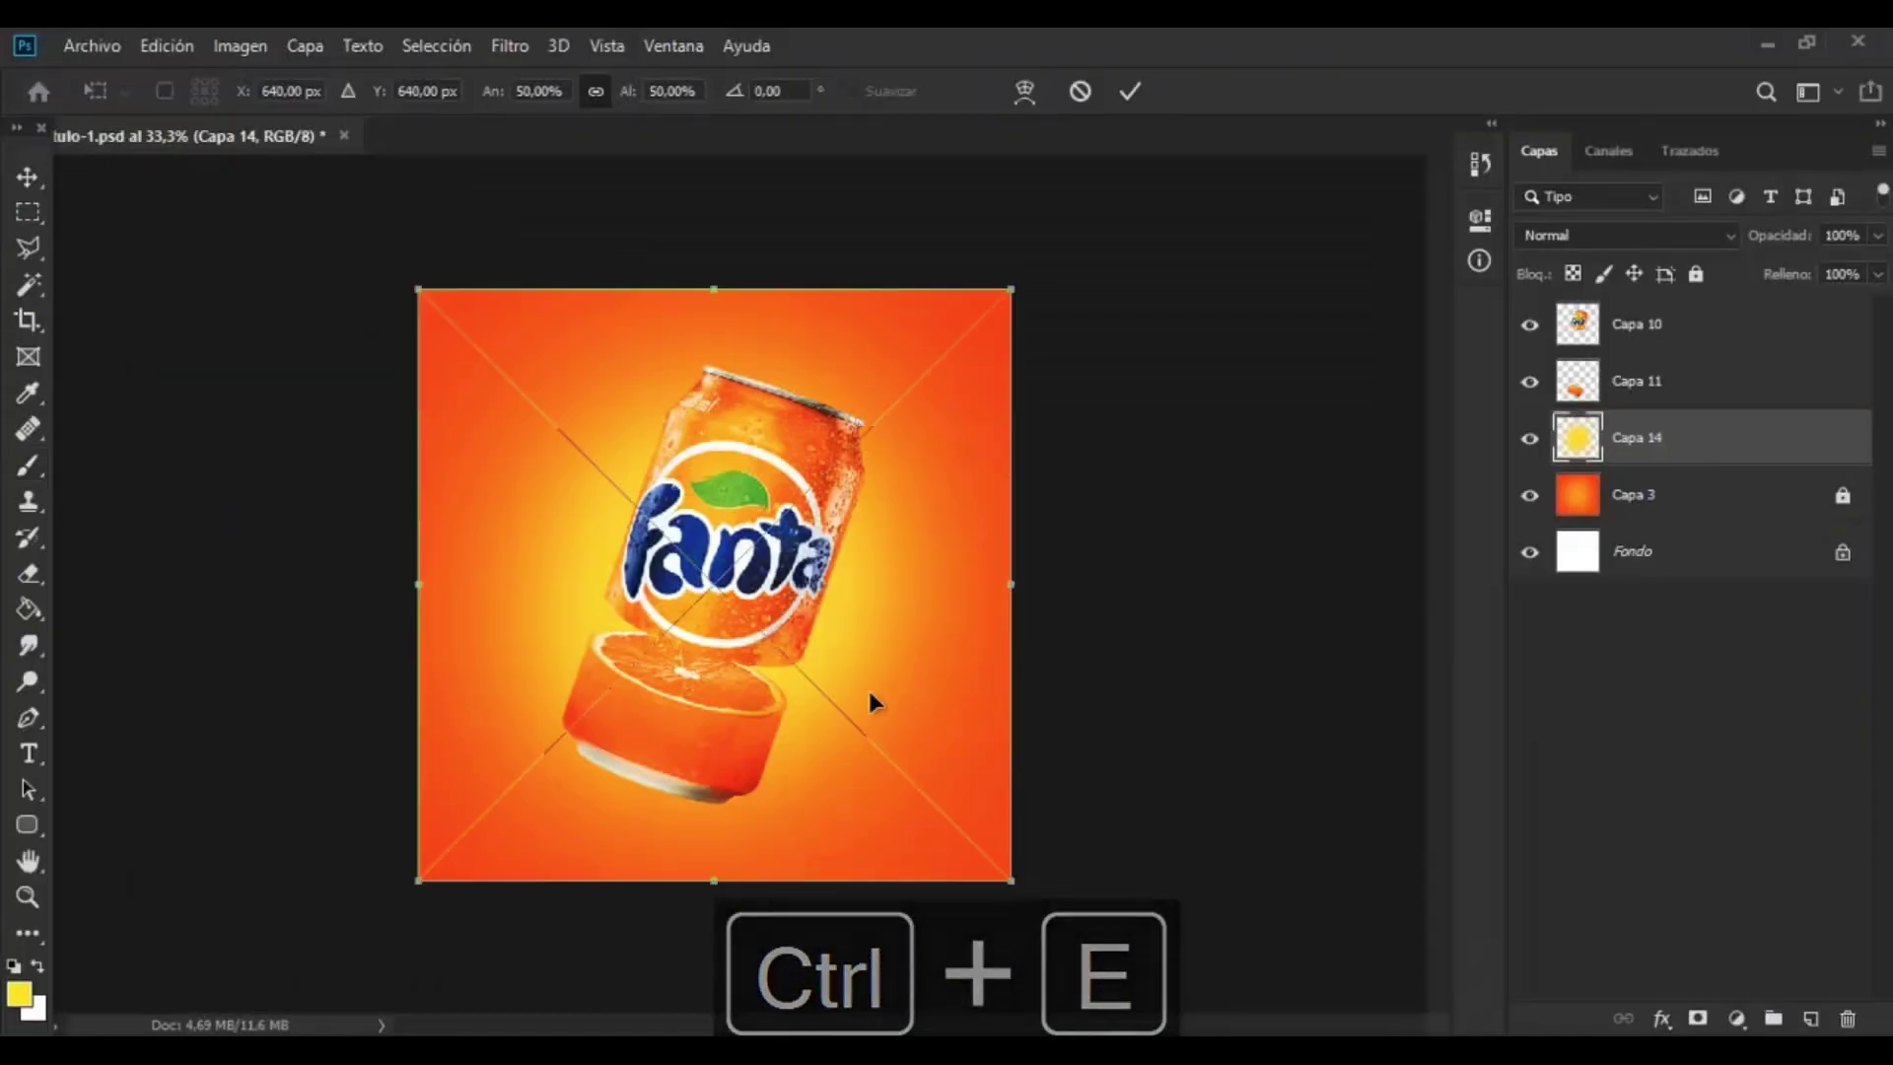
{"action": "left_click_drag", "start_coordinate": [1696, 437], "coordinate": [1632, 306]}
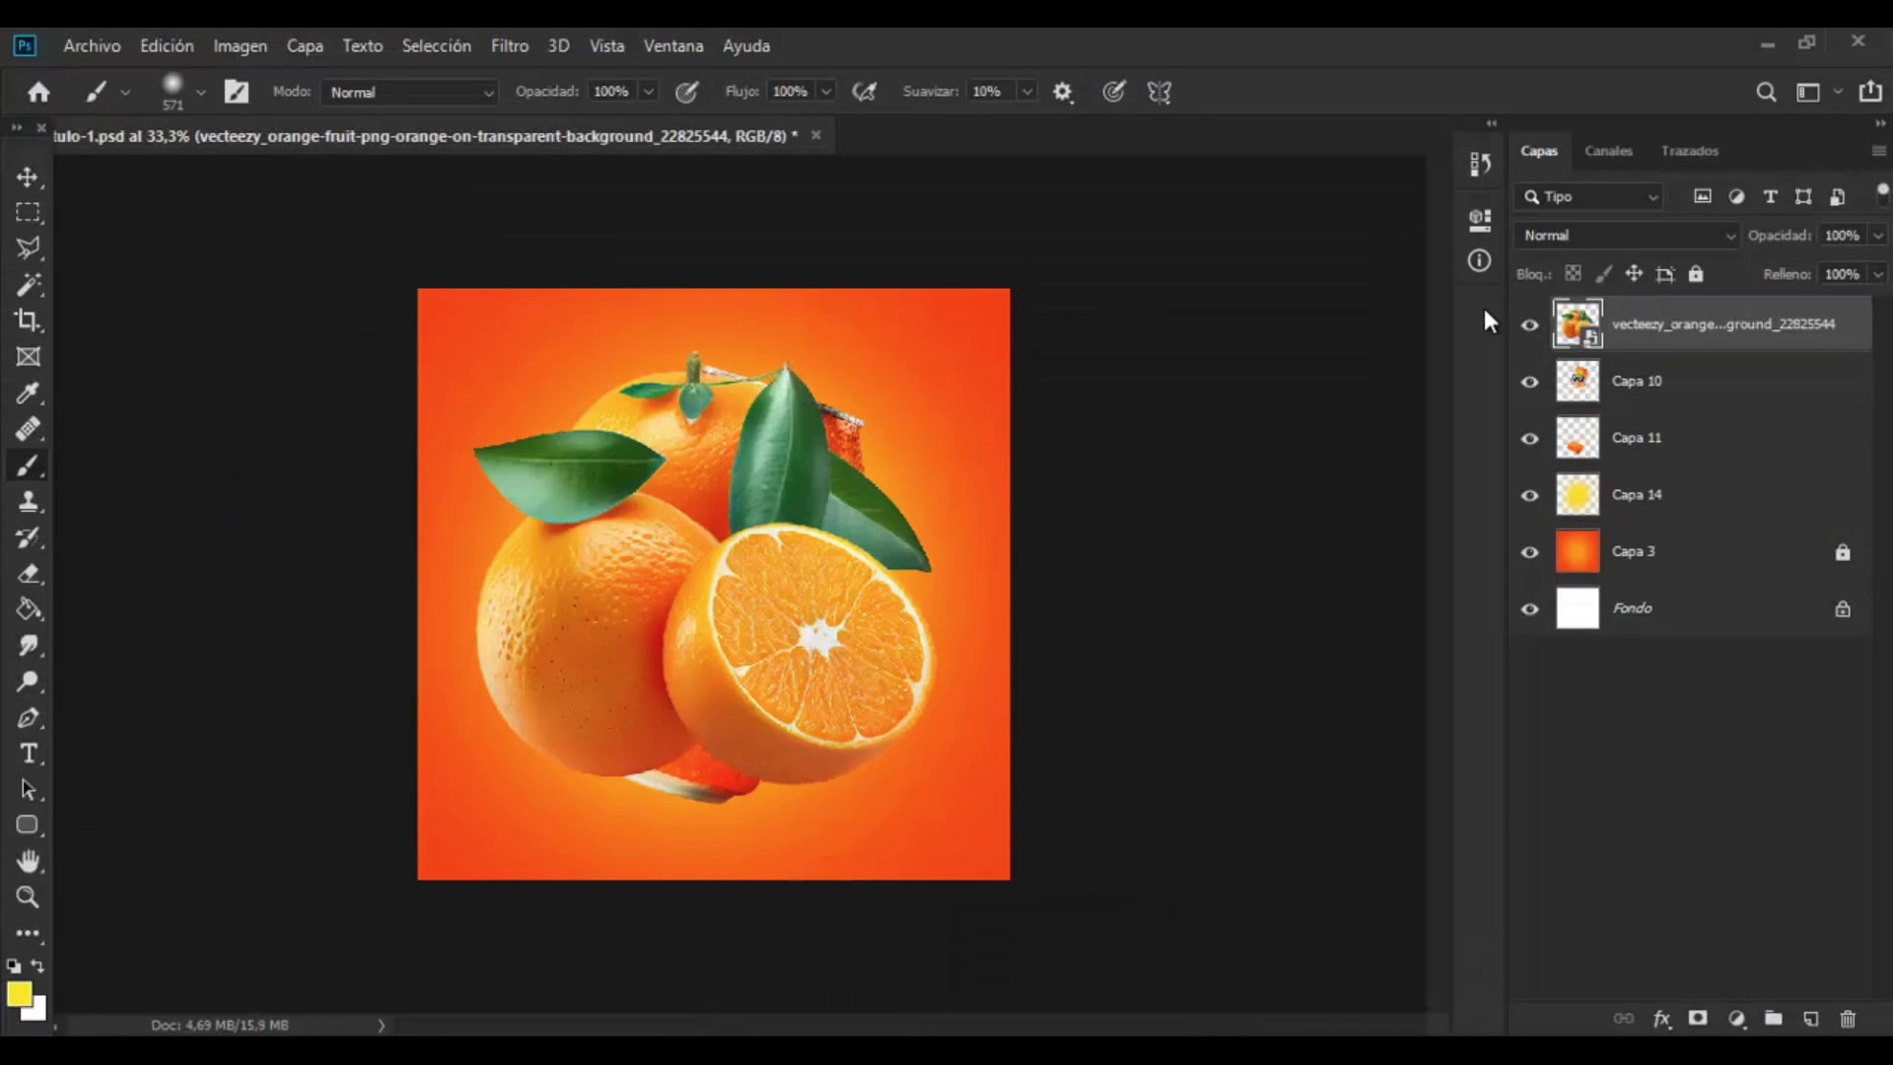
{"action": "key", "text": "ctrl+t"}
{"action": "left_click_drag", "start_coordinate": [1011, 289], "coordinate": [867, 431]}
{"action": "left_click_drag", "start_coordinate": [733, 572], "coordinate": [839, 725]}
{"action": "left_click_drag", "start_coordinate": [971, 587], "coordinate": [944, 609]}
{"action": "left_click_drag", "start_coordinate": [881, 661], "coordinate": [877, 678]}
{"action": "right_click", "coordinate": [877, 678]}
{"action": "left_click", "coordinate": [932, 651]}
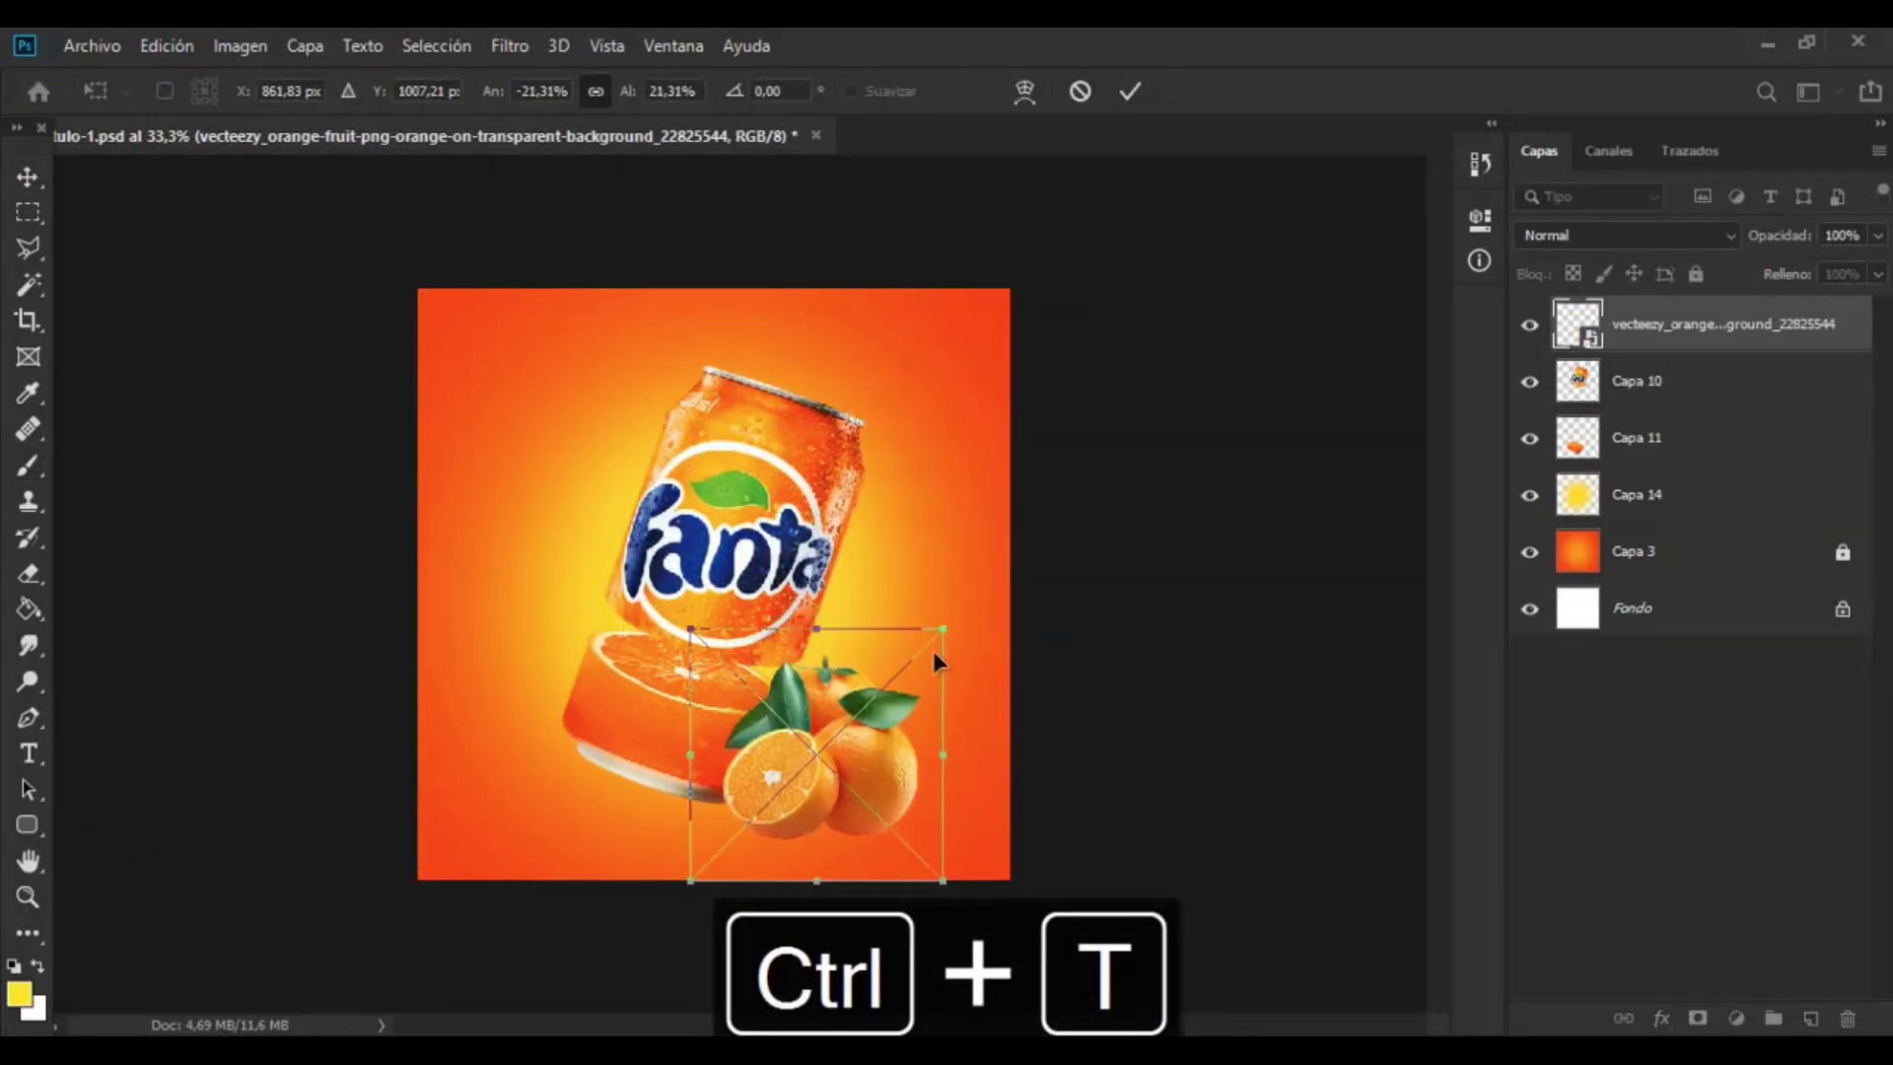
{"action": "key", "text": "Return"}
- Increase the saturation of the placed oranges with Hue/Saturation
{"action": "left_click", "coordinate": [239, 46]}
{"action": "mouse_move", "coordinate": [253, 114]}
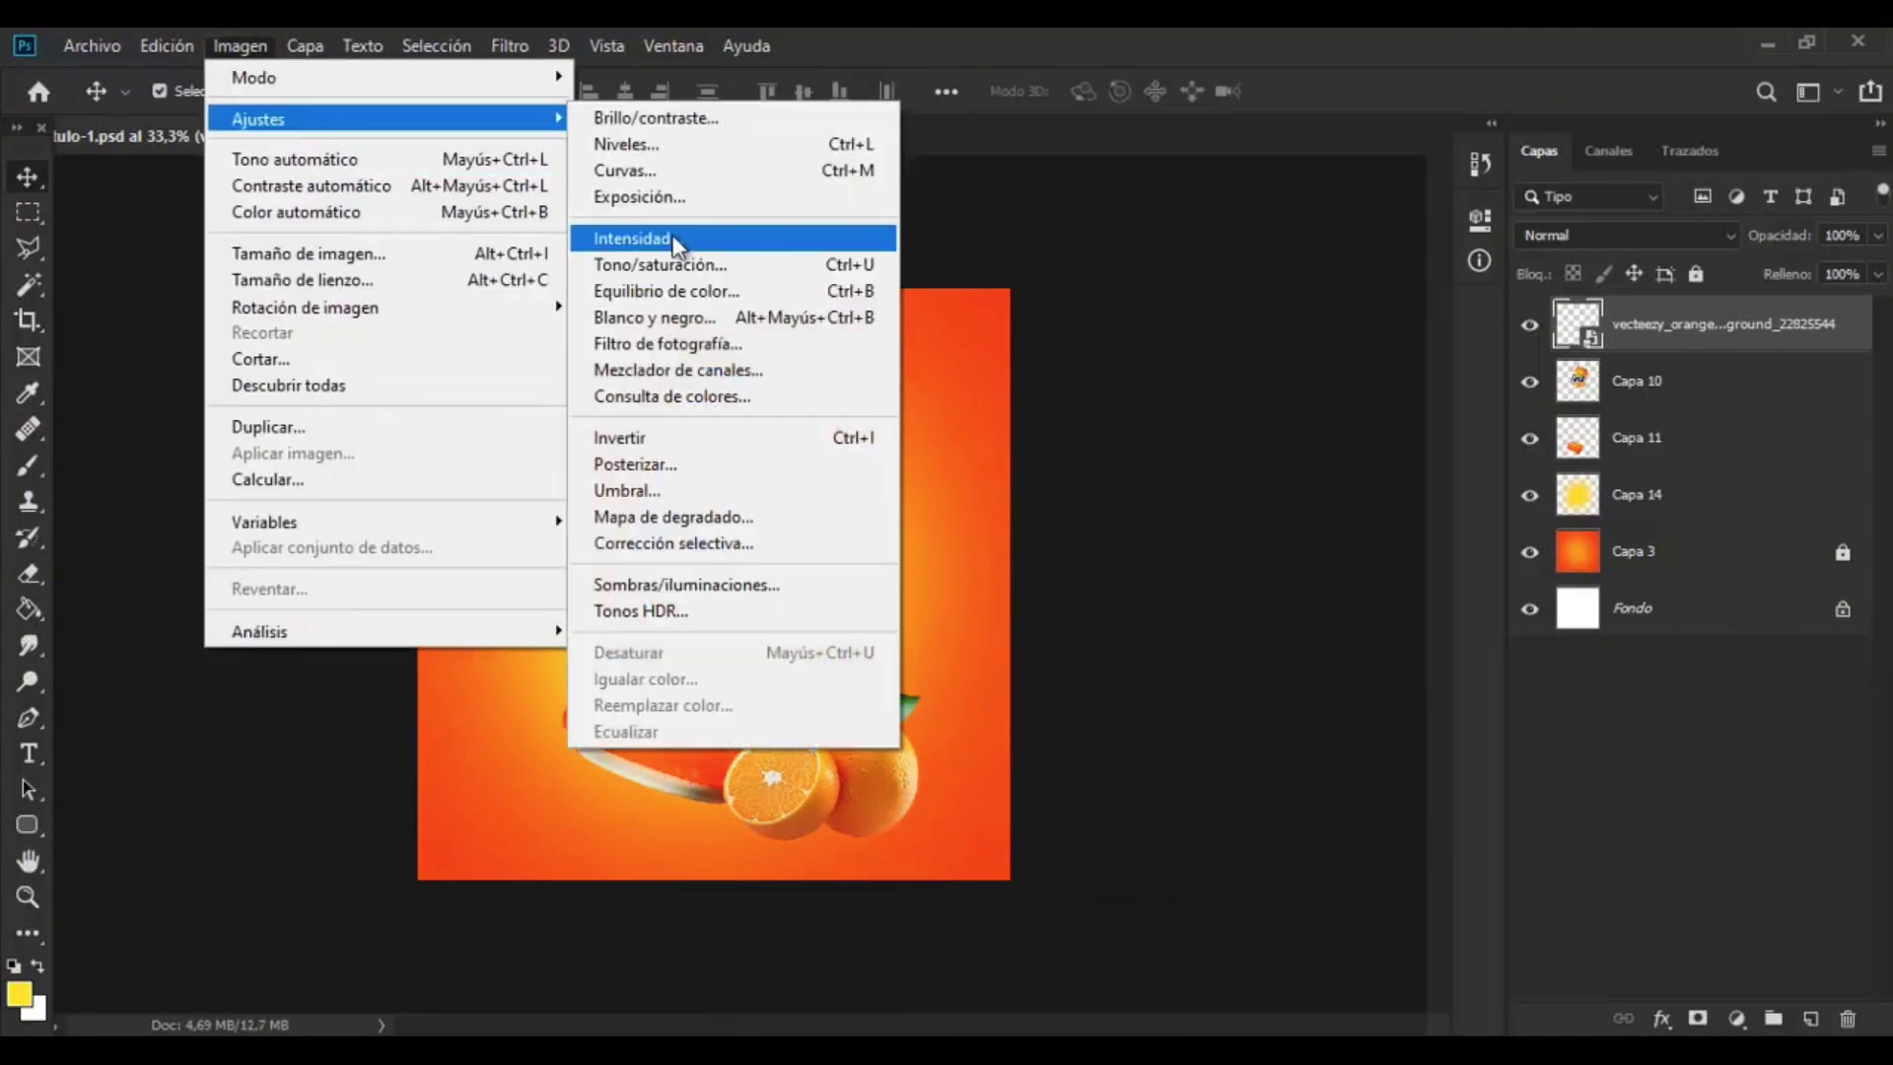
{"action": "left_click", "coordinate": [655, 258]}
{"action": "left_click_drag", "start_coordinate": [1247, 569], "coordinate": [1323, 570]}
{"action": "left_click", "coordinate": [1631, 376]}
- Darken the placed oranges with a Curves adjustment, mapping input 142 to output 110
{"action": "left_click", "coordinate": [239, 46]}
{"action": "mouse_move", "coordinate": [280, 117]}
{"action": "left_click", "coordinate": [643, 170]}
{"action": "left_click_drag", "start_coordinate": [850, 139], "coordinate": [1485, 200]}
{"action": "left_click_drag", "start_coordinate": [1344, 487], "coordinate": [1357, 519]}
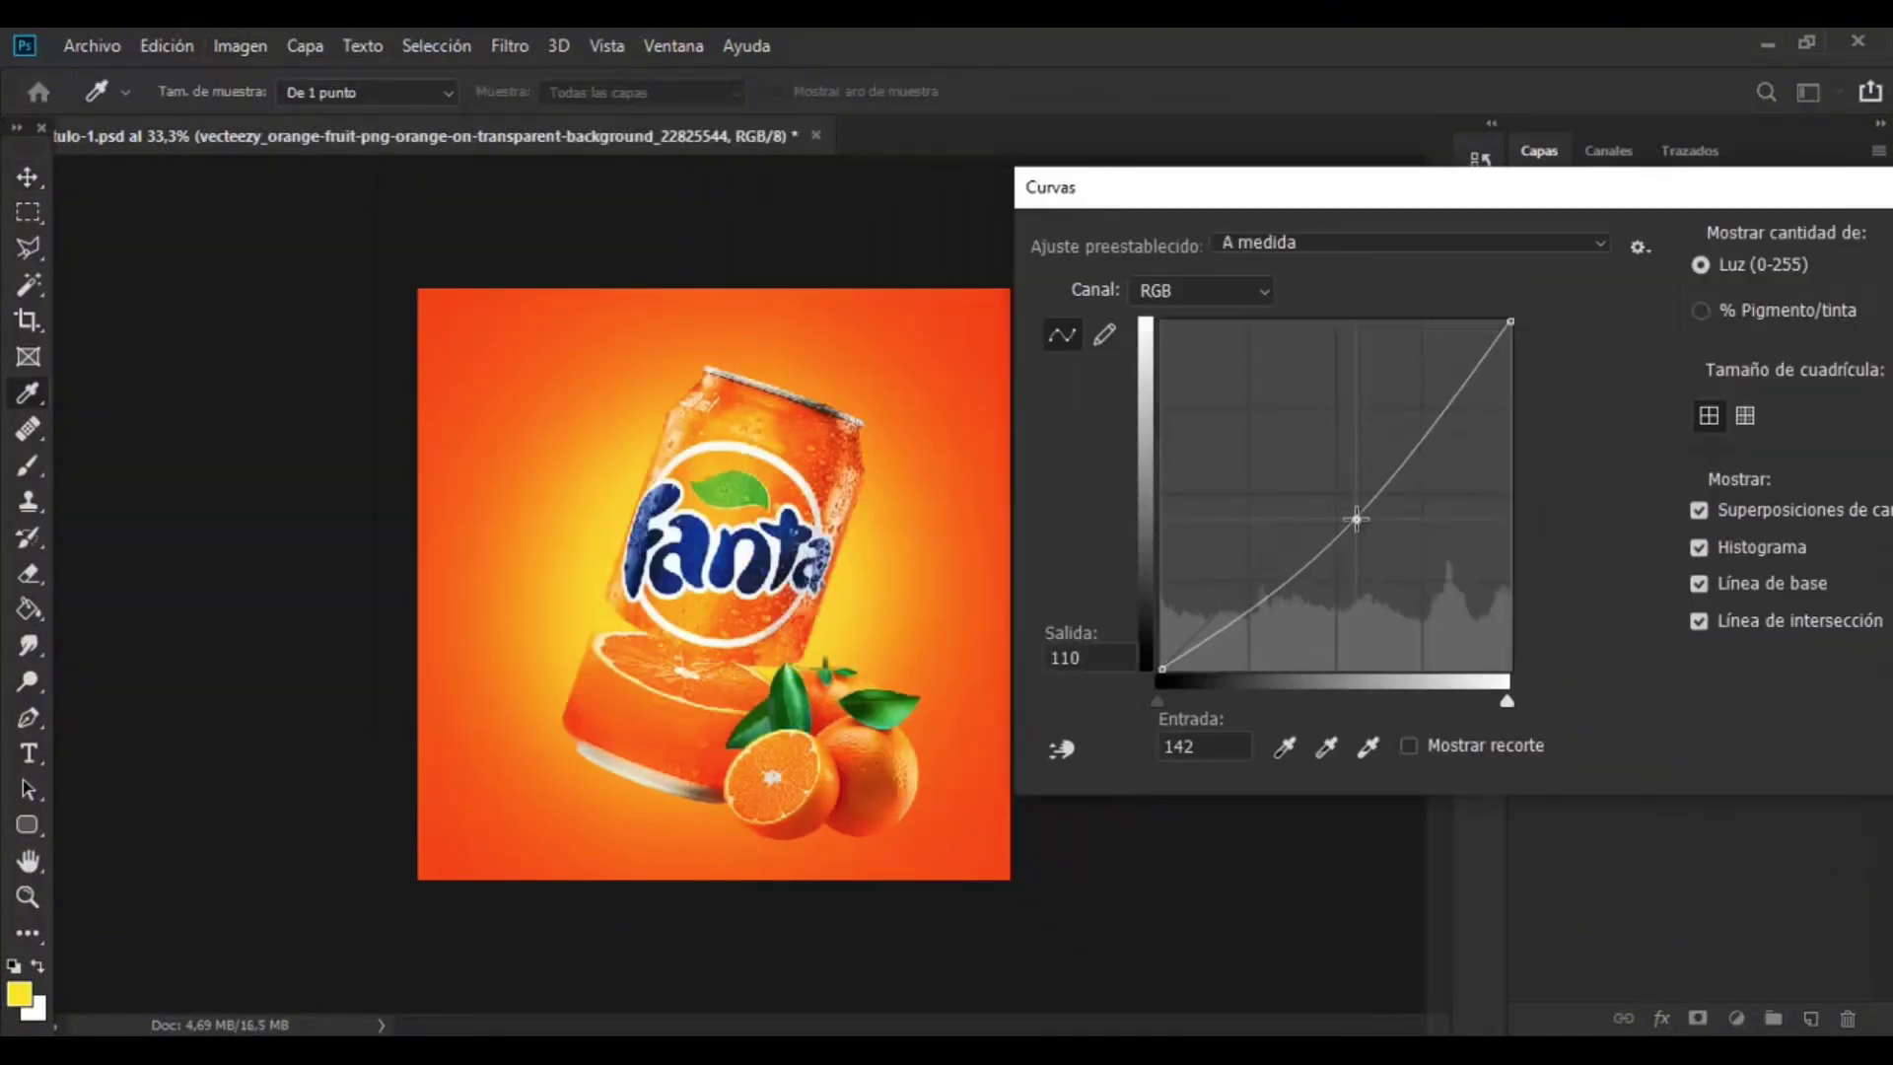
{"action": "left_click_drag", "start_coordinate": [1231, 185], "coordinate": [1111, 185]}
{"action": "left_click", "coordinate": [1875, 237]}
- Rasterize the orange-fruit layer together with its smart filters
{"action": "left_click", "coordinate": [28, 681]}
{"action": "right_click", "coordinate": [1664, 318]}
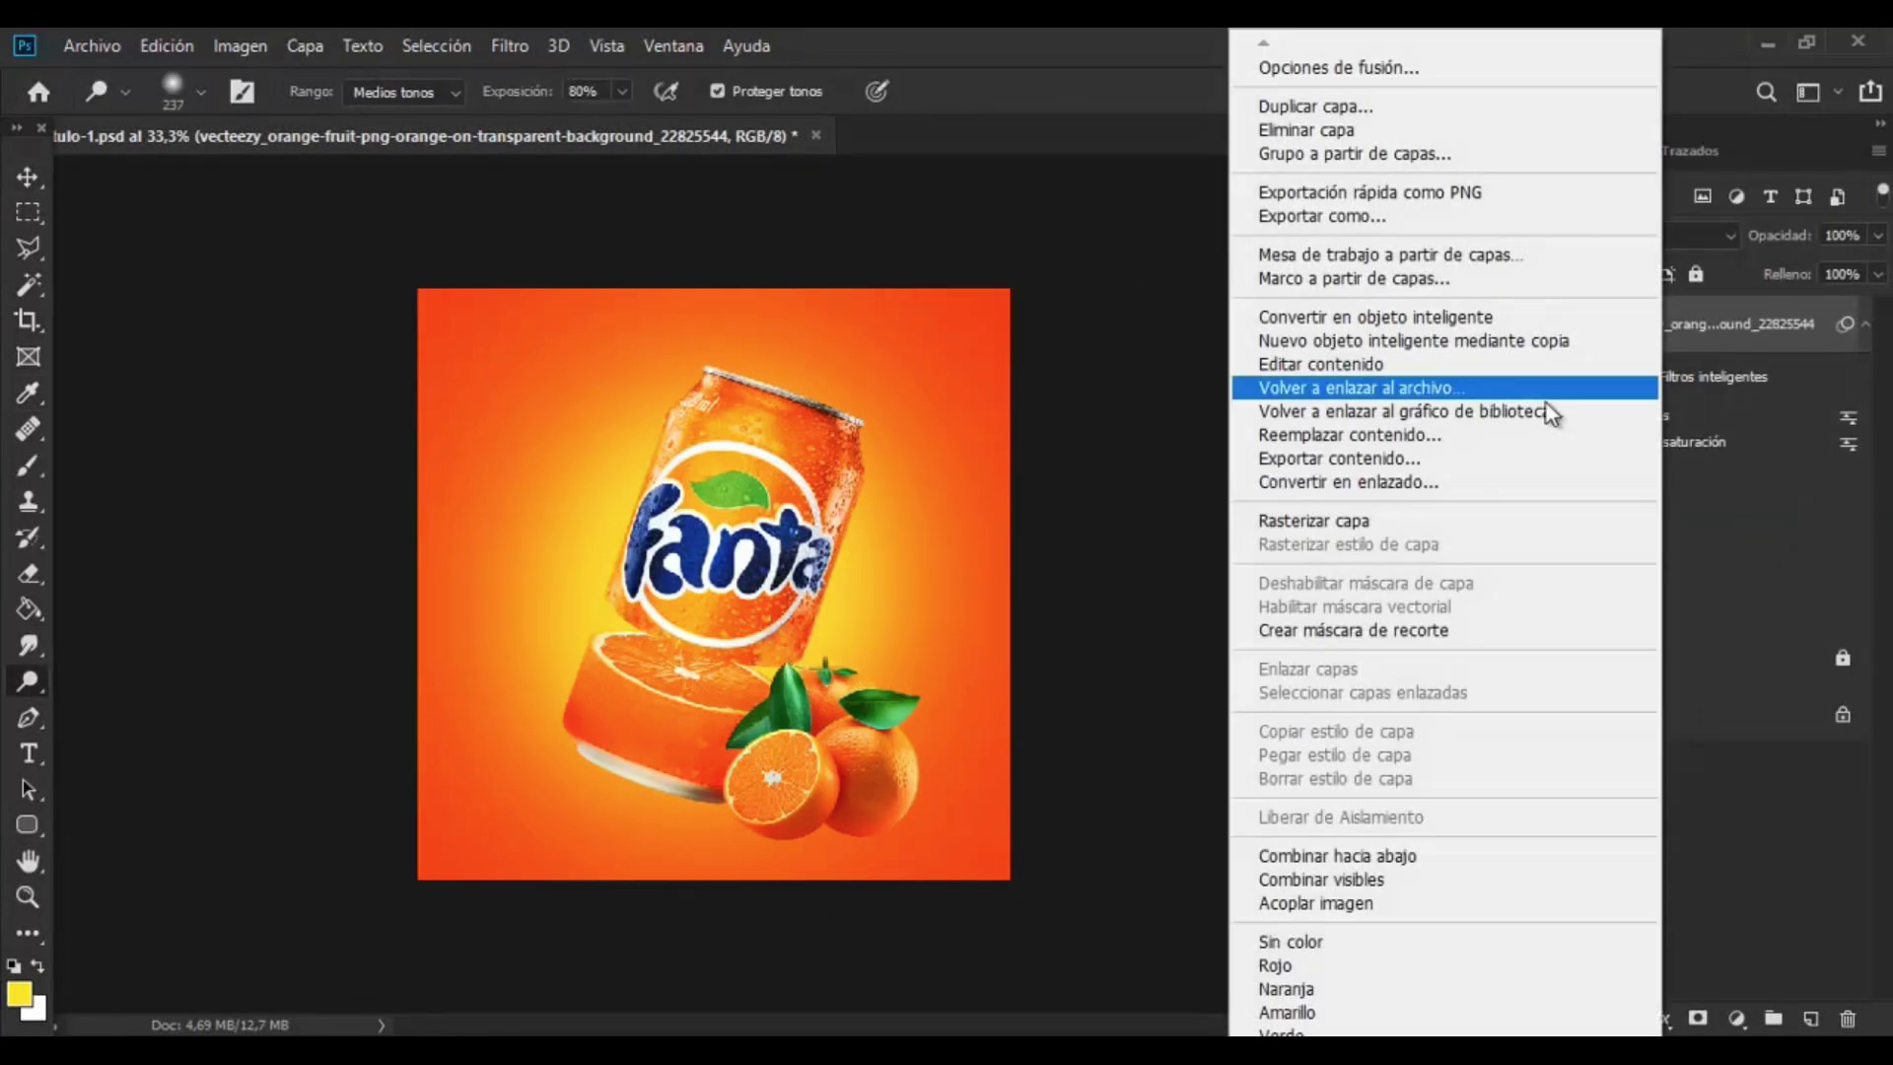
{"action": "left_click", "coordinate": [1449, 519]}
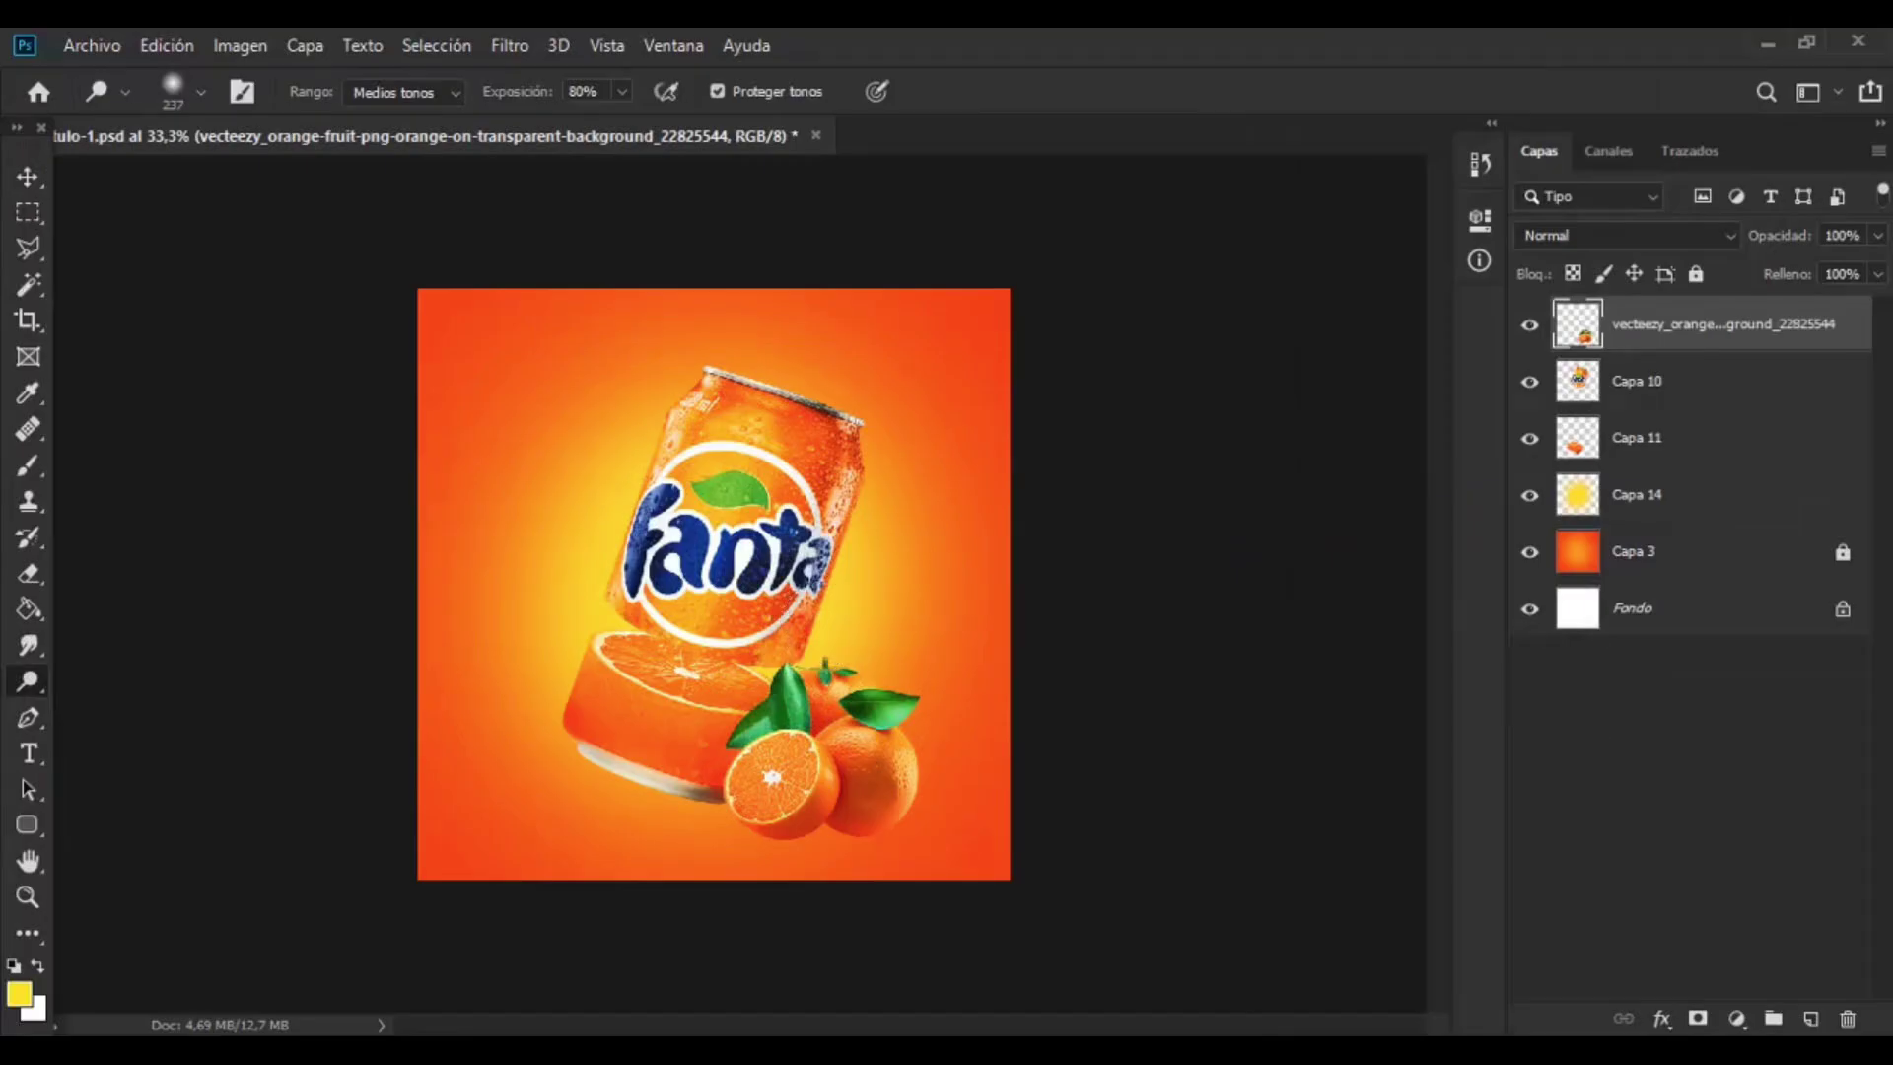
- Place the orange-slice image ending in 48026115 on the canvas as the top layer
{"action": "left_click", "coordinate": [631, 1046]}
{"action": "scroll", "coordinate": [1092, 856], "scroll_direction": "up", "scroll_amount": 3}
{"action": "left_click", "coordinate": [1735, 545]}
{"action": "left_click_drag", "start_coordinate": [1732, 545], "coordinate": [934, 523]}
- Apply Hue/Saturation to the placed orange slice with hue -12 and saturation +6
{"action": "left_click", "coordinate": [28, 177]}
{"action": "left_click", "coordinate": [239, 45]}
{"action": "mouse_move", "coordinate": [295, 118]}
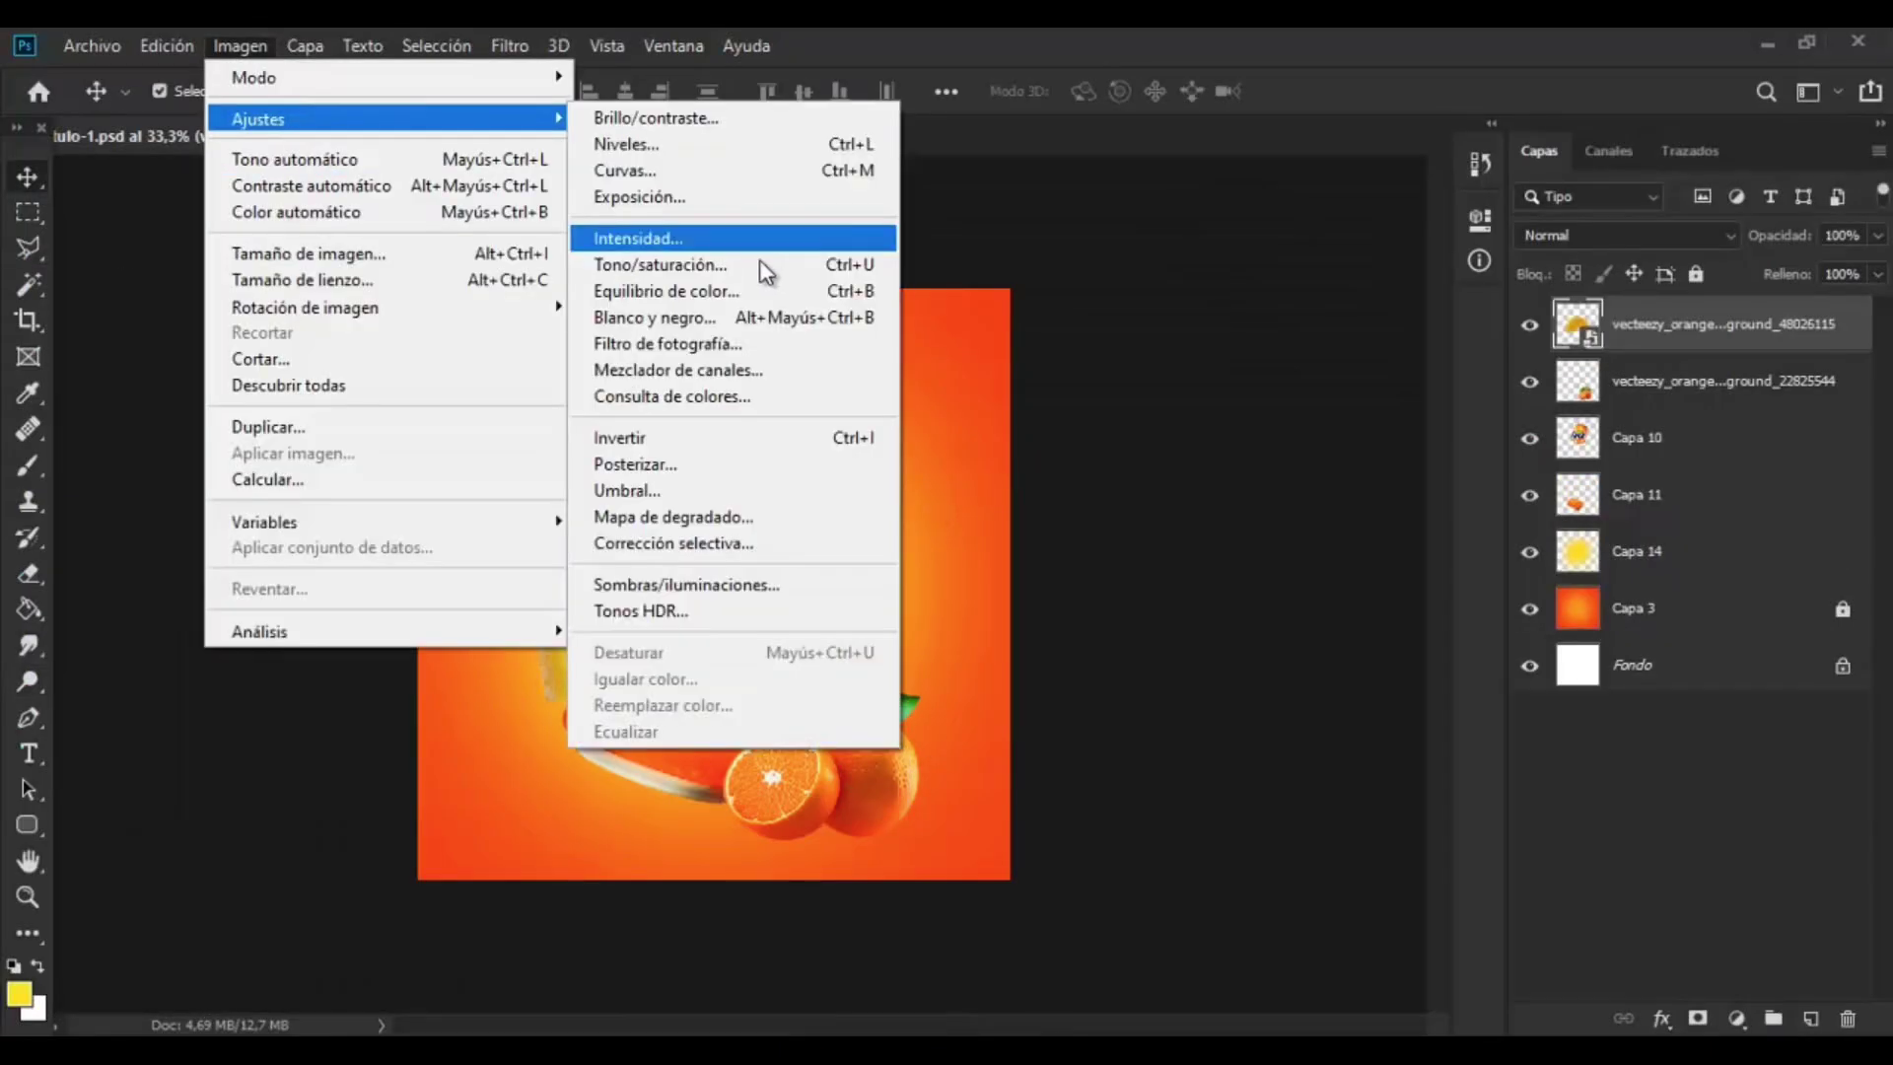
{"action": "left_click", "coordinate": [761, 264]}
{"action": "left_click_drag", "start_coordinate": [1247, 572], "coordinate": [1313, 572]}
{"action": "left_click_drag", "start_coordinate": [1253, 505], "coordinate": [1227, 502]}
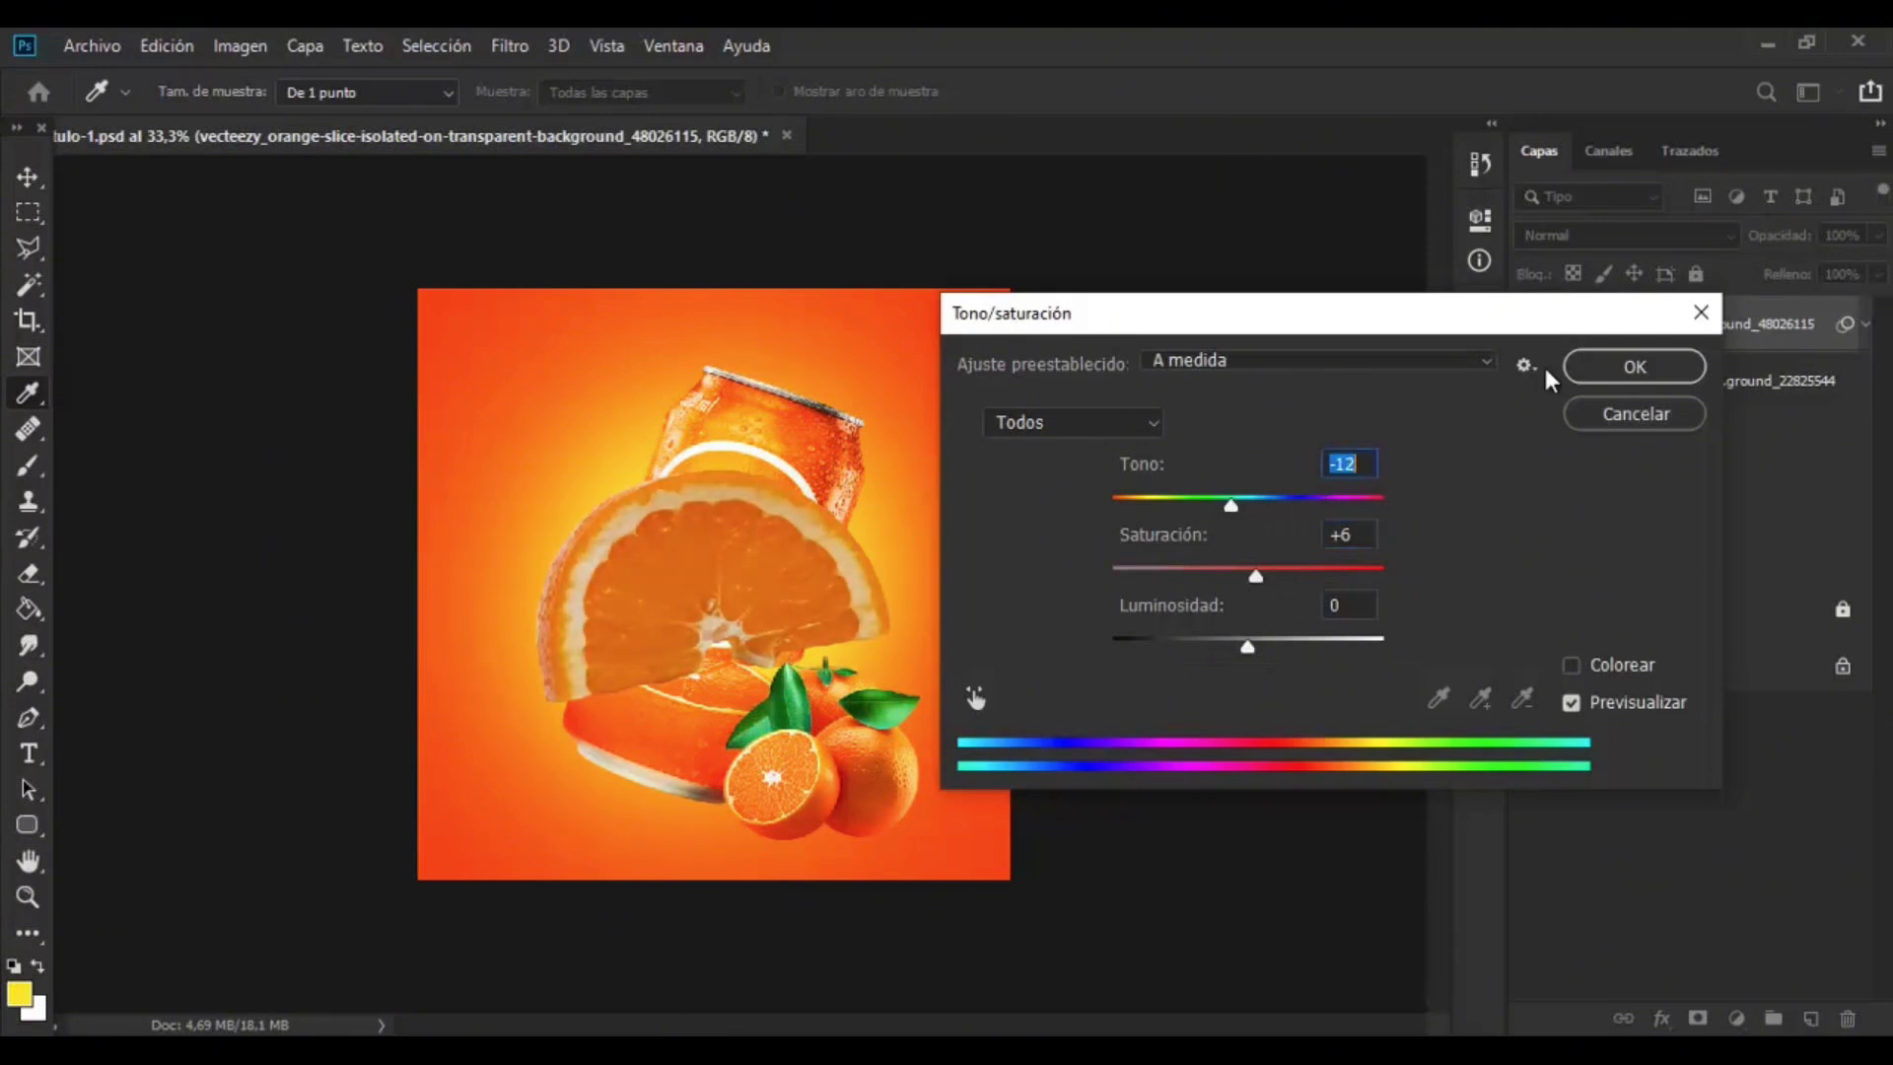
{"action": "key", "text": "Return"}
- Shrink and rotate the orange slice and place it in the upper-left area of the artwork
{"action": "key", "text": "ctrl+t"}
{"action": "left_click_drag", "start_coordinate": [910, 289], "coordinate": [818, 427]}
{"action": "left_click_drag", "start_coordinate": [720, 494], "coordinate": [556, 274]}
{"action": "left_click_drag", "start_coordinate": [693, 168], "coordinate": [606, 128]}
{"action": "left_click", "coordinate": [28, 177]}
- Duplicate the orange slice and transform the copy to overlap the original in the upper-left corner
{"action": "key", "text": "ctrl+j"}
{"action": "key", "text": "ctrl+t"}
{"action": "left_click_drag", "start_coordinate": [552, 454], "coordinate": [537, 389]}
{"action": "key", "text": "Return"}
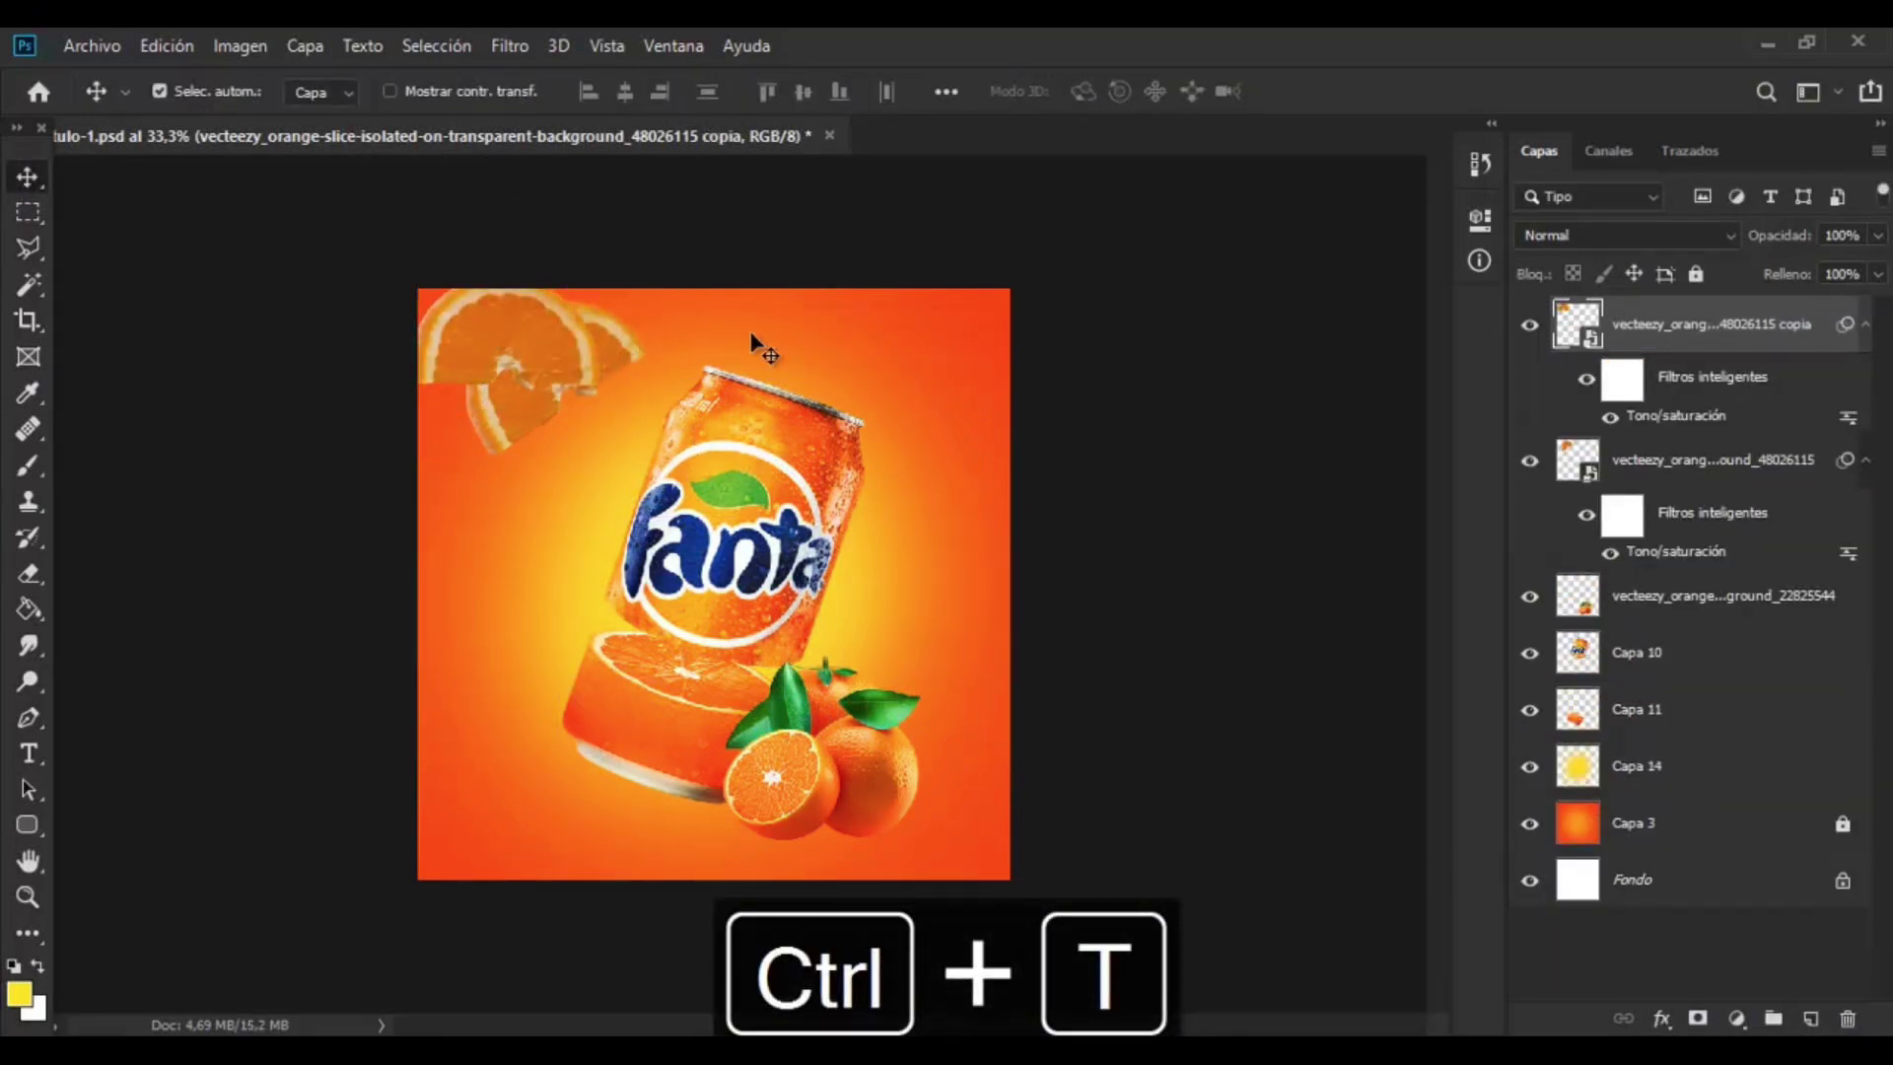
- Paint black on both slices' smart filter masks to hide part of their Hue/Saturation effect
{"action": "left_click", "coordinate": [1627, 383]}
{"action": "left_click", "coordinate": [28, 465]}
{"action": "left_click", "coordinate": [527, 364]}
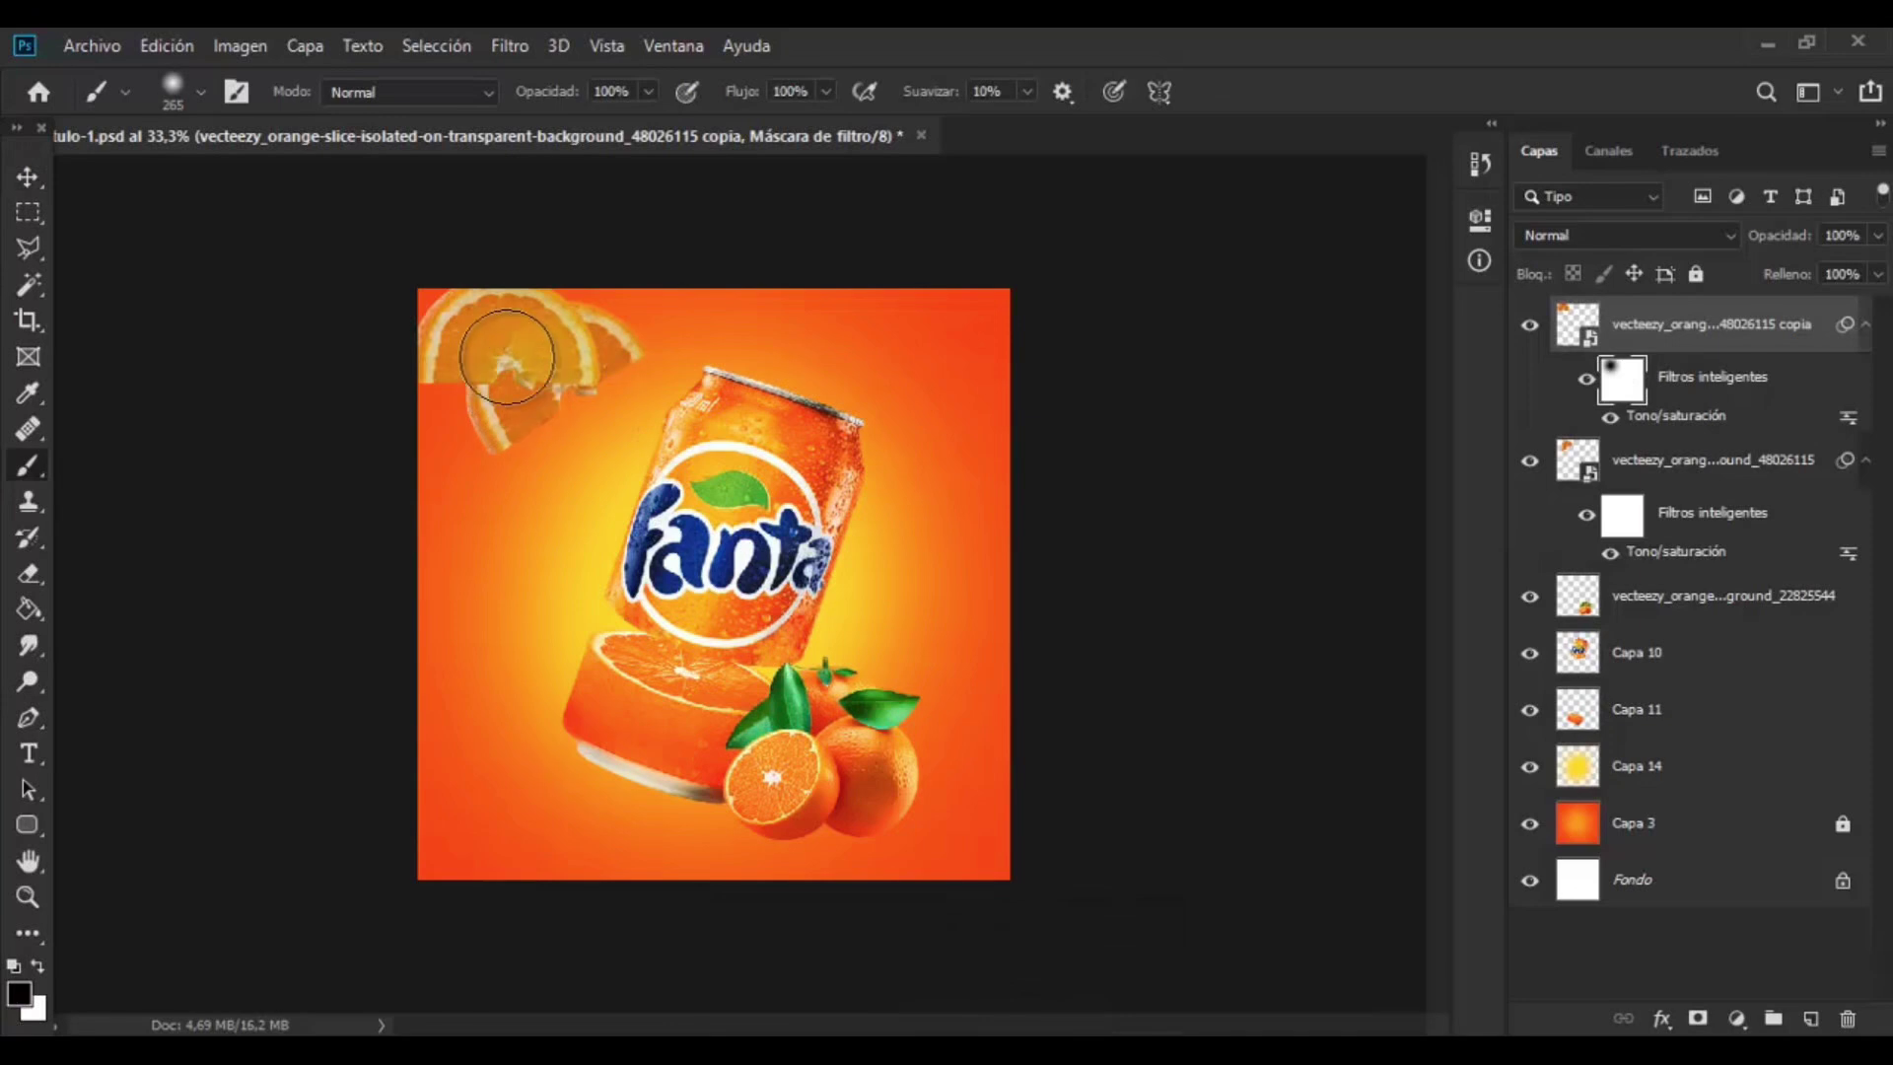
{"action": "left_click", "coordinate": [1624, 517]}
- Clip a Hue/Saturation adjustment with hue +13 to the oranges, invert its mask, and paint the effect back onto parts of the fruit
{"action": "left_click", "coordinate": [1575, 609]}
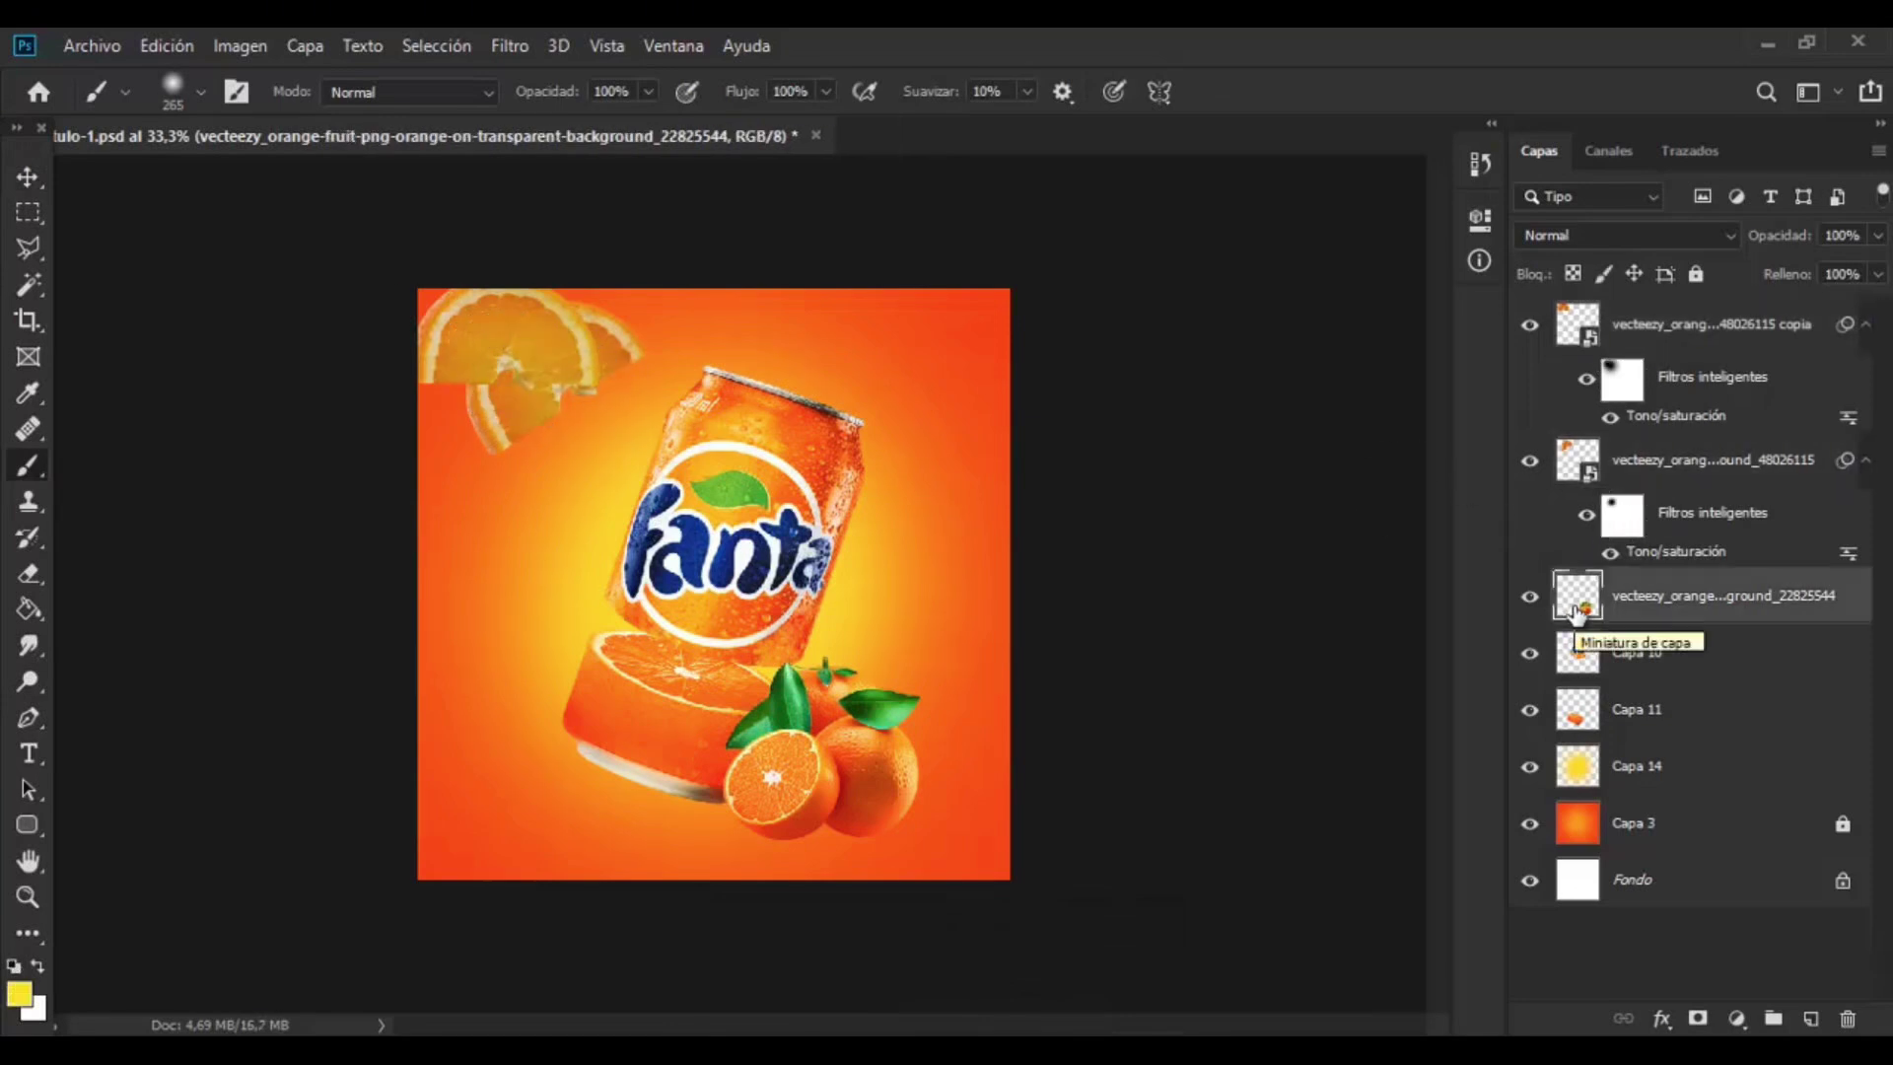
{"action": "left_click", "coordinate": [1737, 1019]}
{"action": "left_click", "coordinate": [1736, 756]}
{"action": "left_click_drag", "start_coordinate": [1242, 397], "coordinate": [1269, 414]}
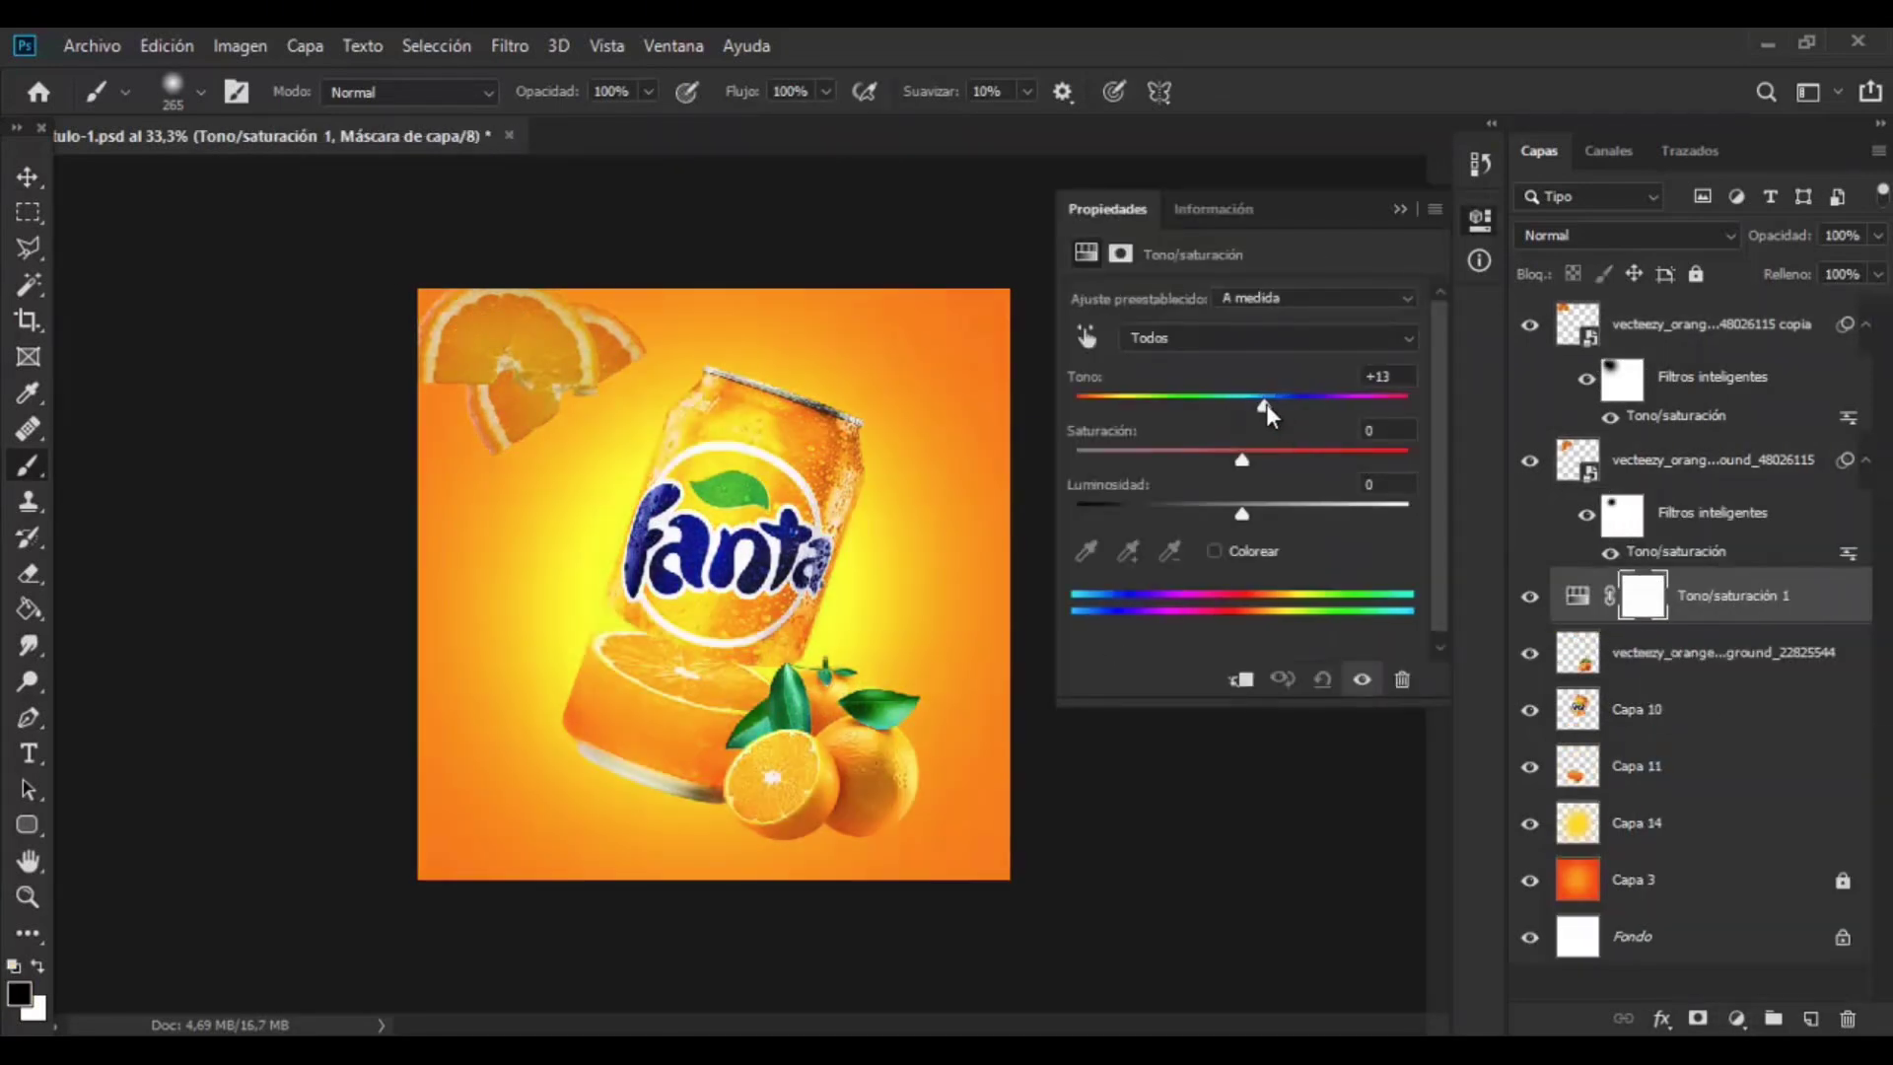
{"action": "left_click", "coordinate": [1239, 678]}
{"action": "key", "text": "ctrl+i"}
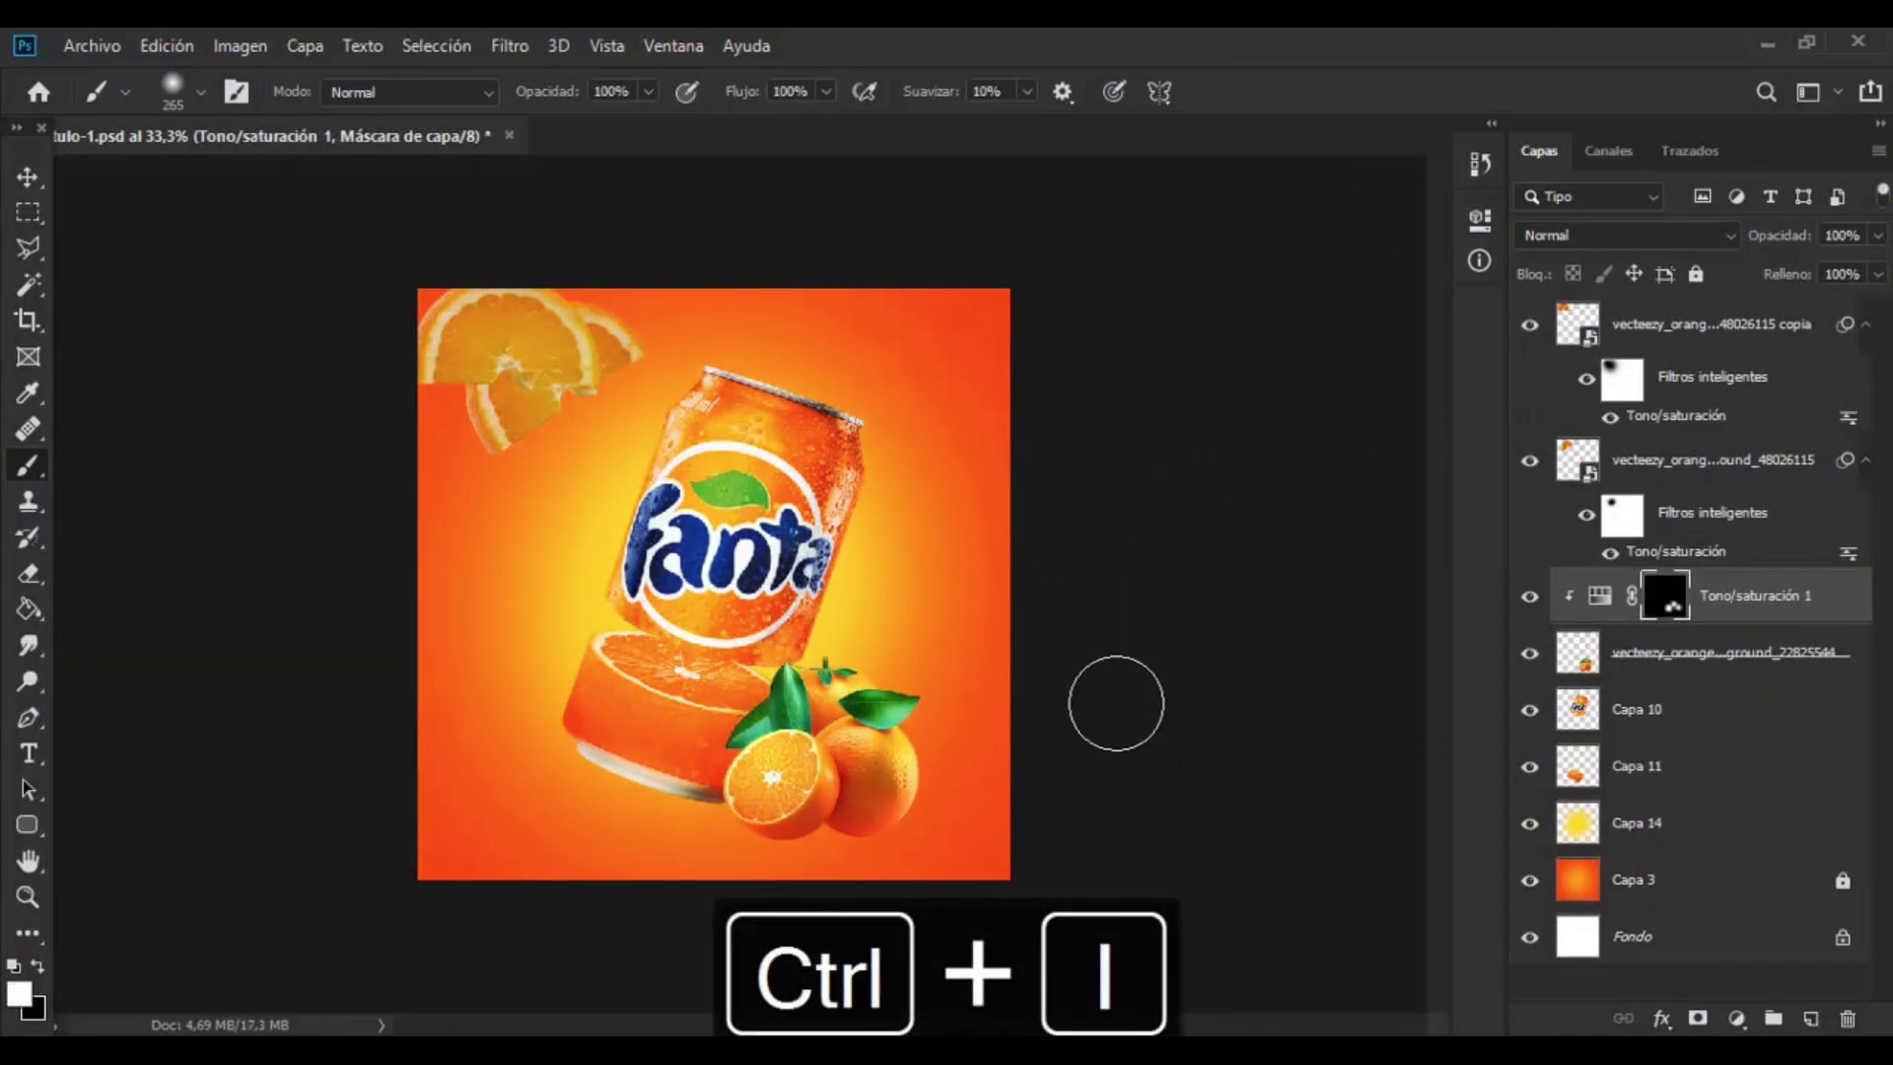
{"action": "key", "text": "alt+bracketright"}
- Paint a black shadow on a new layer above Capa 11, within the orange-slice base's outline on the side facing the oranges
{"action": "left_click", "coordinate": [1564, 324]}
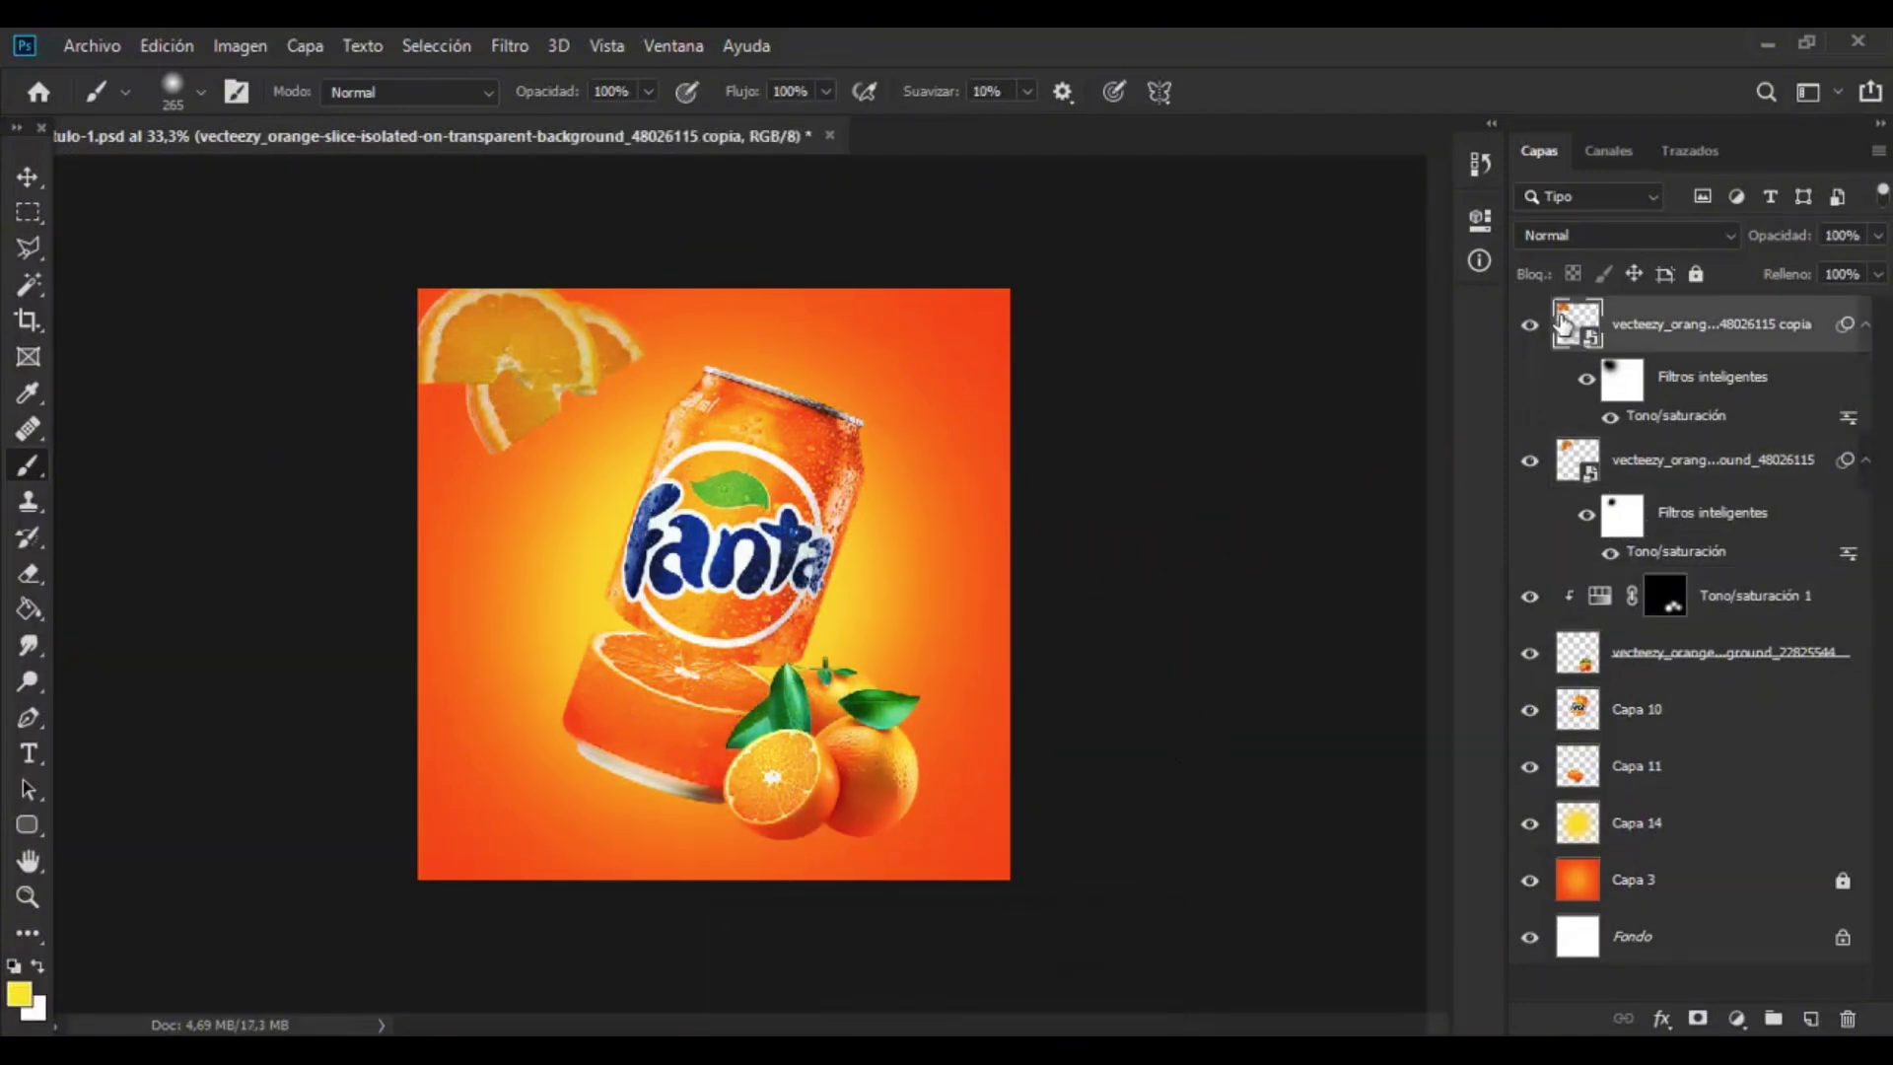
{"action": "key", "text": "v"}
{"action": "left_click", "coordinate": [1577, 709]}
{"action": "left_click", "coordinate": [1811, 1018], "text": "ctrl"}
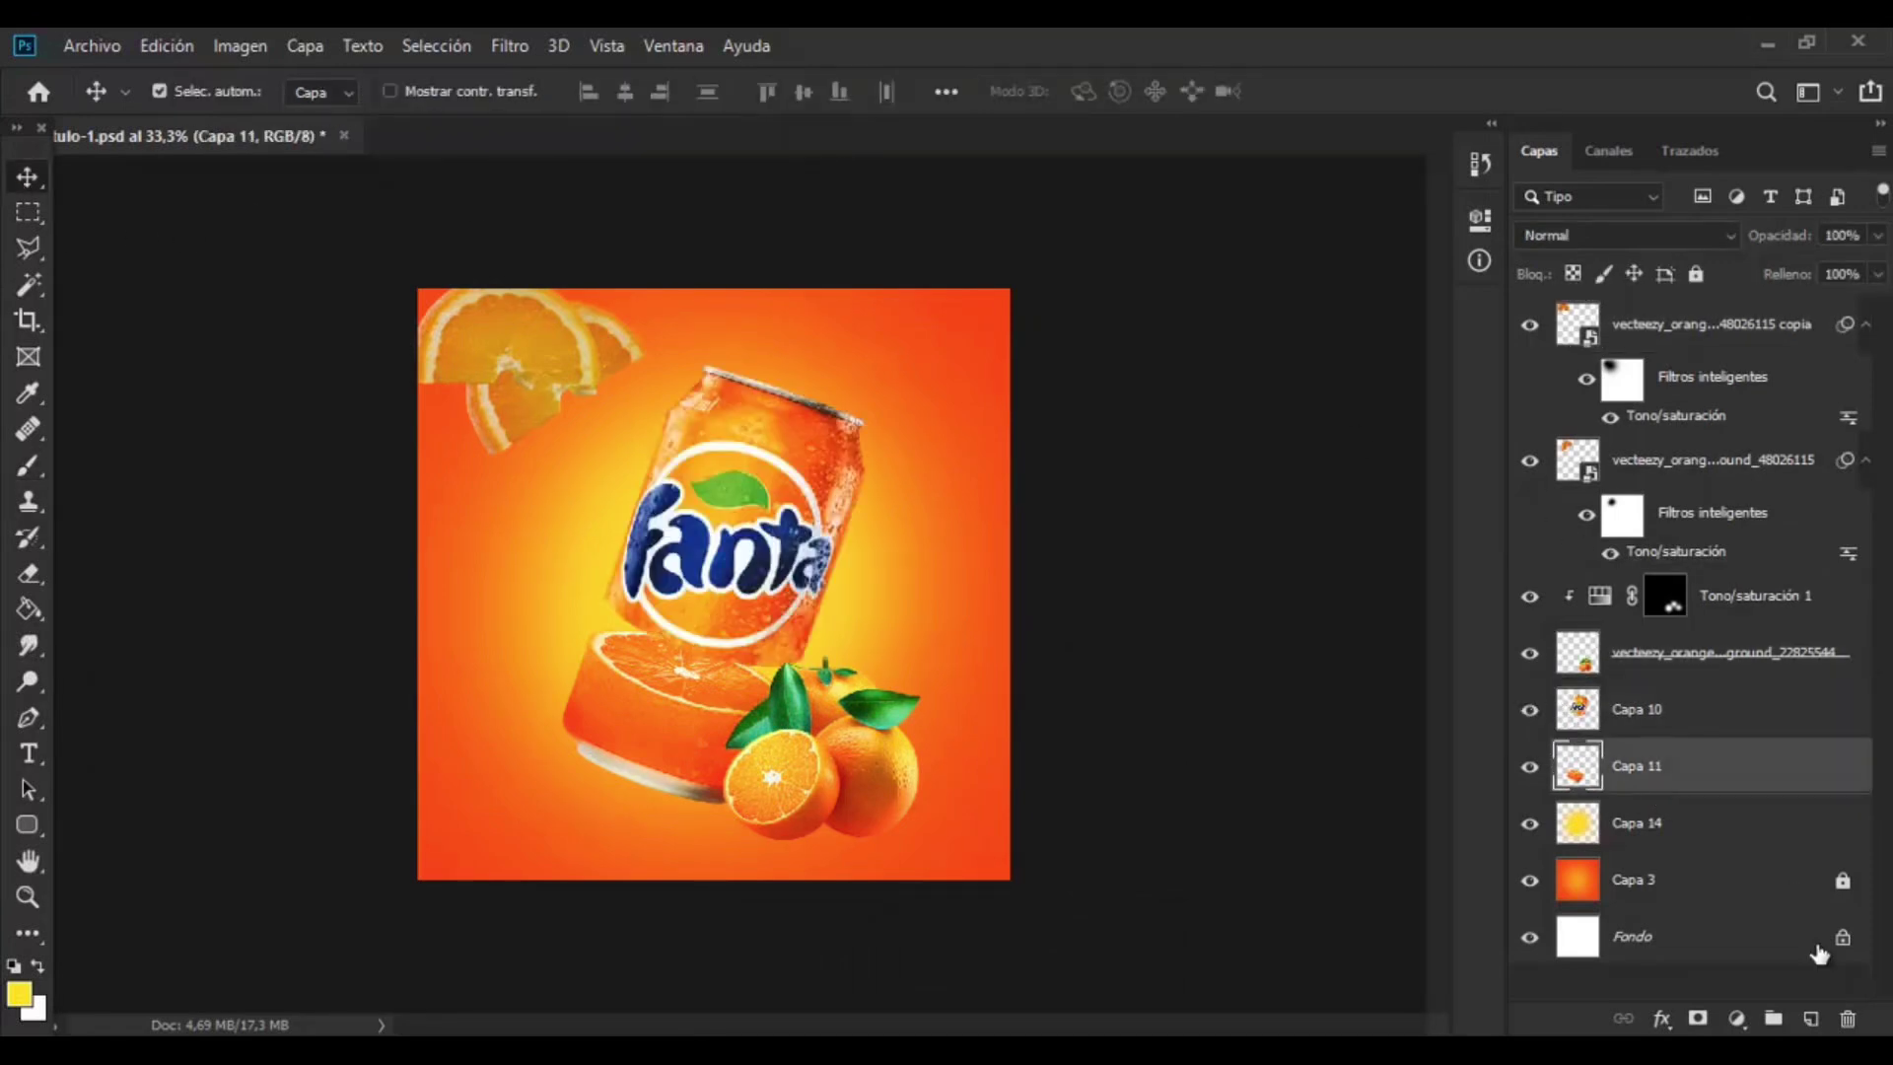
{"action": "key", "text": "b"}
{"action": "key", "text": "d"}
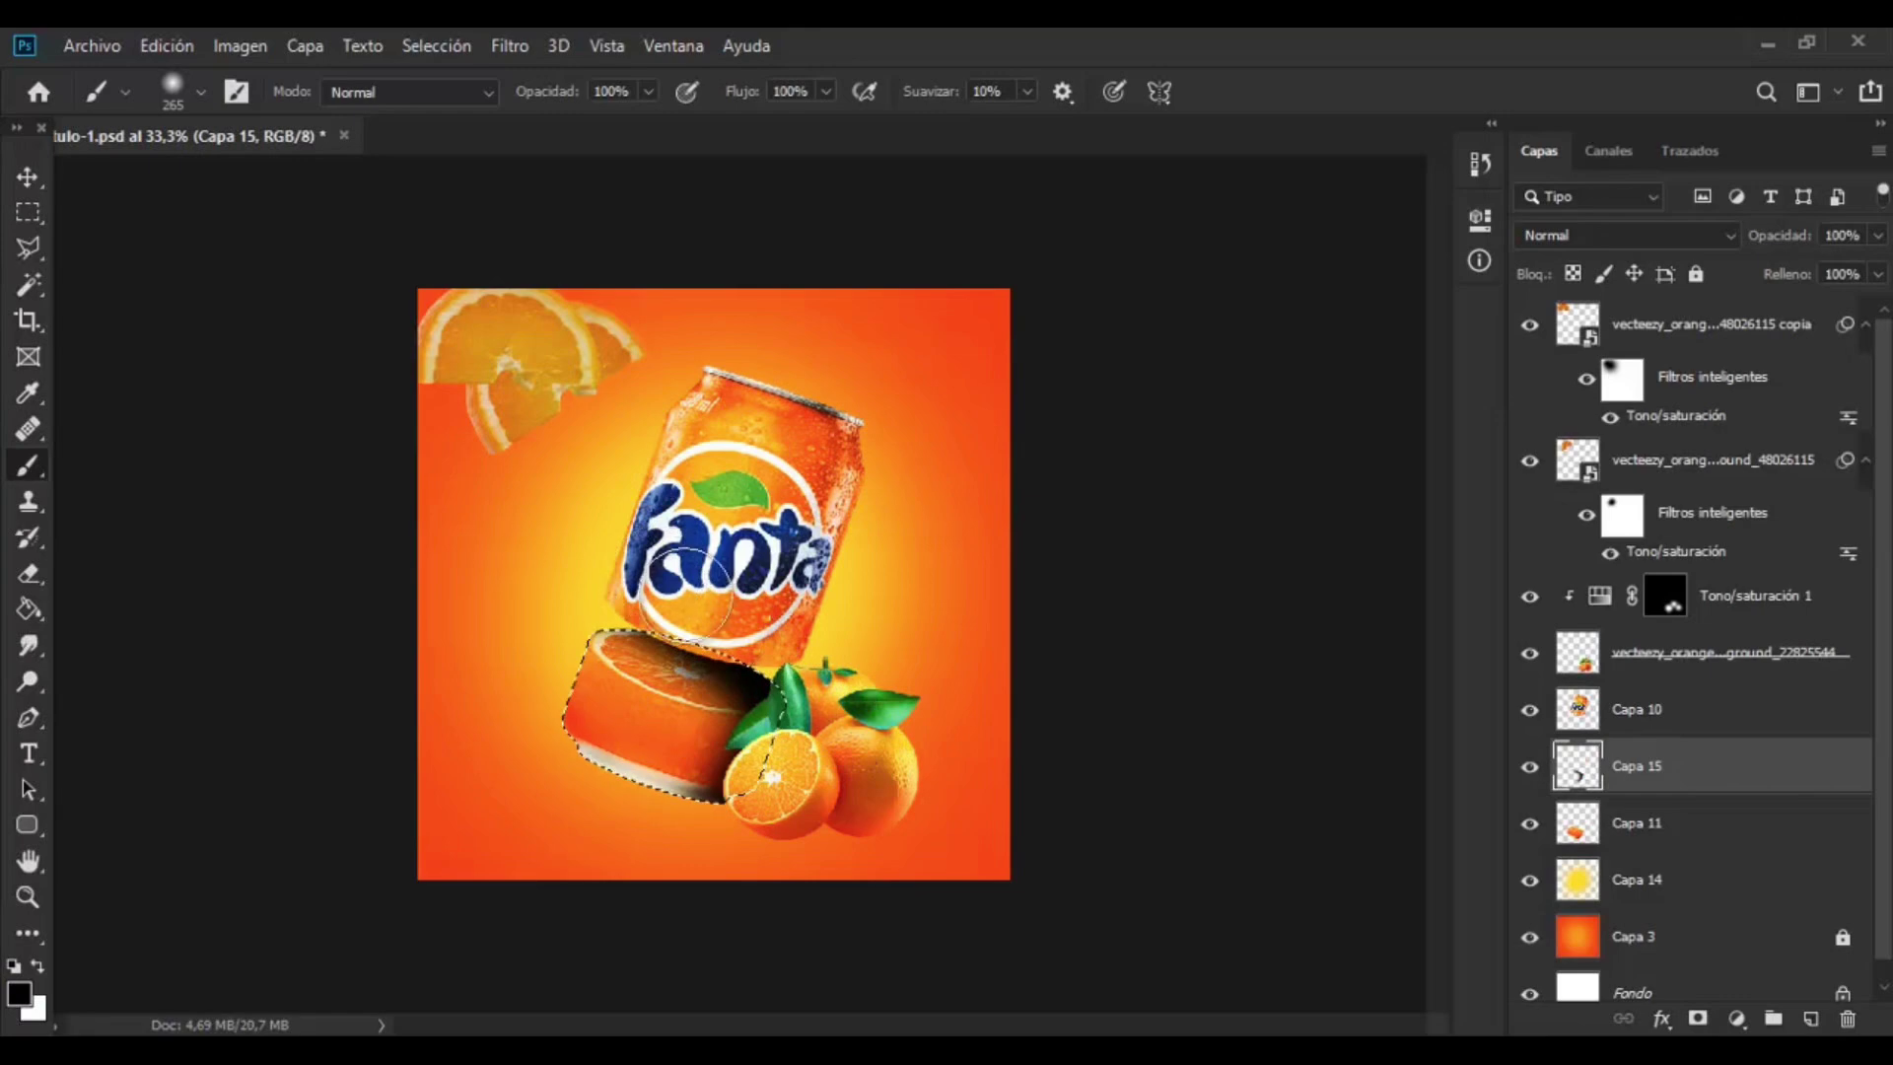
{"action": "key", "text": "ctrl+z"}
- Apply a Gaussian Blur to the black shadow on Capa 15 and lower its opacity to about 36%
{"action": "left_click", "coordinate": [509, 45]}
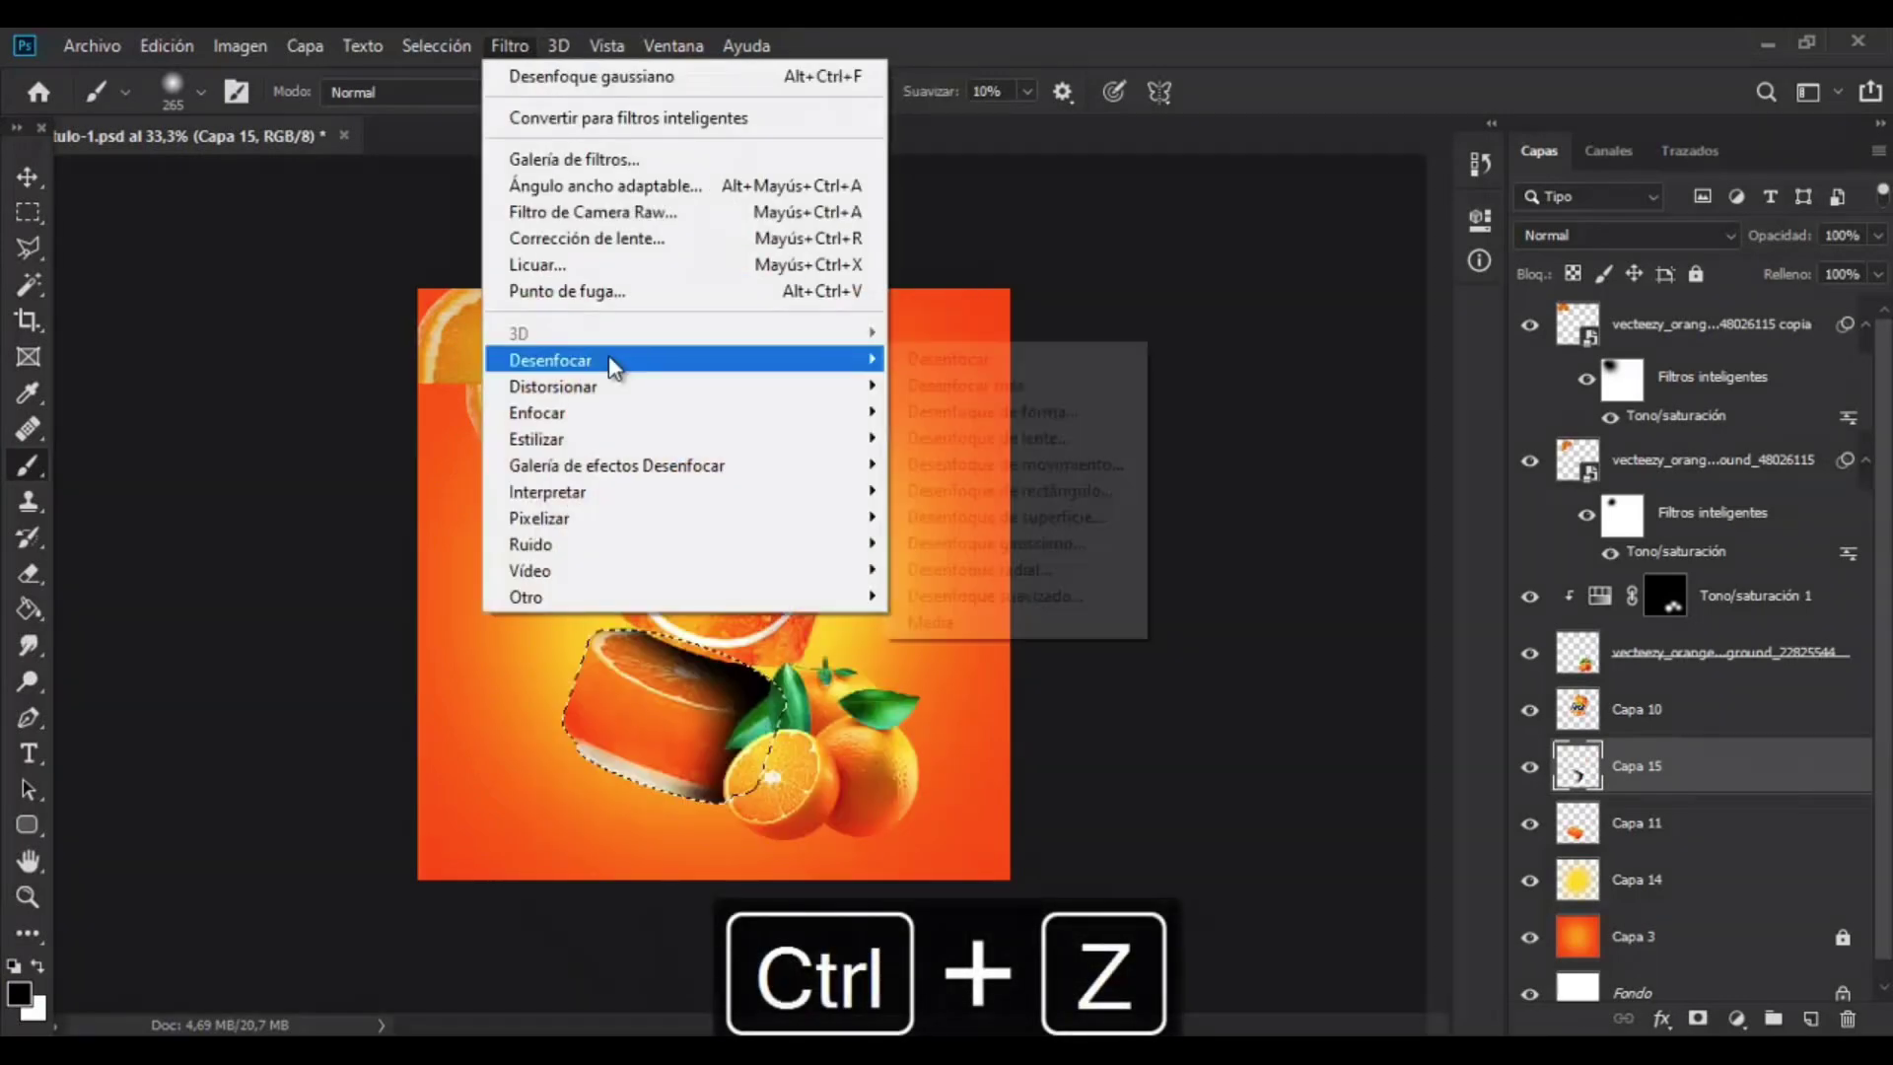
{"action": "mouse_move", "coordinate": [607, 362]}
{"action": "left_click", "coordinate": [986, 544]}
{"action": "left_click_drag", "start_coordinate": [1296, 604], "coordinate": [1206, 606]}
{"action": "left_click", "coordinate": [1471, 228]}
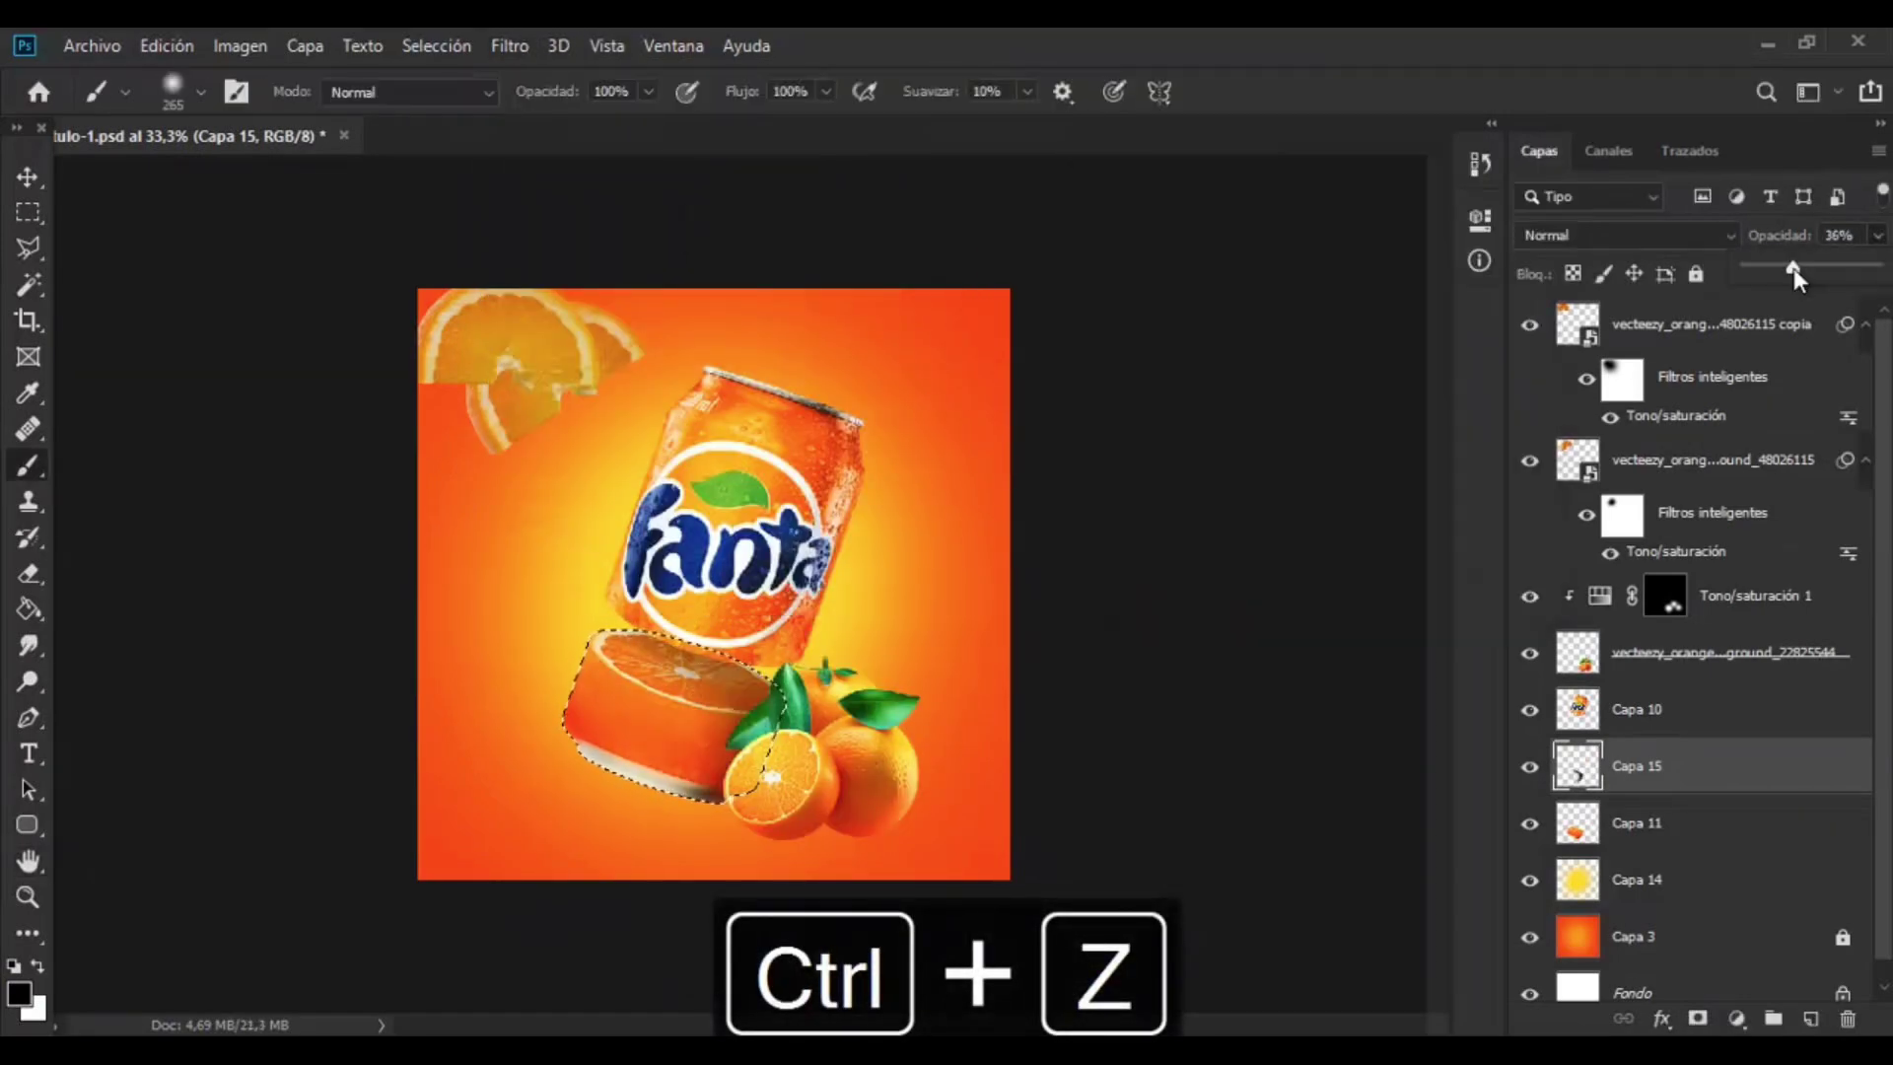
- Paint dark brown shading over the base's shadow on a new layer
{"action": "key", "text": "ctrl+shift+alt+n"}
{"action": "left_click", "coordinate": [19, 993]}
{"action": "left_click", "coordinate": [1425, 545]}
{"action": "left_click_drag", "start_coordinate": [1339, 500], "coordinate": [1396, 500]}
{"action": "left_click", "coordinate": [1425, 558]}
{"action": "left_click", "coordinate": [1394, 462]}
{"action": "left_click", "coordinate": [1650, 209]}
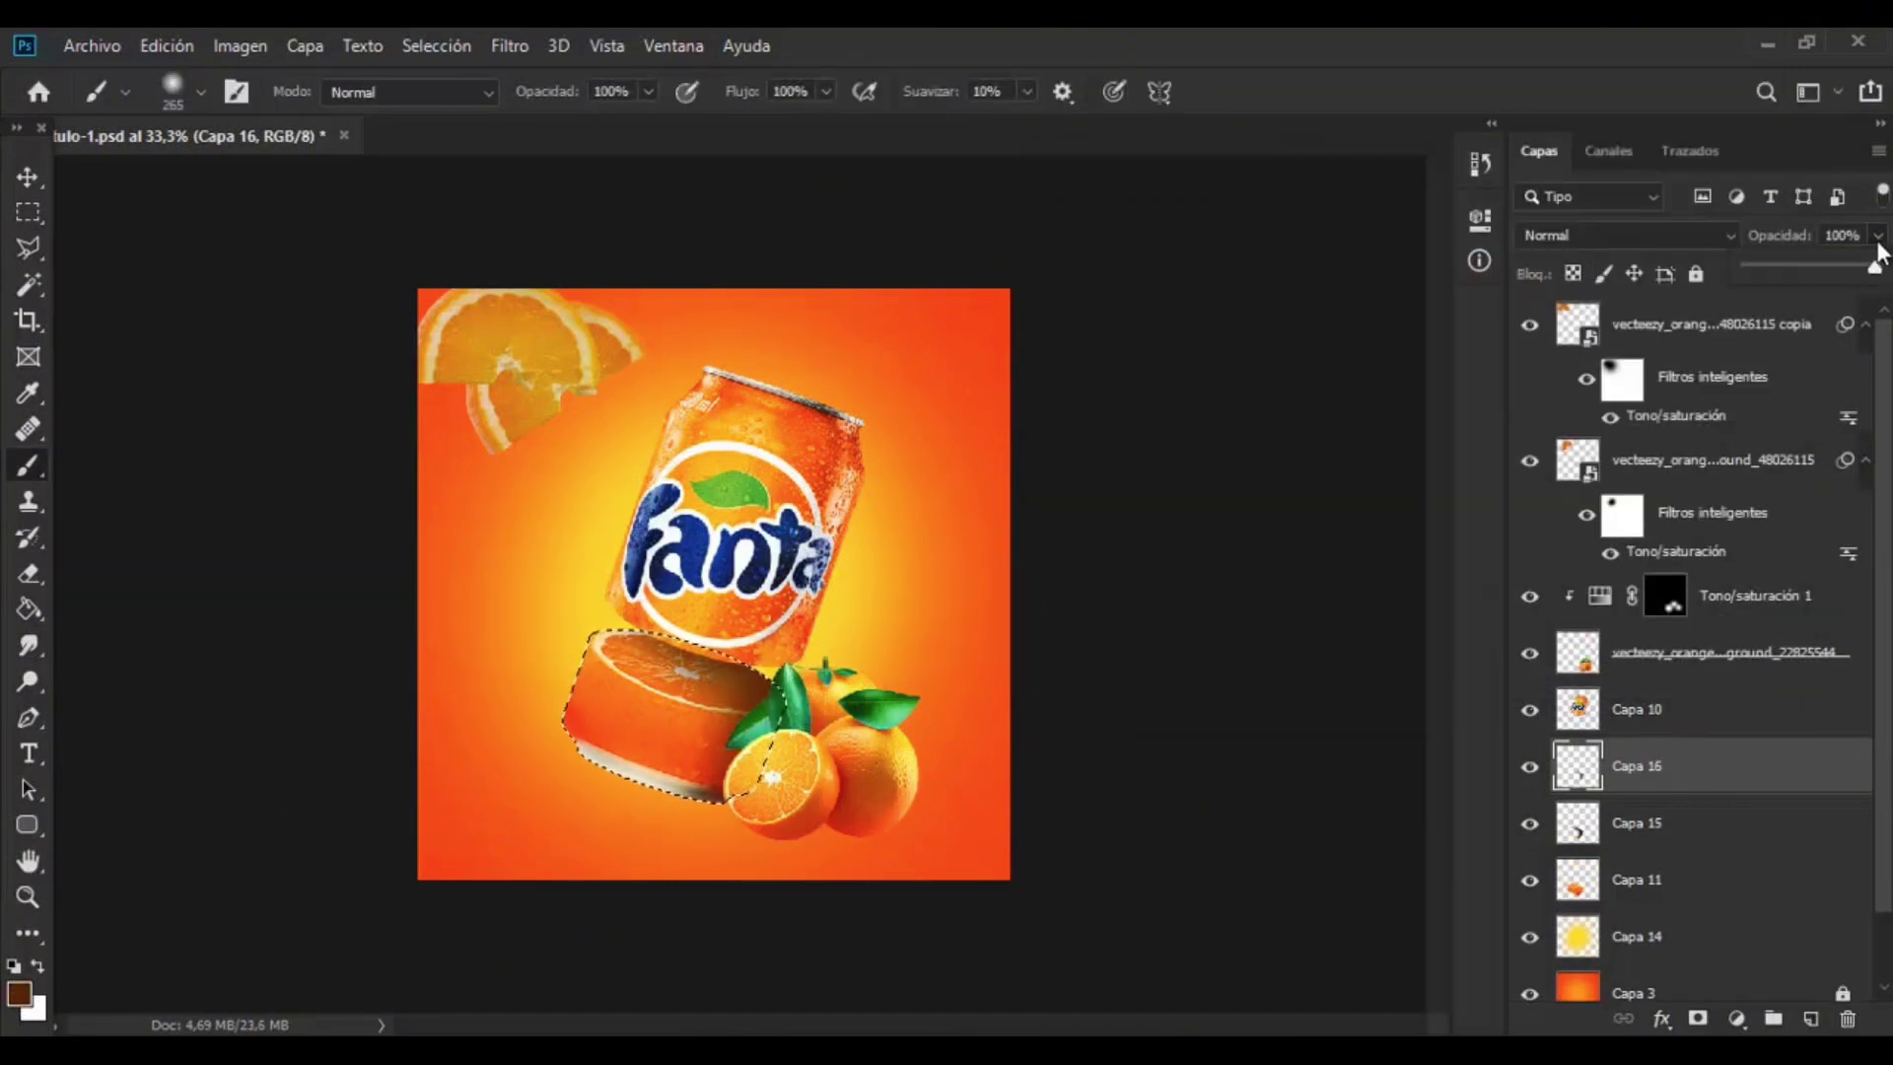
- Adjust the opacity of Capa 15 and merge both shadow layers into the orange-slice base layer
{"action": "left_click", "coordinate": [1676, 822]}
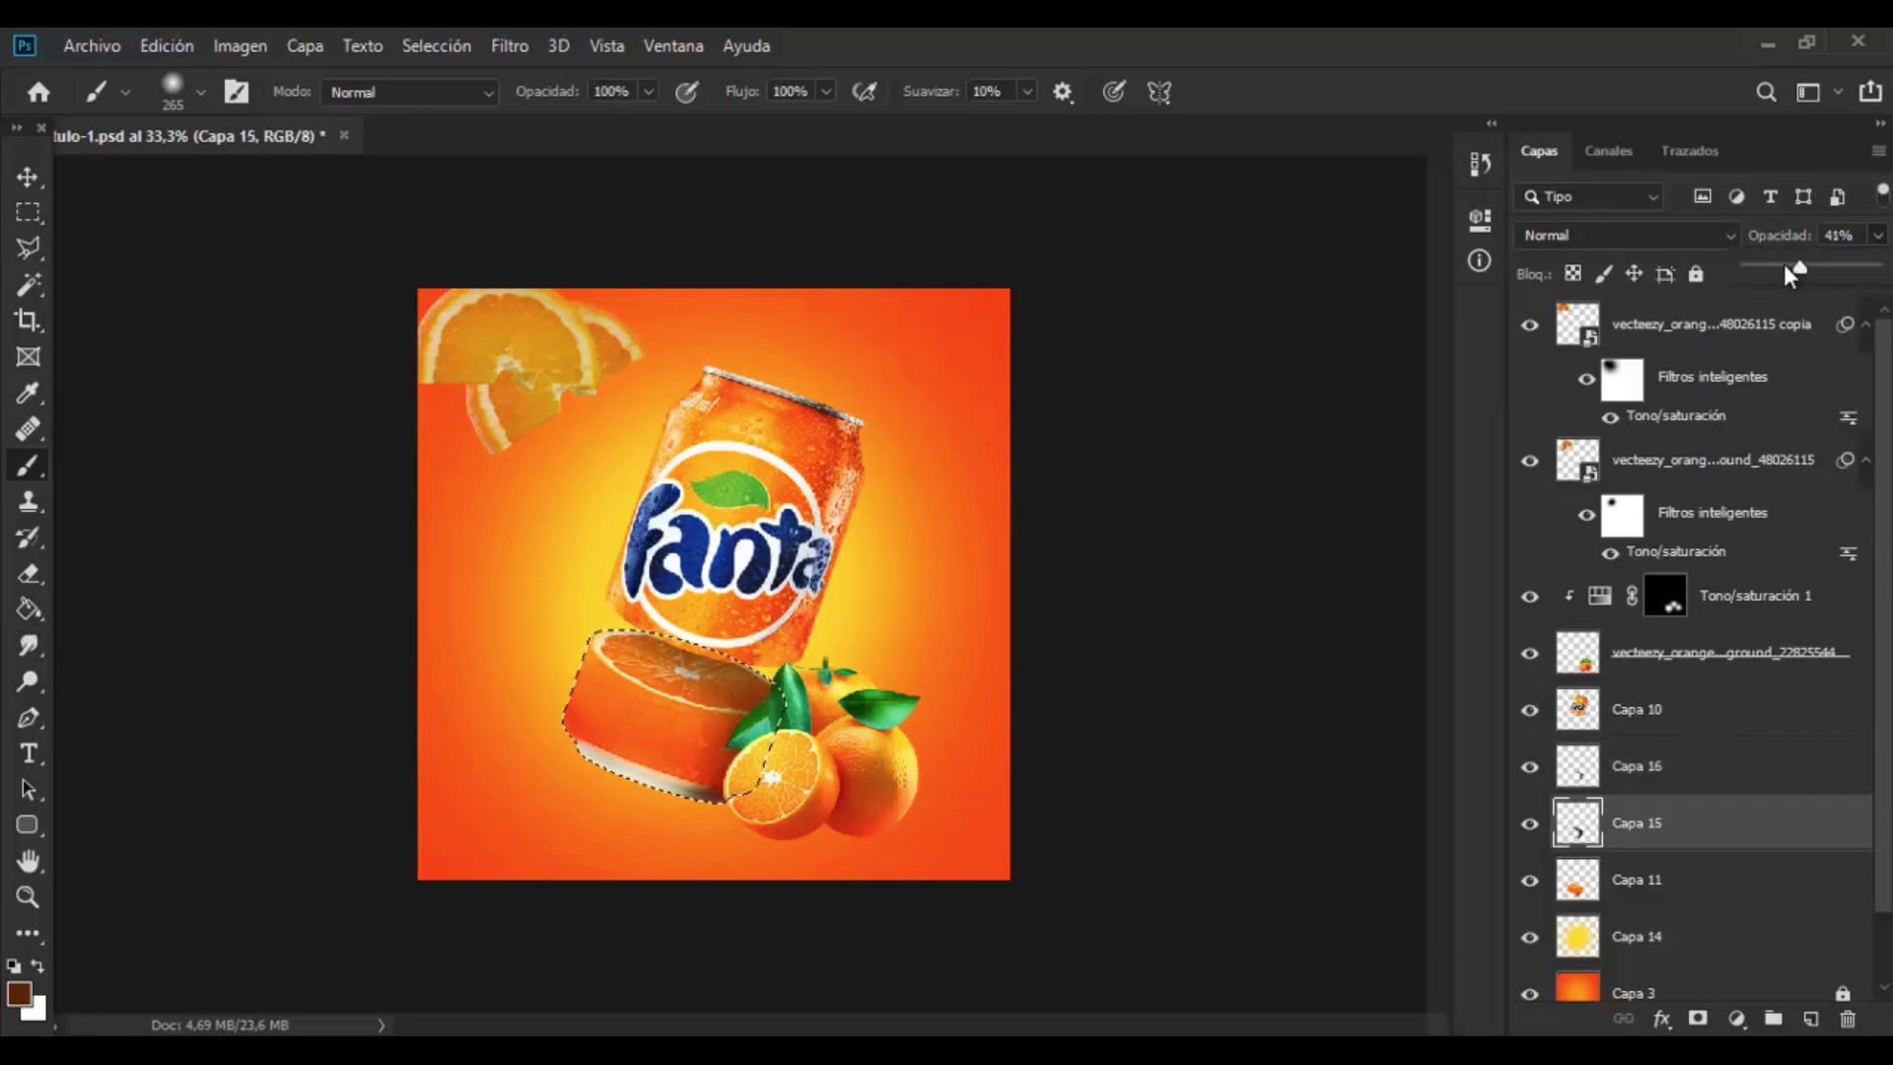
{"action": "left_click", "coordinate": [1660, 783]}
{"action": "key", "text": "ctrl+e"}
{"action": "key", "text": "ctrl+e"}
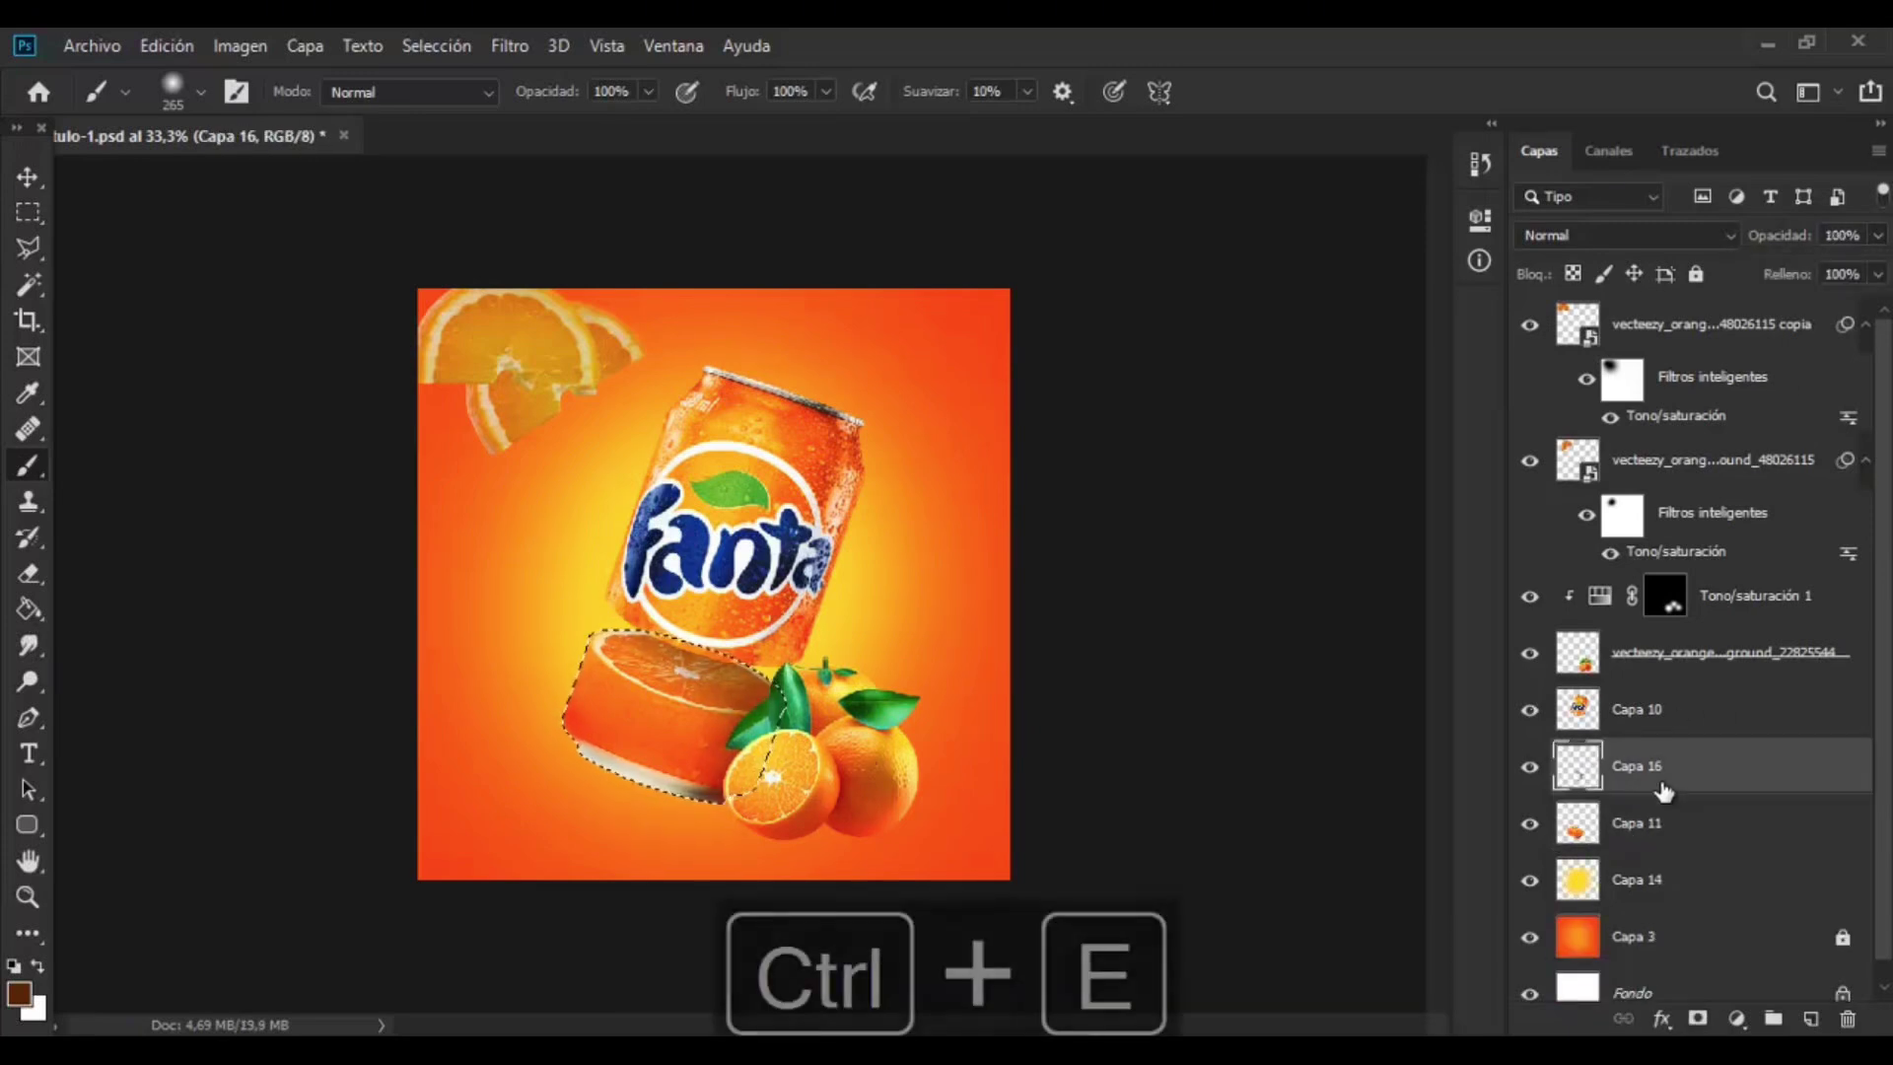
- Clip a darkening Curves adjustment to the base and paint its mask black on the lit side, keeping the shadow near the oranges
{"action": "left_click", "coordinate": [1737, 1018]}
{"action": "left_click", "coordinate": [1732, 672]}
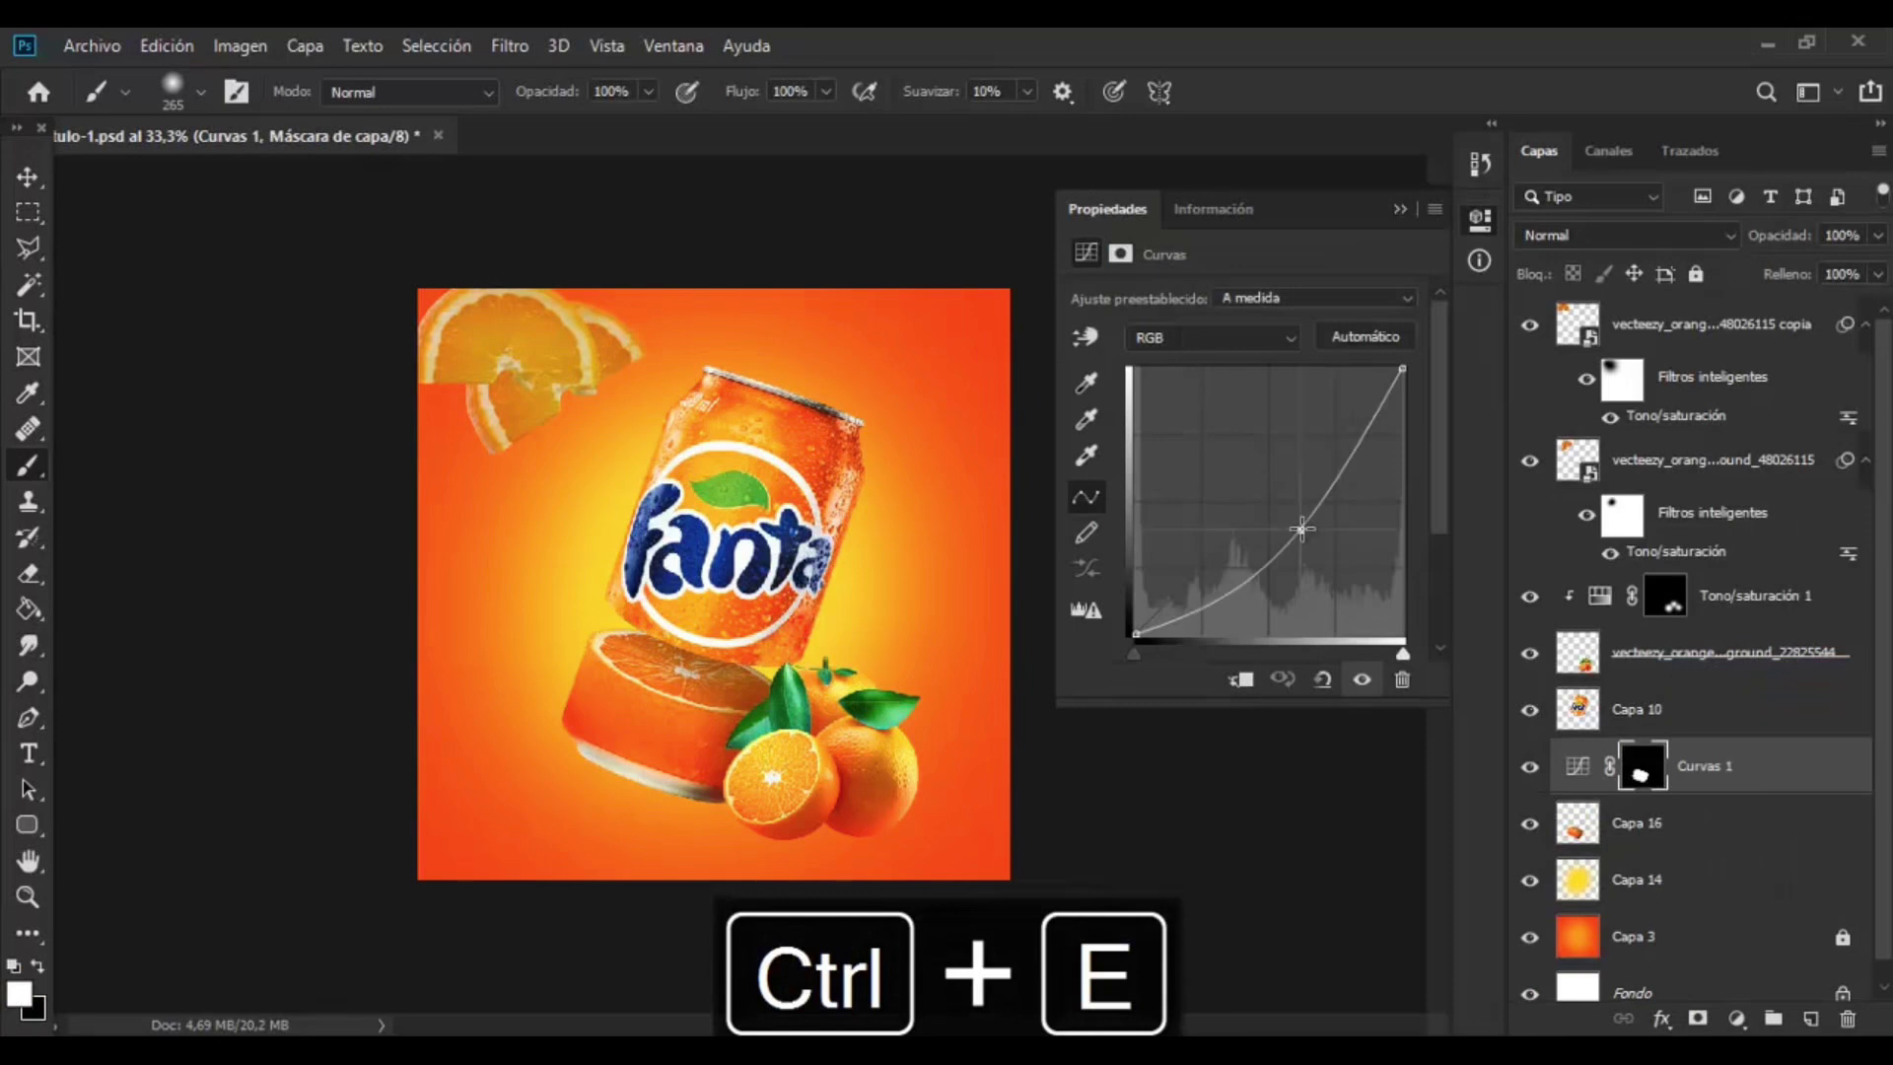
{"action": "left_click", "coordinate": [1238, 678]}
{"action": "key", "text": "ctrl+z"}
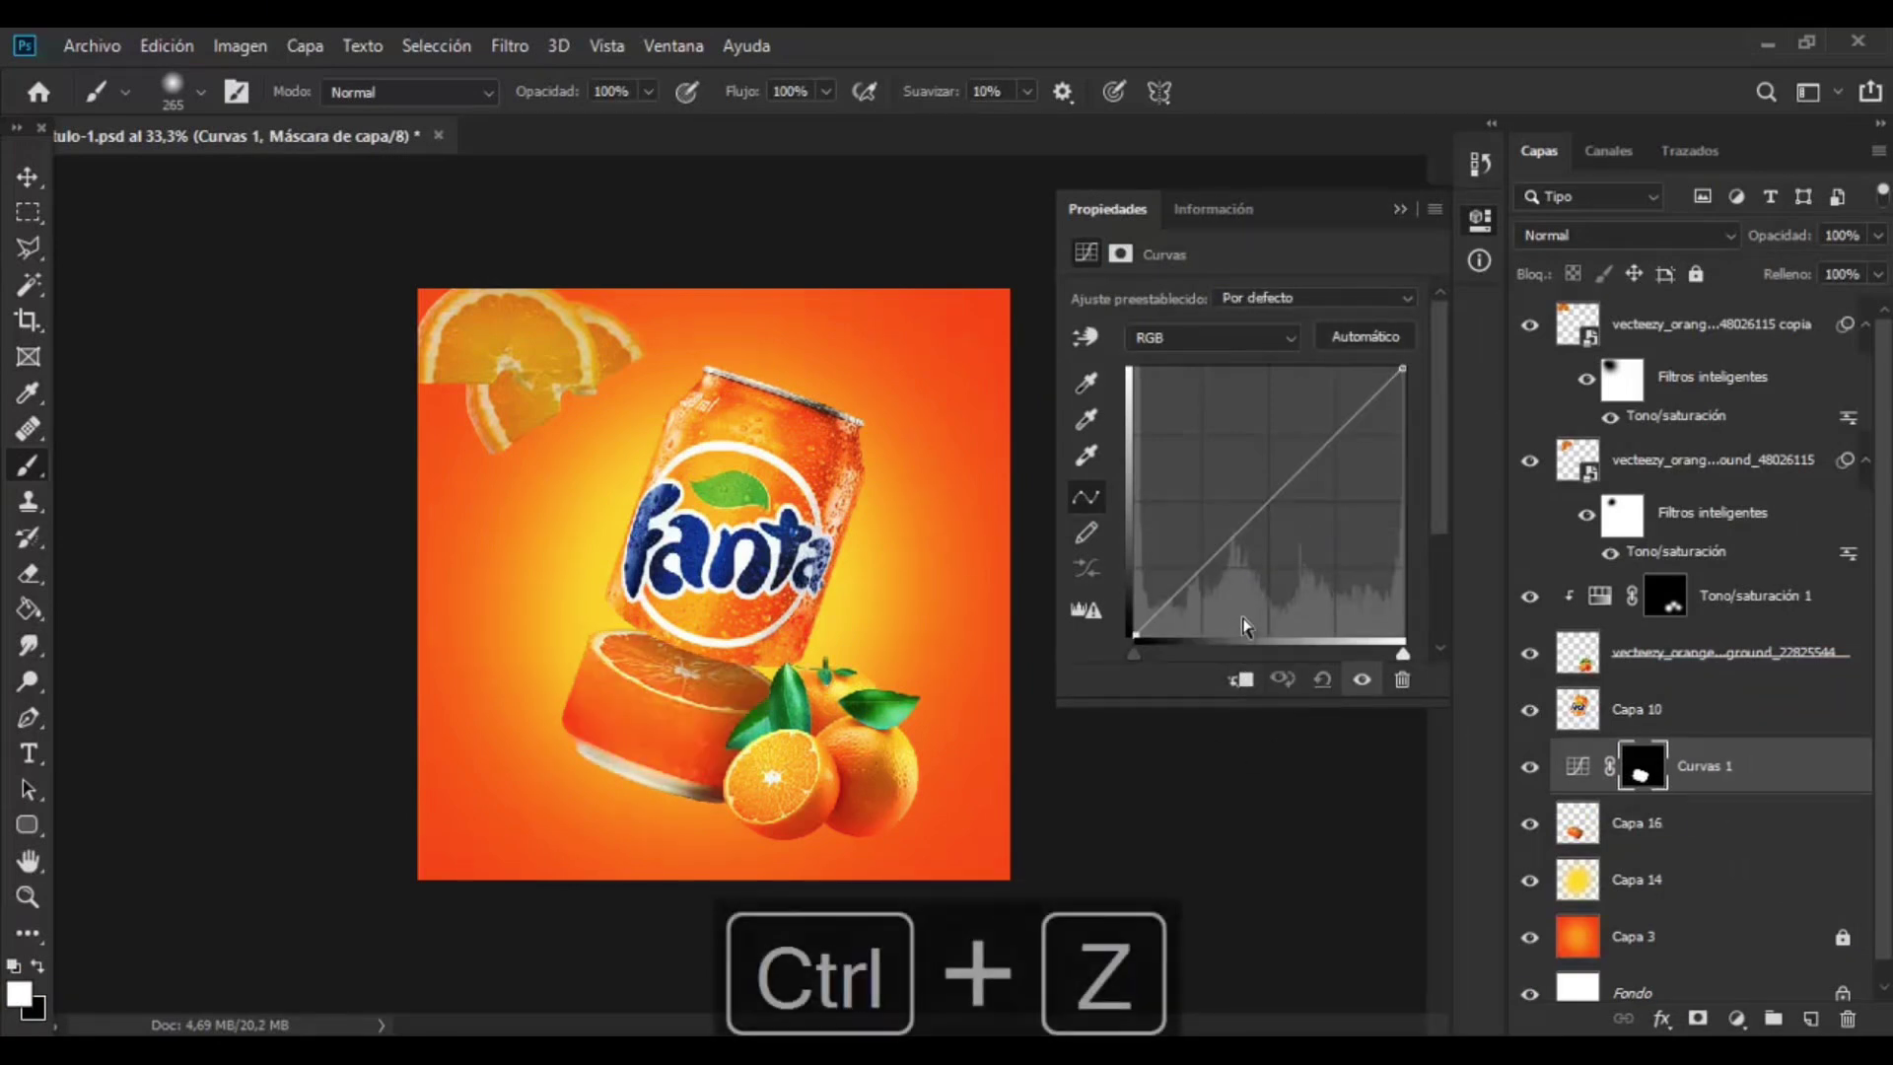
{"action": "left_click", "coordinate": [1664, 776]}
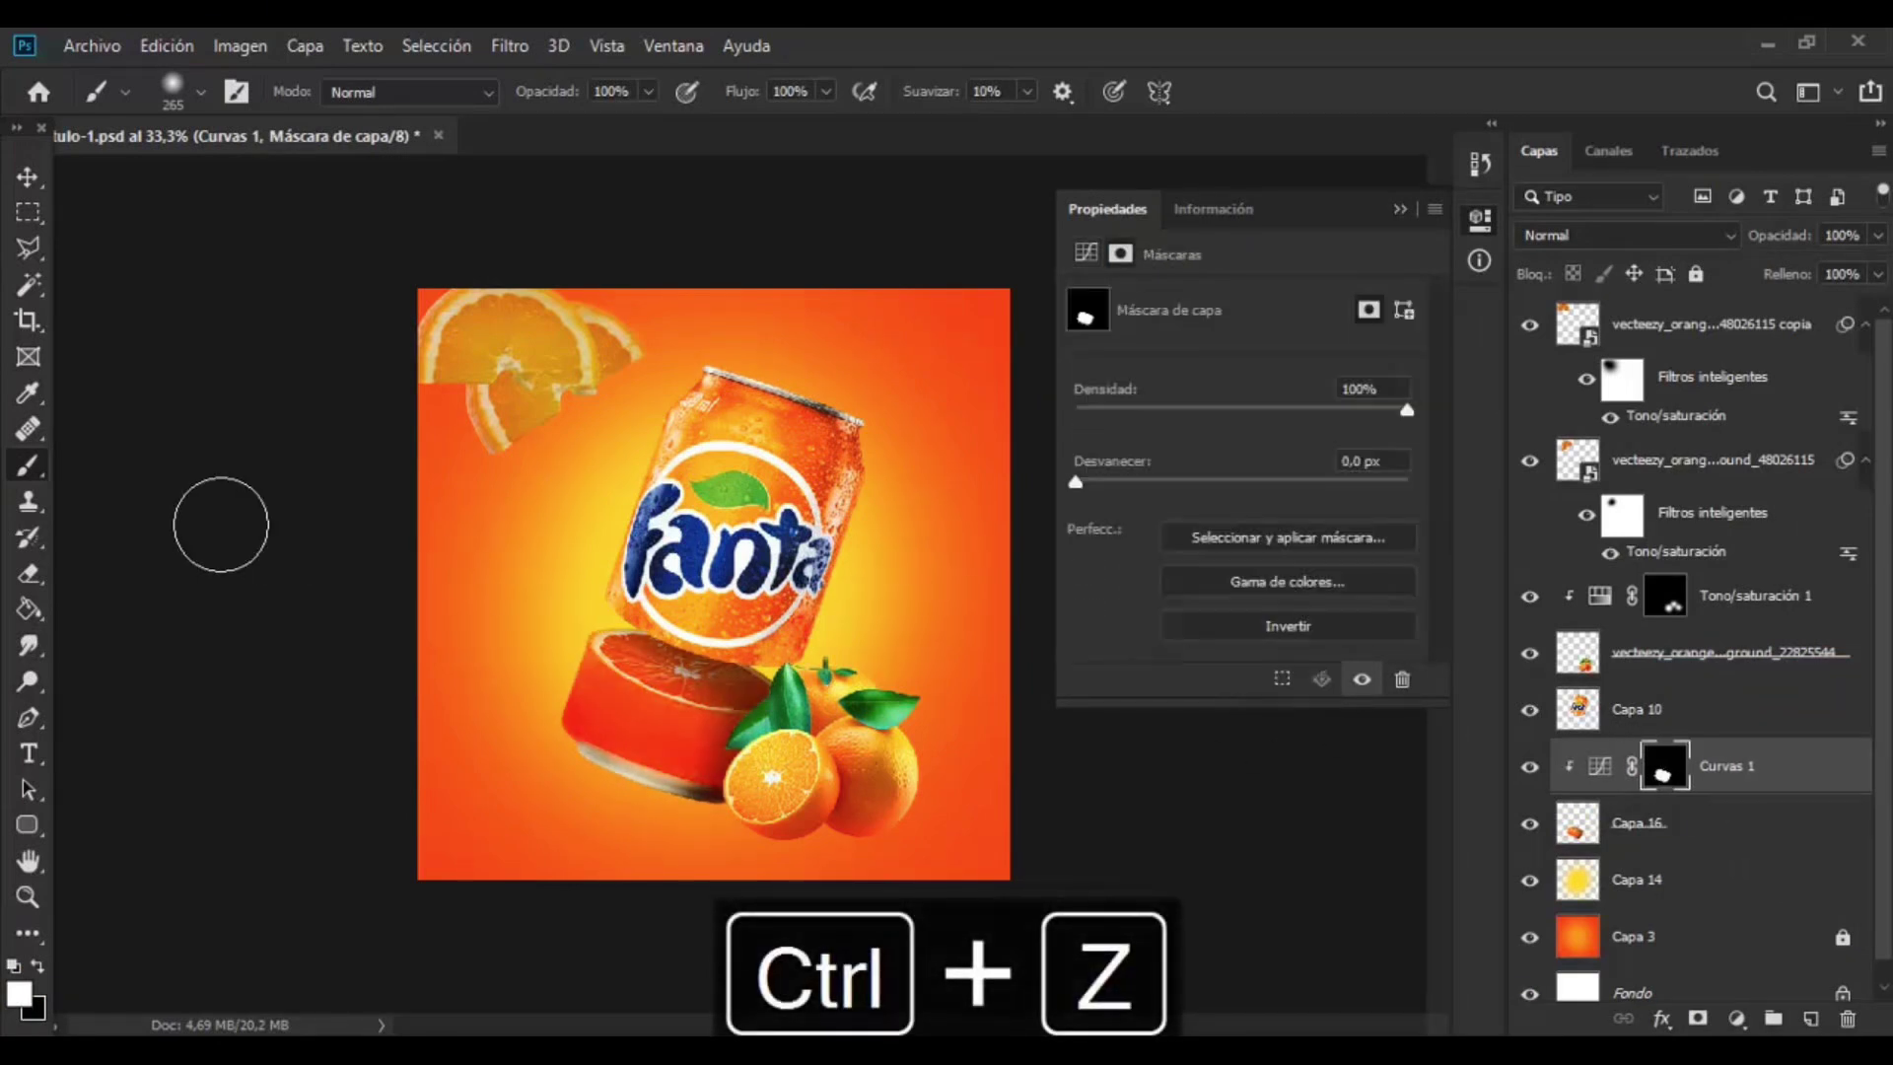
{"action": "key", "text": "ctrl+z"}
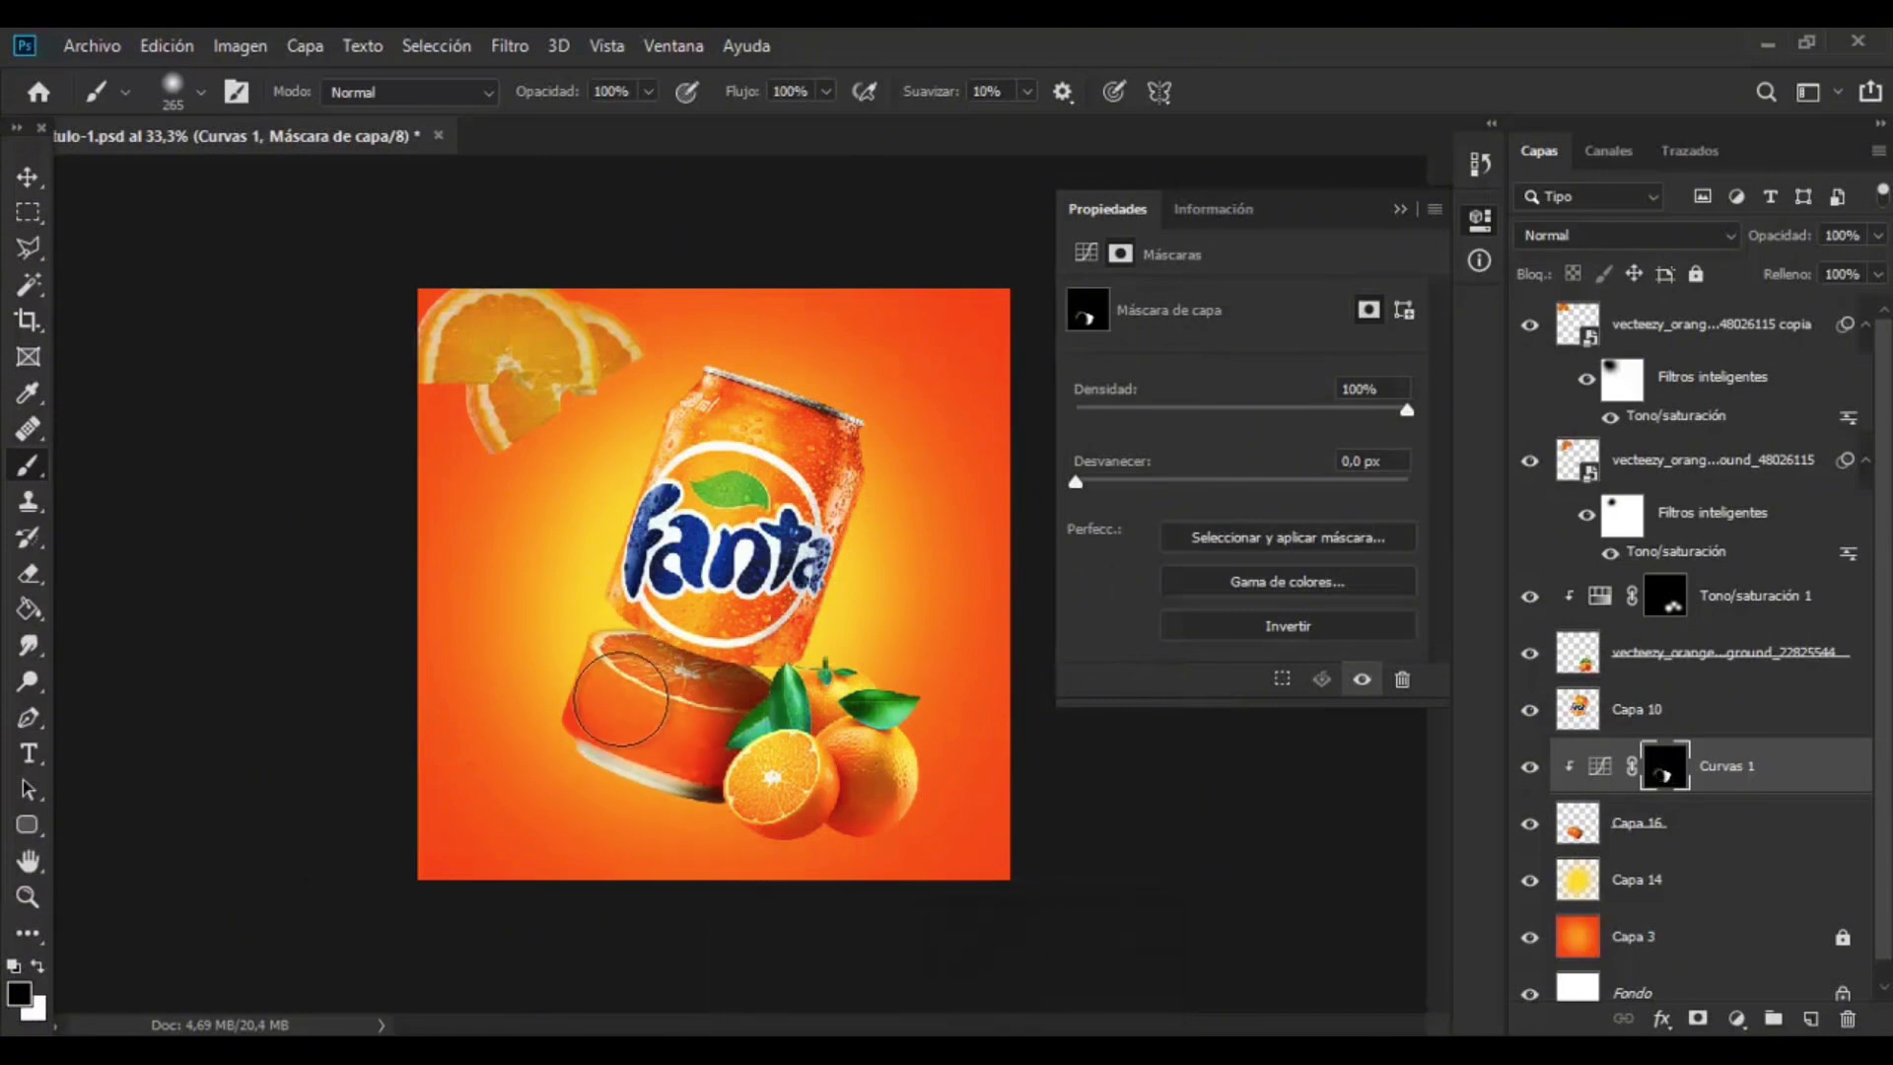
- Clip an Exposure adjustment of -1.83 to the base, invert its mask, and paint in the shadow beside the oranges
{"action": "left_click", "coordinate": [1737, 1018]}
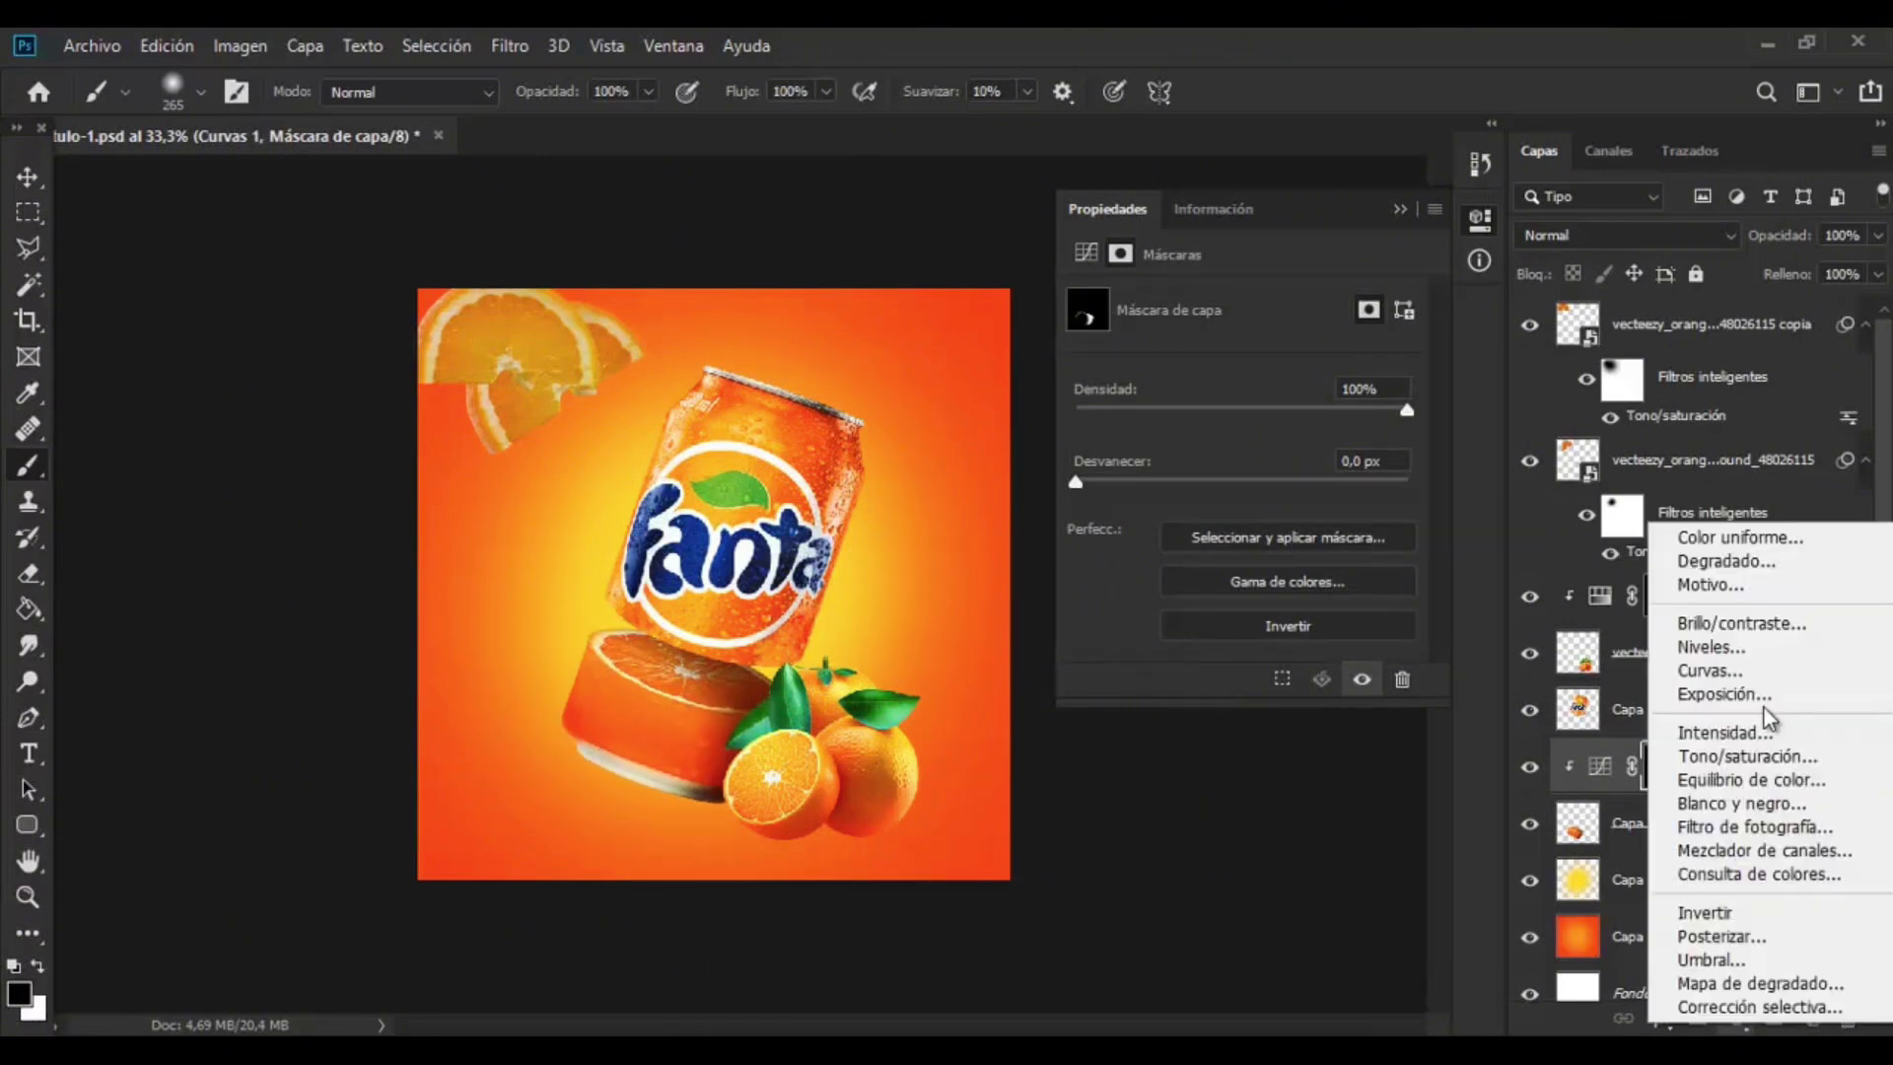
{"action": "left_click", "coordinate": [1737, 694]}
{"action": "key", "text": "ctrl+i"}
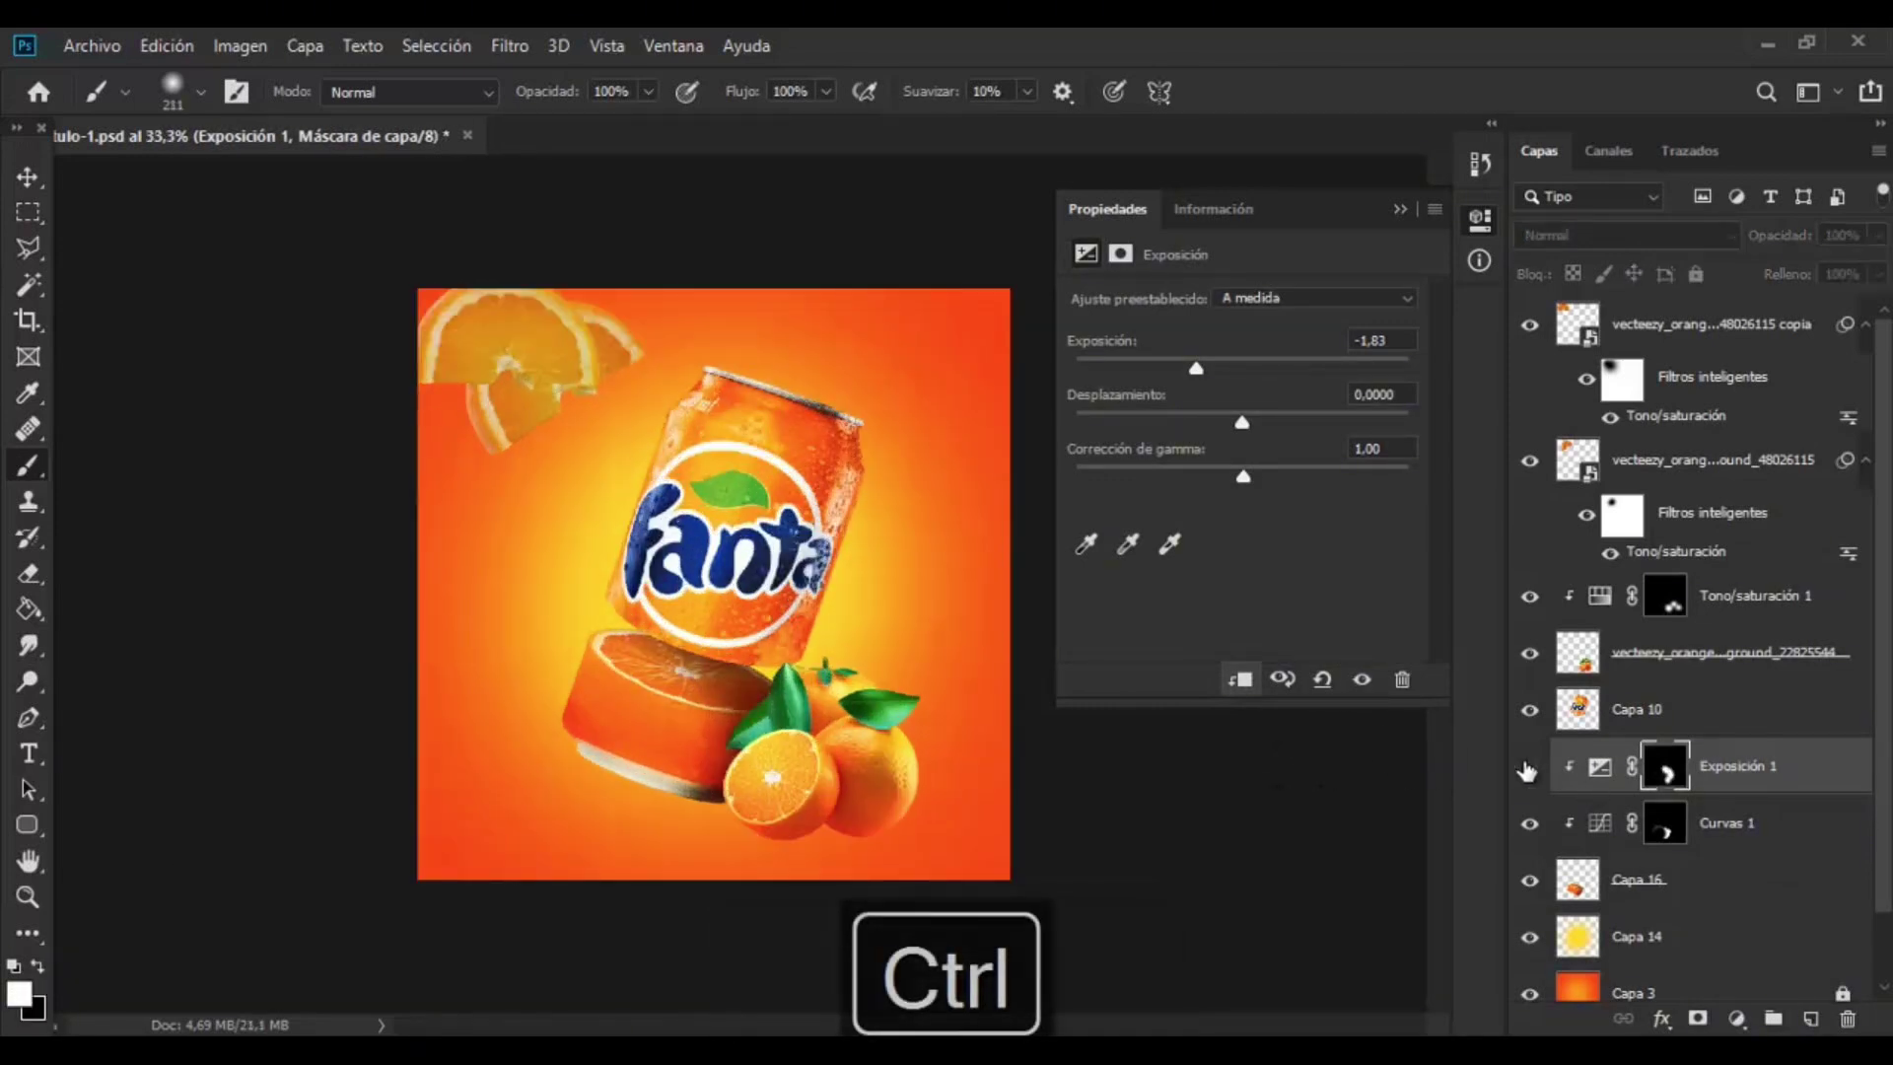
- Lower the opacity of the Curvas 1 adjustment to 63%
{"action": "left_click", "coordinate": [1543, 824]}
{"action": "left_click", "coordinate": [1878, 235]}
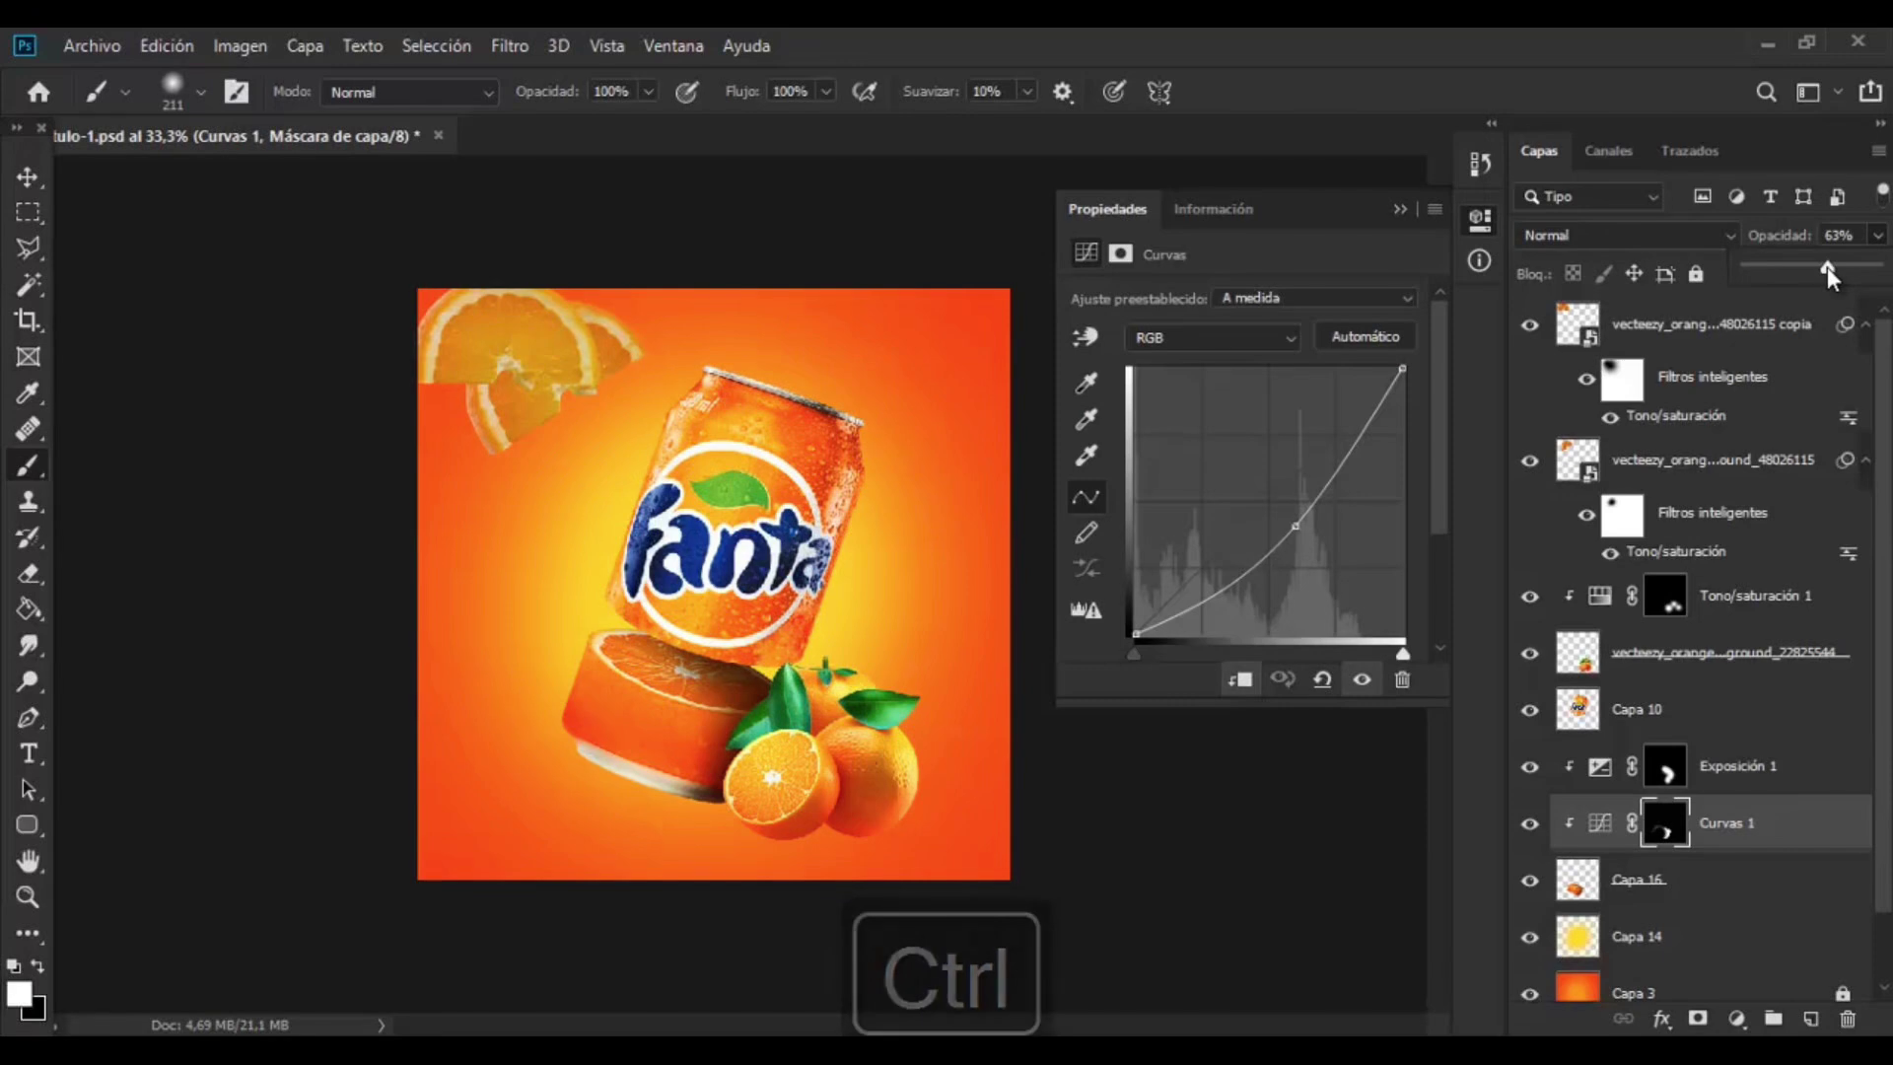
{"action": "key", "text": "ctrl+minus"}
{"action": "key", "text": "ctrl+minus"}
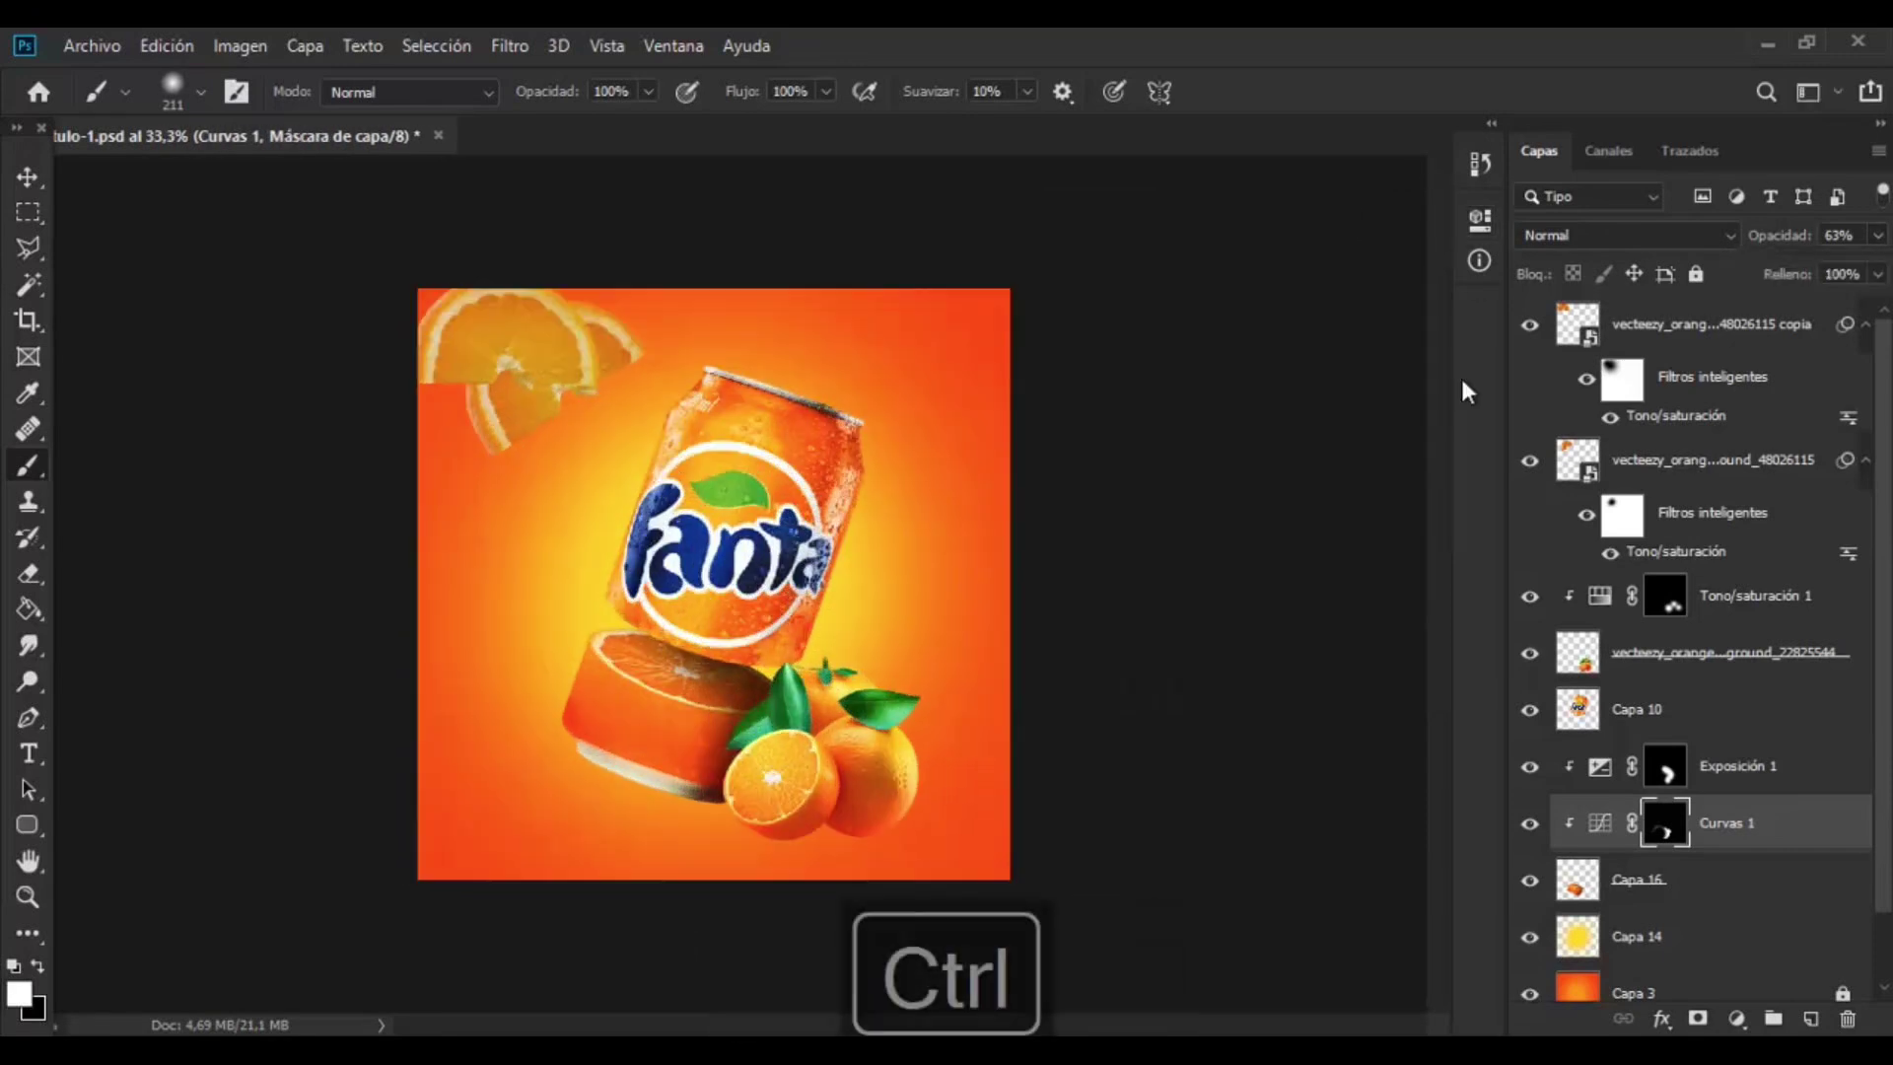
- Clip a second Hue/Saturation adjustment with hue -9 to the oranges, mask out parts of the fruit with black, and save the document
{"action": "left_click", "coordinate": [1570, 653]}
{"action": "left_click", "coordinate": [1717, 605]}
{"action": "left_click", "coordinate": [1736, 1019]}
{"action": "left_click", "coordinate": [1715, 739]}
{"action": "left_click", "coordinate": [1244, 680]}
{"action": "left_click_drag", "start_coordinate": [1242, 405], "coordinate": [1228, 400]}
{"action": "left_click", "coordinate": [1665, 595]}
{"action": "left_click", "coordinate": [37, 966]}
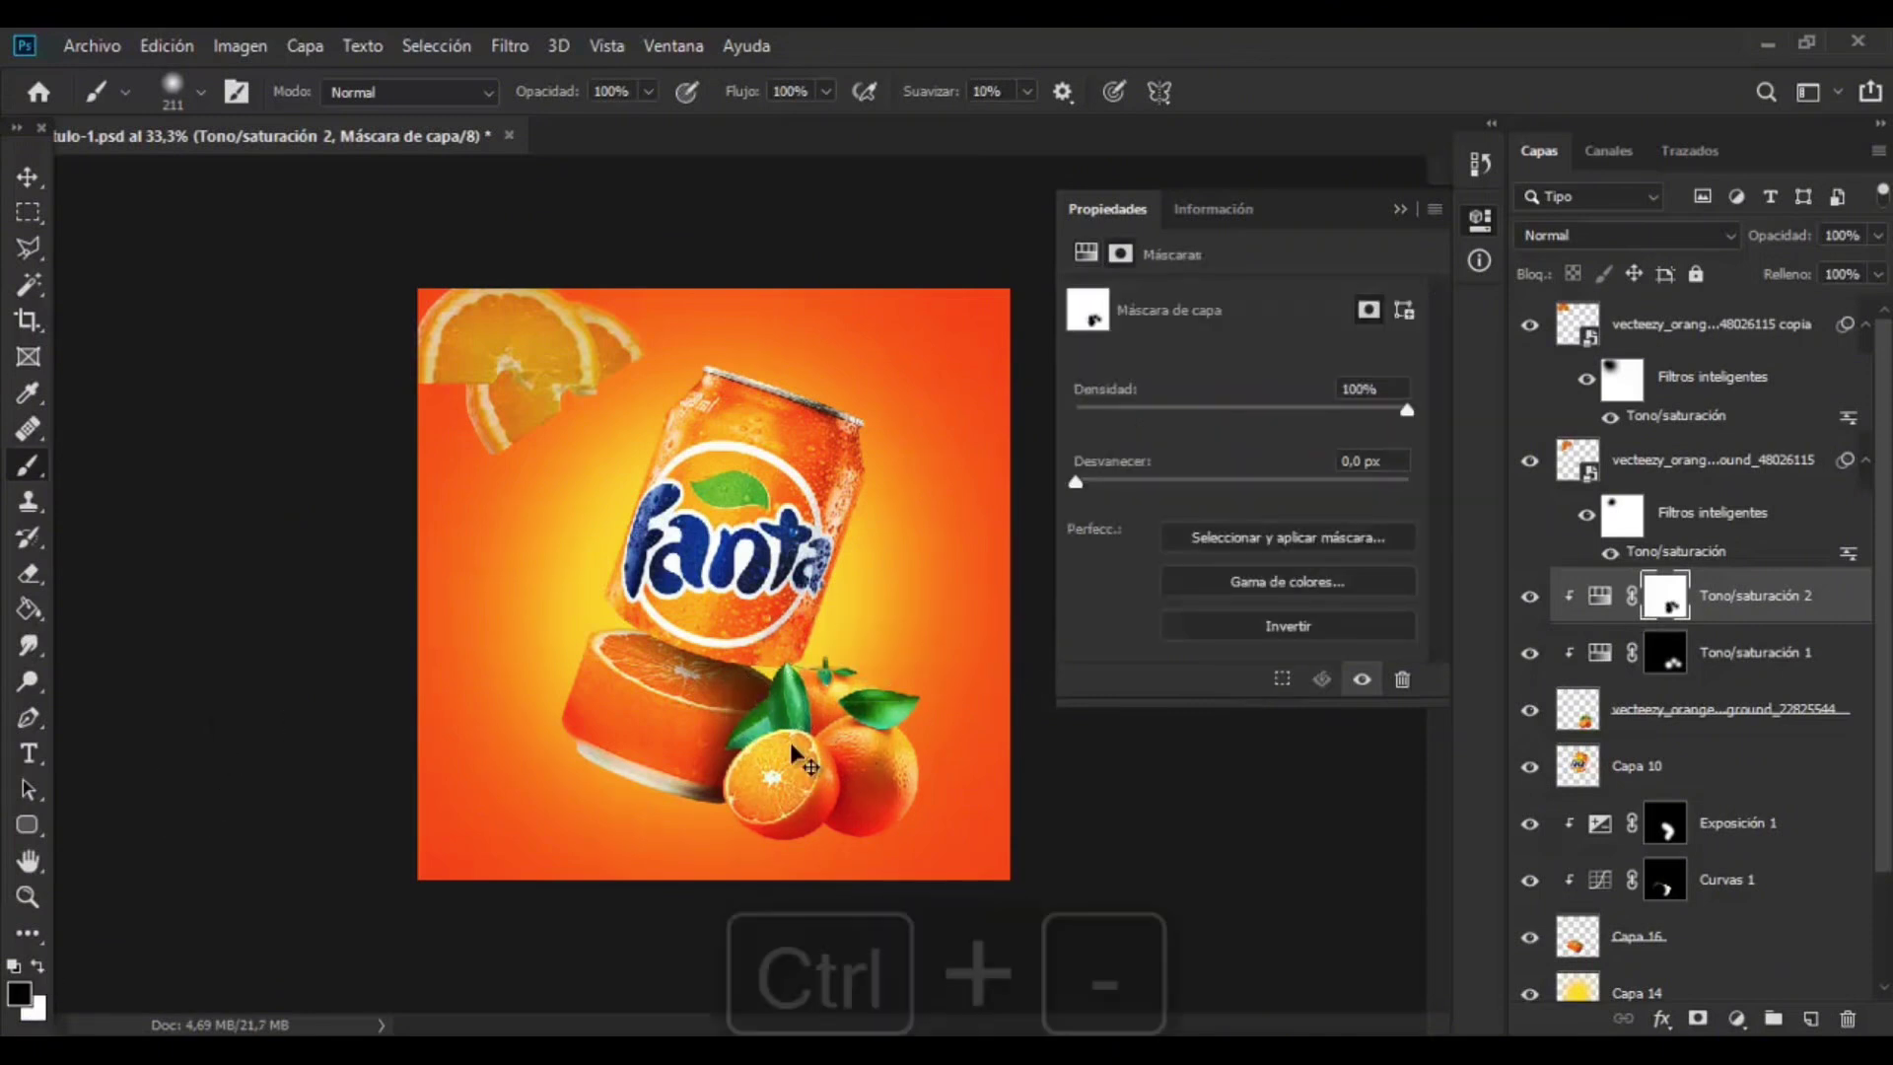
{"action": "key", "text": "ctrl+minus"}
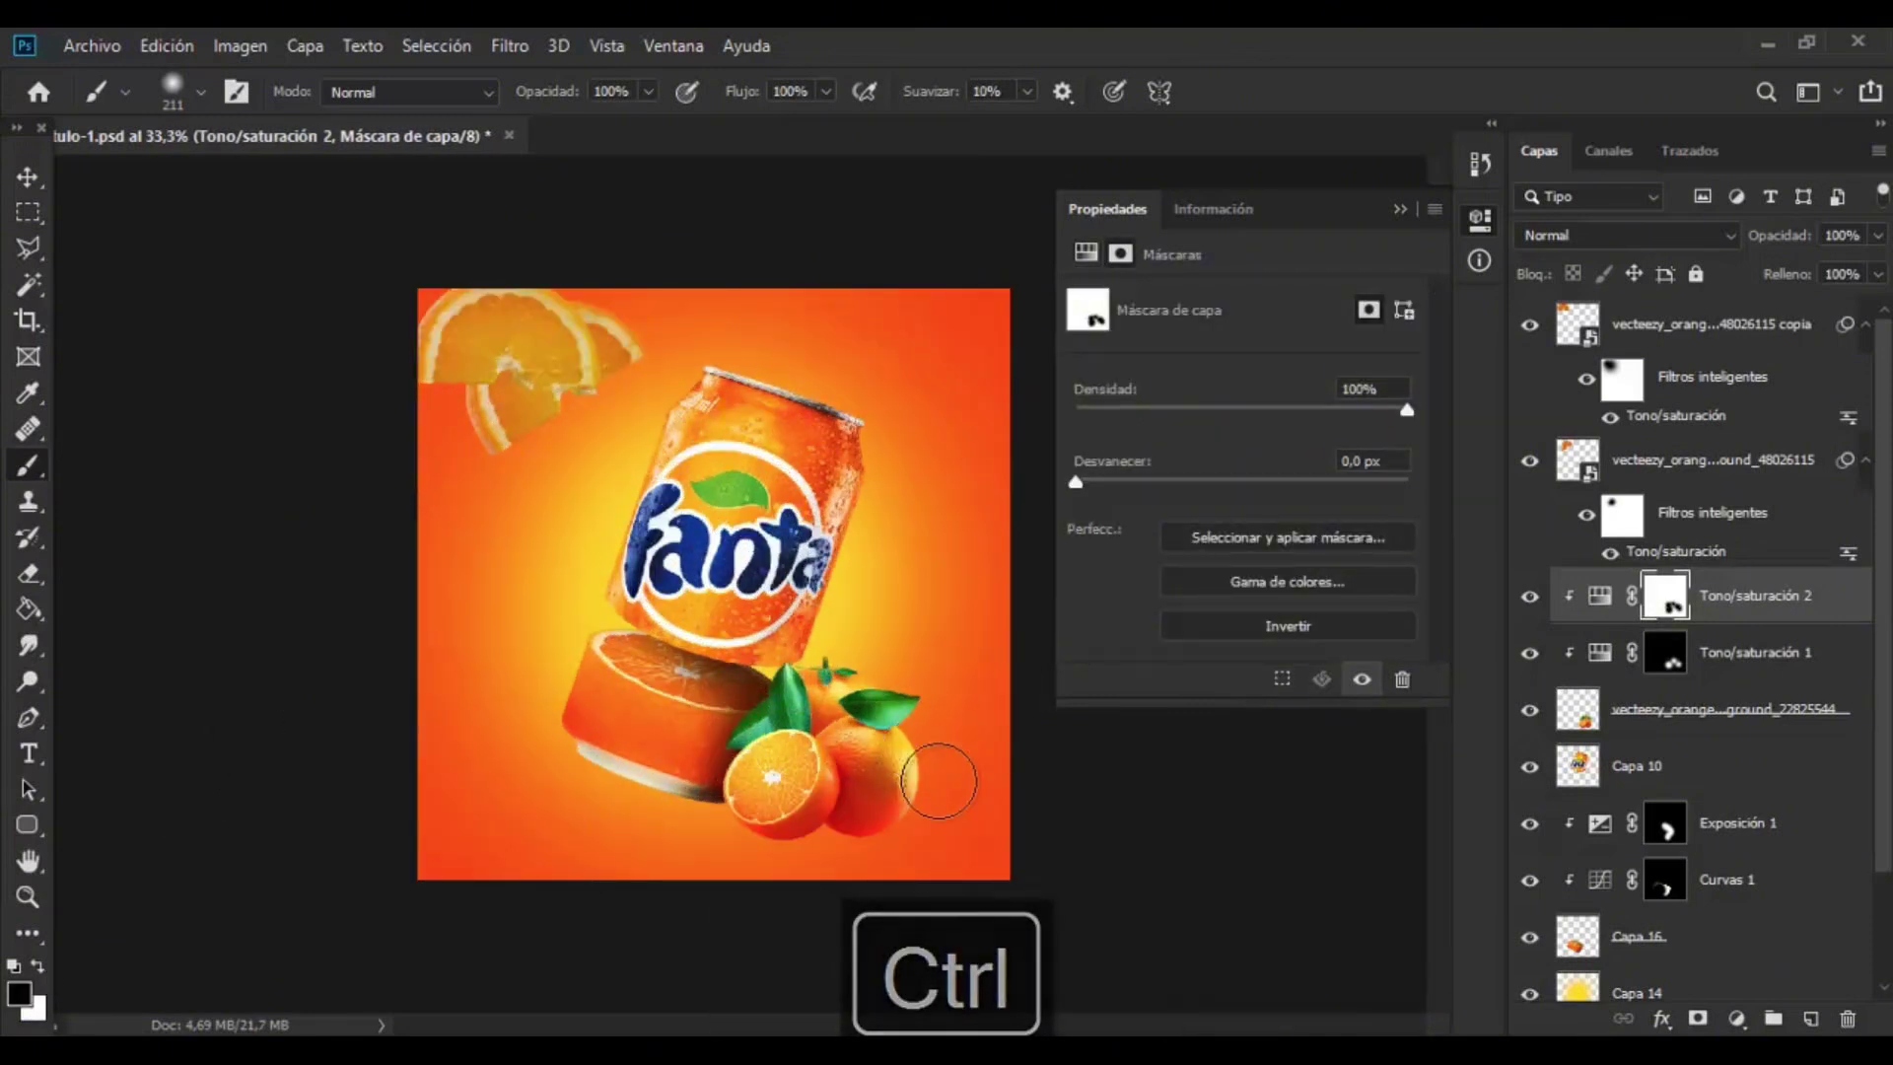
{"action": "key", "text": "ctrl+s"}
- Delete both orange-slice layers from the upper-left corner
{"action": "left_click", "coordinate": [1625, 337]}
{"action": "key", "text": "Delete"}
{"action": "key", "text": "Delete"}
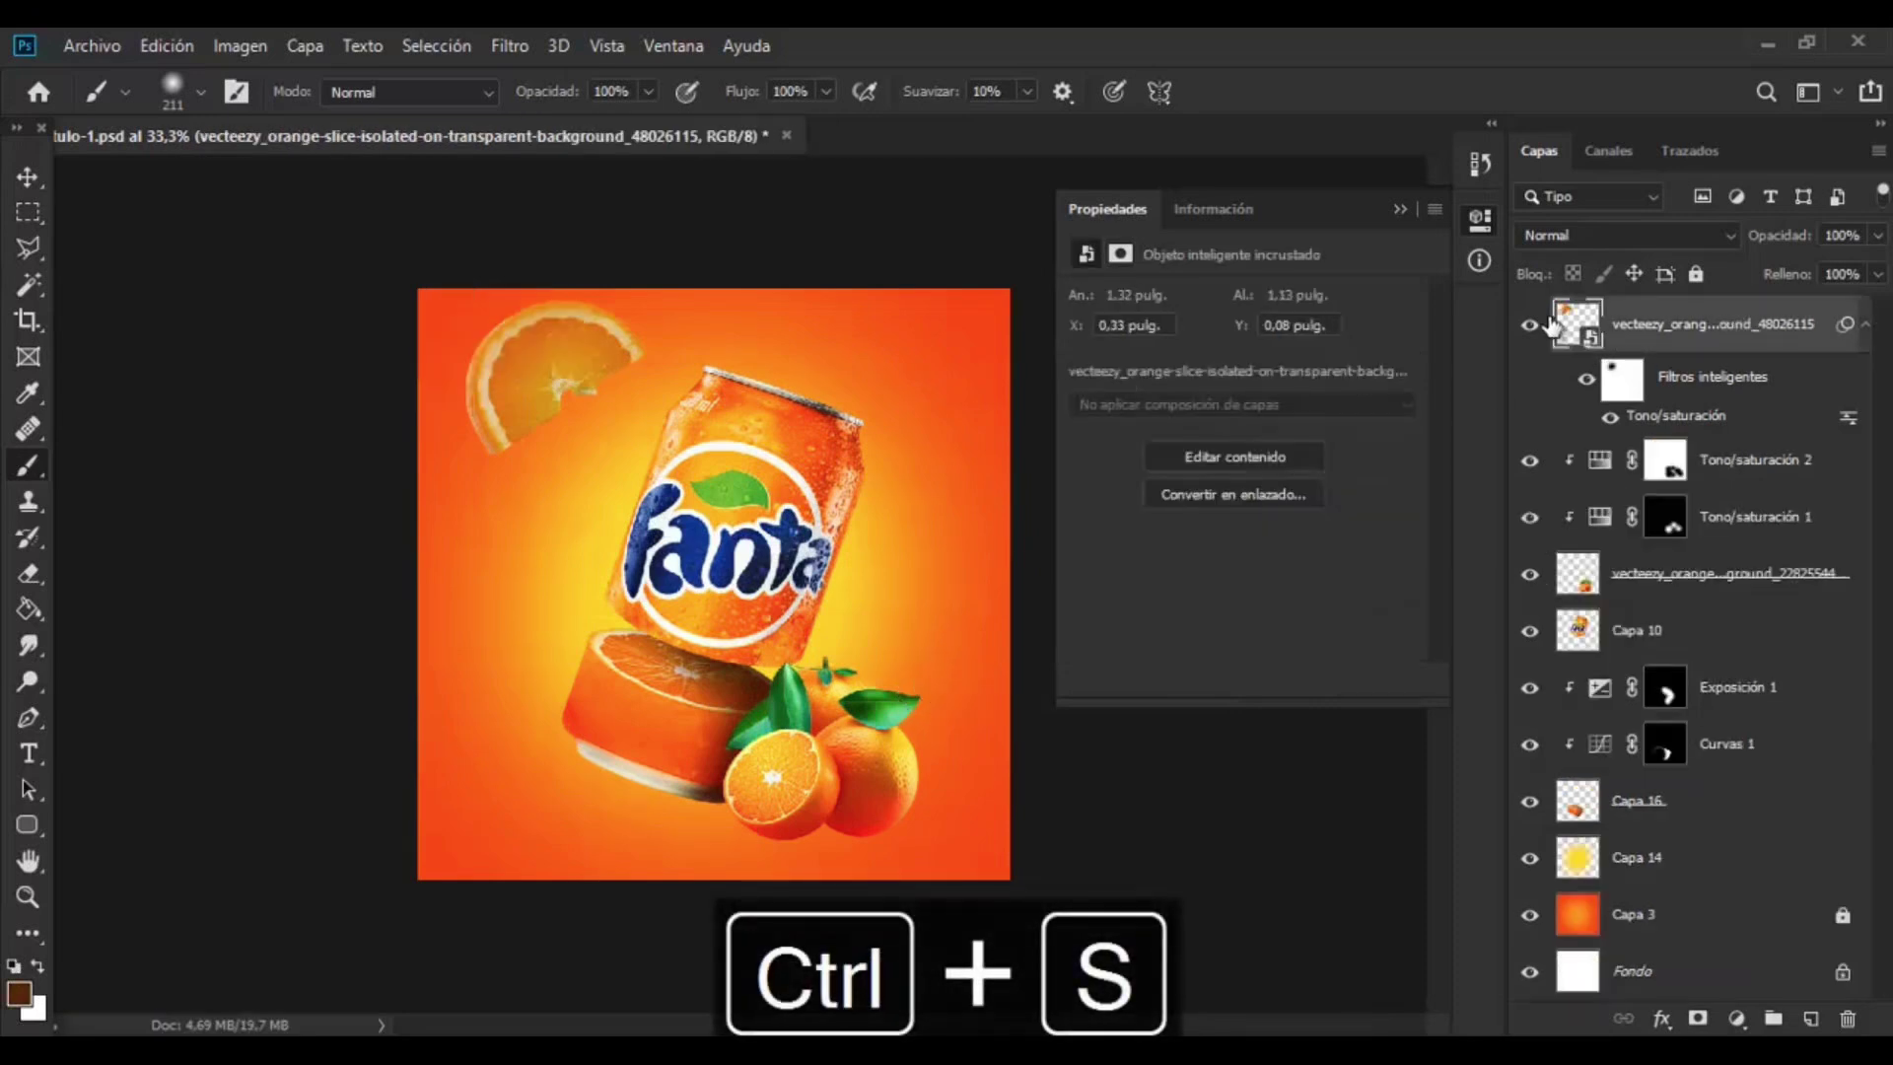
{"action": "left_click", "coordinate": [1400, 209]}
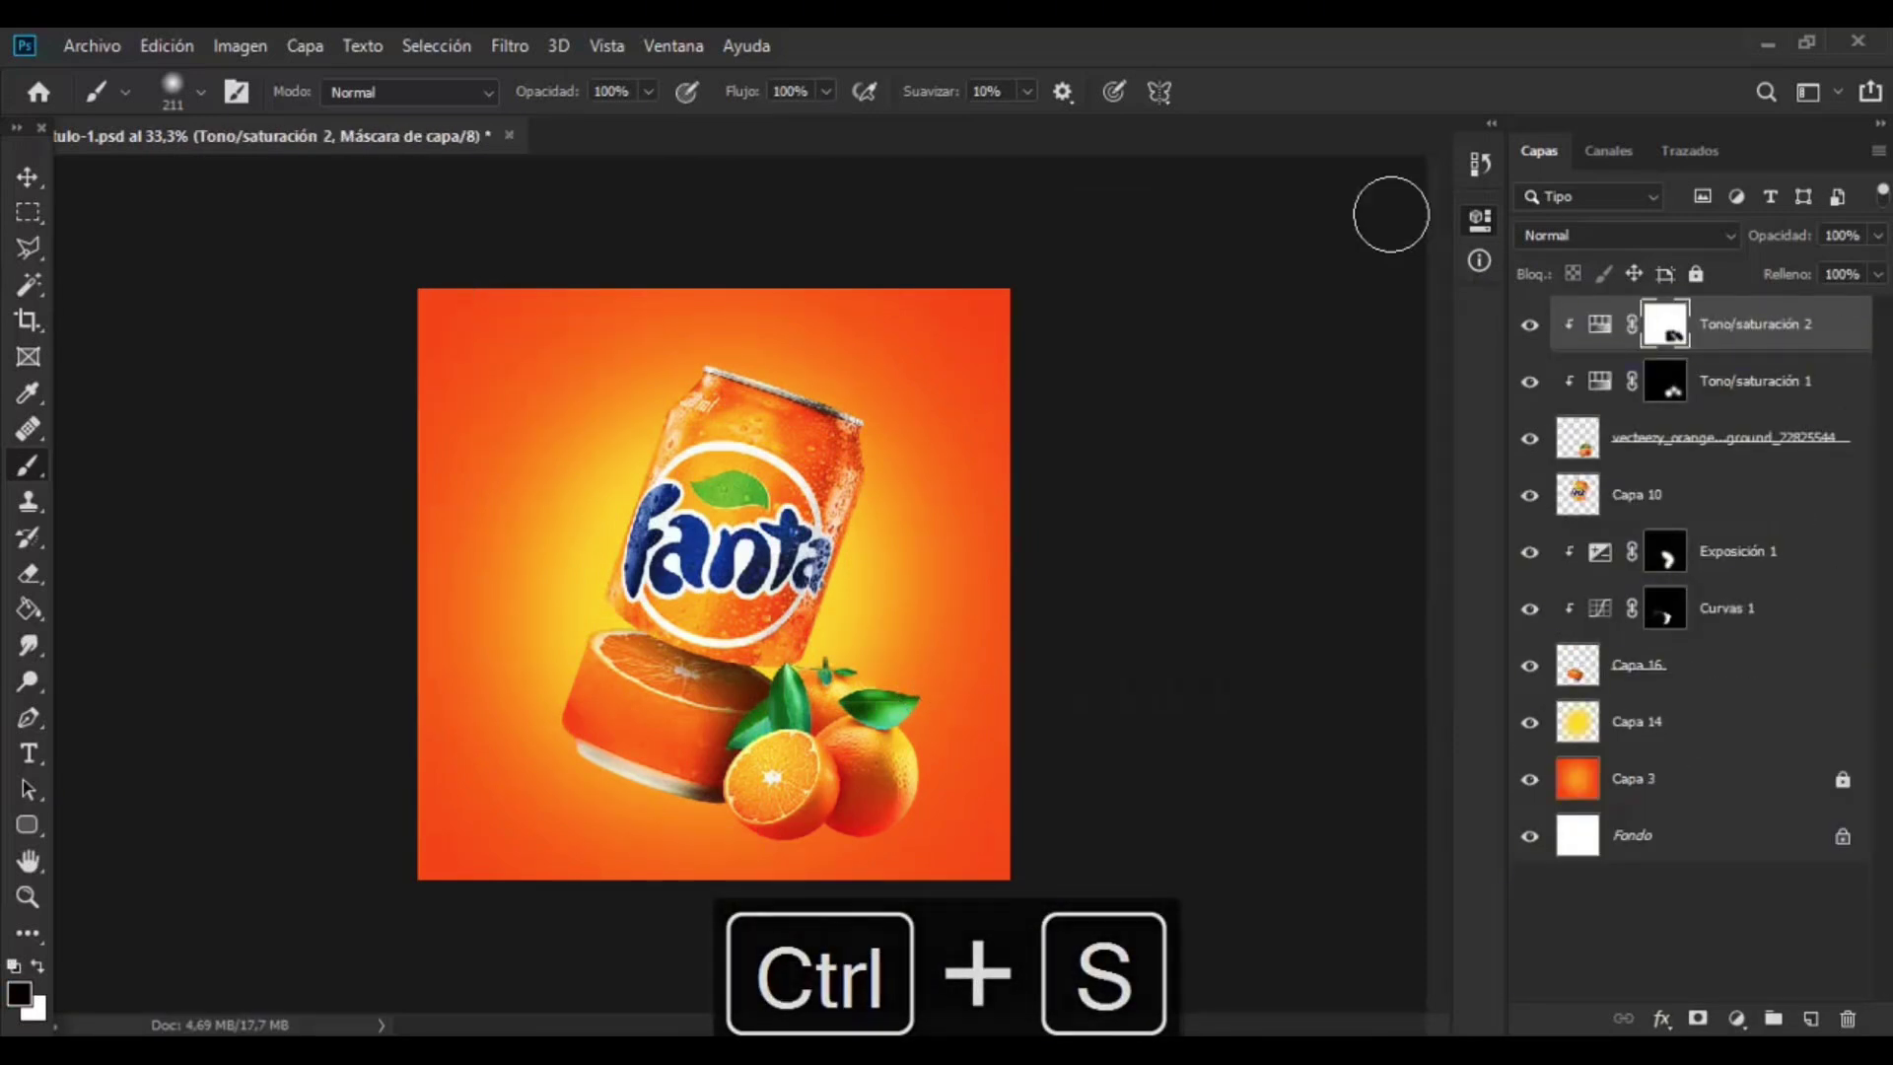
- Duplicate the oranges layer, move the copy beneath the original, and clip both Hue/Saturation adjustments to the original again
{"action": "left_click", "coordinate": [1617, 438]}
{"action": "key", "text": "ctrl+j"}
{"action": "left_click_drag", "start_coordinate": [1617, 436], "coordinate": [1602, 518]}
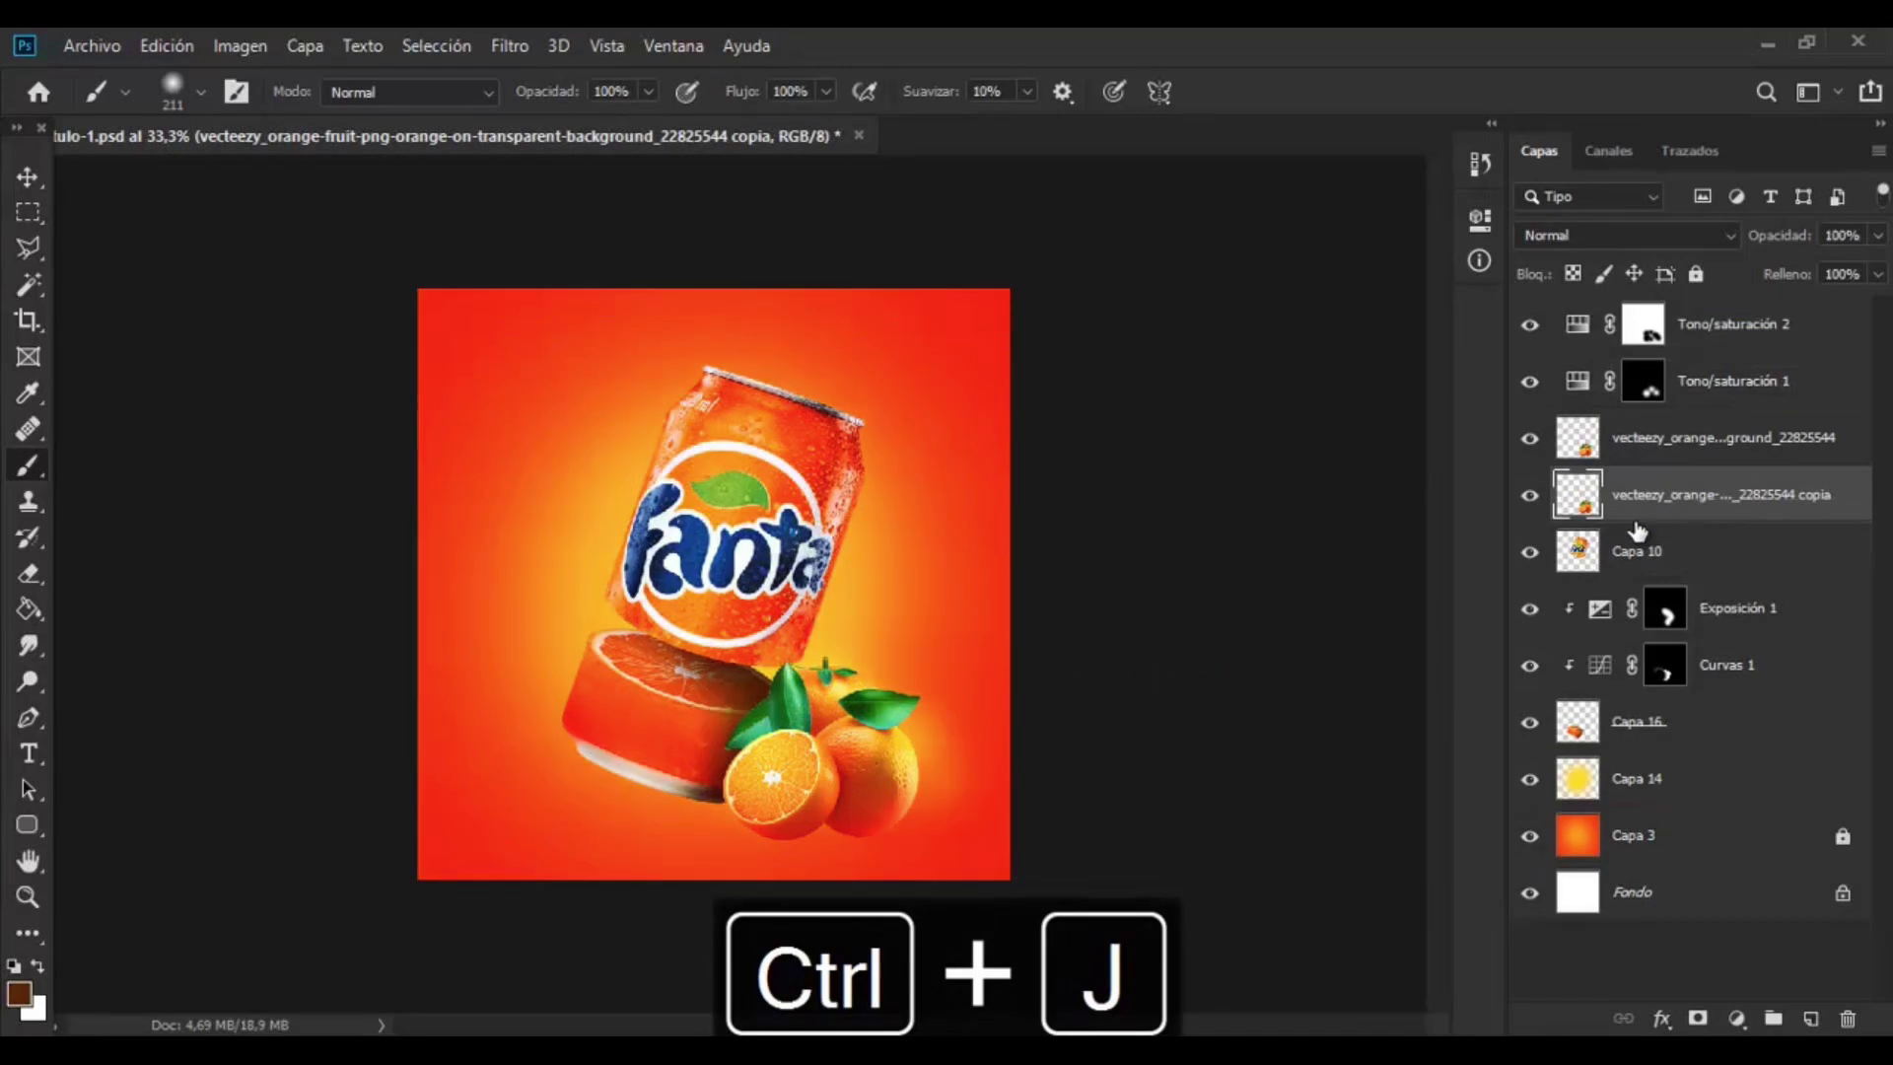
{"action": "left_click", "coordinate": [1582, 399]}
{"action": "double_click", "coordinate": [1581, 397]}
{"action": "left_click", "coordinate": [1238, 677]}
{"action": "left_click", "coordinate": [1571, 337]}
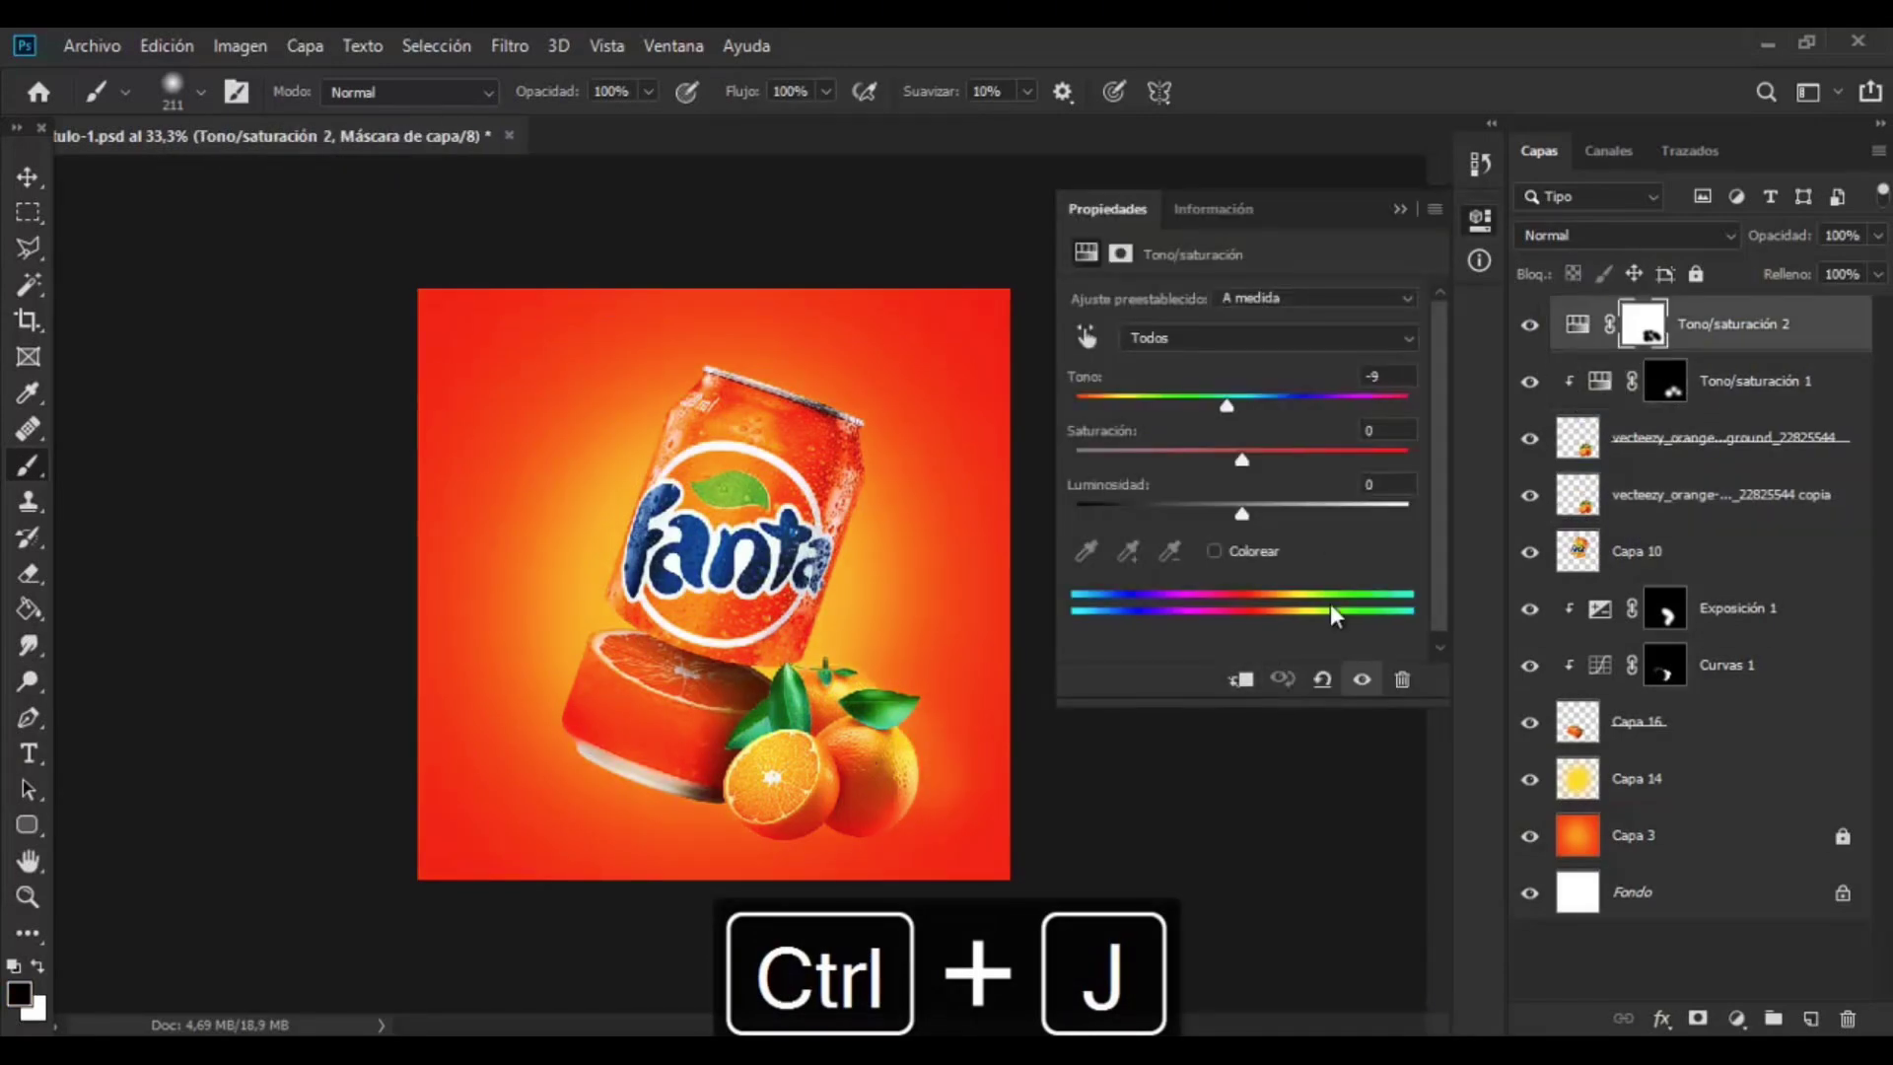
{"action": "left_click", "coordinate": [1238, 677]}
- Turn the copied oranges solid black with Levels by setting the white output level to 0
{"action": "left_click", "coordinate": [1589, 505]}
{"action": "left_click", "coordinate": [245, 47]}
{"action": "key", "text": "ctrl+l"}
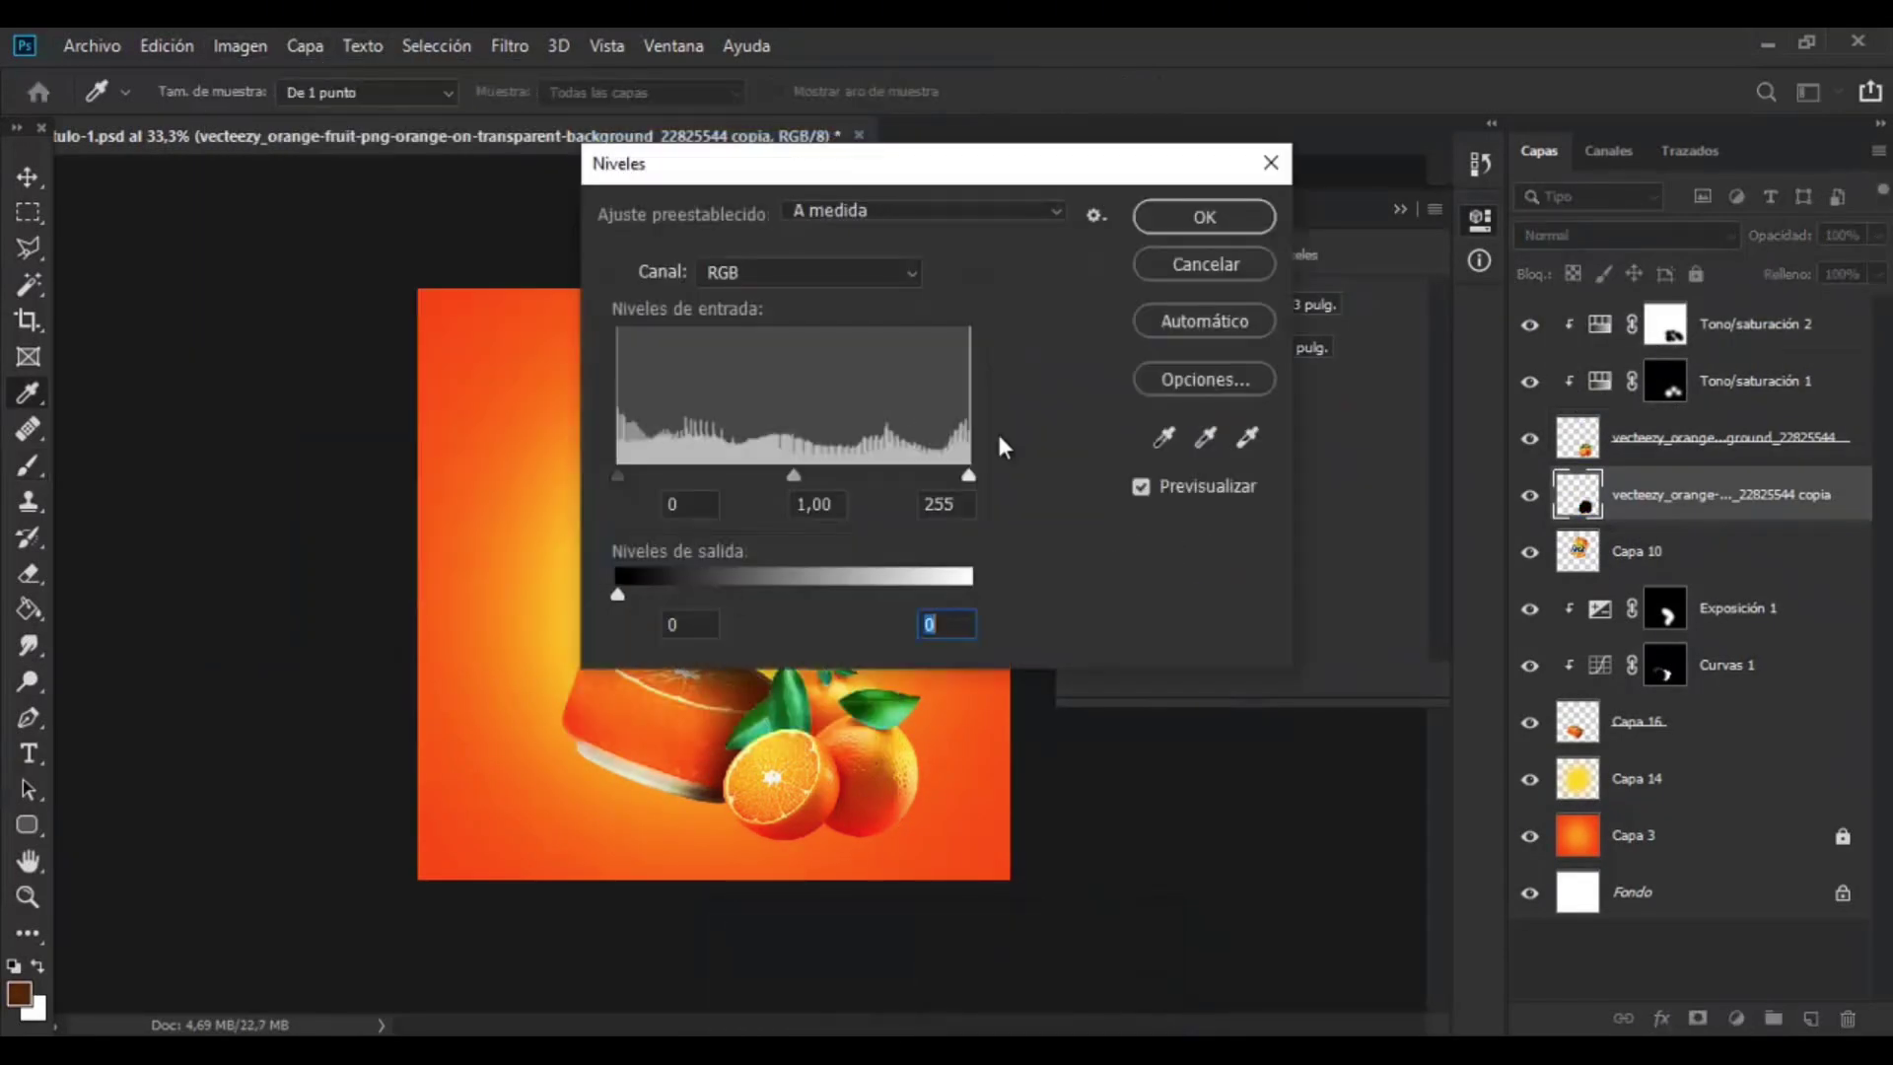
{"action": "left_click", "coordinate": [1194, 226]}
- Flip the black oranges copy vertically and move it below the fruit as a cast shadow
{"action": "key", "text": "ctrl+t"}
{"action": "right_click", "coordinate": [777, 784]}
{"action": "left_click", "coordinate": [838, 769]}
{"action": "left_click_drag", "start_coordinate": [836, 708], "coordinate": [819, 836]}
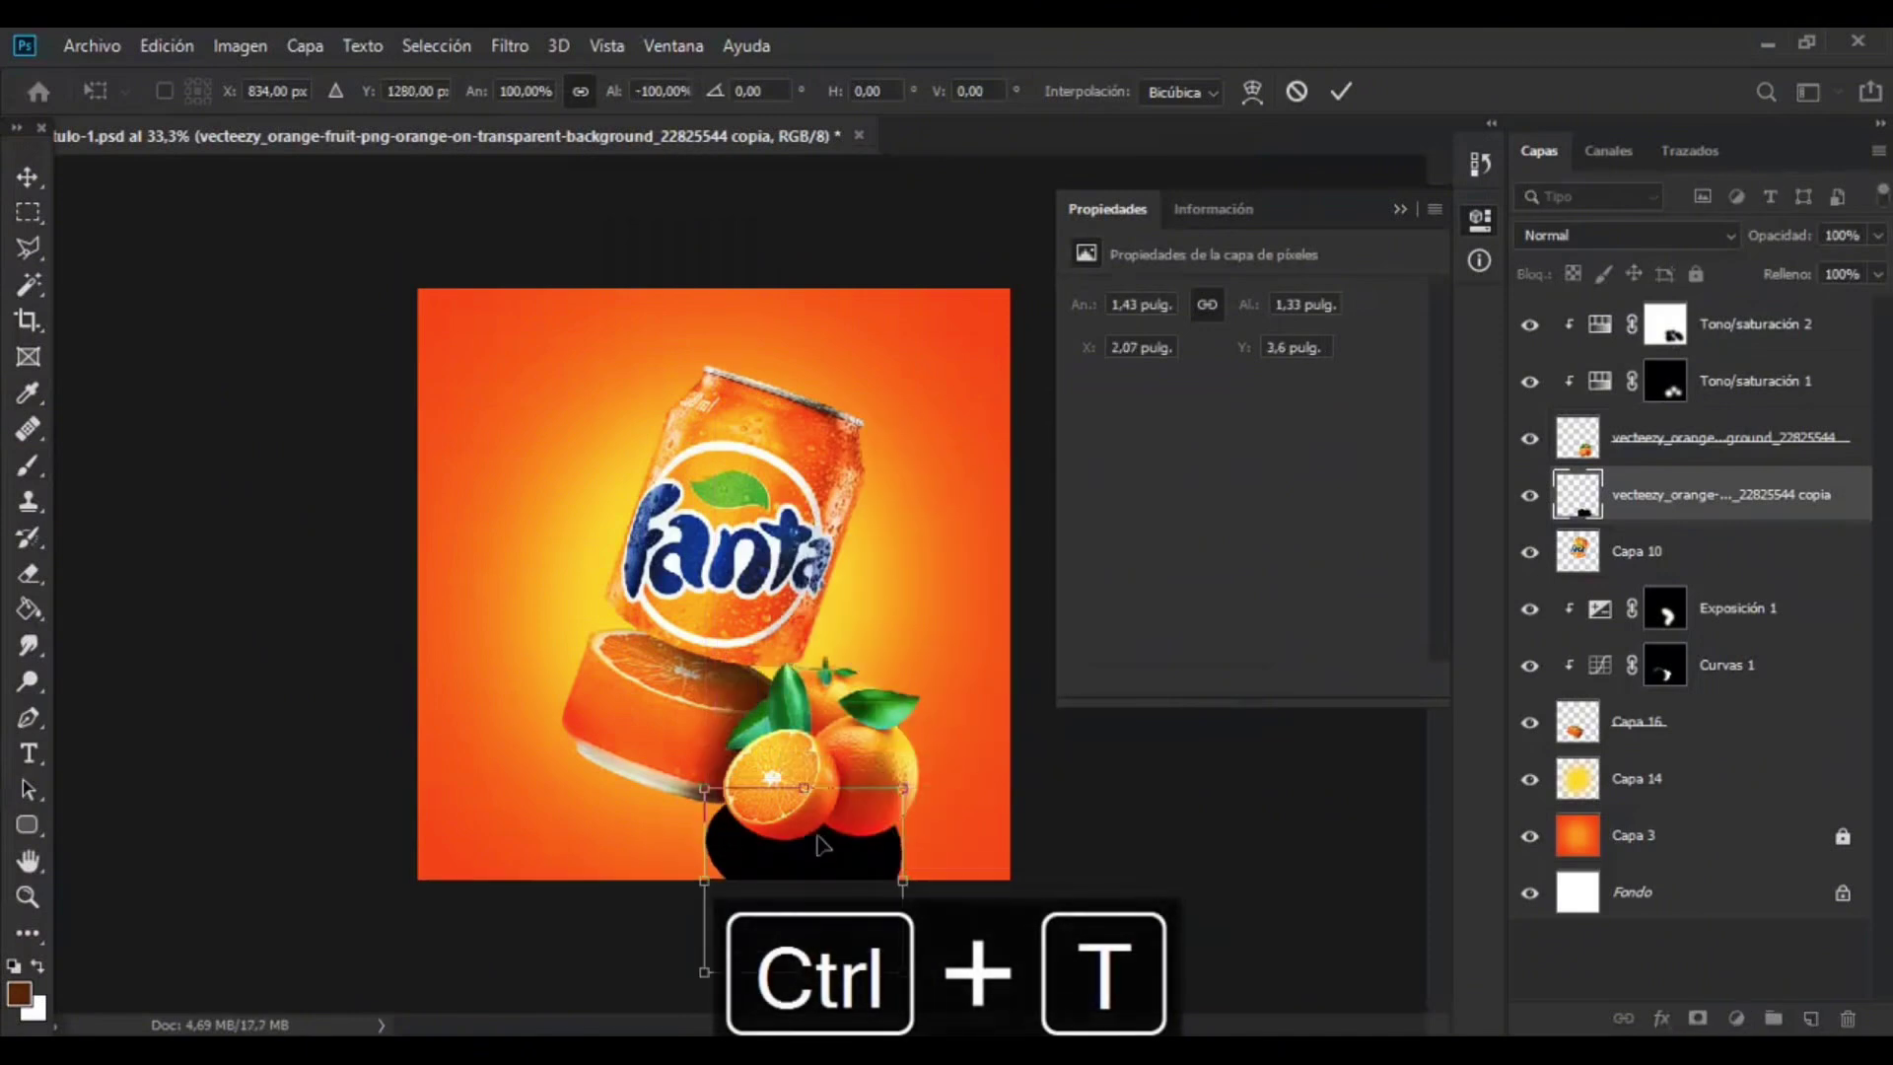
- Distort the black oranges copy into a flattened cast shadow that spreads left beneath the fruit
{"action": "right_click", "coordinate": [817, 840]}
{"action": "left_click", "coordinate": [916, 599]}
{"action": "left_click_drag", "start_coordinate": [903, 972], "coordinate": [920, 873]}
{"action": "key", "text": "ctrl+z"}
{"action": "right_click", "coordinate": [866, 849]}
{"action": "left_click", "coordinate": [1005, 594]}
{"action": "left_click_drag", "start_coordinate": [623, 854], "coordinate": [634, 859]}
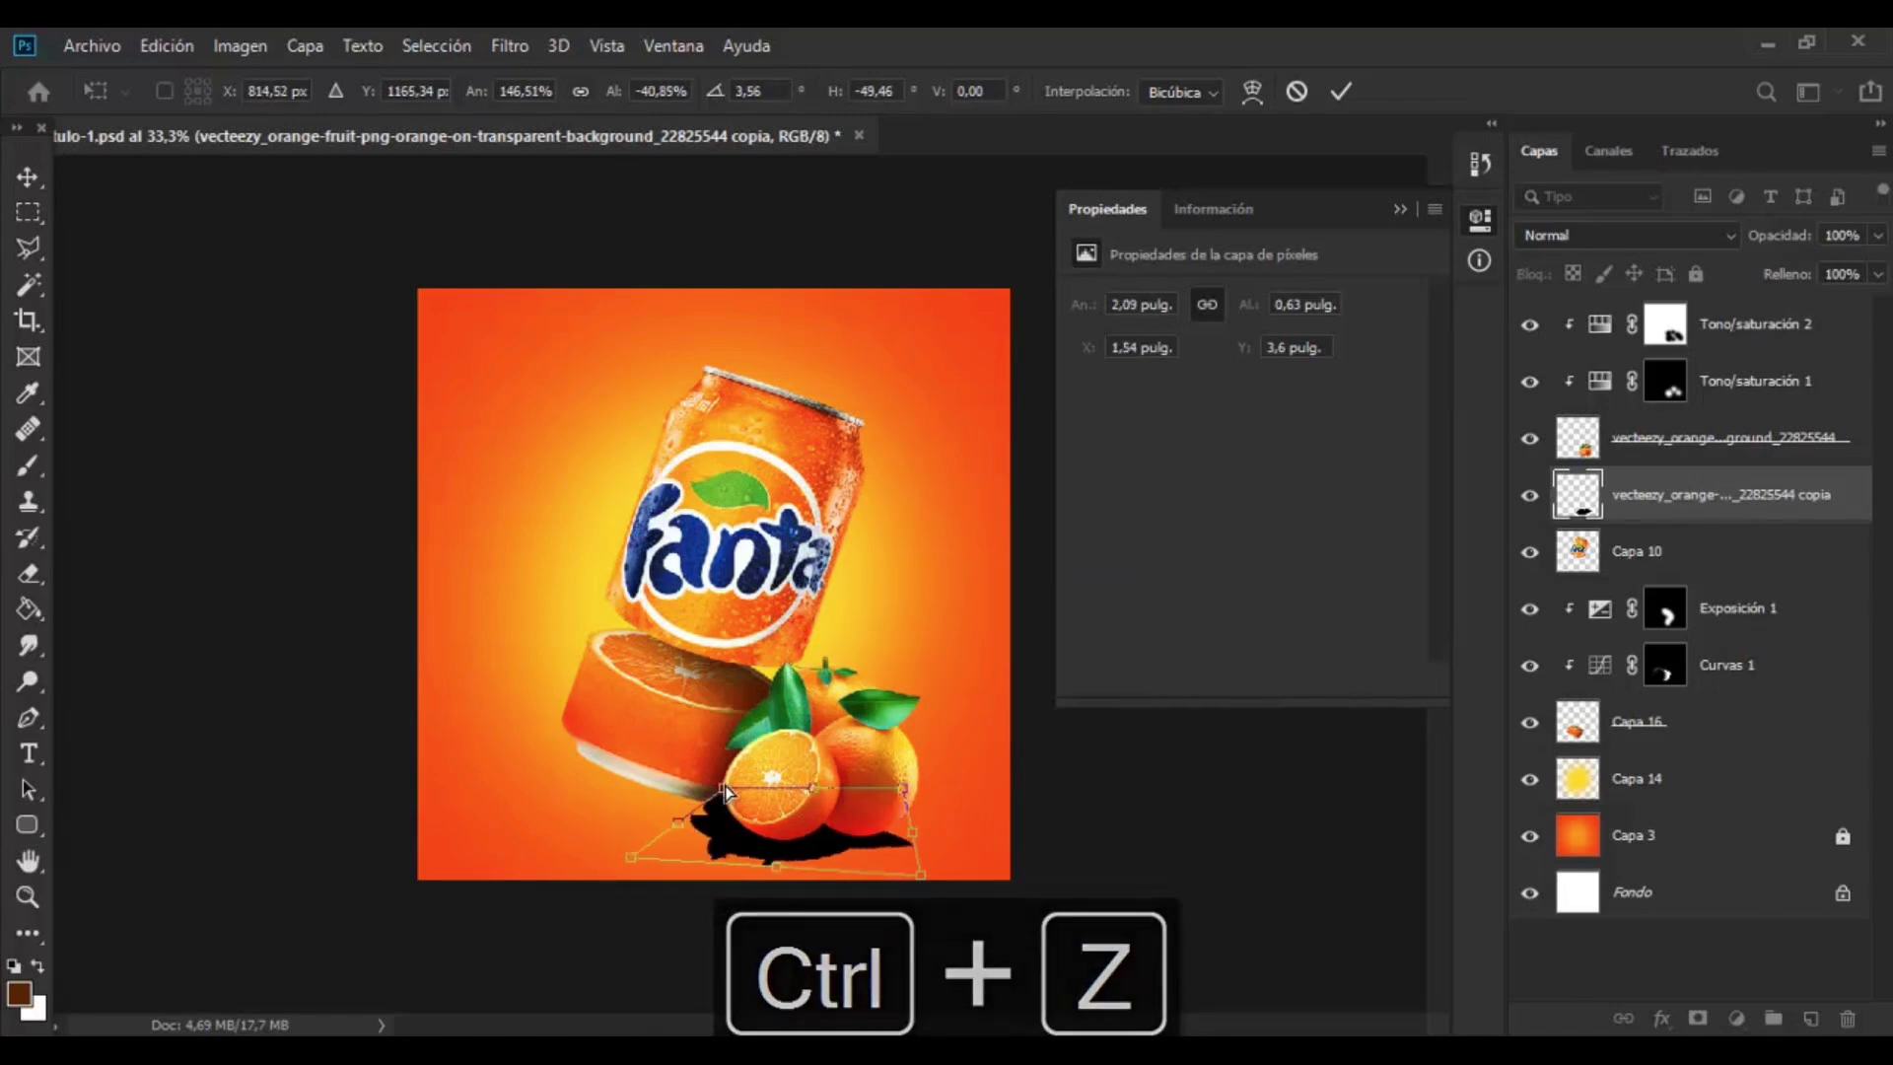
{"action": "left_click", "coordinate": [28, 177]}
- Soften the fruit's cast shadow with an 11.1 px Gaussian Blur and reduce its layer opacity to 93%
{"action": "left_click", "coordinate": [509, 47]}
{"action": "mouse_move", "coordinate": [631, 359]}
{"action": "left_click", "coordinate": [1118, 550]}
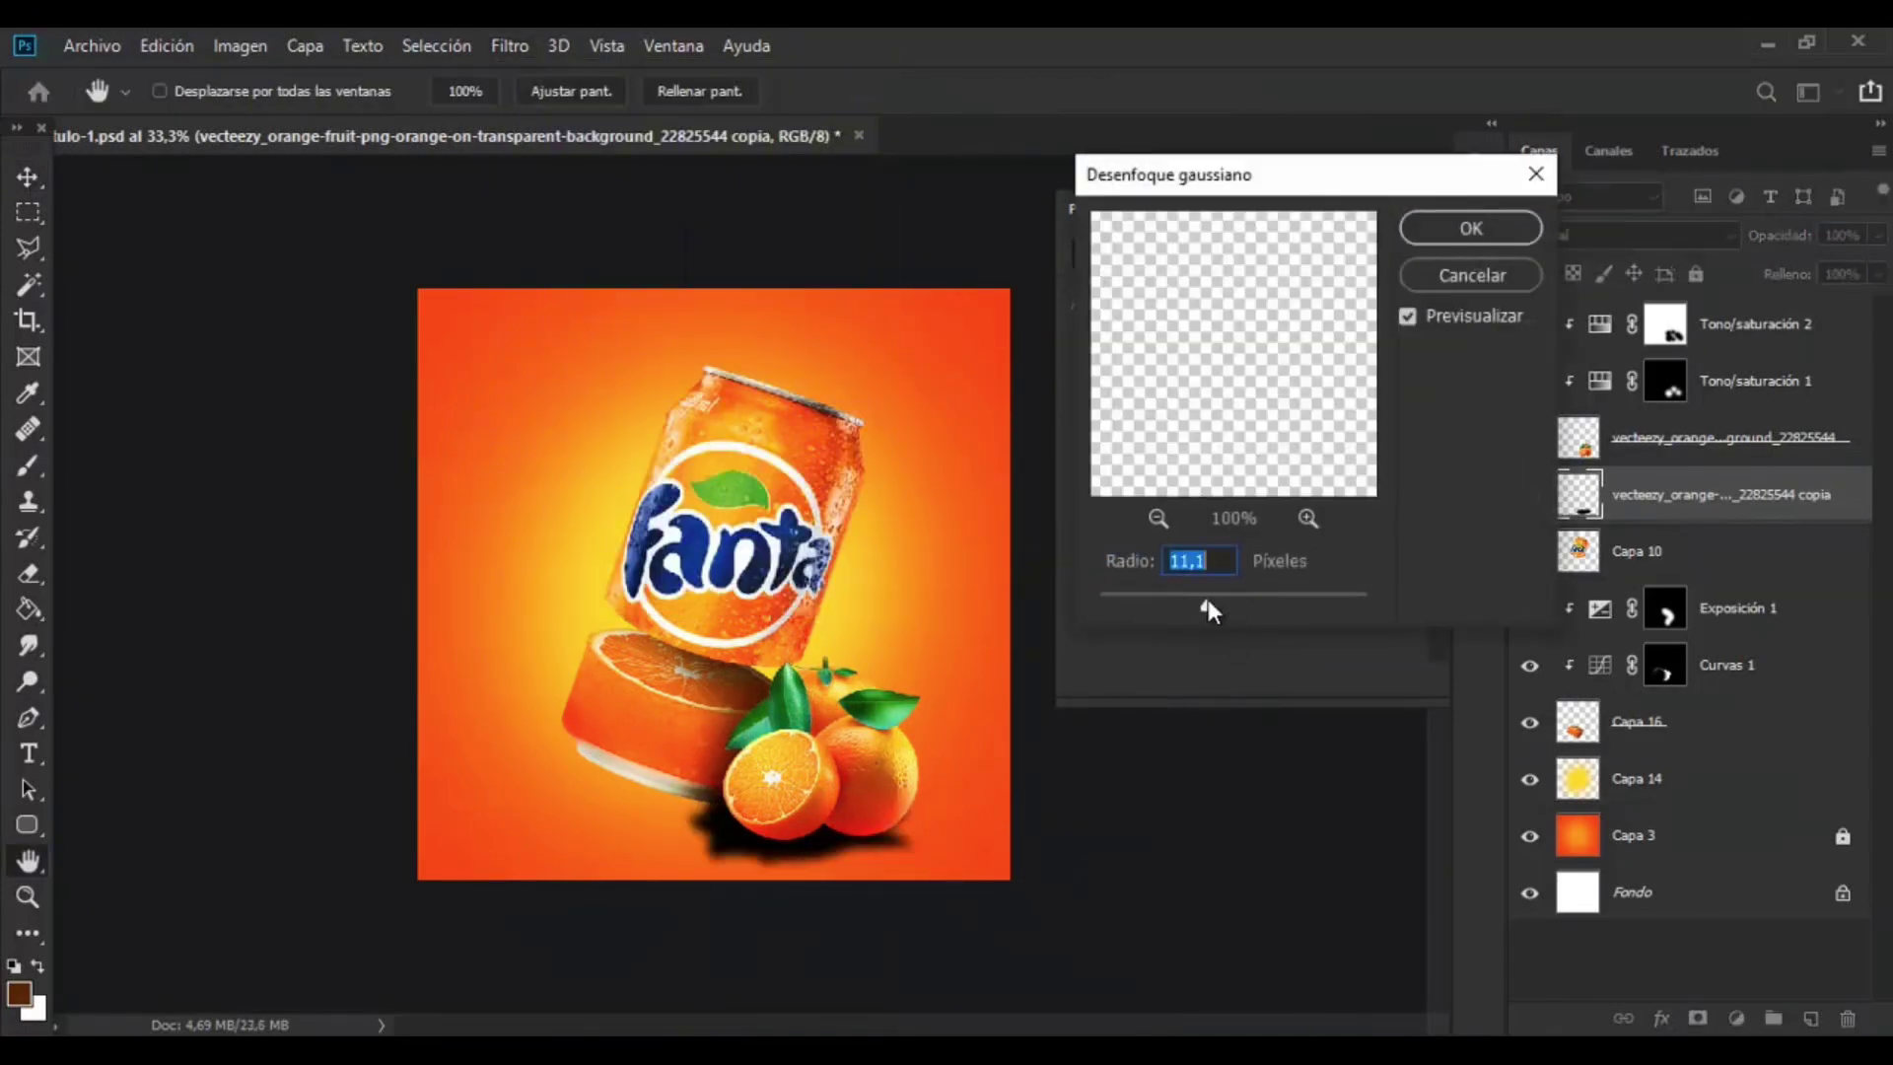
{"action": "key", "text": "Return"}
{"action": "left_click_drag", "start_coordinate": [1787, 268], "coordinate": [1861, 271]}
- Add a layer mask to the shadow and fade its outer edges with a soft brush at 33% opacity
{"action": "left_click", "coordinate": [1697, 1019]}
{"action": "key", "text": "b"}
{"action": "key", "text": "d"}
{"action": "key", "text": "x"}
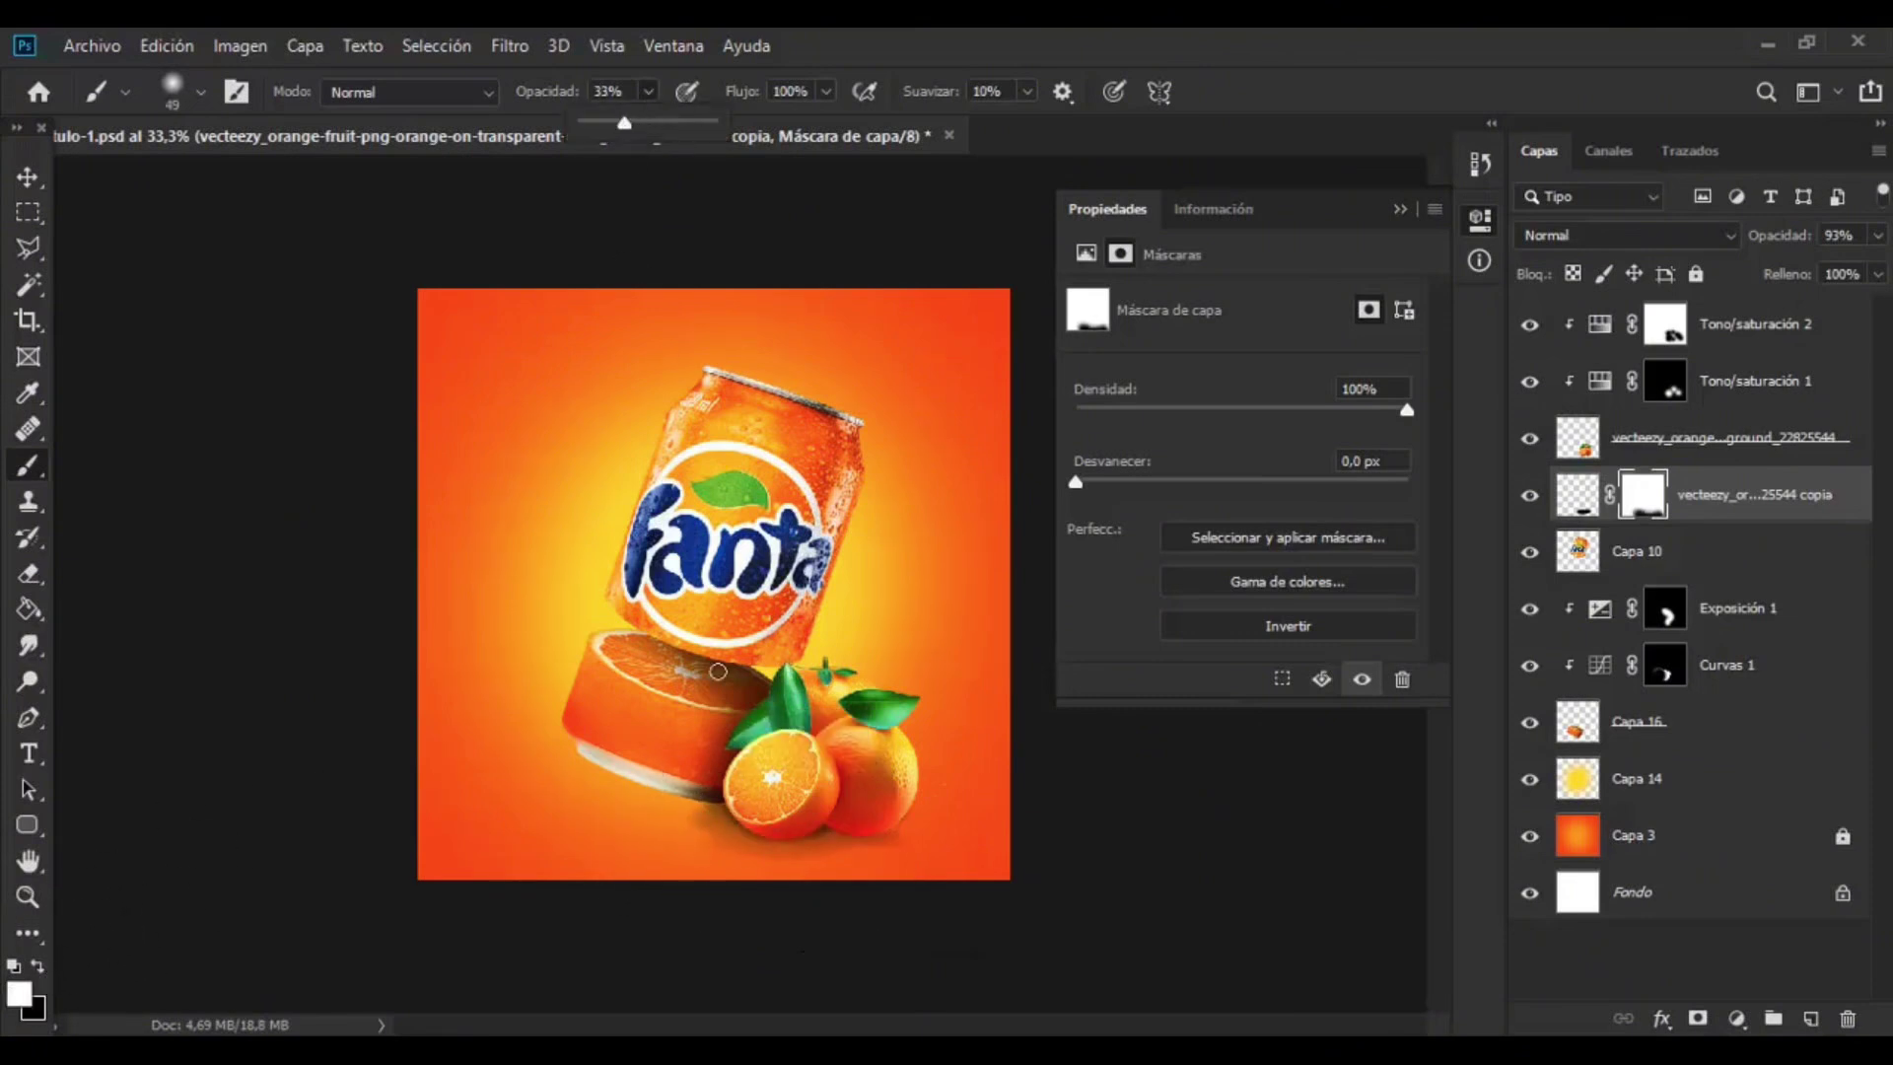
- Lower the fruit shadow layer's opacity to 73%
{"action": "left_click", "coordinate": [1577, 494]}
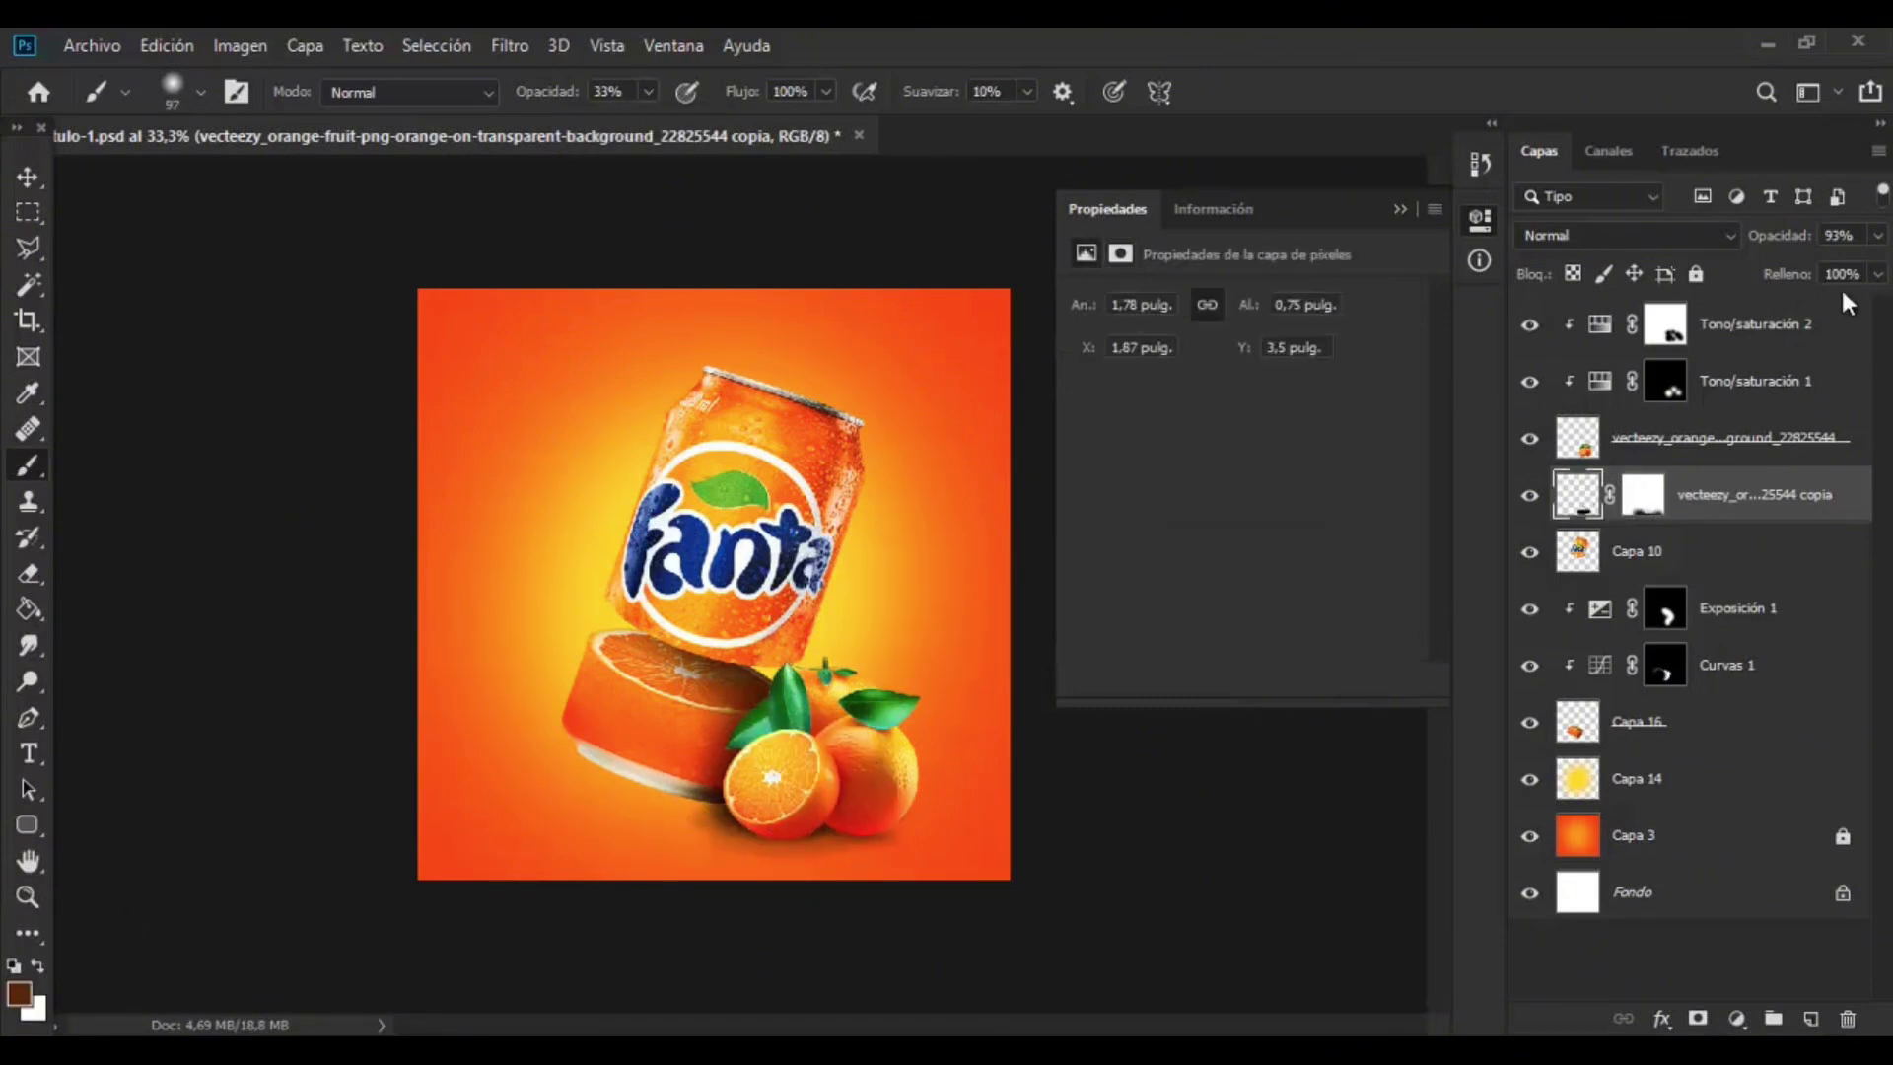
{"action": "left_click_drag", "start_coordinate": [1835, 265], "coordinate": [1841, 265]}
{"action": "left_click", "coordinate": [1477, 216]}
{"action": "left_click", "coordinate": [29, 177]}
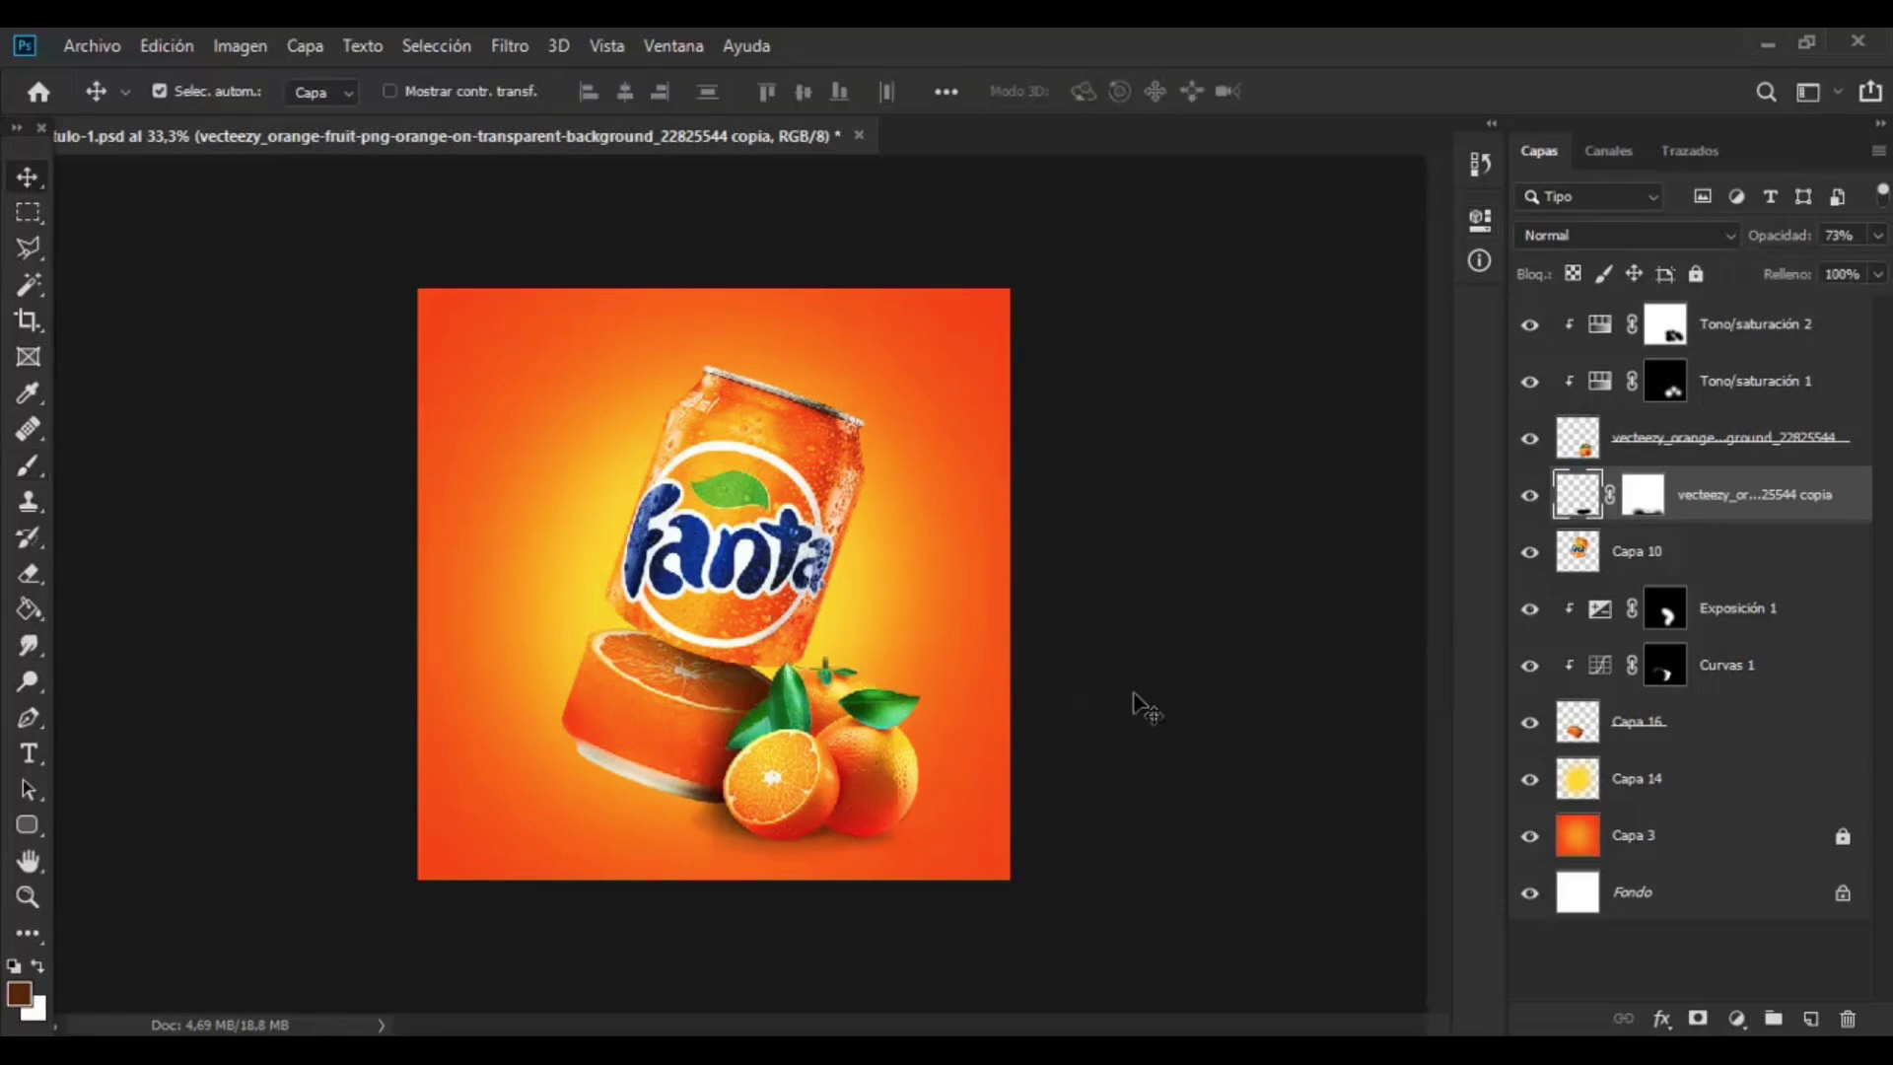
- Place the whole-orange image from the ORANGE CAN folder into the composition
{"action": "key", "text": "alt+Tab"}
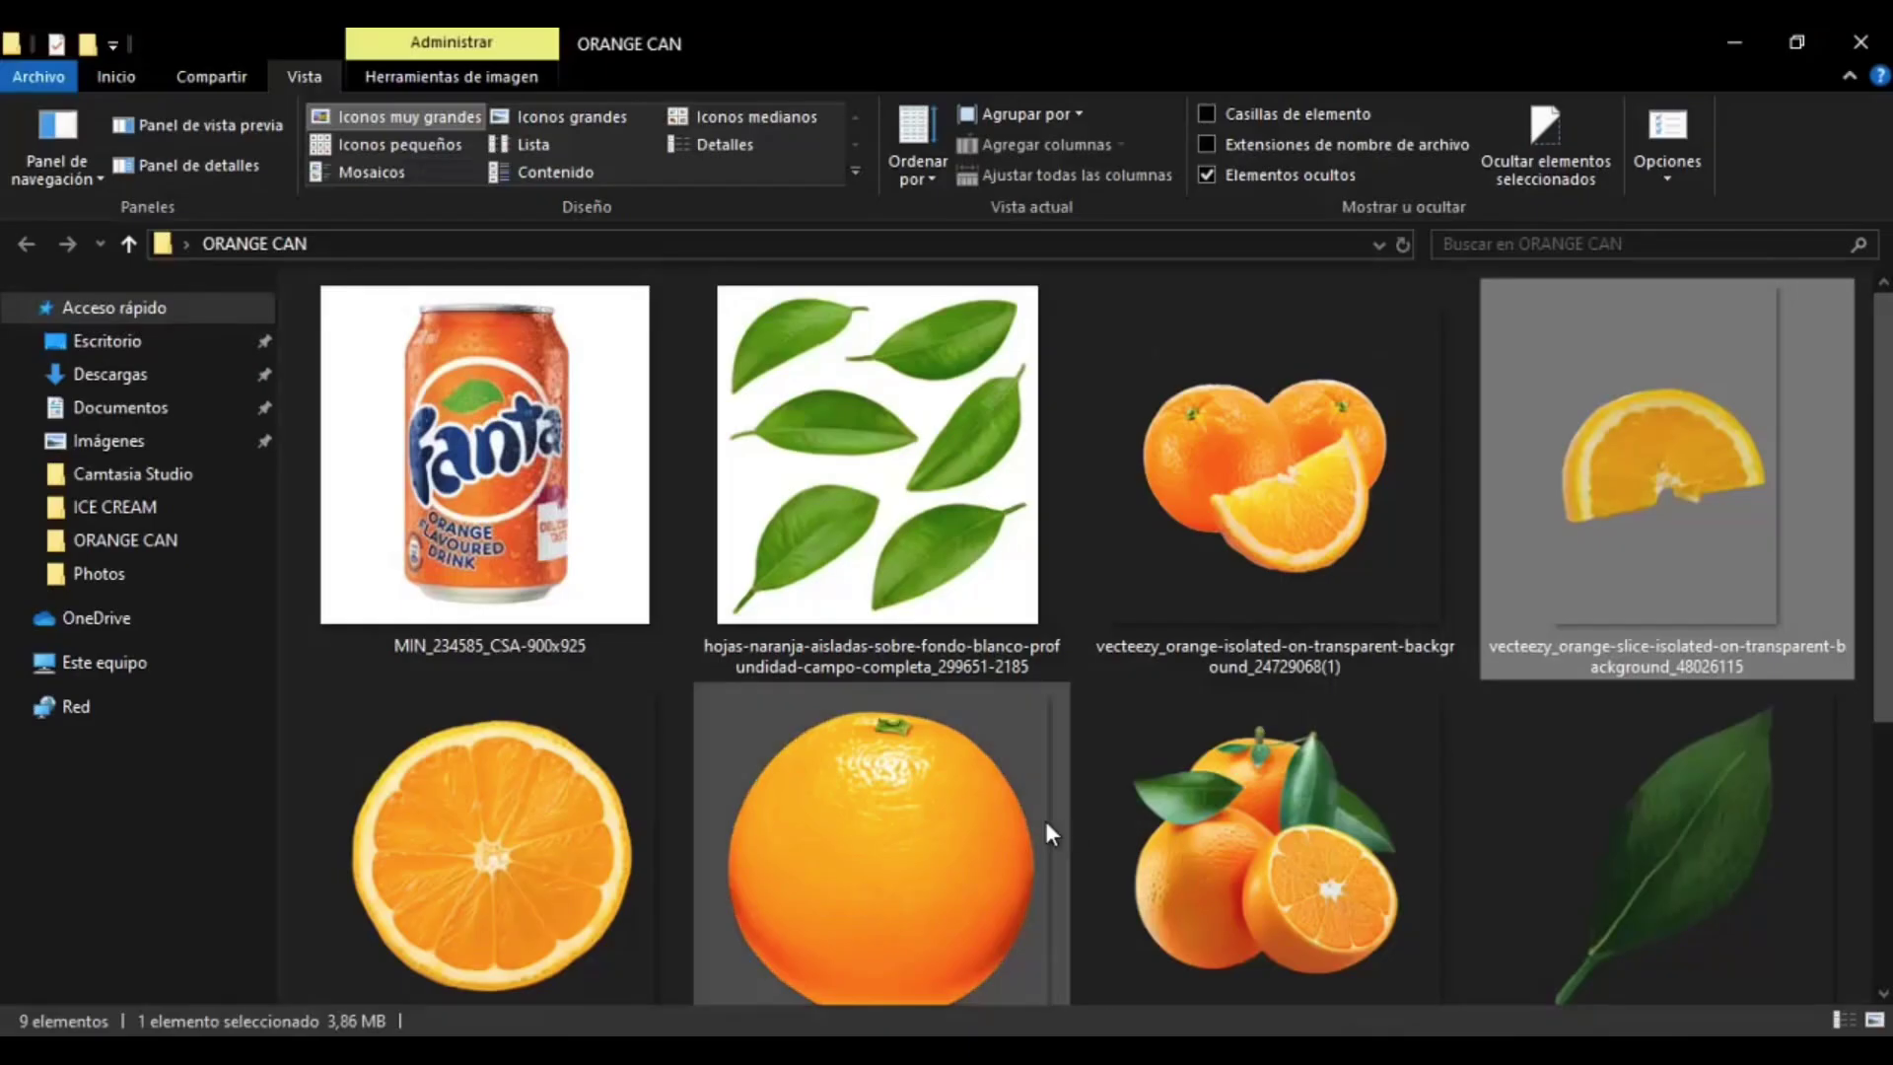
{"action": "scroll", "coordinate": [1044, 821], "scroll_direction": "down", "scroll_amount": 1}
{"action": "left_click_drag", "start_coordinate": [952, 759], "coordinate": [700, 471]}
{"action": "key", "text": "Return"}
- Try moving the fresh-oranges layer to the top and clipping both Hue/Saturation adjustments to the placed whole orange
{"action": "left_click_drag", "start_coordinate": [1591, 447], "coordinate": [1644, 302]}
{"action": "double_click", "coordinate": [1577, 385]}
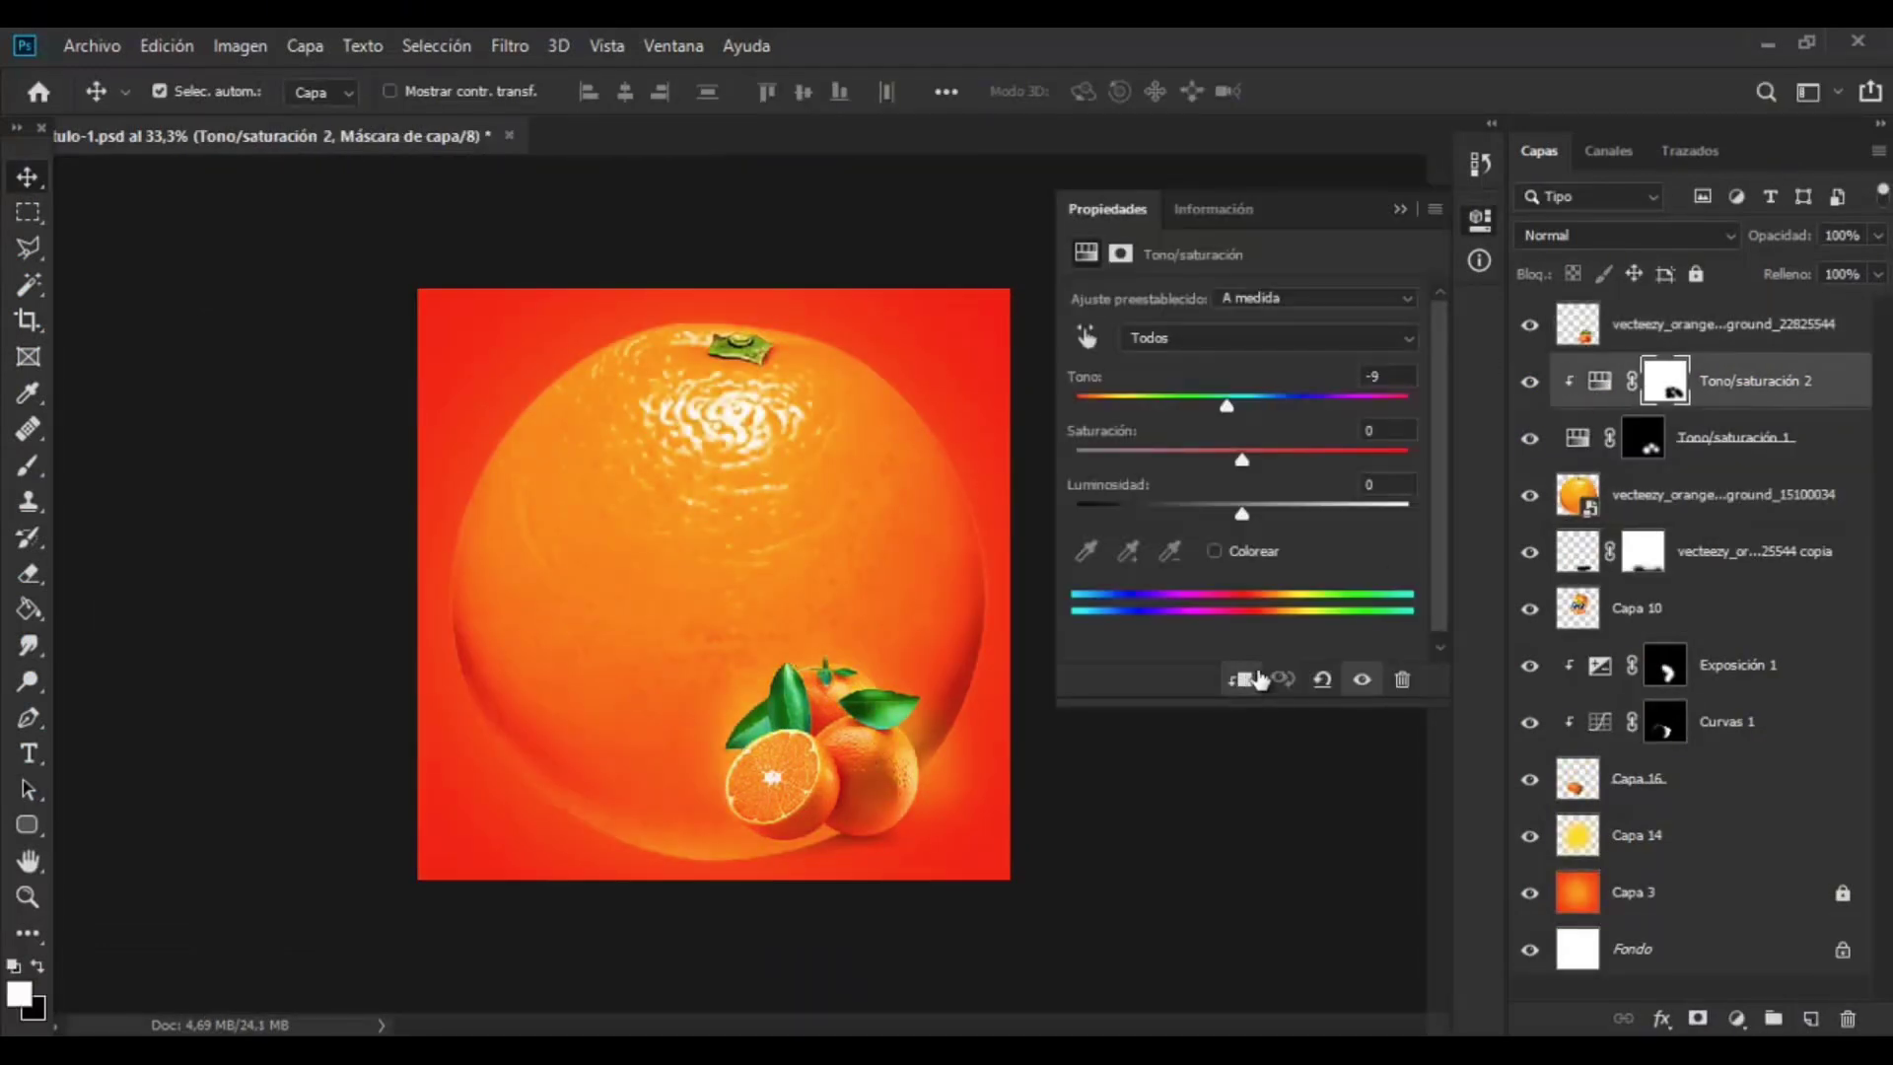
{"action": "left_click", "coordinate": [1244, 680]}
{"action": "left_click", "coordinate": [1579, 440]}
{"action": "left_click", "coordinate": [1254, 682]}
{"action": "left_click", "coordinate": [1479, 219]}
{"action": "left_click", "coordinate": [1620, 332]}
{"action": "key", "text": "ctrl+t"}
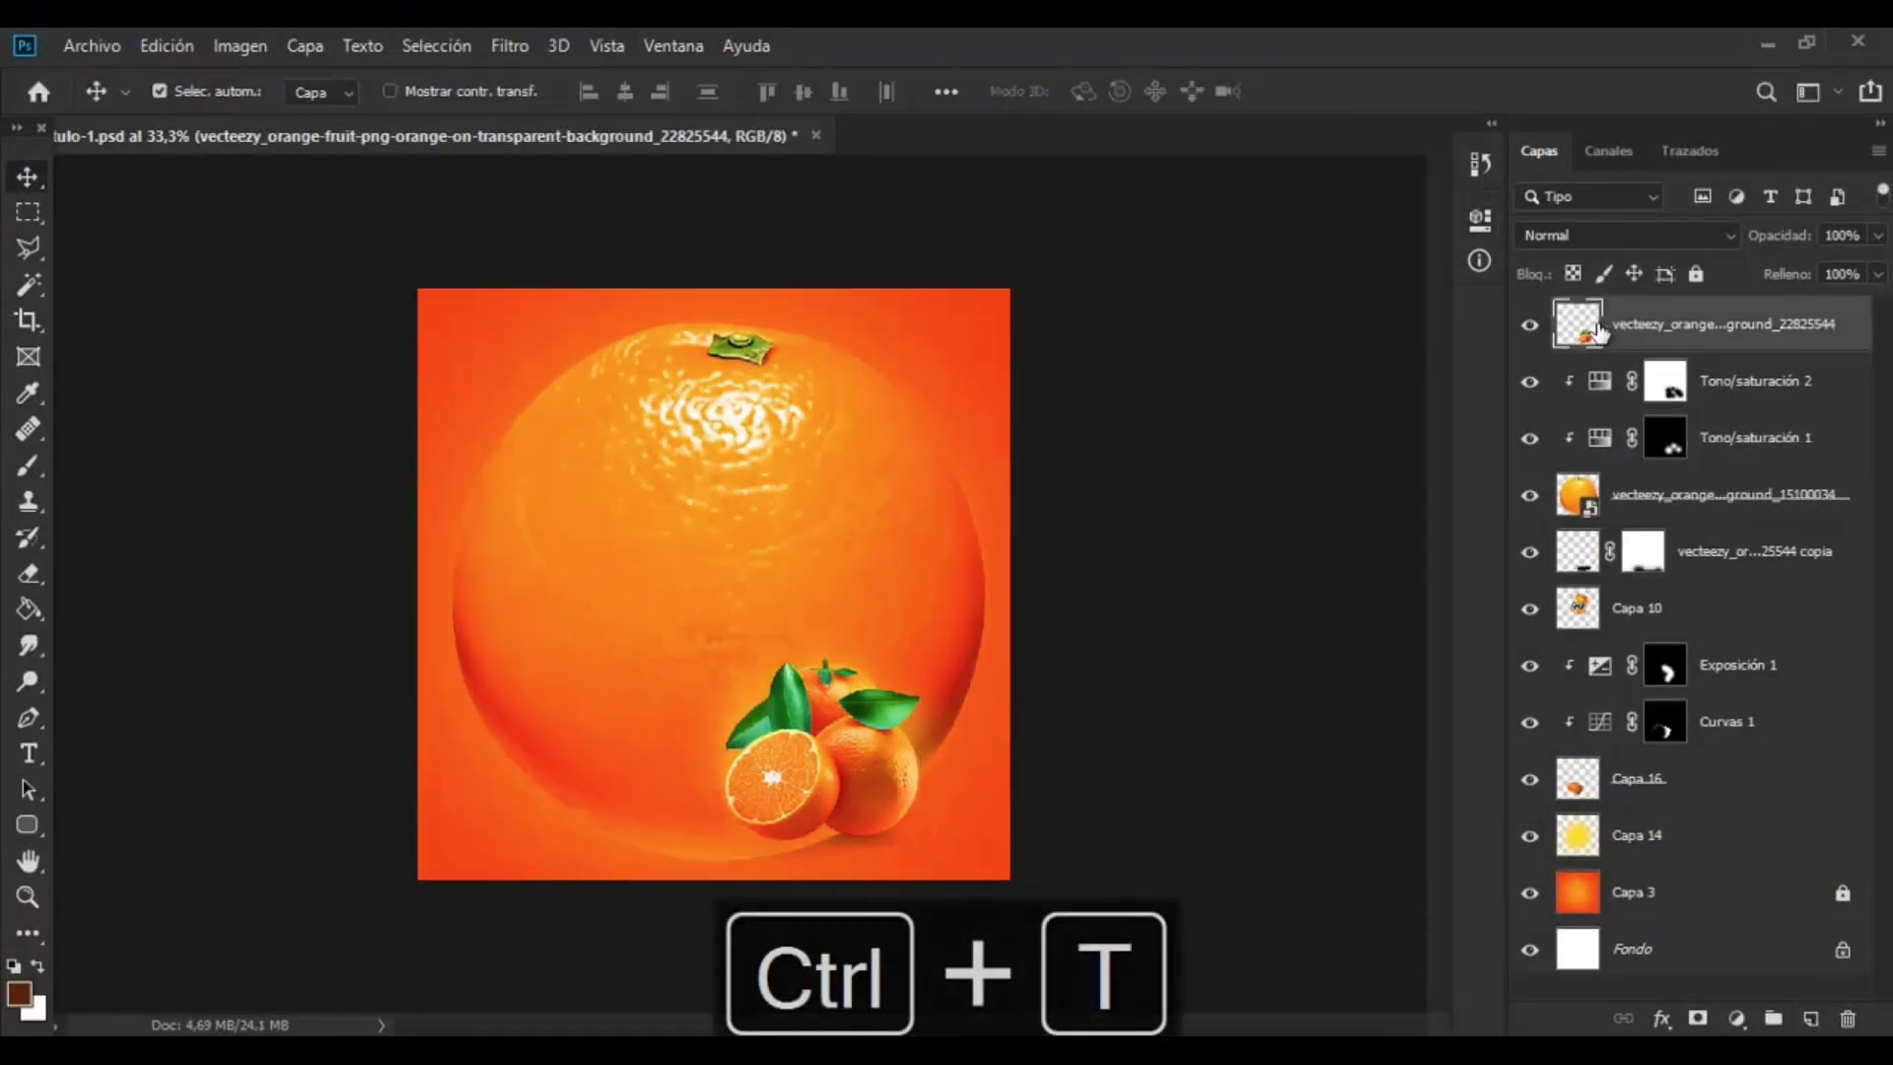
- Move the fresh-oranges layer below both Hue/Saturation adjustments and bring the whole-orange layer to the top of the stack
{"action": "left_click_drag", "start_coordinate": [1580, 332], "coordinate": [1597, 460]}
{"action": "key", "text": "ctrl+z"}
{"action": "left_click_drag", "start_coordinate": [1595, 345], "coordinate": [1589, 518]}
{"action": "left_click_drag", "start_coordinate": [1597, 445], "coordinate": [1622, 300]}
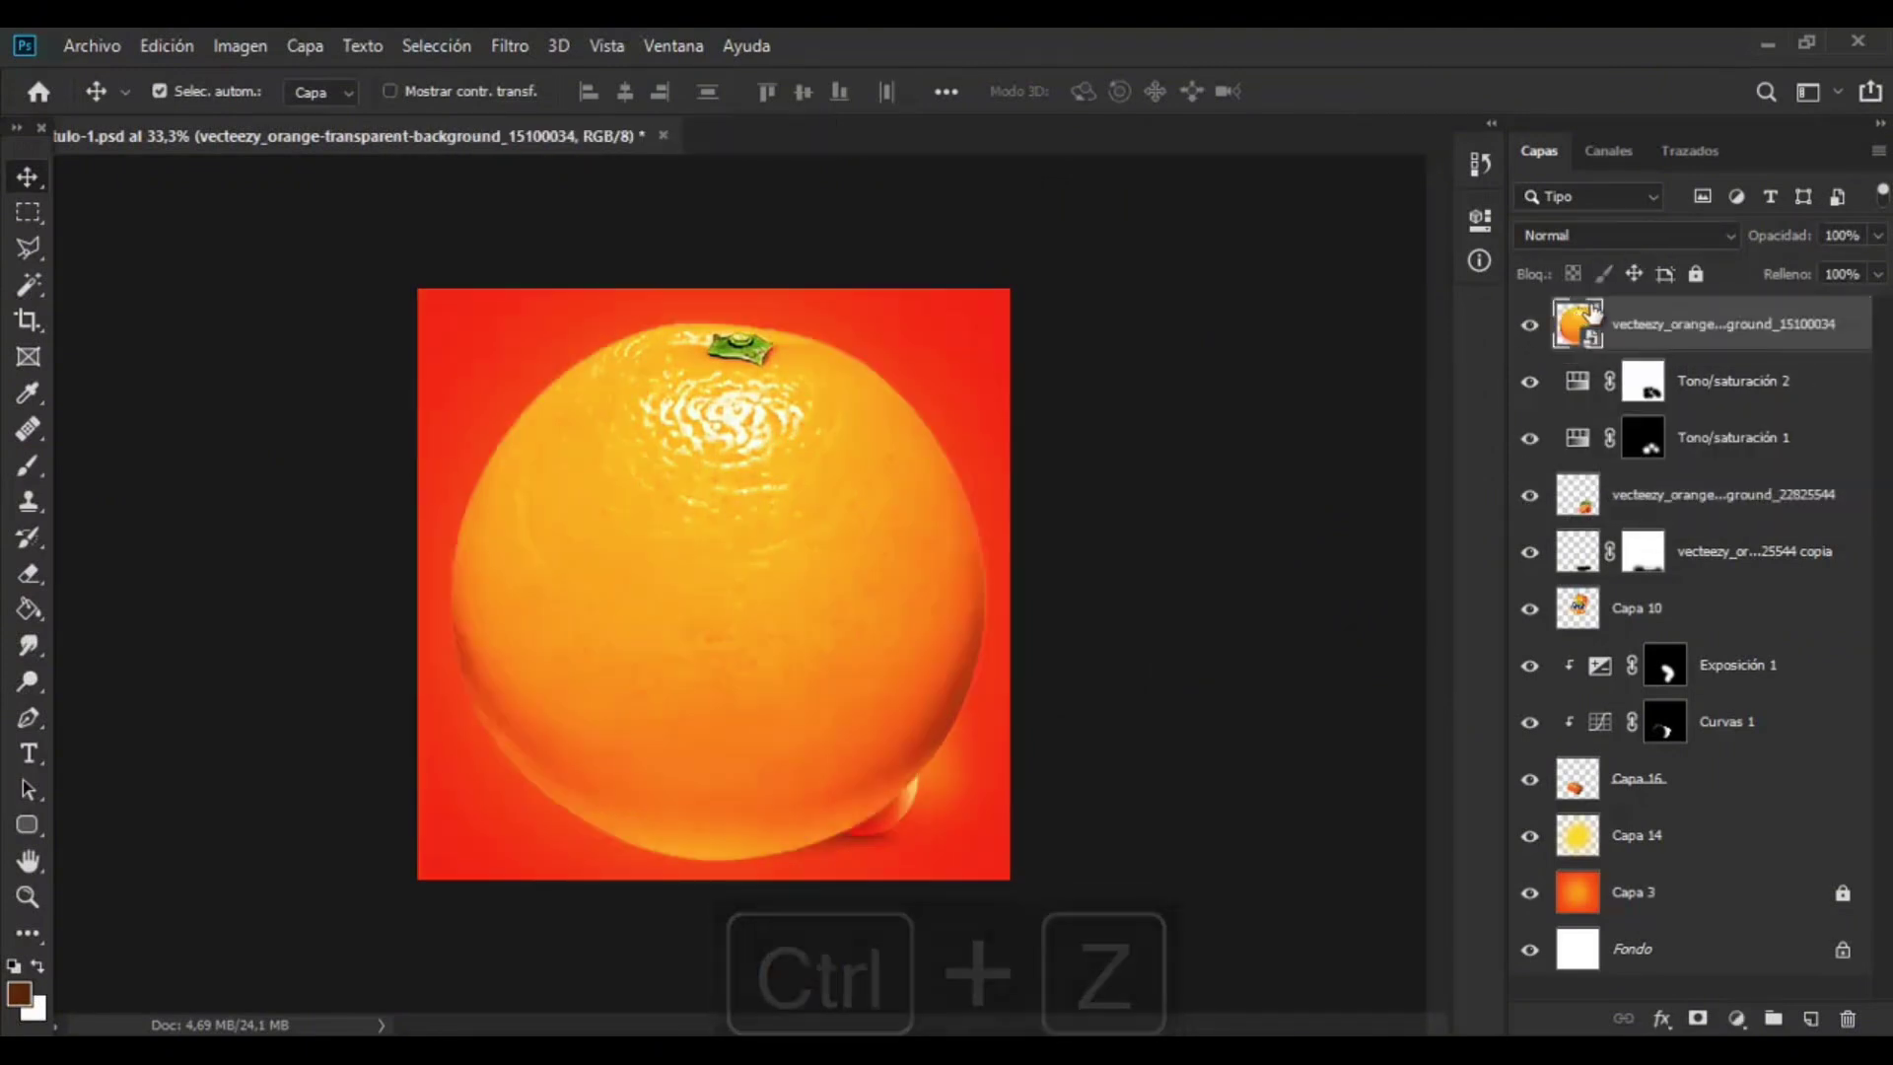
- Shrink the whole orange and position it to the left of the can
{"action": "key", "text": "ctrl+t"}
{"action": "left_click_drag", "start_coordinate": [1011, 292], "coordinate": [804, 495]}
{"action": "left_click_drag", "start_coordinate": [725, 607], "coordinate": [559, 503]}
{"action": "left_click", "coordinate": [27, 185]}
- Clip both Hue/Saturation adjustments to the fresh-oranges layer again
{"action": "double_click", "coordinate": [1581, 390]}
{"action": "left_click", "coordinate": [1592, 410], "text": "alt"}
{"action": "left_click", "coordinate": [1597, 437], "text": "alt"}
- Enlarge and tilt the whole orange so it is partly cropped by the canvas's left edge
{"action": "left_click", "coordinate": [1587, 326]}
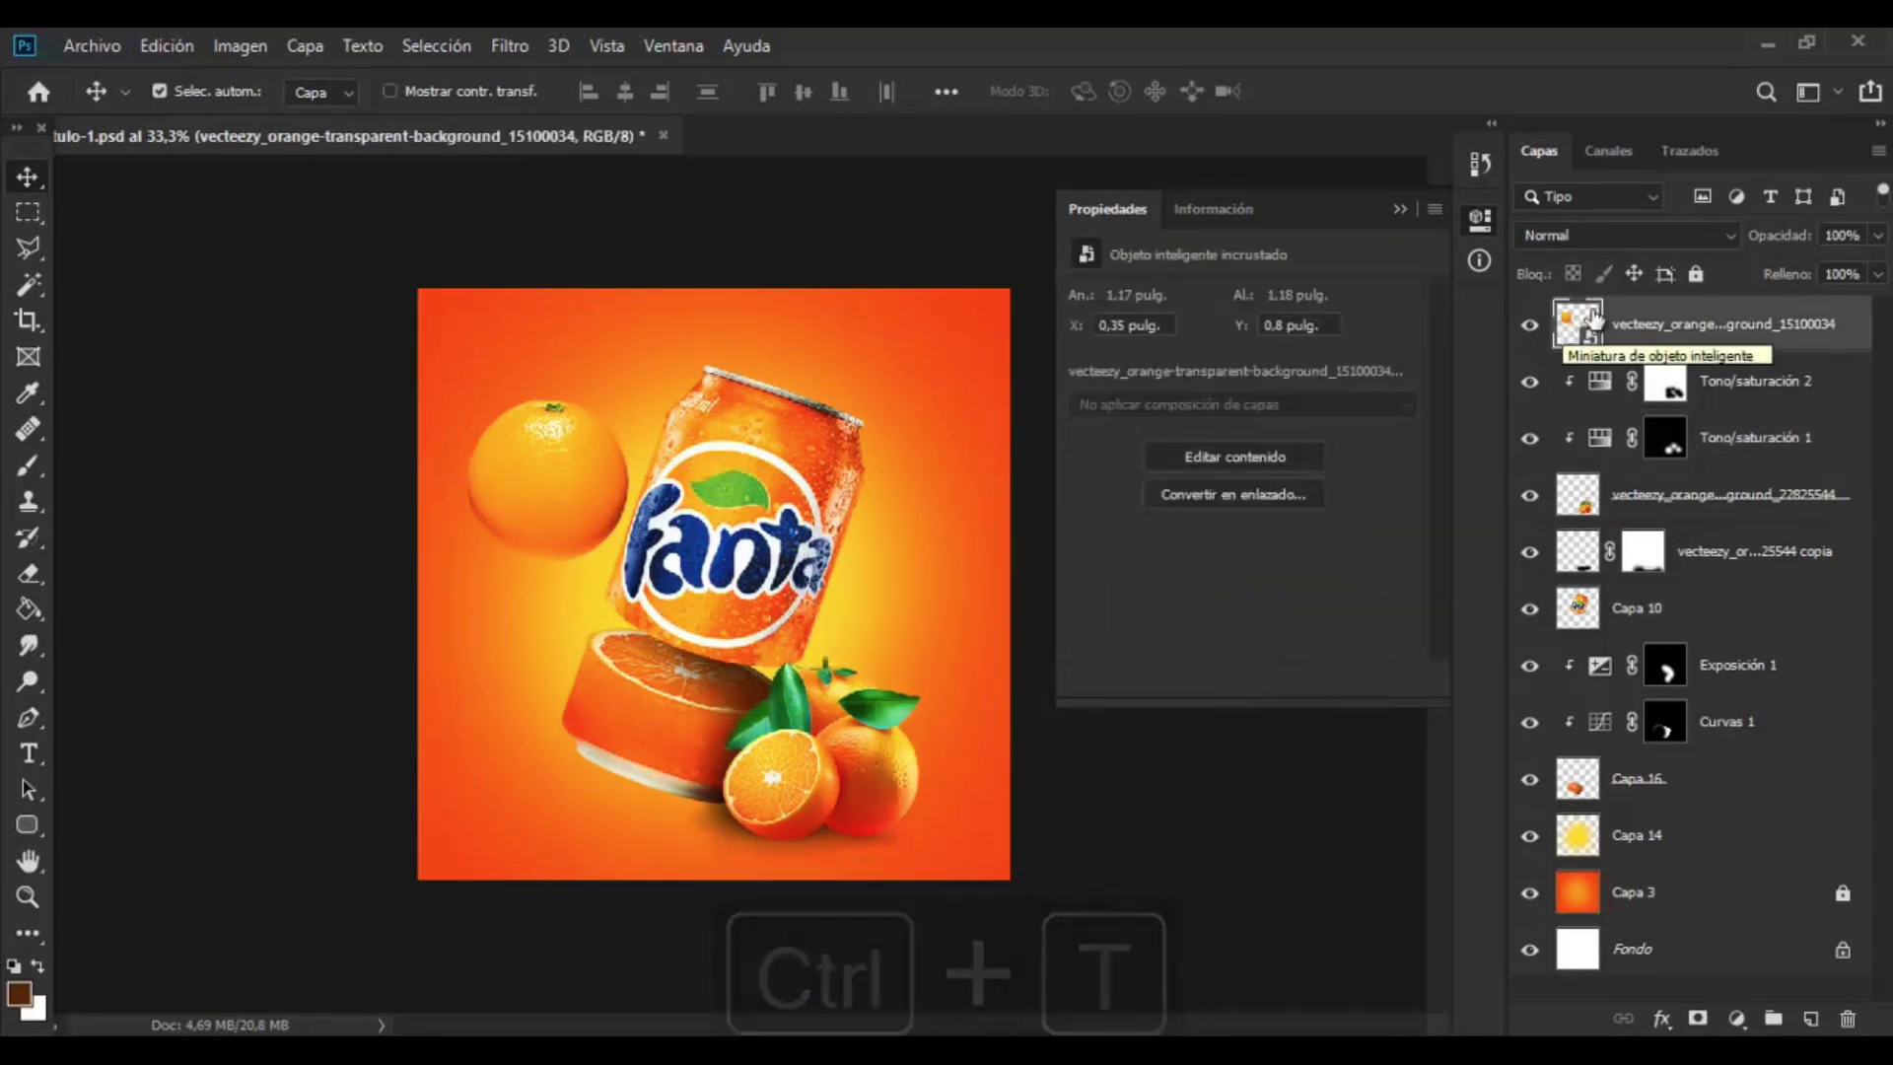
{"action": "key", "text": "ctrl+t"}
{"action": "left_click_drag", "start_coordinate": [716, 323], "coordinate": [717, 533]}
{"action": "left_click", "coordinate": [12, 179]}
- Duplicate the whole orange and place the copy partly outside the canvas at its lower-right edge
{"action": "key", "text": "ctrl+j"}
{"action": "key", "text": "ctrl+t"}
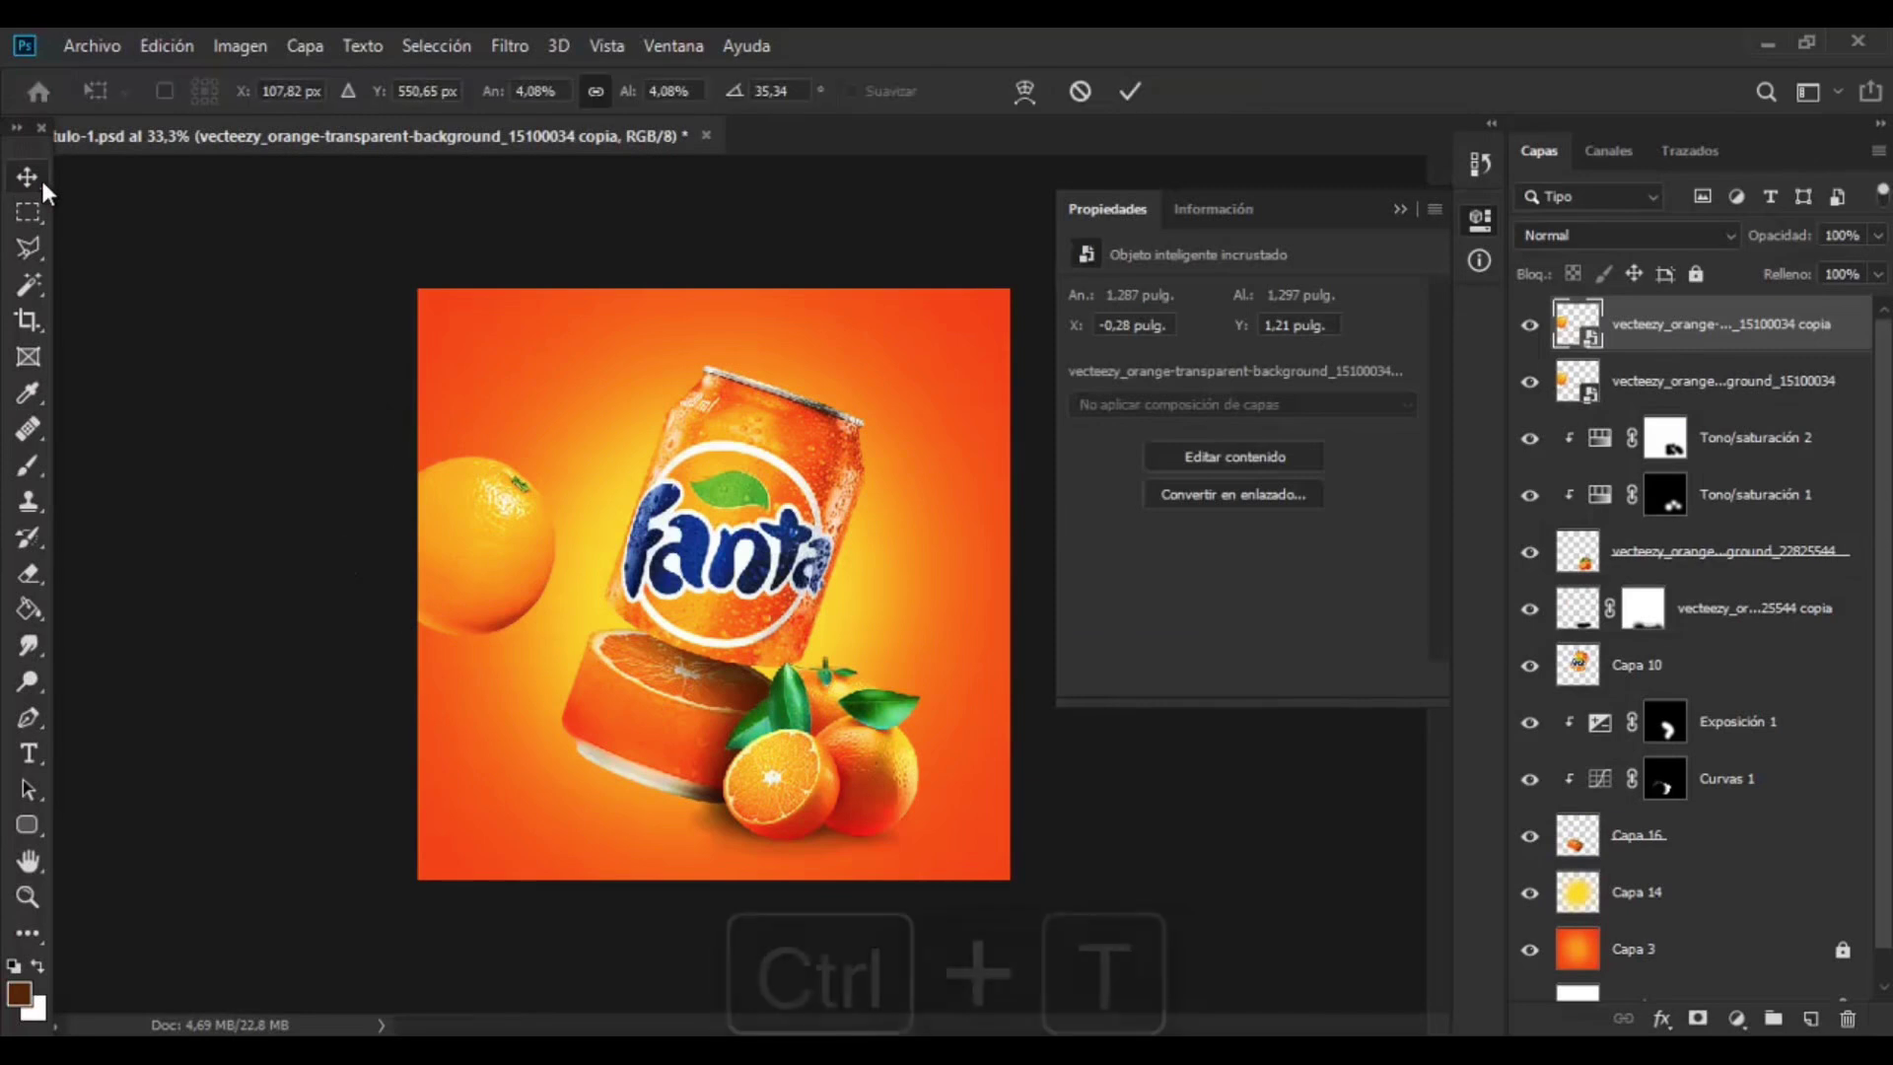
{"action": "left_click_drag", "start_coordinate": [625, 474], "coordinate": [445, 361]}
{"action": "left_click_drag", "start_coordinate": [471, 493], "coordinate": [1007, 713]}
{"action": "left_click_drag", "start_coordinate": [1017, 624], "coordinate": [1019, 602]}
{"action": "key", "text": "Return"}
- Merge the two whole-orange layers and shift the merged oranges upward
{"action": "left_click", "coordinate": [1819, 367], "text": "shift"}
{"action": "key", "text": "ctrl+e"}
{"action": "key", "text": "ctrl+t"}
{"action": "left_click_drag", "start_coordinate": [309, 479], "coordinate": [301, 370]}
{"action": "key", "text": "Return"}
- Blur the merged whole oranges with a Gaussian Blur radius of 11.1 px
{"action": "left_click", "coordinate": [509, 45]}
{"action": "mouse_move", "coordinate": [591, 359]}
{"action": "left_click", "coordinate": [995, 543]}
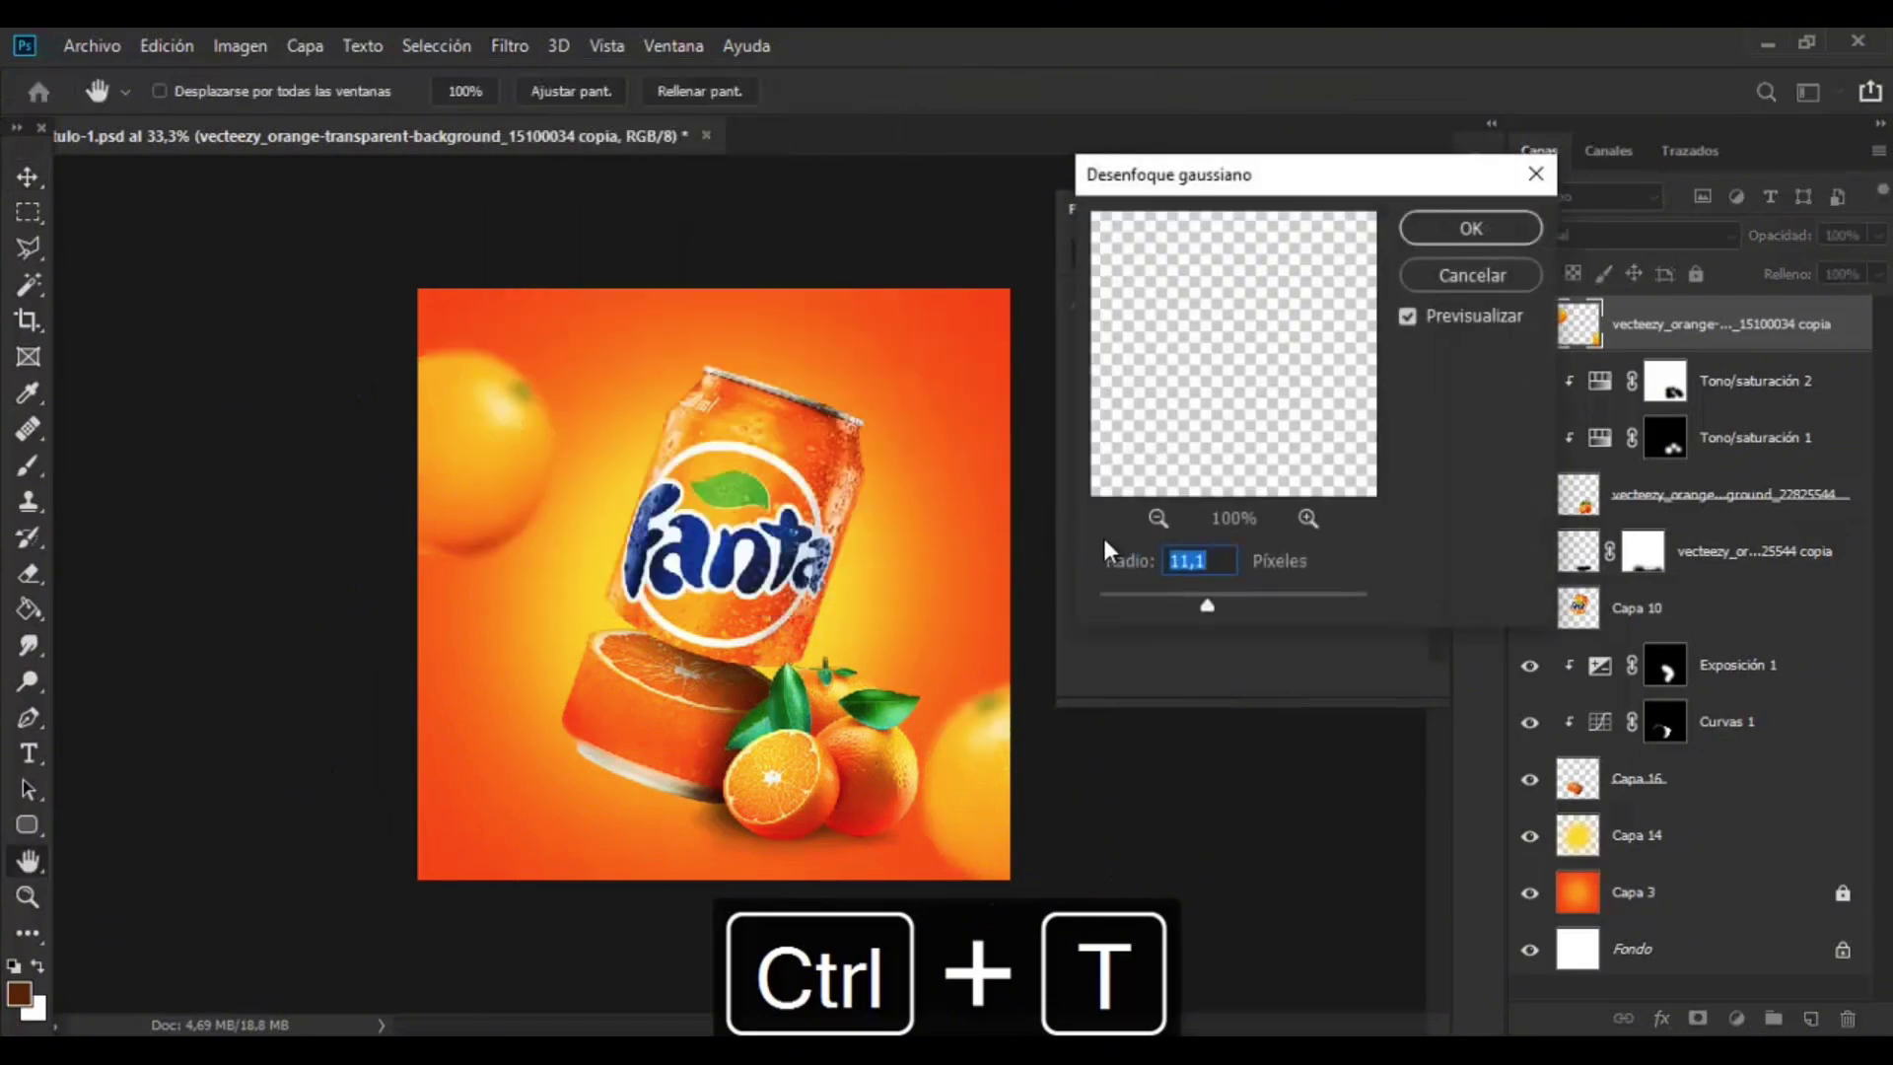
{"action": "left_click", "coordinate": [1426, 234]}
- Shift the blurred oranges' hue to -6 with Hue/Saturation
{"action": "left_click", "coordinate": [259, 49]}
{"action": "mouse_move", "coordinate": [276, 113]}
{"action": "left_click", "coordinate": [753, 258]}
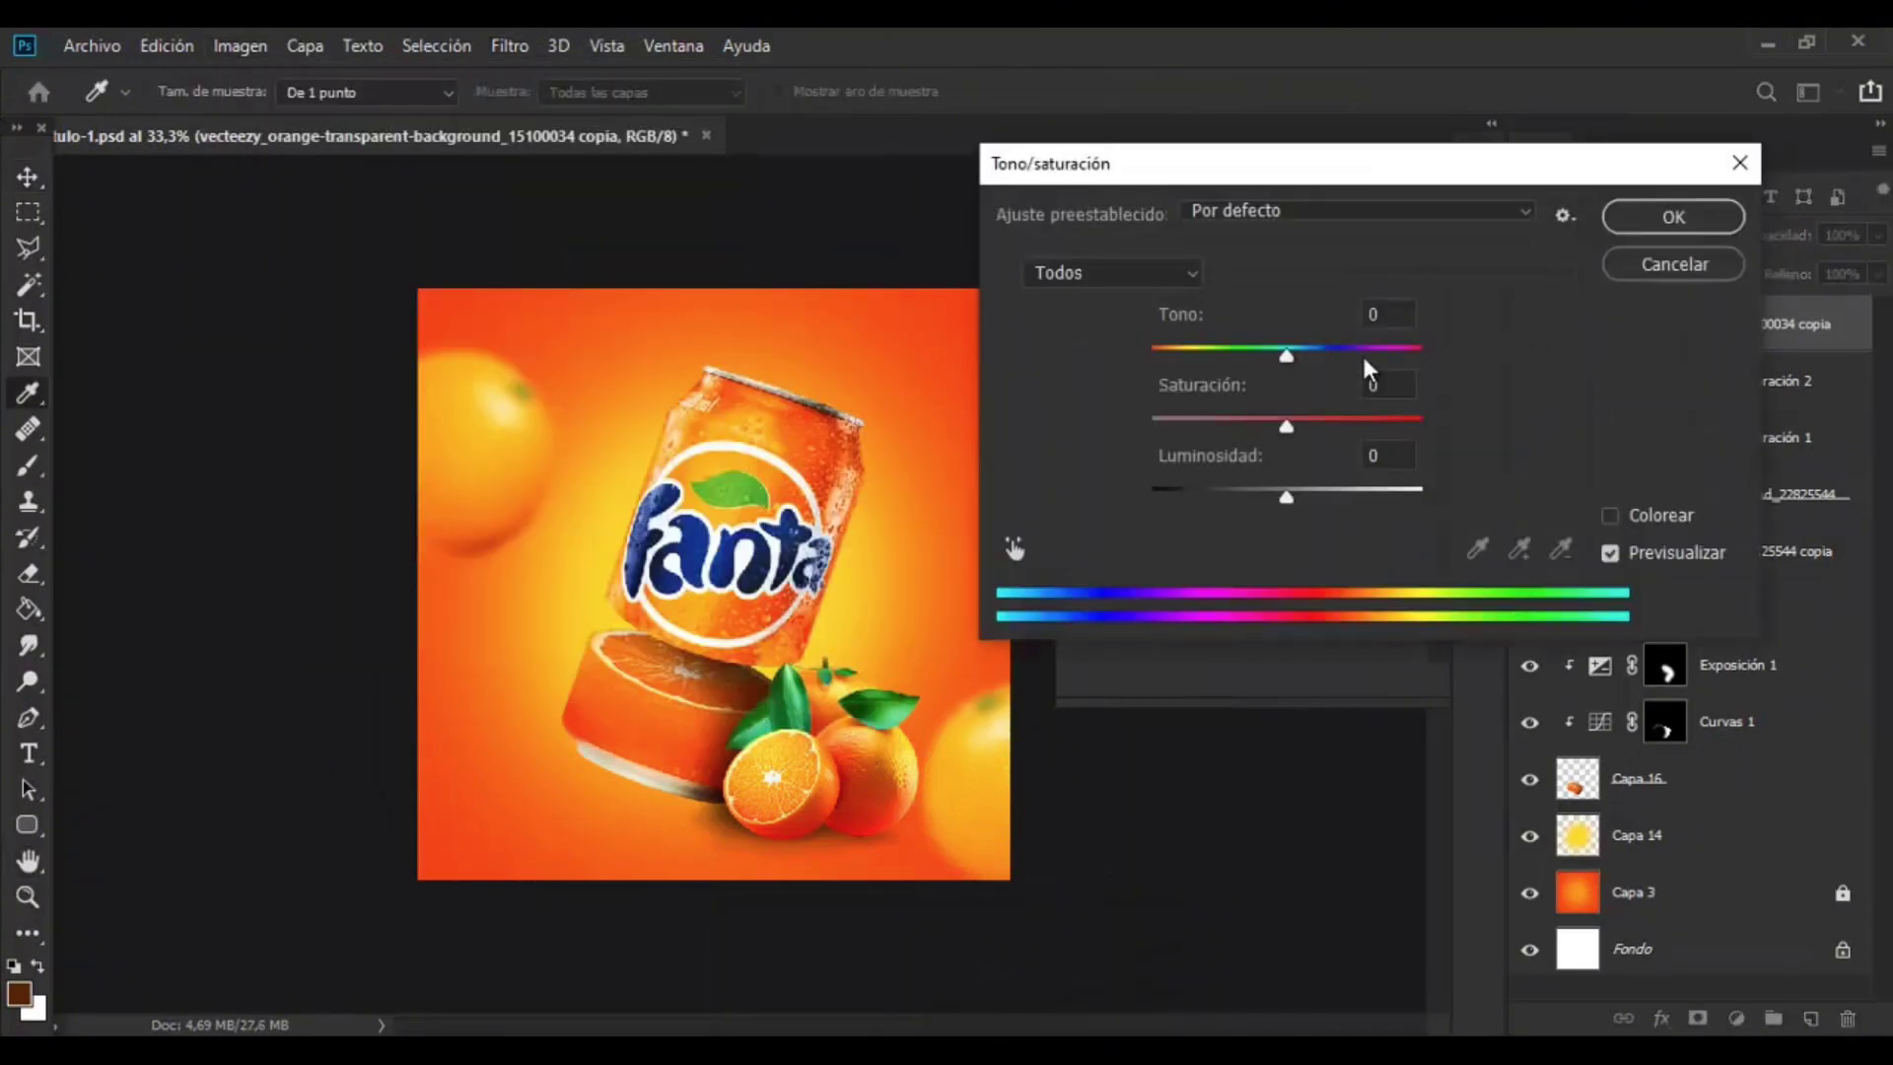
{"action": "left_click_drag", "start_coordinate": [1282, 351], "coordinate": [1279, 353]}
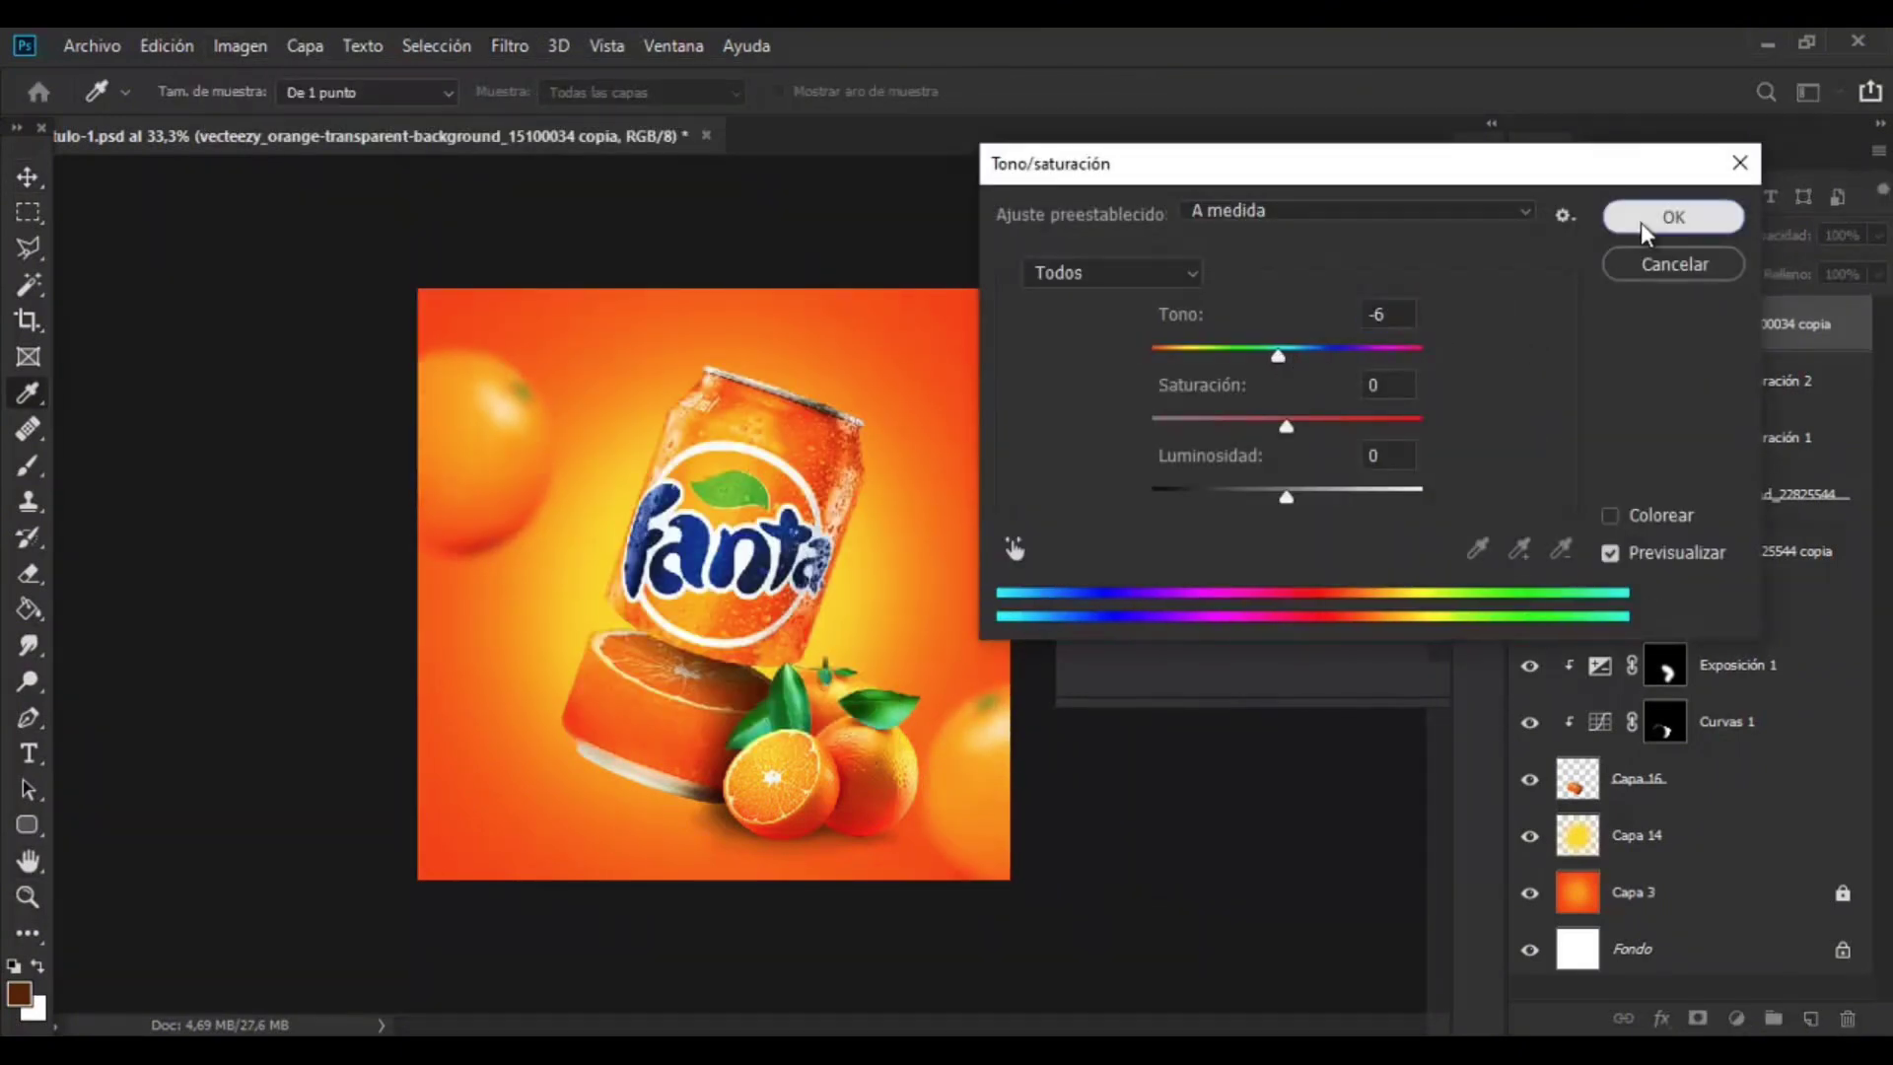
{"action": "left_click", "coordinate": [1645, 219]}
{"action": "left_click", "coordinate": [1403, 208]}
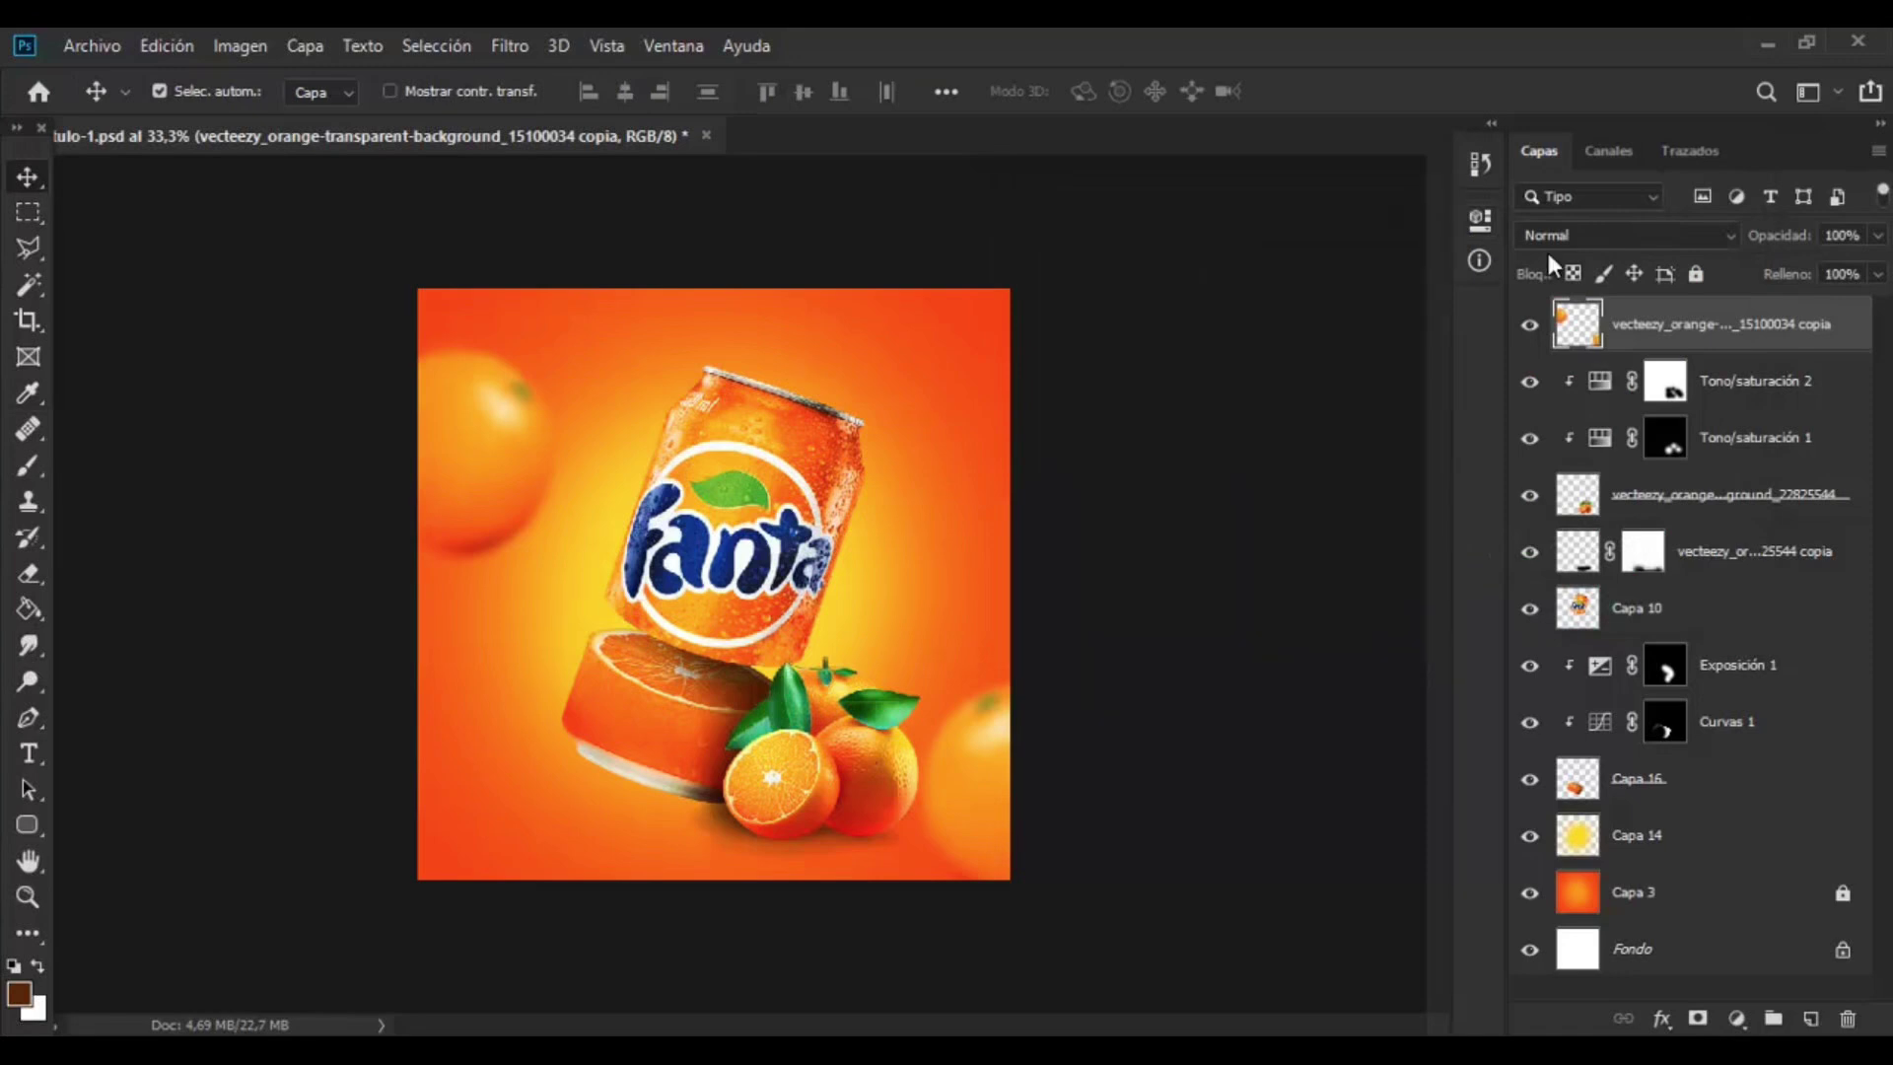
- Merge the fresh-oranges layer with its two clipped Hue/Saturation adjustments
{"action": "left_click", "coordinate": [1787, 399]}
{"action": "left_click", "coordinate": [1766, 494], "text": "shift"}
{"action": "key", "text": "ctrl+e"}
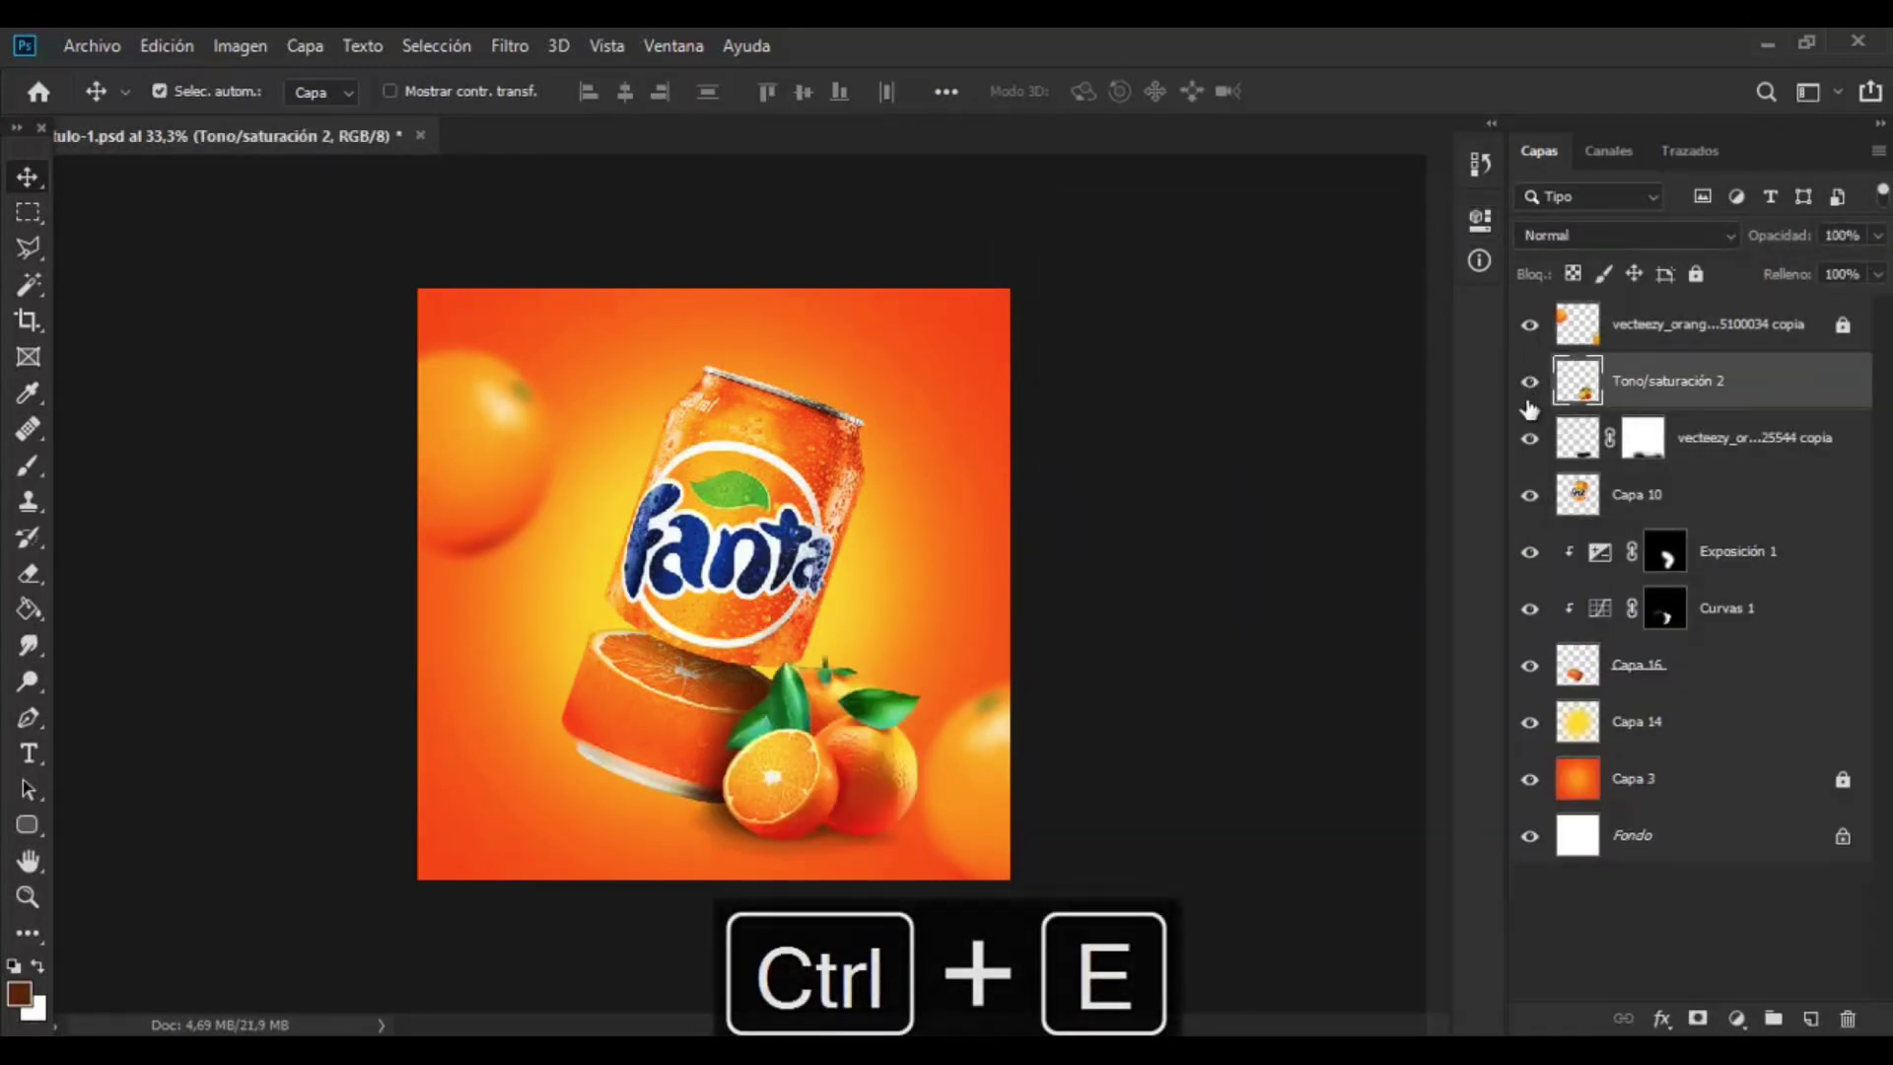
- Unlock the blurred oranges layer and duplicate it
{"action": "left_click", "coordinate": [1803, 333]}
{"action": "left_click", "coordinate": [1697, 275]}
{"action": "key", "text": "ctrl+j"}
- Enlarge the blurred oranges copy to about 132%, position an orange in the canvas's lower-left corner, and save the document
{"action": "key", "text": "ctrl+t"}
{"action": "left_click_drag", "start_coordinate": [1163, 338], "coordinate": [1421, 154]}
{"action": "left_click_drag", "start_coordinate": [573, 247], "coordinate": [542, 794]}
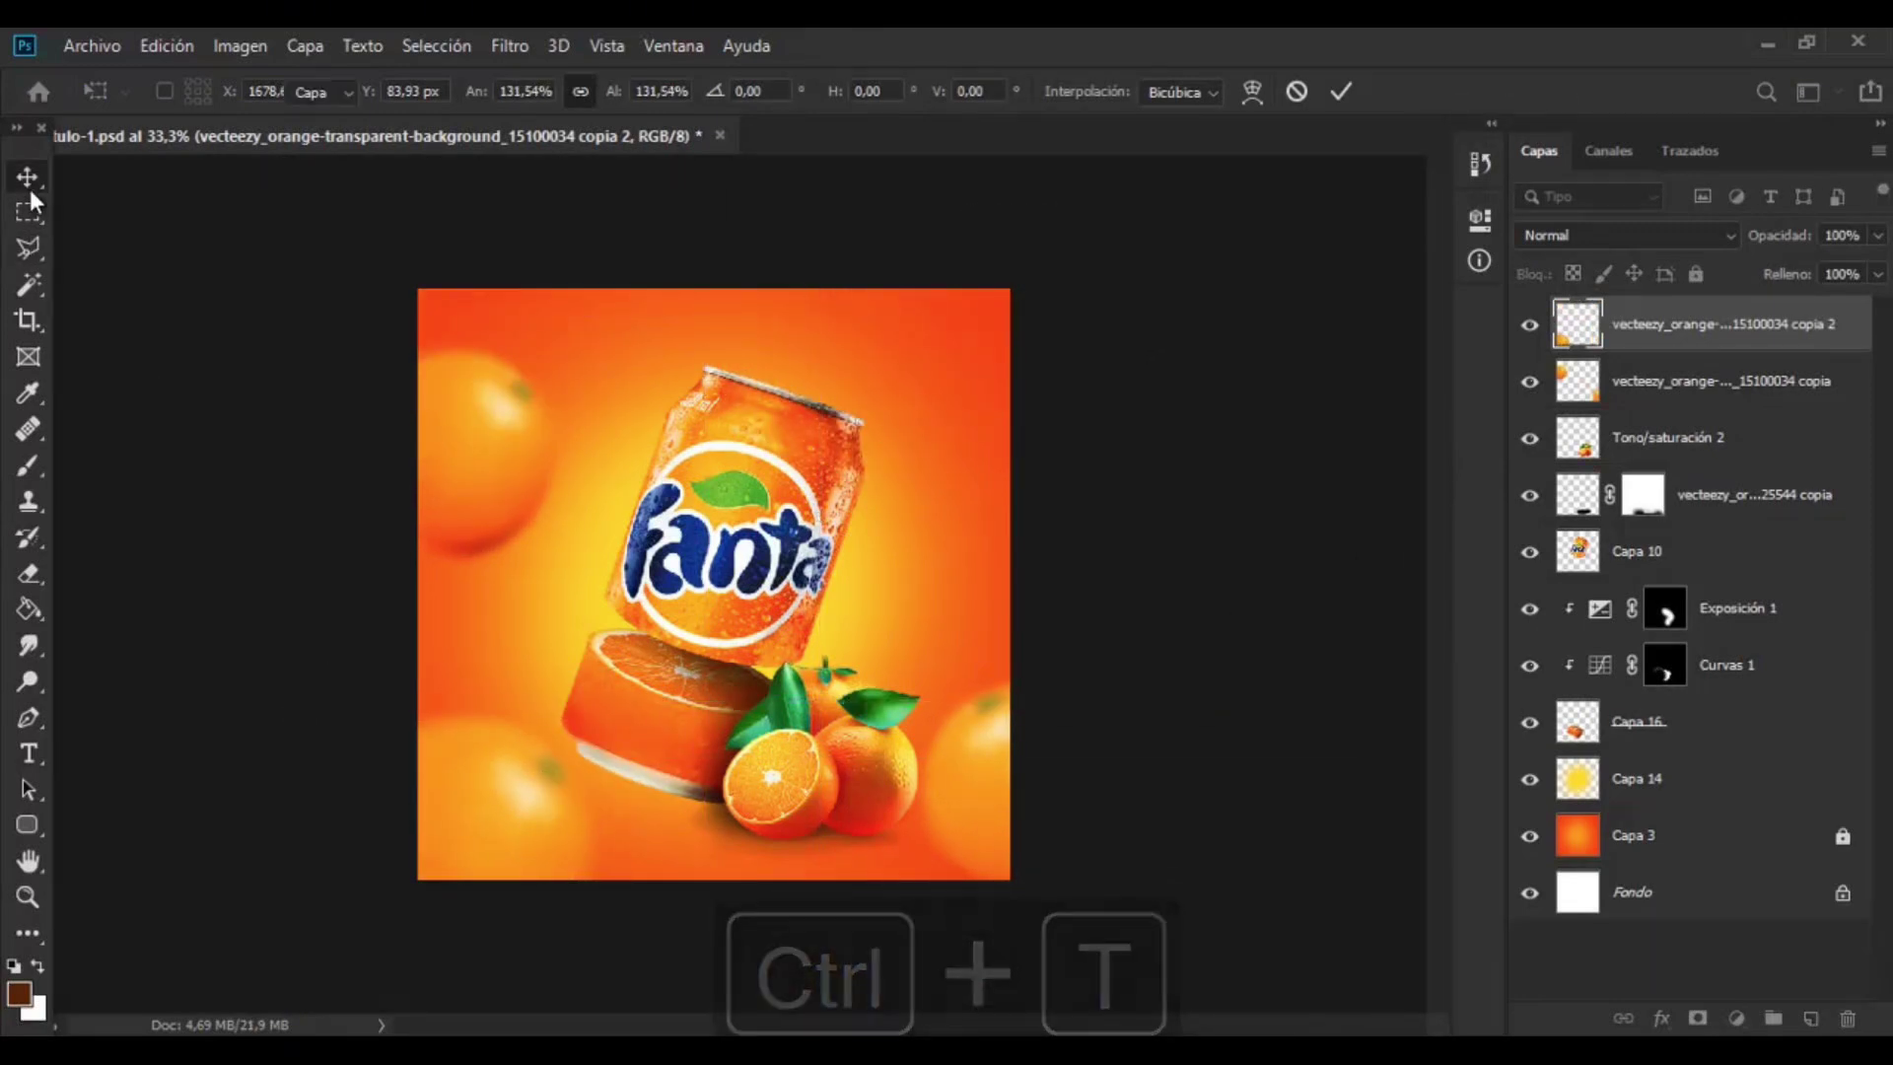
{"action": "key", "text": "Return"}
{"action": "key", "text": "ctrl+s"}
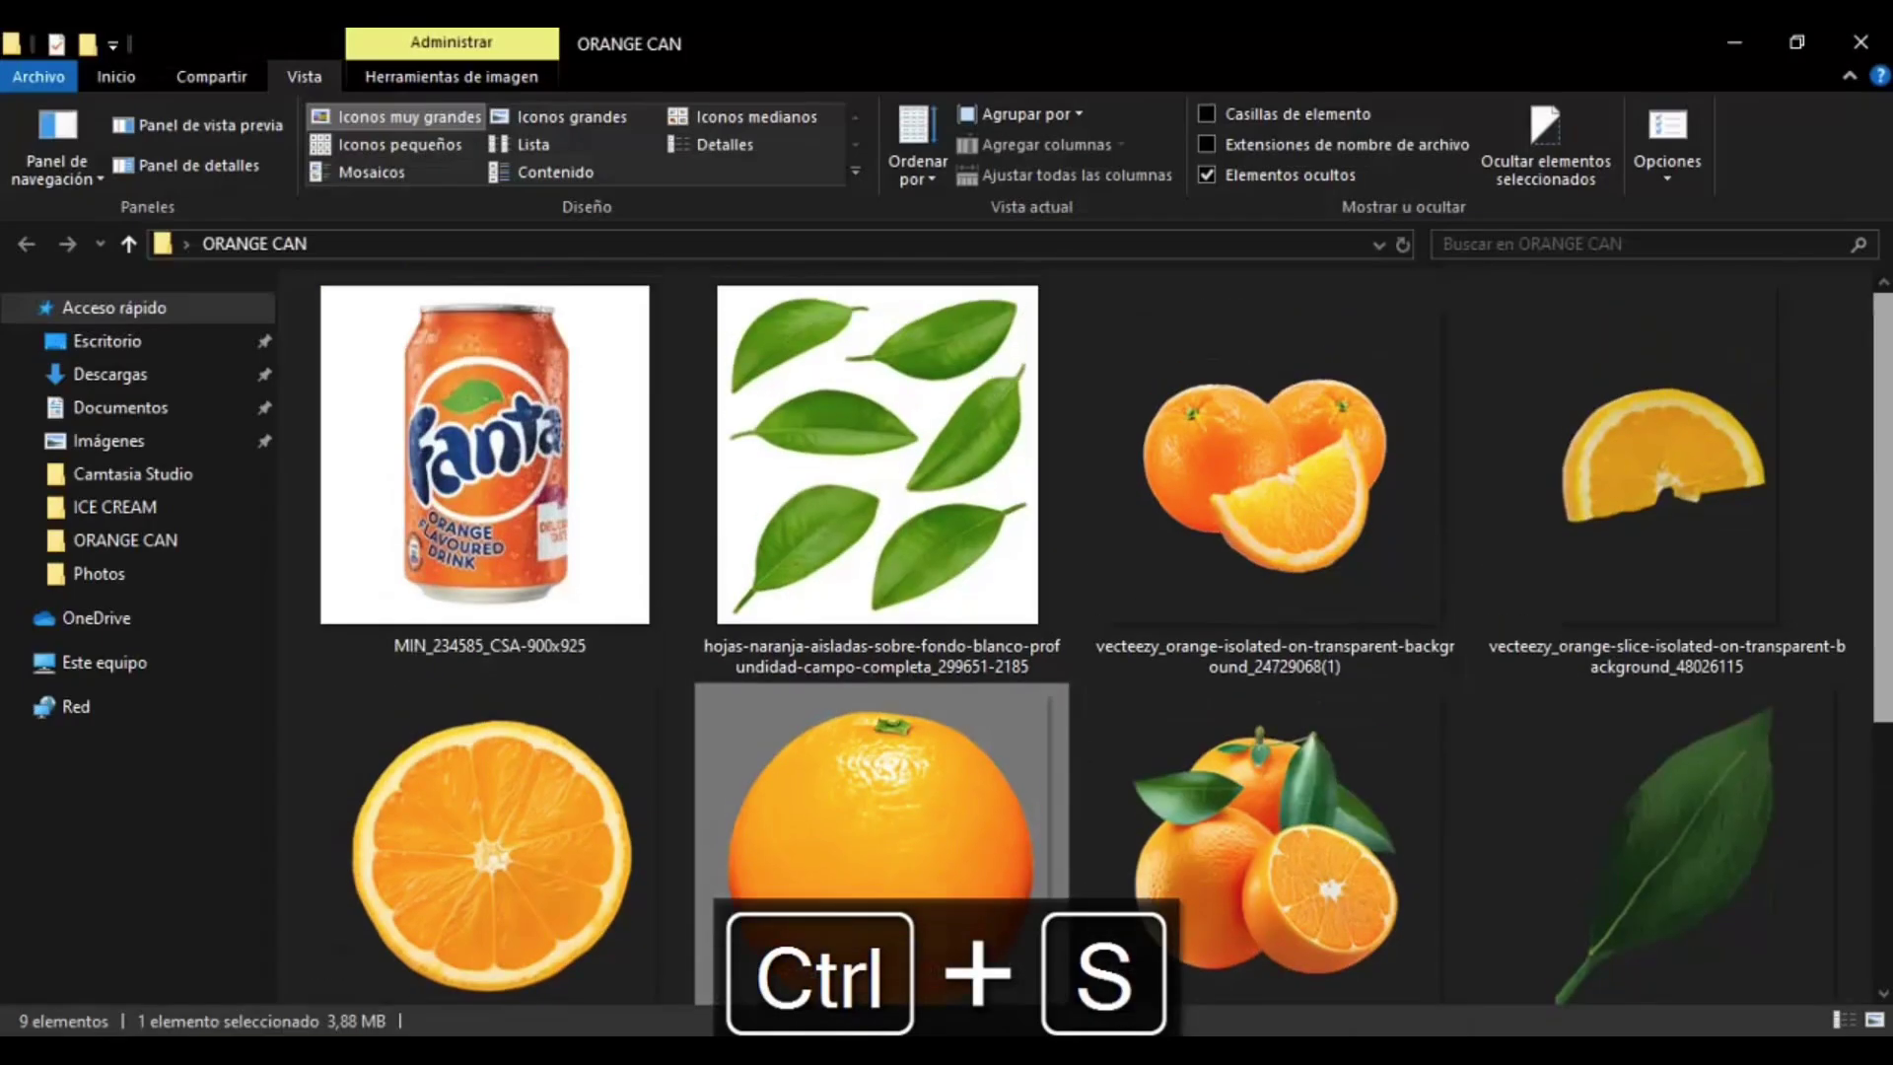
- Place the pngegg(4) splash image from the ORANGE CAN folder beneath the orange-slice base layer and duplicate it
{"action": "scroll", "coordinate": [1085, 631], "scroll_direction": "down", "scroll_amount": 3}
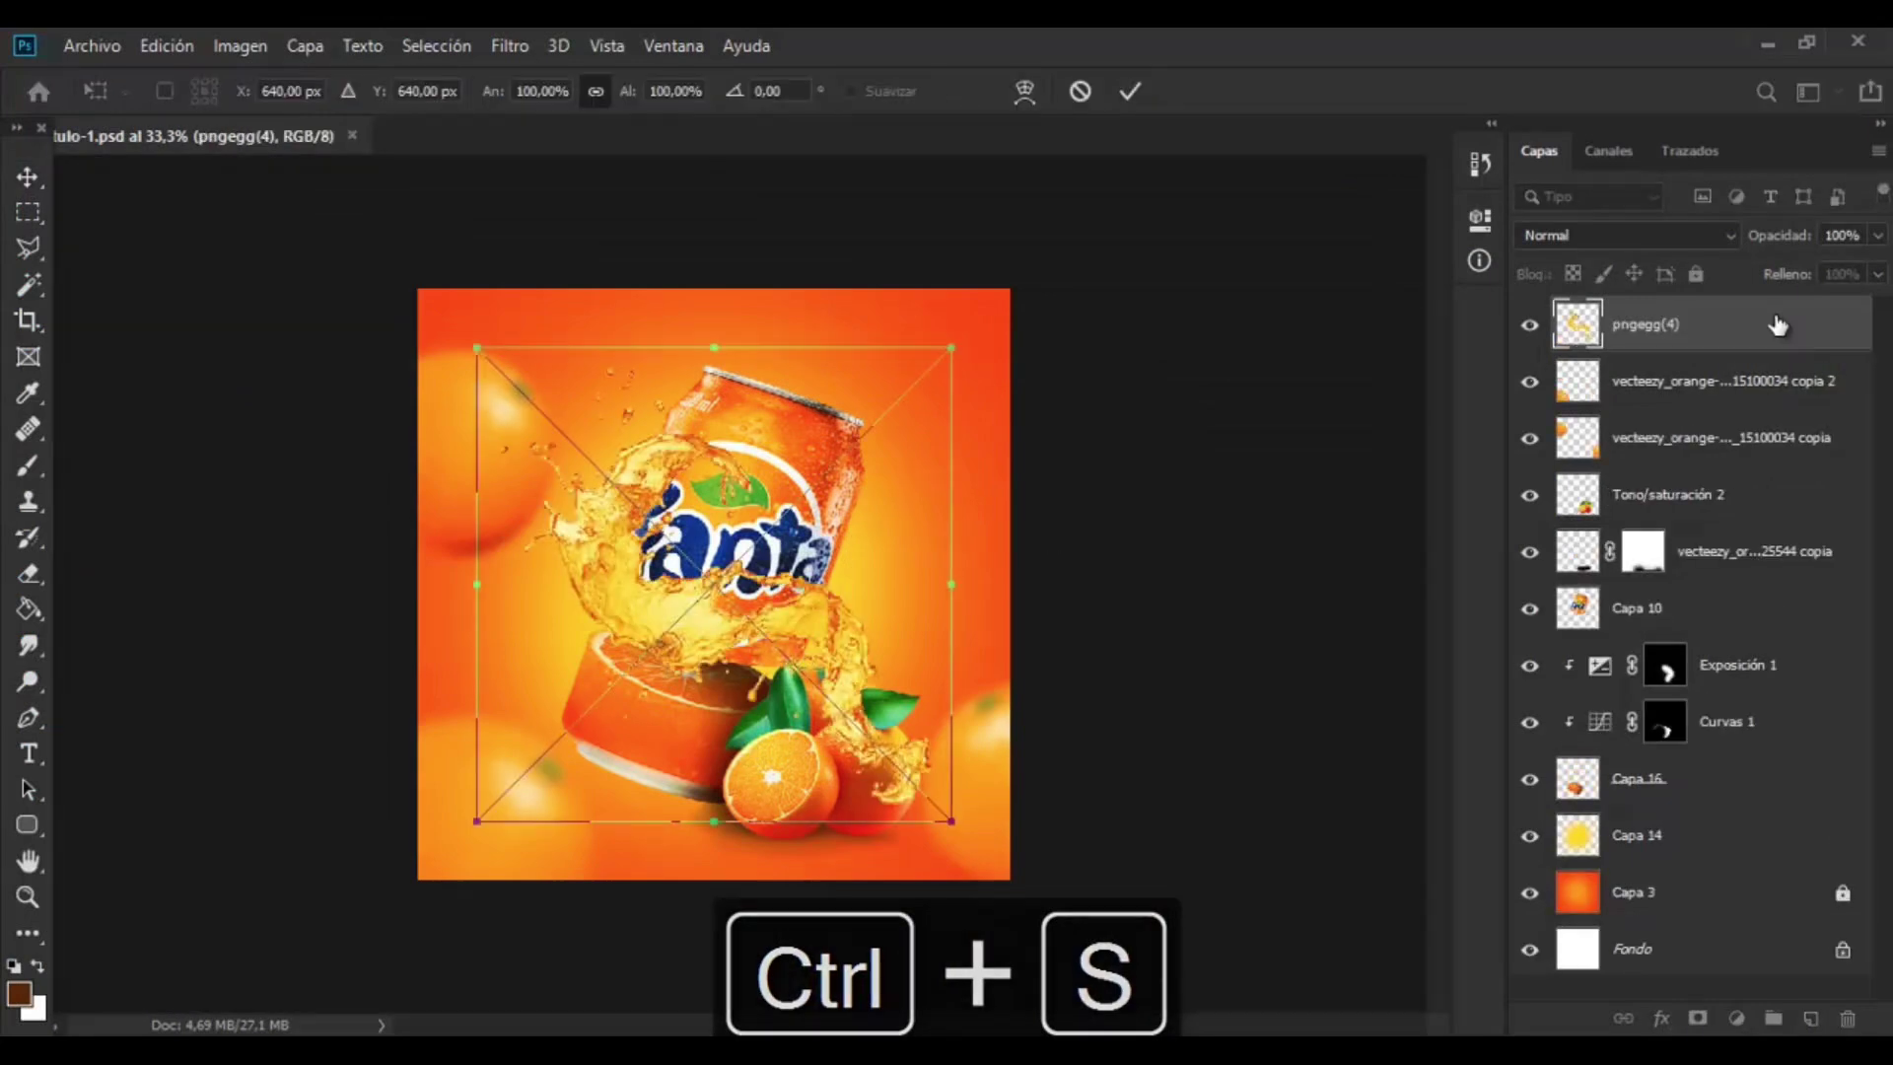
{"action": "left_click_drag", "start_coordinate": [1778, 325], "coordinate": [1794, 783]}
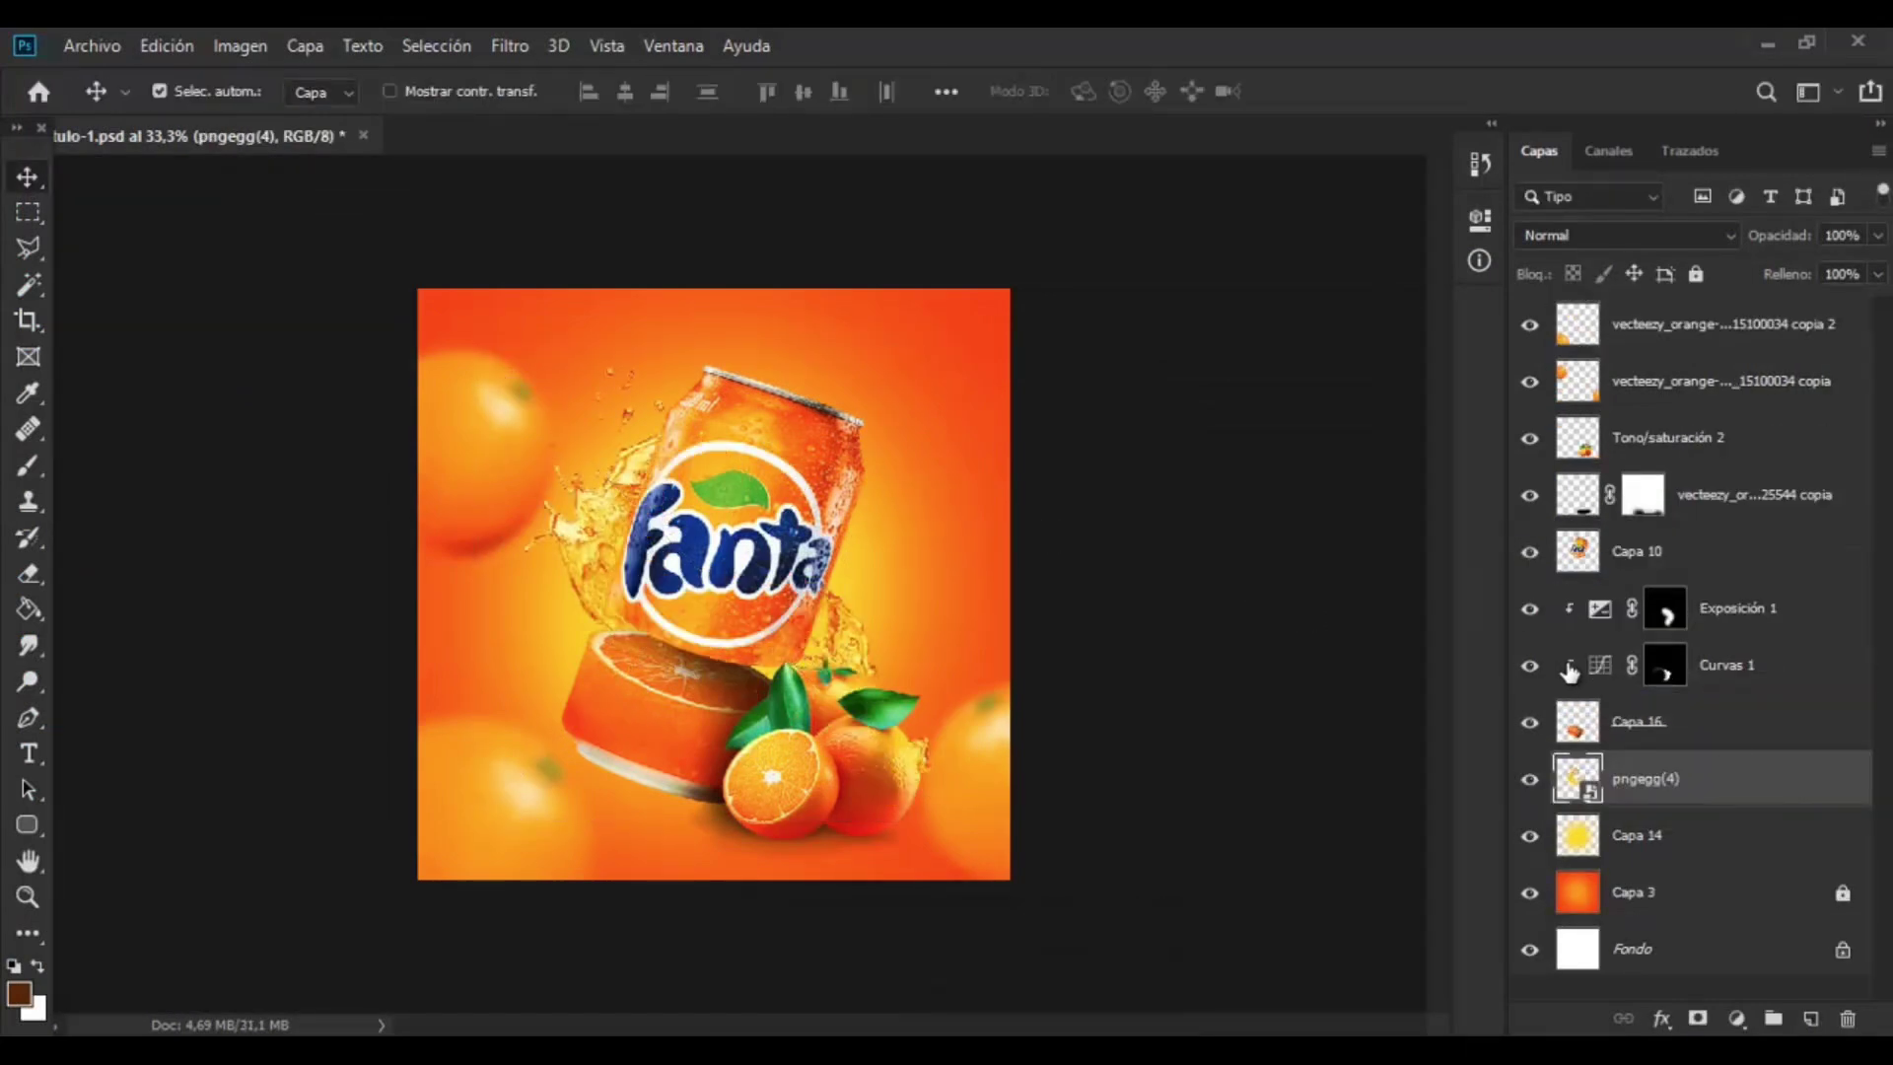
{"action": "key", "text": "ctrl+d"}
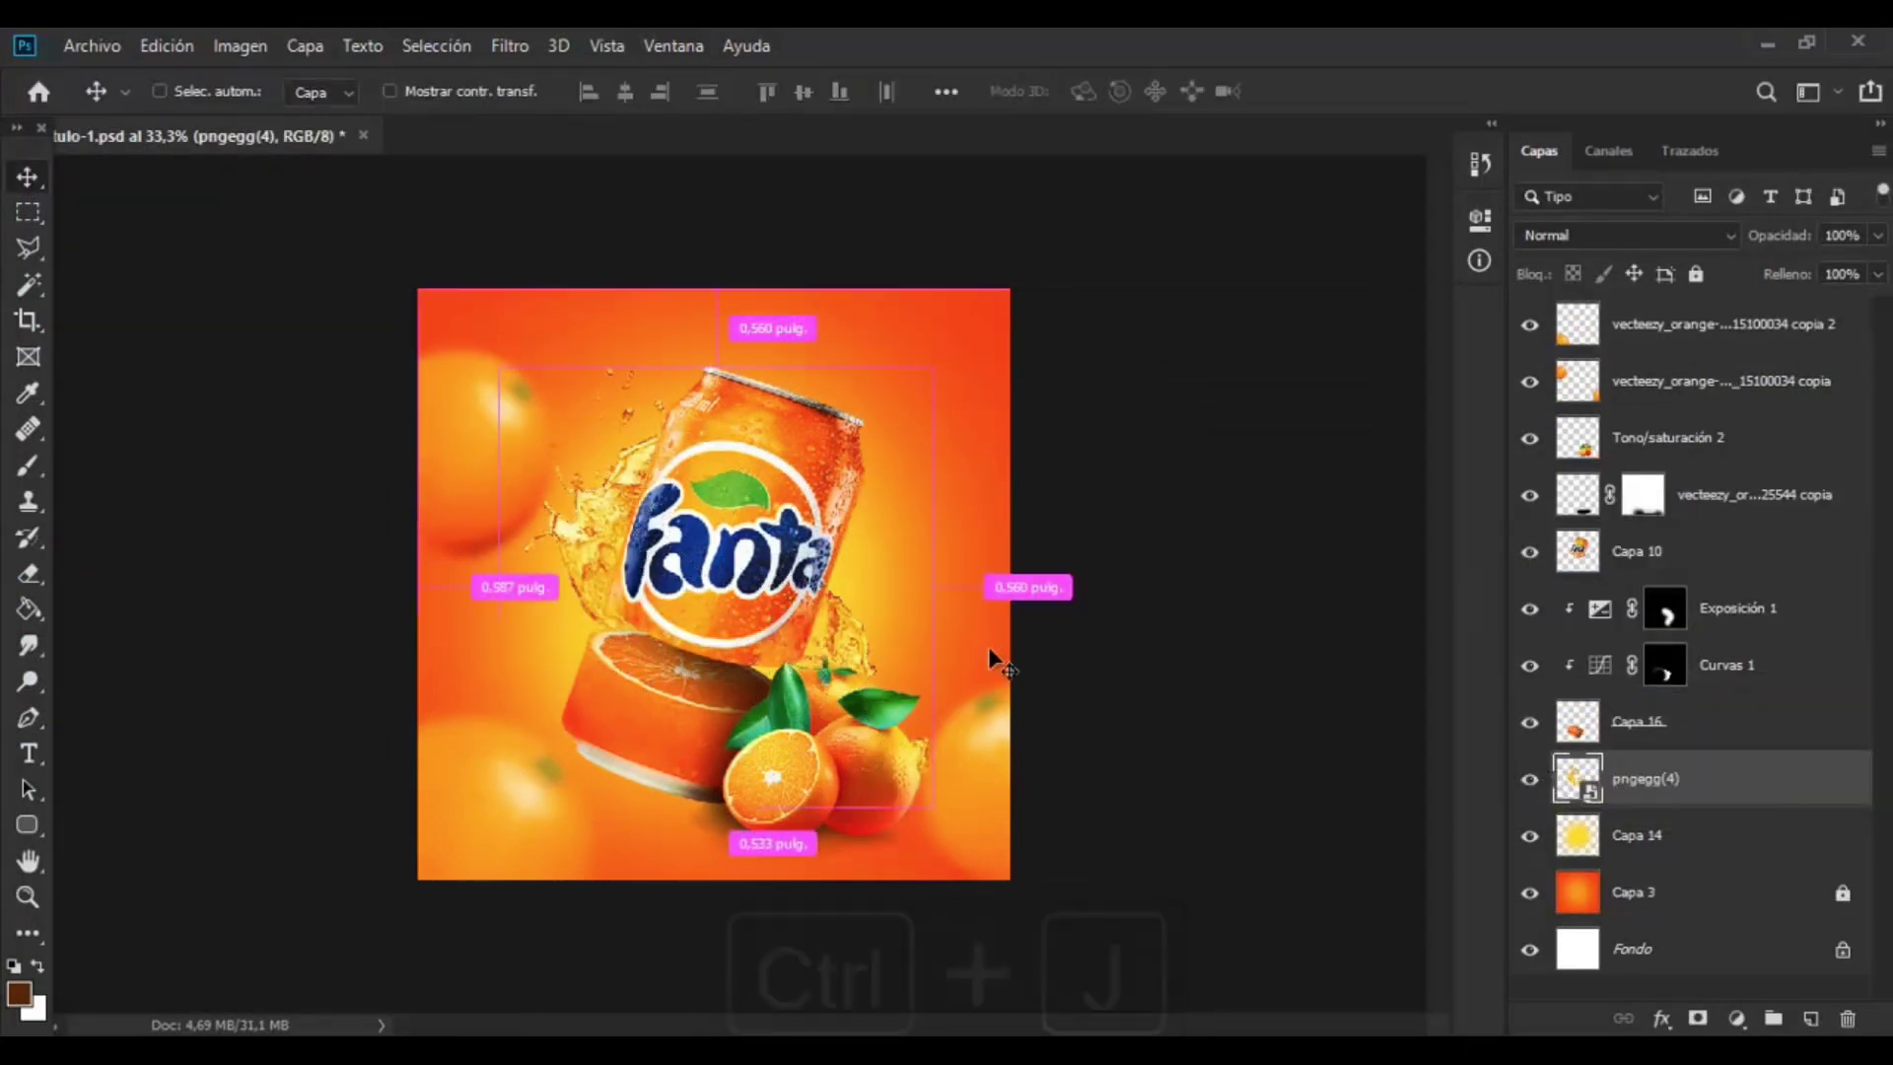
{"action": "key", "text": "ctrl+j"}
{"action": "left_click_drag", "start_coordinate": [1637, 779], "coordinate": [1642, 719]}
{"action": "key", "text": "ctrl+t"}
{"action": "left_click_drag", "start_coordinate": [903, 654], "coordinate": [870, 841]}
{"action": "key", "text": "ctrl+d"}
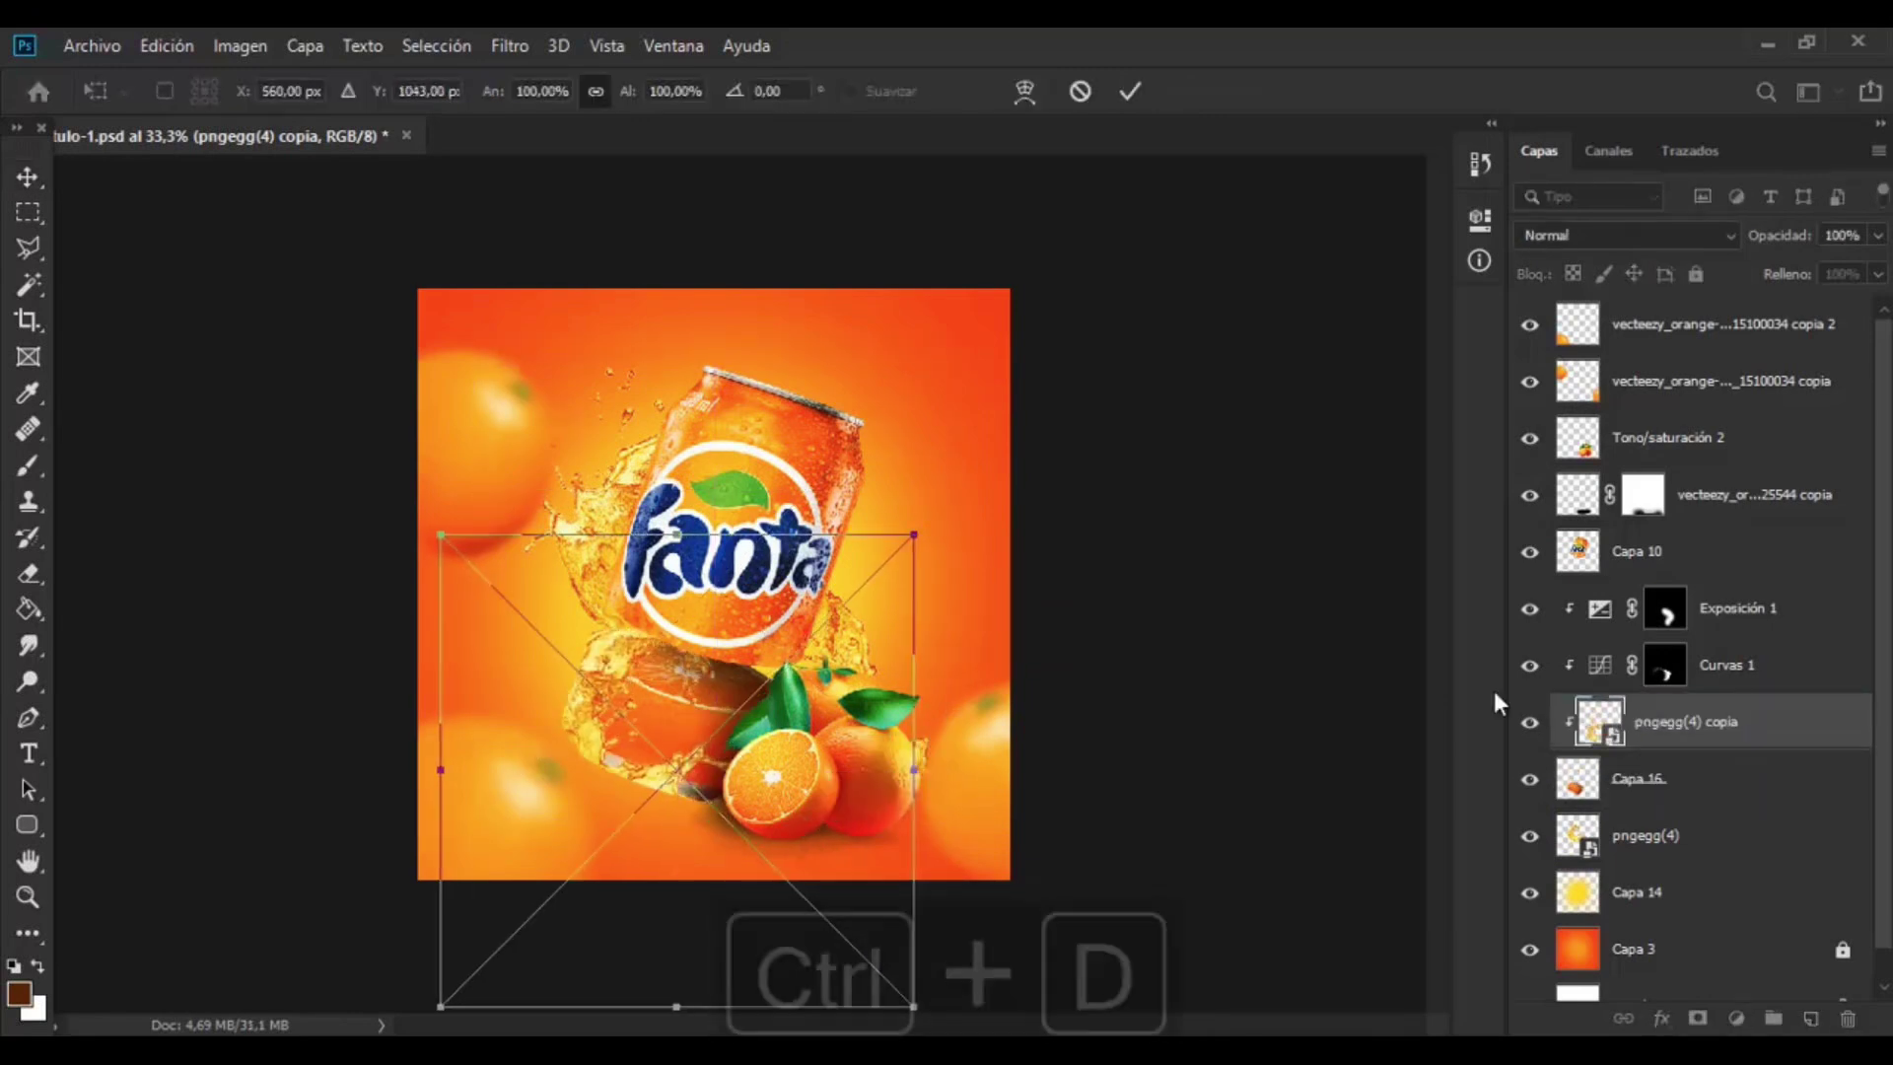
{"action": "left_click", "coordinate": [26, 182]}
{"action": "key", "text": "ctrl+z"}
{"action": "key", "text": "ctrl+z"}
- Merge the orange-slice base layer Capa 16 with its clipped Curvas 1 and Exposición 1 adjustments
{"action": "left_click", "coordinate": [1531, 723]}
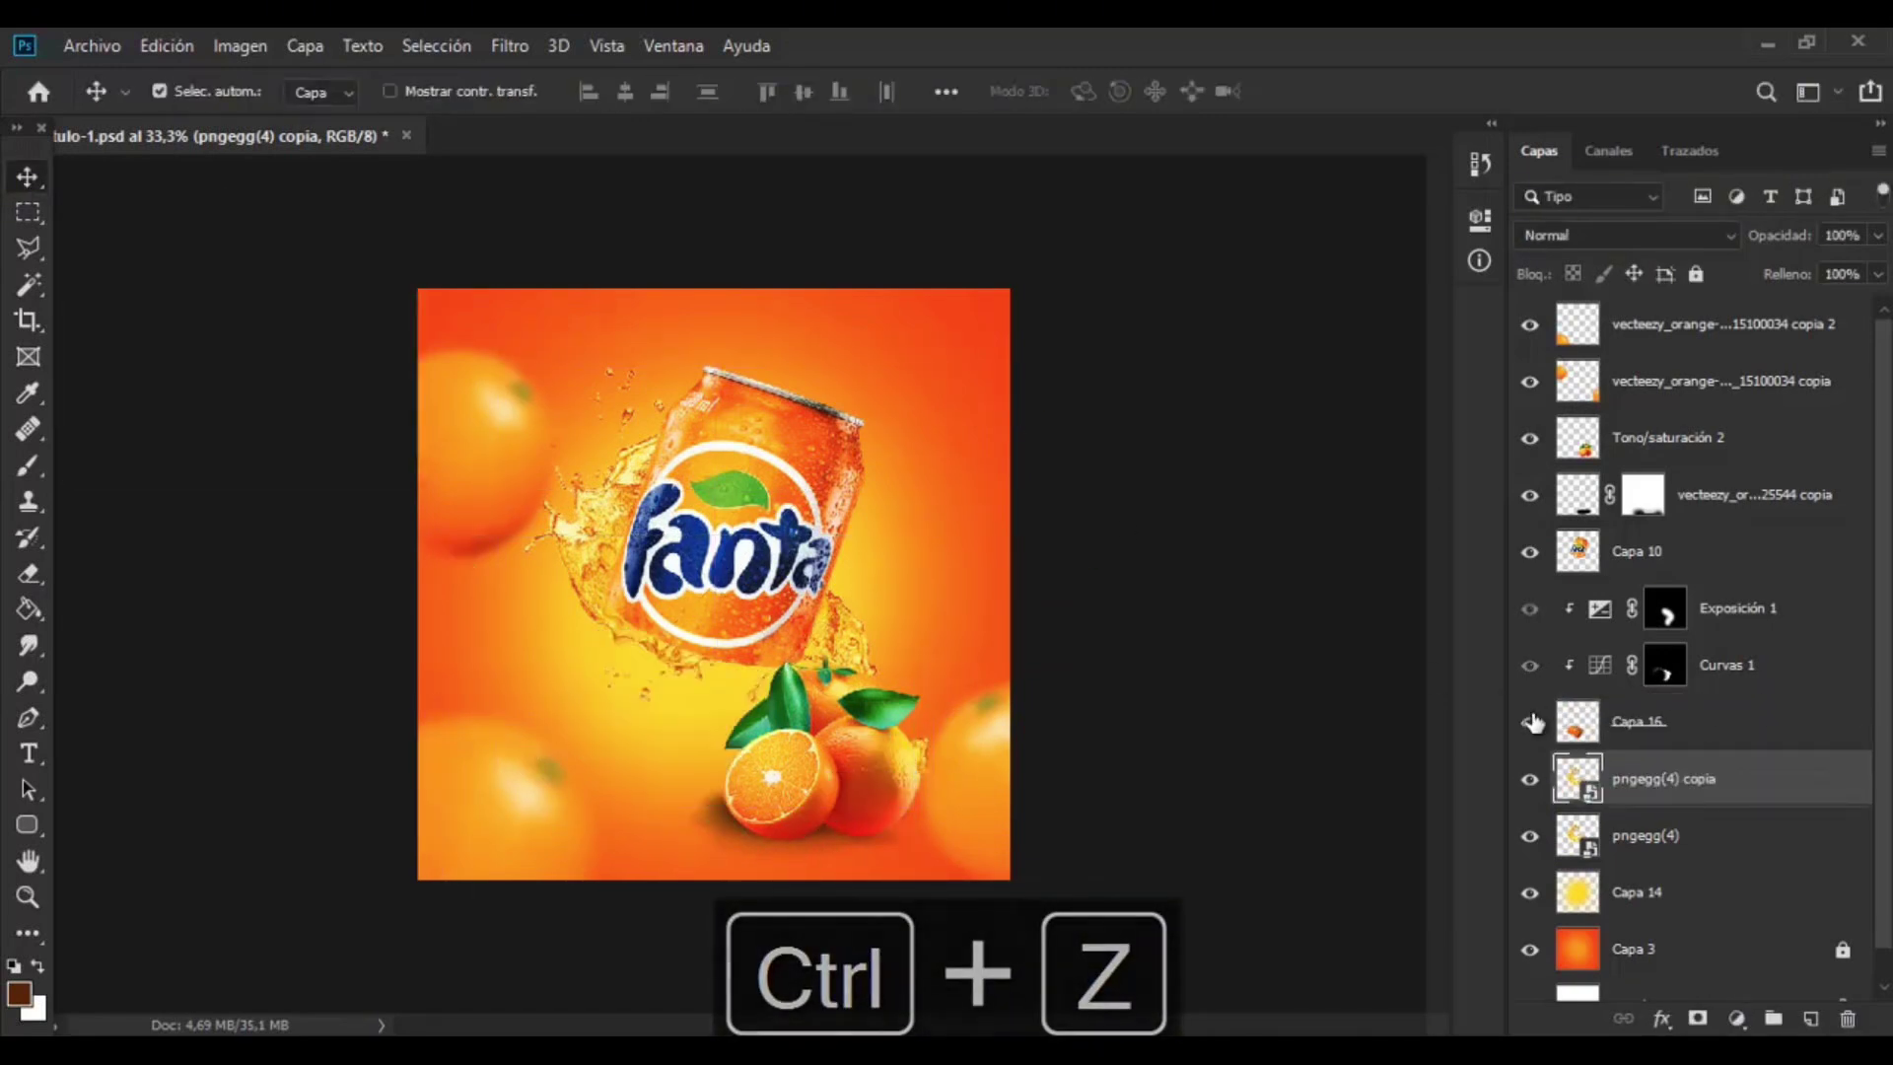
{"action": "left_click", "coordinate": [1531, 723]}
{"action": "left_click", "coordinate": [1710, 725], "text": "ctrl"}
{"action": "left_click", "coordinate": [1728, 666], "text": "ctrl"}
{"action": "left_click", "coordinate": [1731, 610], "text": "ctrl"}
{"action": "left_click", "coordinate": [1706, 777], "text": "ctrl"}
{"action": "key", "text": "ctrl+e"}
- Add a clipped Hue/Saturation adjustment to the orange-slice base and shift its hue toward yellow
{"action": "left_click", "coordinate": [1737, 1018]}
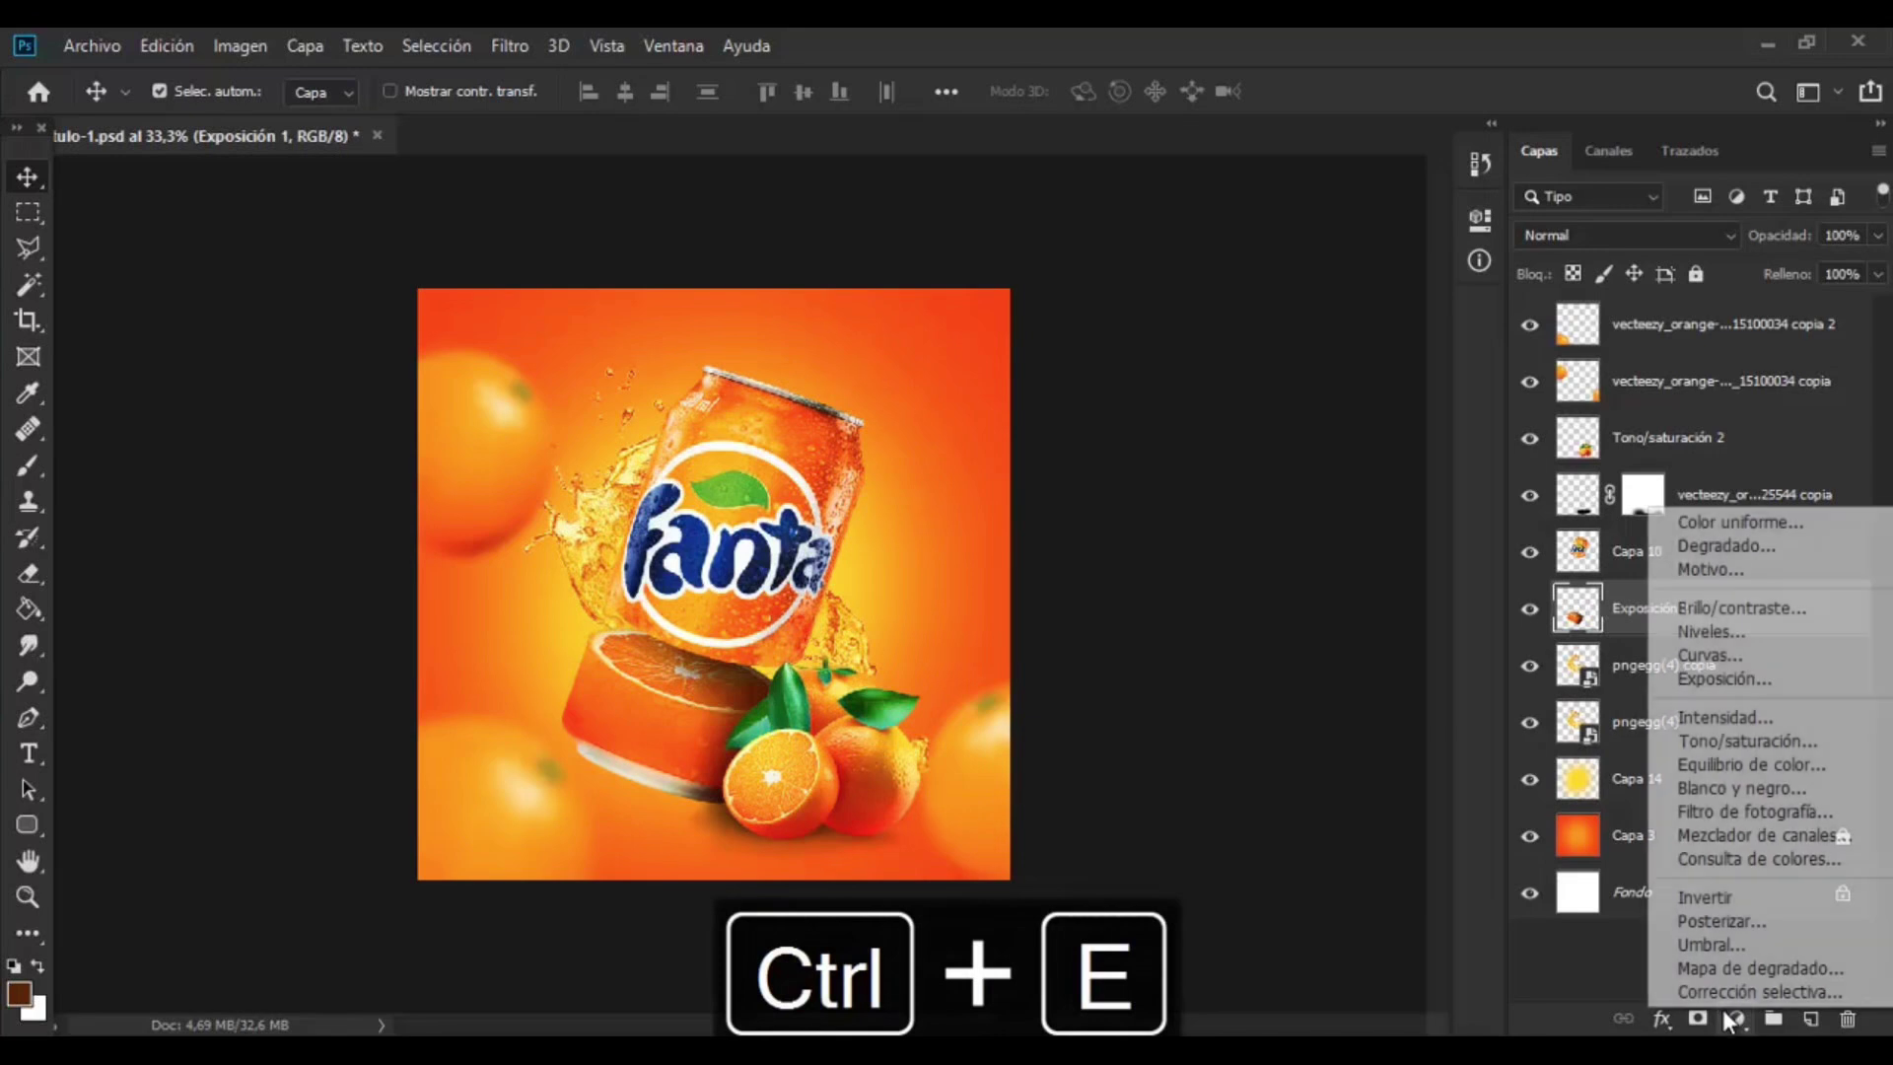
{"action": "left_click", "coordinate": [1706, 745]}
{"action": "left_click_drag", "start_coordinate": [1237, 394], "coordinate": [1268, 399]}
{"action": "left_click", "coordinate": [1400, 209]}
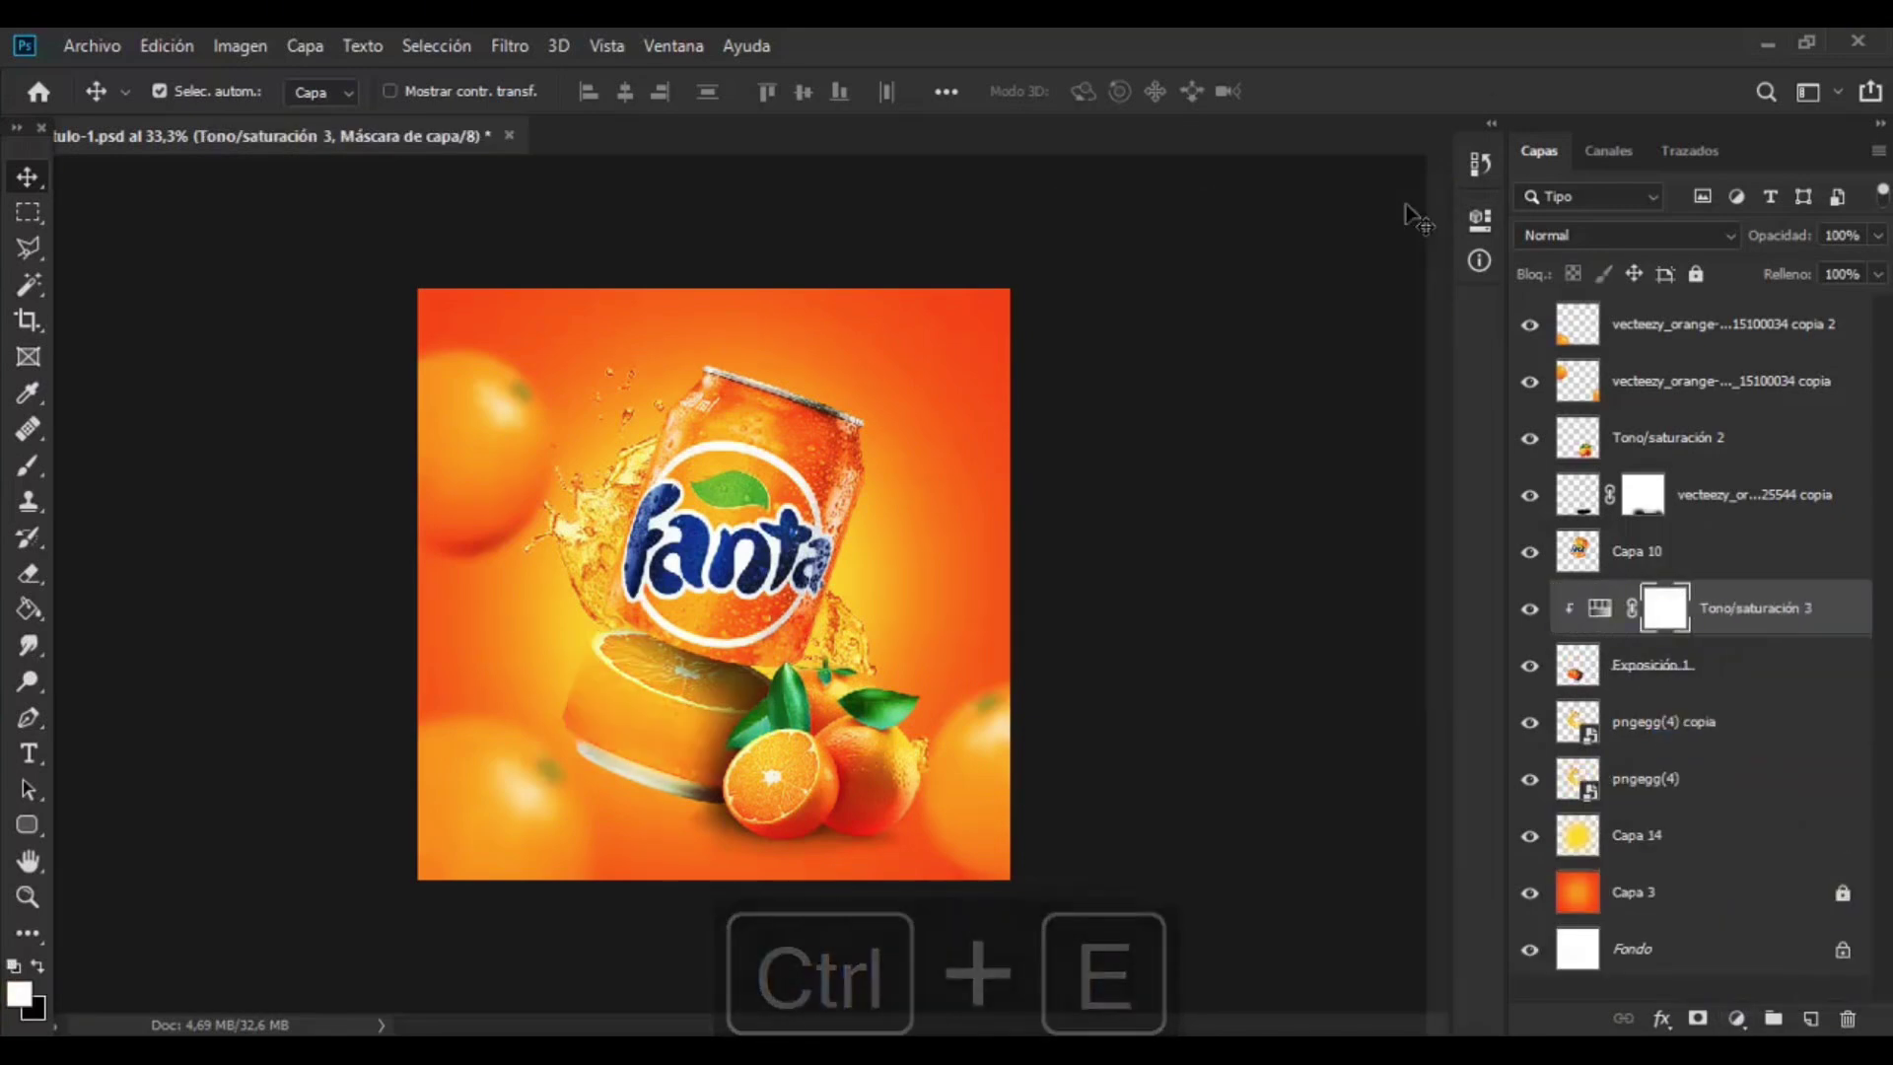
- Invert the adjustment's mask, reveal the yellow tint on the cut slice face with a 33% opacity brush, and merge it into the base
{"action": "key", "text": "ctrl+i"}
{"action": "key", "text": "b"}
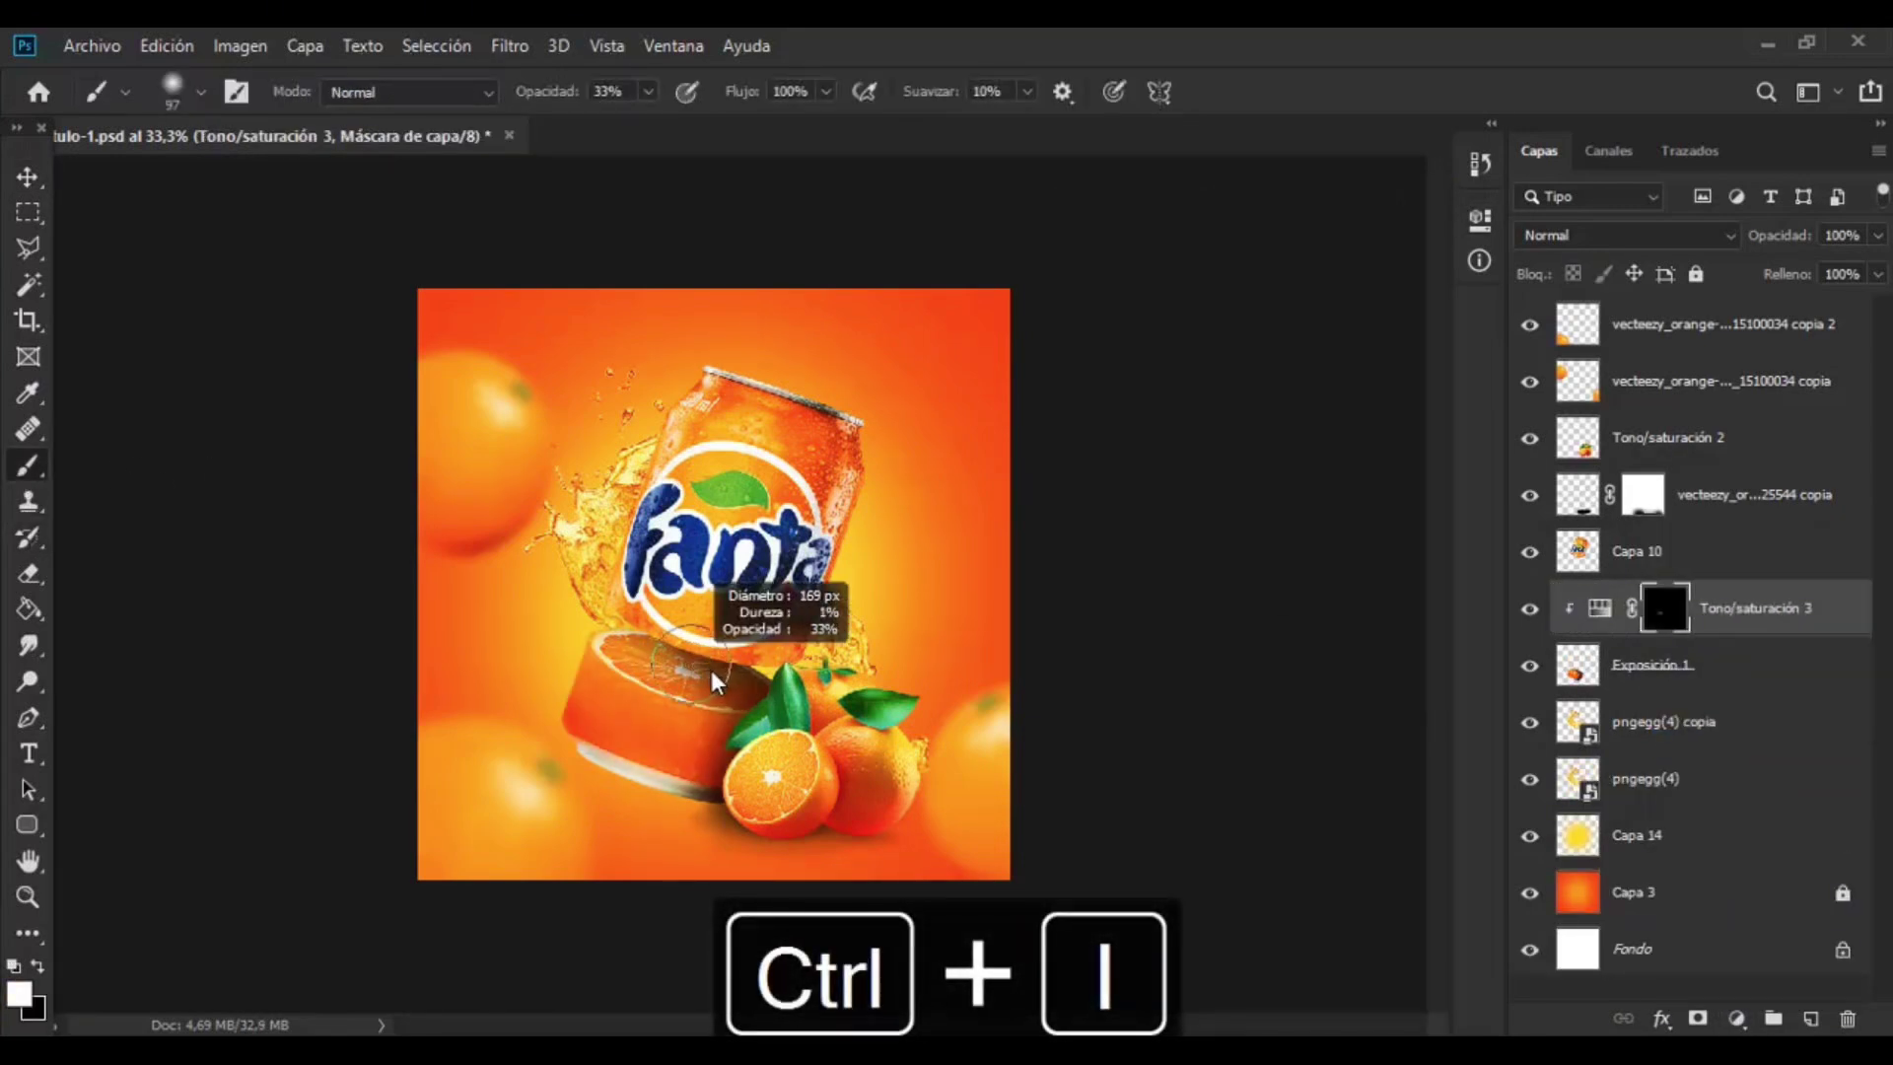
{"action": "left_click", "coordinate": [1559, 665], "text": "shift"}
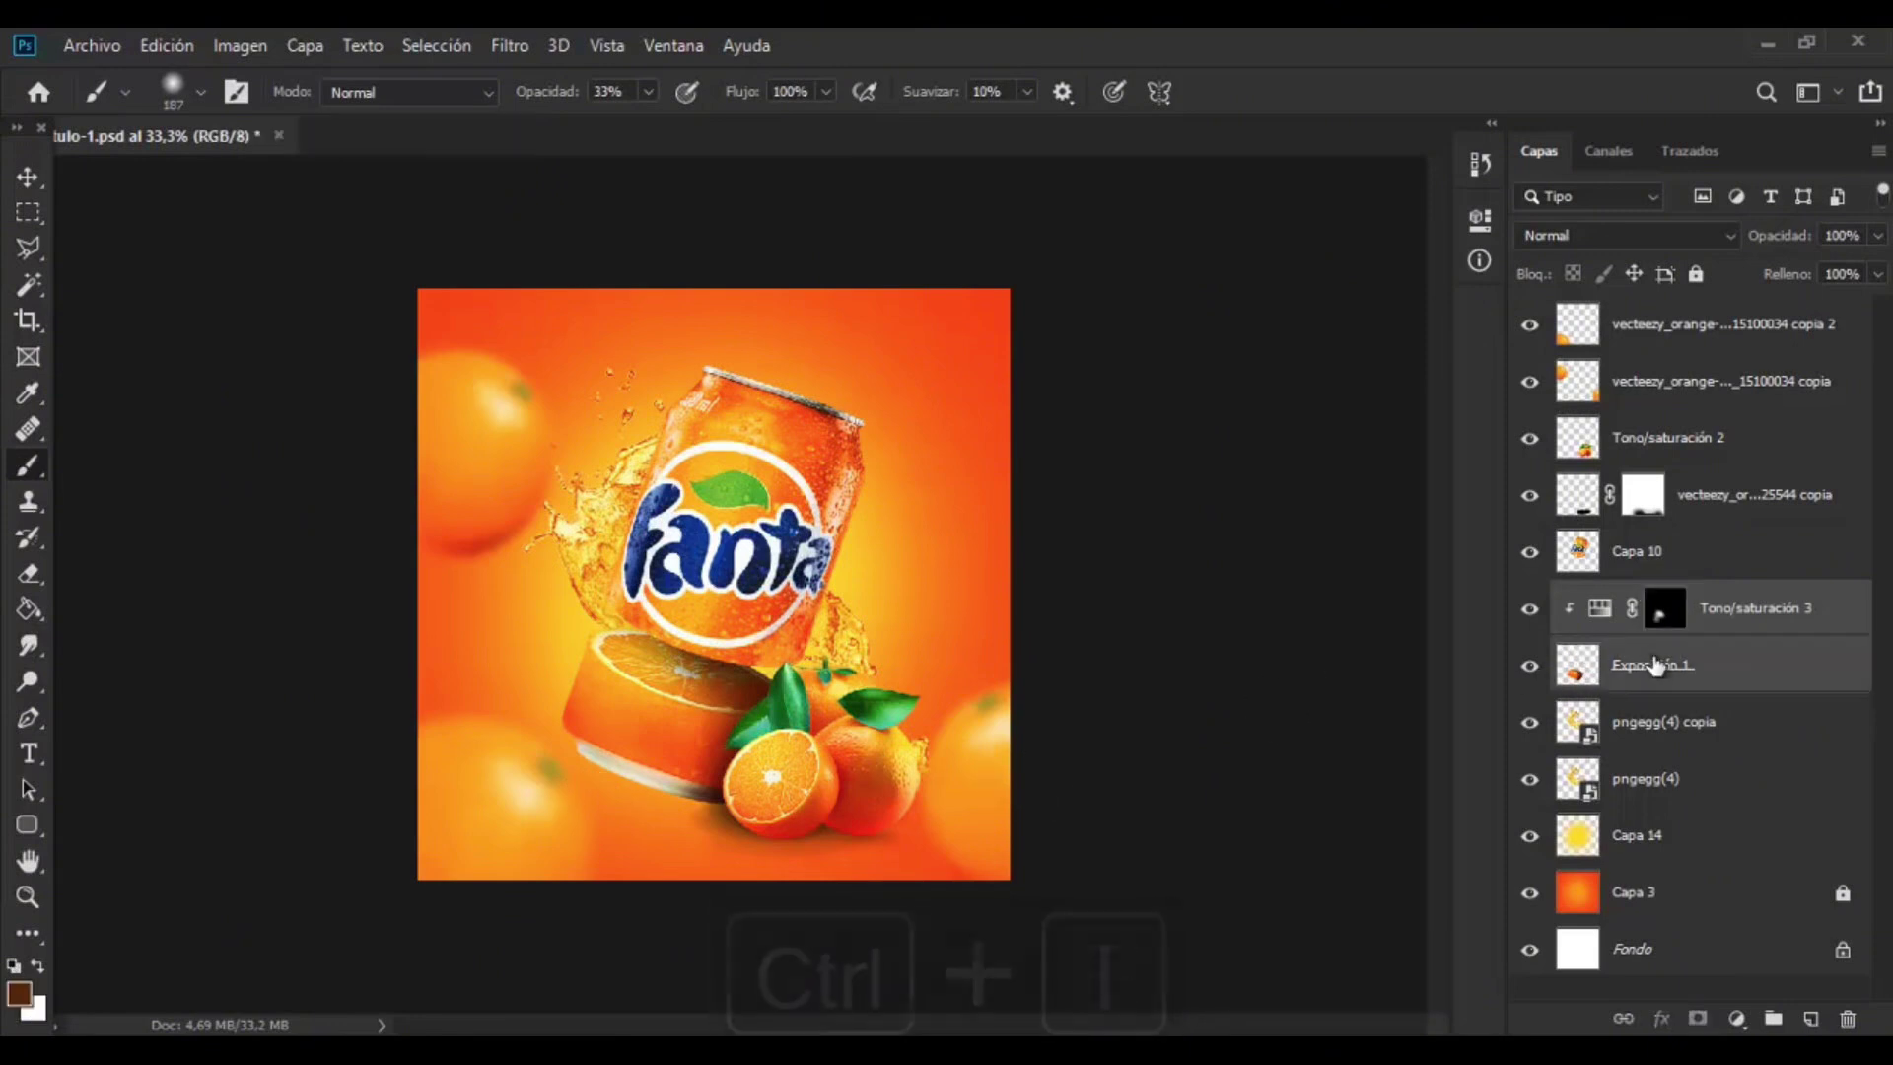
{"action": "key", "text": "ctrl+e"}
- Move the splash copy toward the lower left and bring its layer above the orange-slice base
{"action": "left_click", "coordinate": [1531, 668]}
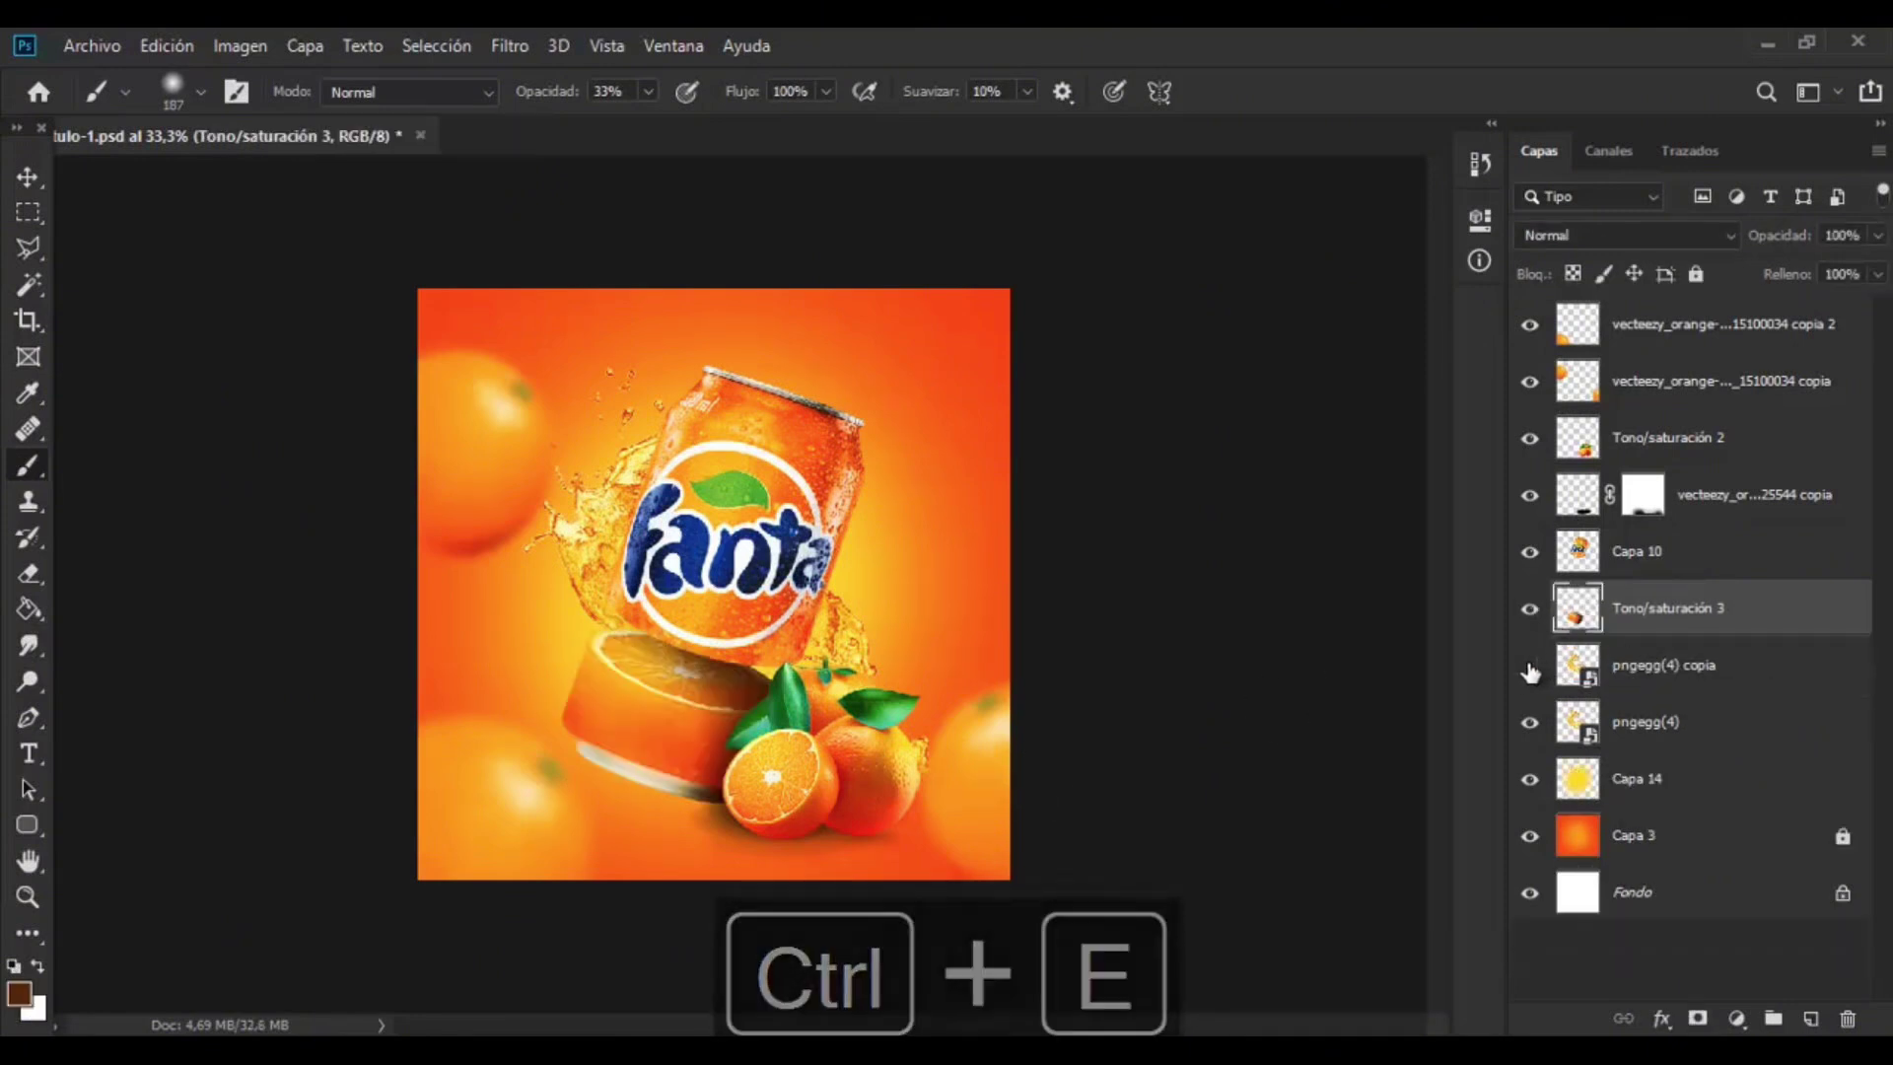
{"action": "left_click", "coordinate": [1691, 676]}
{"action": "key", "text": "ctrl+t"}
{"action": "left_click_drag", "start_coordinate": [921, 626], "coordinate": [835, 700]}
{"action": "key", "text": "Return"}
{"action": "left_click_drag", "start_coordinate": [1644, 665], "coordinate": [1636, 607]}
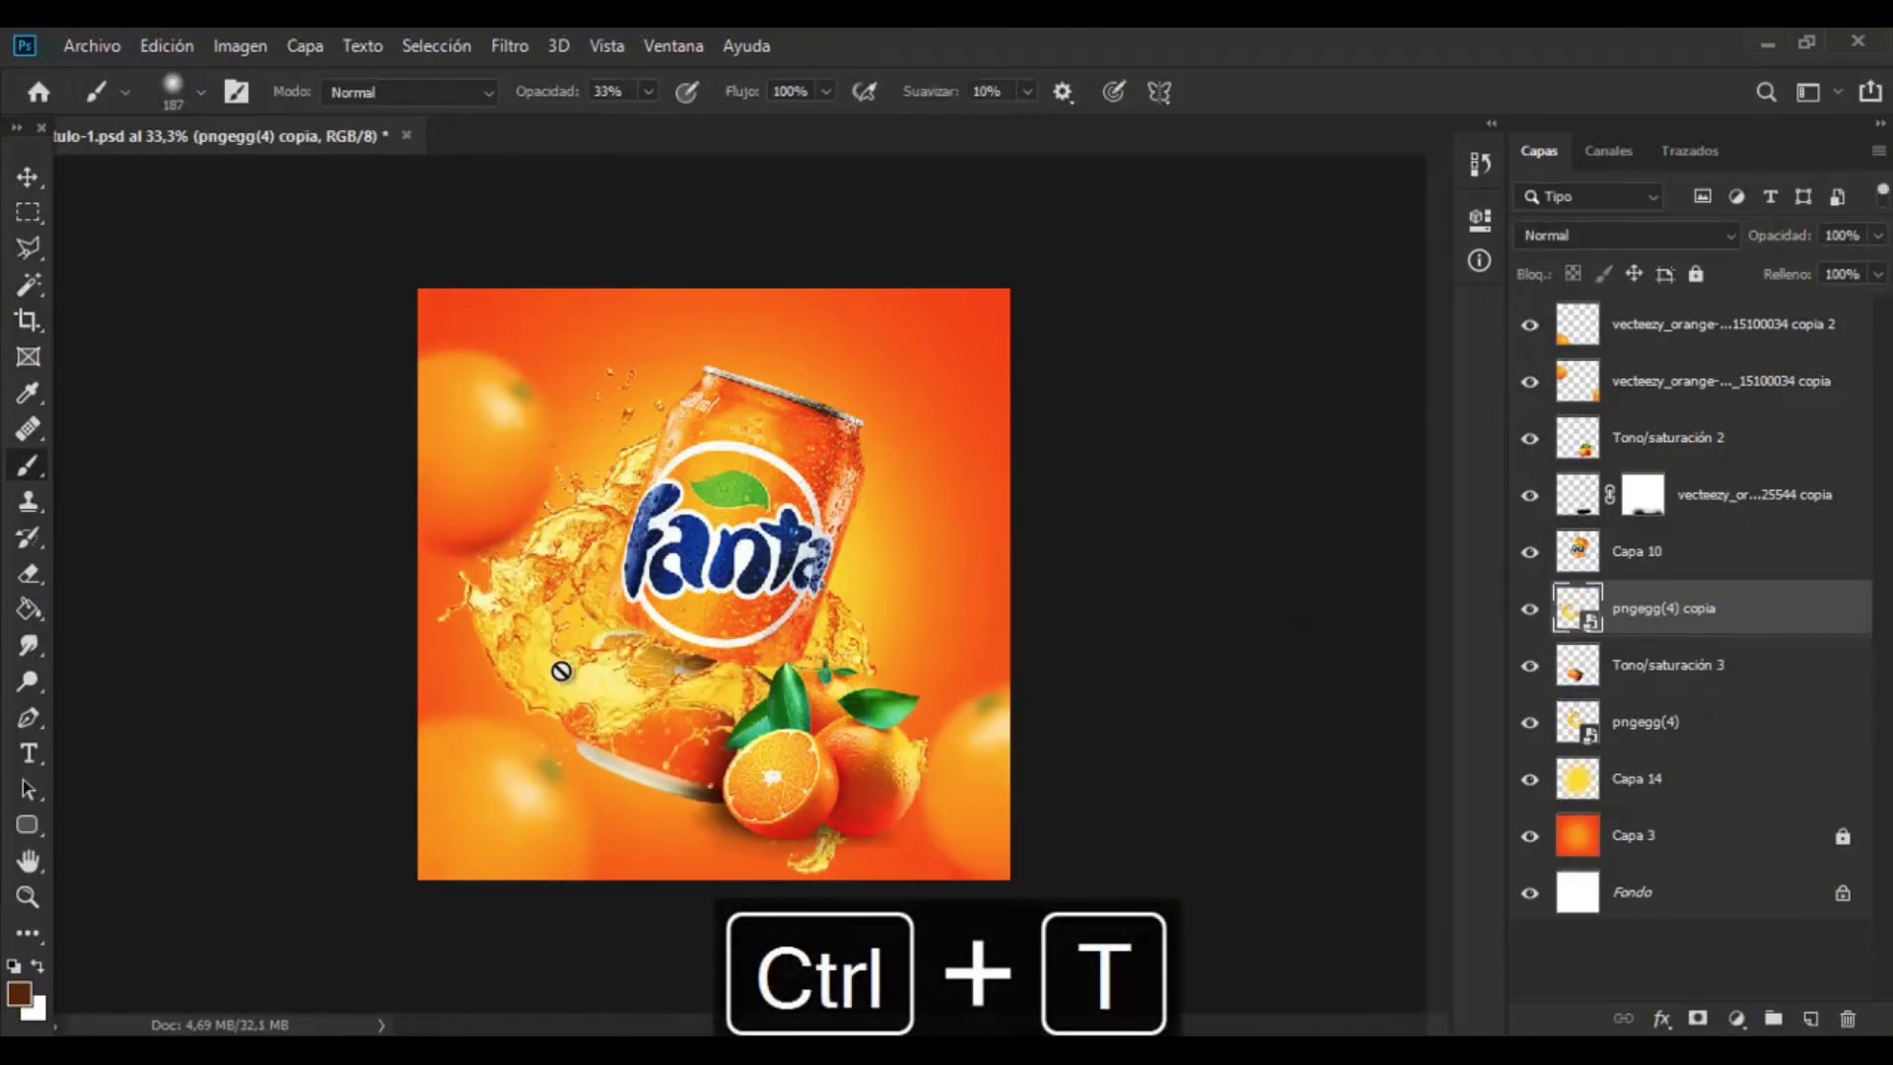
- Scale the splash copy to about 83% and rotate it to about -18° over the orange-slice base
{"action": "key", "text": "ctrl+t"}
{"action": "left_click_drag", "start_coordinate": [867, 416], "coordinate": [788, 497]}
{"action": "left_click_drag", "start_coordinate": [632, 650], "coordinate": [673, 740]}
{"action": "left_click_drag", "start_coordinate": [862, 591], "coordinate": [833, 545]}
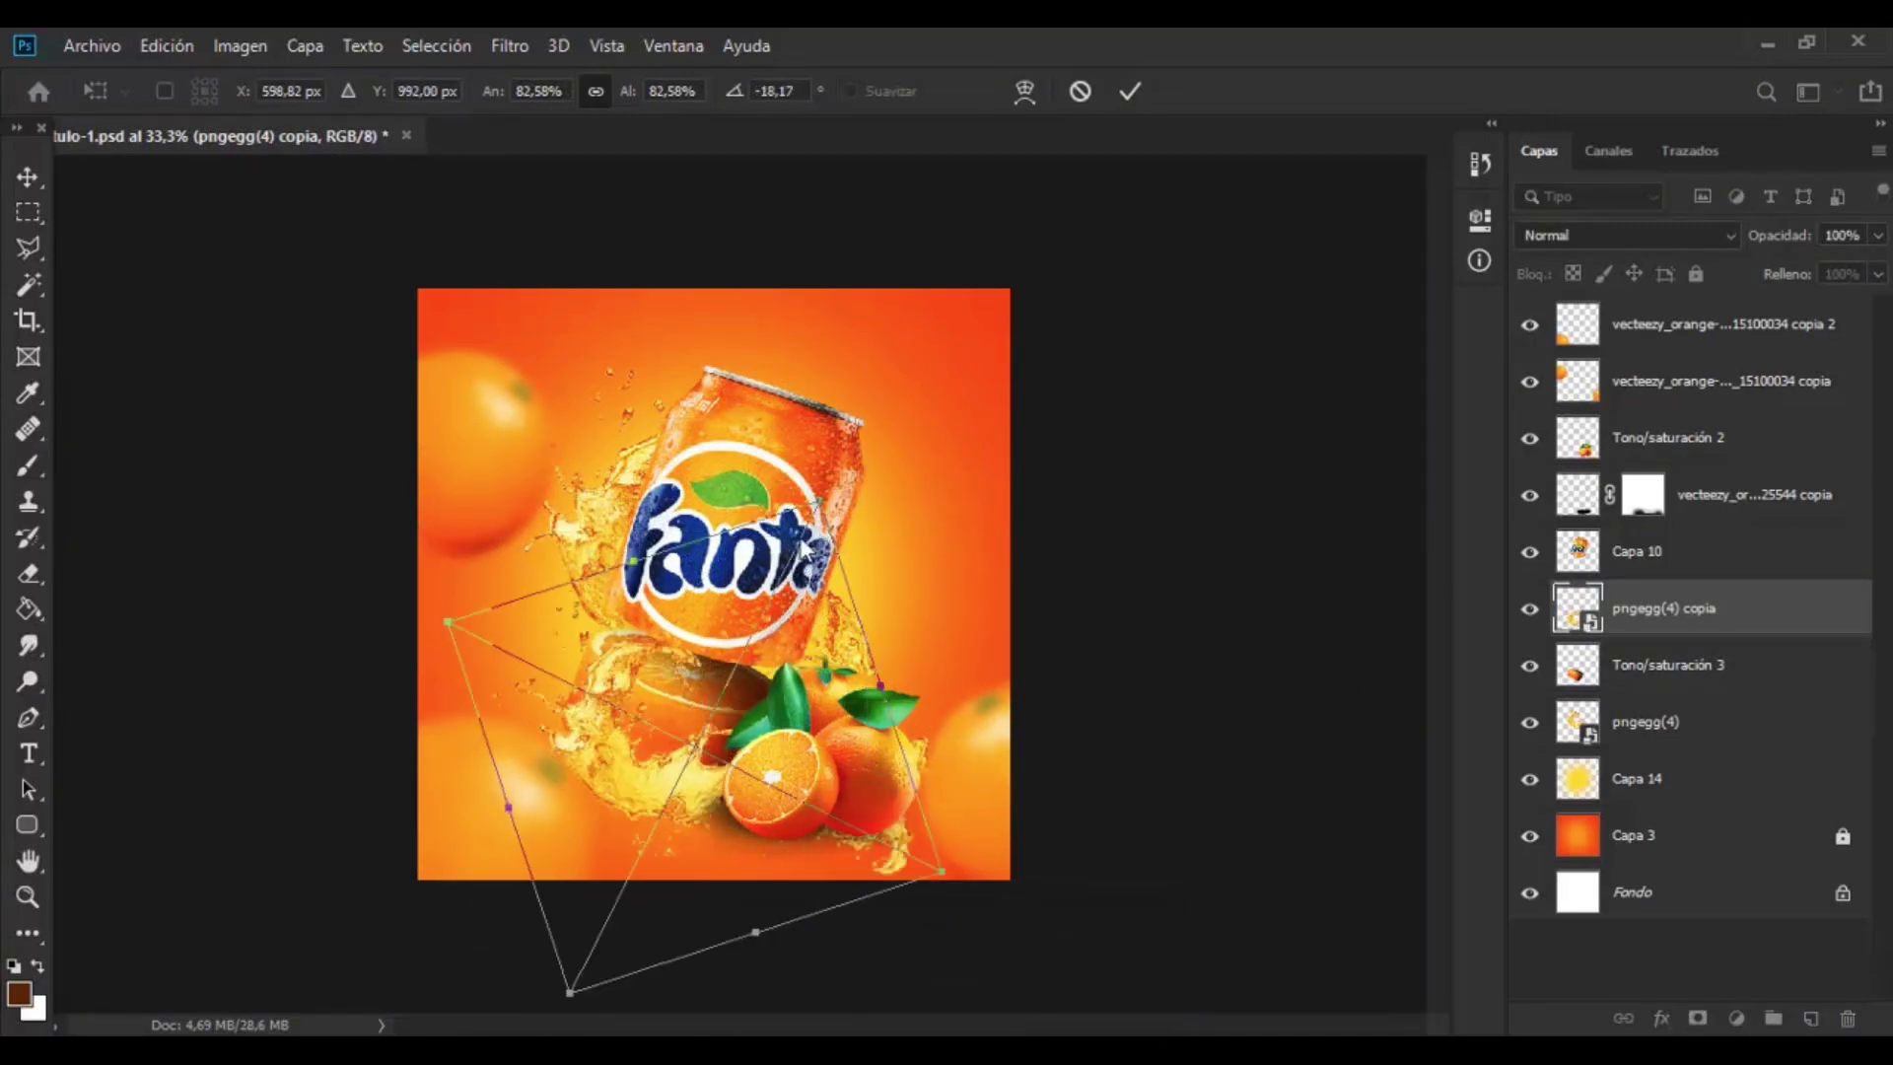
- Reorient and reposition the splash copy so it sweeps diagonally across the lower-left side of the orange-slice base
{"action": "right_click", "coordinate": [803, 547]}
{"action": "left_click", "coordinate": [762, 678]}
{"action": "left_click_drag", "start_coordinate": [974, 601], "coordinate": [481, 713]}
{"action": "left_click_drag", "start_coordinate": [673, 692], "coordinate": [580, 731]}
{"action": "left_click_drag", "start_coordinate": [720, 831], "coordinate": [718, 819]}
{"action": "key", "text": "Return"}
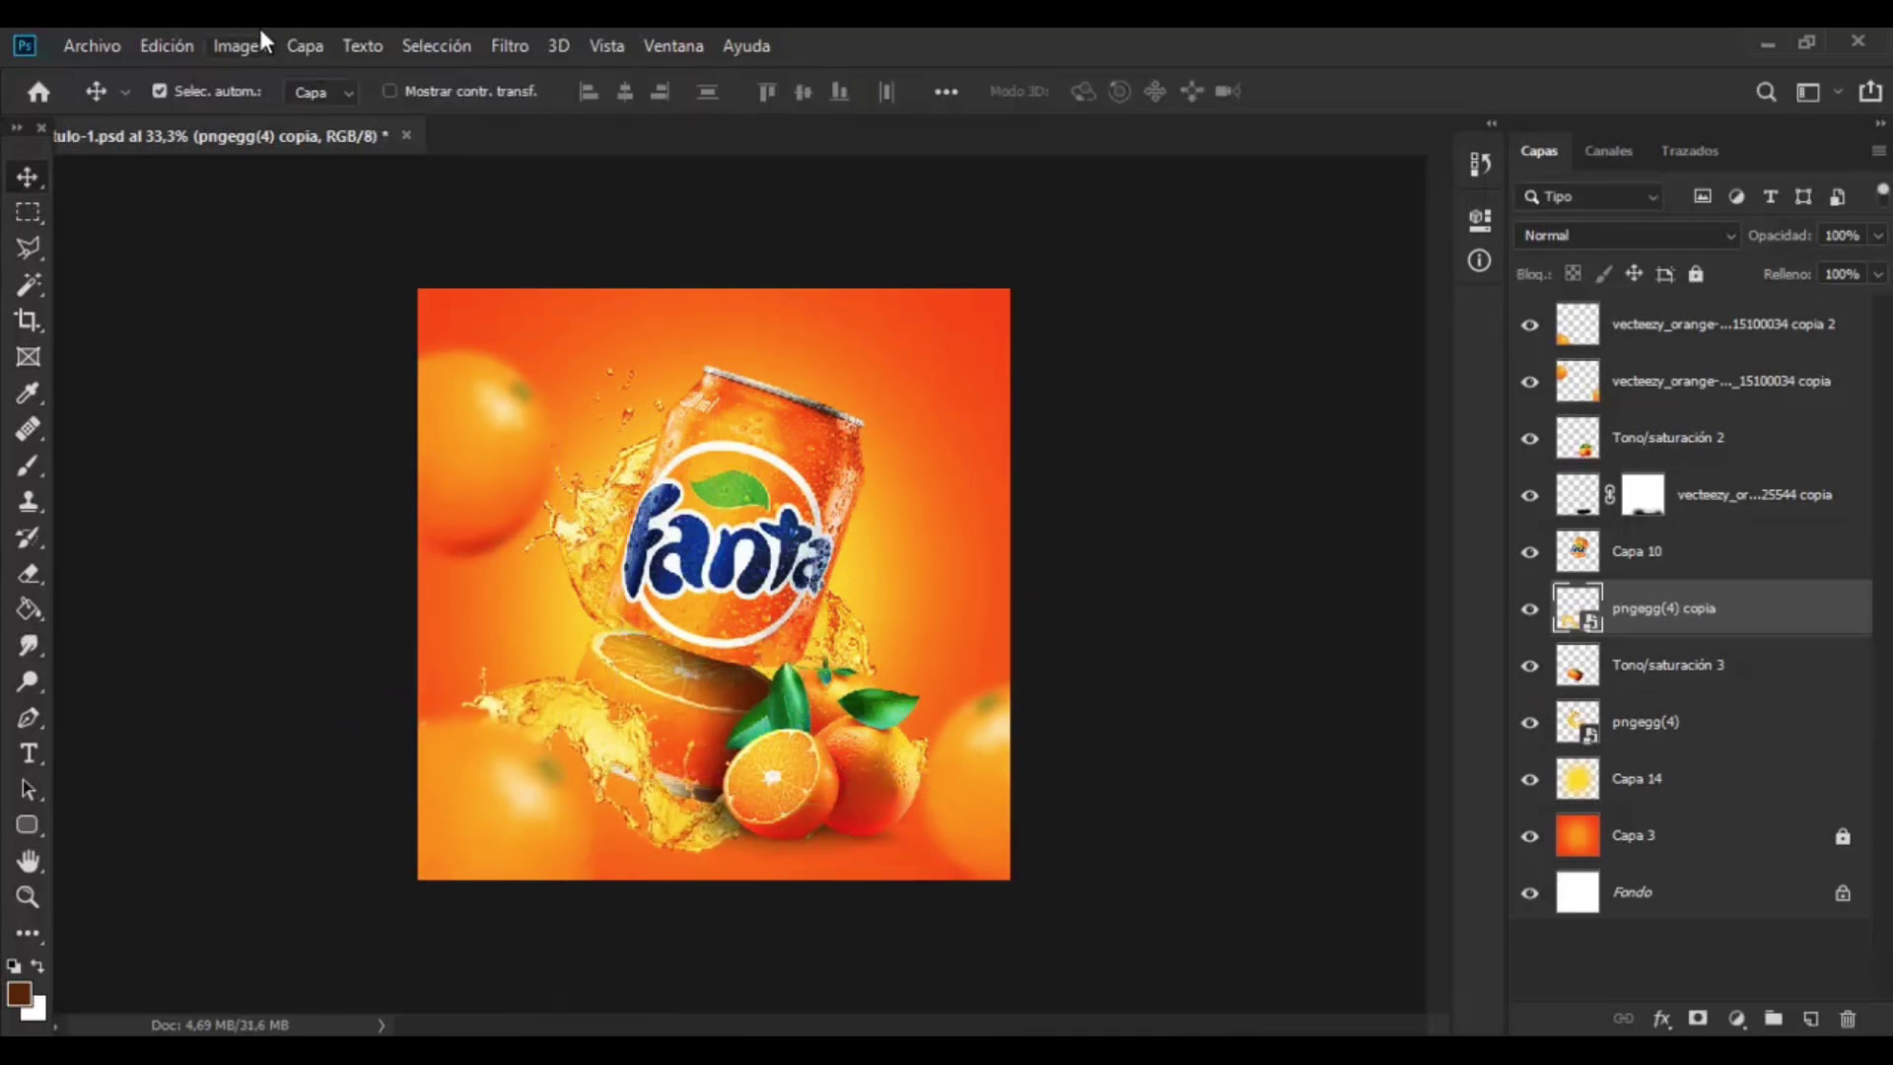
- Add a Hue/Saturation adjustment clipped to the front splash with the hue set to -10
{"action": "left_click", "coordinate": [1737, 1018]}
{"action": "left_click", "coordinate": [1715, 754]}
{"action": "left_click_drag", "start_coordinate": [1242, 406], "coordinate": [1225, 405]}
{"action": "left_click", "coordinate": [1240, 678]}
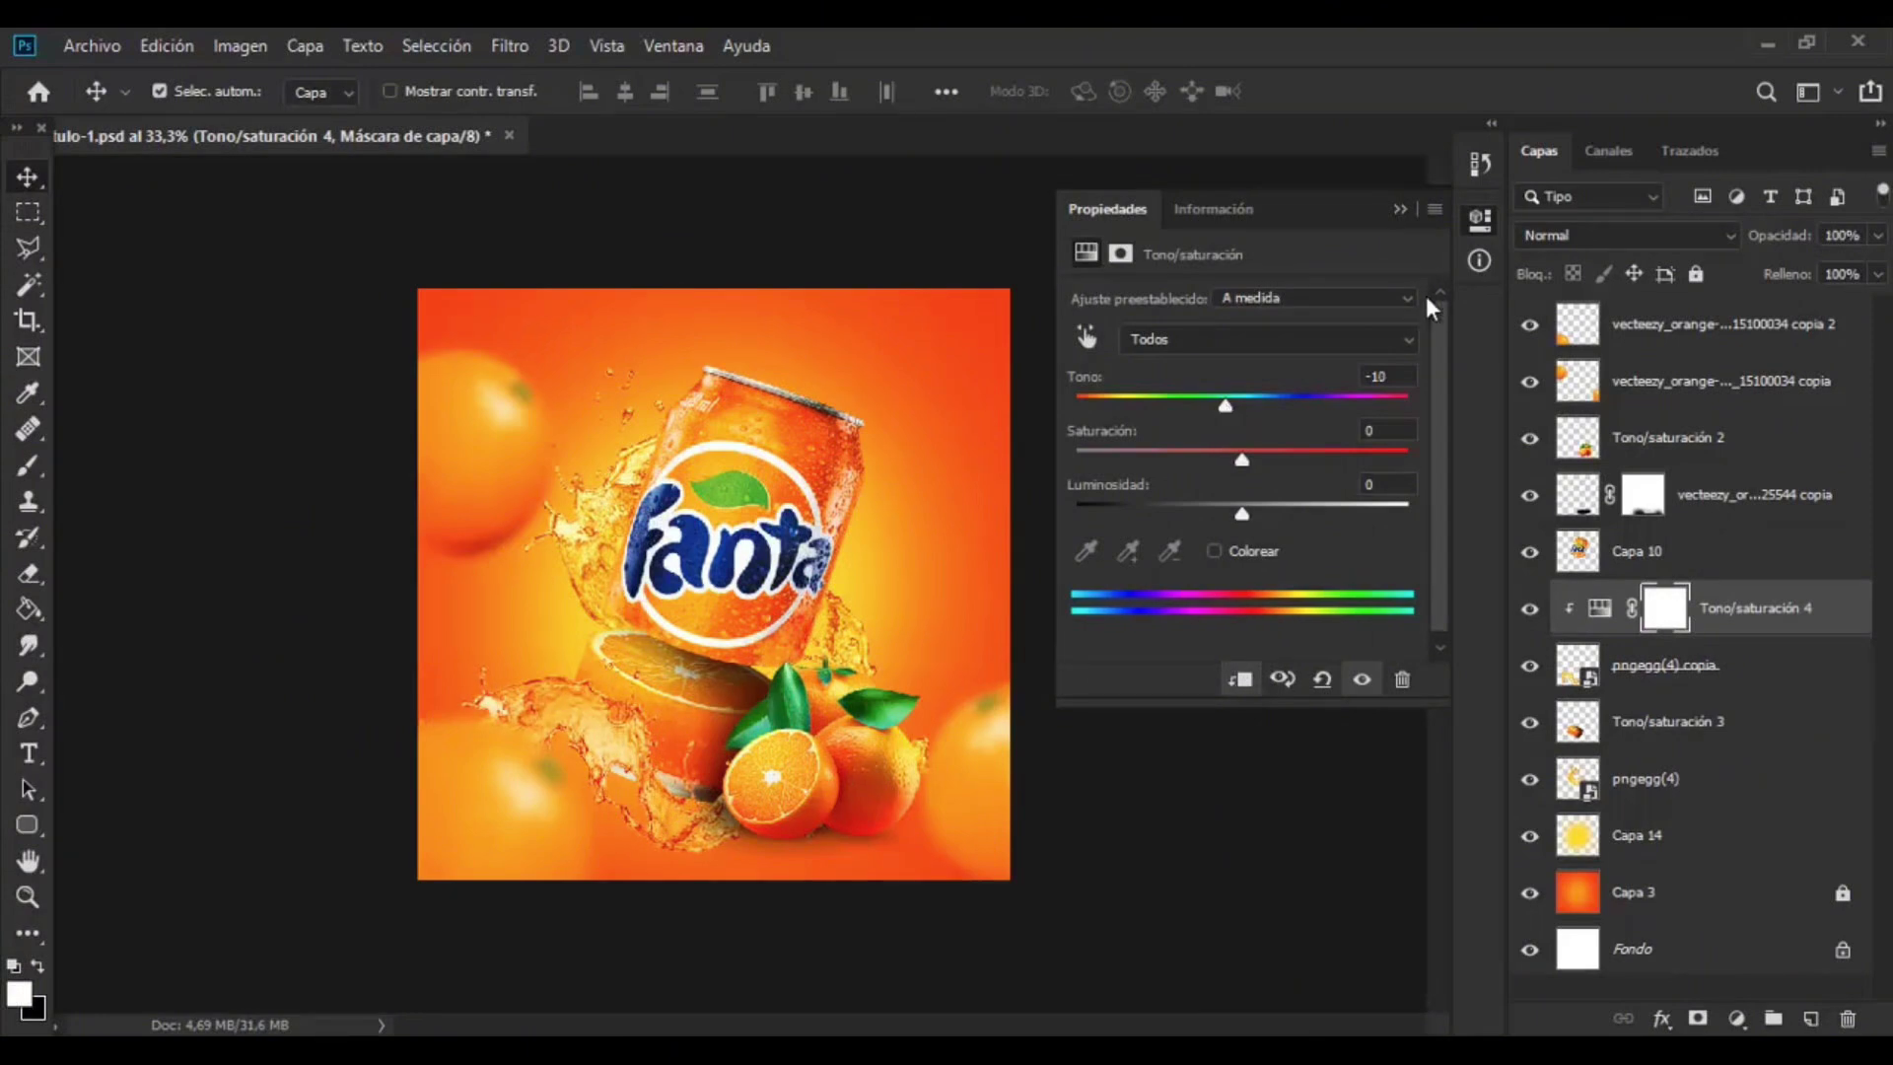
- Paint black on the front splash adjustment's mask to restore part of the splash's yellow colour
{"action": "left_click", "coordinate": [1480, 219]}
{"action": "left_click", "coordinate": [37, 966]}
{"action": "left_click", "coordinate": [27, 466]}
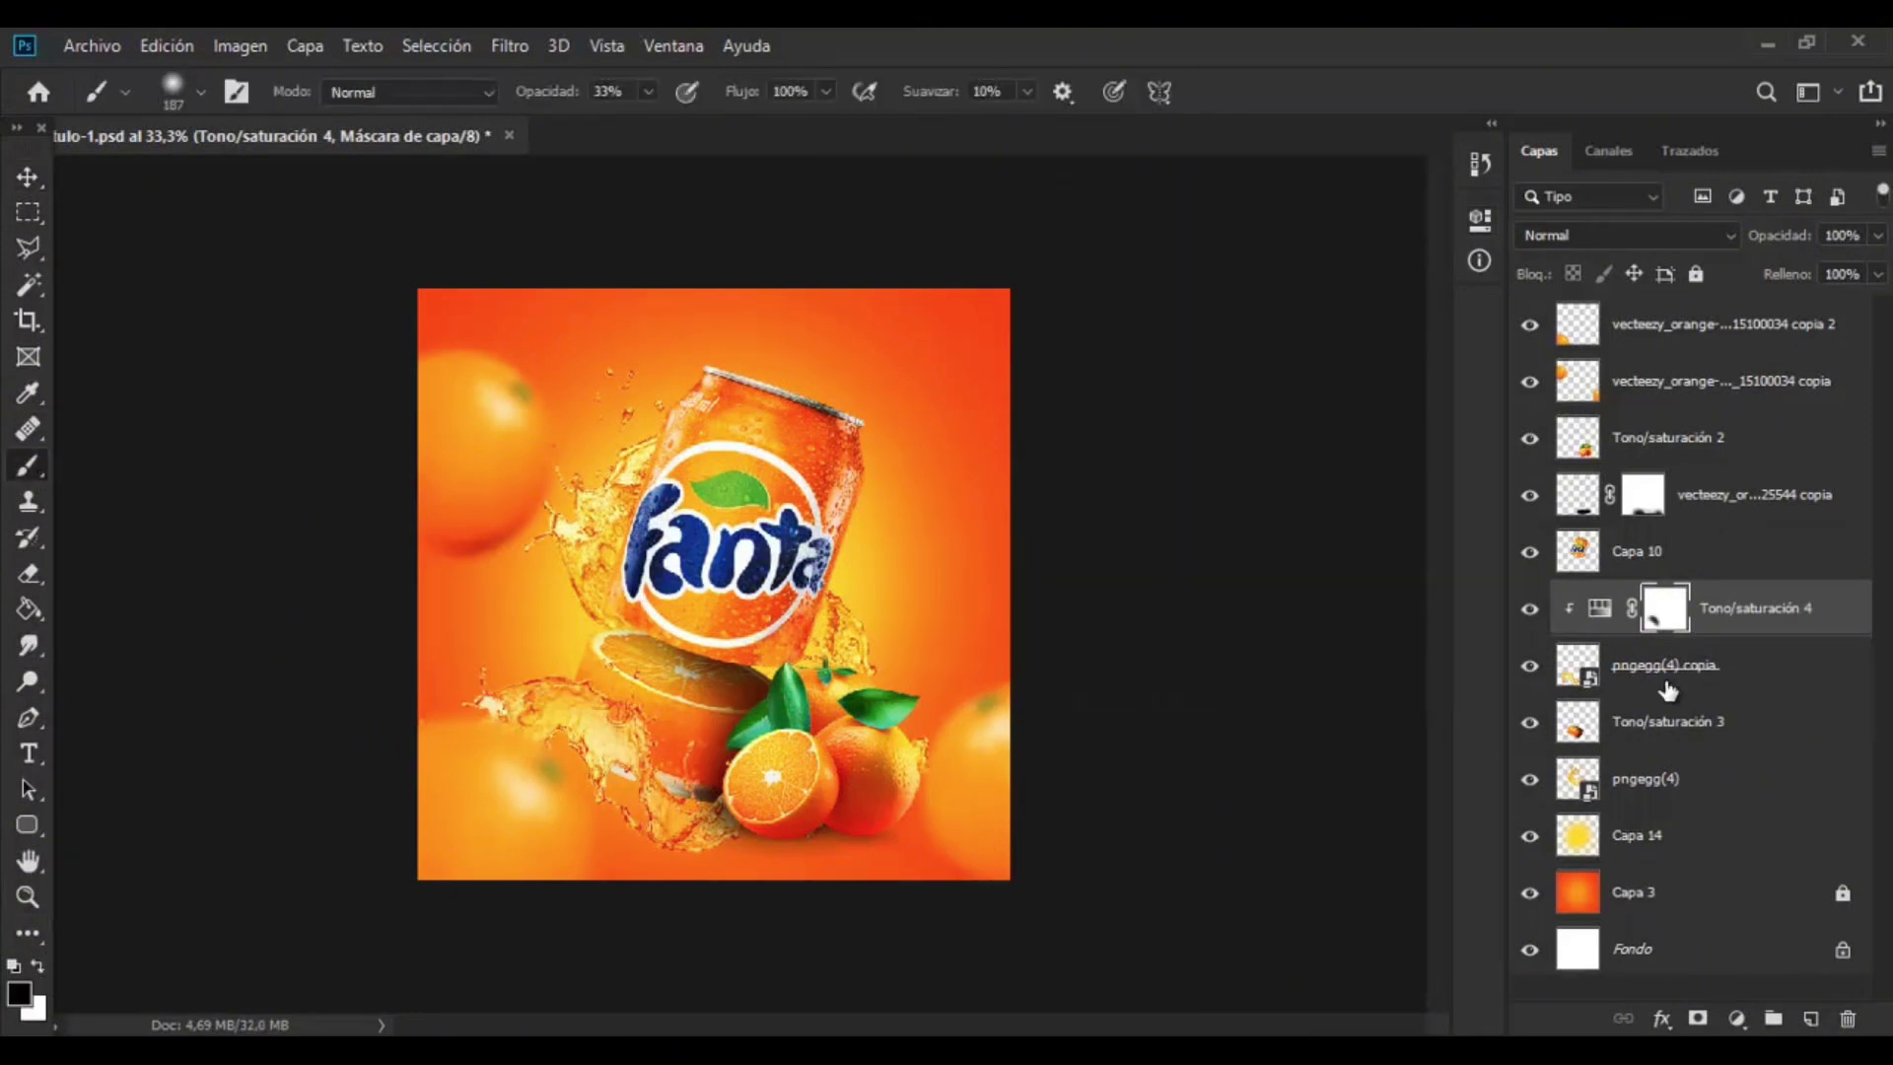
- Add a Hue/Saturation adjustment with hue -10 clipped to the splash behind the can and mask out part of its effect in black
{"action": "left_click", "coordinate": [1666, 777]}
{"action": "left_click", "coordinate": [1737, 1019]}
{"action": "left_click", "coordinate": [1715, 765]}
{"action": "left_click_drag", "start_coordinate": [1238, 411], "coordinate": [1225, 406]}
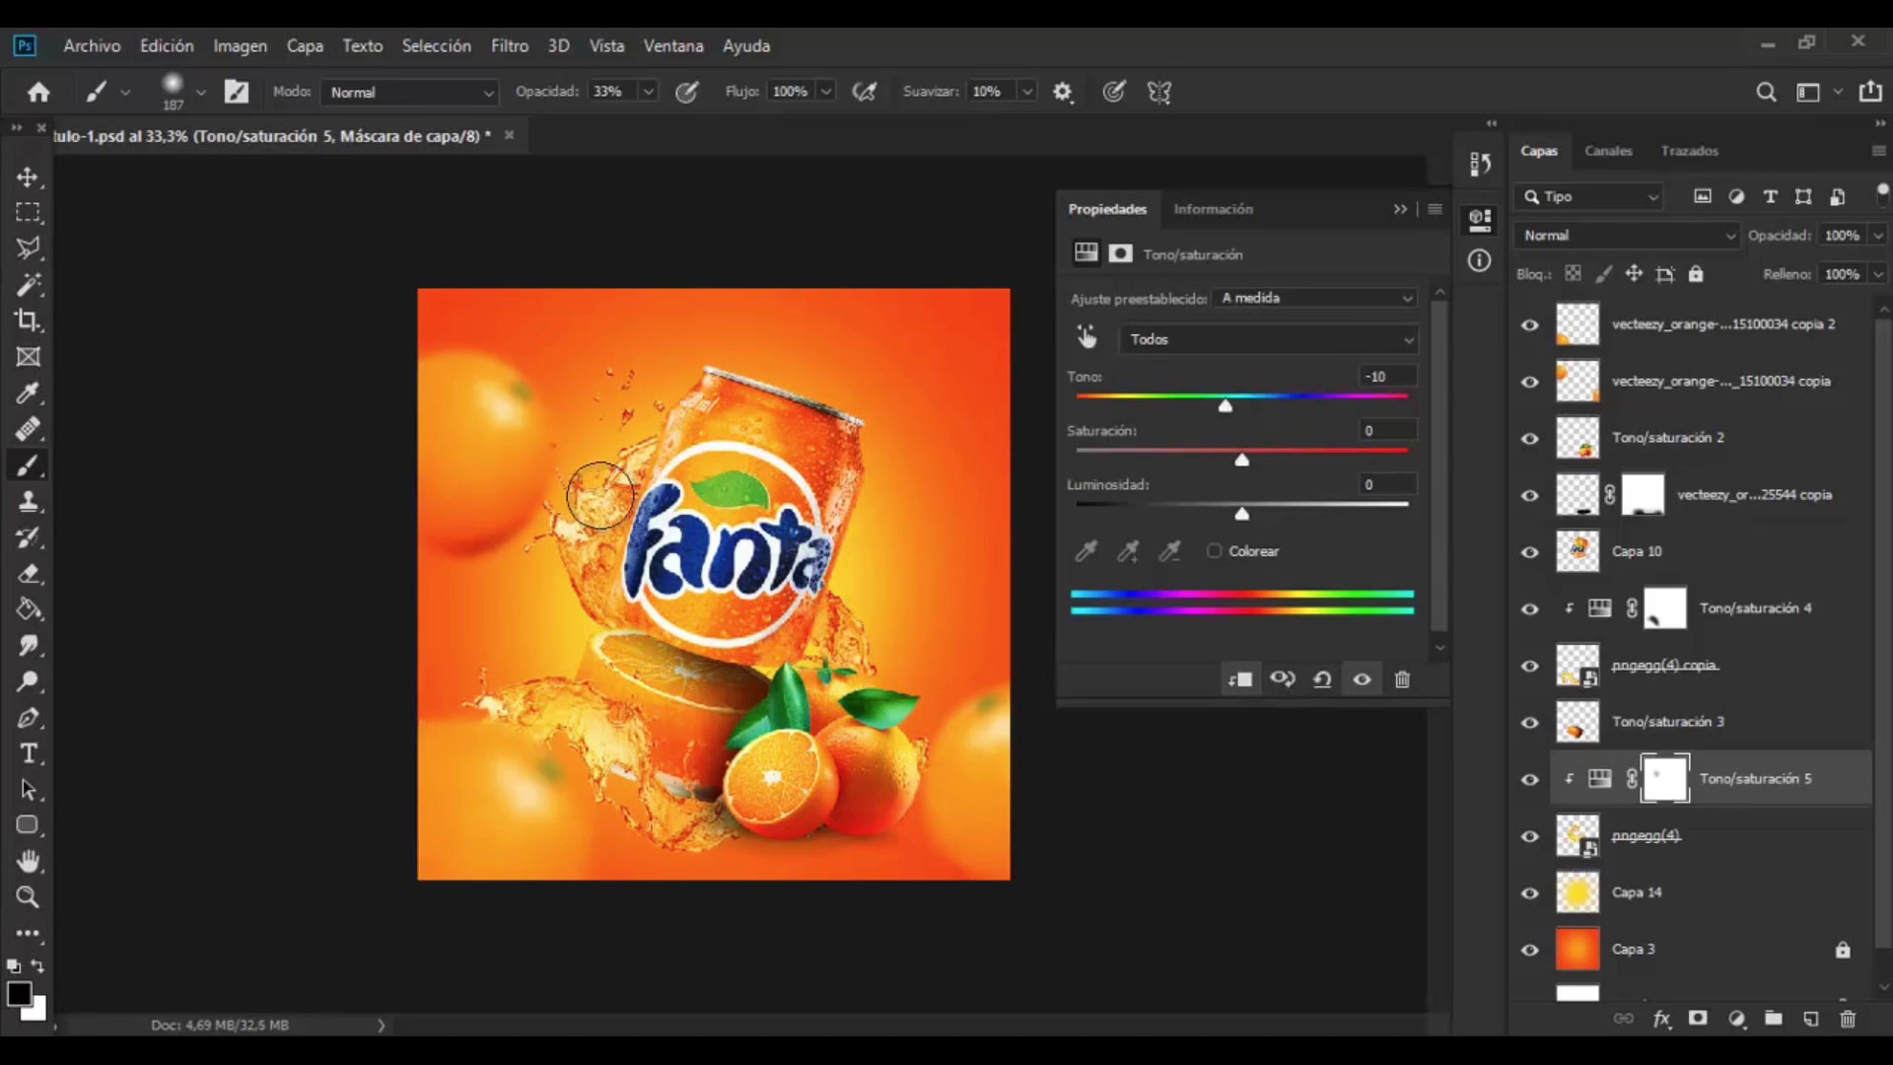
{"action": "left_click", "coordinate": [27, 177]}
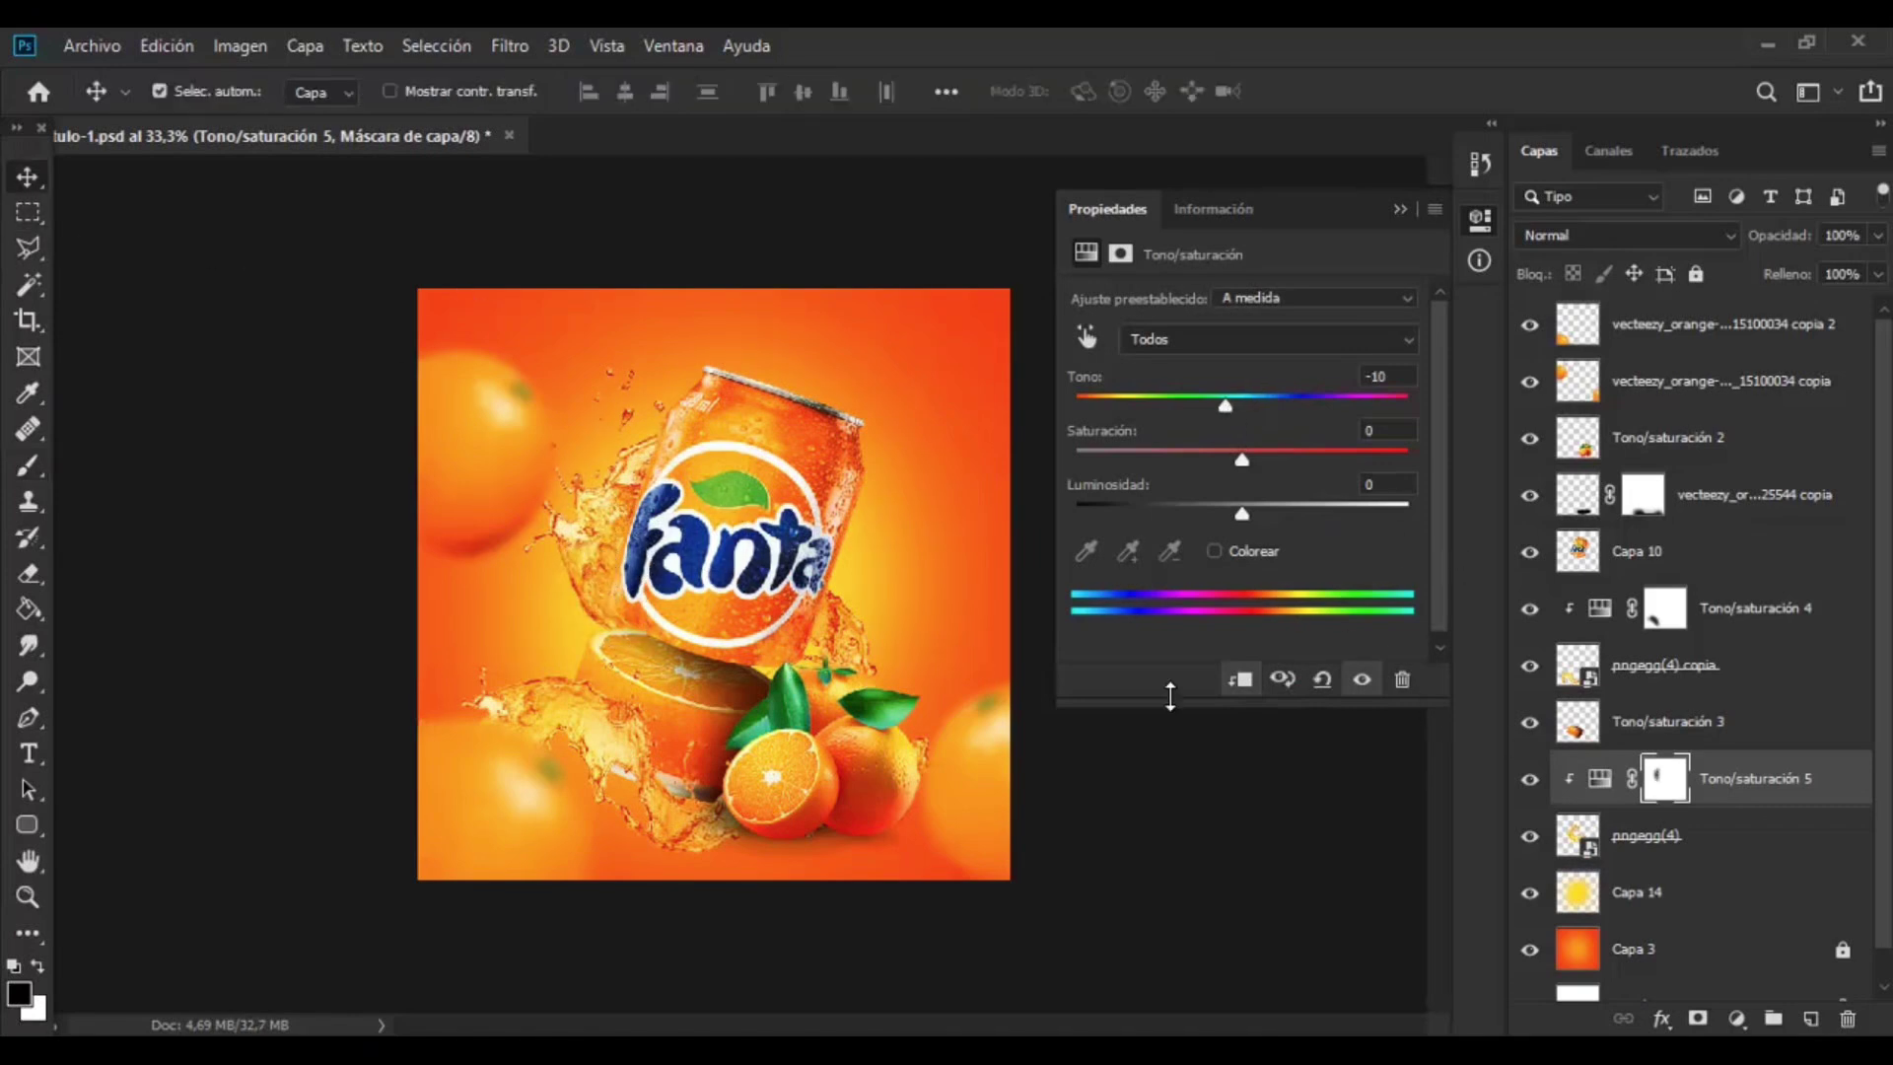
- Paint a black shadow on a new layer above Capa 14 beneath the orange-slice base, and stretch it wider and flatter
{"action": "left_click", "coordinate": [1636, 892]}
{"action": "key", "text": "b"}
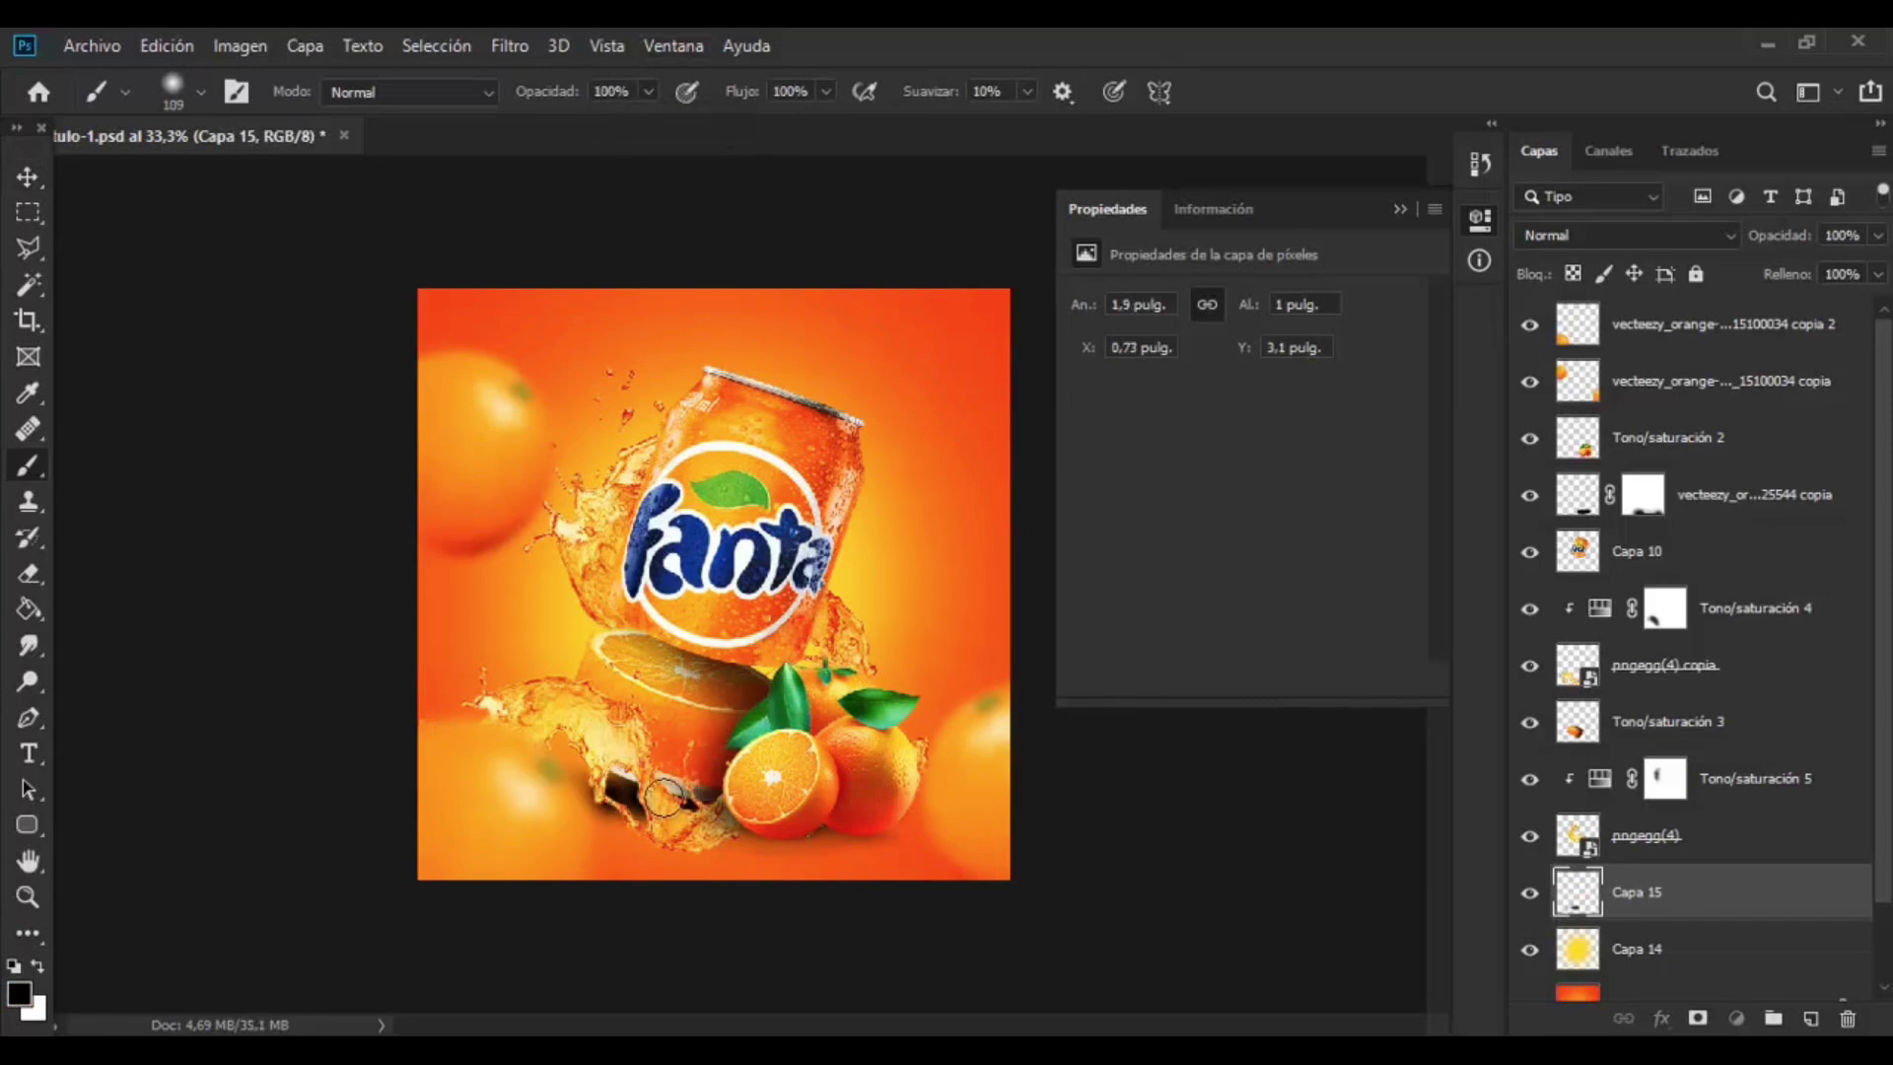
{"action": "key", "text": "v"}
{"action": "key", "text": "ctrl+t"}
{"action": "left_click_drag", "start_coordinate": [783, 788], "coordinate": [866, 787]}
{"action": "left_click_drag", "start_coordinate": [657, 719], "coordinate": [658, 747]}
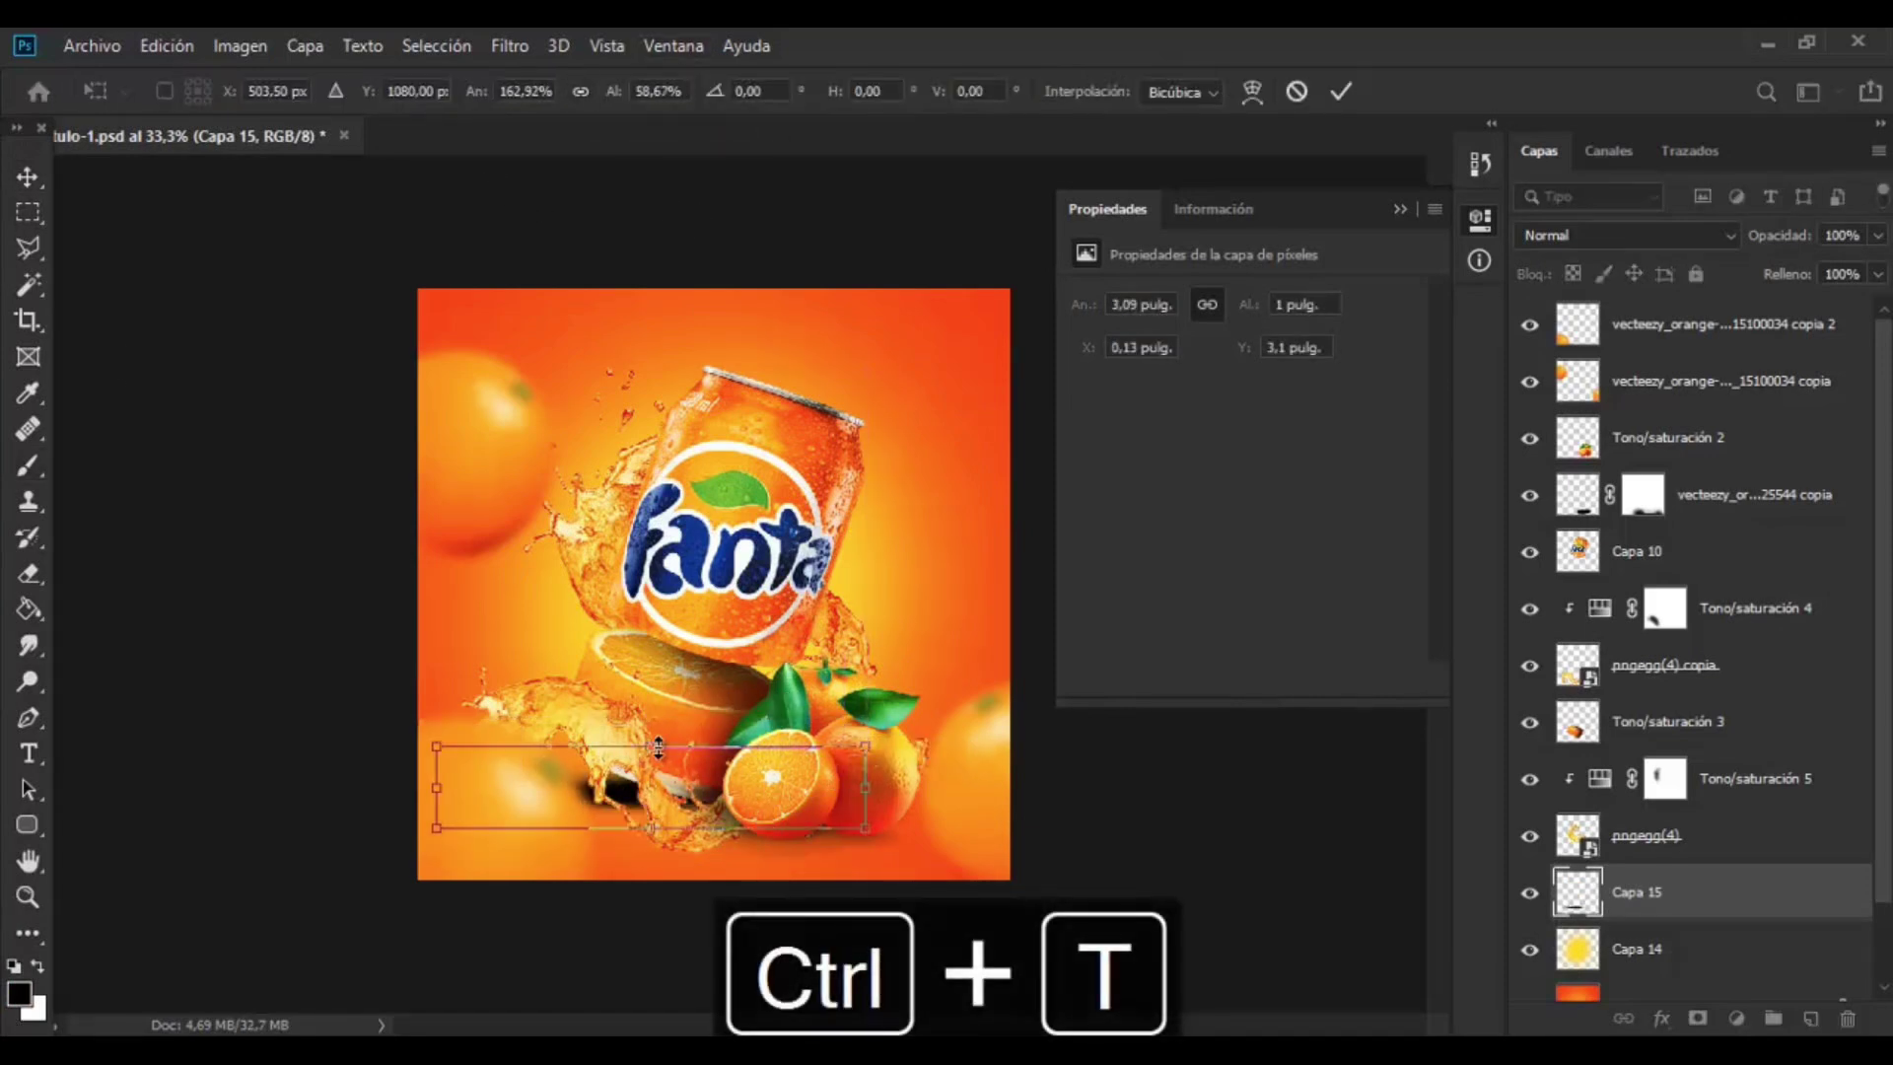
{"action": "key", "text": "Return"}
- Soften the ground shadow beneath the orange-slice base with a Gaussian Blur
{"action": "left_click", "coordinate": [509, 45]}
{"action": "mouse_move", "coordinate": [549, 359]}
{"action": "left_click", "coordinate": [1025, 554]}
{"action": "left_click_drag", "start_coordinate": [1242, 609], "coordinate": [1219, 604]}
{"action": "left_click", "coordinate": [1469, 231]}
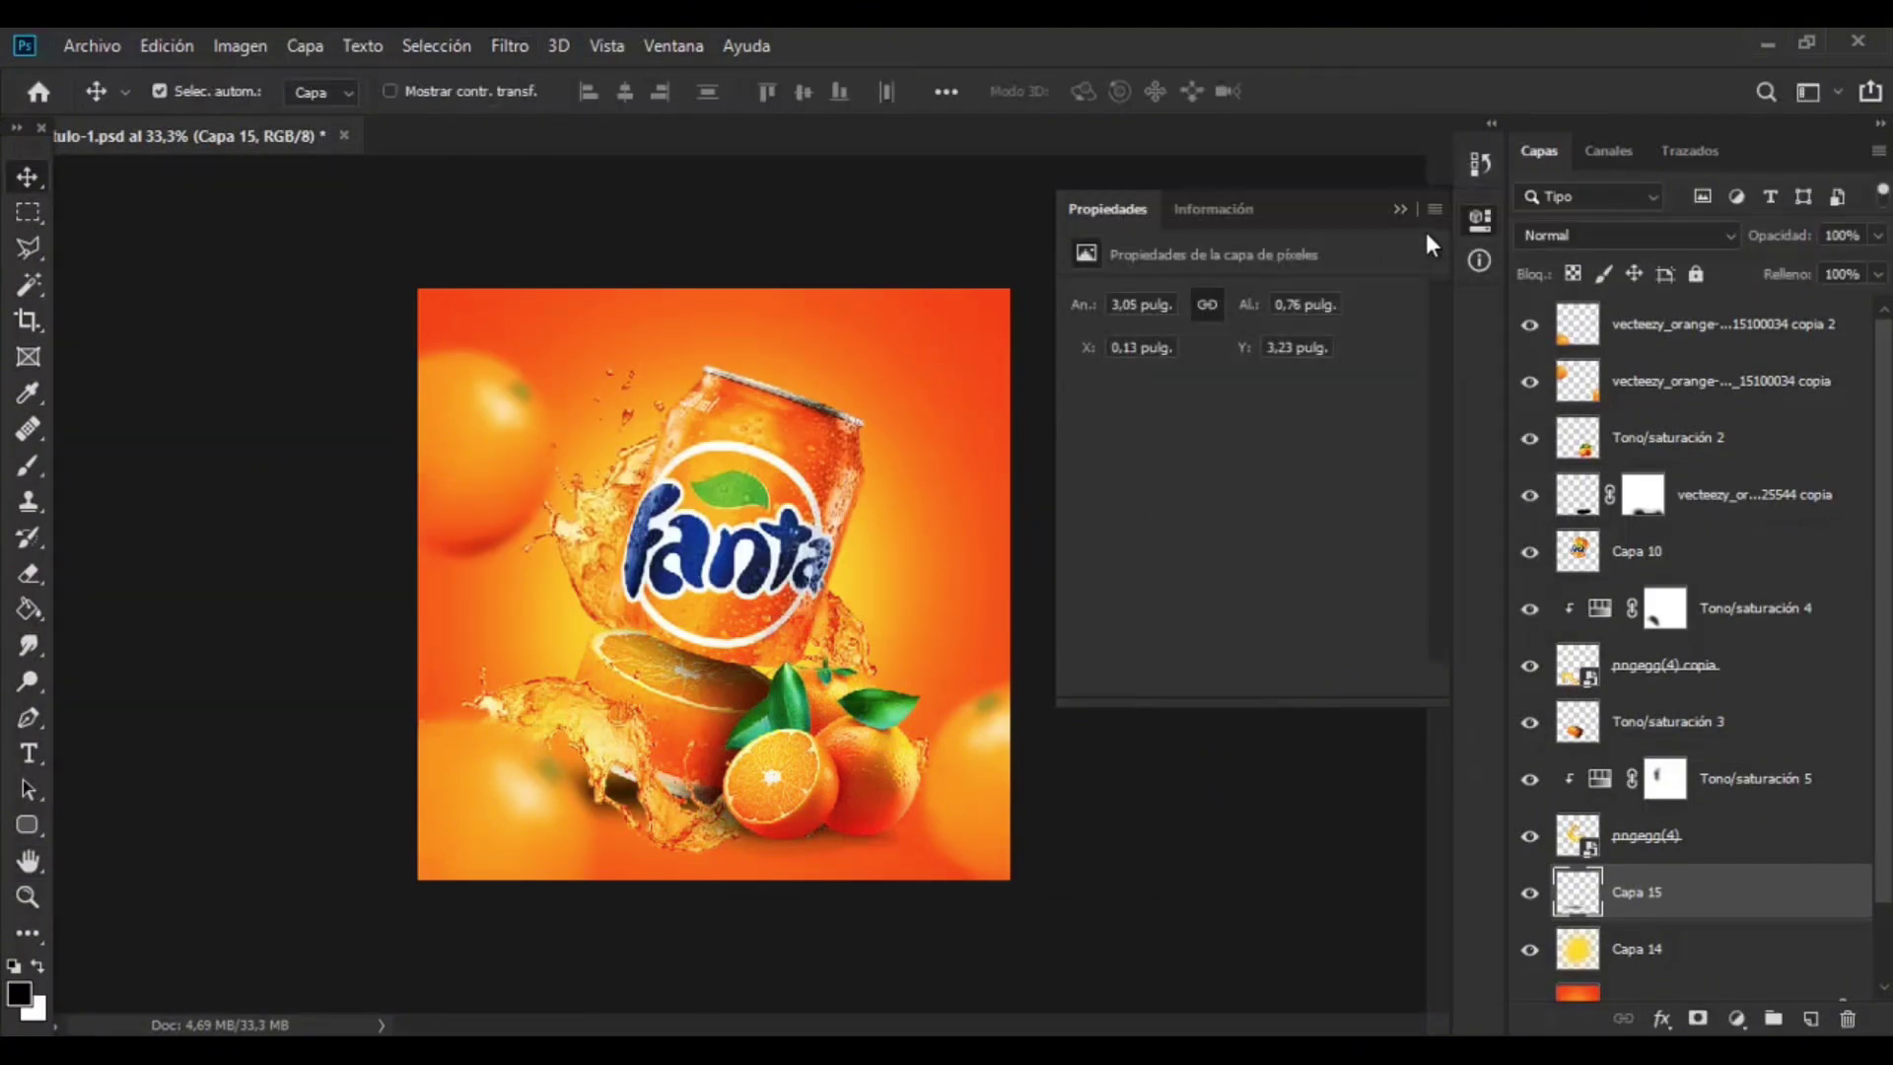
- Paint a black shadow for the front splash on a new layer above the orange-slice base and soften it with Gaussian Blur
{"action": "left_click", "coordinate": [1633, 837]}
{"action": "left_click", "coordinate": [1605, 739]}
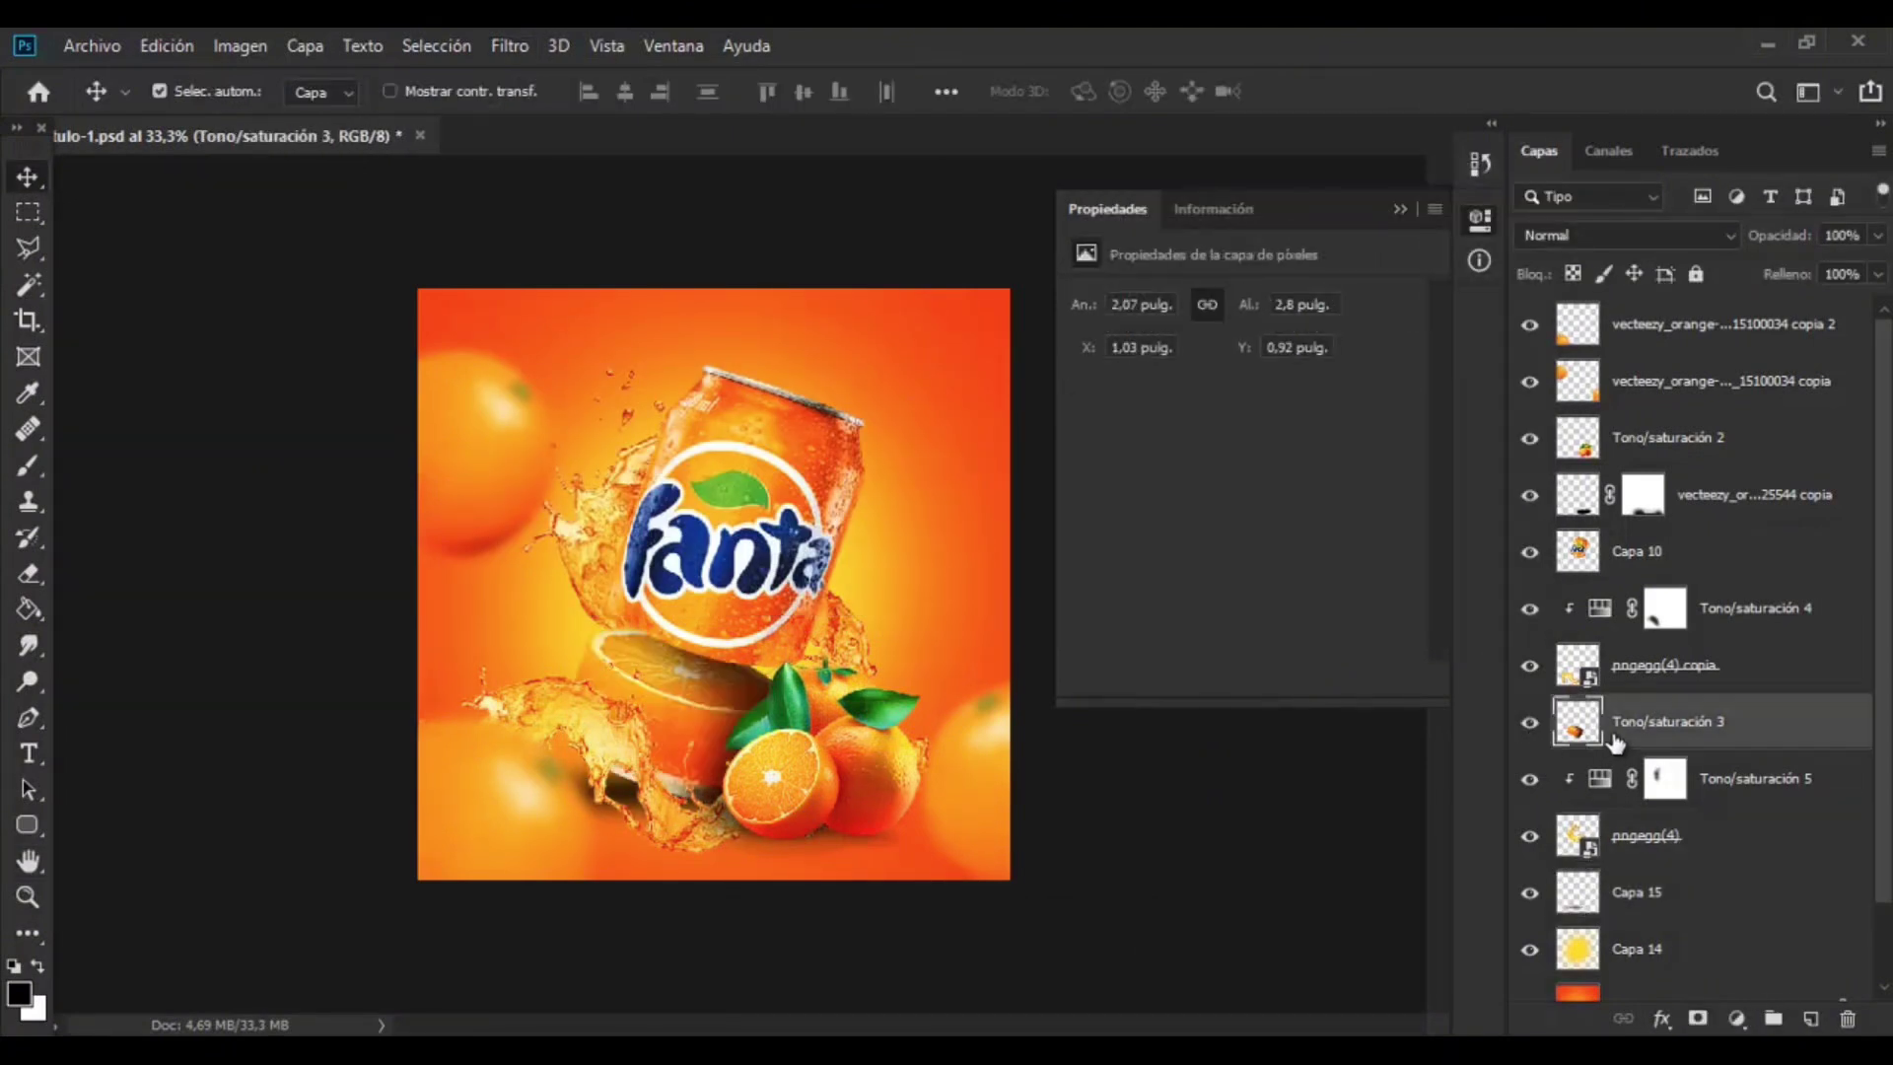
{"action": "left_click", "coordinate": [1811, 1018]}
{"action": "left_click", "coordinate": [28, 466]}
{"action": "left_click_drag", "start_coordinate": [584, 685], "coordinate": [616, 718]}
{"action": "left_click", "coordinate": [510, 46]}
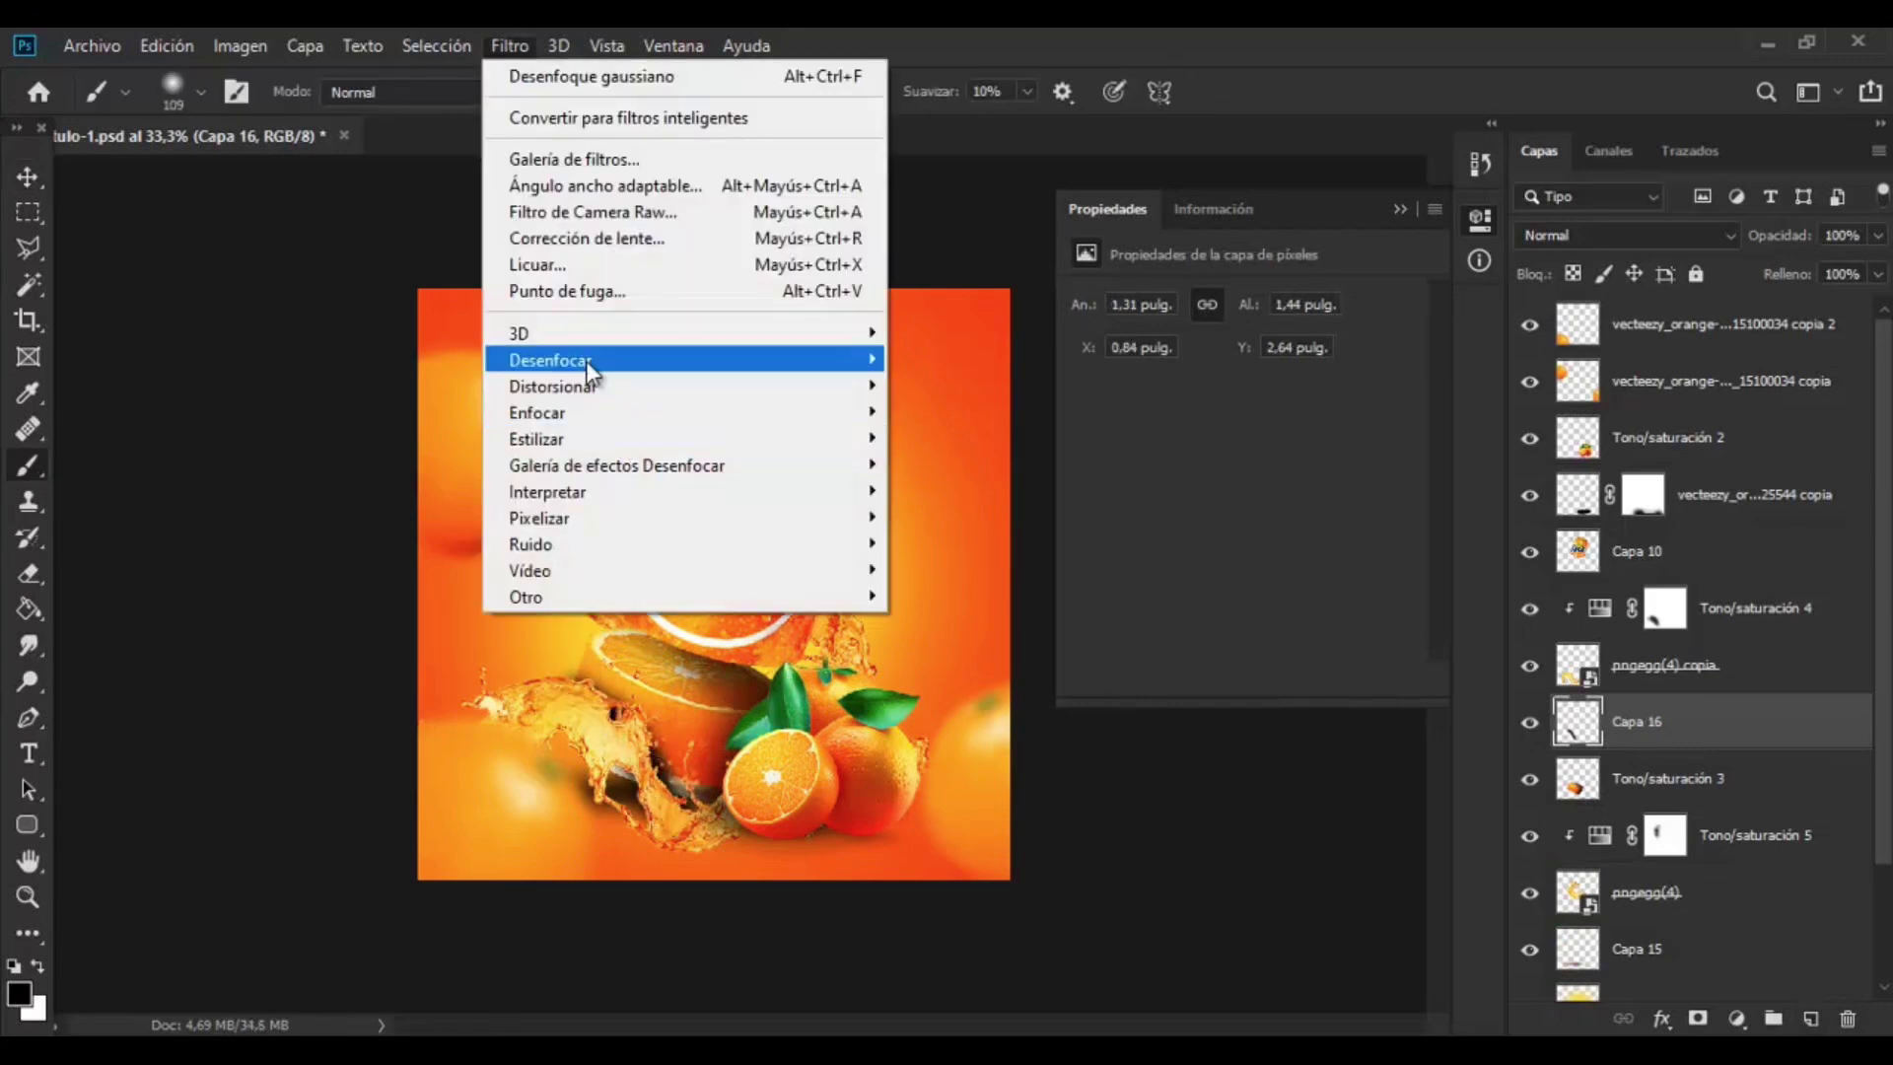
{"action": "left_click", "coordinate": [532, 68]}
{"action": "left_click_drag", "start_coordinate": [1203, 602], "coordinate": [1244, 604]}
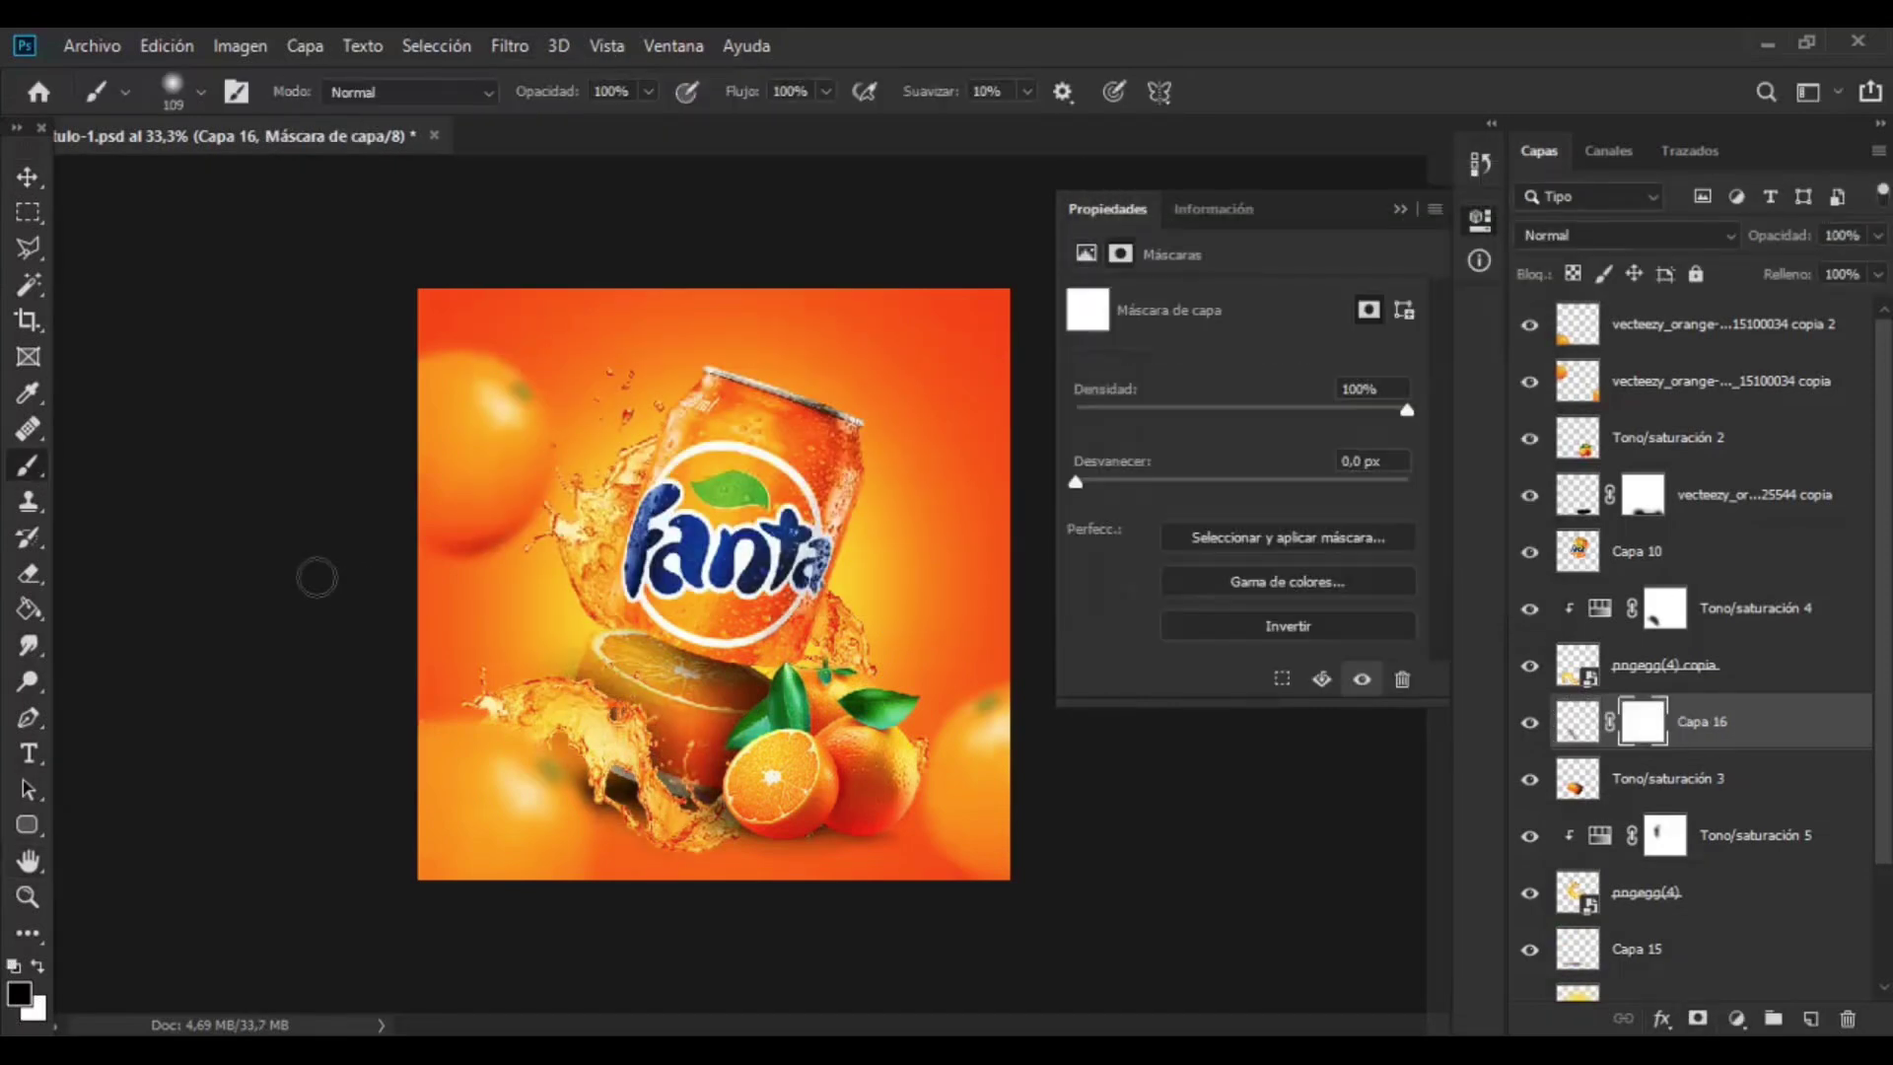
- Mask out part of the front splash's shadow and reduce the shadow layer's opacity to 64%
{"action": "left_click", "coordinate": [1577, 721]}
{"action": "left_click_drag", "start_coordinate": [1830, 258], "coordinate": [1828, 262]}
{"action": "left_click", "coordinate": [1747, 722]}
{"action": "left_click", "coordinate": [1479, 219]}
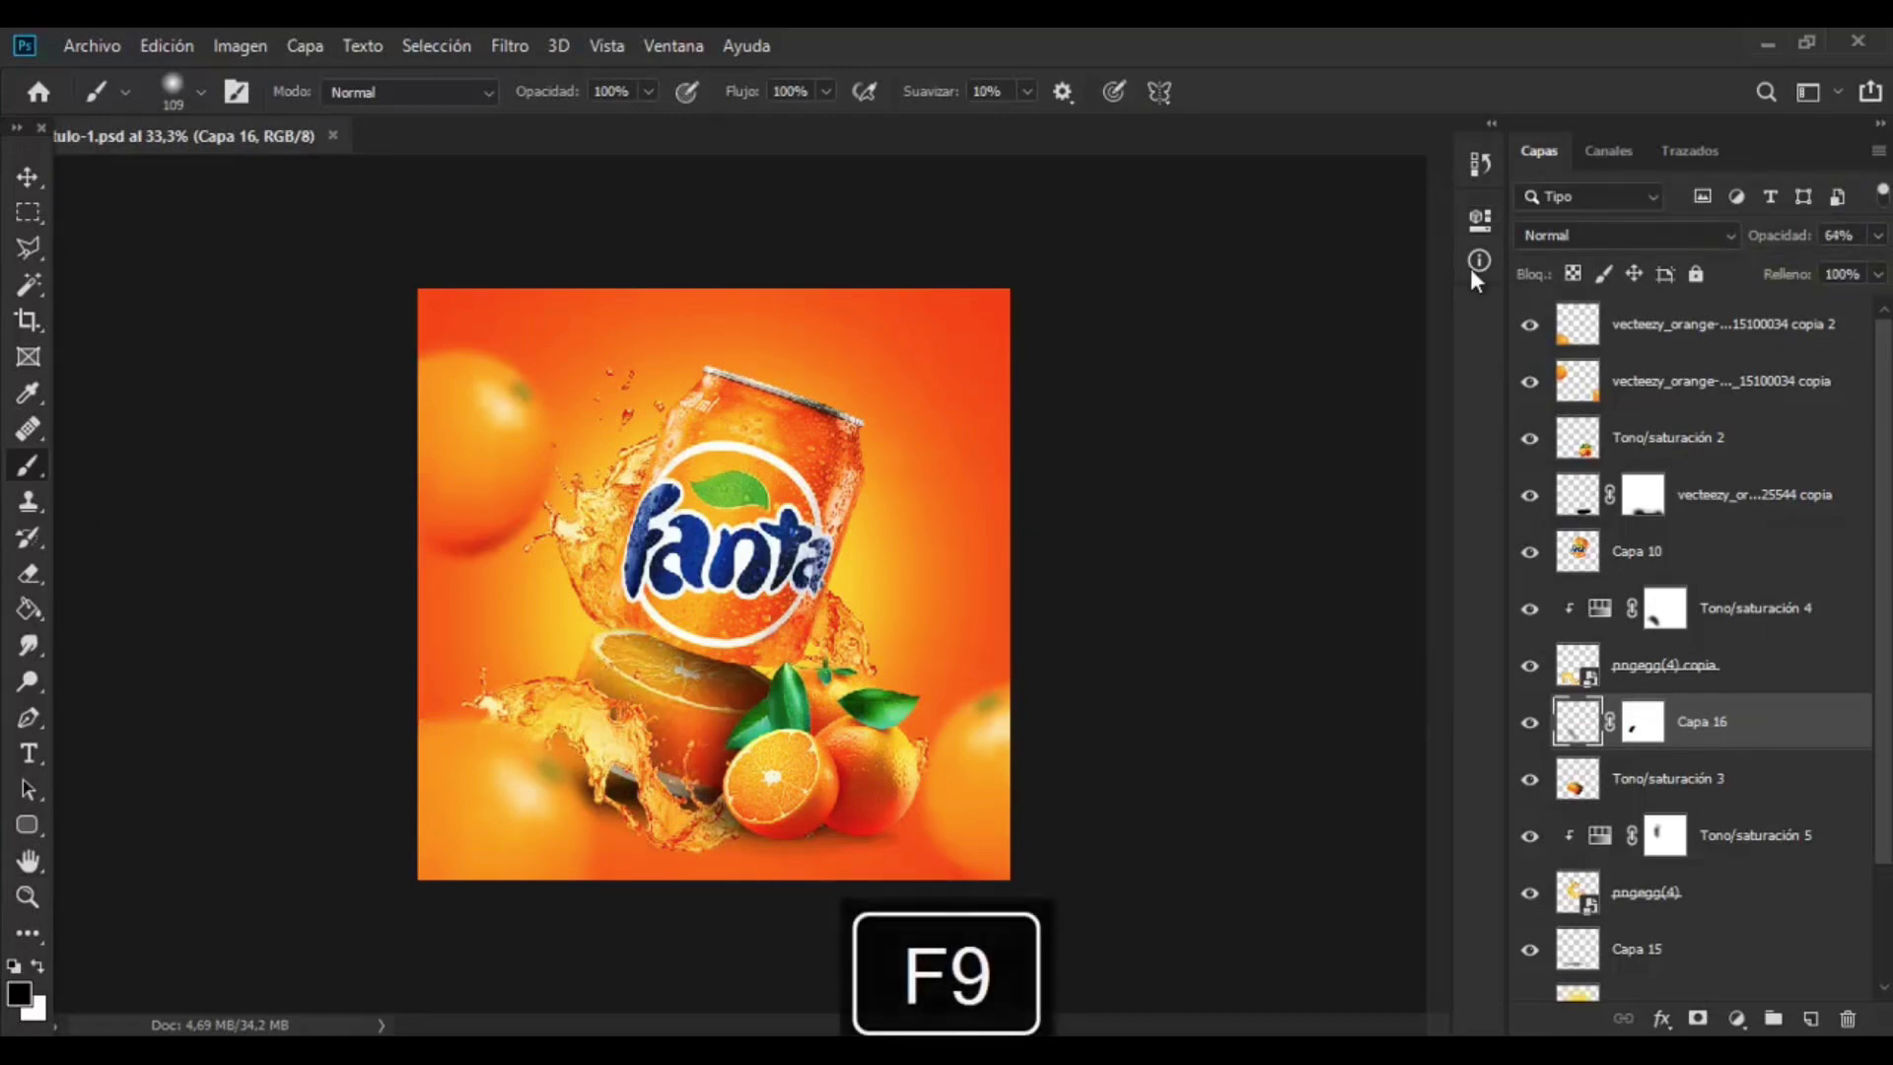
- Place the green leaf image over the can, move its layer to the top and scale it down
{"action": "left_click", "coordinate": [603, 1045]}
{"action": "left_click_drag", "start_coordinate": [1701, 414], "coordinate": [1212, 646]}
{"action": "key", "text": "Return"}
{"action": "left_click_drag", "start_coordinate": [1723, 721], "coordinate": [1723, 311]}
{"action": "key", "text": "ctrl+t"}
{"action": "left_click_drag", "start_coordinate": [1011, 289], "coordinate": [806, 494]}
{"action": "key", "text": "Return"}
{"action": "left_click", "coordinate": [28, 176]}
- Apply a Hue/Saturation adjustment to the leaf with strongly increased saturation
{"action": "left_click", "coordinate": [239, 46]}
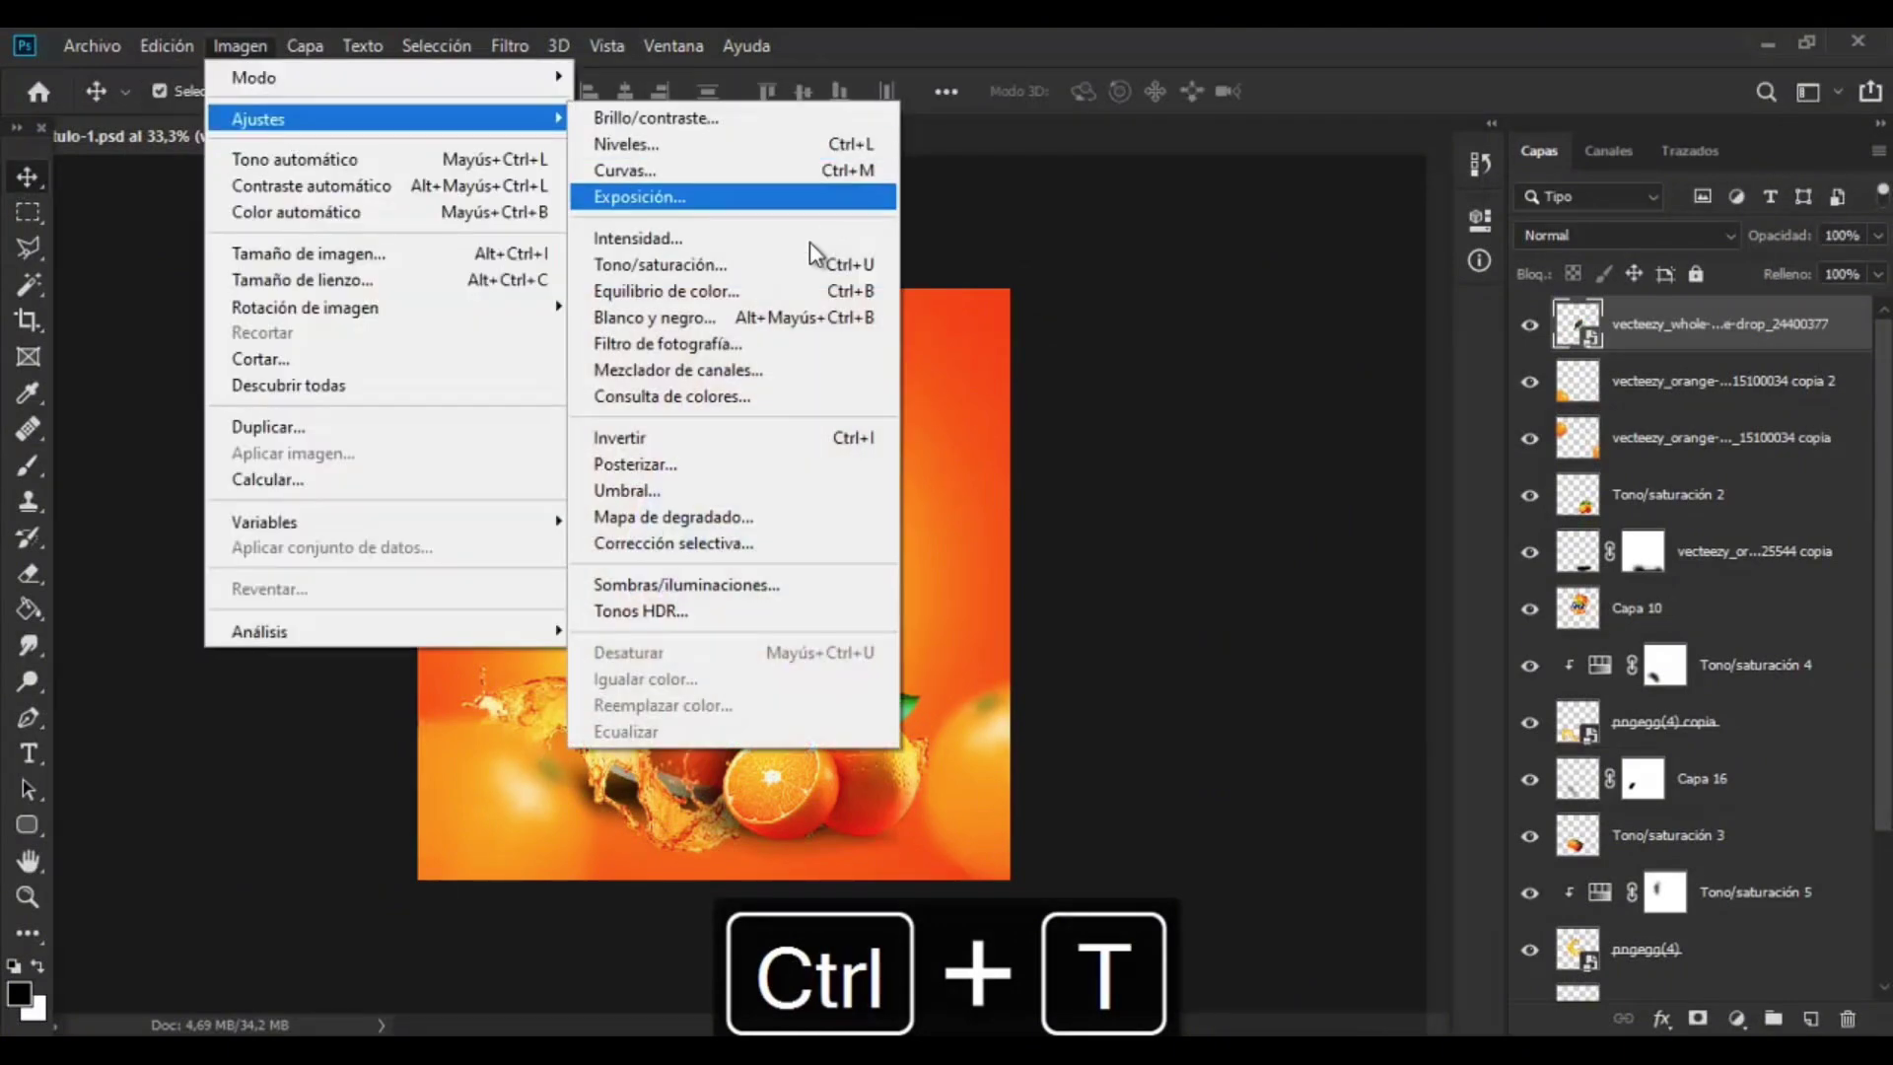
{"action": "left_click", "coordinate": [710, 267]}
{"action": "left_click_drag", "start_coordinate": [1240, 505], "coordinate": [1248, 505]}
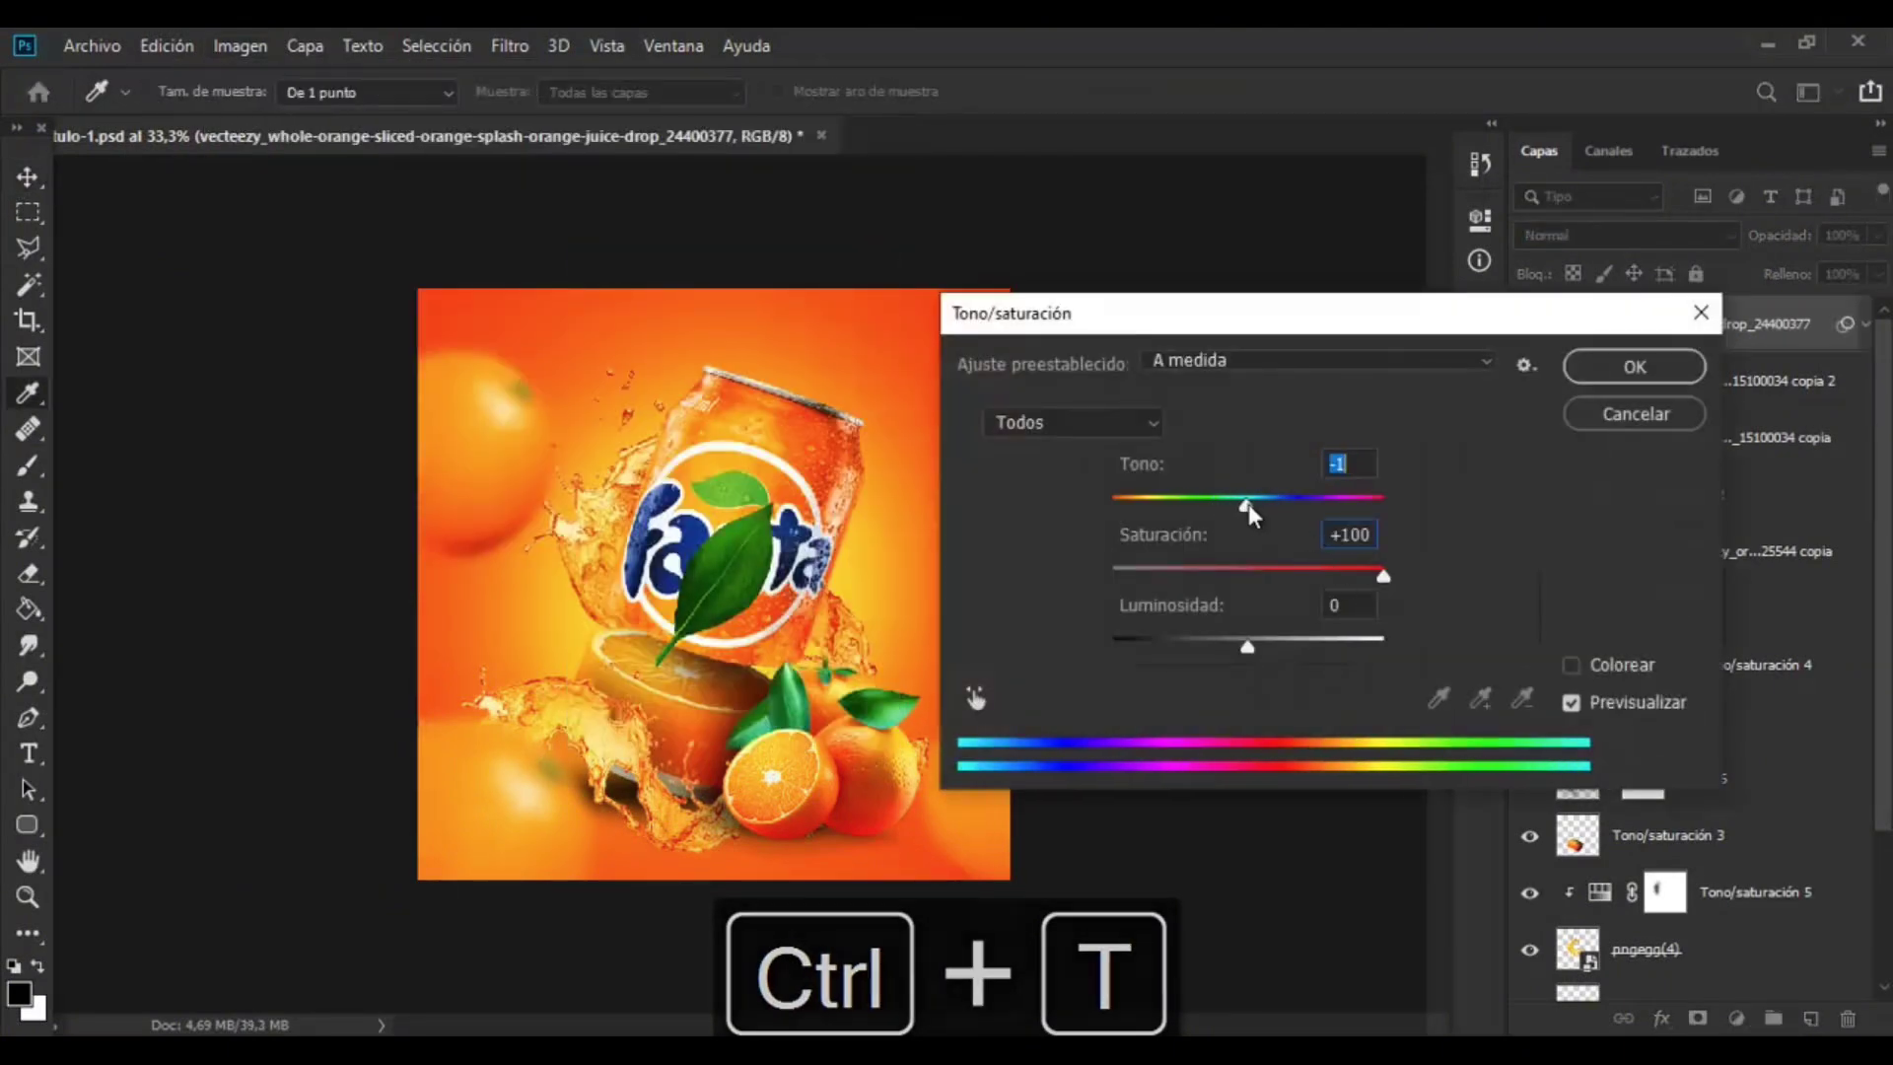
{"action": "left_click_drag", "start_coordinate": [1383, 577], "coordinate": [1323, 577]}
{"action": "left_click", "coordinate": [1637, 367]}
- Add a Hue/Saturation adjustment layer clipped to the leaf with the hue set to +27
{"action": "left_click", "coordinate": [1737, 1017]}
{"action": "left_click", "coordinate": [1731, 736]}
{"action": "left_click_drag", "start_coordinate": [1242, 397], "coordinate": [1291, 397]}
{"action": "left_click", "coordinate": [1239, 678]}
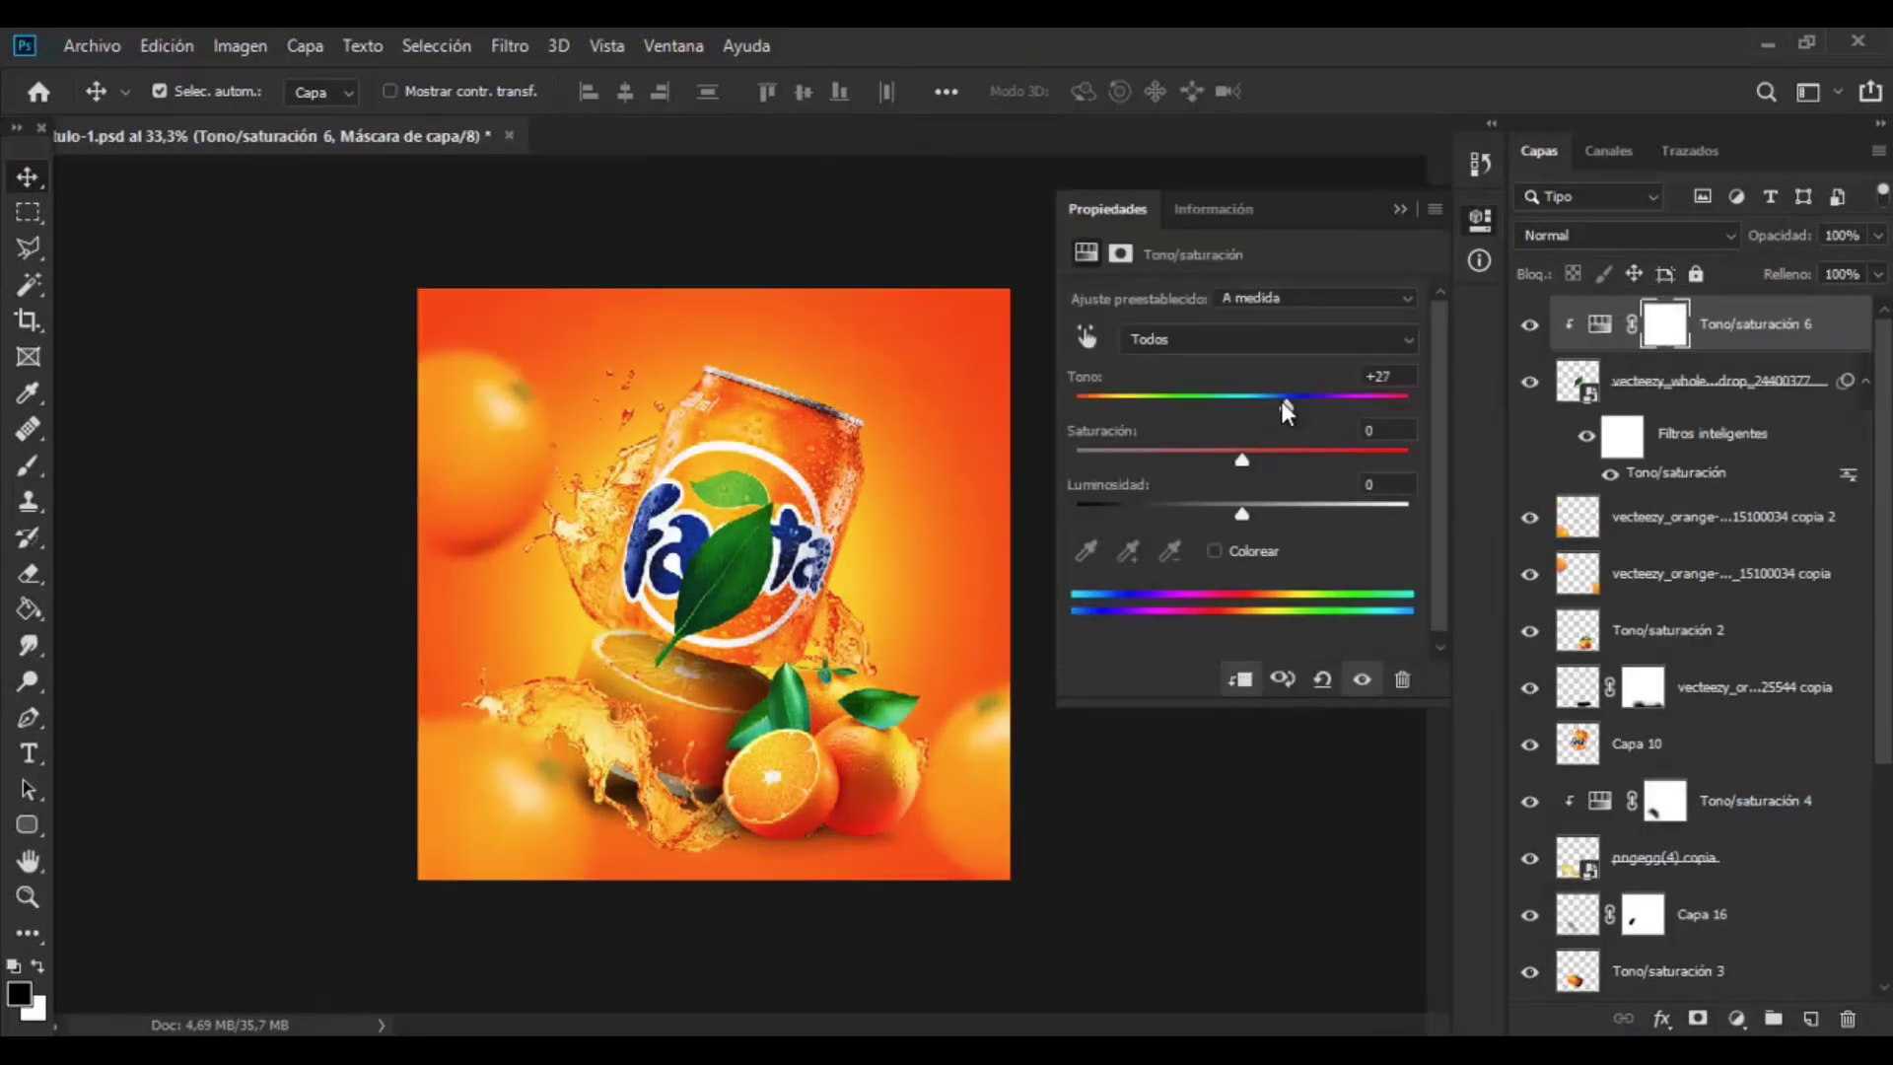
- Invert the leaf adjustment's mask and paint white over a small area of the leaf to reveal the hue shift there
{"action": "left_click", "coordinate": [1311, 336]}
{"action": "key", "text": "ctrl+i"}
{"action": "key", "text": "x"}
{"action": "left_click", "coordinate": [29, 465]}
{"action": "left_click_drag", "start_coordinate": [748, 547], "coordinate": [722, 601]}
{"action": "key", "text": "ctrl+z"}
- Add a brightening Curves adjustment clipped to the leaf and merge the leaf with its adjustment layers
{"action": "left_click", "coordinate": [1737, 1018]}
{"action": "left_click", "coordinate": [1735, 659]}
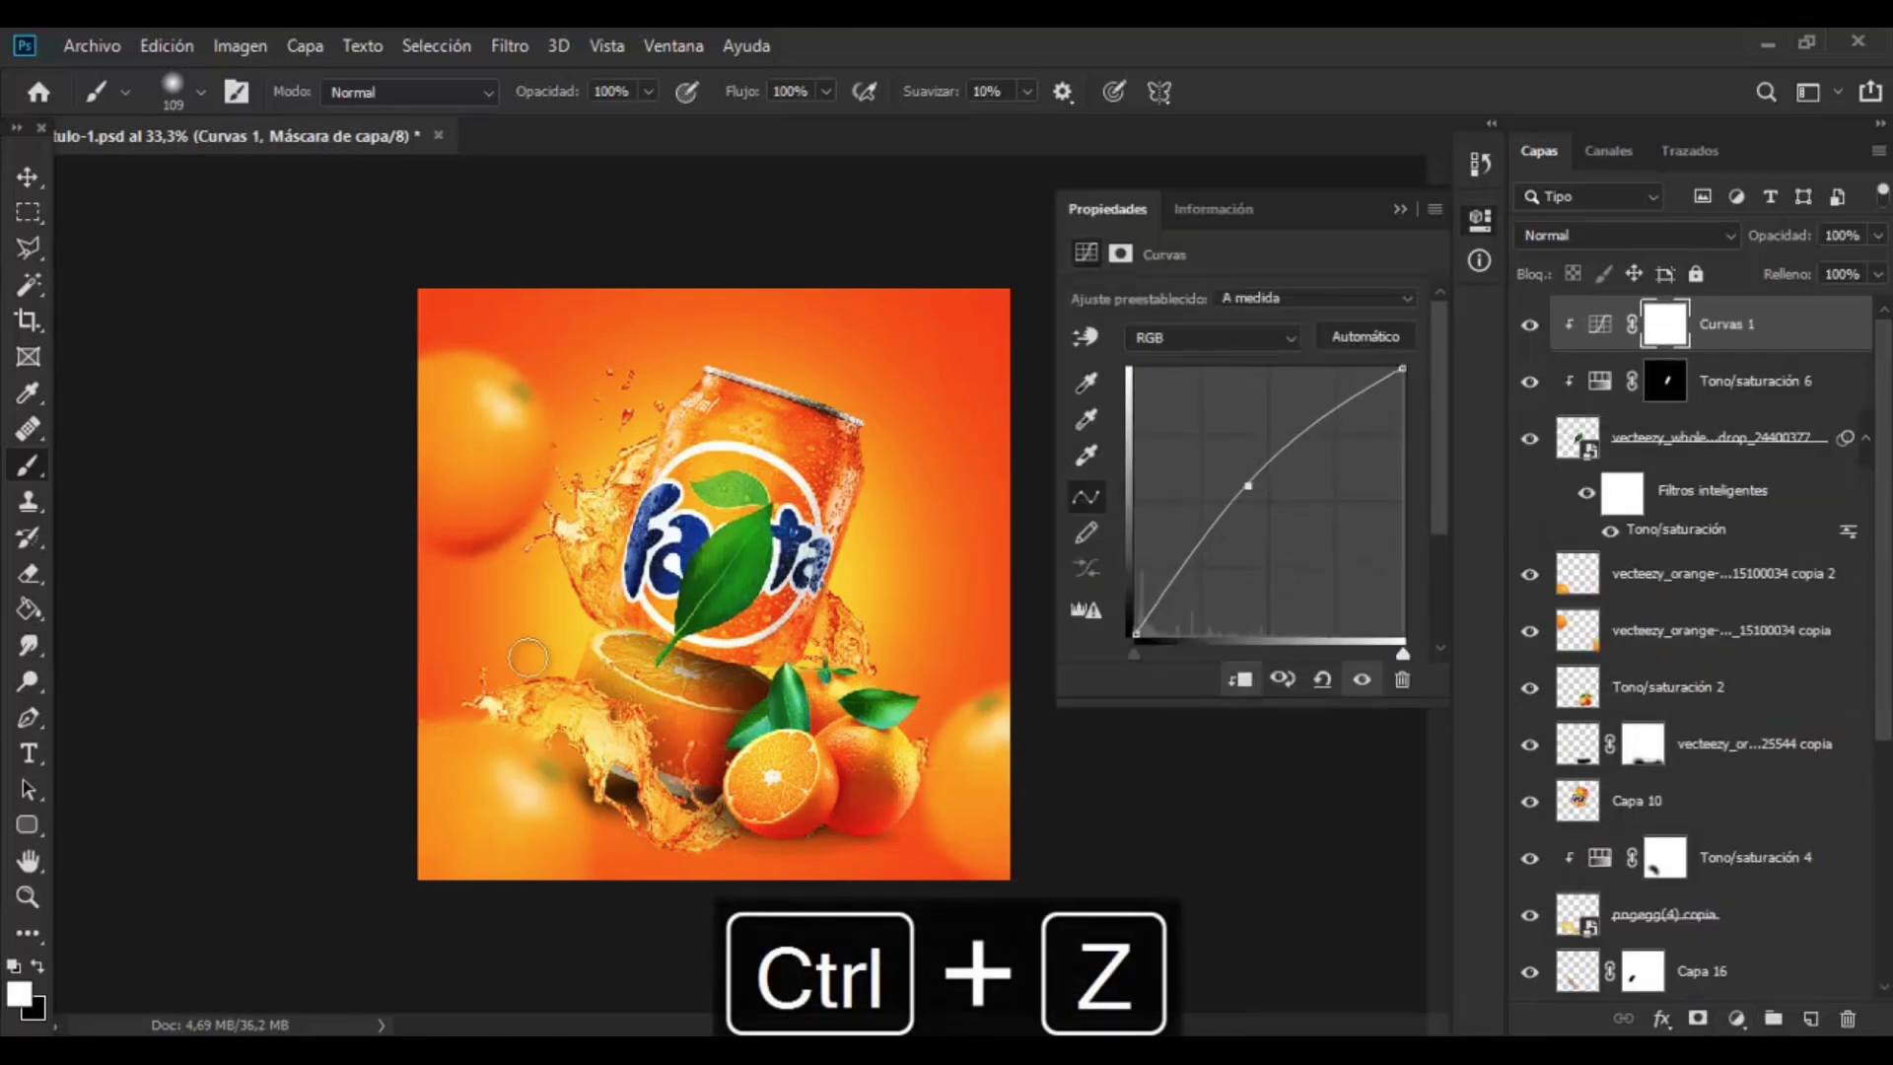
{"action": "left_click", "coordinate": [1716, 437], "text": "shift"}
{"action": "key", "text": "ctrl+e"}
- Scale down and rotate the merged leaf and place it at the can's right edge beside the logo
{"action": "key", "text": "v"}
{"action": "key", "text": "ctrl+t"}
{"action": "left_click_drag", "start_coordinate": [785, 495], "coordinate": [897, 466]}
{"action": "left_click_drag", "start_coordinate": [970, 430], "coordinate": [901, 464]}
{"action": "left_click_drag", "start_coordinate": [861, 492], "coordinate": [866, 490]}
{"action": "left_click", "coordinate": [28, 178]}
- Duplicate the leaf and place a smaller, rotated copy to the left of the can above the splash
{"action": "key", "text": "ctrl+j"}
{"action": "key", "text": "ctrl+t"}
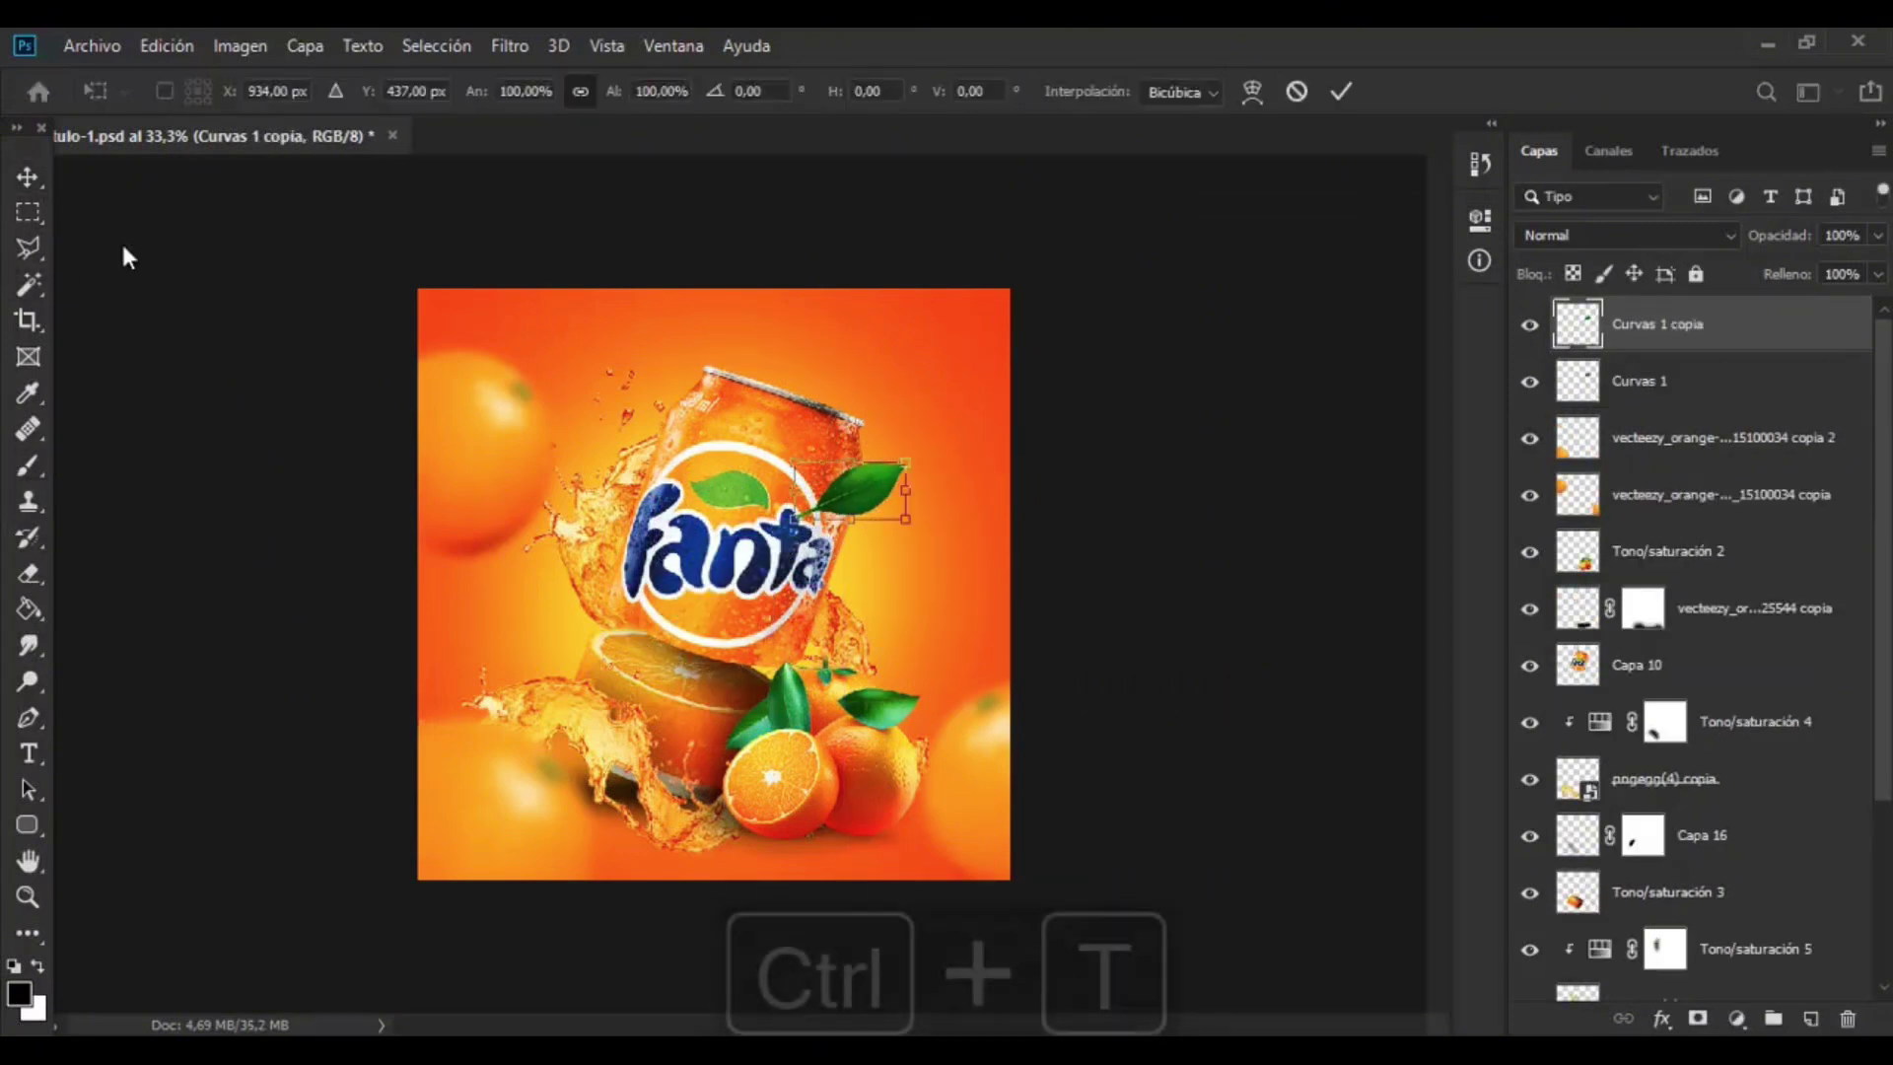
{"action": "left_click_drag", "start_coordinate": [942, 439], "coordinate": [764, 390]}
{"action": "left_click_drag", "start_coordinate": [868, 432], "coordinate": [855, 471]}
{"action": "key", "text": "Return"}
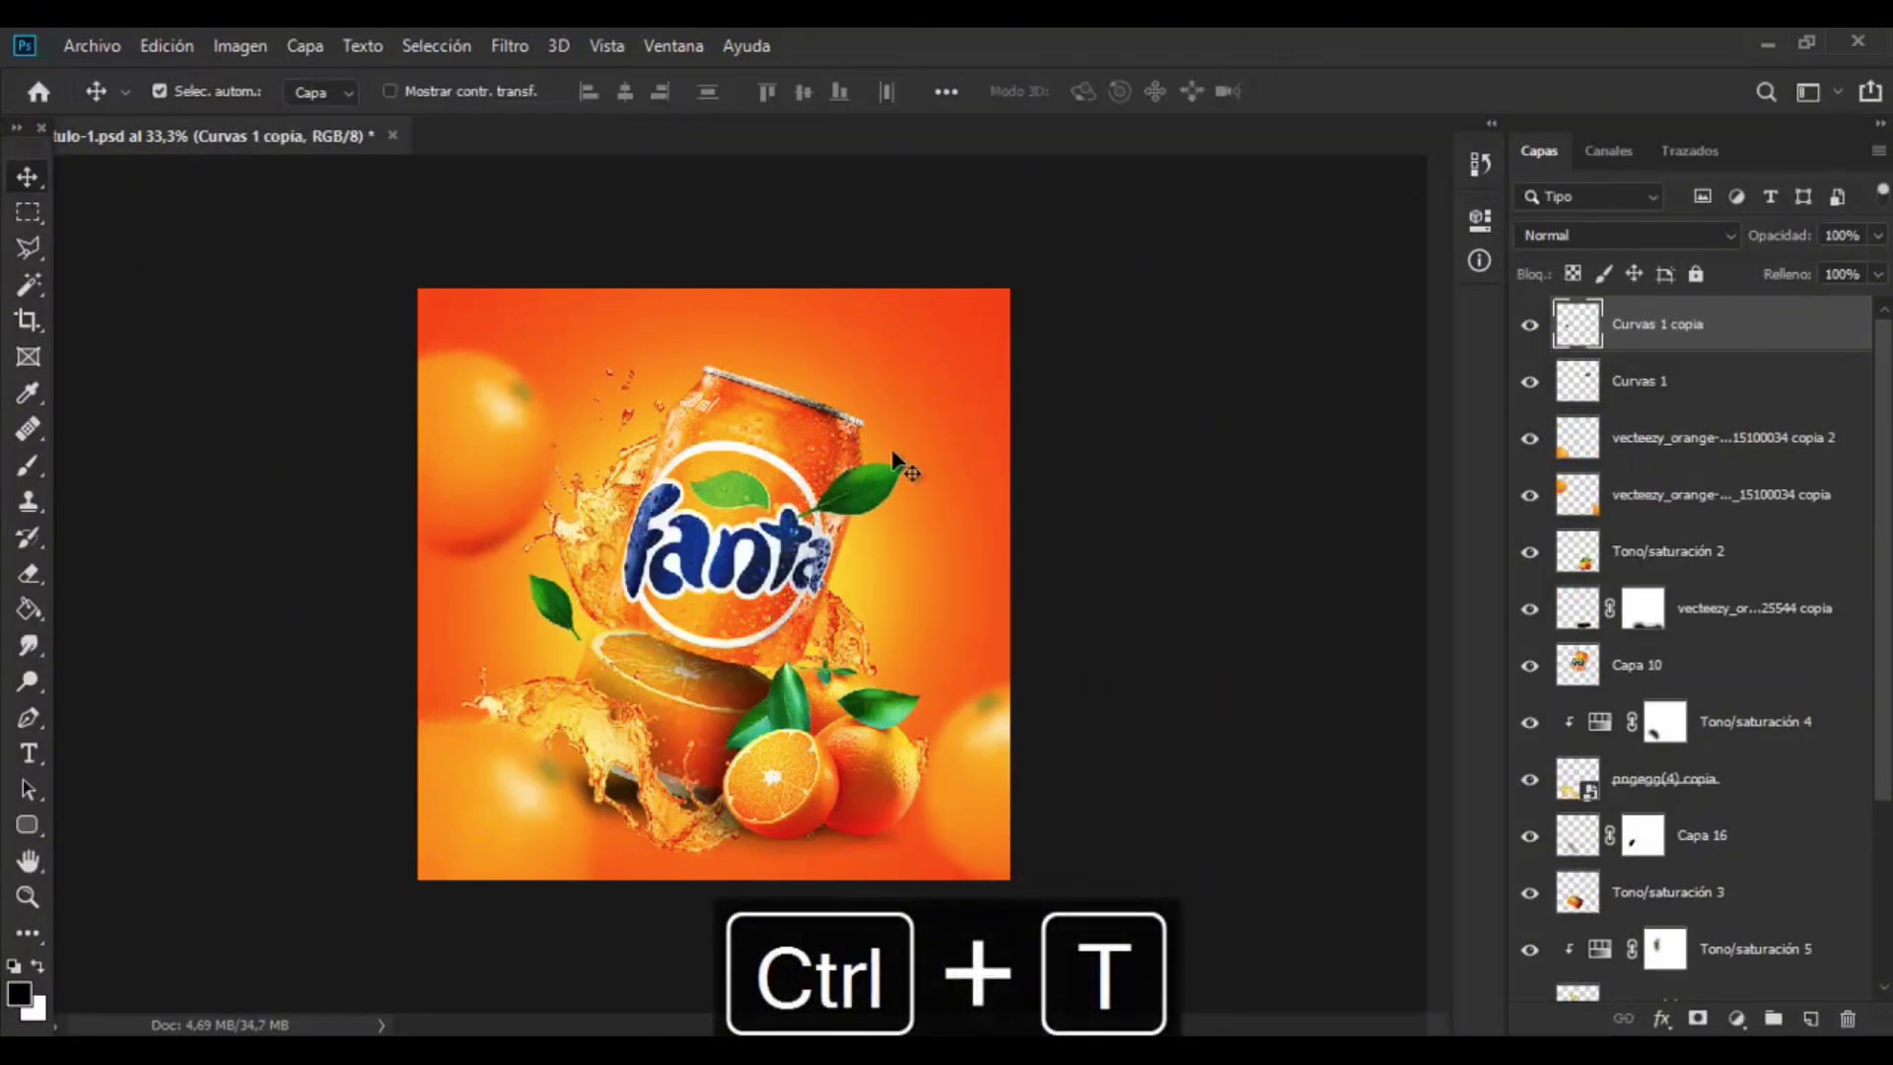
- Apply a Motion Blur with a 17° angle and 29-pixel distance to the leaf at the can's right edge
{"action": "left_click", "coordinate": [1649, 390]}
{"action": "key", "text": "ctrl+t"}
{"action": "key", "text": "Return"}
{"action": "left_click", "coordinate": [510, 46]}
{"action": "mouse_move", "coordinate": [549, 363]}
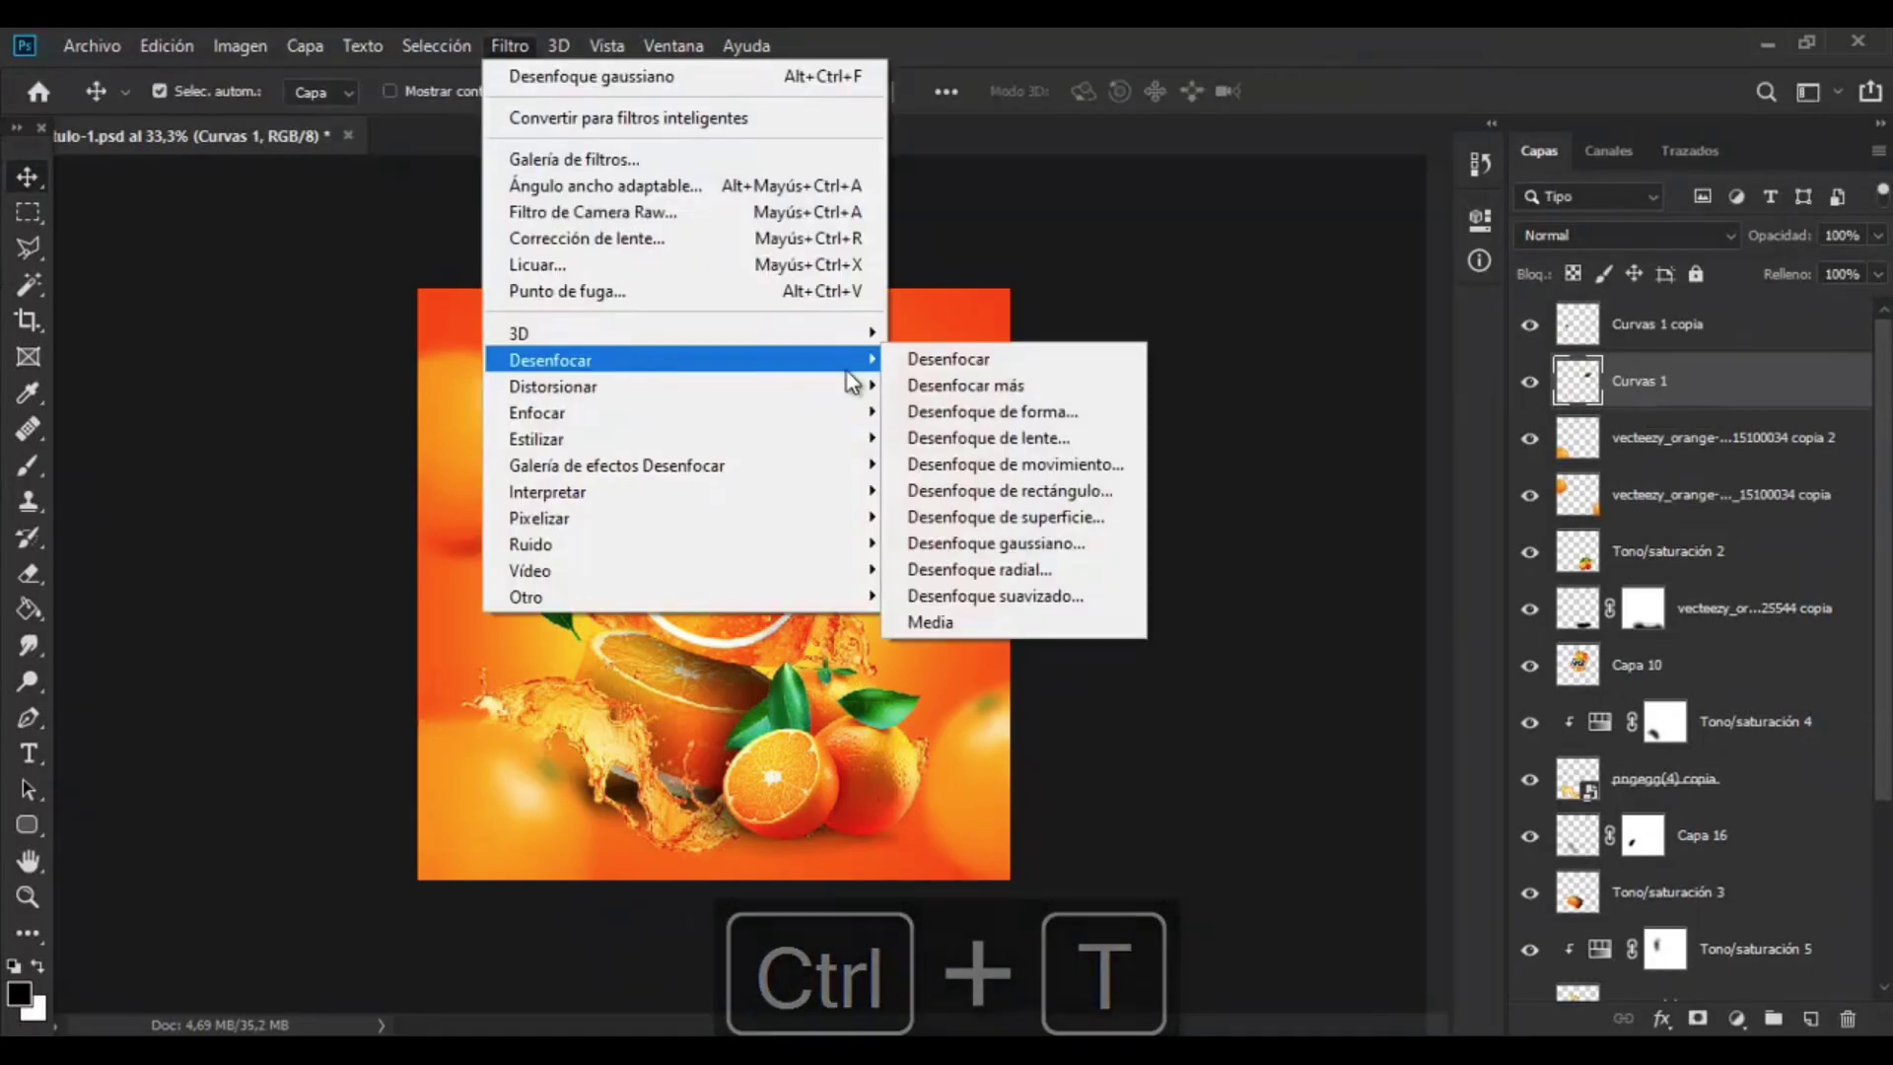
{"action": "left_click", "coordinate": [986, 490]}
{"action": "left_click_drag", "start_coordinate": [1362, 725], "coordinate": [1246, 716]}
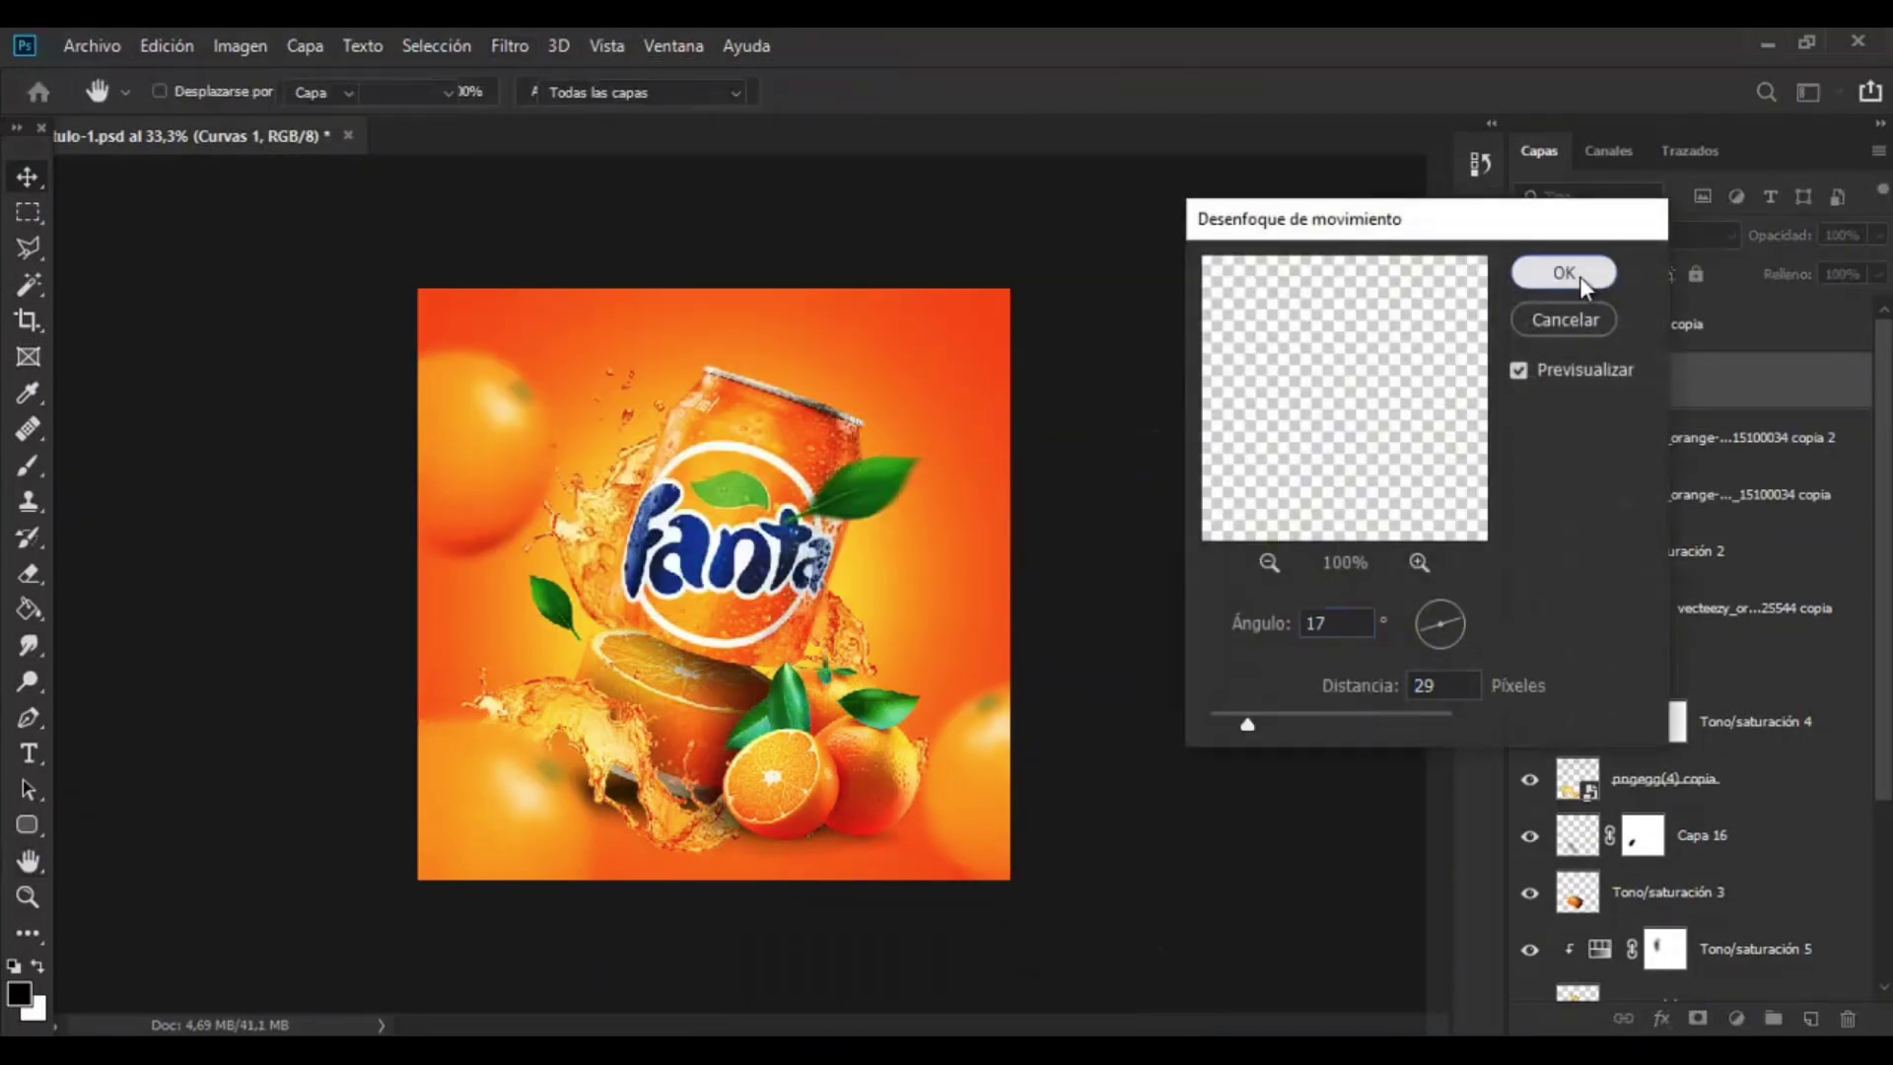
{"action": "left_click", "coordinate": [1580, 276]}
- Duplicate the small leaf twice near the canvas's right edge, with the lower copy scaled to 84.74% and rotated -109.01°
{"action": "key", "text": "ctrl+j"}
{"action": "key", "text": "ctrl+t"}
{"action": "left_click_drag", "start_coordinate": [554, 607], "coordinate": [981, 512]}
{"action": "key", "text": "Return"}
{"action": "key", "text": "ctrl+j"}
{"action": "key", "text": "ctrl+t"}
{"action": "left_click_drag", "start_coordinate": [1108, 458], "coordinate": [949, 381]}
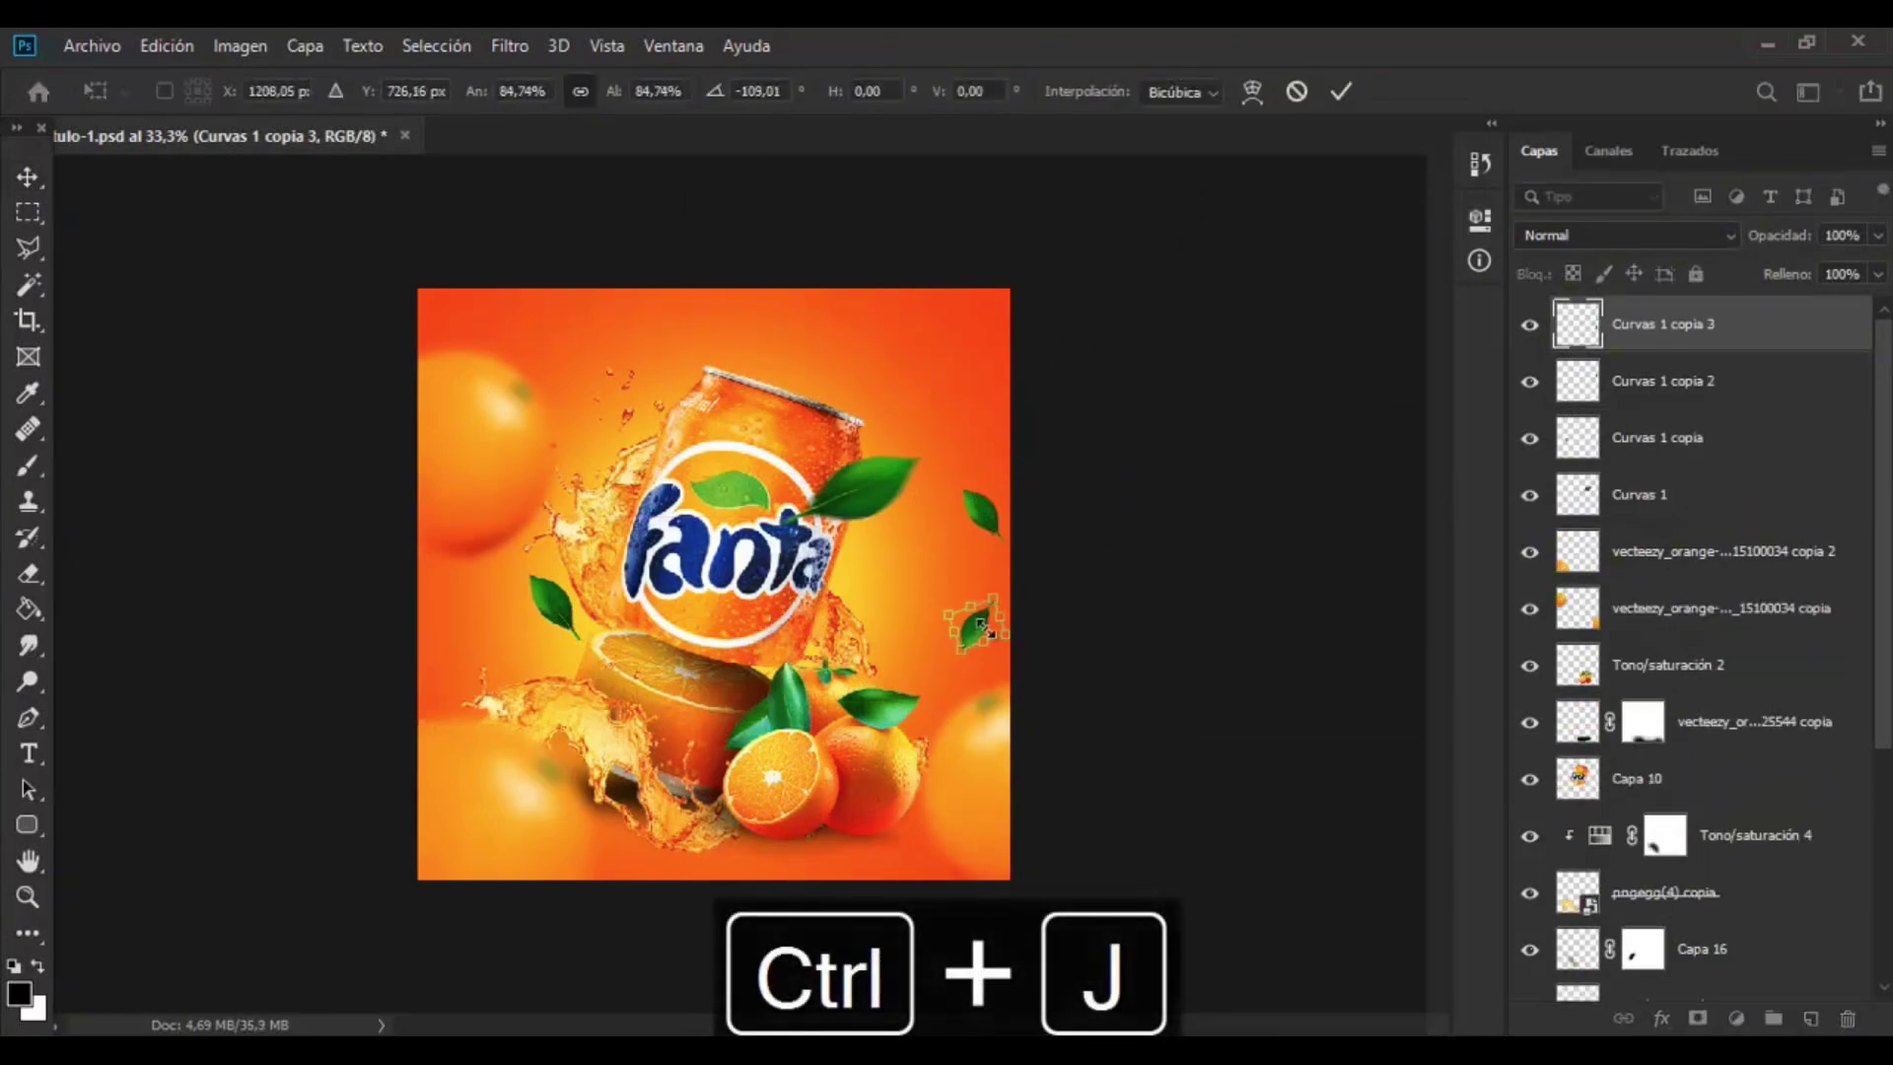
{"action": "key", "text": "Return"}
- Apply a Gaussian Blur to the lower small leaf near the canvas's right edge
{"action": "left_click", "coordinate": [510, 45]}
{"action": "mouse_move", "coordinate": [611, 371]}
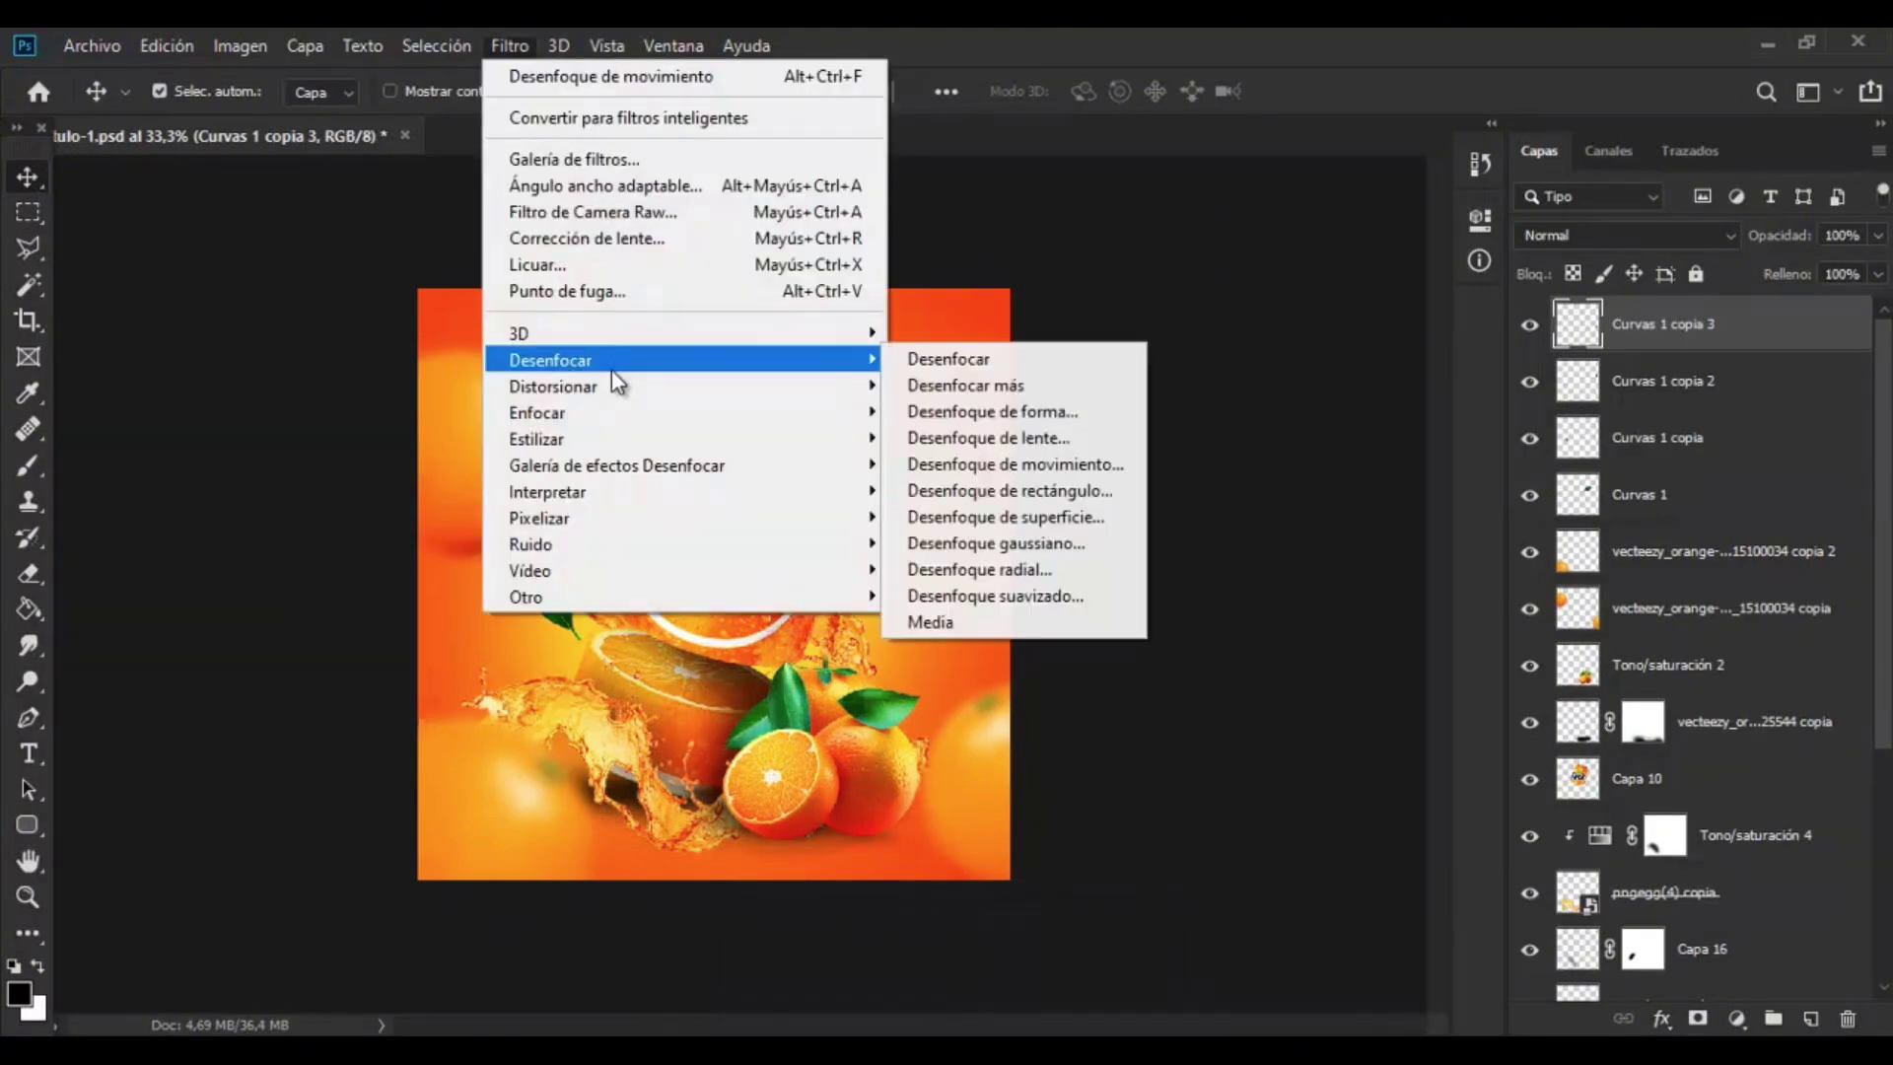
{"action": "left_click", "coordinate": [996, 554]}
{"action": "left_click_drag", "start_coordinate": [1212, 593], "coordinate": [1195, 596]}
{"action": "left_click", "coordinate": [1471, 228]}
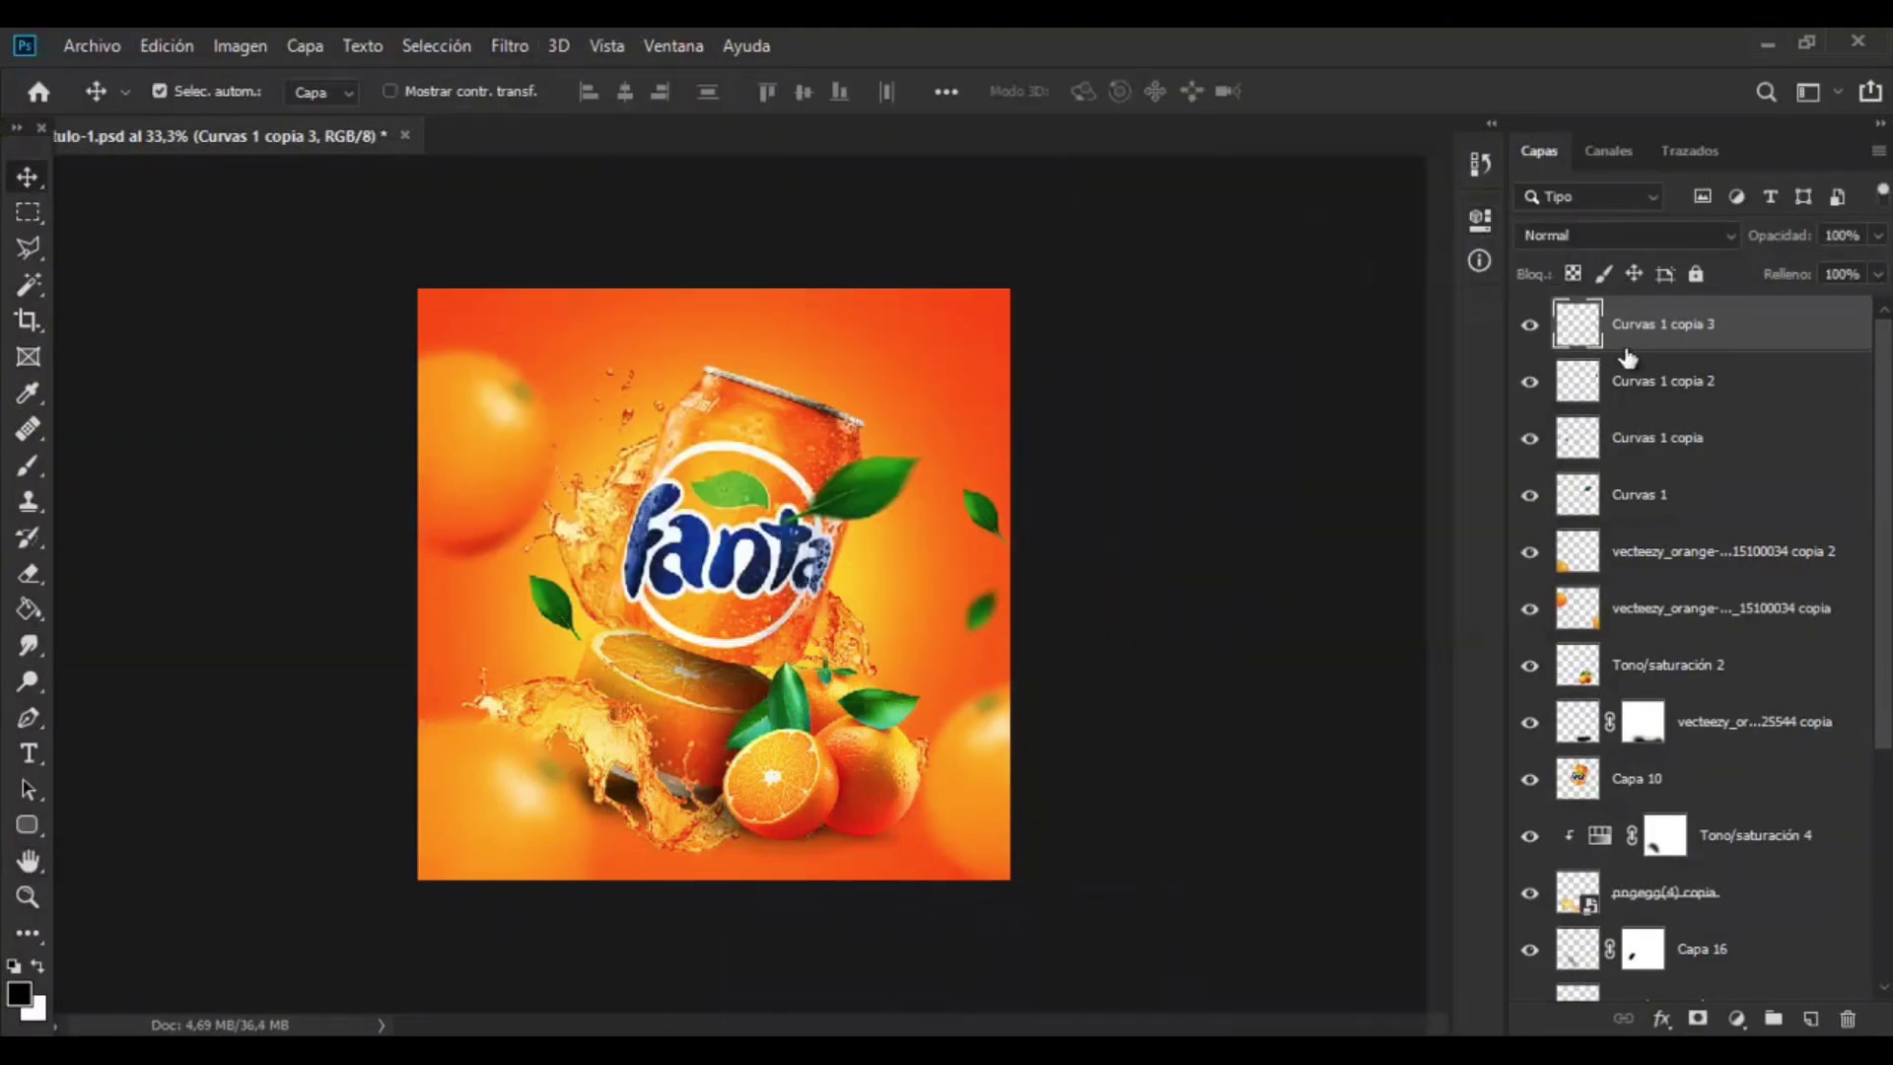
- Duplicate the upper-right small leaf, place the copy across the canvas's top edge near the upper-left corner and apply Gaussian Blur
{"action": "left_click", "coordinate": [1568, 385]}
{"action": "key", "text": "ctrl+j"}
{"action": "key", "text": "ctrl+t"}
{"action": "left_click_drag", "start_coordinate": [971, 517], "coordinate": [783, 394]}
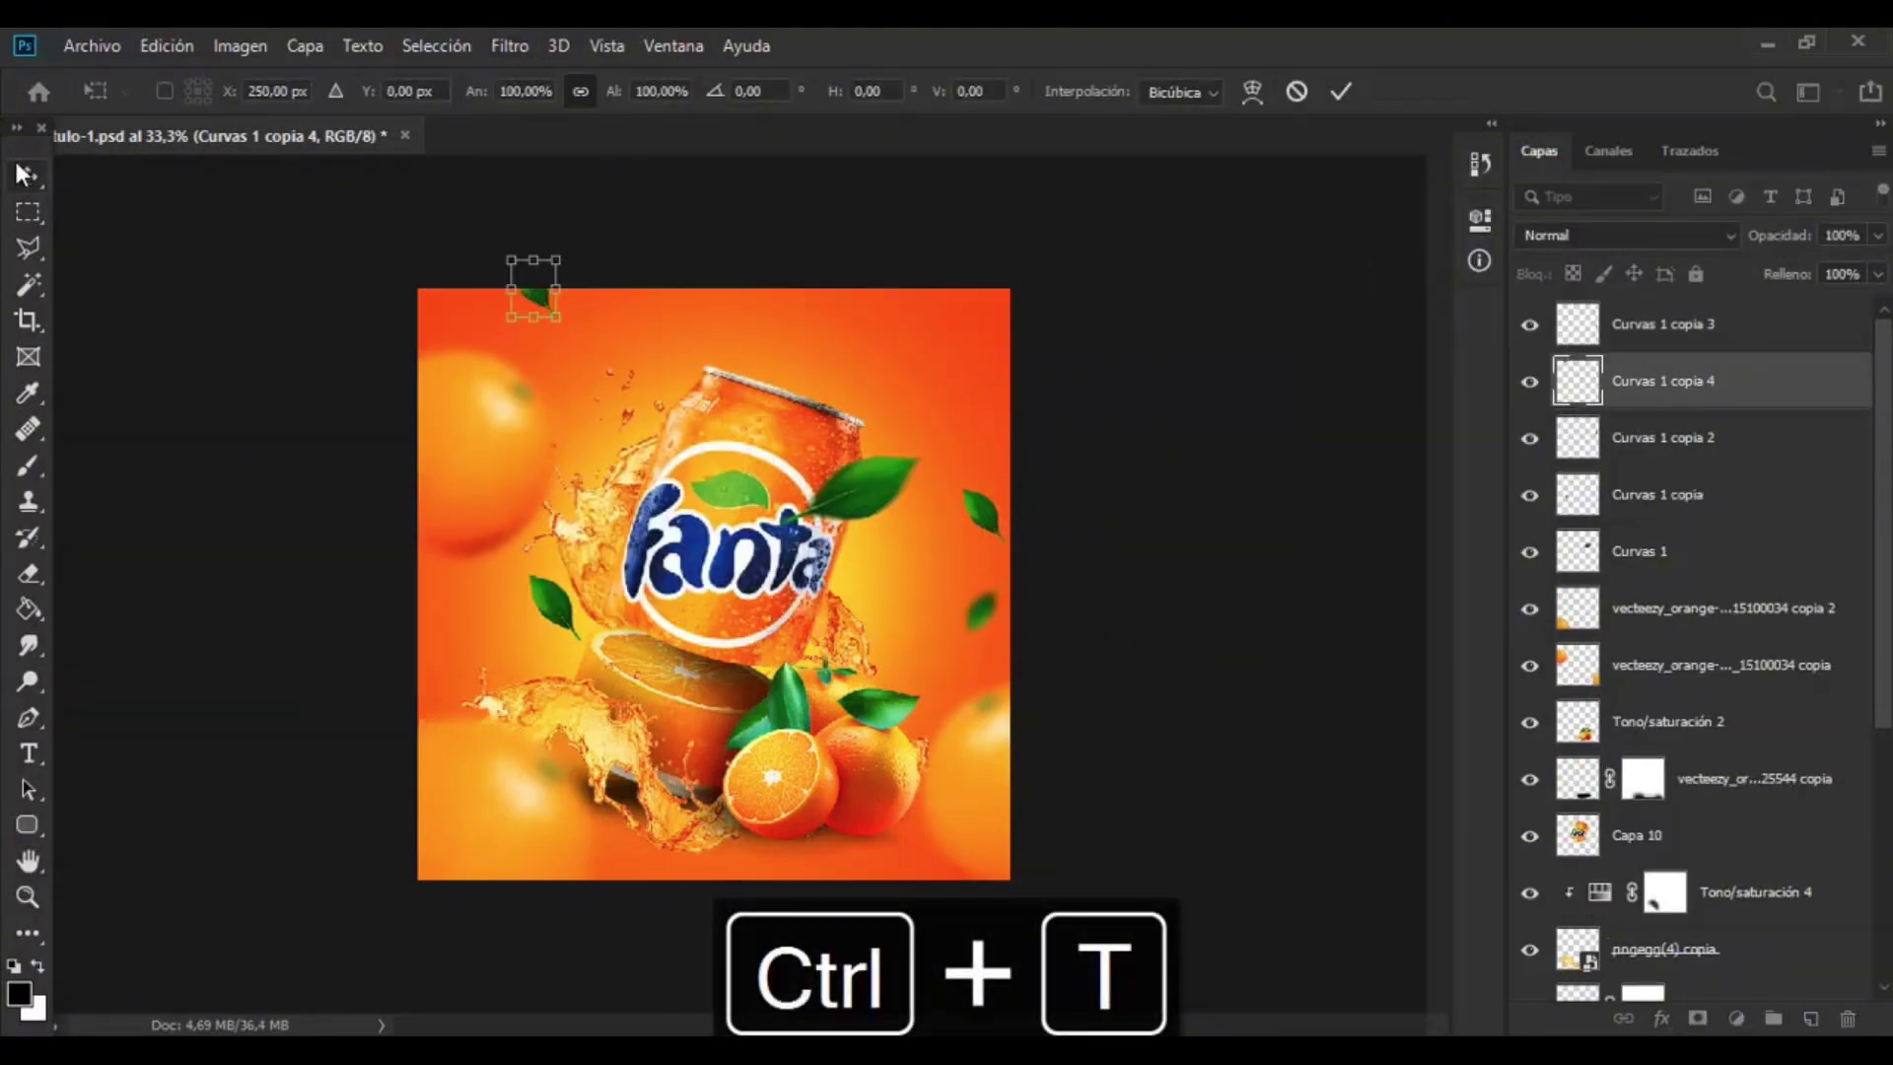
{"action": "key", "text": "Return"}
{"action": "left_click", "coordinate": [510, 46]}
{"action": "left_click", "coordinate": [1000, 544]}
{"action": "key", "text": "Return"}
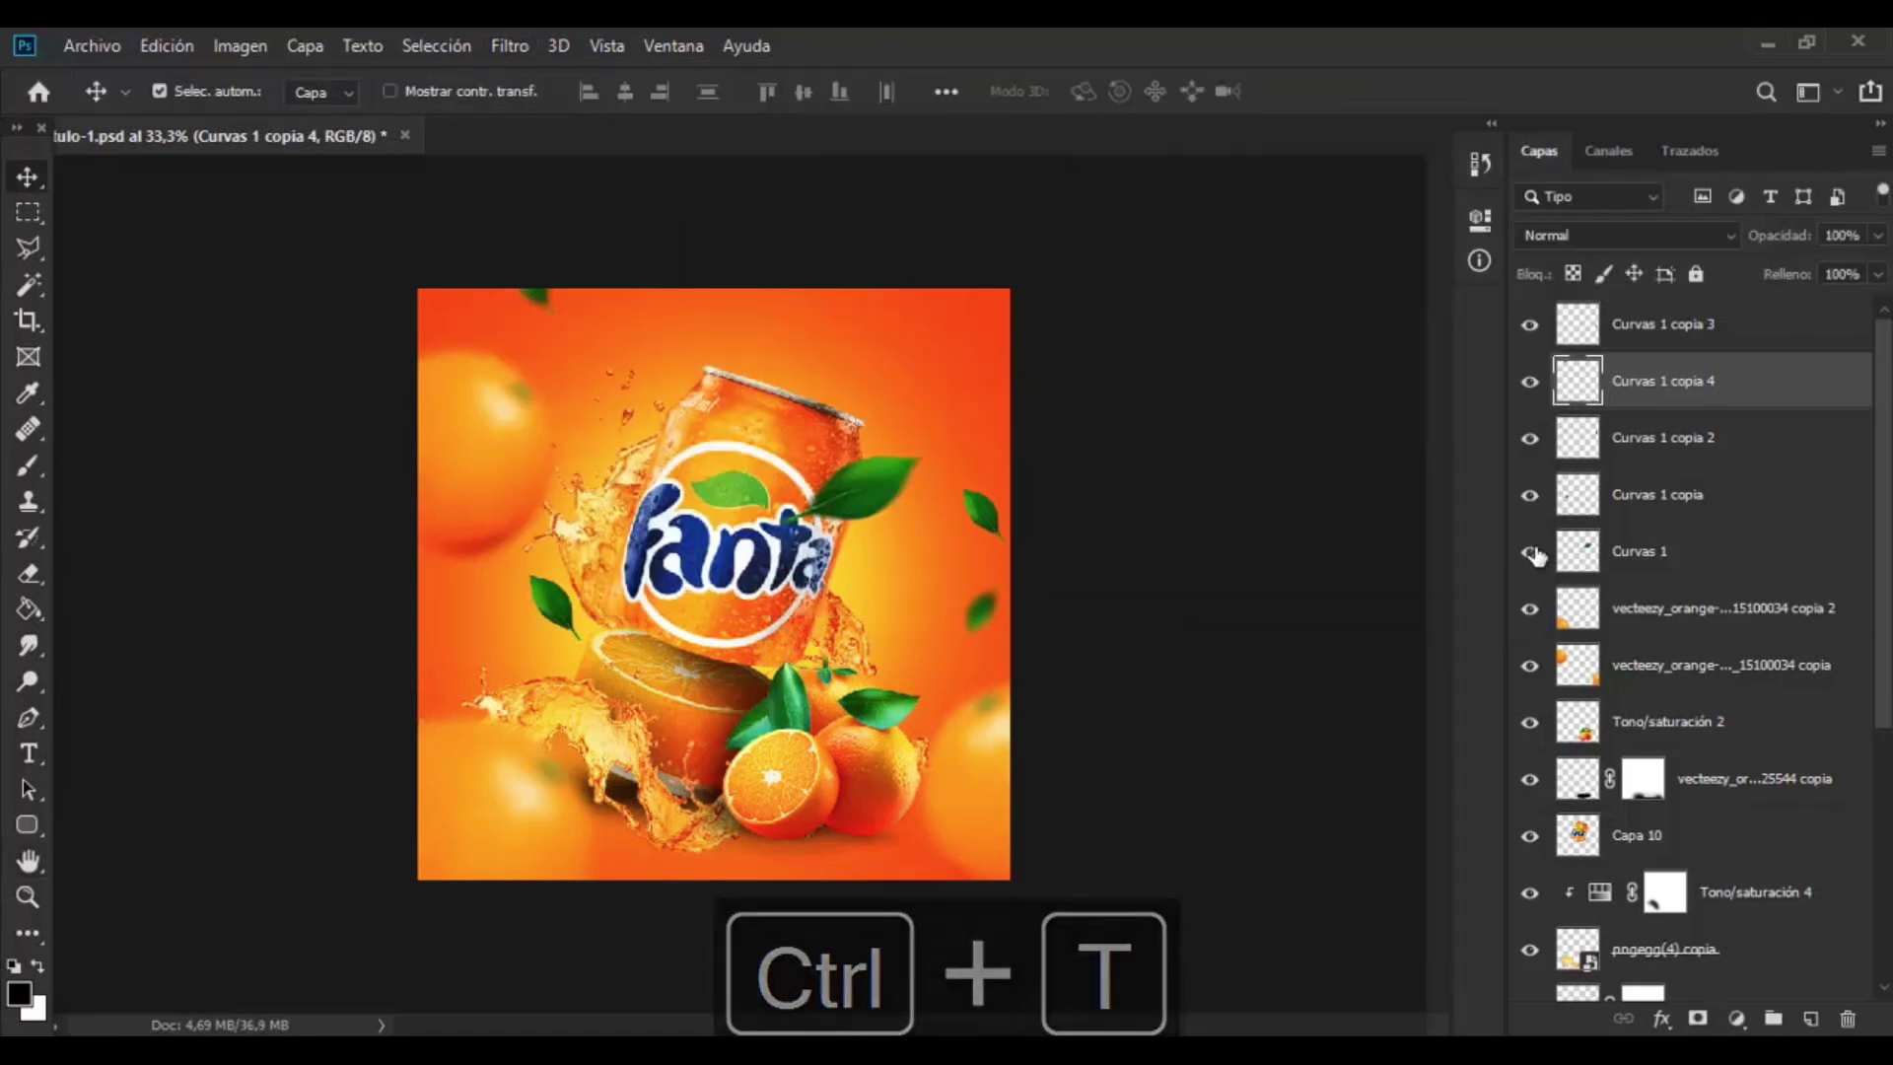
- Place an enlarged duplicate of the large leaf over the lower-left foreground and apply a Gaussian Blur with an 8.4-pixel radius
{"action": "left_click", "coordinate": [1541, 532]}
{"action": "key", "text": "ctrl+j"}
{"action": "key", "text": "ctrl+t"}
{"action": "left_click_drag", "start_coordinate": [759, 695], "coordinate": [724, 733]}
{"action": "left_click_drag", "start_coordinate": [631, 719], "coordinate": [588, 757]}
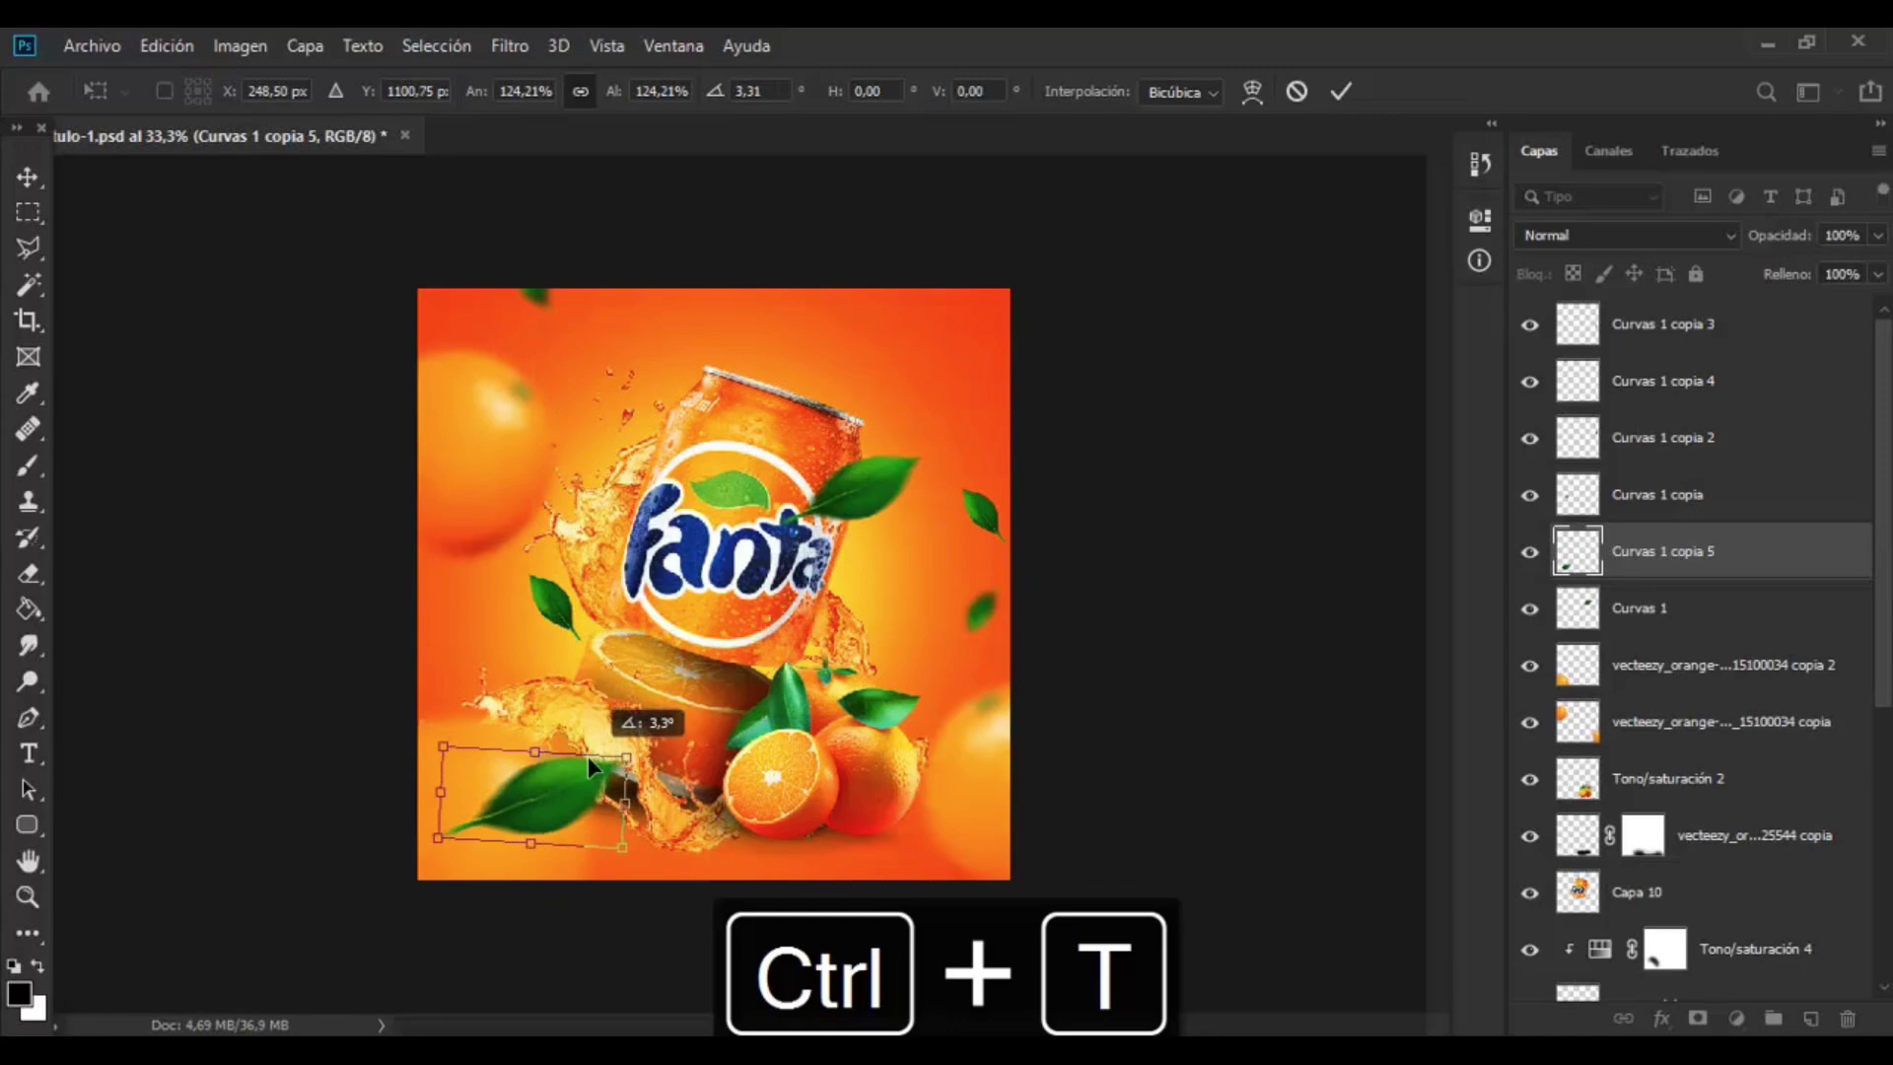
{"action": "key", "text": "Return"}
{"action": "left_click", "coordinate": [510, 46]}
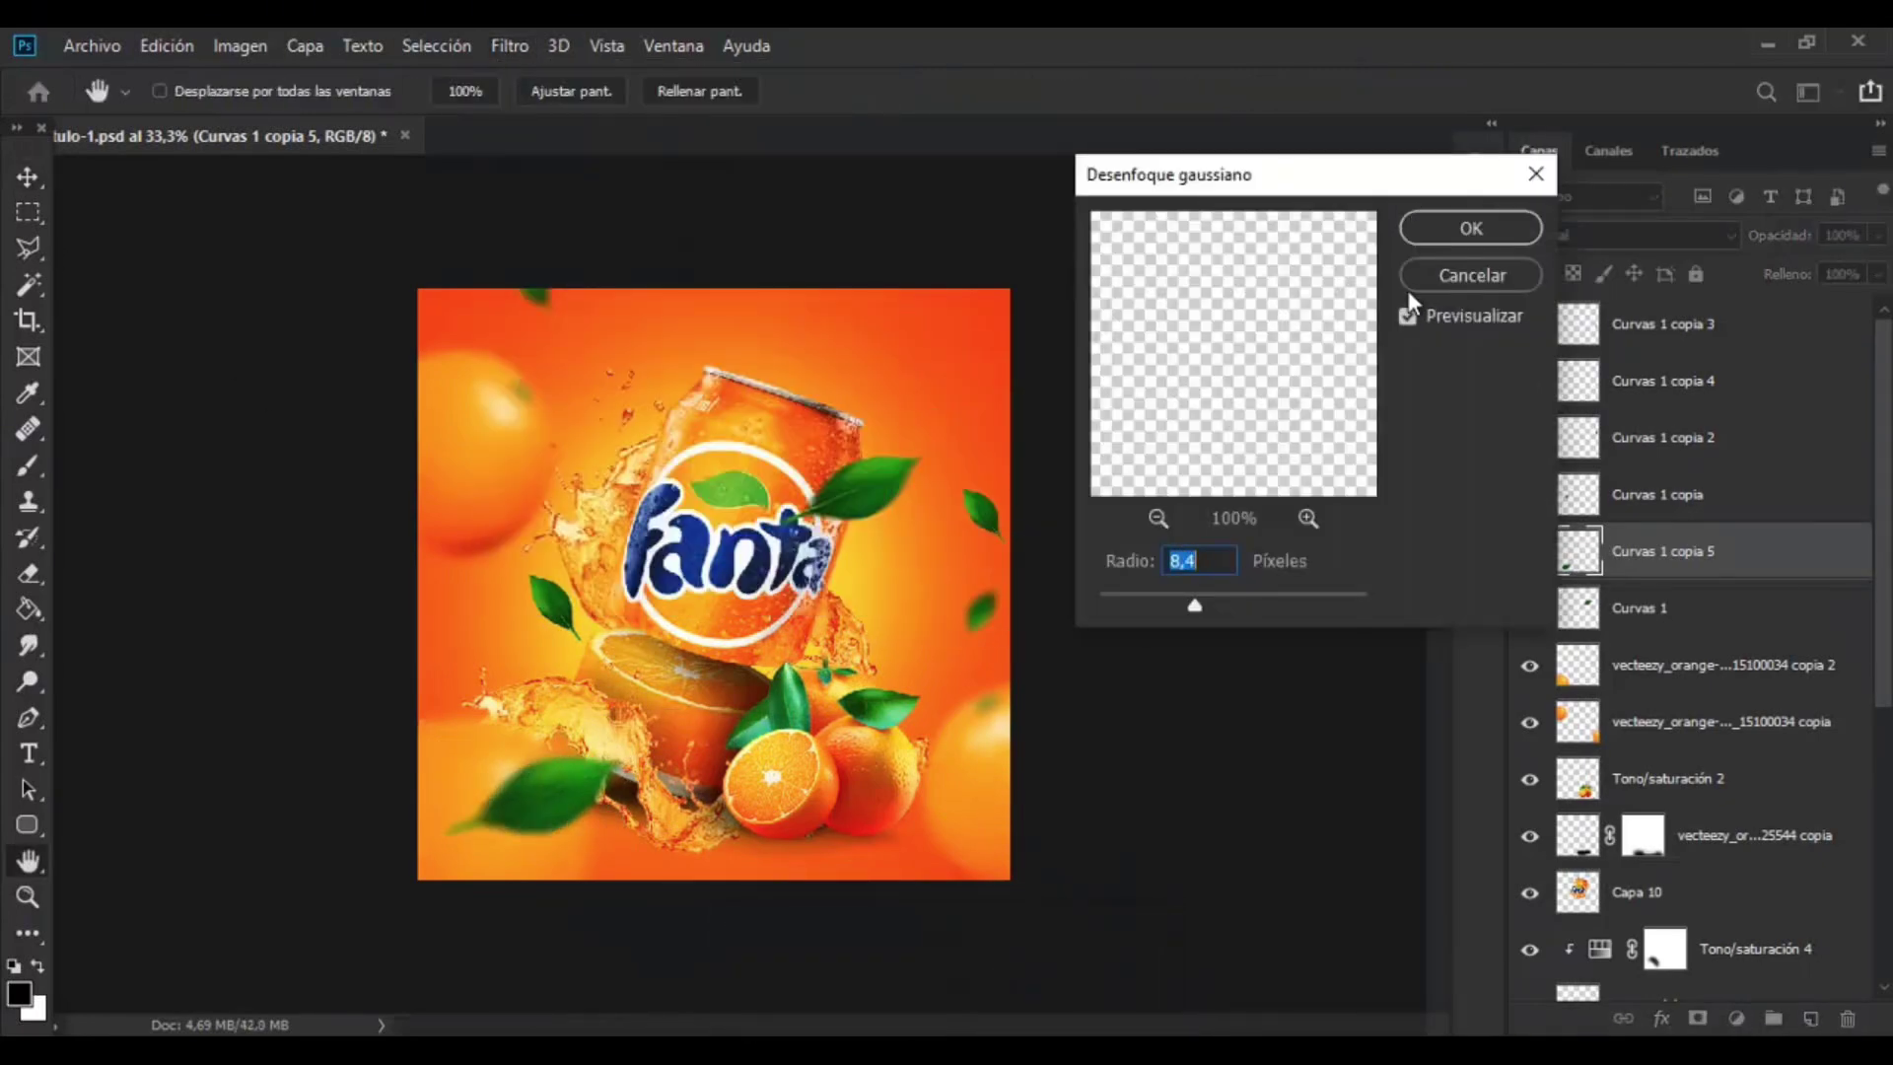
{"action": "left_click", "coordinate": [1469, 227]}
- Duplicate the blurred foreground leaf twice, placing rotated copies in the upper-left and lower-right corners of the canvas
{"action": "key", "text": "ctrl+j"}
{"action": "key", "text": "ctrl+t"}
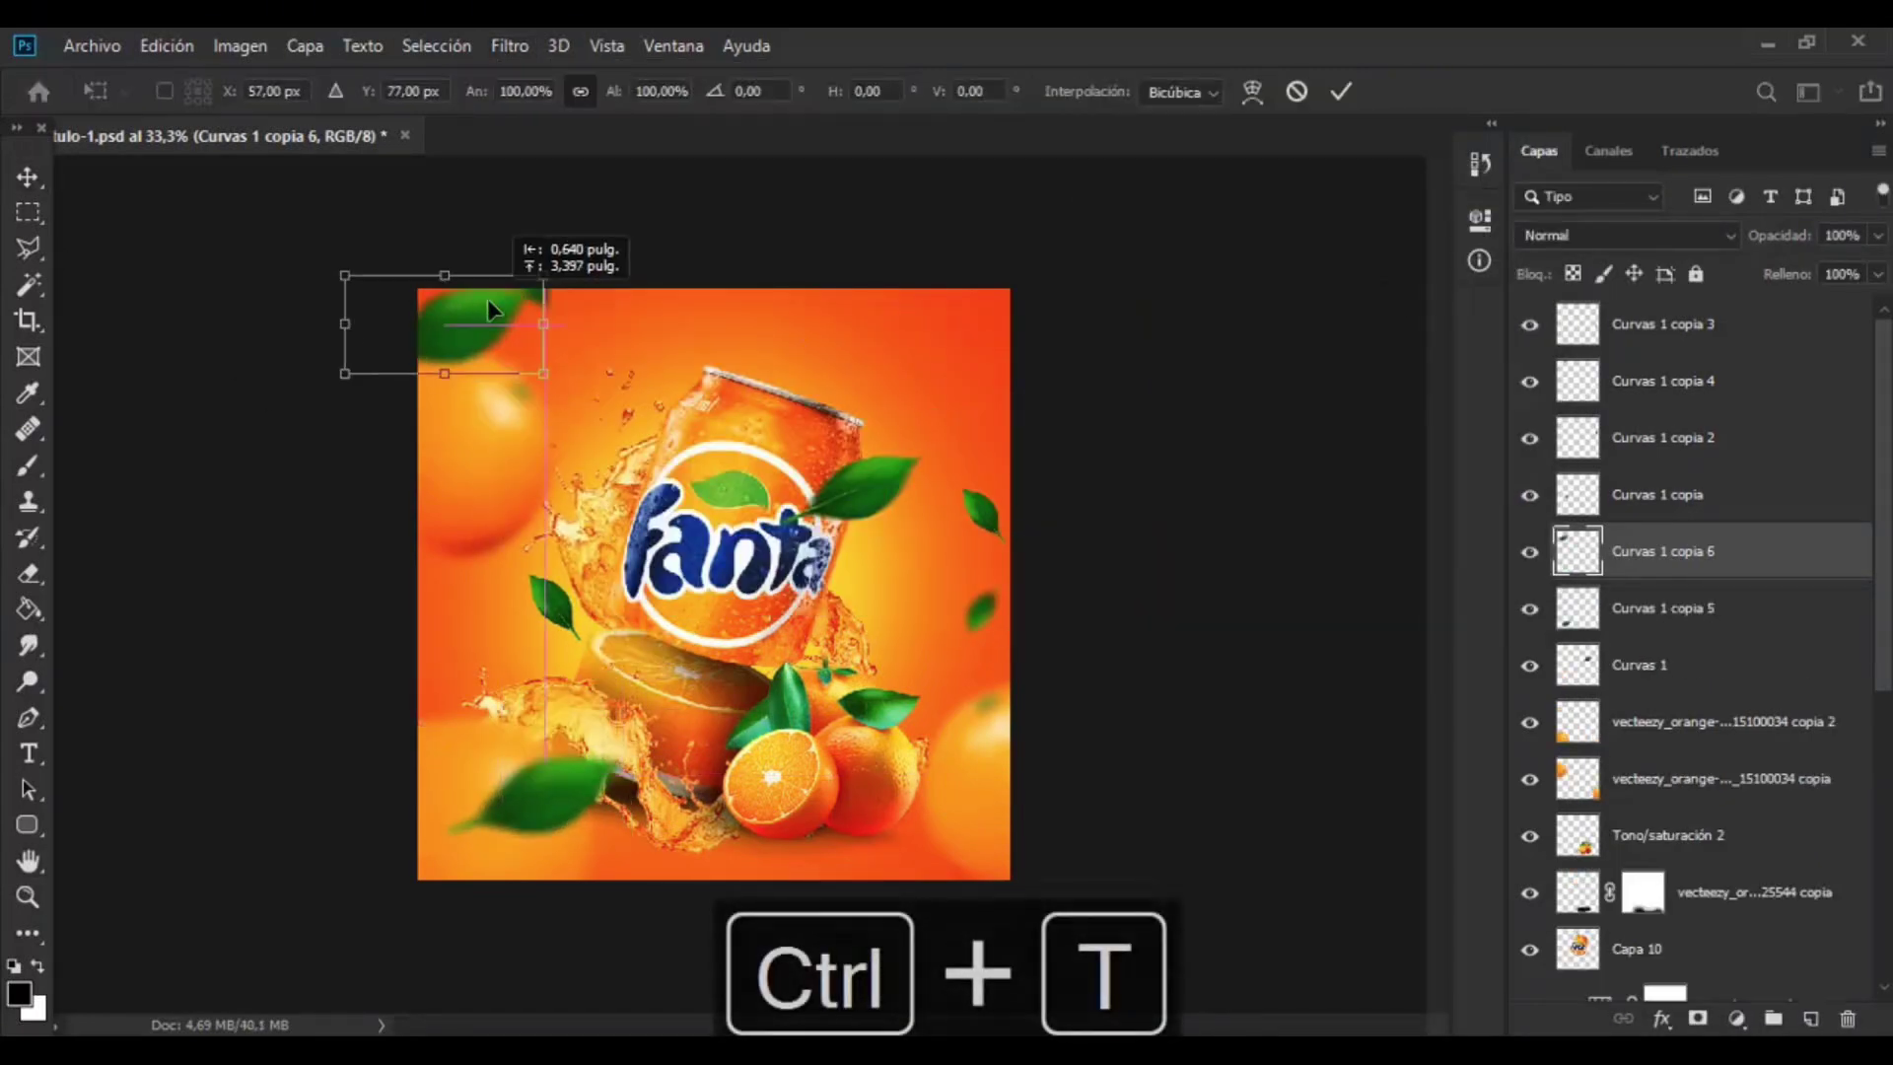
{"action": "key", "text": "Return"}
{"action": "key", "text": "ctrl+j"}
{"action": "key", "text": "ctrl+t"}
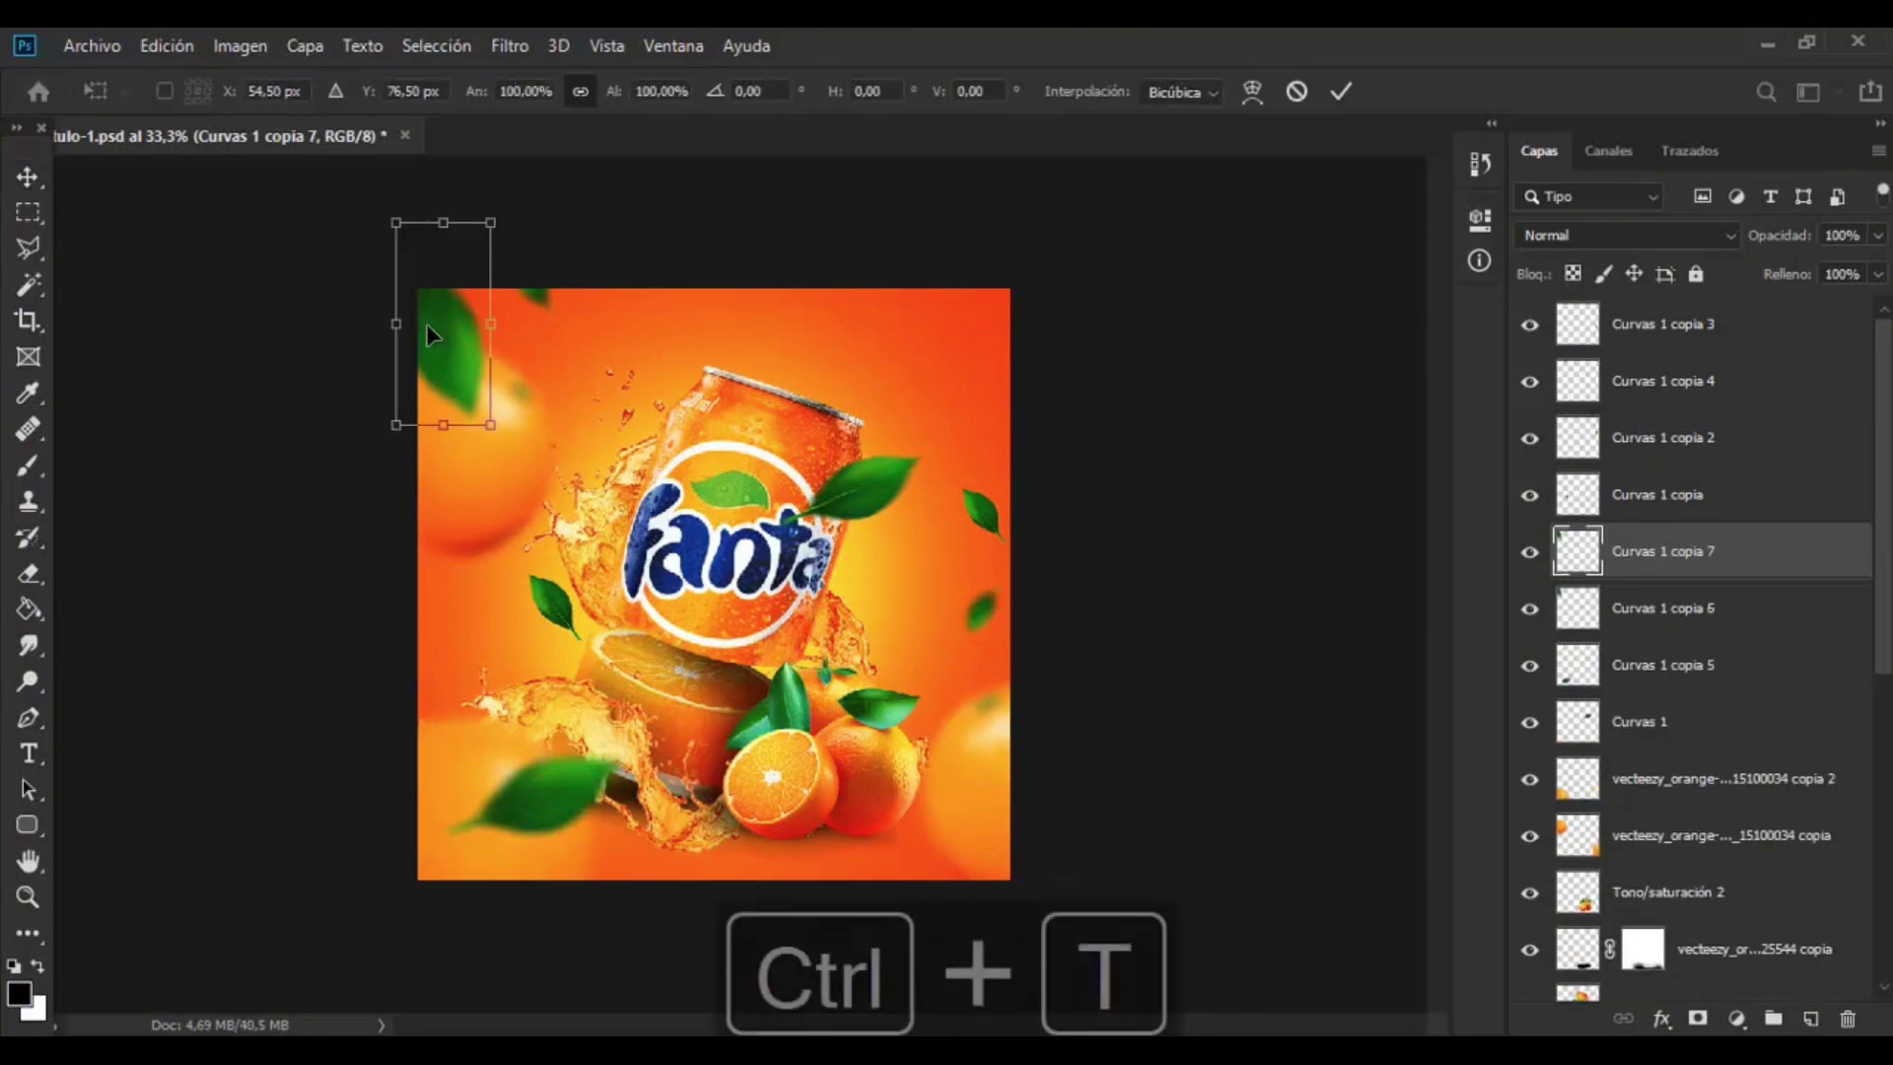
{"action": "left_click_drag", "start_coordinate": [1019, 705], "coordinate": [1047, 948]}
{"action": "left_click", "coordinate": [212, 254]}
{"action": "key", "text": "ctrl+è"}
{"action": "key", "text": "ctrl+è"}
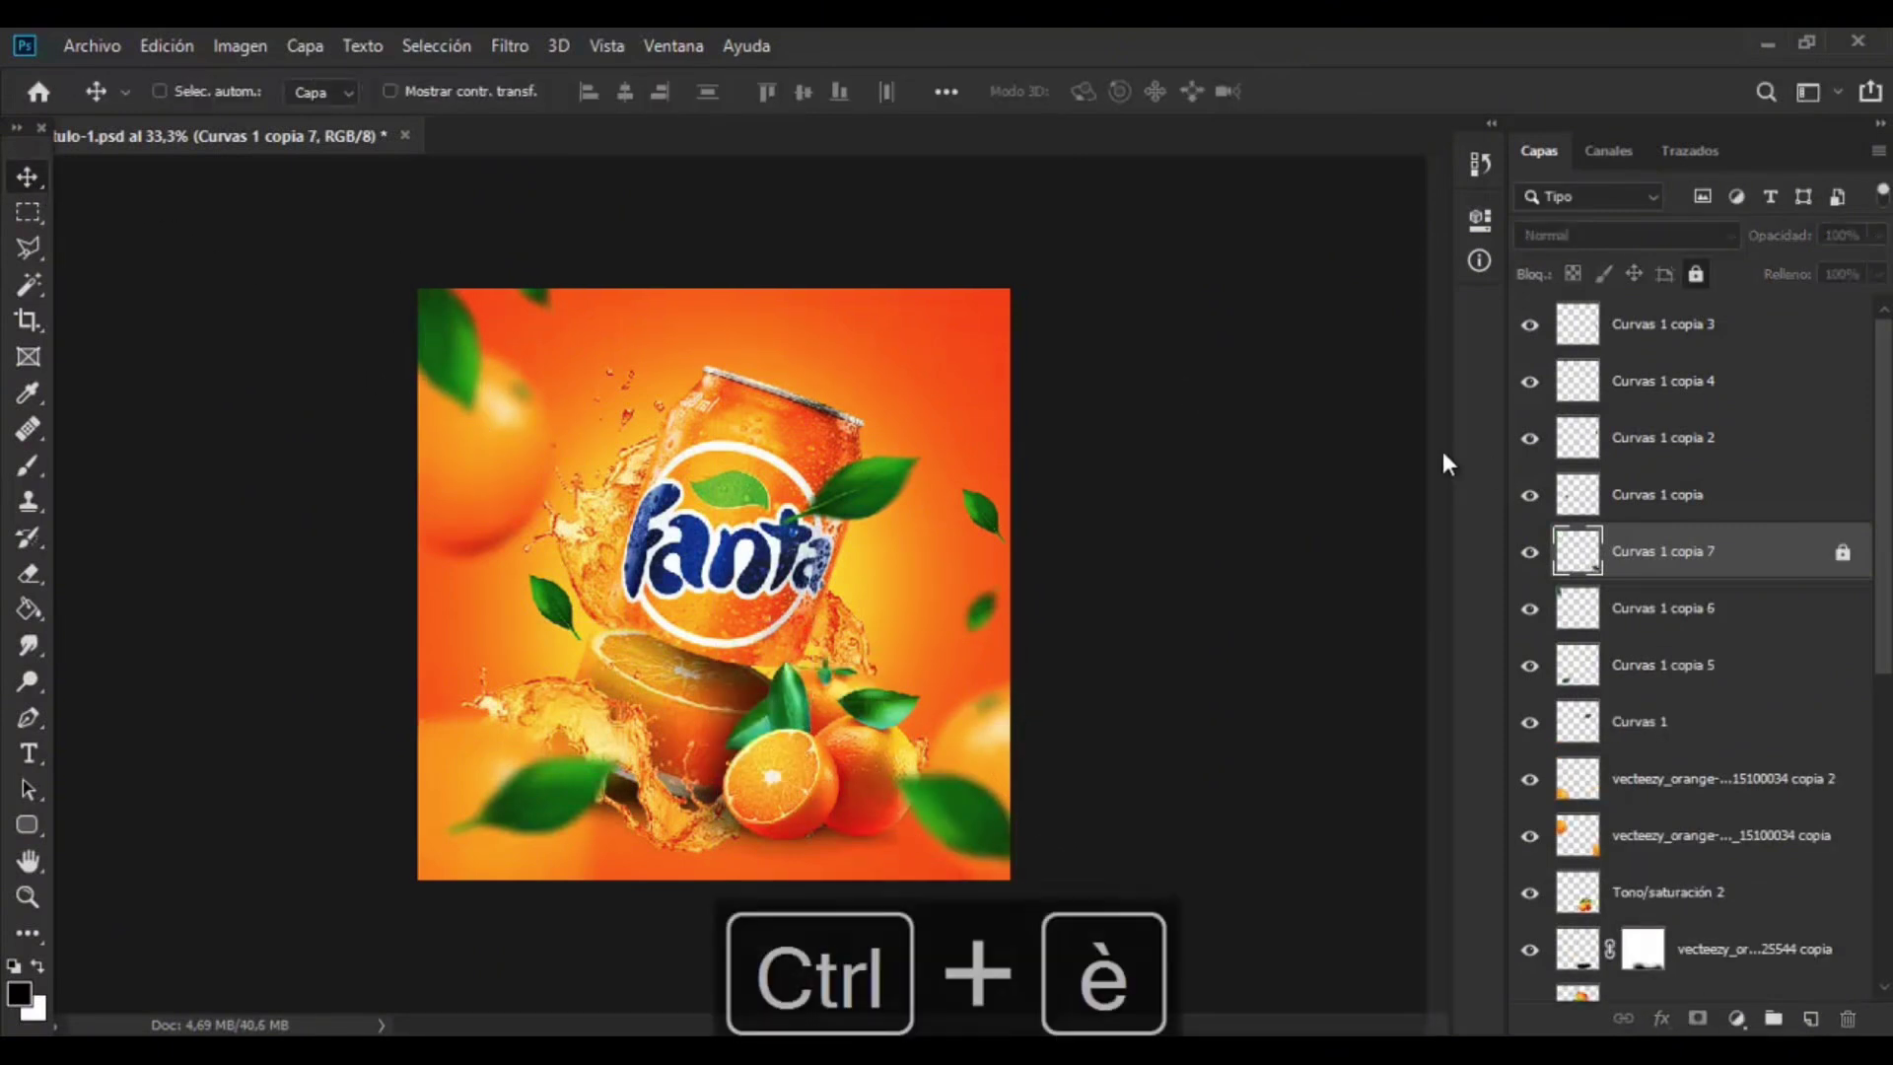
{"action": "left_click", "coordinate": [1309, 471]}
{"action": "key", "text": "ctrl+¡"}
{"action": "left_click", "coordinate": [852, 392]}
{"action": "left_click", "coordinate": [1652, 350]}
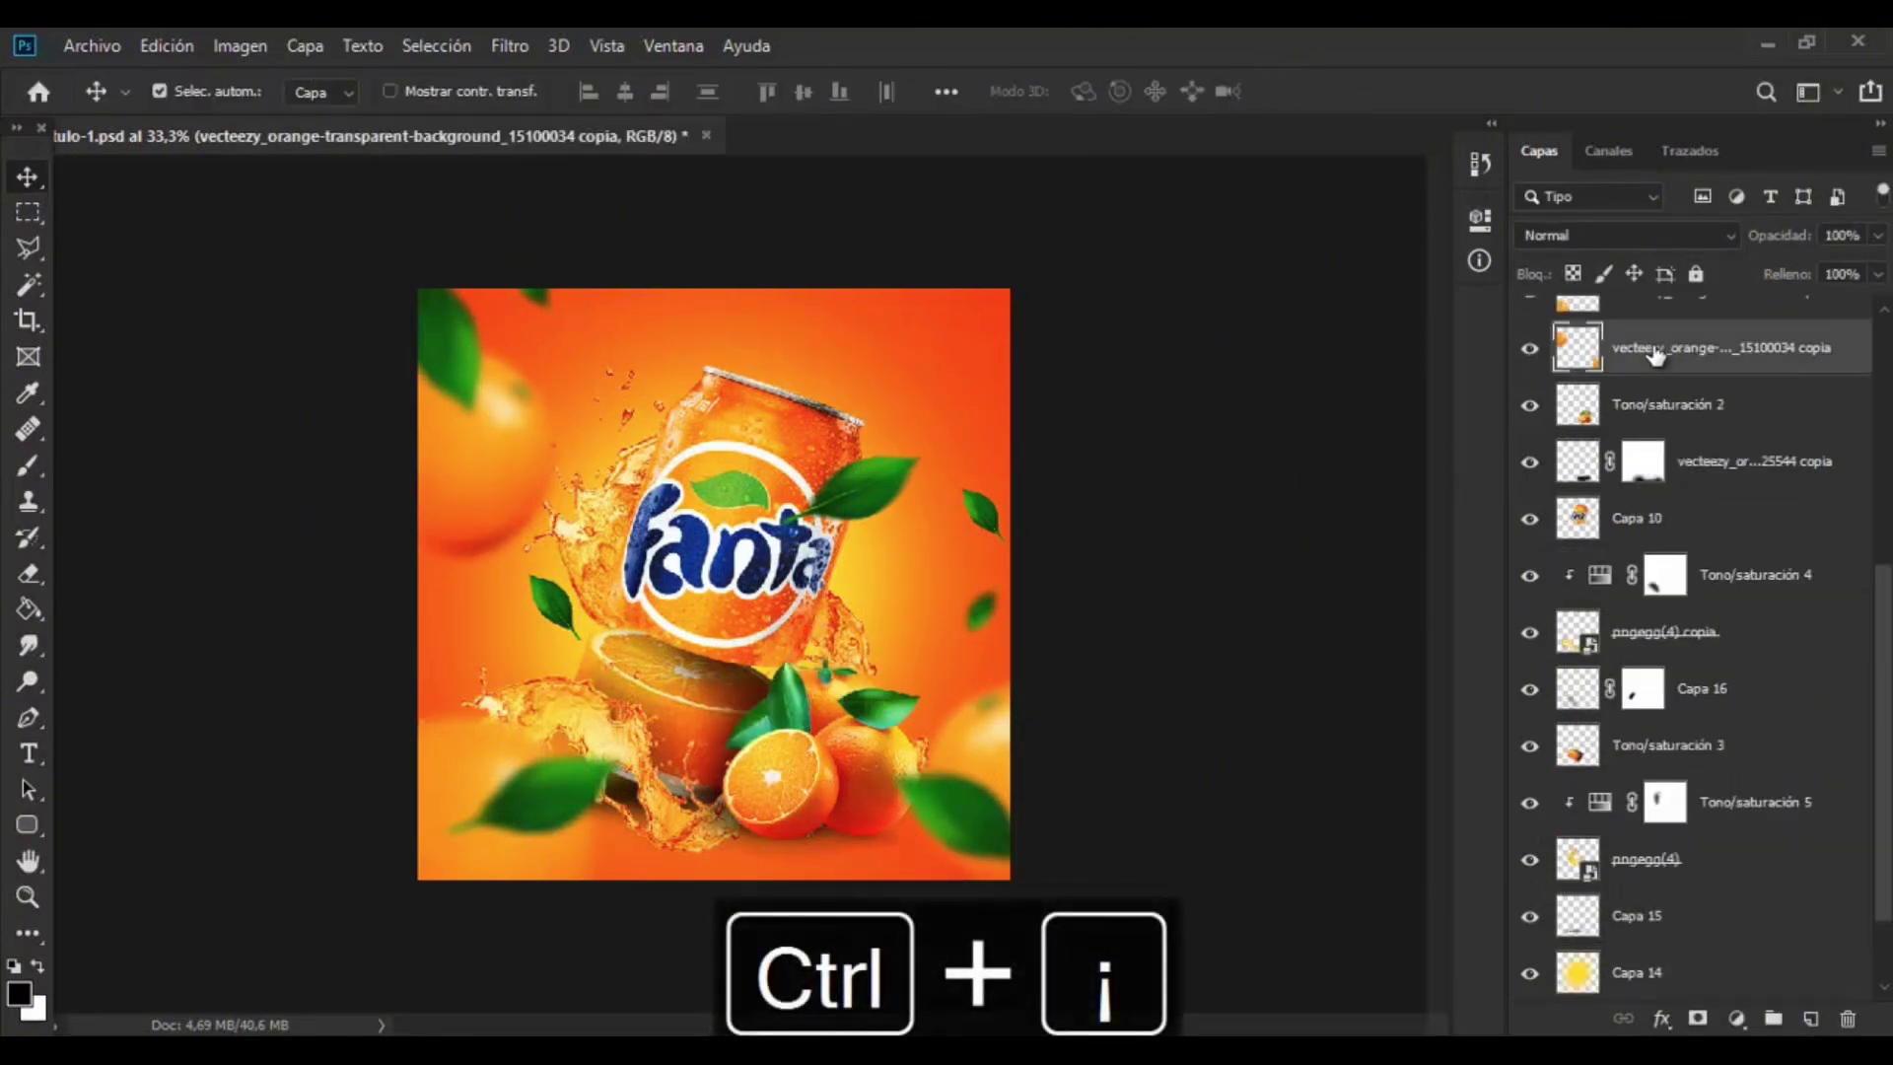
{"action": "left_click", "coordinate": [1327, 408]}
{"action": "key", "text": "F9"}
{"action": "key", "text": "ctrl+plus"}
{"action": "key", "text": "ctrl+minus"}
- Place the orange-slice image in the canvas's upper-right corner, scaled to about 12.4% and rotated 63.17°
{"action": "key", "text": "alt+Tab"}
{"action": "scroll", "coordinate": [1813, 634], "scroll_direction": "up", "scroll_amount": 3}
{"action": "left_click_drag", "start_coordinate": [1671, 493], "coordinate": [802, 496]}
{"action": "key", "text": "alt+Tab"}
{"action": "left_click_drag", "start_coordinate": [927, 284], "coordinate": [972, 625]}
{"action": "left_click_drag", "start_coordinate": [888, 273], "coordinate": [791, 450]}
{"action": "left_click_drag", "start_coordinate": [625, 675], "coordinate": [845, 401]}
{"action": "left_click_drag", "start_coordinate": [1137, 427], "coordinate": [988, 412]}
{"action": "left_click_drag", "start_coordinate": [899, 362], "coordinate": [1069, 336]}
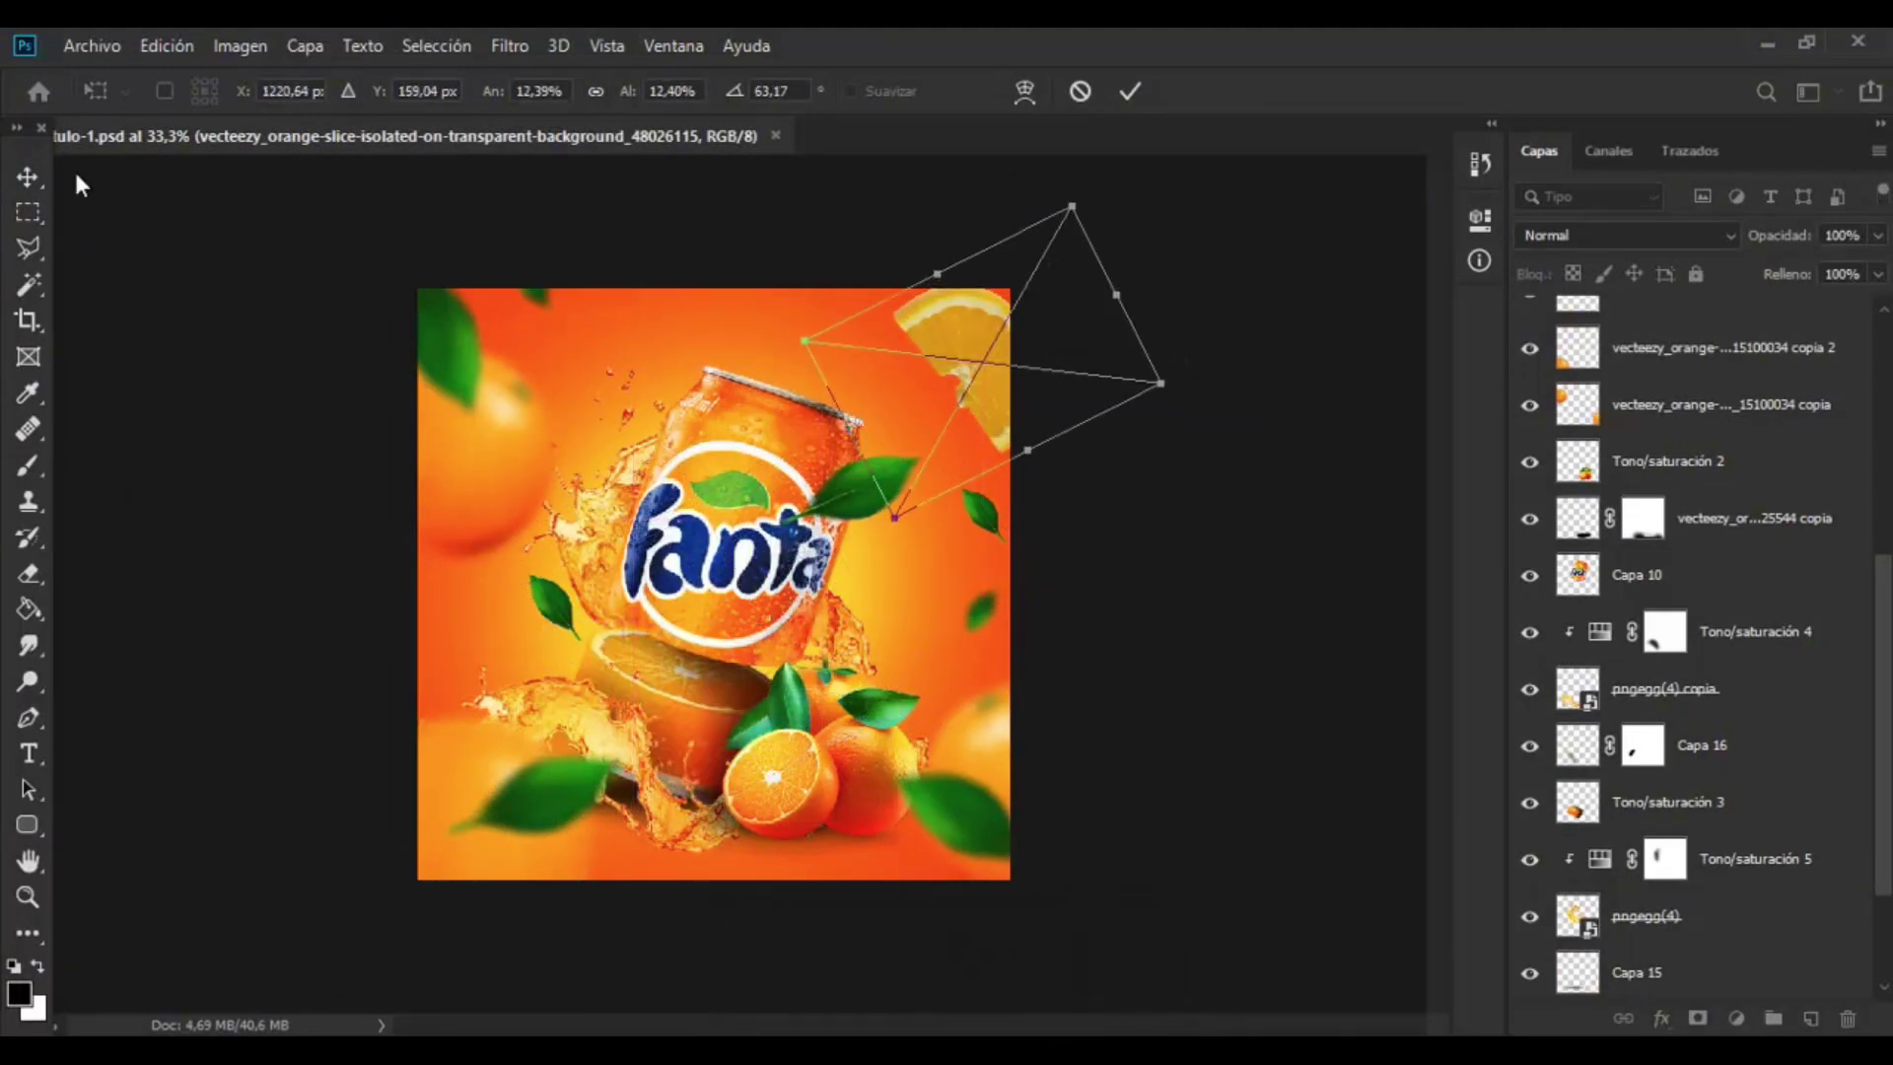
{"action": "left_click", "coordinate": [27, 176]}
{"action": "left_click_drag", "start_coordinate": [1884, 582], "coordinate": [1873, 287]}
{"action": "left_click", "coordinate": [239, 47]}
{"action": "mouse_move", "coordinate": [258, 120]}
{"action": "left_click", "coordinate": [660, 264]}
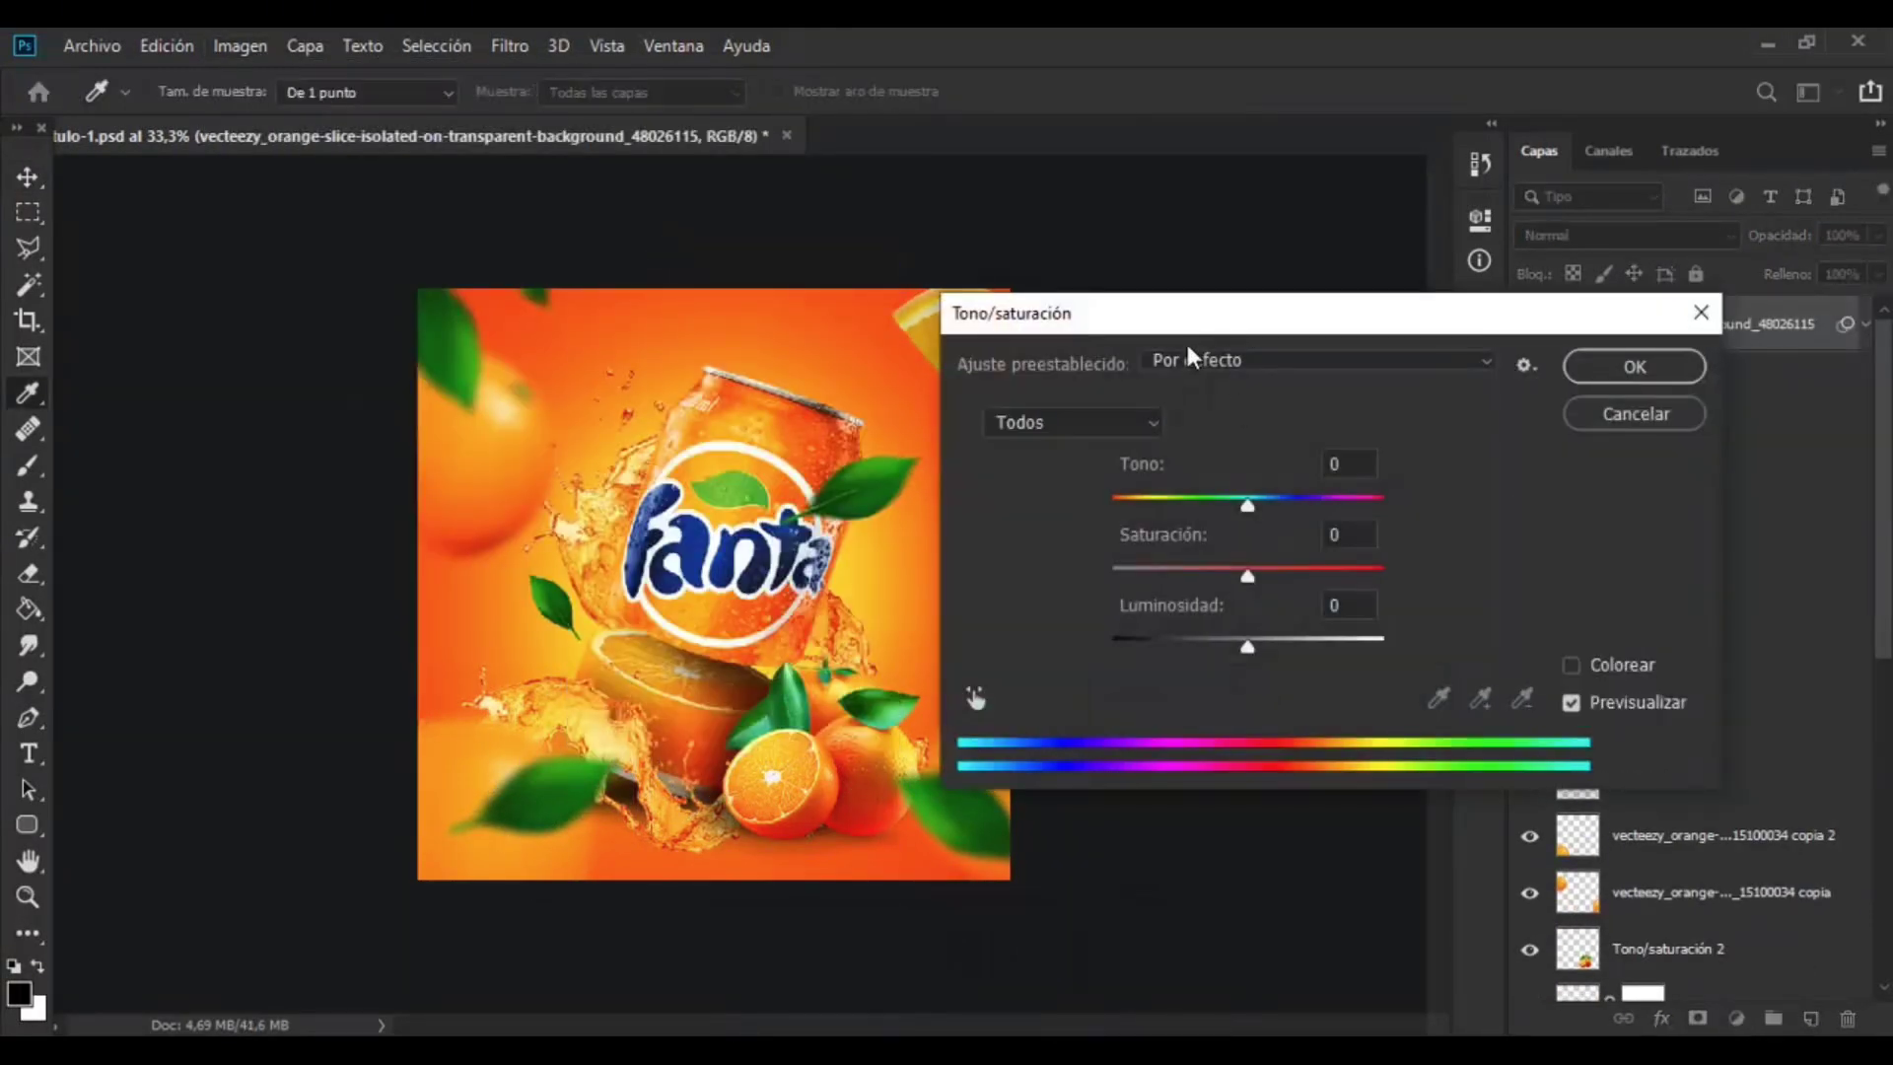
{"action": "left_click_drag", "start_coordinate": [1406, 511], "coordinate": [1394, 509]}
{"action": "left_click", "coordinate": [1749, 422]}
- Add a Hue/Saturation adjustment with reduced hue clipped to the orange slice, mask part of it at 39% brush opacity, and merge it down
{"action": "left_click", "coordinate": [1735, 1018]}
{"action": "left_click", "coordinate": [1726, 752]}
{"action": "left_click_drag", "start_coordinate": [1242, 405], "coordinate": [1214, 405]}
{"action": "key", "text": "b"}
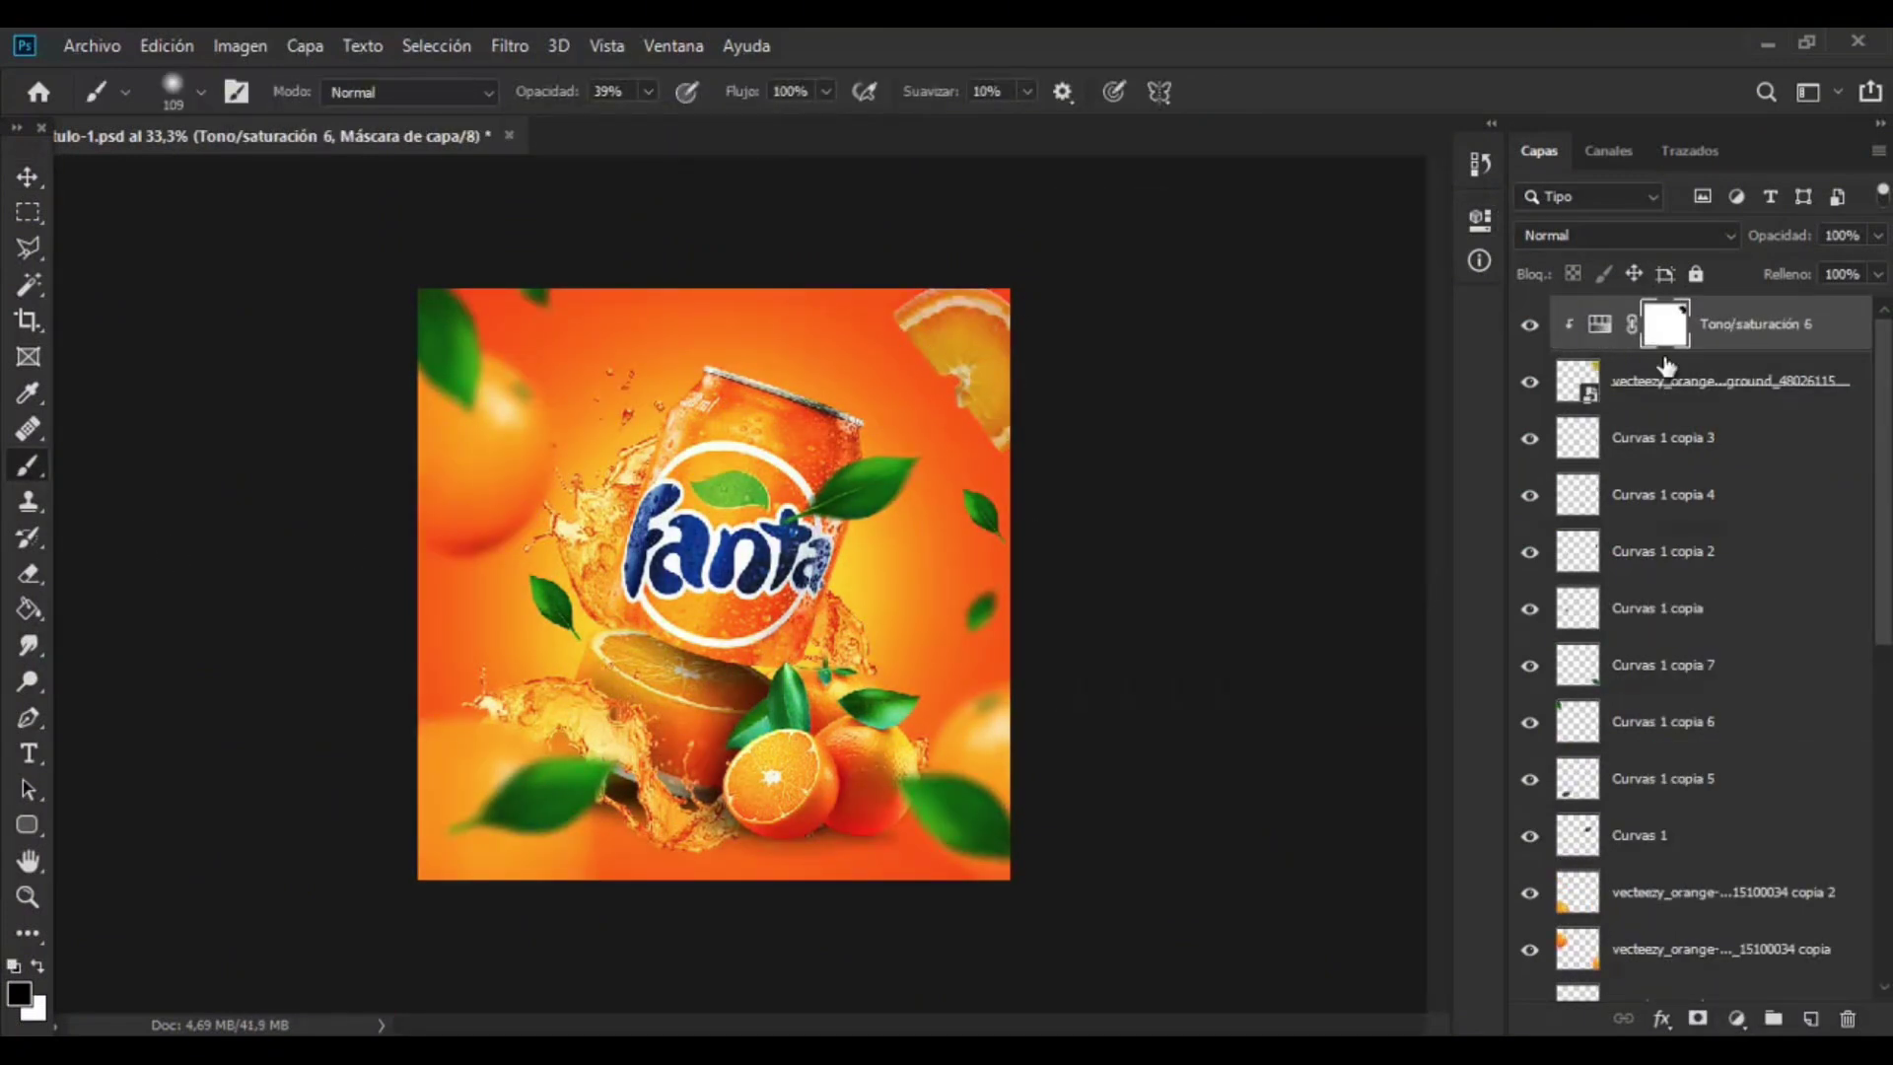
{"action": "key", "text": "ctrl+e"}
- Add a clipped Hue/Saturation adjustment with saturation +32 to the orange slice and merge it down
{"action": "left_click", "coordinate": [1736, 1018]}
{"action": "left_click", "coordinate": [1737, 760]}
{"action": "left_click_drag", "start_coordinate": [1242, 459], "coordinate": [1287, 461]}
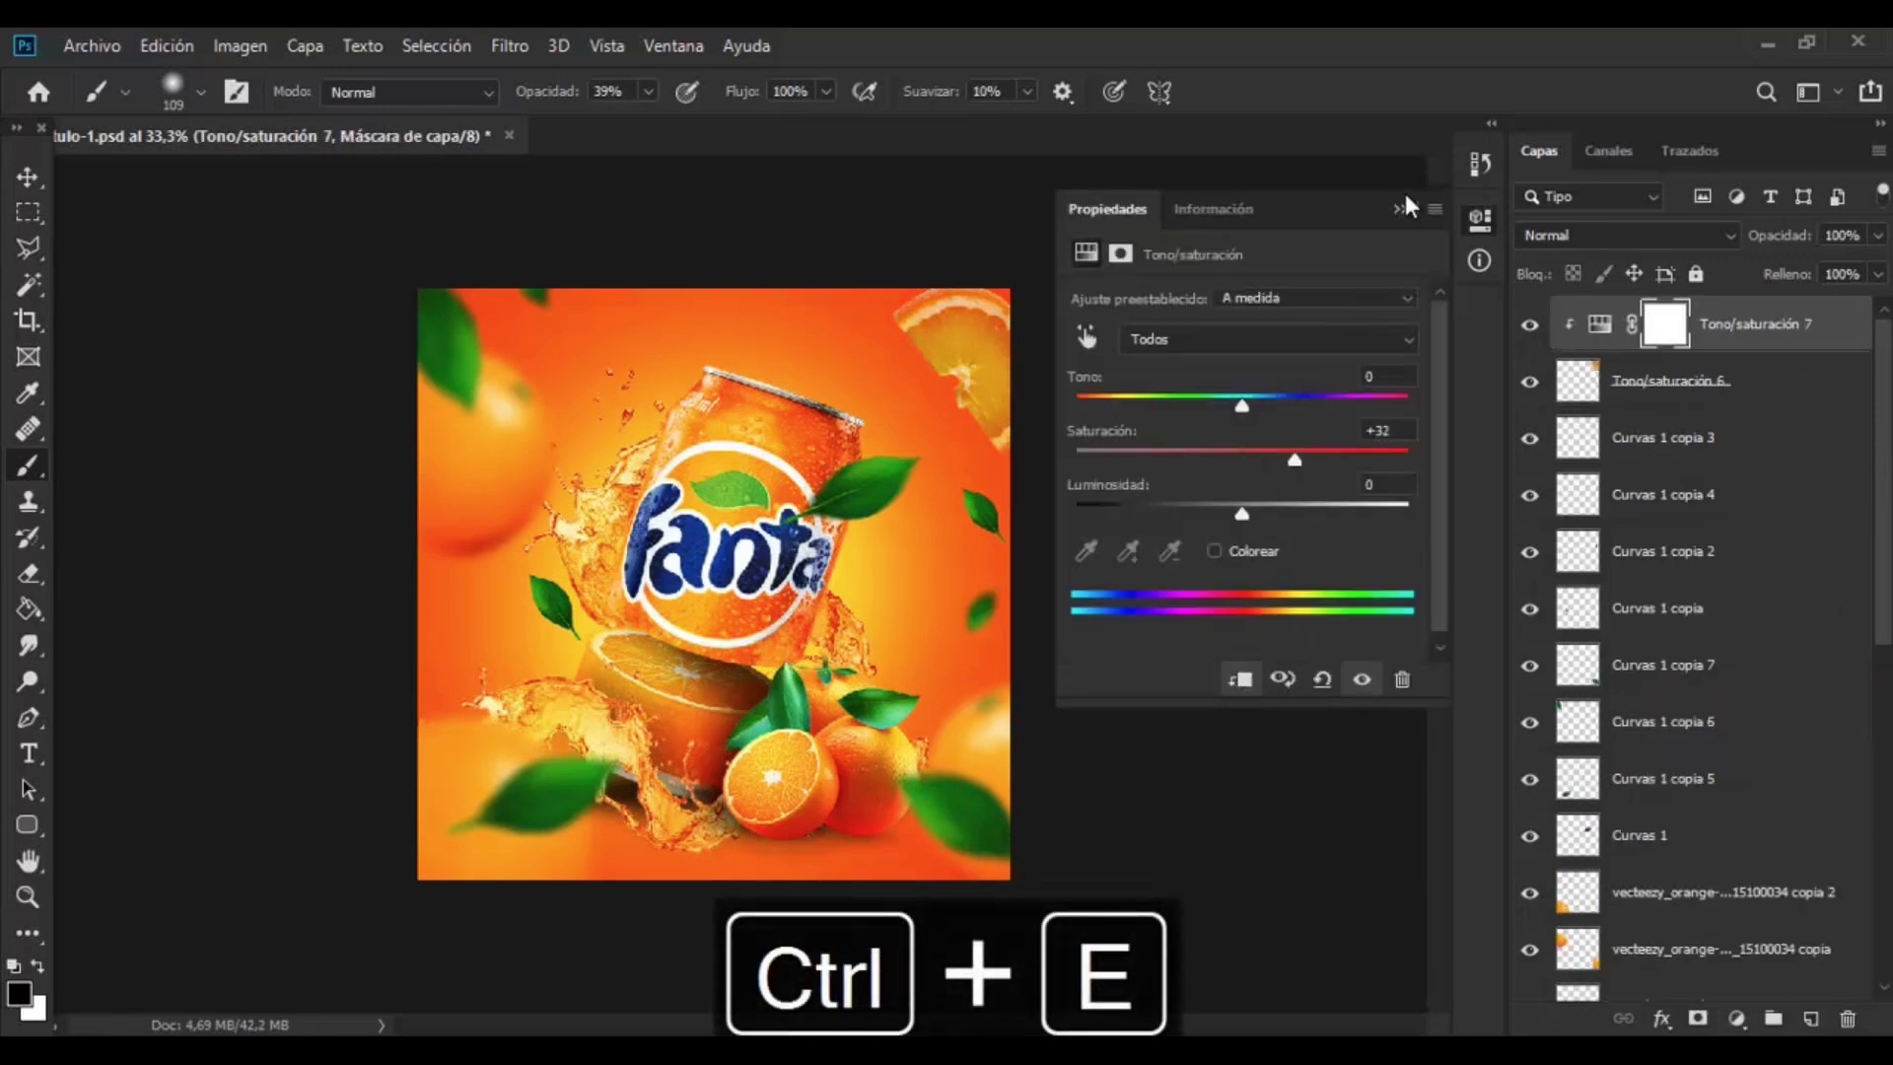
{"action": "left_click", "coordinate": [1422, 204]}
{"action": "key", "text": "ctrl+e"}
- Duplicate the orange slice and rotate and reposition the lower copy so the two overlap in the upper-right corner
{"action": "key", "text": "ctrl+j"}
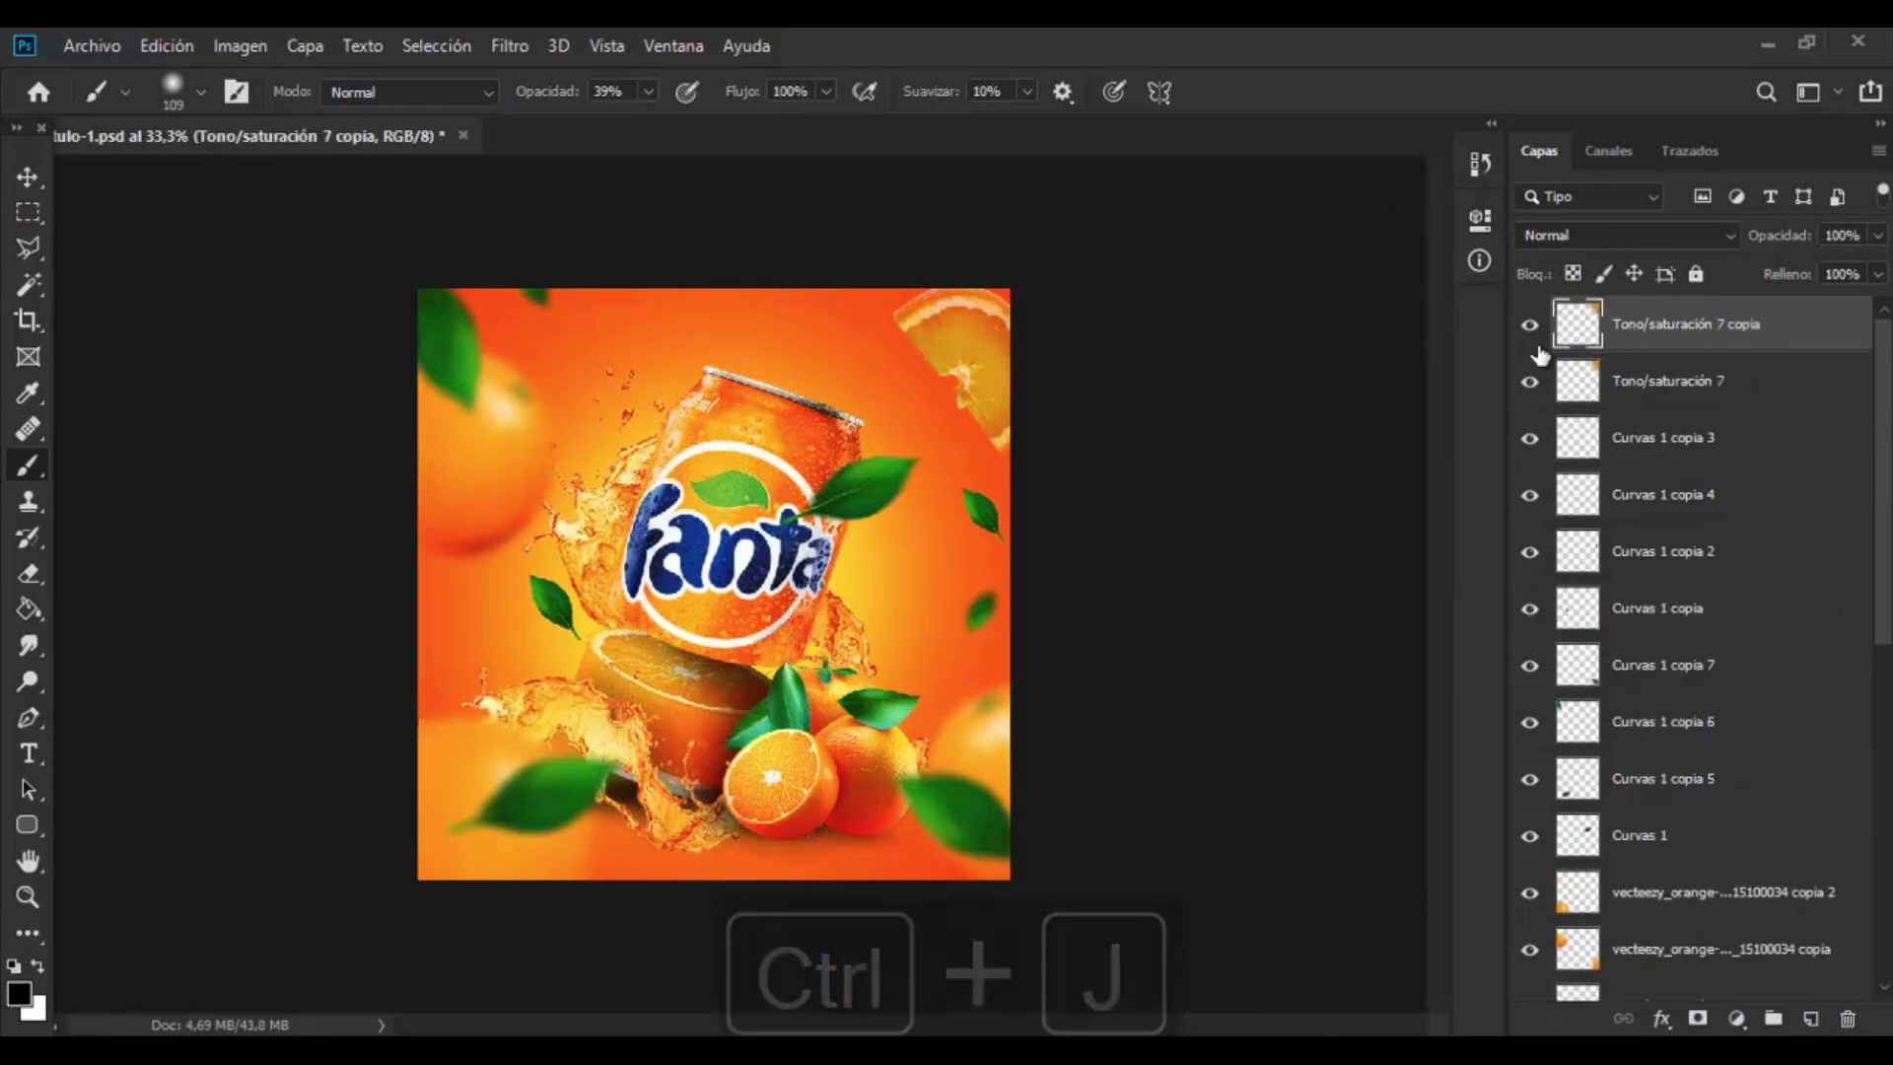
{"action": "key", "text": "alt+bracketleft"}
{"action": "key", "text": "ctrl+t"}
{"action": "left_click_drag", "start_coordinate": [1072, 478], "coordinate": [988, 518]}
{"action": "left_click_drag", "start_coordinate": [1037, 314], "coordinate": [742, 325]}
{"action": "key", "text": "Return"}
- Duplicate the orange slice again and place the copy at the canvas's top edge near the upper-left leaf
{"action": "key", "text": "ctrl+j"}
{"action": "key", "text": "ctrl+t"}
{"action": "left_click_drag", "start_coordinate": [695, 468], "coordinate": [687, 322]}
{"action": "left_click_drag", "start_coordinate": [790, 388], "coordinate": [514, 286]}
{"action": "left_click", "coordinate": [23, 176]}
- Merge the two overlapping orange slices in the upper-right corner and apply a Gaussian Blur with a 4.4-pixel radius
{"action": "left_click", "coordinate": [1676, 437]}
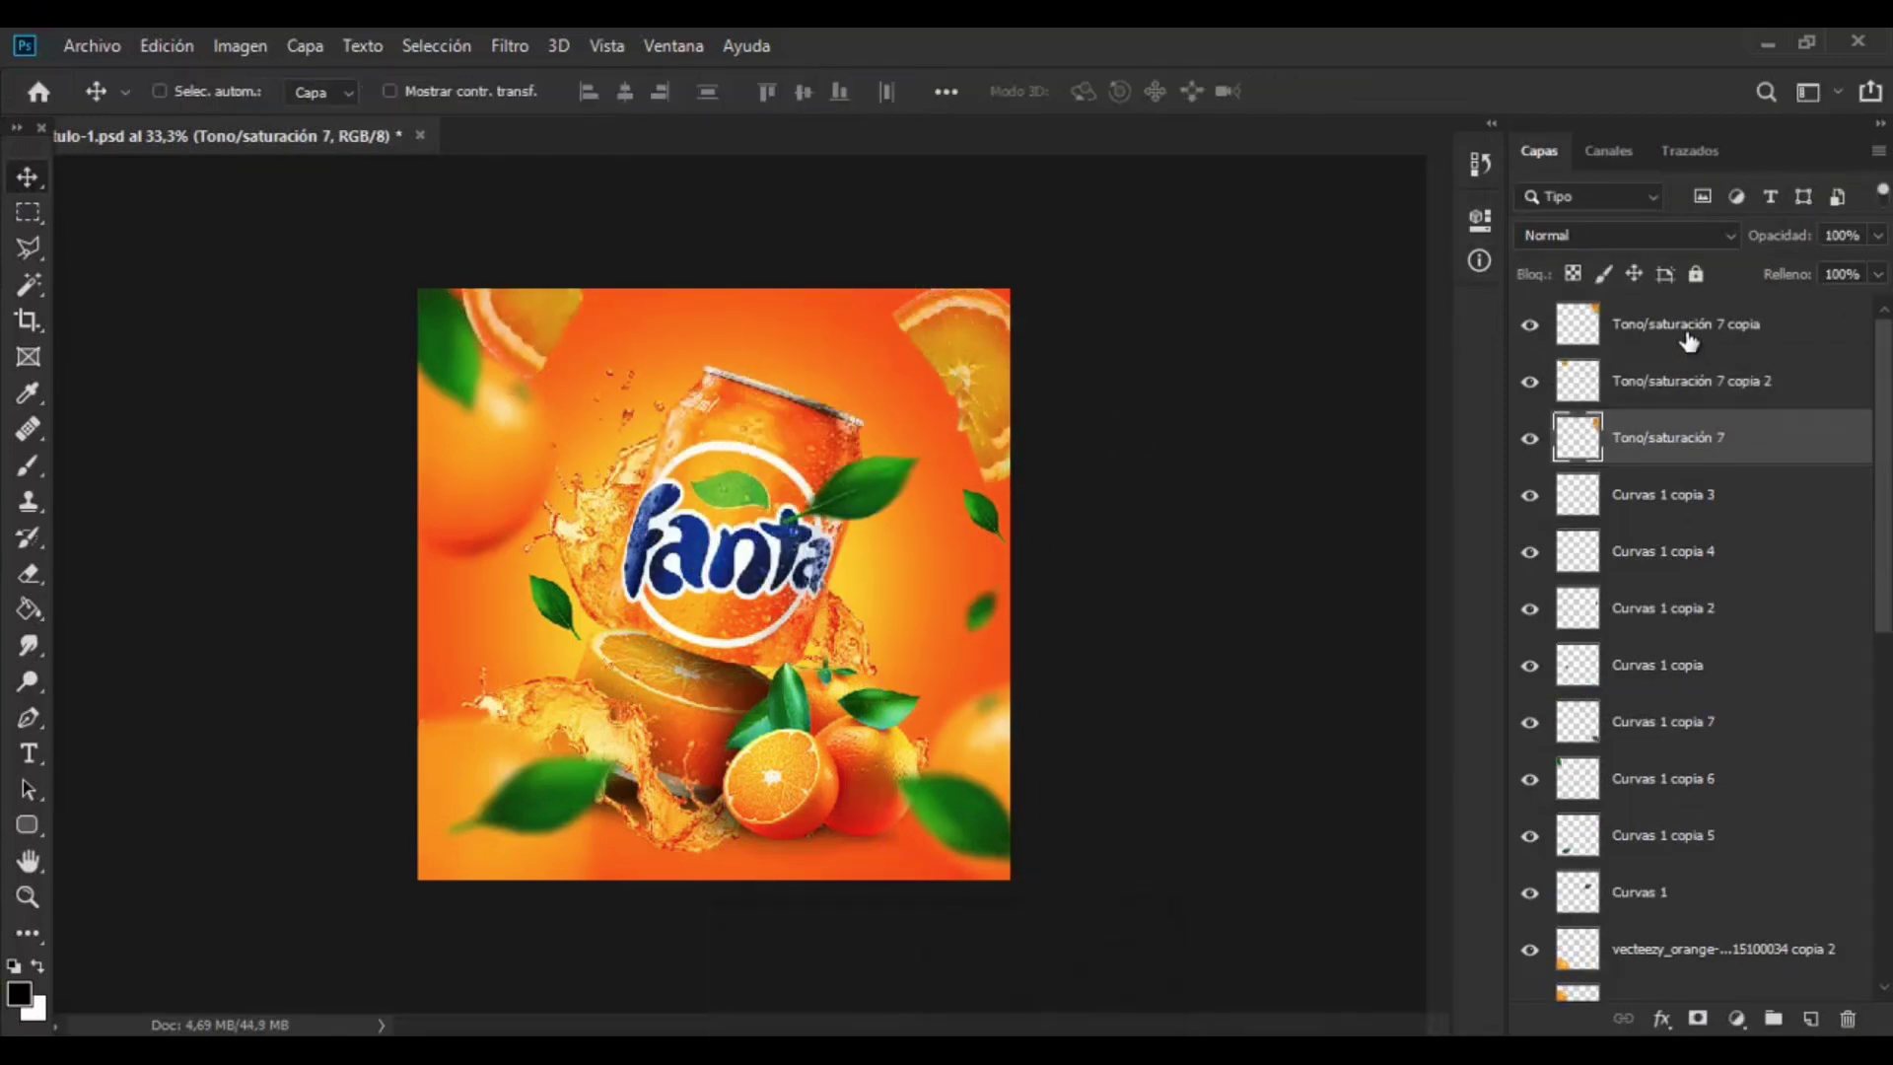
{"action": "left_click", "coordinate": [1689, 335], "text": "ctrl"}
{"action": "key", "text": "ctrl+e"}
{"action": "left_click", "coordinate": [510, 45]}
{"action": "left_click", "coordinate": [1149, 542]}
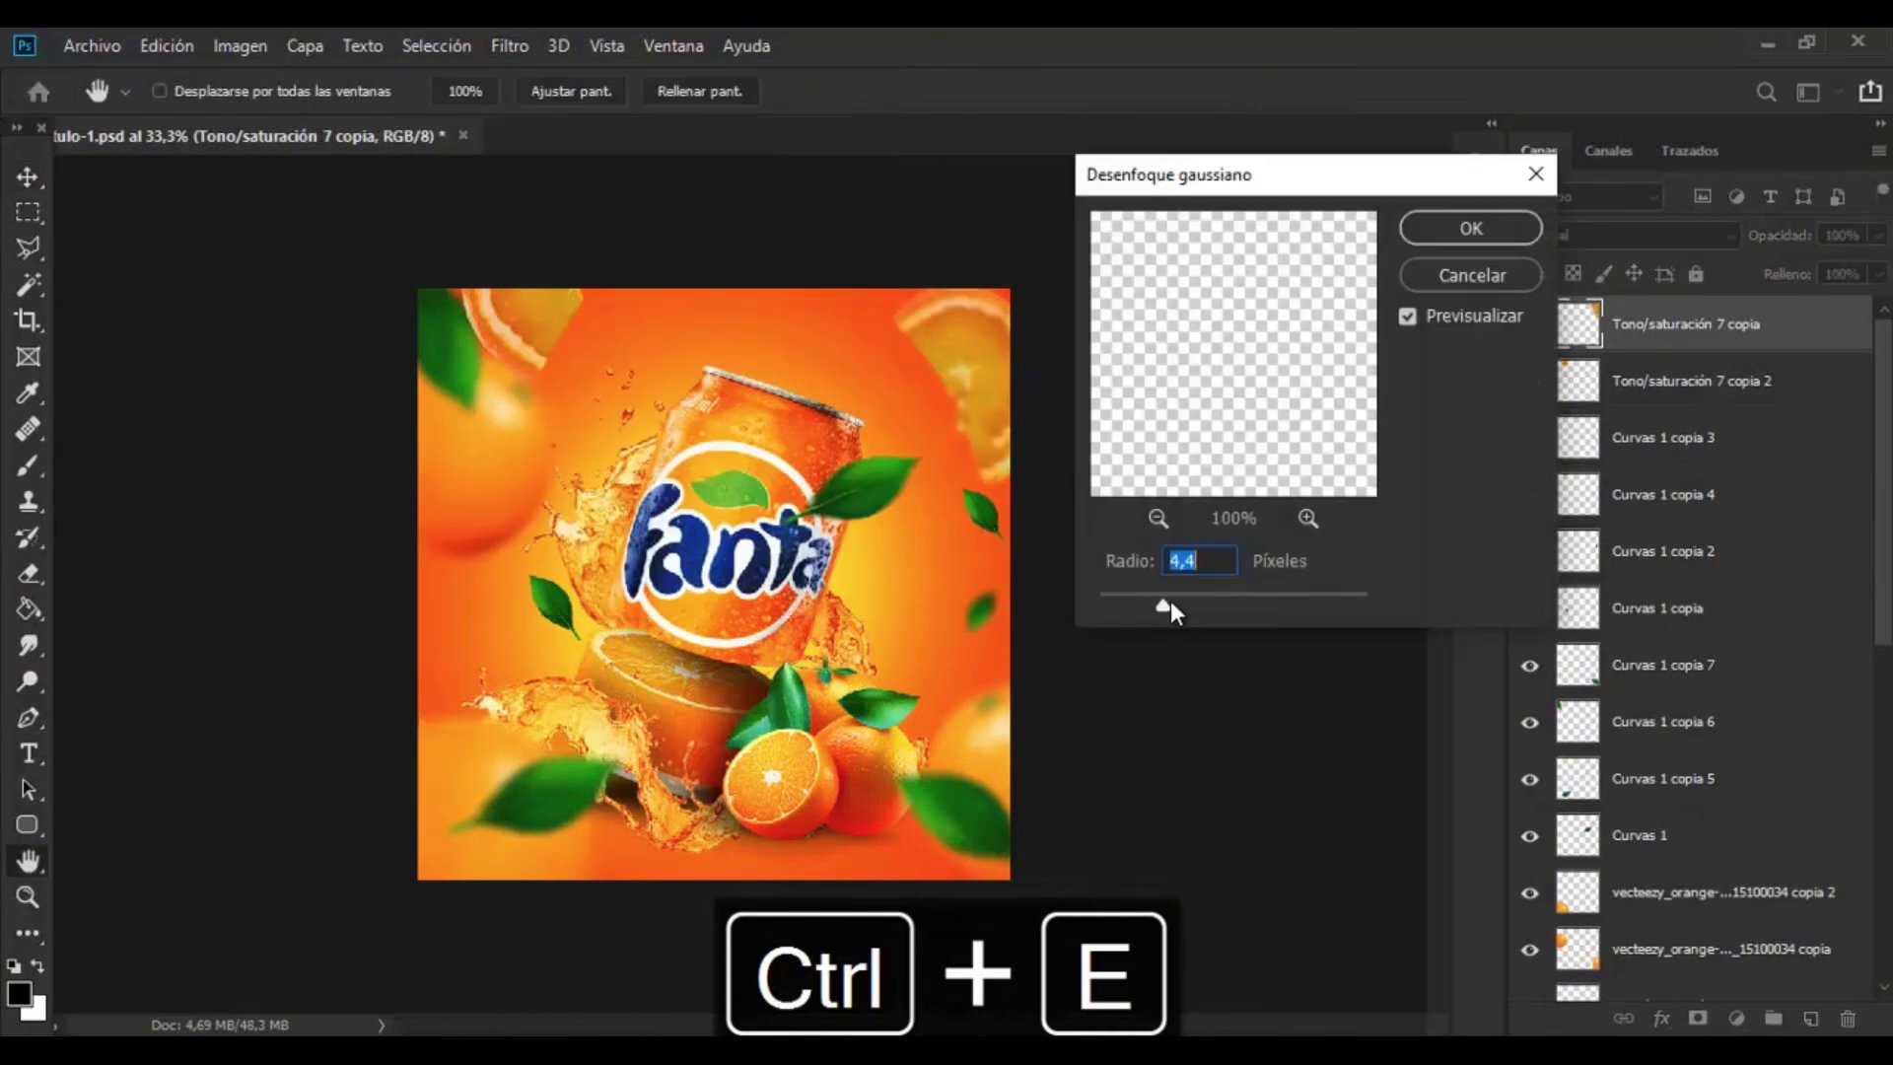
{"action": "left_click", "coordinate": [1466, 230]}
- Slightly raise the saturation of the blurred upper-right orange slices with a Hue/Saturation image adjustment
{"action": "left_click", "coordinate": [240, 47]}
{"action": "mouse_move", "coordinate": [266, 118]}
{"action": "left_click", "coordinate": [651, 266]}
{"action": "left_click_drag", "start_coordinate": [1285, 425], "coordinate": [1337, 425]}
{"action": "left_click_drag", "start_coordinate": [1217, 155], "coordinate": [1400, 175]}
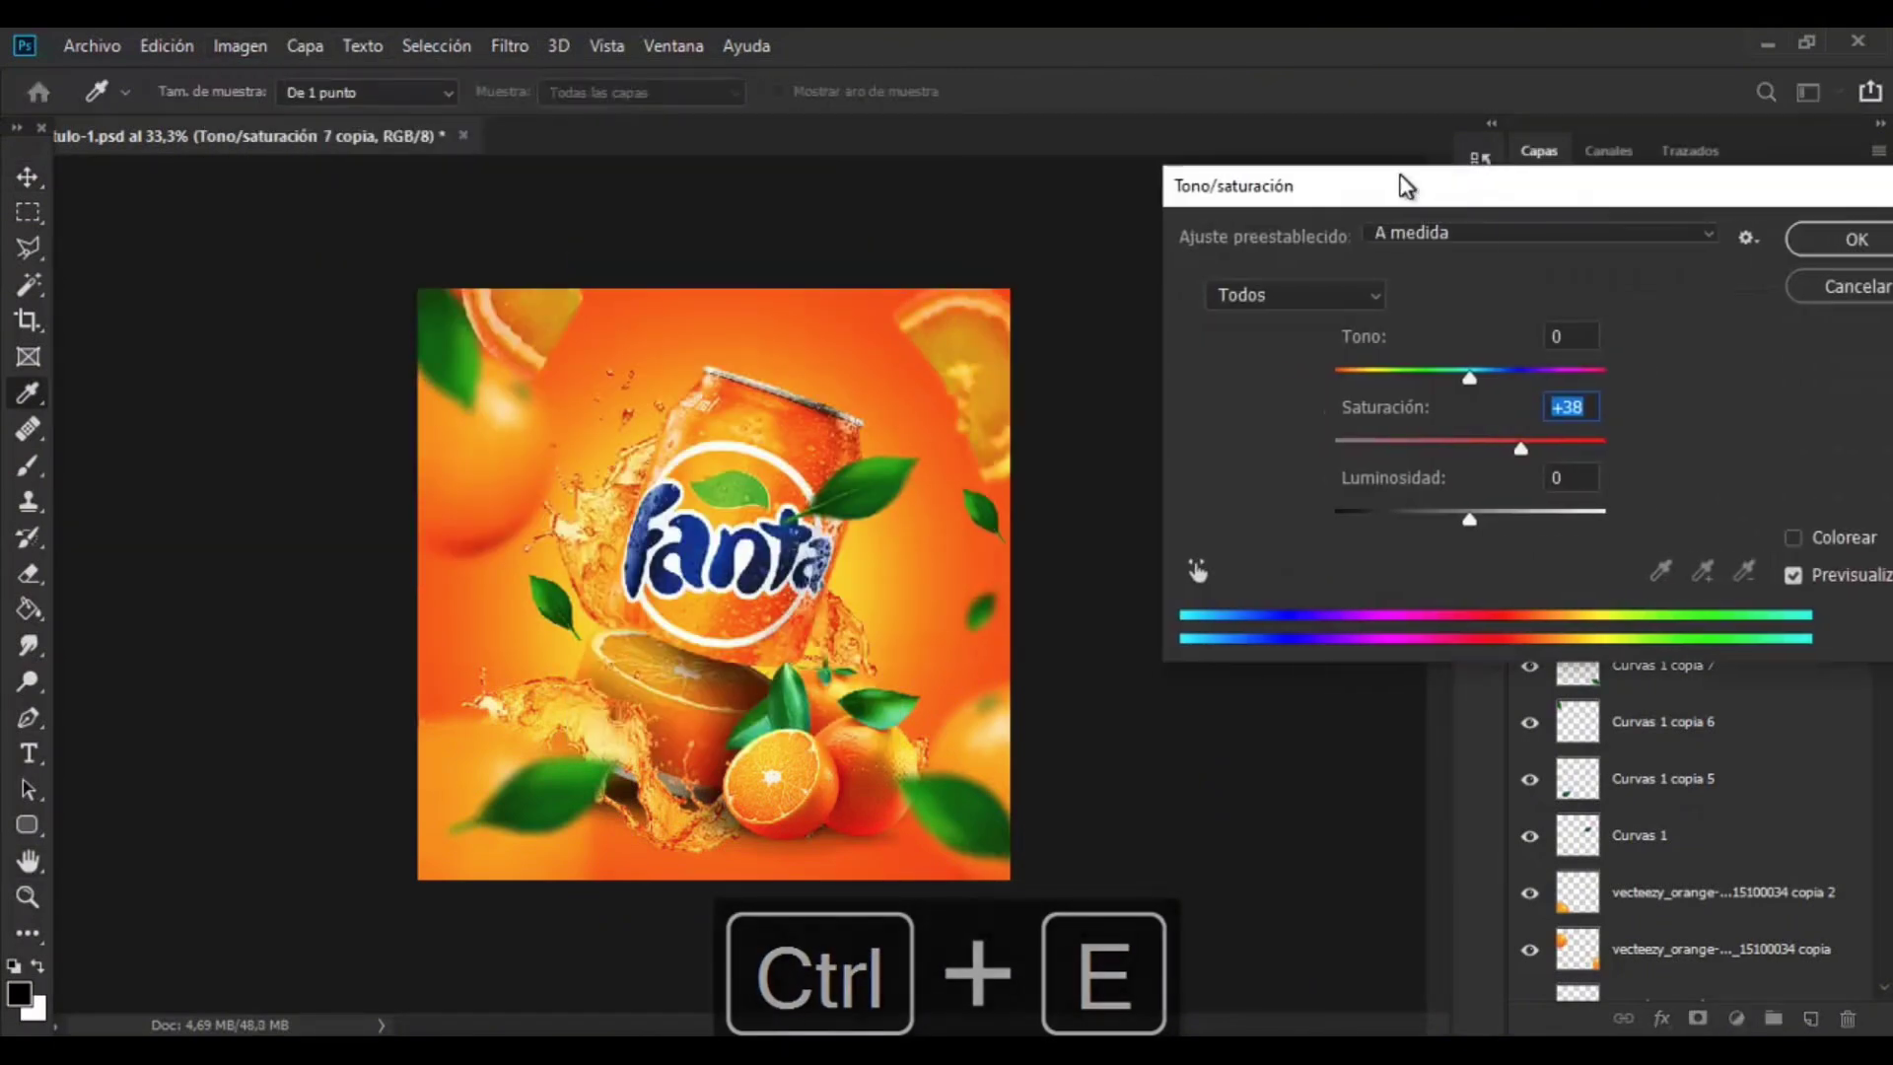
{"action": "left_click_drag", "start_coordinate": [1520, 449], "coordinate": [1489, 448]}
{"action": "left_click", "coordinate": [1469, 378]}
{"action": "key", "text": "Return"}
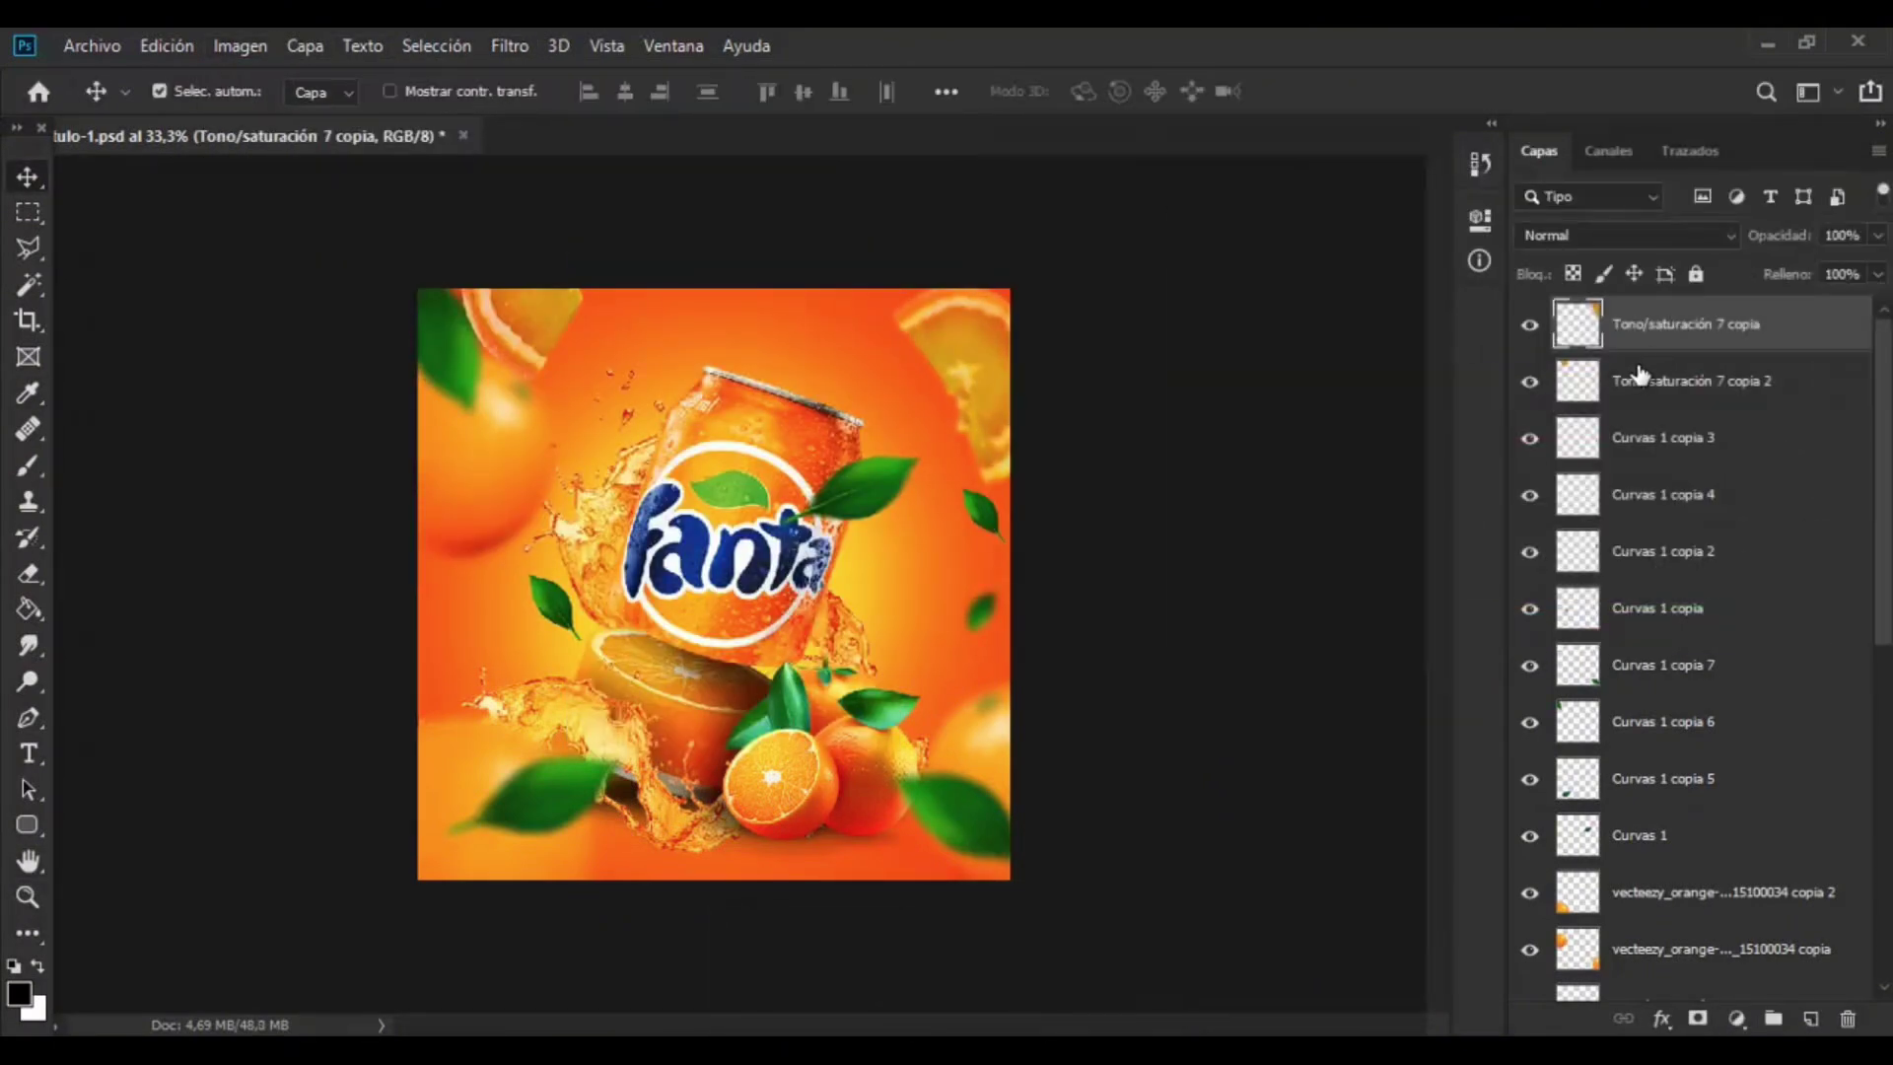
- Scale the upper-left orange slice copy to about 36%, rotate it and place it at the canvas's top edge above the can
{"action": "left_click", "coordinate": [1639, 375]}
{"action": "left_click_drag", "start_coordinate": [512, 345], "coordinate": [632, 834]}
{"action": "key", "text": "ctrl+t"}
{"action": "left_click_drag", "start_coordinate": [841, 777], "coordinate": [717, 623]}
{"action": "left_click_drag", "start_coordinate": [806, 690], "coordinate": [639, 295]}
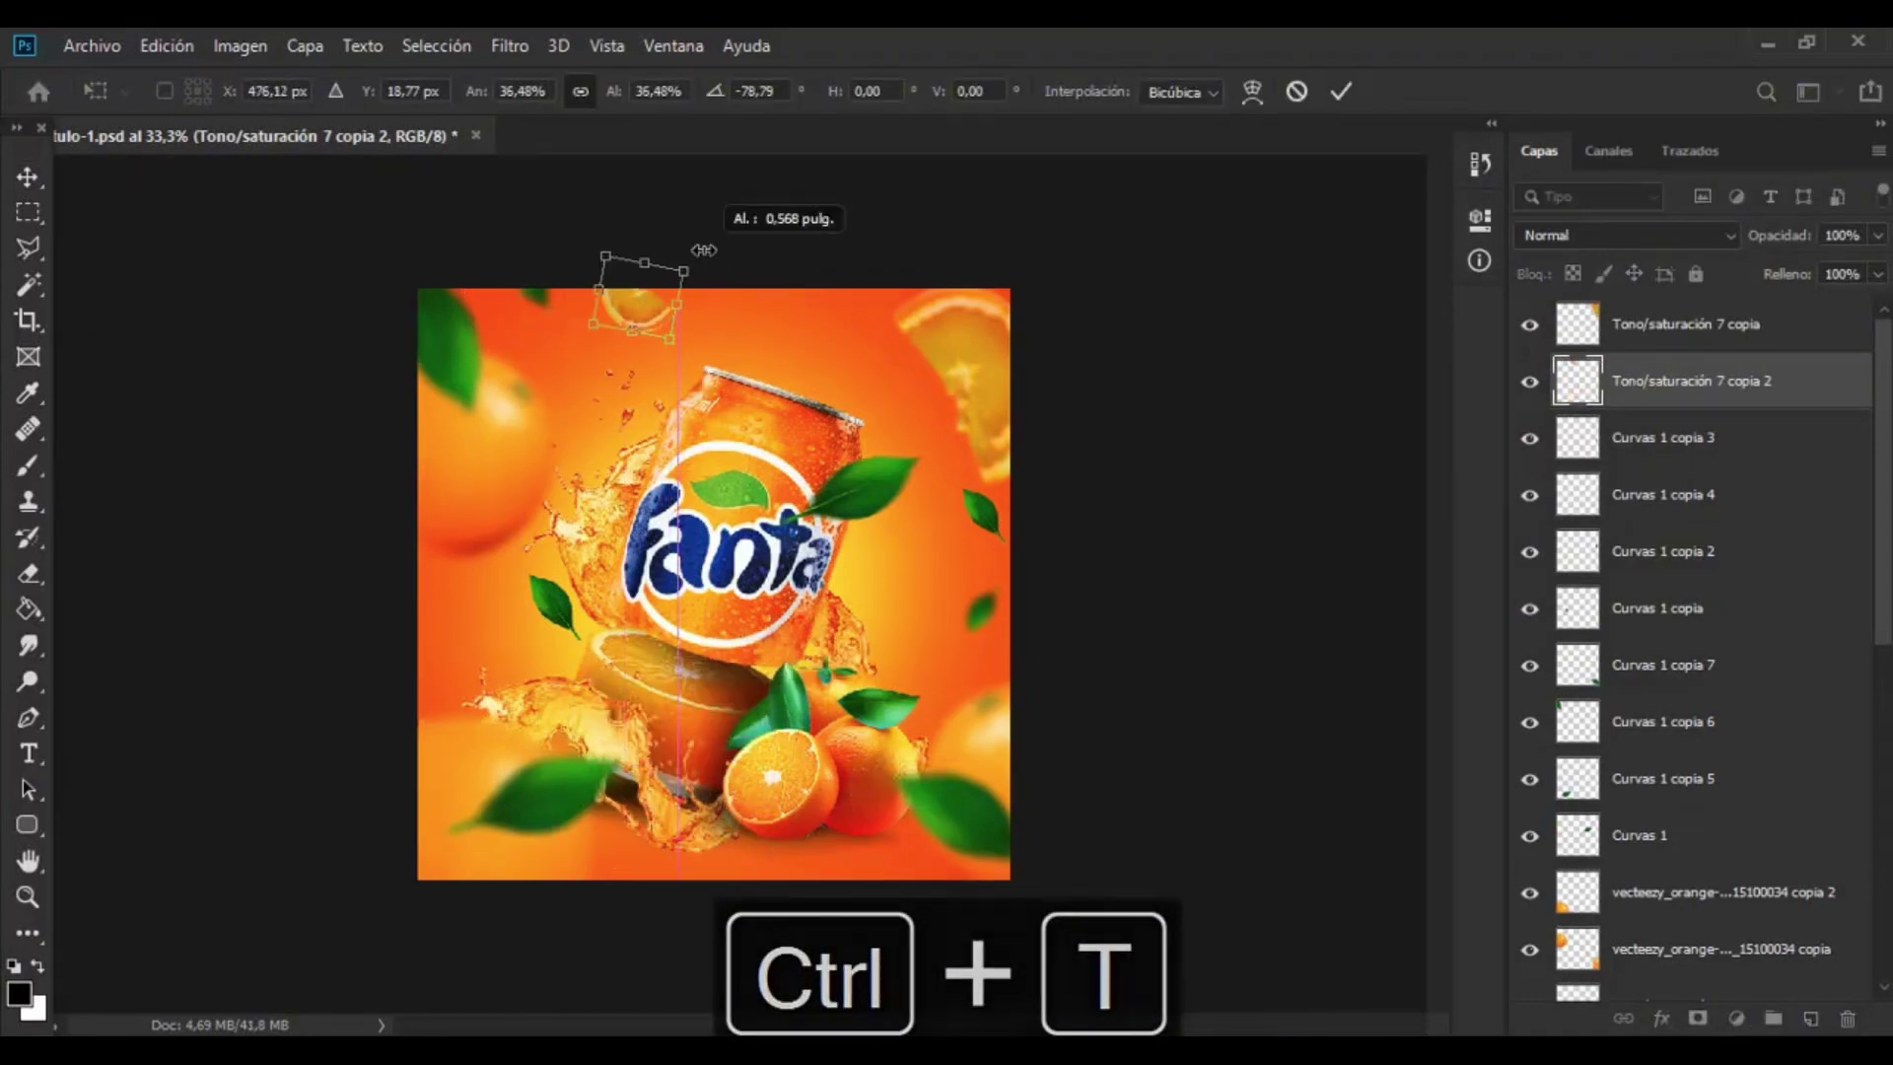
{"action": "key", "text": "Return"}
- Duplicate the small orange slice, rotate the copy about 180°, place it beside the can's lower right and merge both slices
{"action": "key", "text": "ctrl+j"}
{"action": "key", "text": "ctrl+t"}
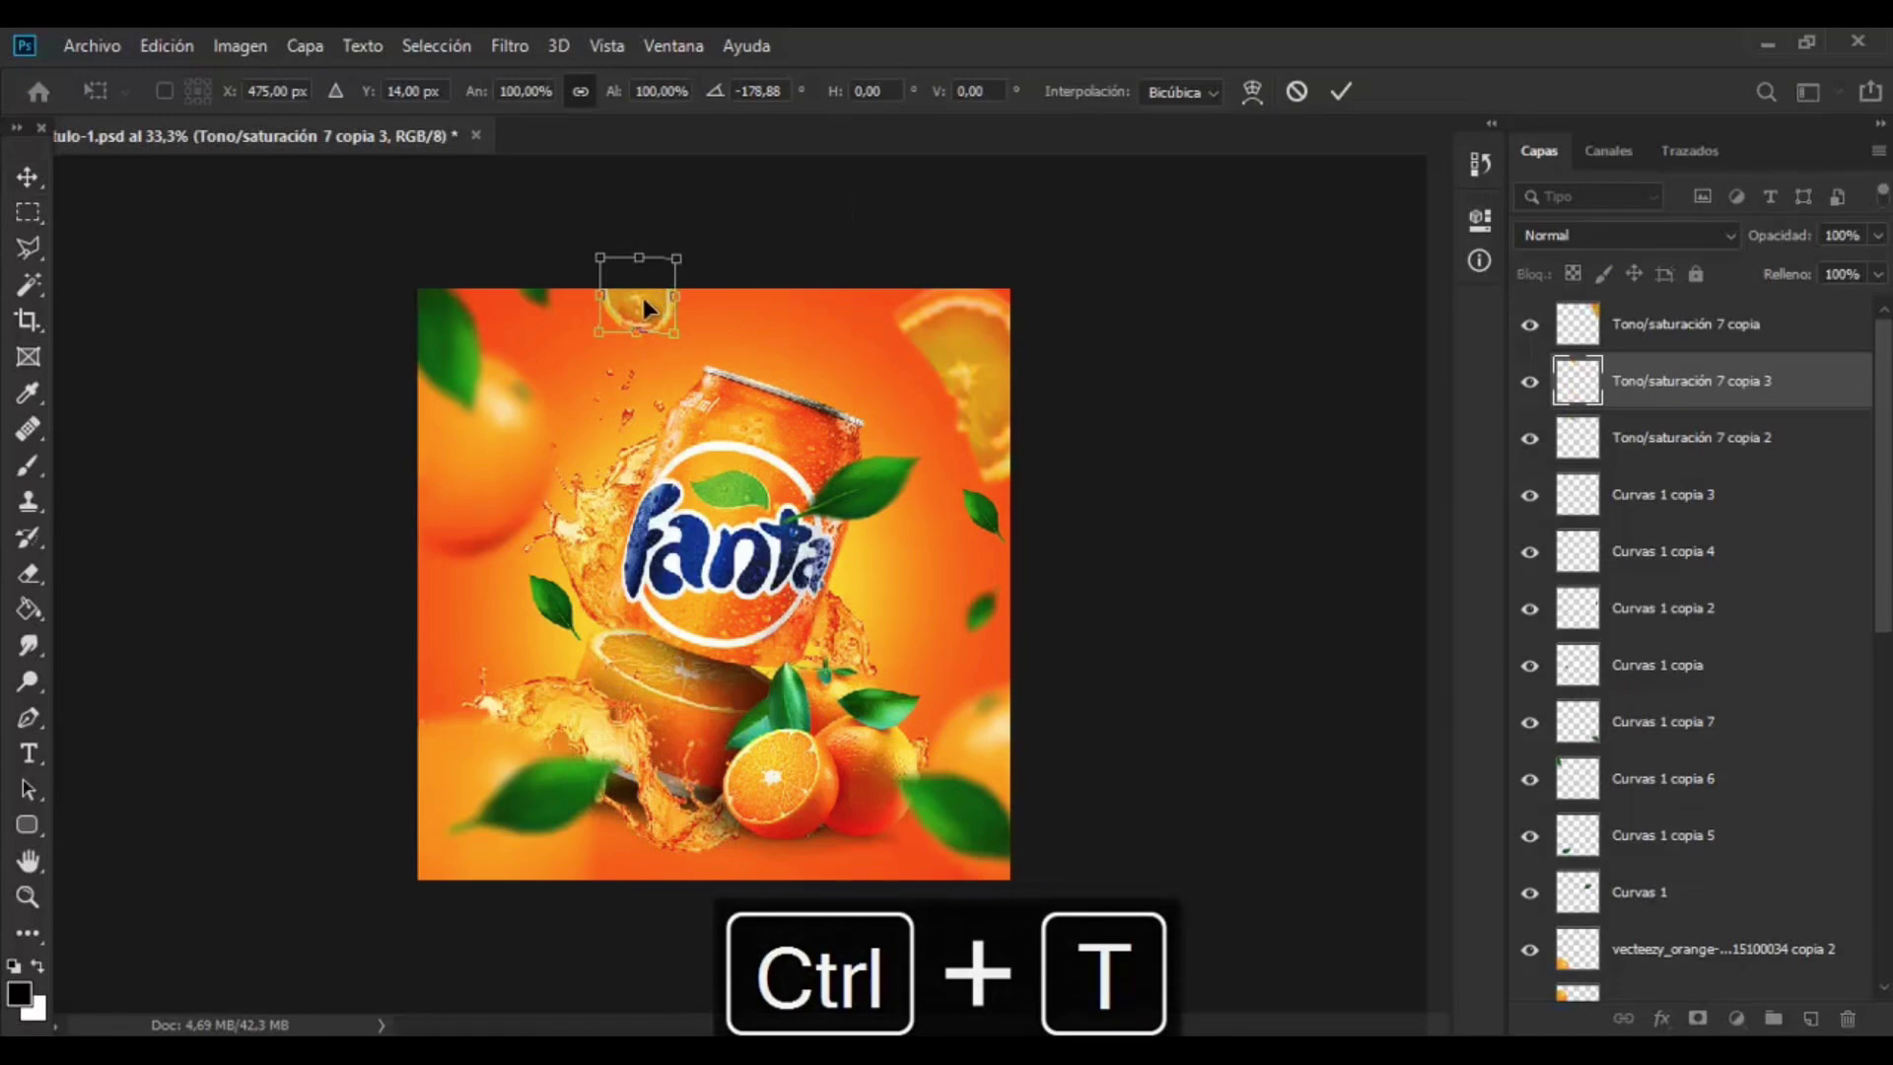
{"action": "left_click_drag", "start_coordinate": [643, 298], "coordinate": [887, 596]}
{"action": "key", "text": "Return"}
{"action": "key", "text": "ctrl+e"}
- Apply a Gaussian Blur to the merged small orange slices
{"action": "left_click", "coordinate": [508, 45]}
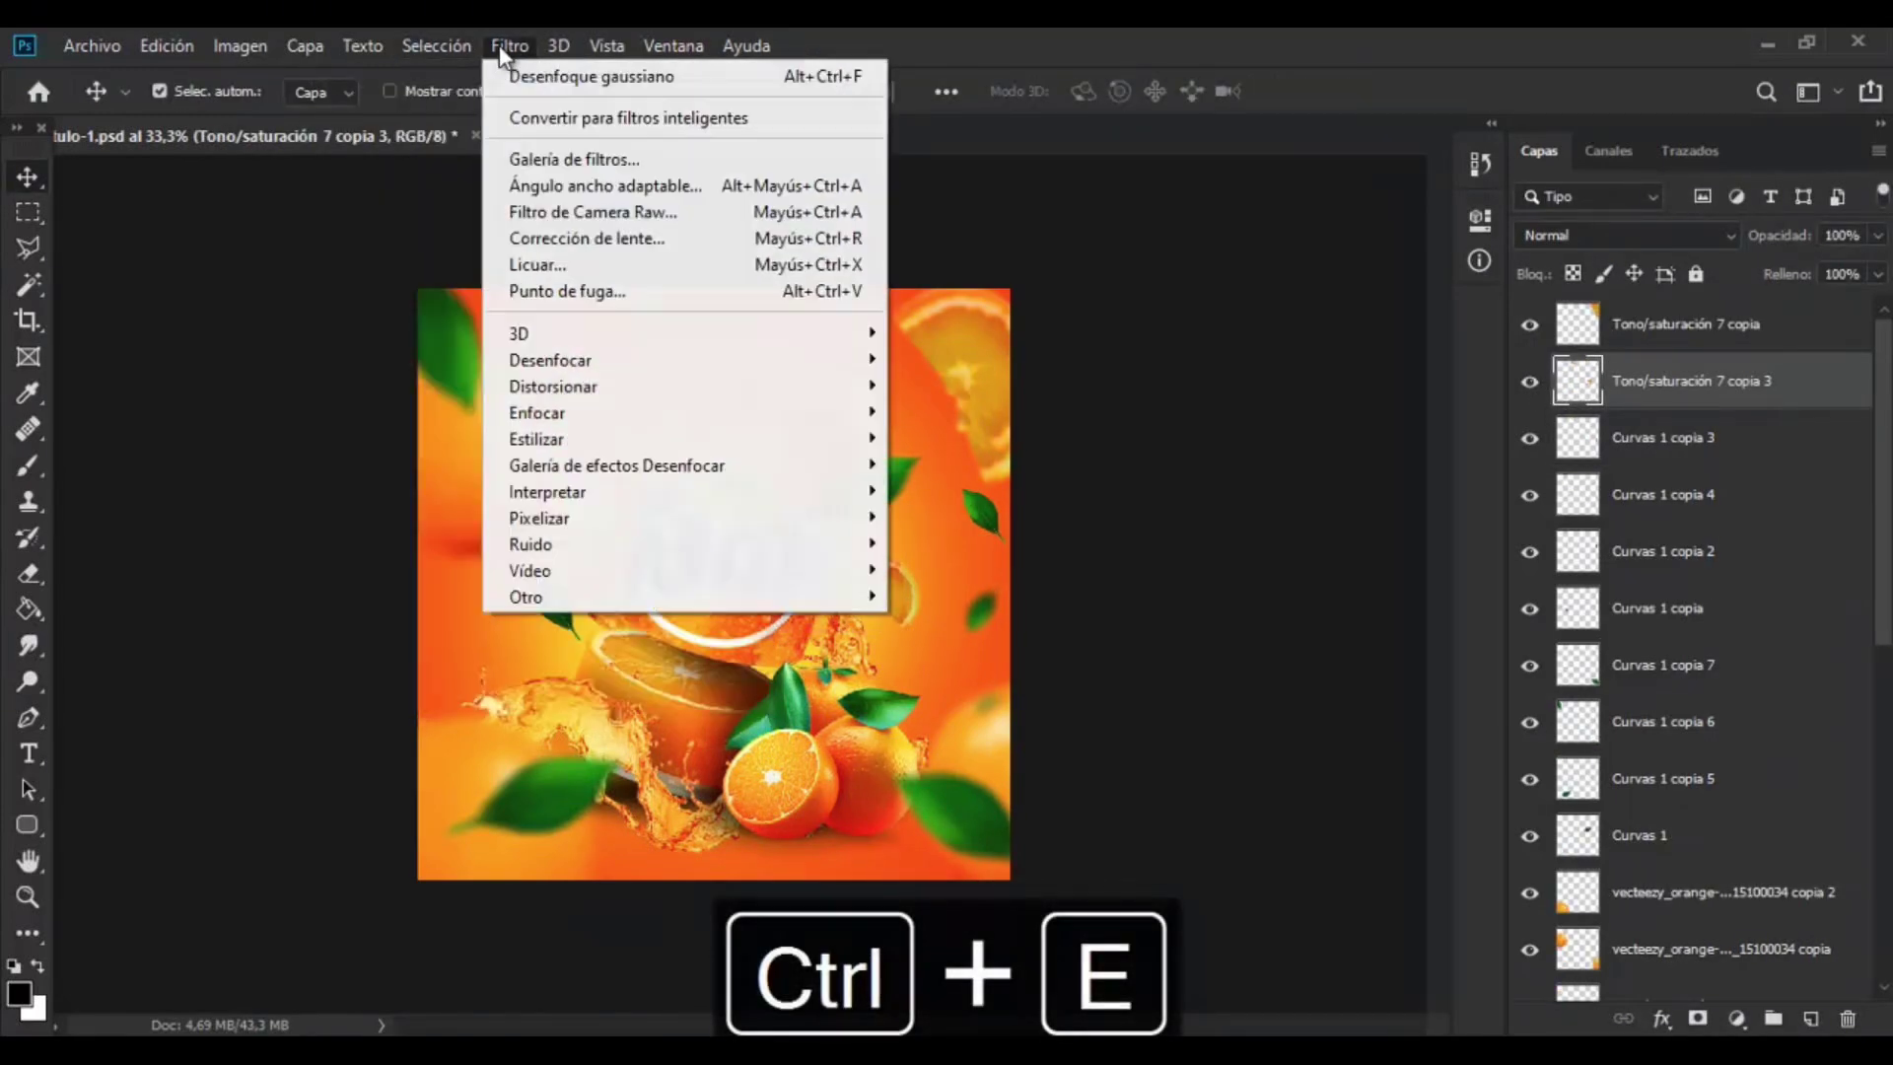
{"action": "left_click", "coordinate": [591, 76]}
{"action": "left_click", "coordinate": [1442, 221]}
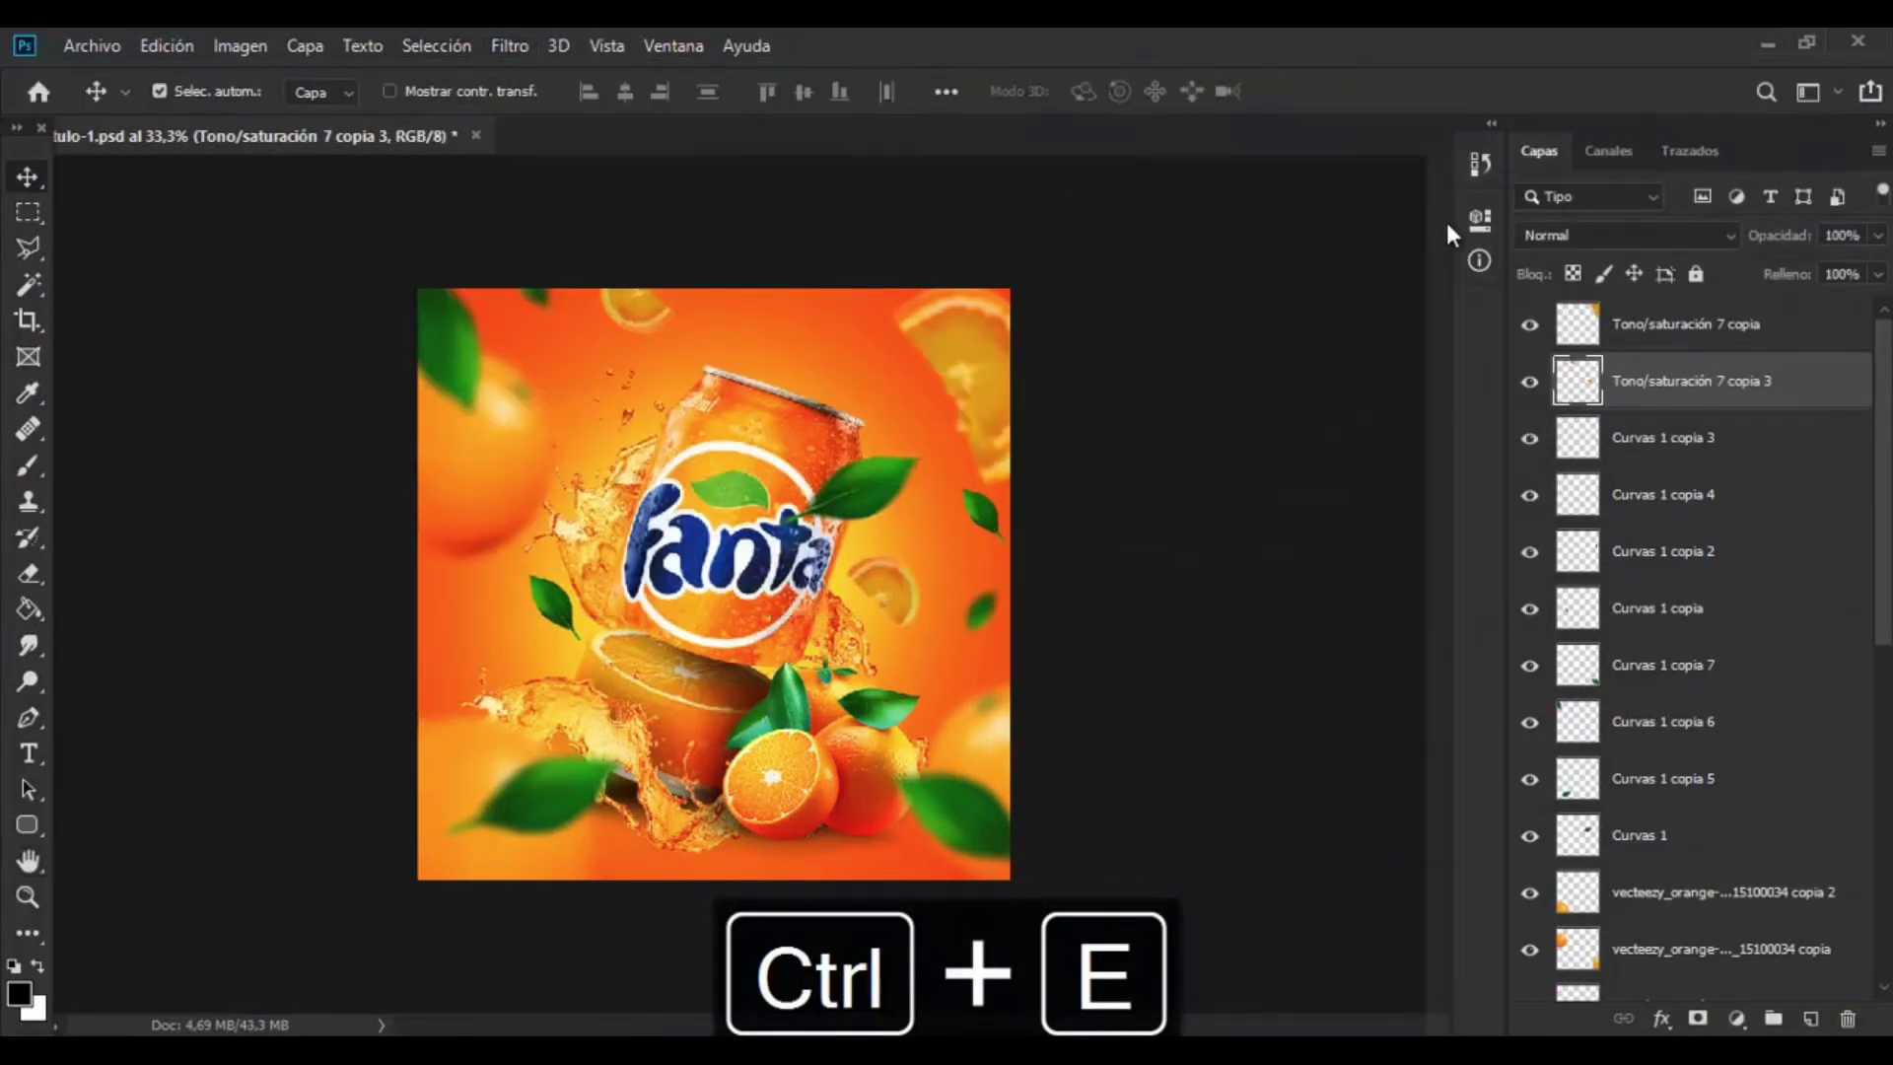
- Add a Hue/Saturation adjustment with hue +12 clipped to the upper-right orange slices
{"action": "left_click", "coordinate": [1764, 330]}
{"action": "left_click", "coordinate": [1737, 1017]}
{"action": "left_click", "coordinate": [1732, 744]}
{"action": "left_click_drag", "start_coordinate": [1262, 400], "coordinate": [1258, 405]}
{"action": "left_click", "coordinate": [1240, 678]}
{"action": "left_click", "coordinate": [1400, 209]}
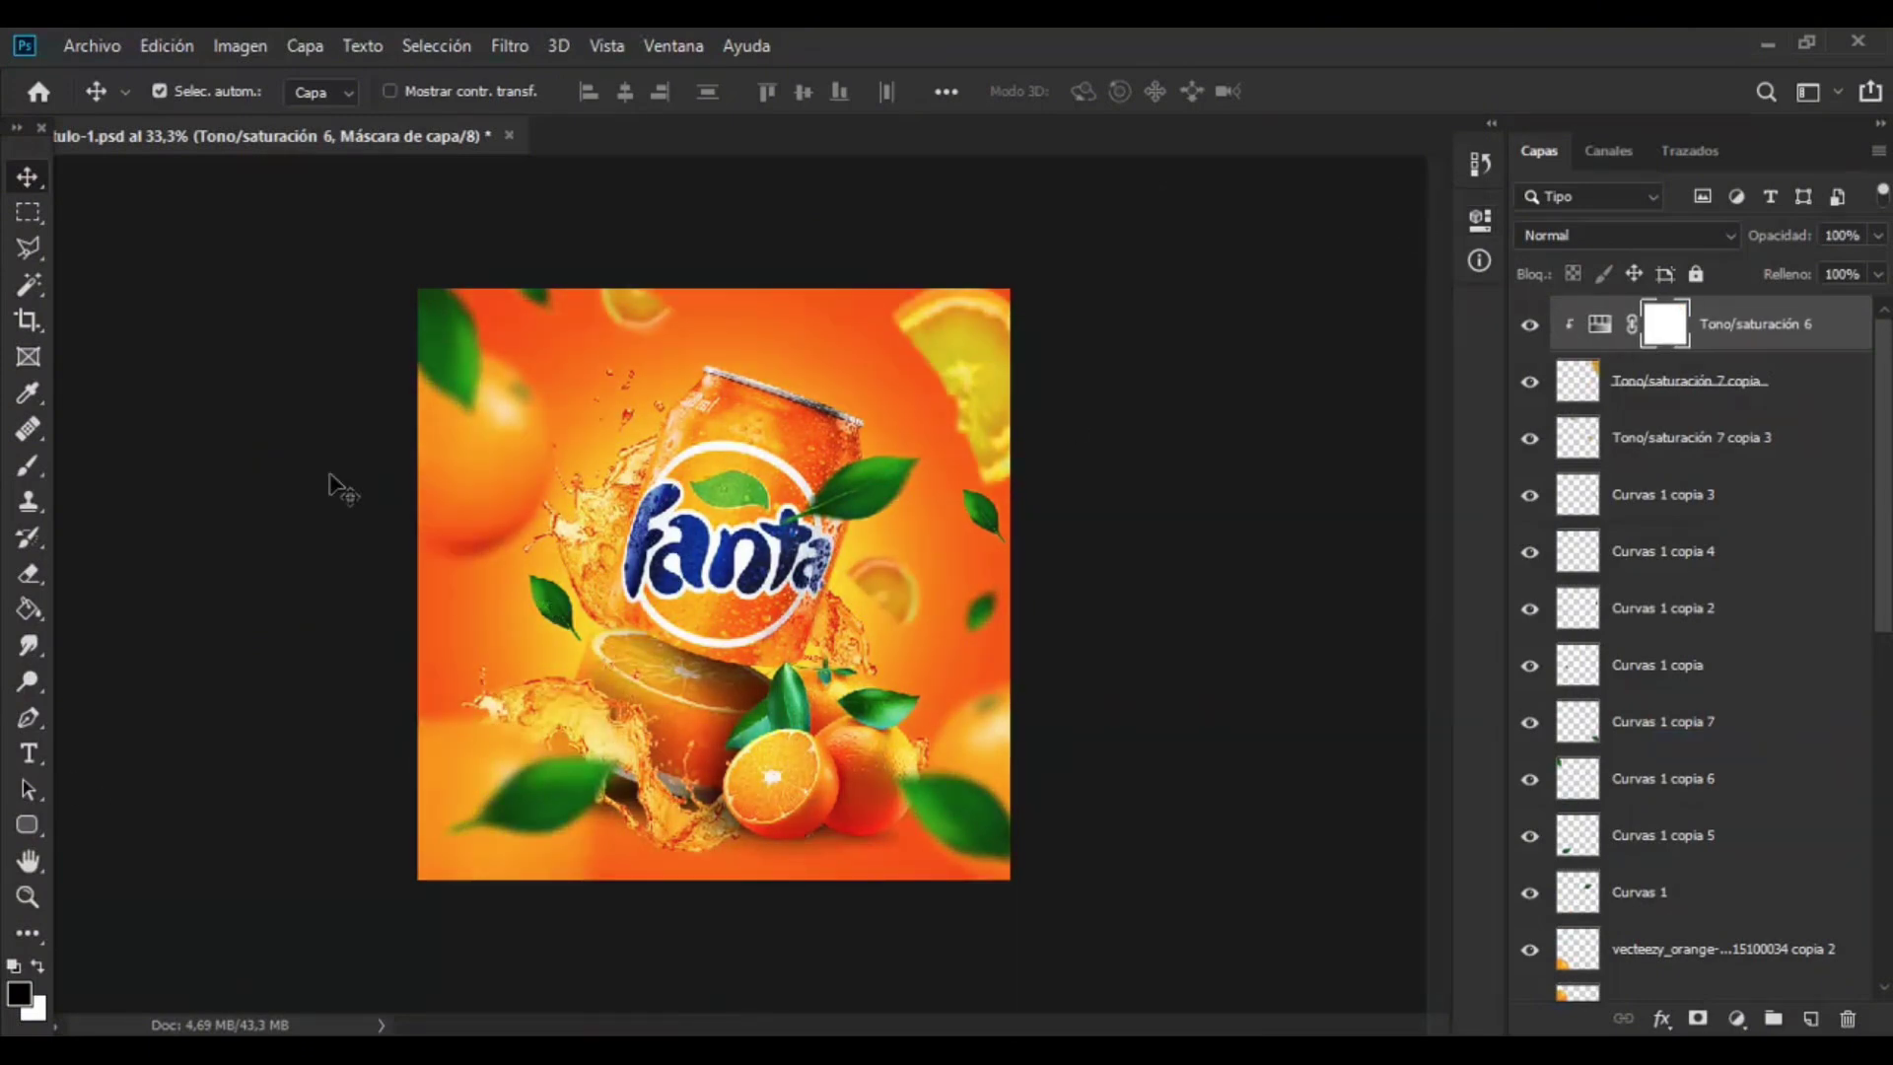
- Release the top Hue/Saturation adjustment from its clipping so it affects the whole composition
{"action": "key", "text": "ctrl+z"}
{"action": "left_click", "coordinate": [1523, 327]}
{"action": "double_click", "coordinate": [1606, 336]}
{"action": "left_click", "coordinate": [1240, 679]}
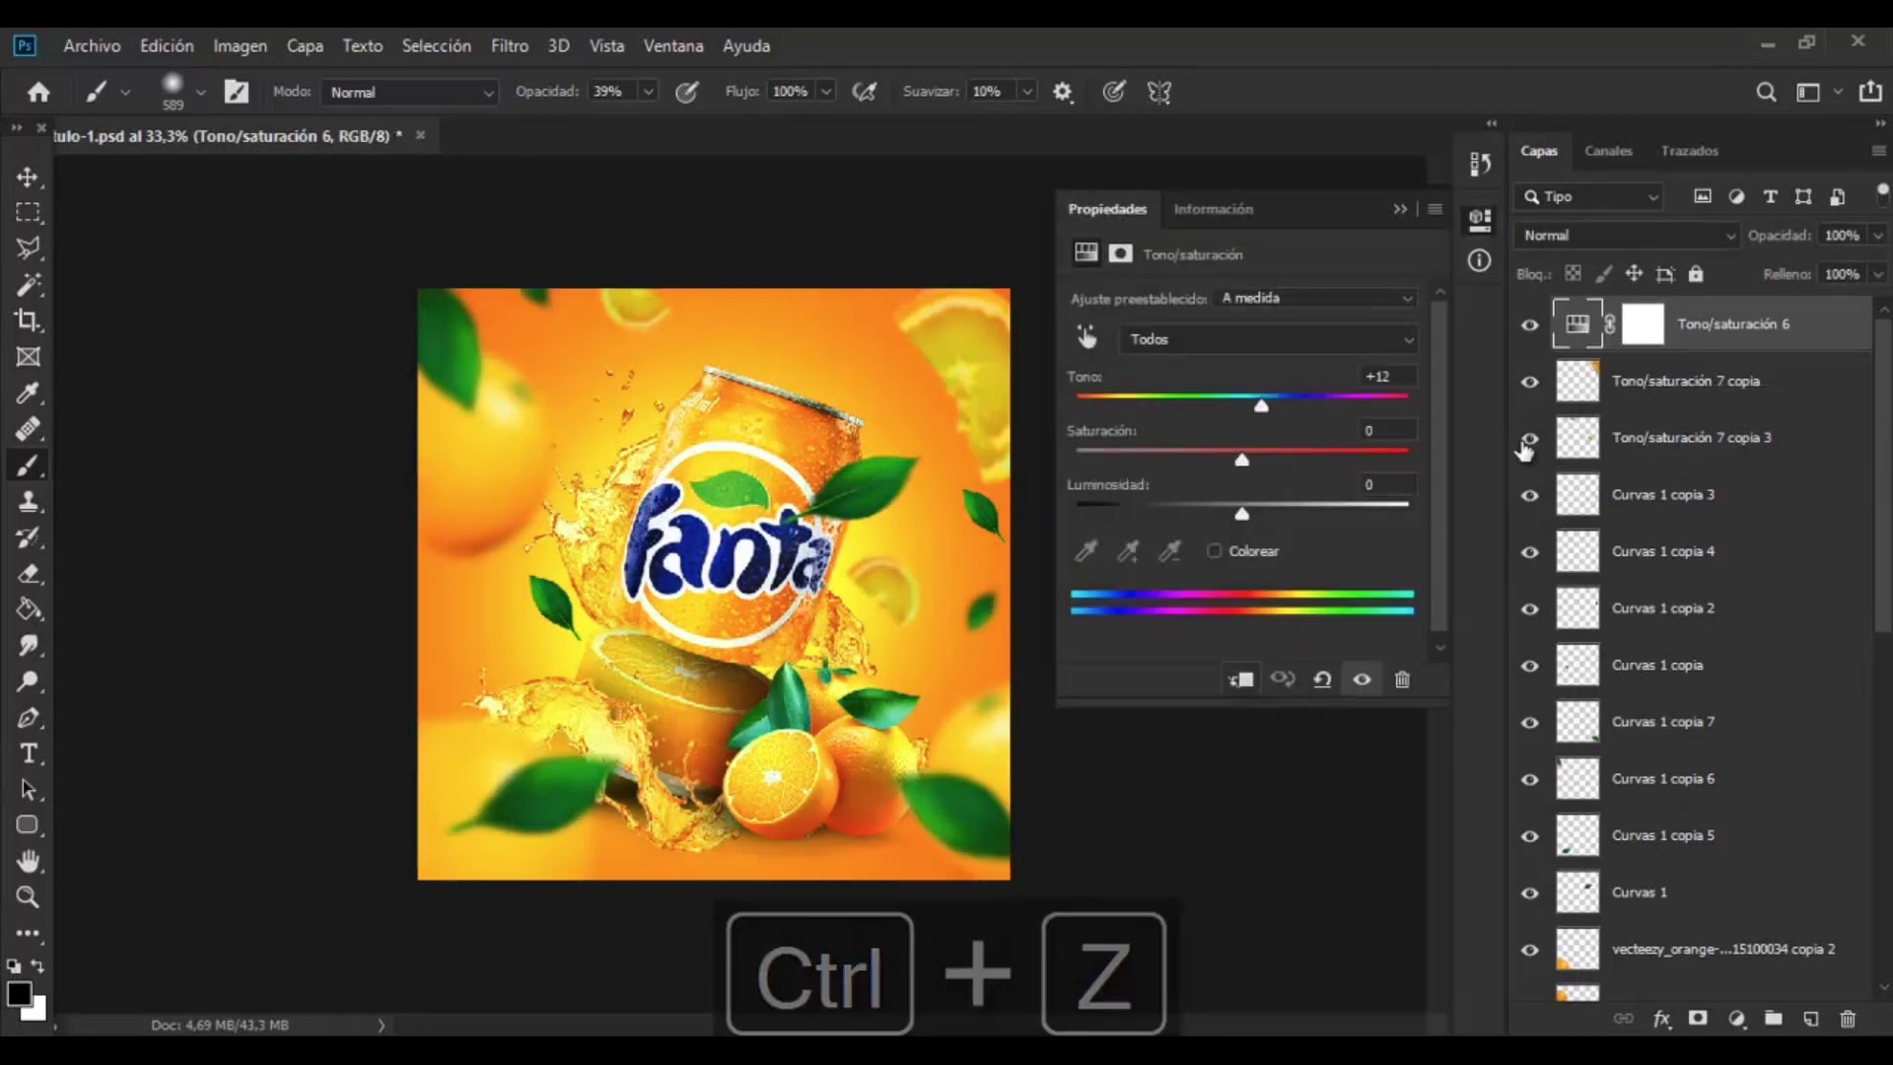
- Invert the Hue/Saturation mask and paint the adjustment back around the can and splashes with a 39% opacity white brush
{"action": "left_click", "coordinate": [1640, 343]}
{"action": "key", "text": "ctrl+i"}
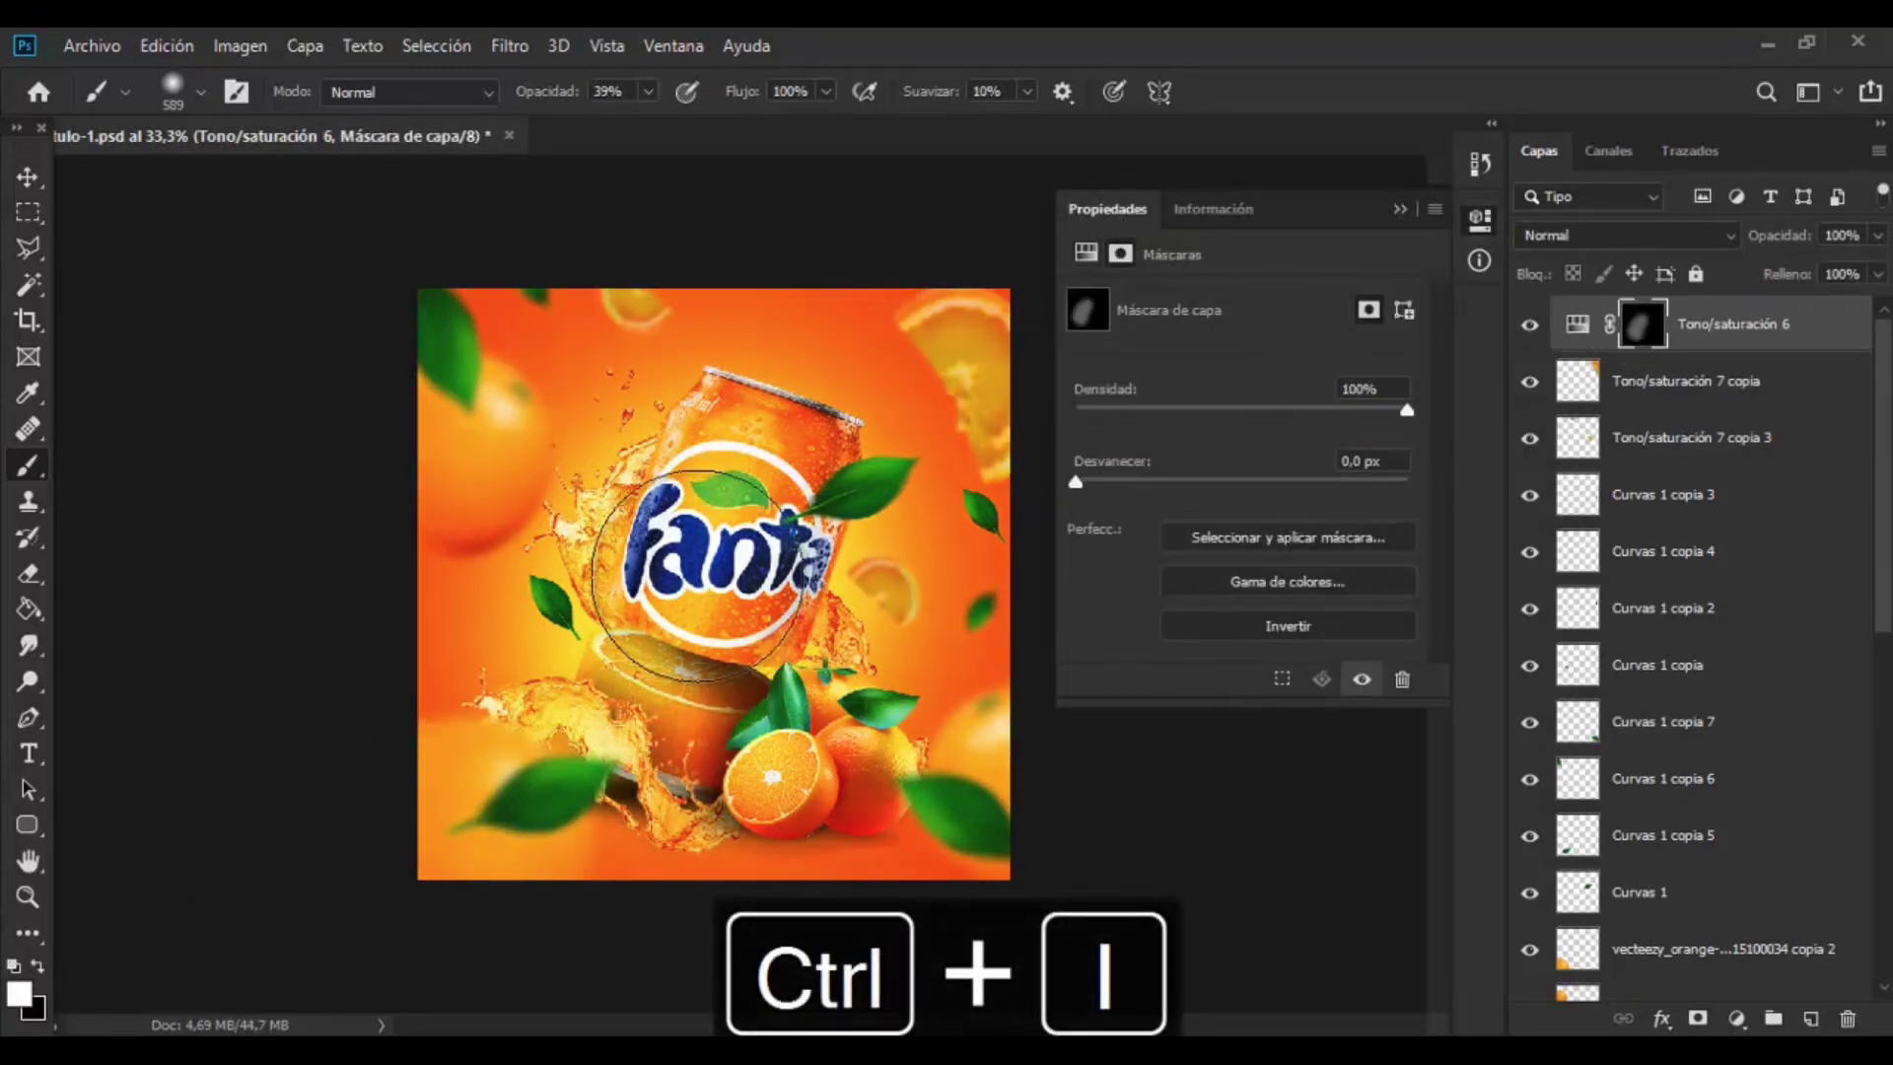
{"action": "left_click_drag", "start_coordinate": [536, 518], "coordinate": [580, 693]}
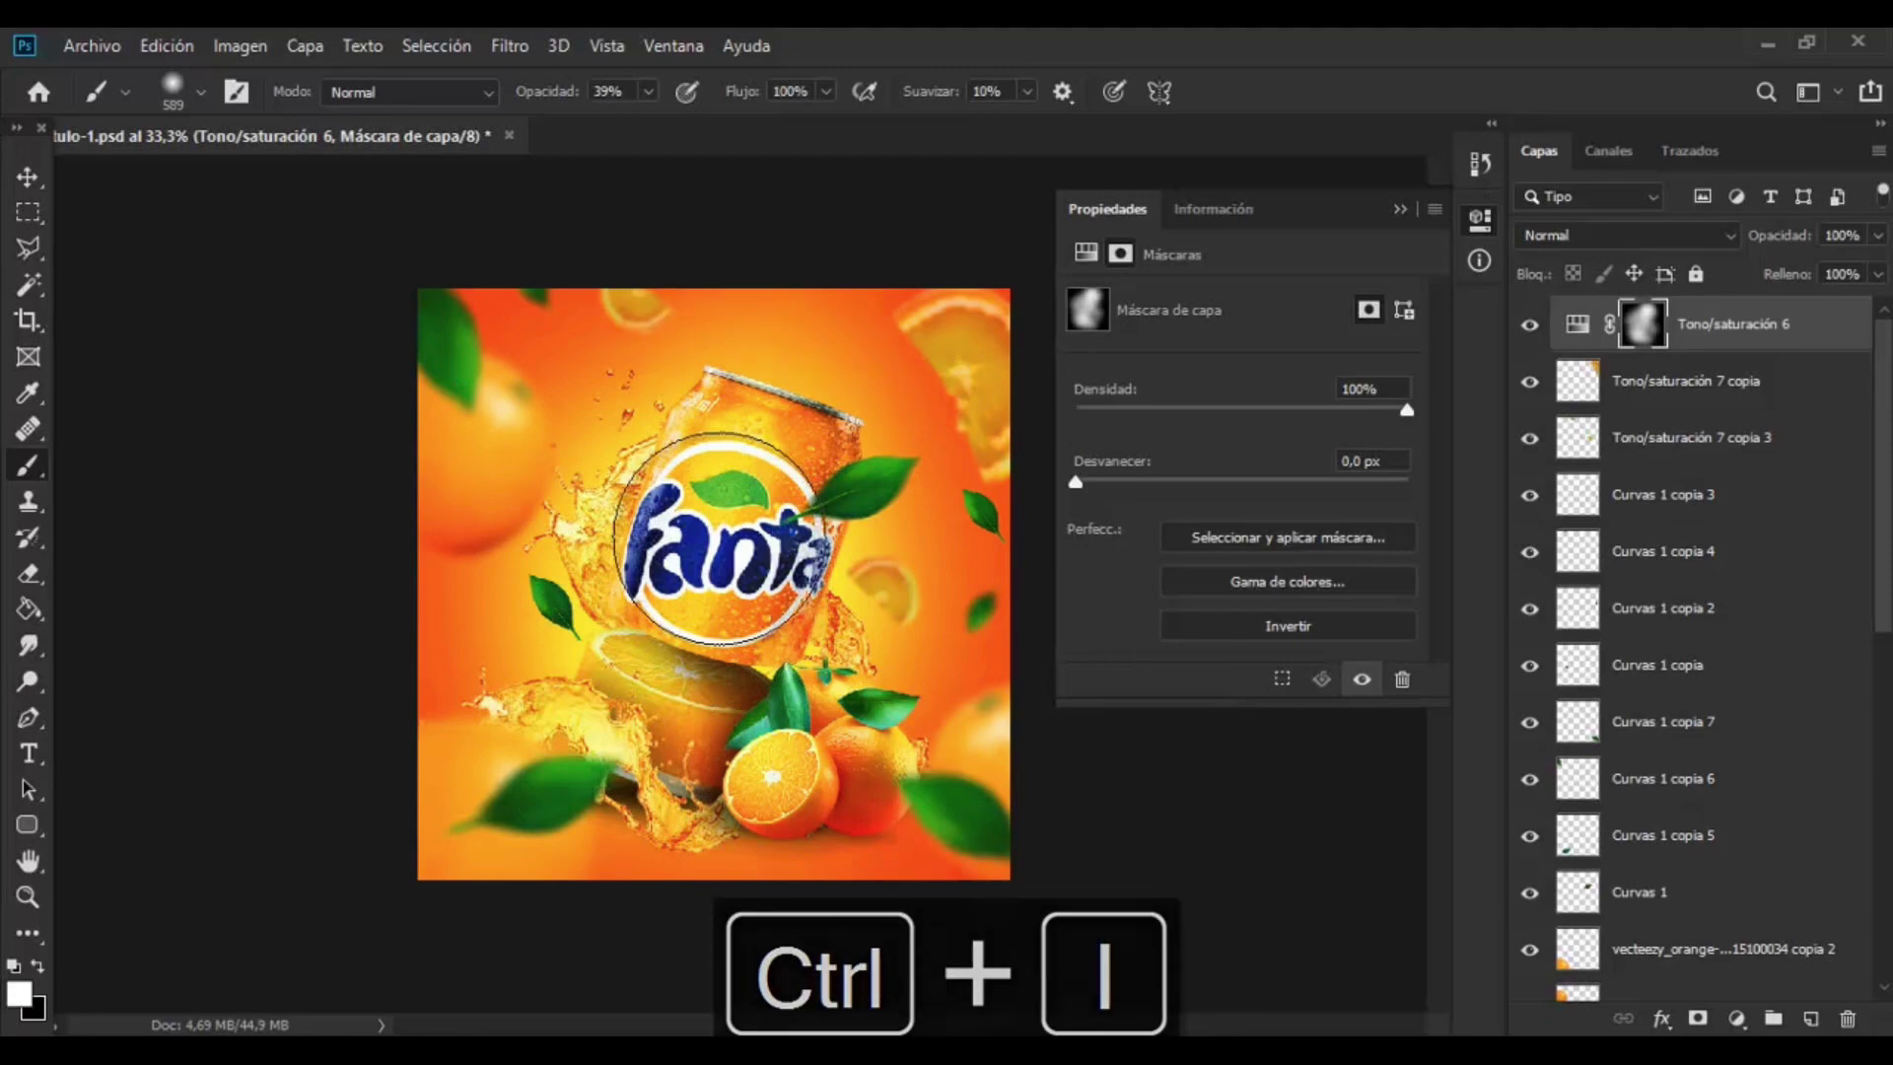
{"action": "key", "text": "ctrl+minus"}
{"action": "key", "text": "ctrl+minus"}
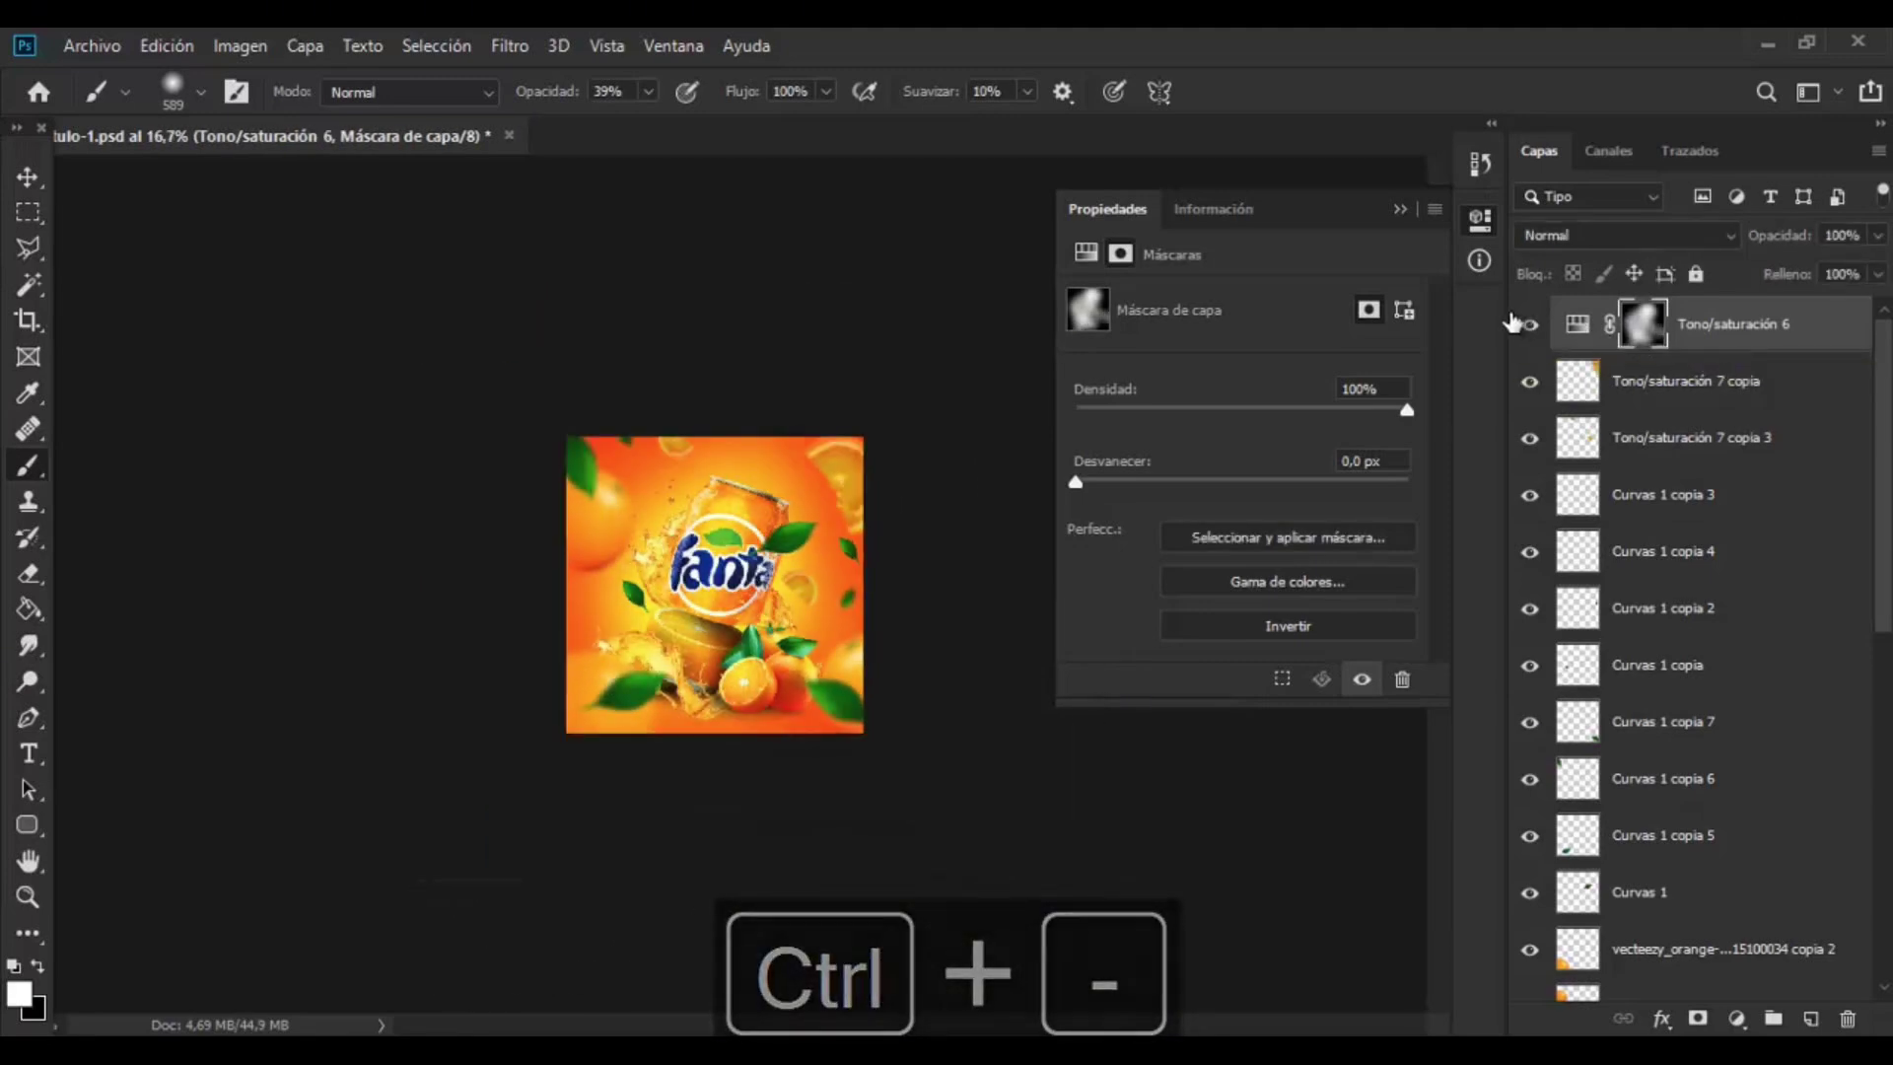
- Reduce the hue shift of the masked Hue/Saturation adjustment at the top of the layer stack
{"action": "left_click", "coordinate": [1577, 324]}
{"action": "key", "text": "ctrl+plus"}
{"action": "key", "text": "ctrl+plus"}
{"action": "mouse_move", "coordinate": [1233, 398]}
{"action": "left_mouse_down"}
{"action": "mouse_move", "coordinate": [1205, 407]}
{"action": "mouse_move", "coordinate": [1252, 412]}
{"action": "left_mouse_up"}
{"action": "left_click", "coordinate": [1399, 208]}
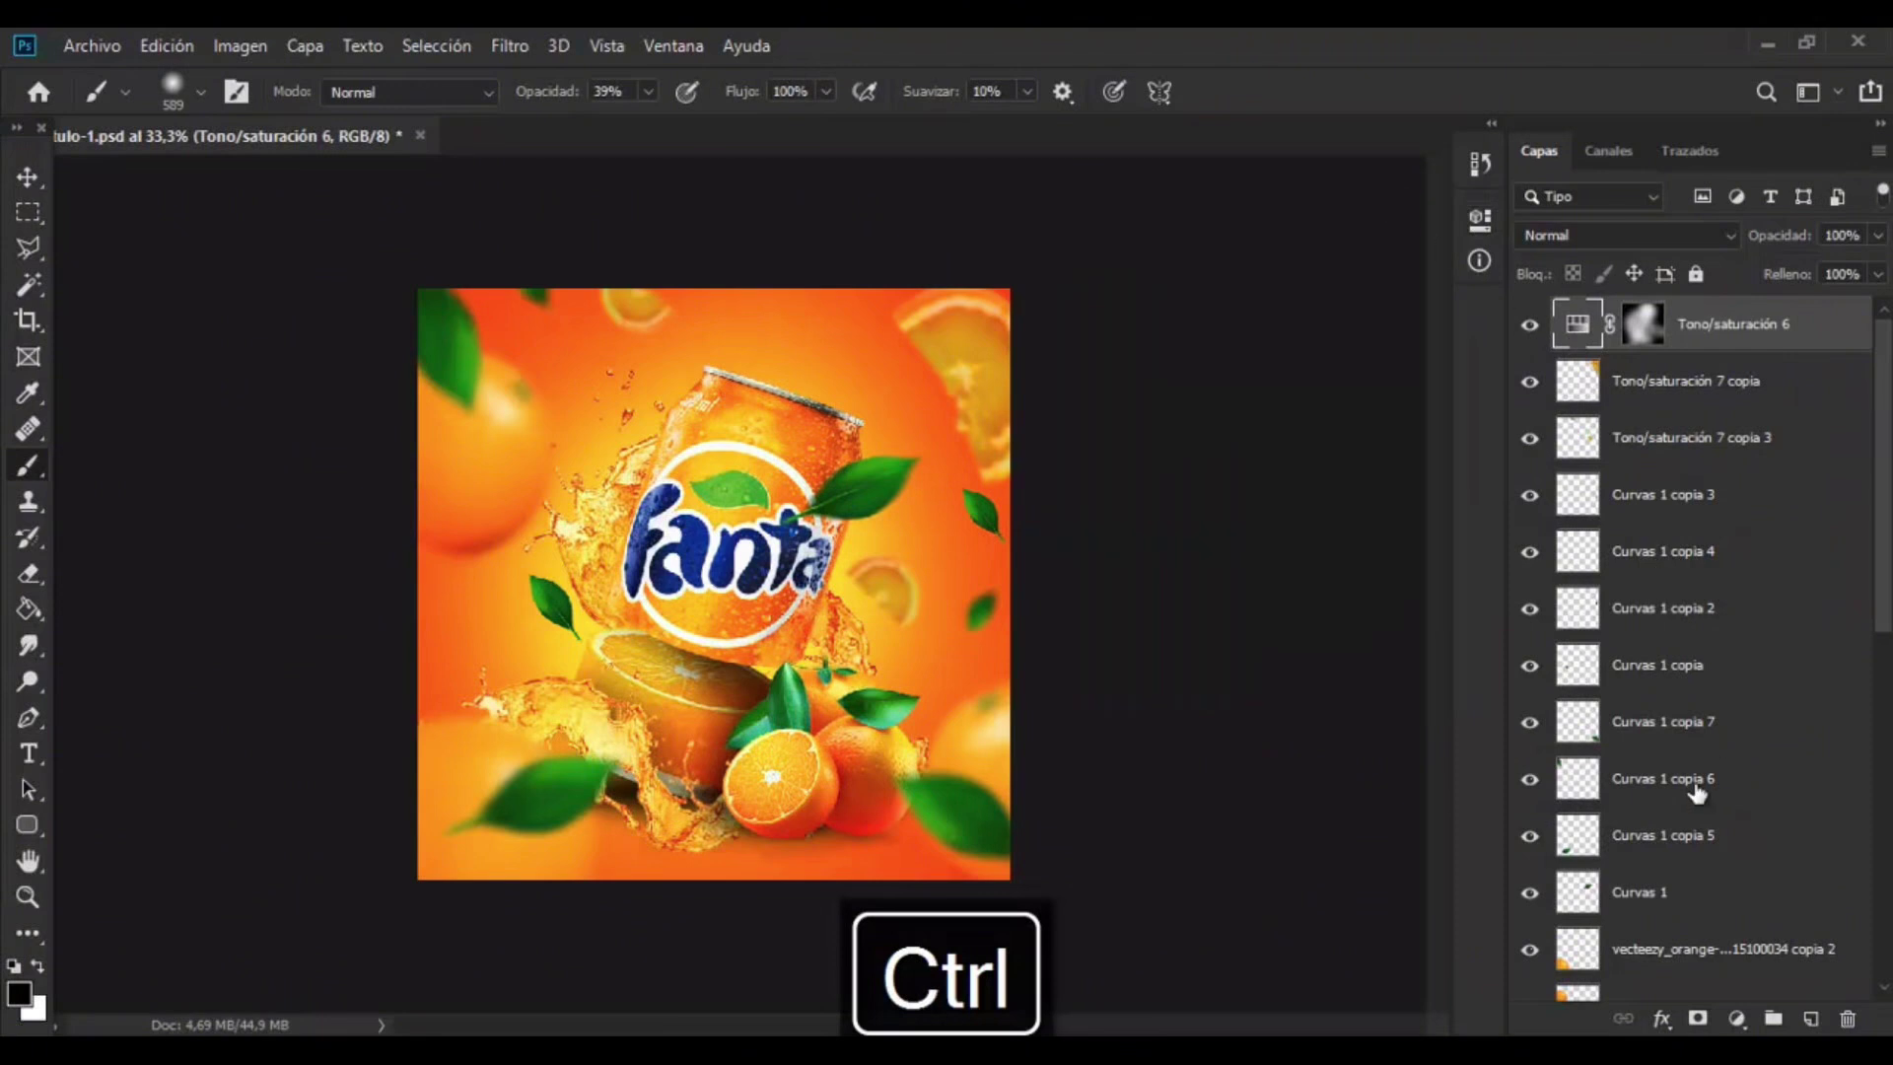
- Review the hue of the Hue/Saturation adjustments clipped to the juice splashes, setting the lower splash layer's hue to -2
{"action": "scroll", "coordinate": [1725, 769], "scroll_direction": "down", "scroll_amount": 5}
{"action": "left_click", "coordinate": [1696, 767]}
{"action": "double_click", "coordinate": [1664, 710]}
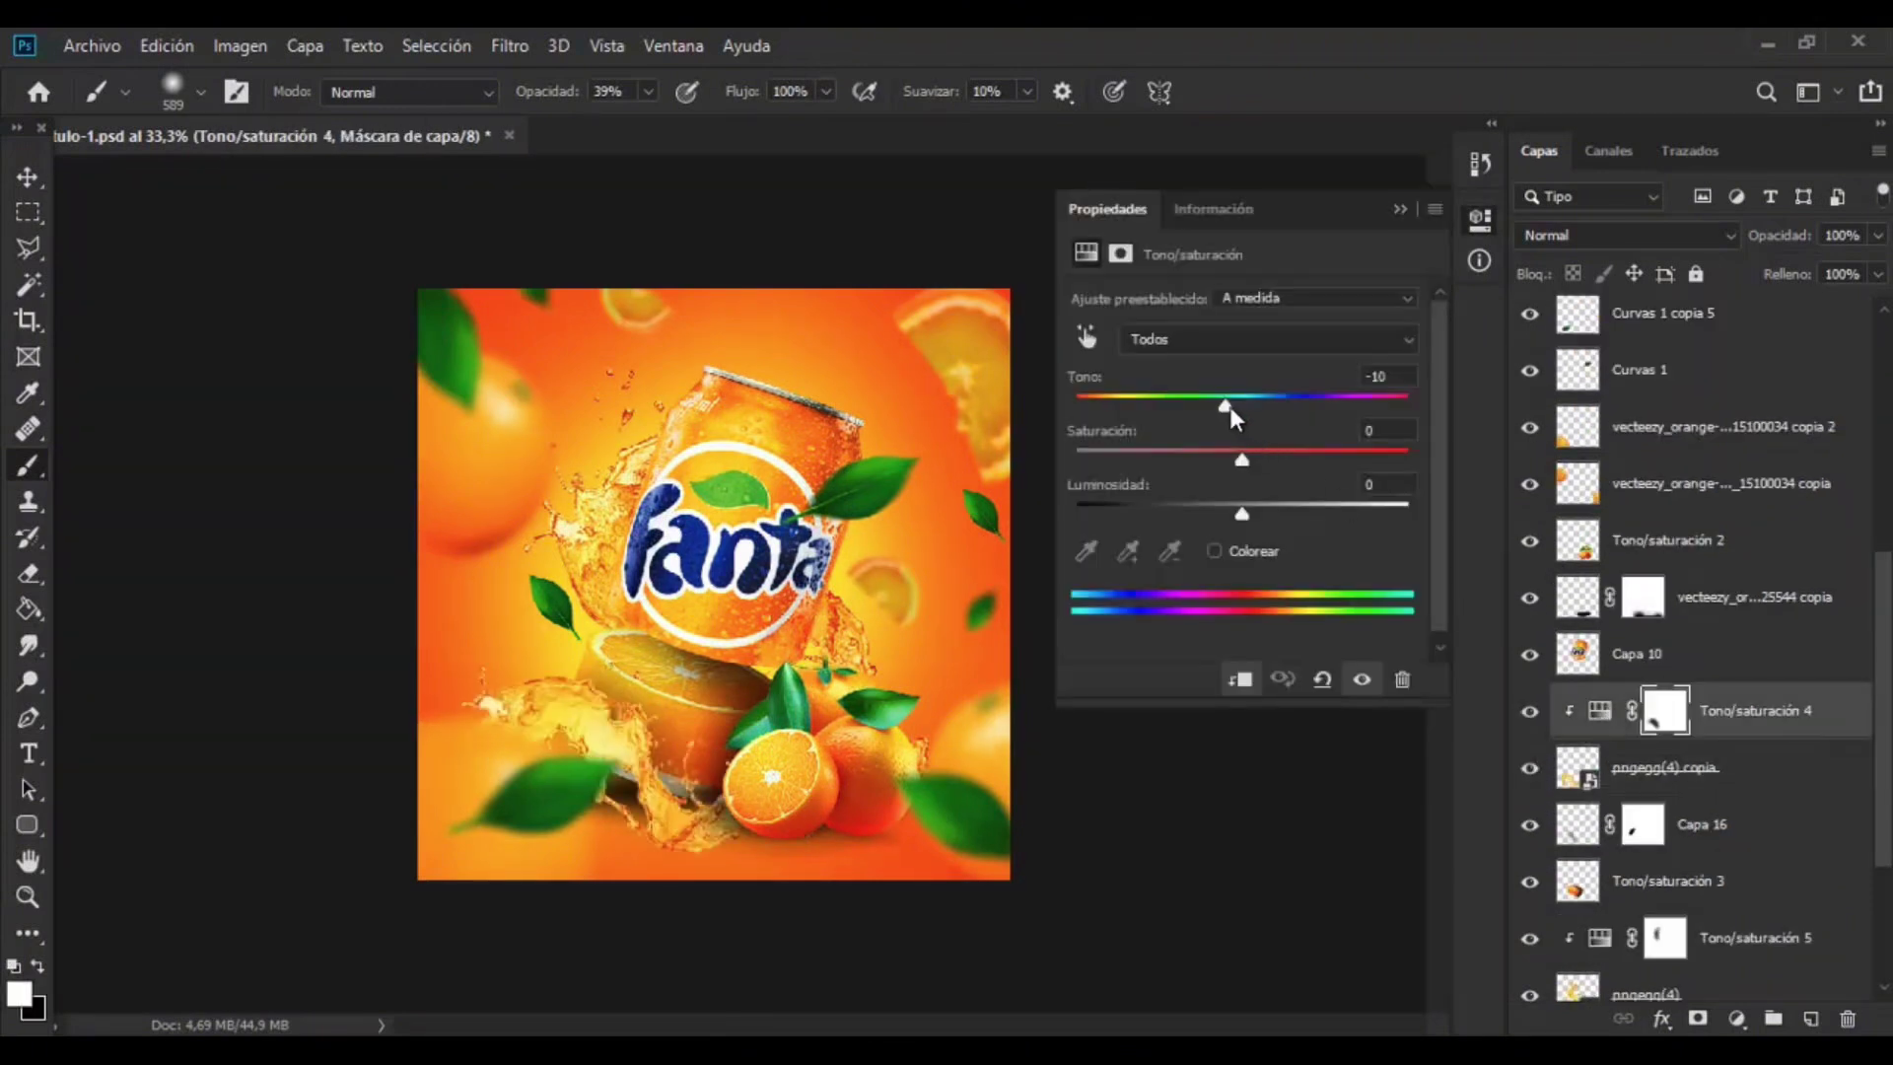
{"action": "left_click", "coordinate": [1814, 769]}
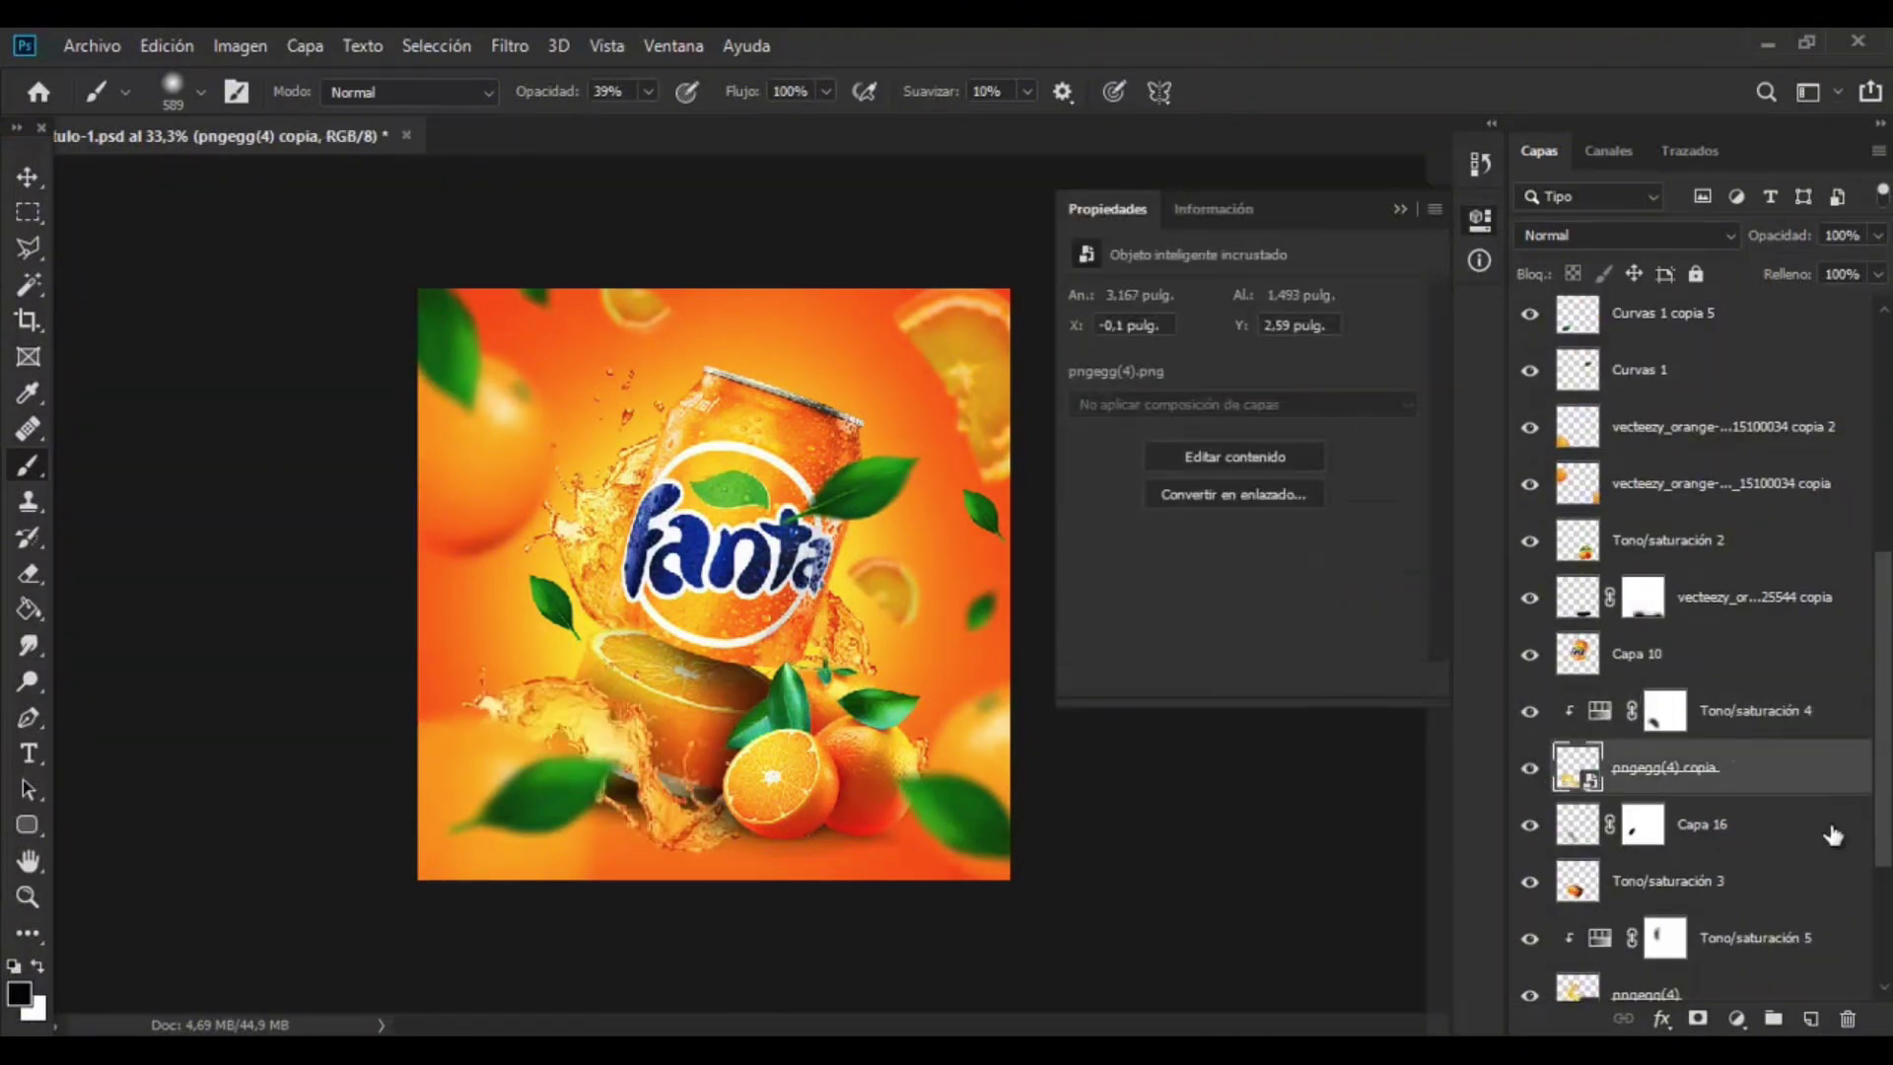
{"action": "left_click", "coordinate": [1602, 946]}
{"action": "left_click_drag", "start_coordinate": [1235, 402], "coordinate": [1239, 402]}
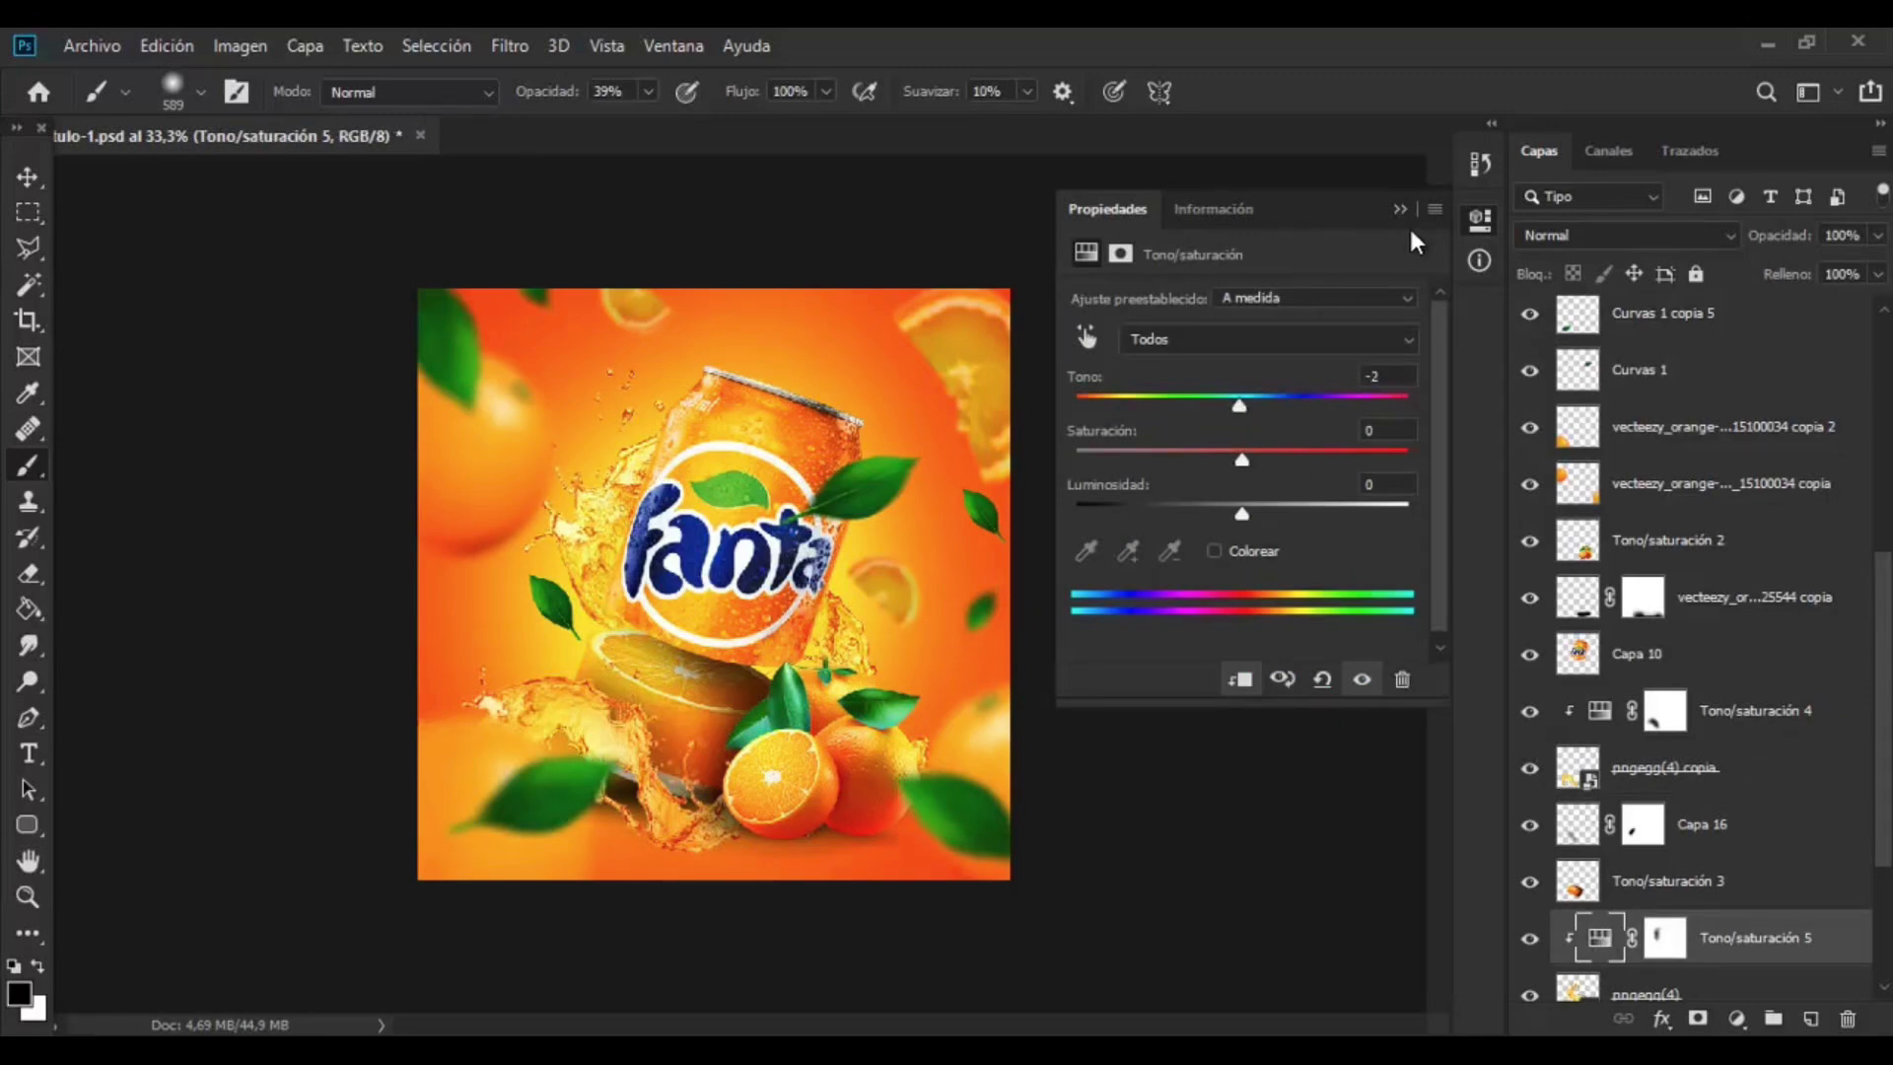
{"action": "left_click", "coordinate": [1399, 208]}
- Add a Curves adjustment above all layers and adjust the midpoint of its RGB curve slightly
{"action": "scroll", "coordinate": [1887, 700], "scroll_direction": "up", "scroll_amount": 10}
{"action": "left_click", "coordinate": [1643, 323]}
{"action": "left_click", "coordinate": [1737, 1018]}
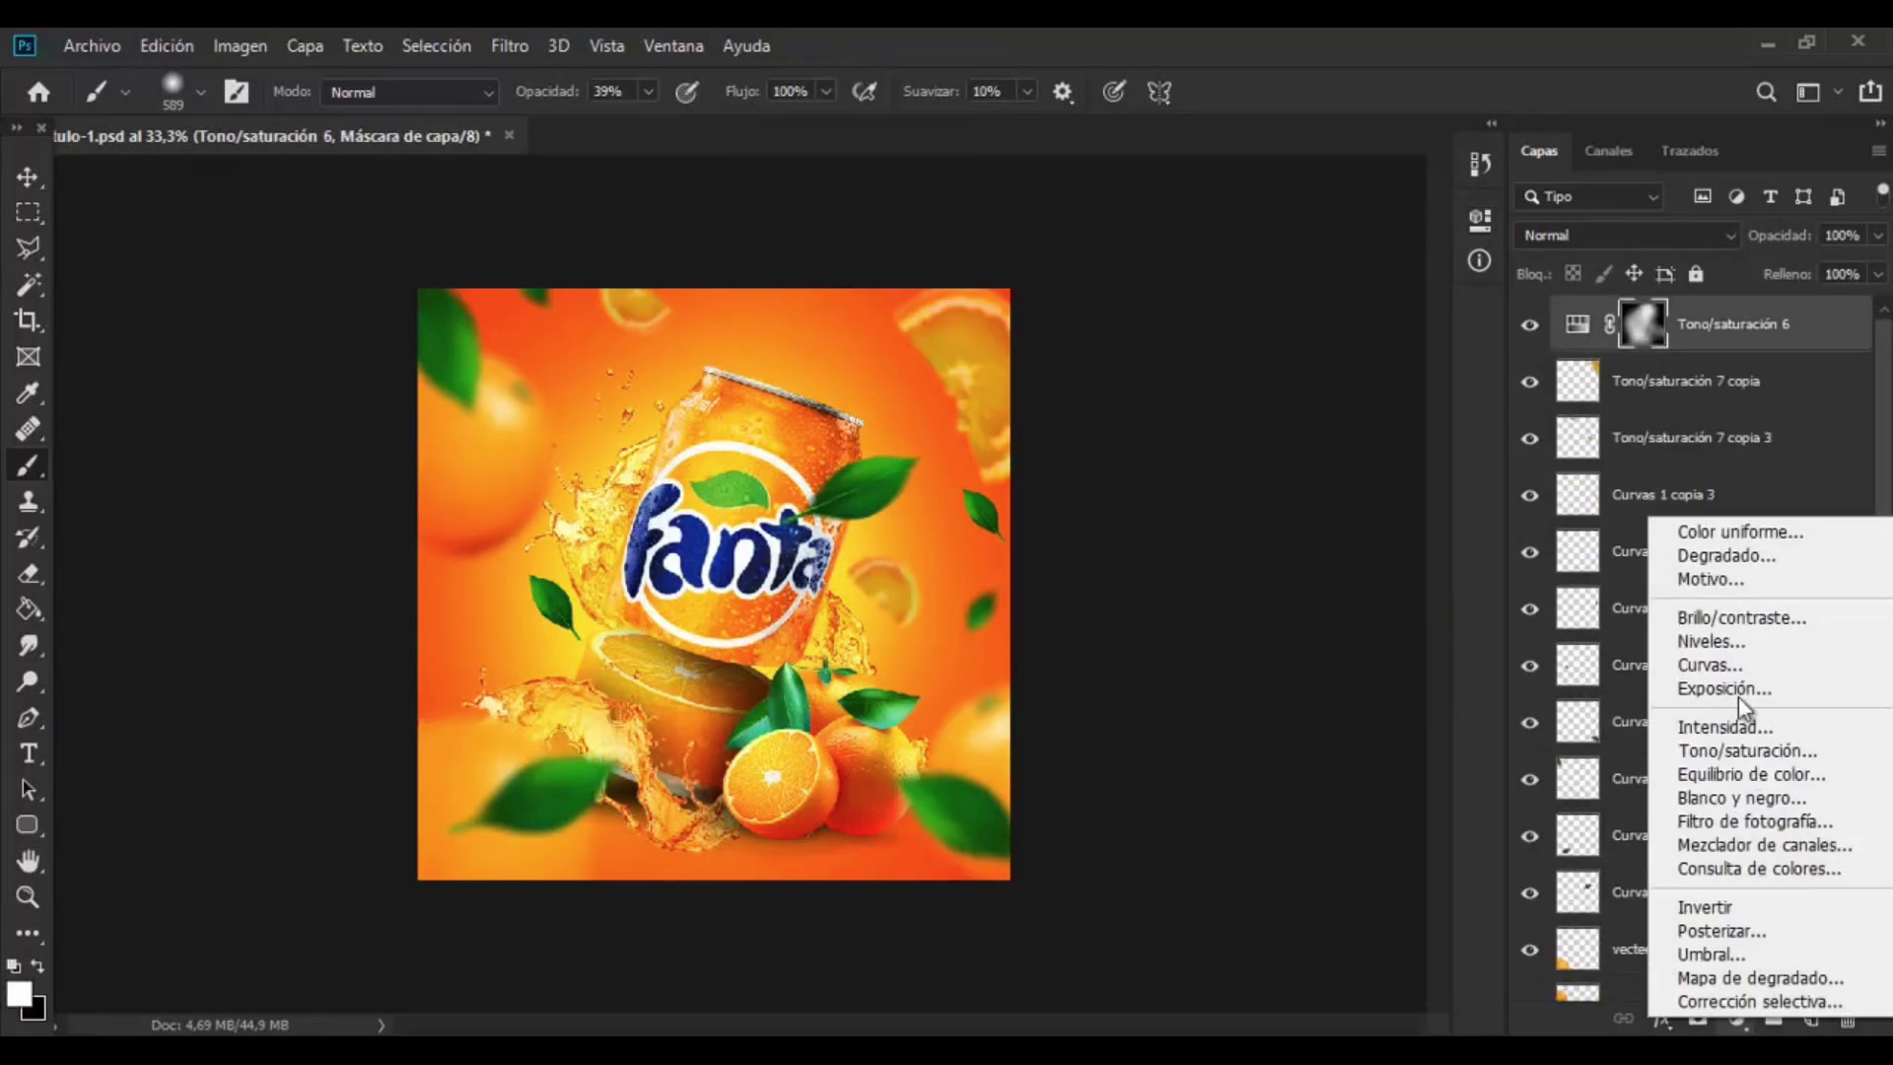
{"action": "left_click", "coordinate": [1695, 662]}
{"action": "mouse_move", "coordinate": [1272, 504]}
{"action": "left_mouse_down"}
{"action": "mouse_move", "coordinate": [1263, 490]}
{"action": "mouse_move", "coordinate": [1276, 504]}
{"action": "left_mouse_up"}
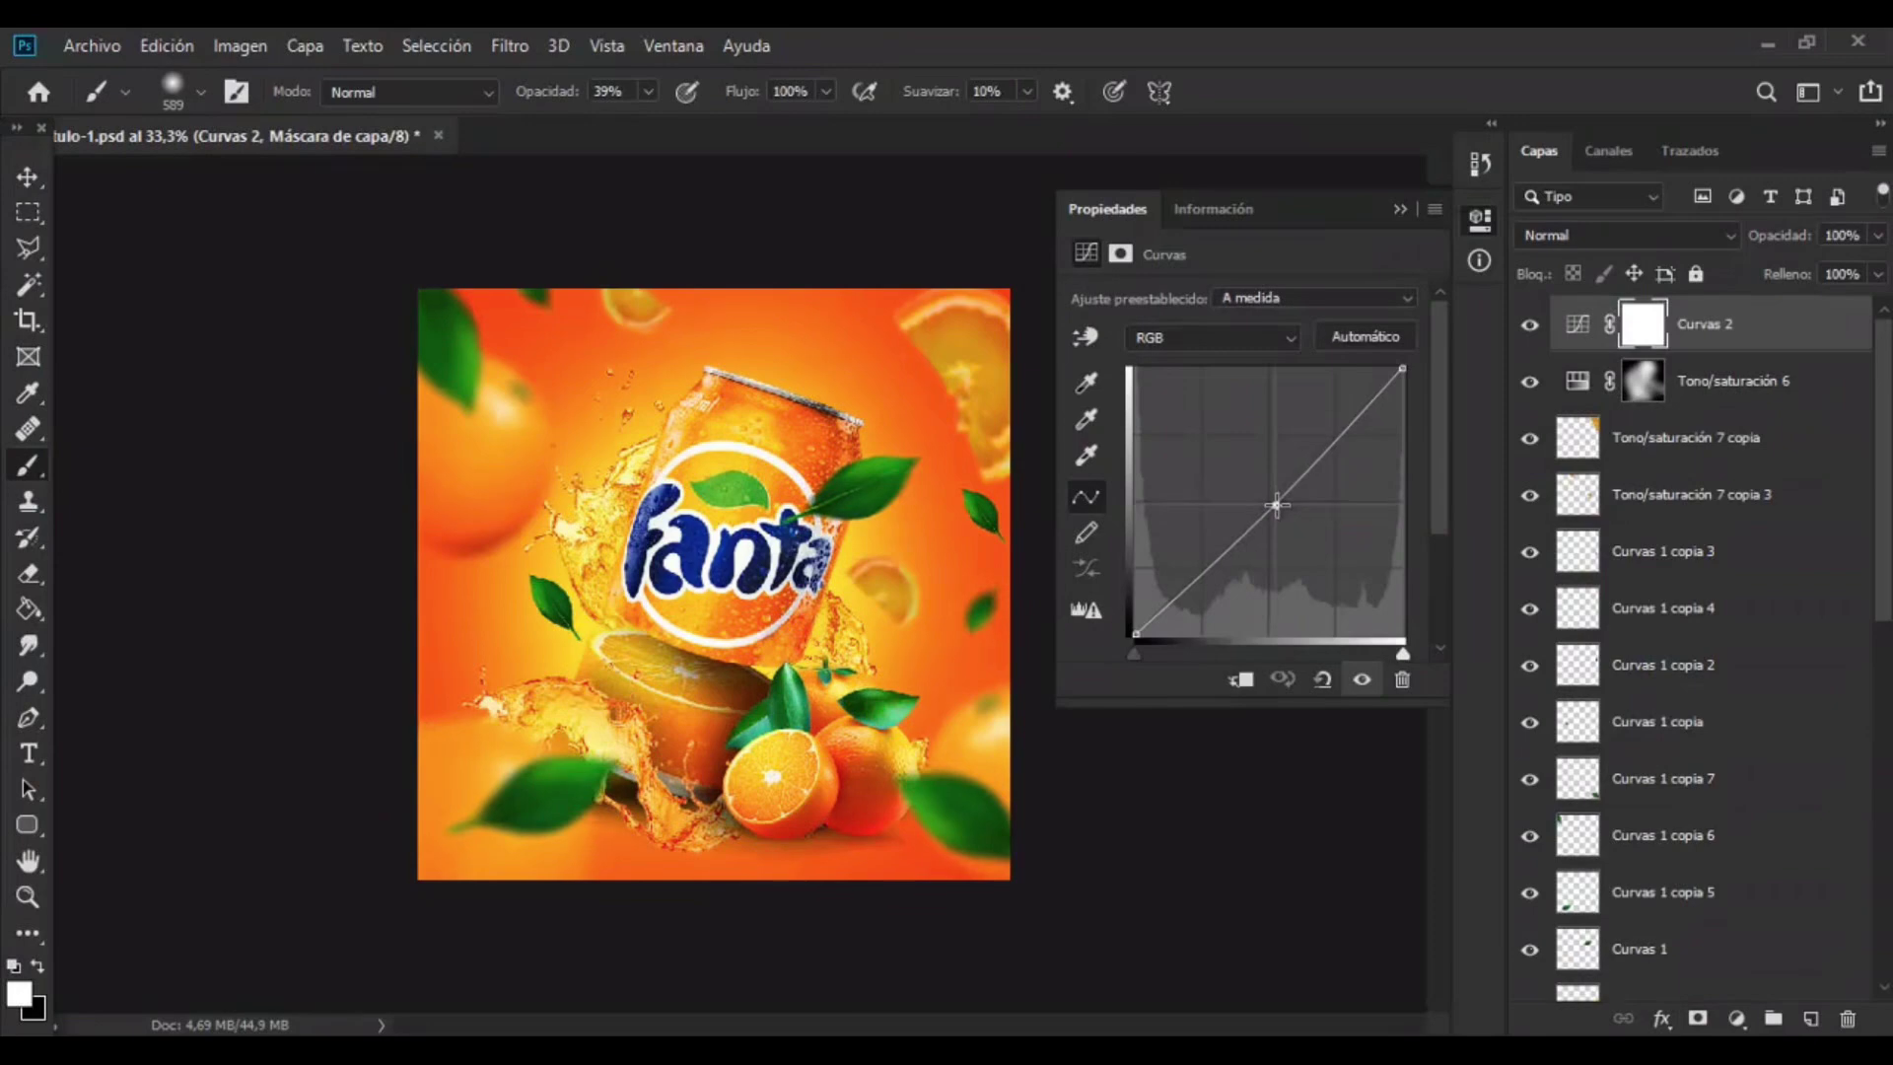
- Add a Hue/Saturation adjustment above all layers with hue +1 and saturation +23
{"action": "left_click", "coordinate": [1737, 1019]}
{"action": "left_click", "coordinate": [1764, 745]}
{"action": "left_click_drag", "start_coordinate": [1242, 399], "coordinate": [1282, 457]}
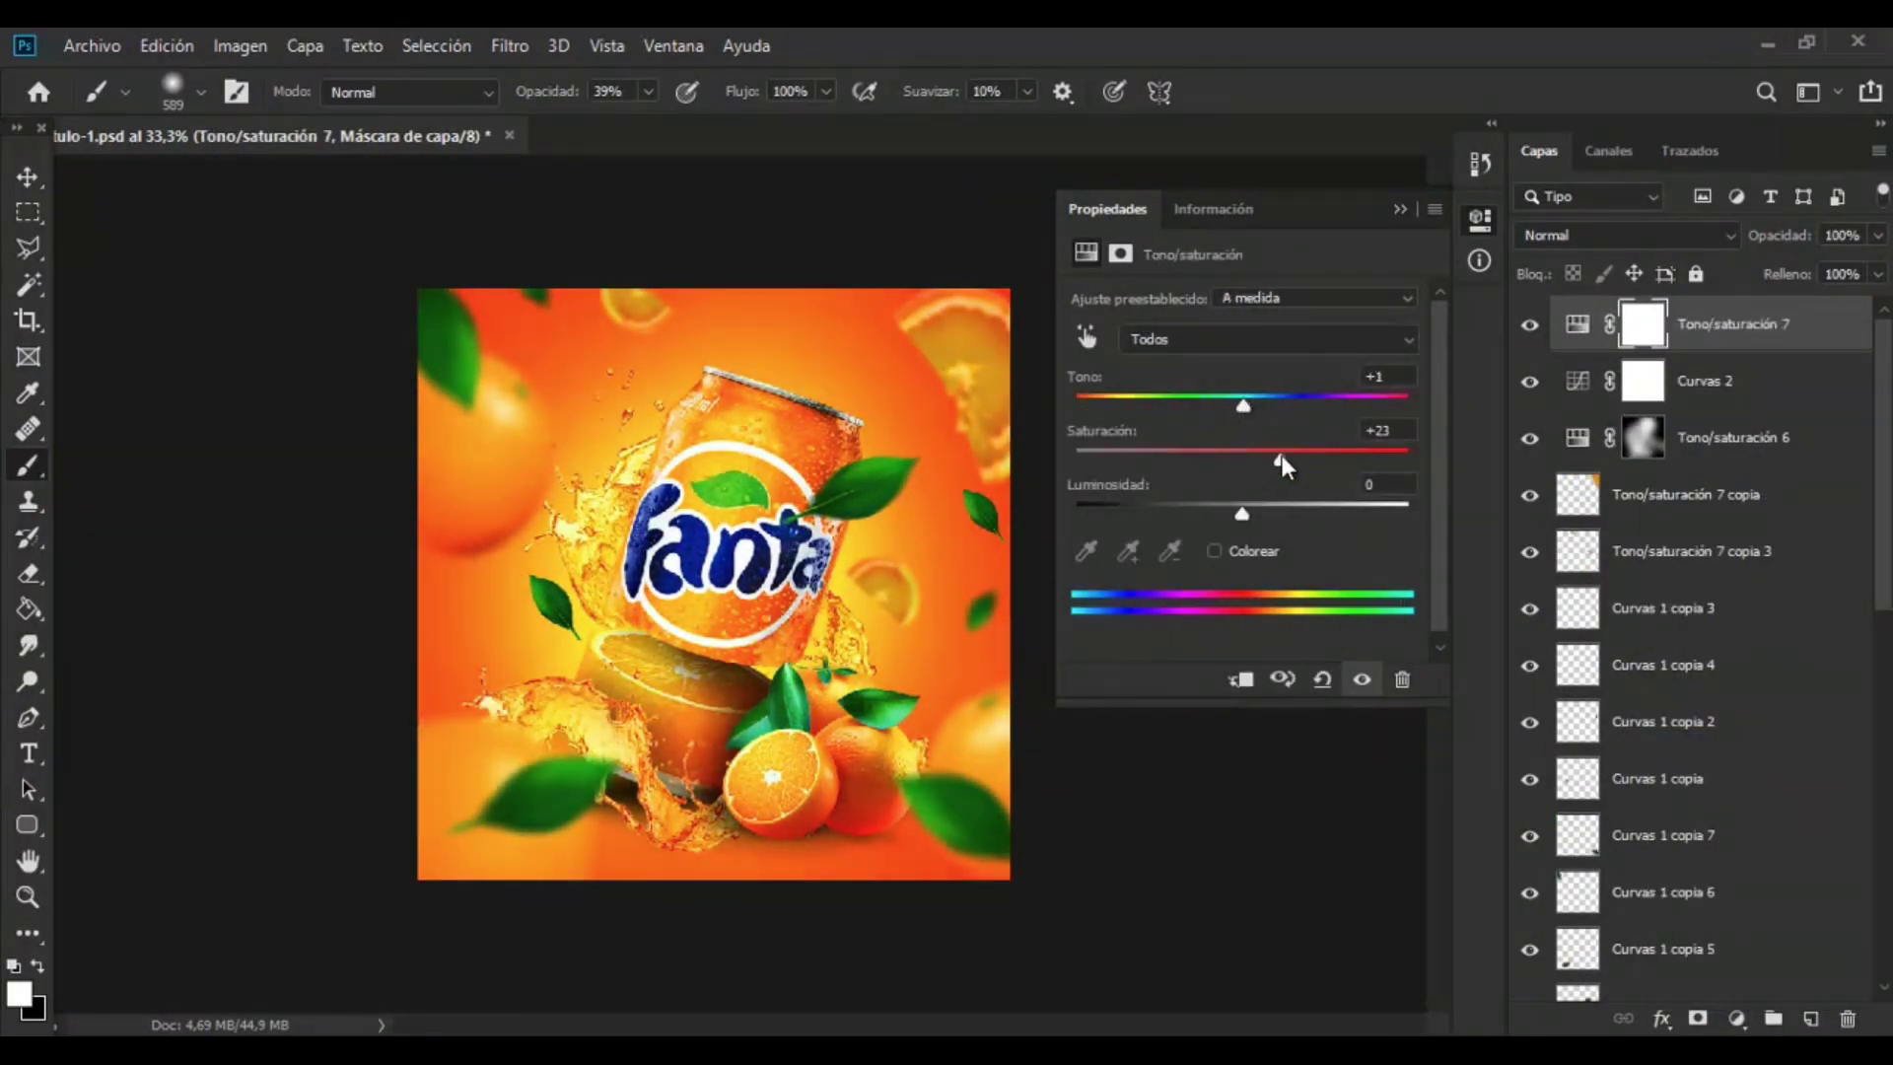
{"action": "left_click", "coordinate": [1400, 209]}
- Stamp all visible layers into a new top layer and set Clarity to +39 for it in the Camera Raw filter
{"action": "key", "text": "ctrl+shift+alt+e"}
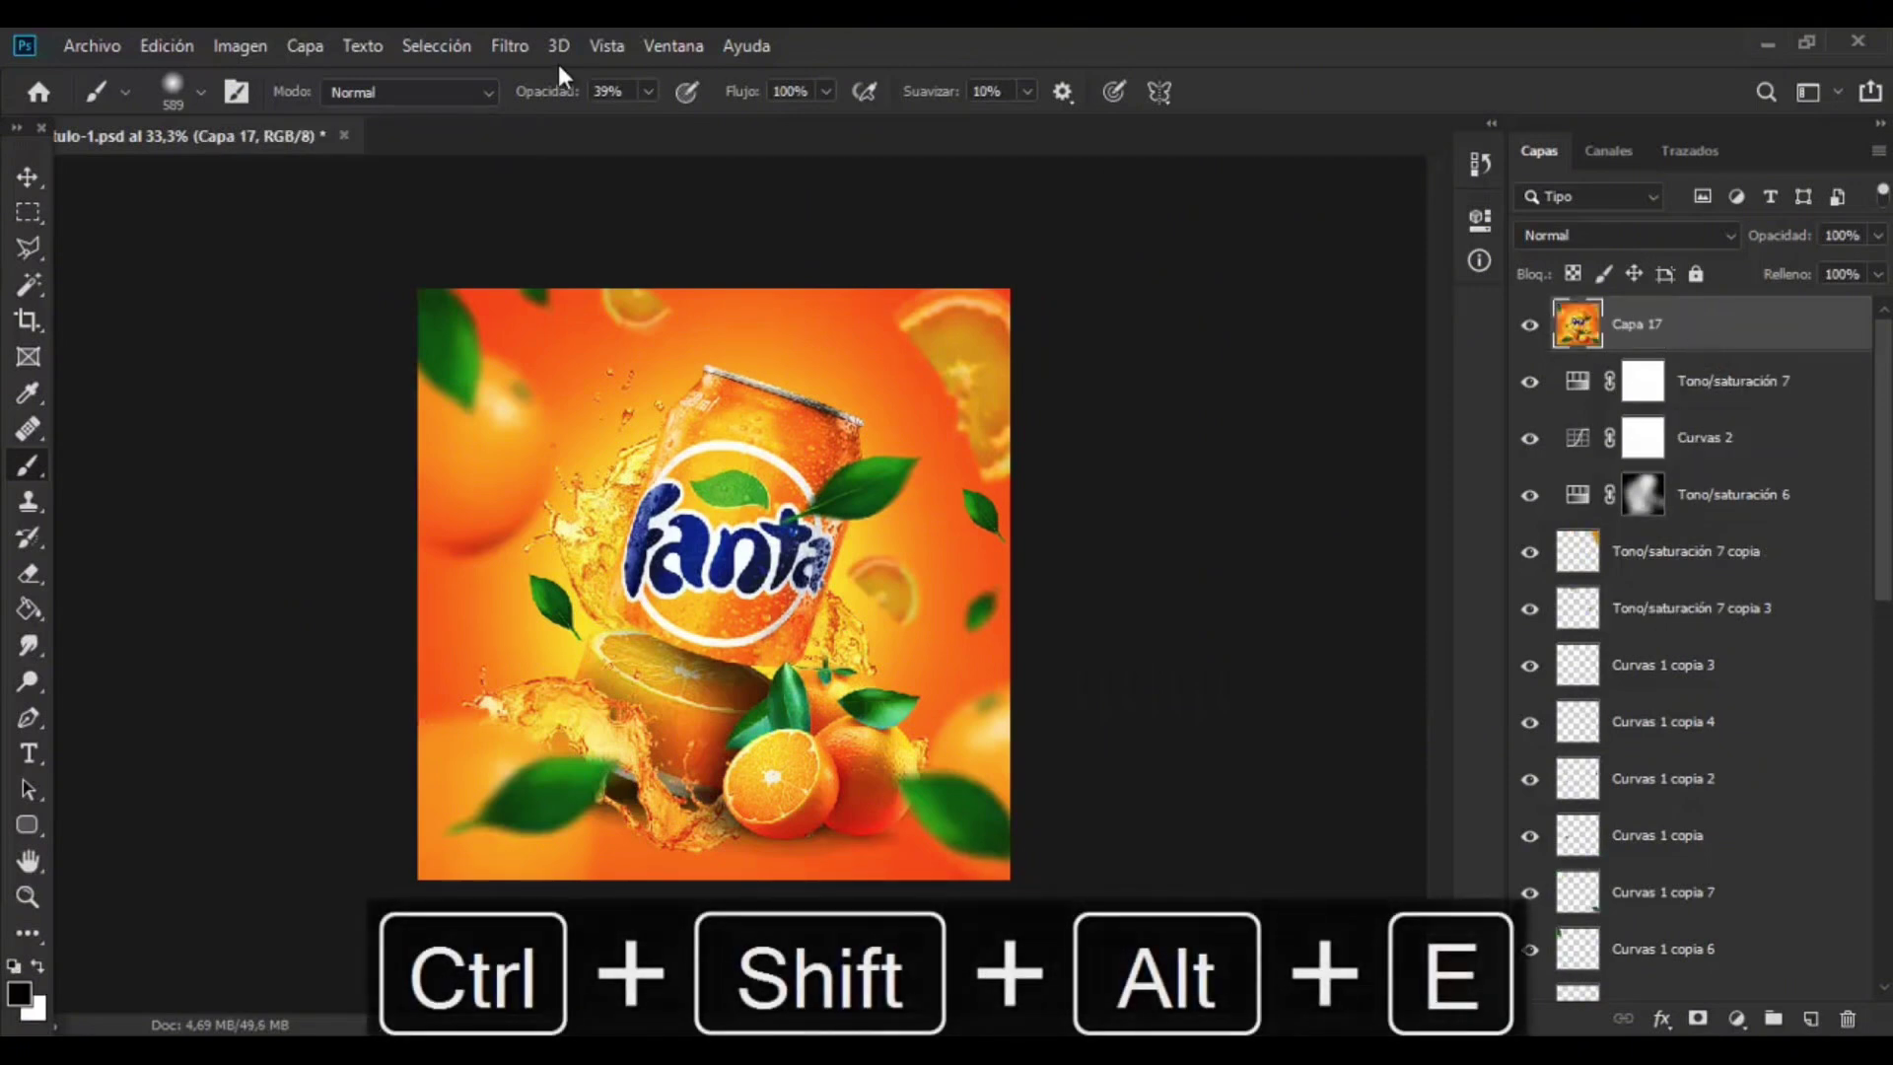
{"action": "left_click", "coordinate": [509, 45]}
{"action": "left_click", "coordinate": [595, 227]}
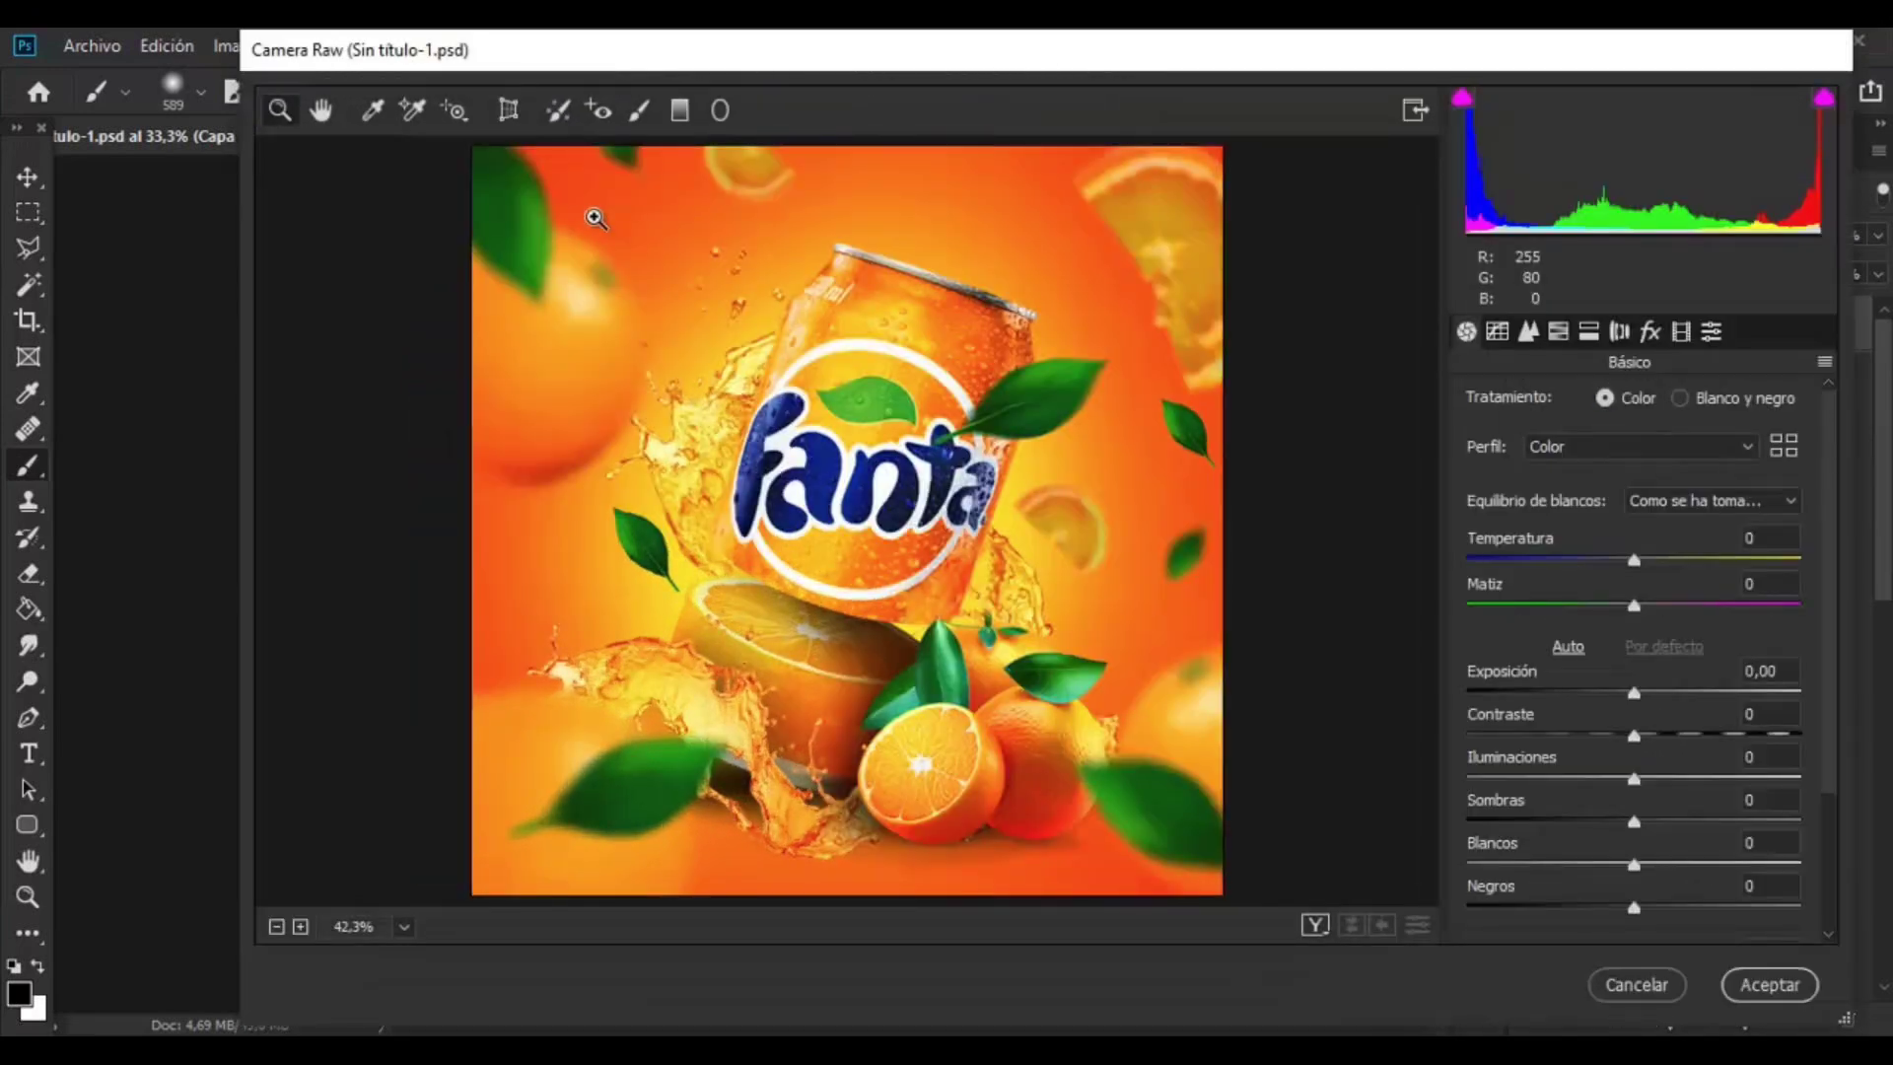
{"action": "scroll", "coordinate": [1812, 617], "scroll_direction": "down", "scroll_amount": 3}
{"action": "left_click_drag", "start_coordinate": [1633, 800], "coordinate": [1700, 804]}
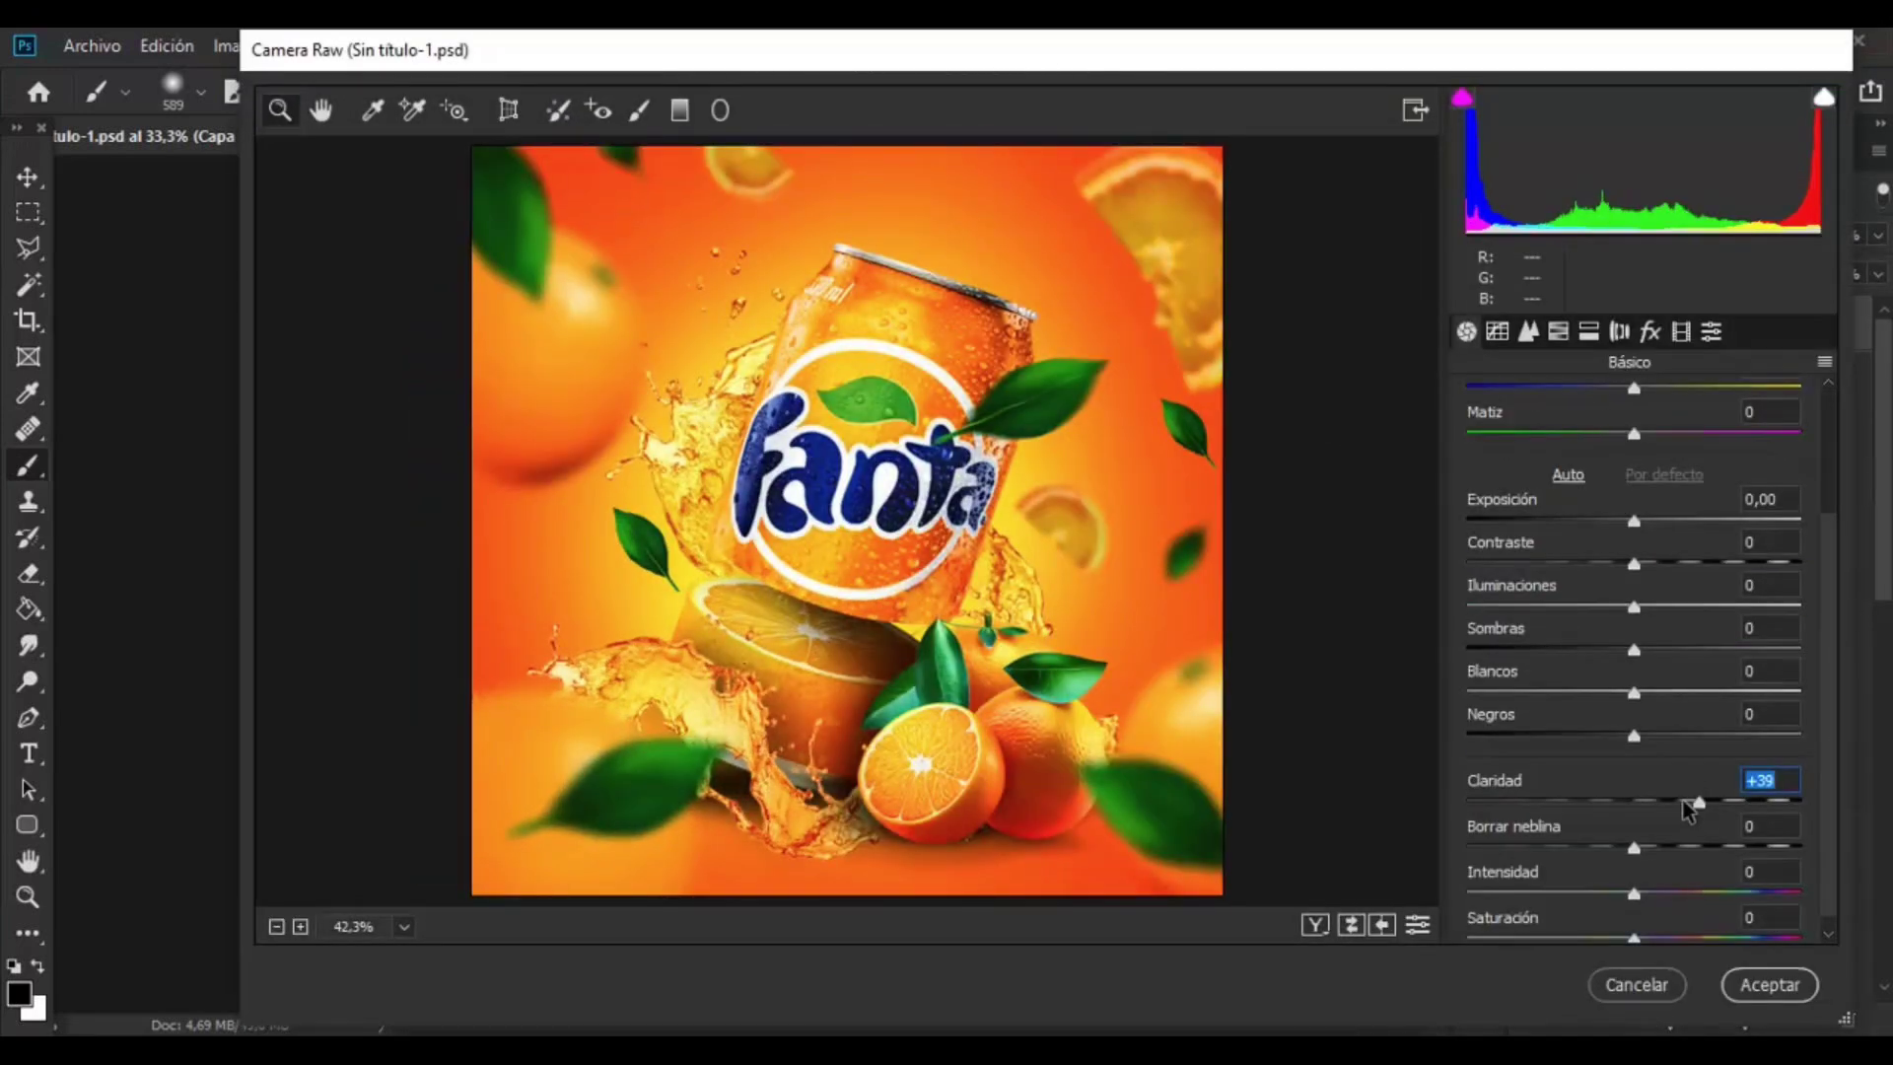
- Try an HSL saturation change for the oranges, adjust the Detail settings and apply the Camera Raw filter
{"action": "left_click", "coordinate": [1557, 333]}
{"action": "mouse_move", "coordinate": [1693, 550]}
{"action": "left_mouse_down"}
{"action": "mouse_move", "coordinate": [1618, 550]}
{"action": "mouse_move", "coordinate": [1665, 554]}
{"action": "left_mouse_up"}
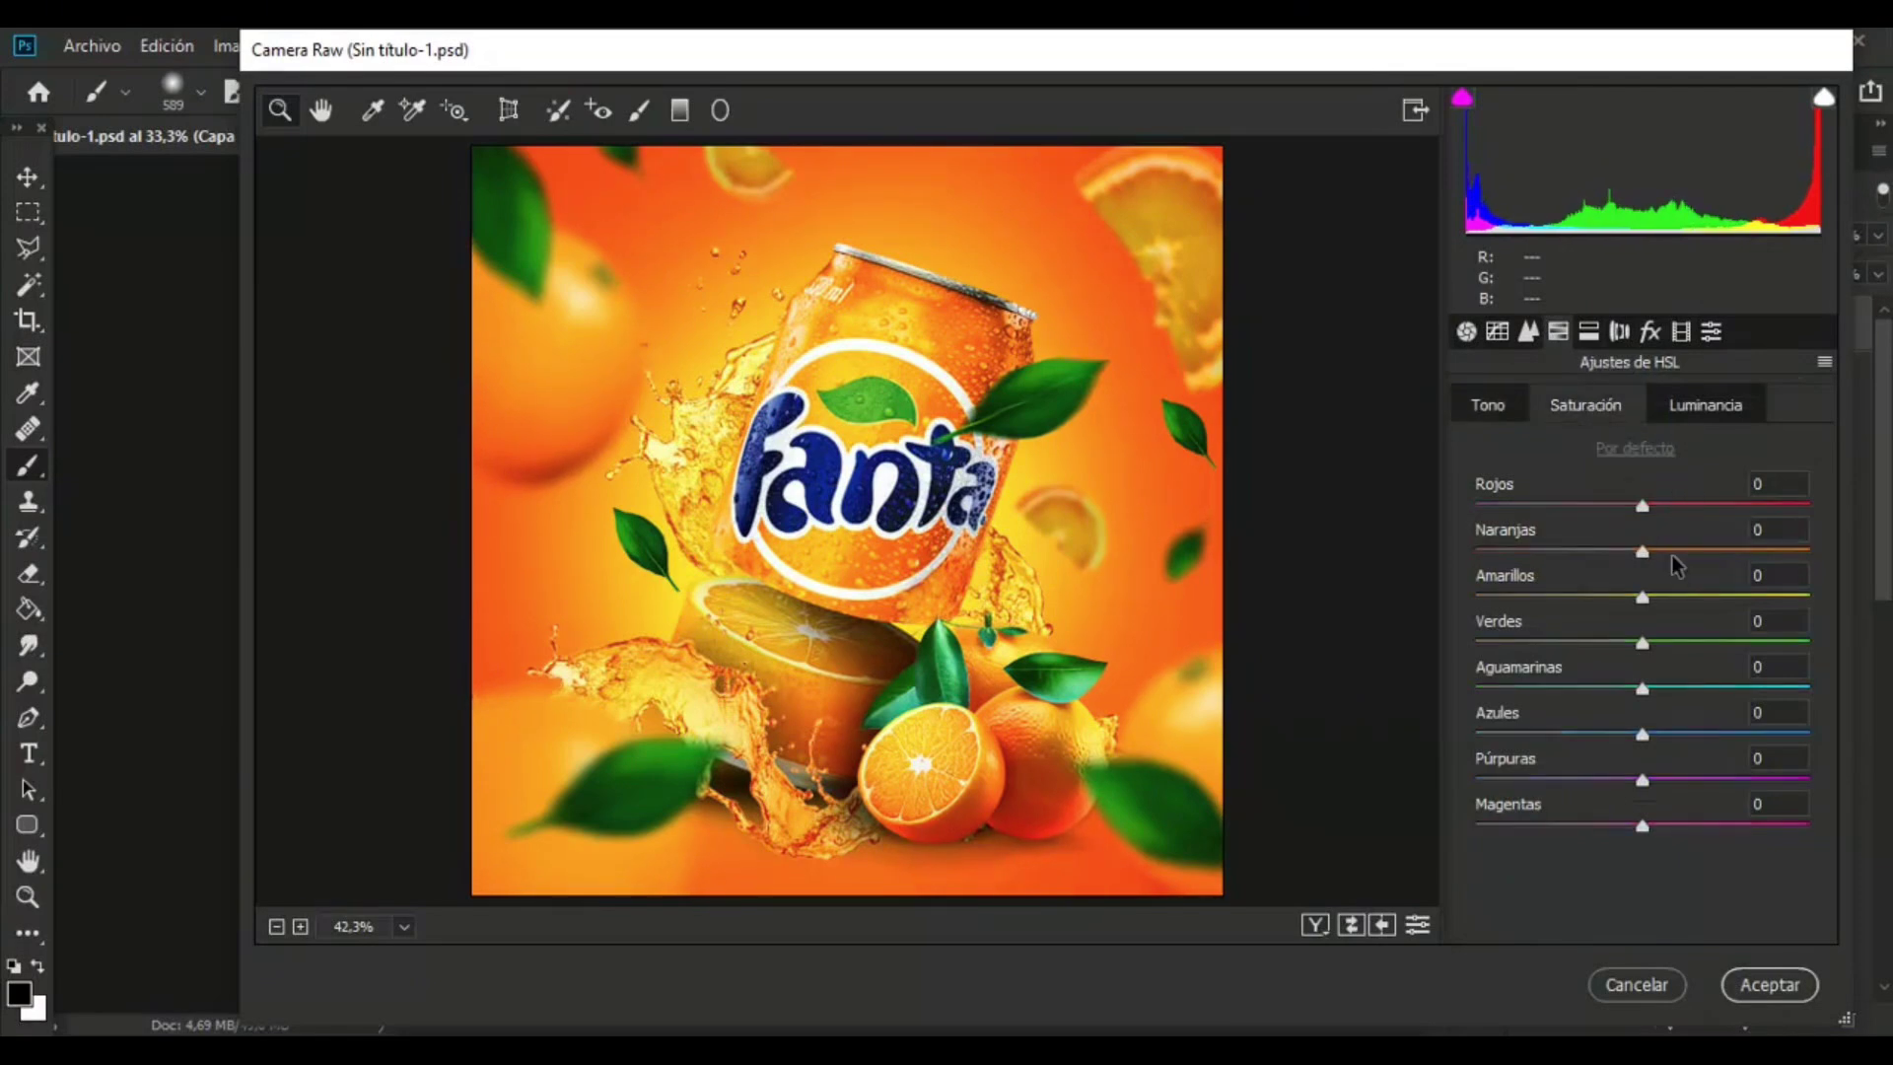
{"action": "left_click", "coordinate": [1528, 331]}
{"action": "left_click", "coordinate": [1559, 675]}
{"action": "left_click", "coordinate": [1769, 984]}
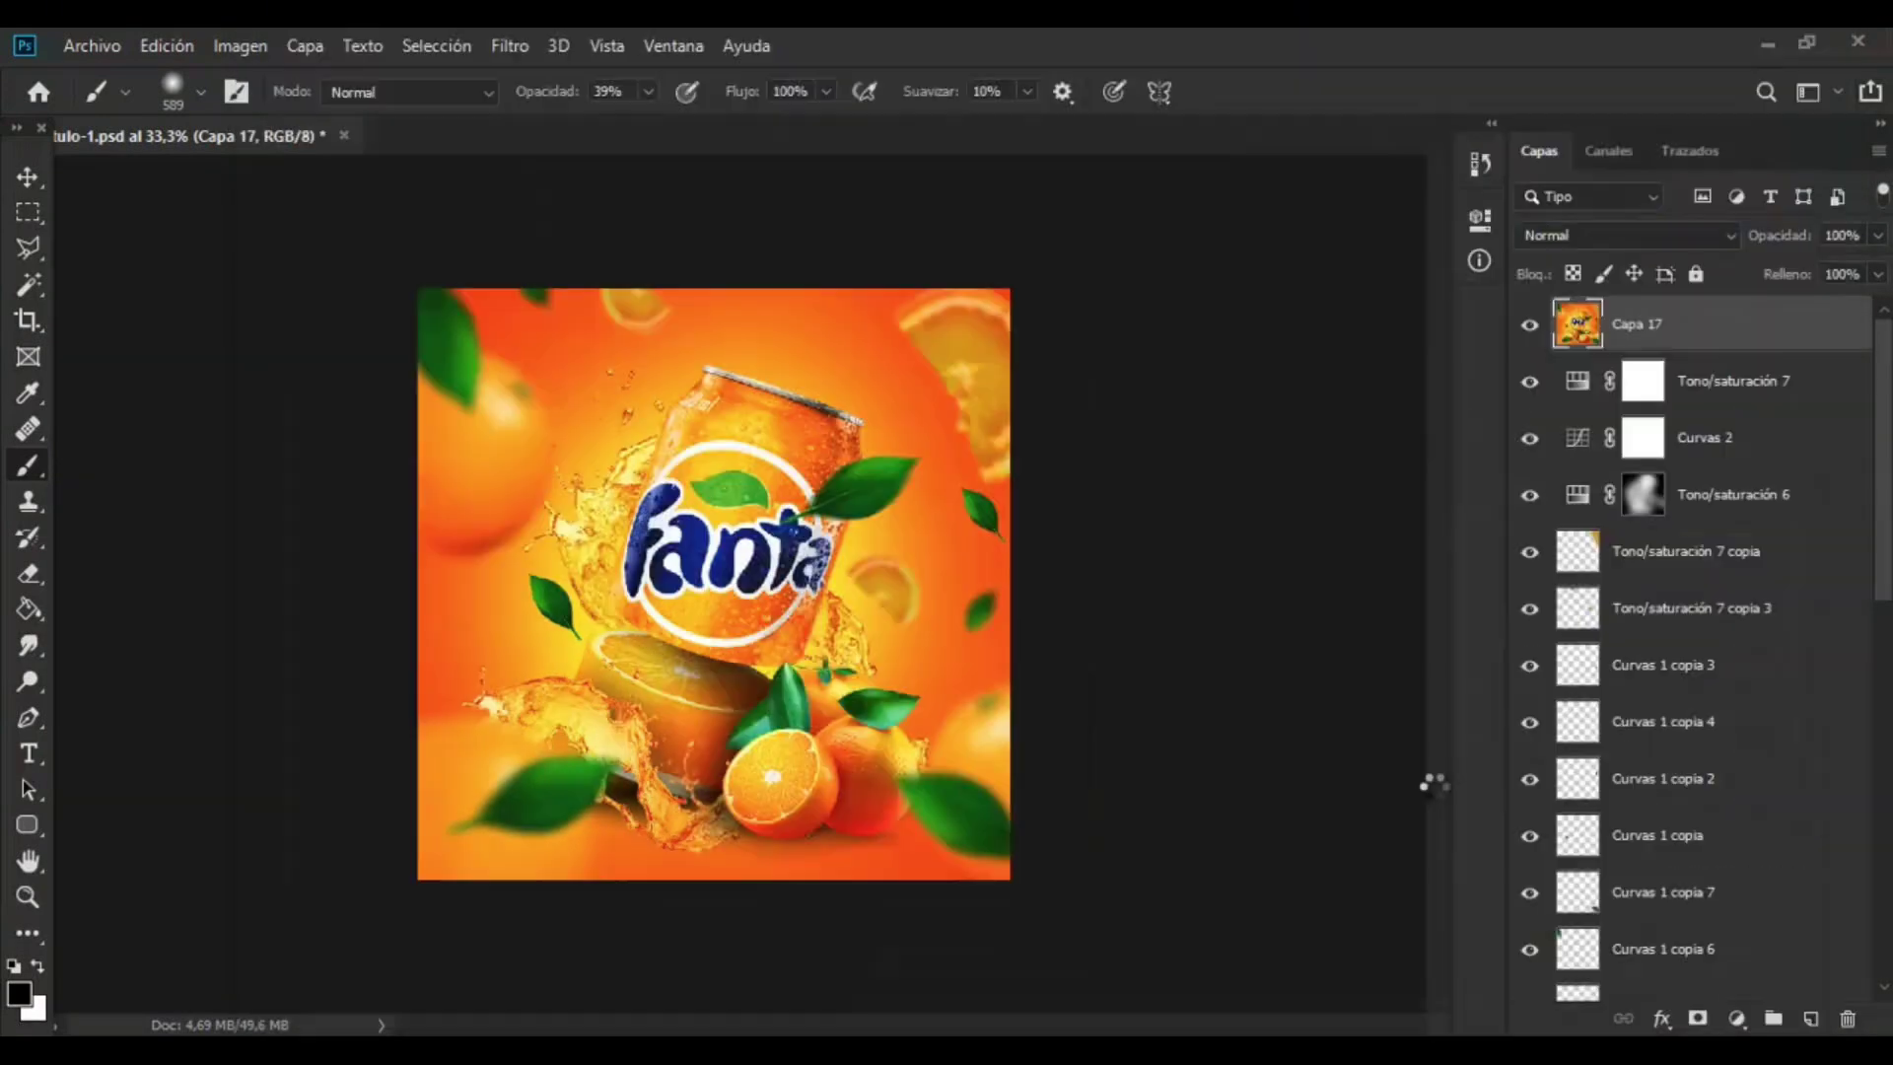